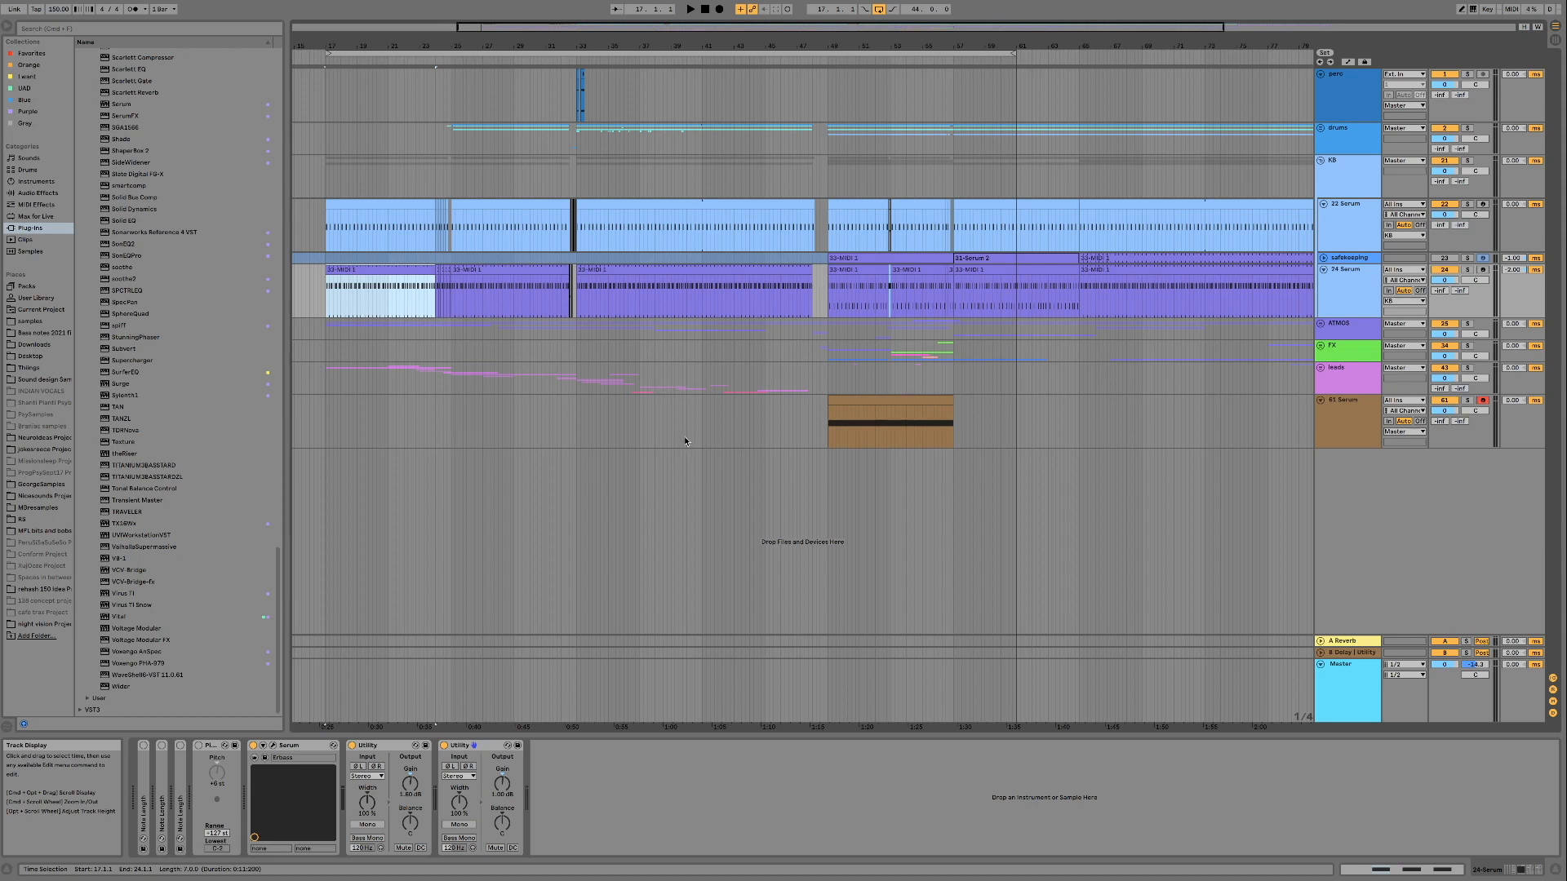
Play the arrangement from bar 17 and listen to it, selecting the KB group and the 22 Serum track during playback
key(space)
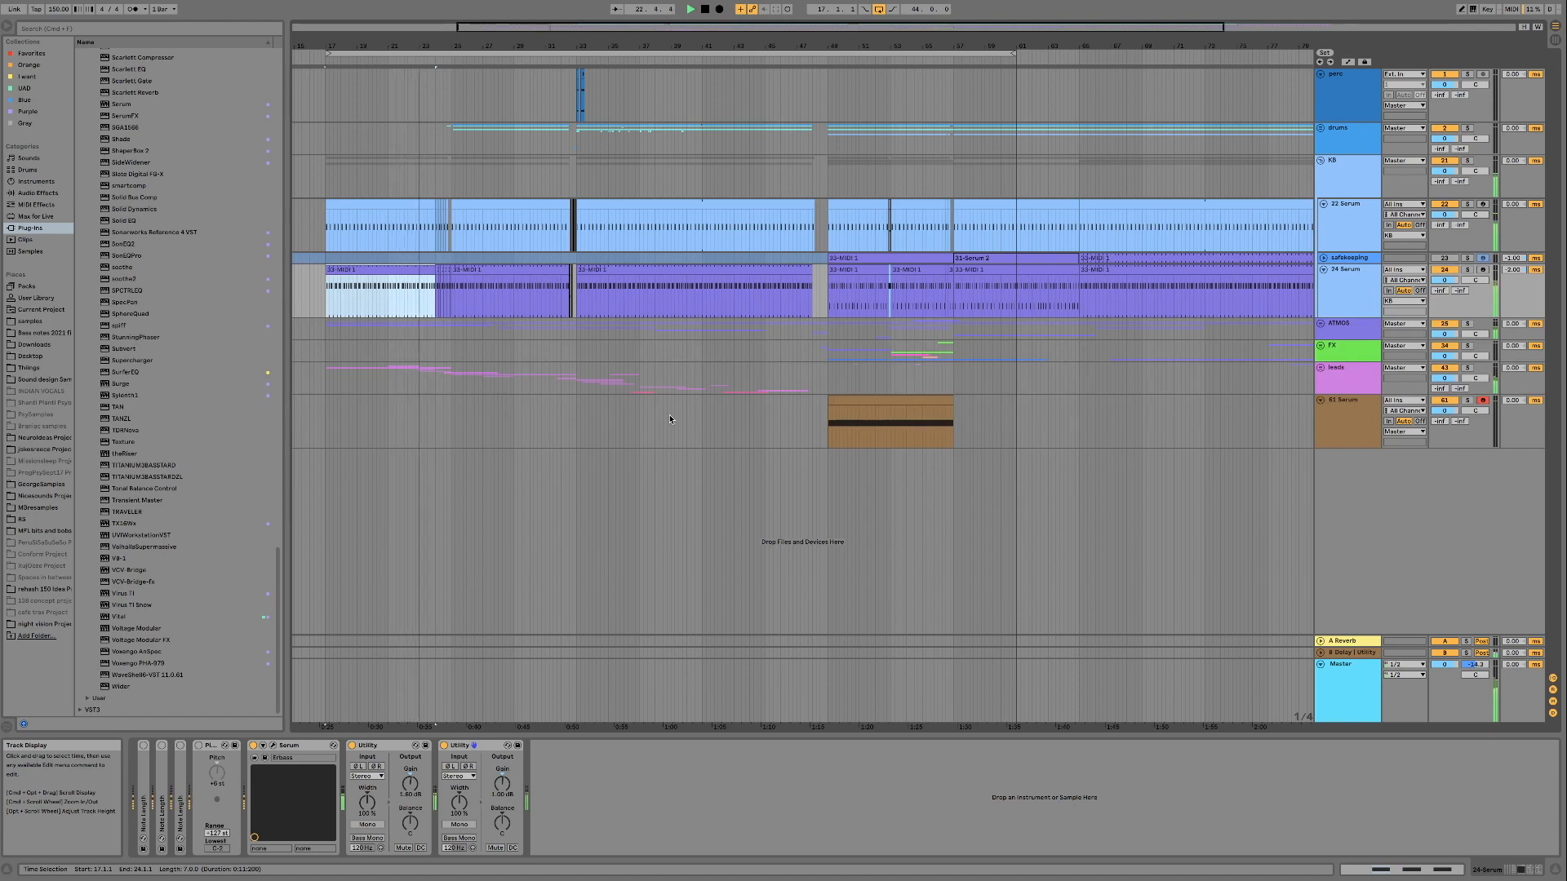
click(1359, 174)
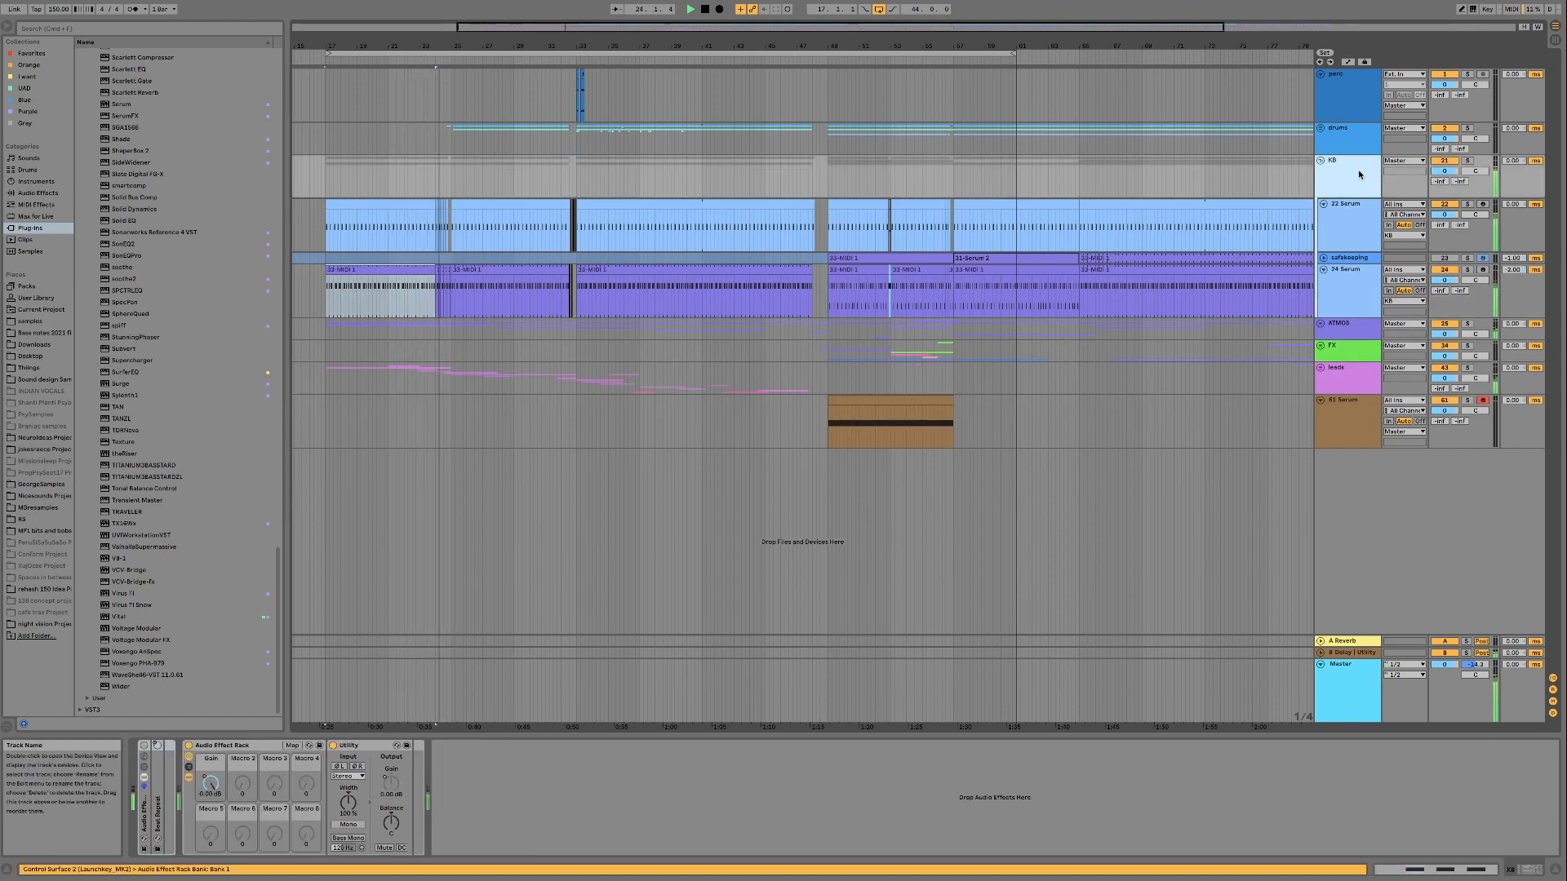
click(1352, 238)
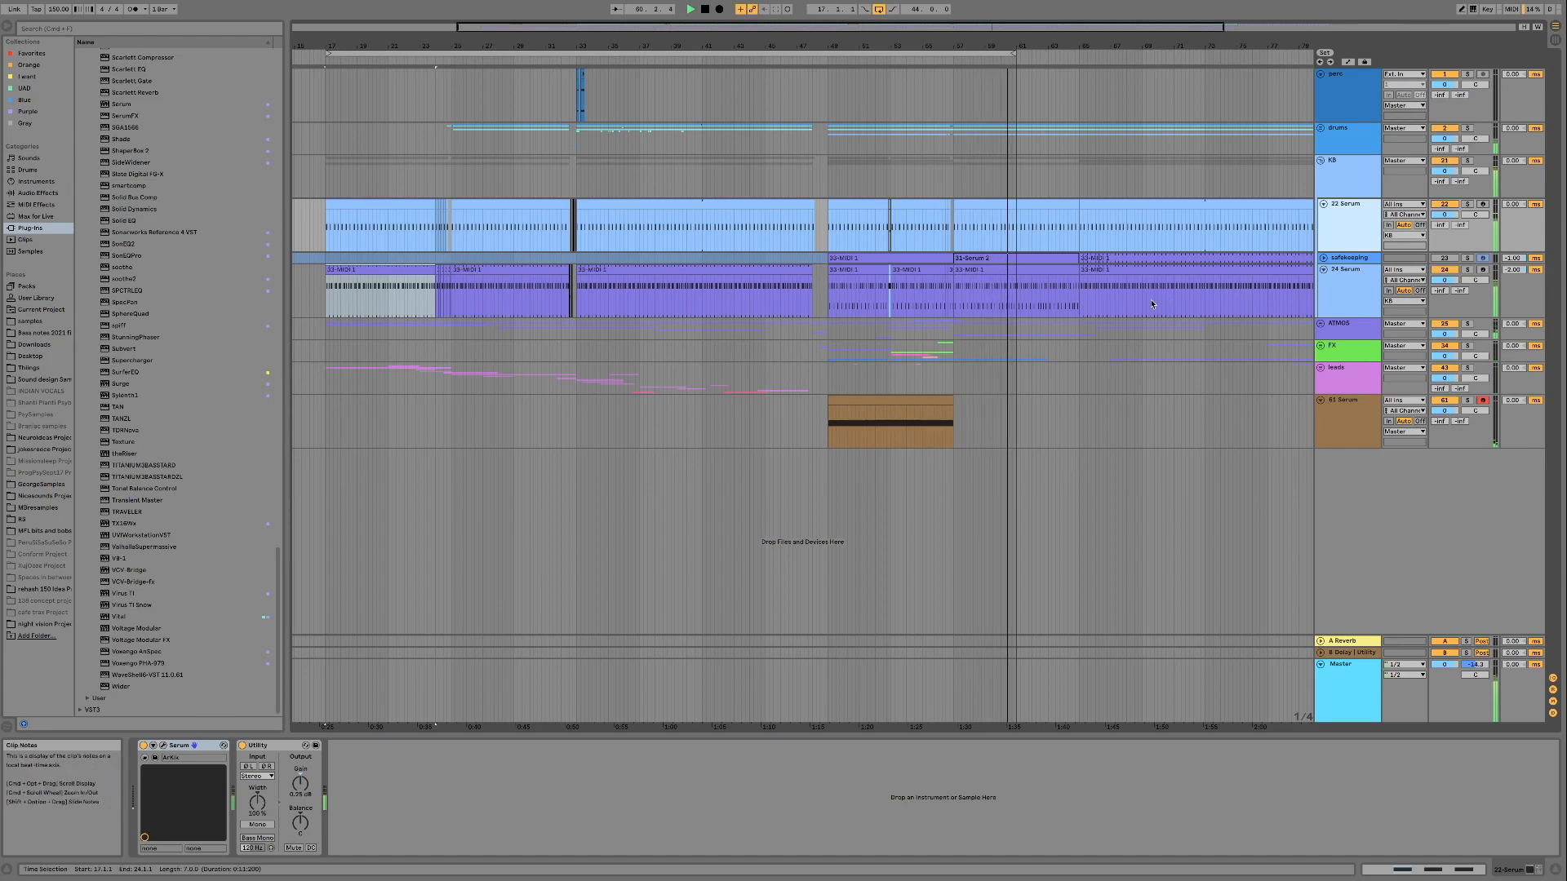
key(space)
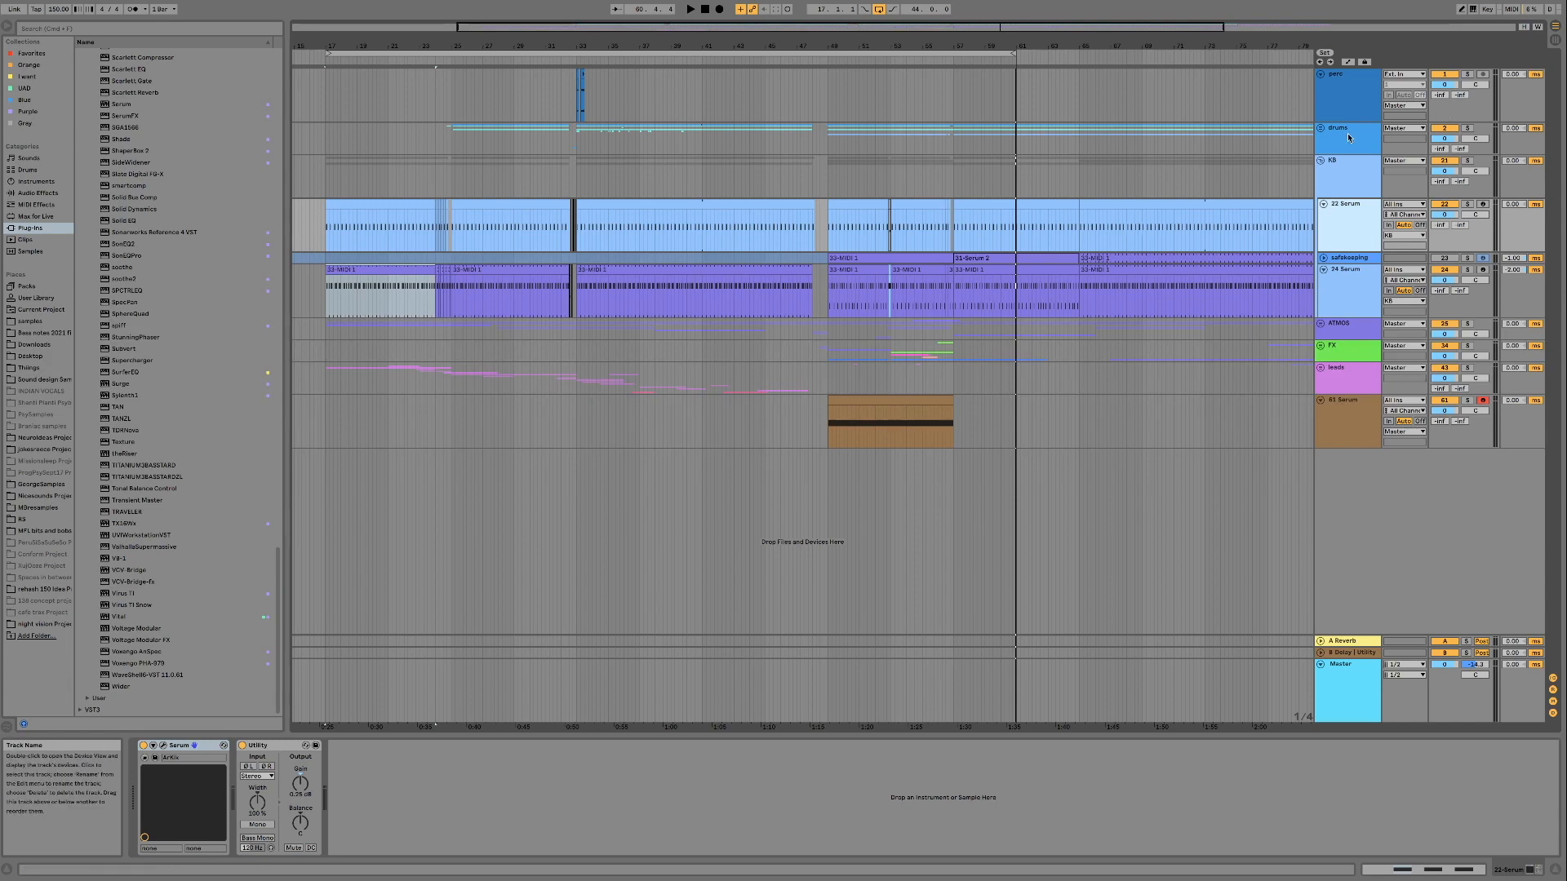
Play the arrangement from about bar 49 on the drums track, soloing the drums briefly
click(822, 141)
click(831, 137)
key(space)
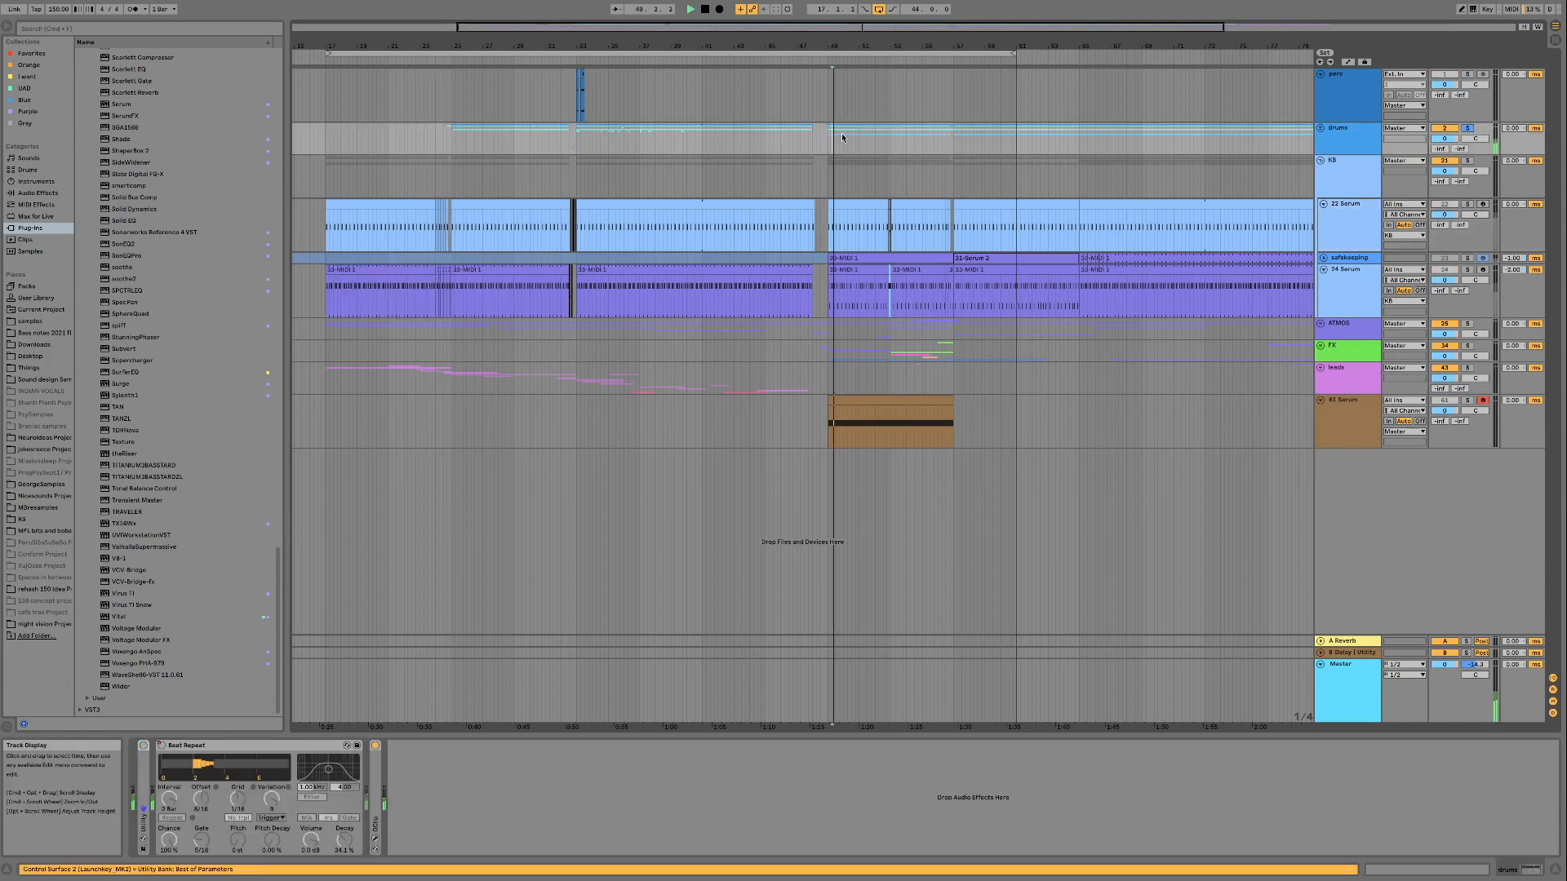
click(1472, 130)
click(1473, 130)
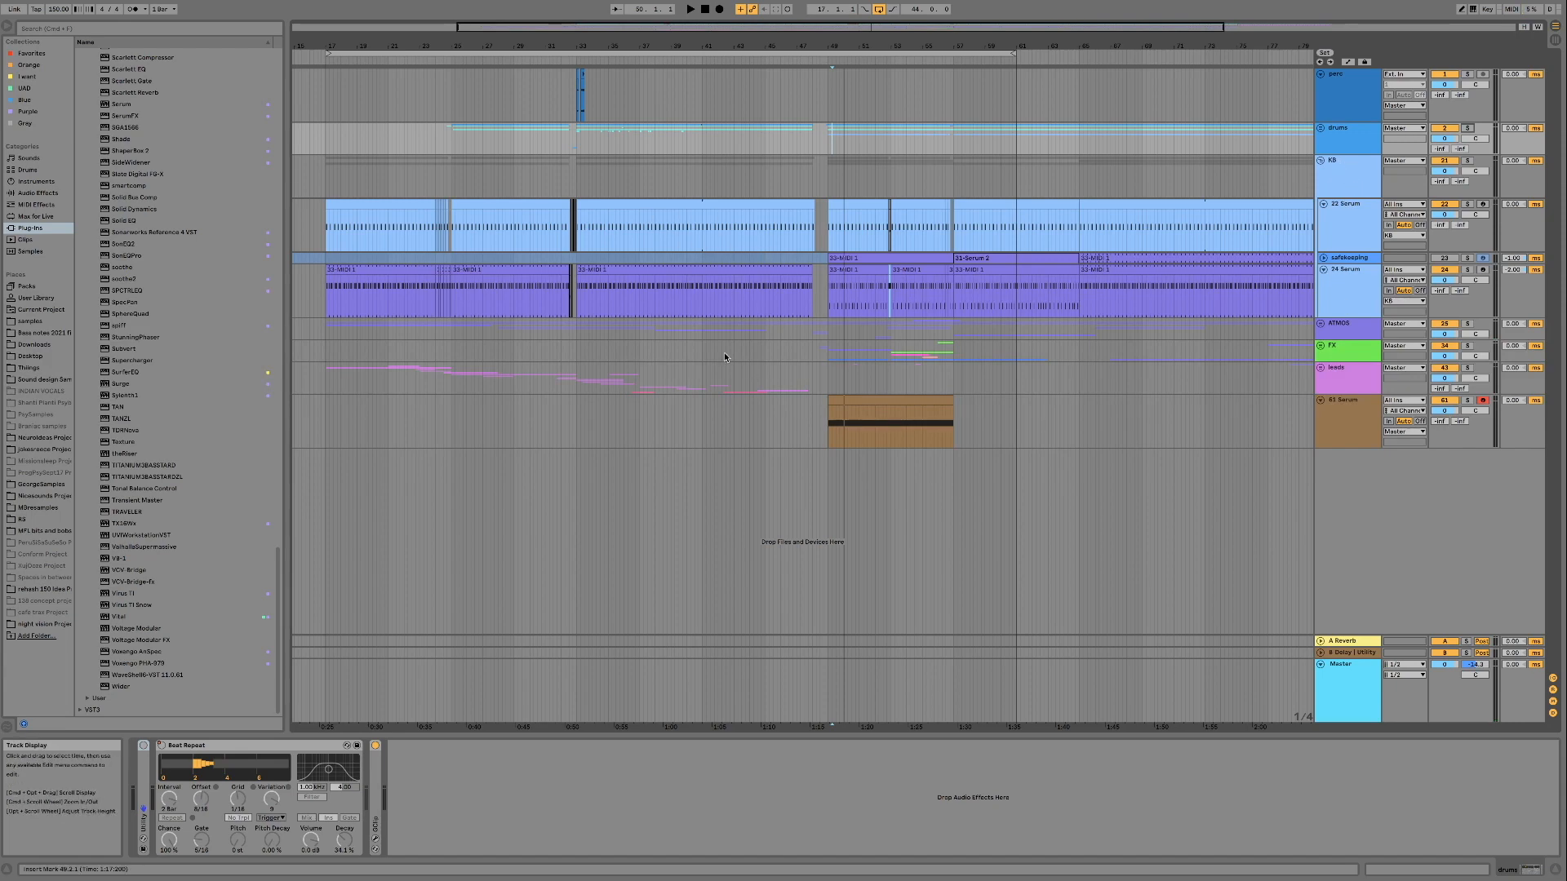
Open the Serum plug-in window of the 61 Serum track and reposition it over the arrangement
click(808, 431)
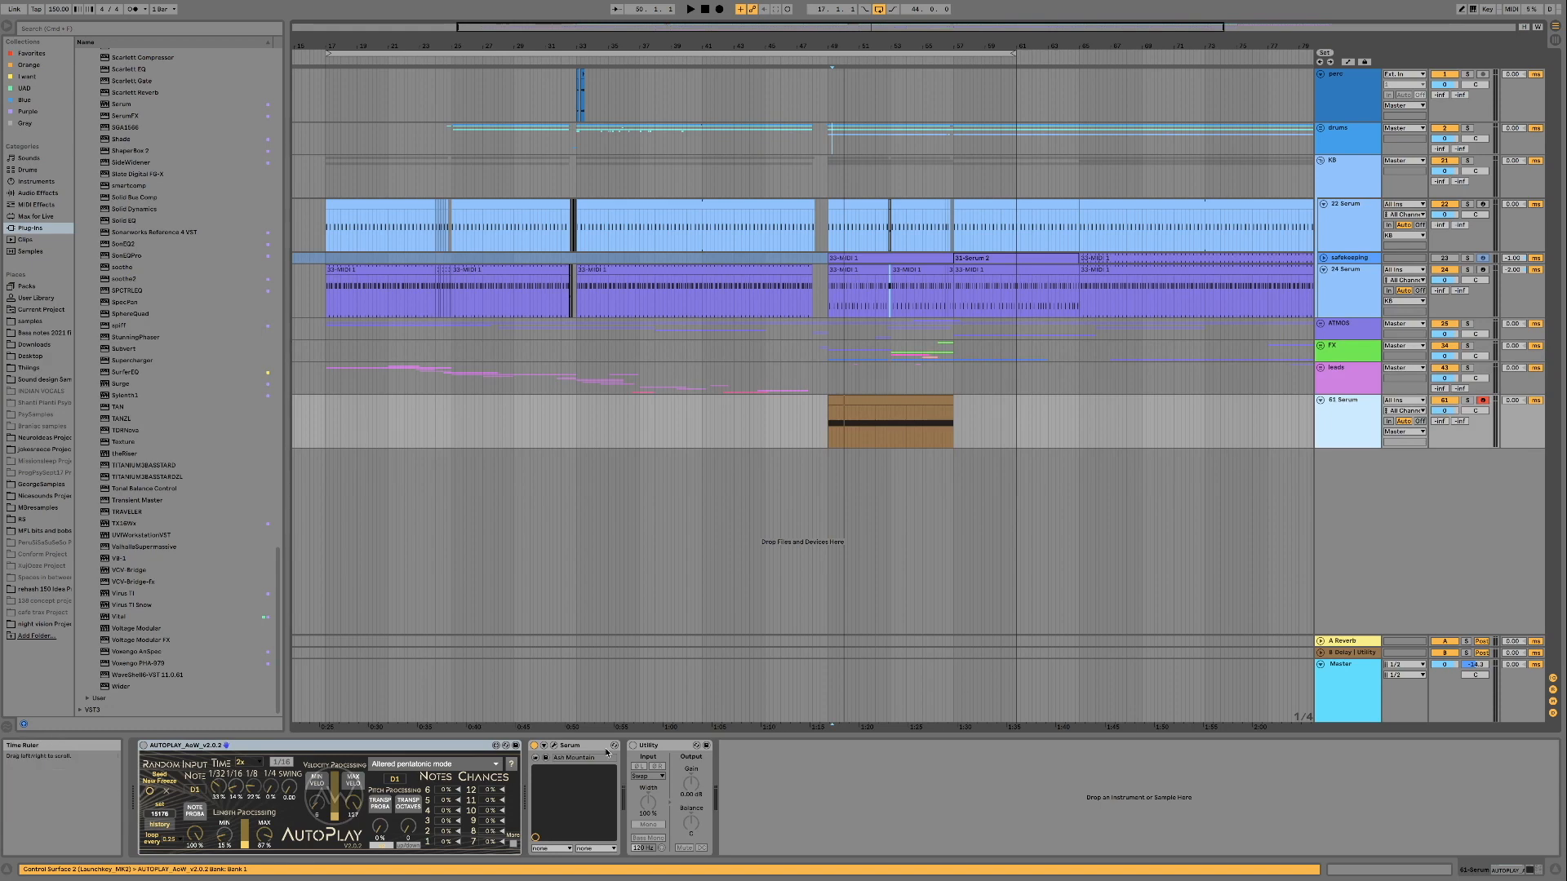
click(554, 747)
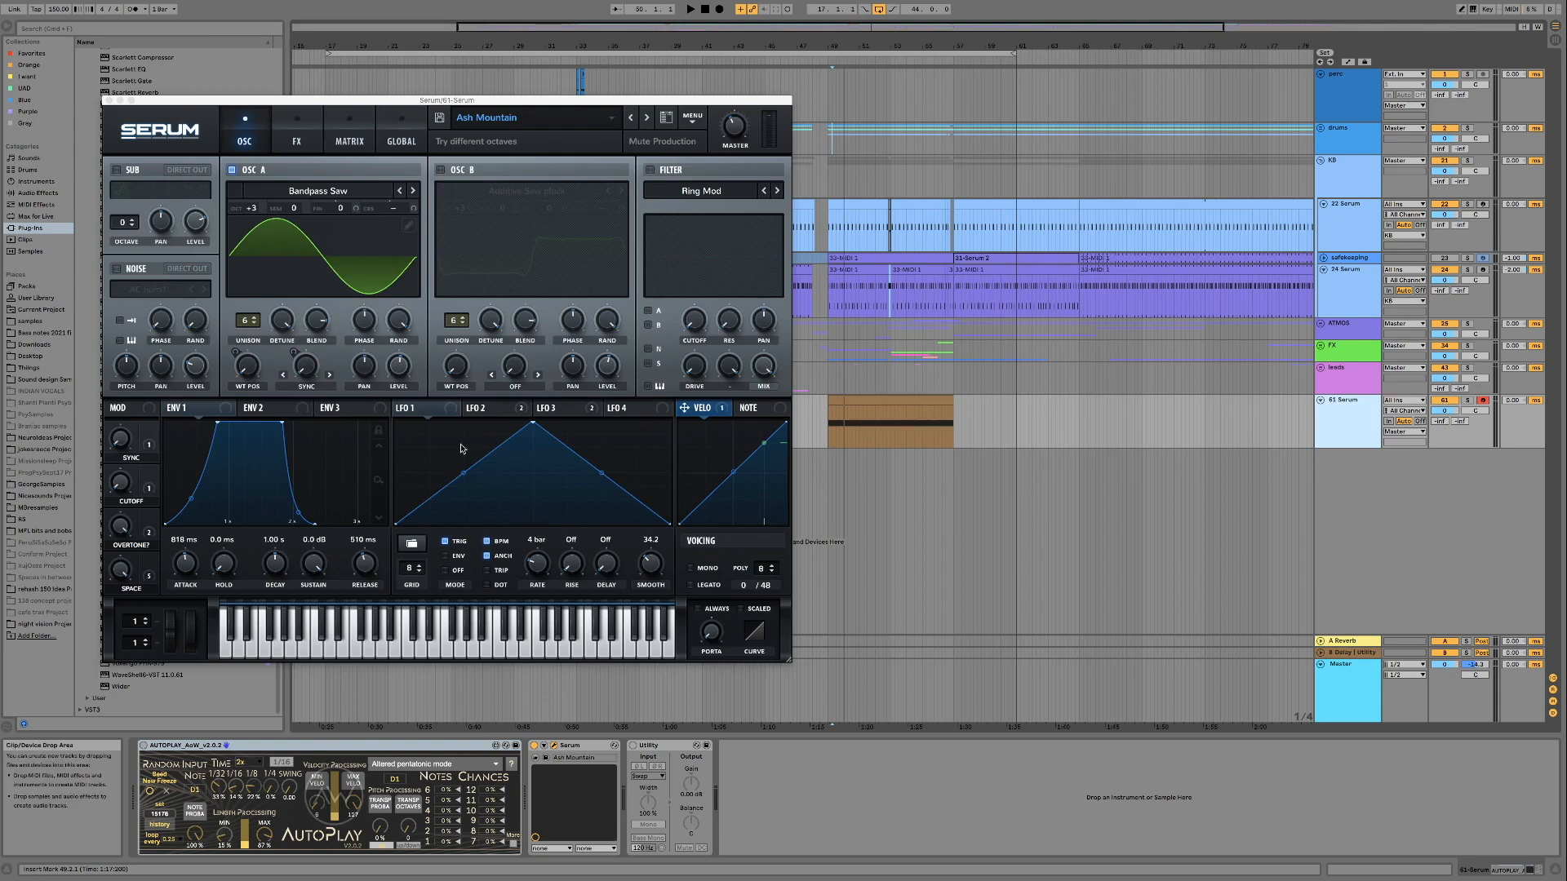
drag(385, 109, 550, 115)
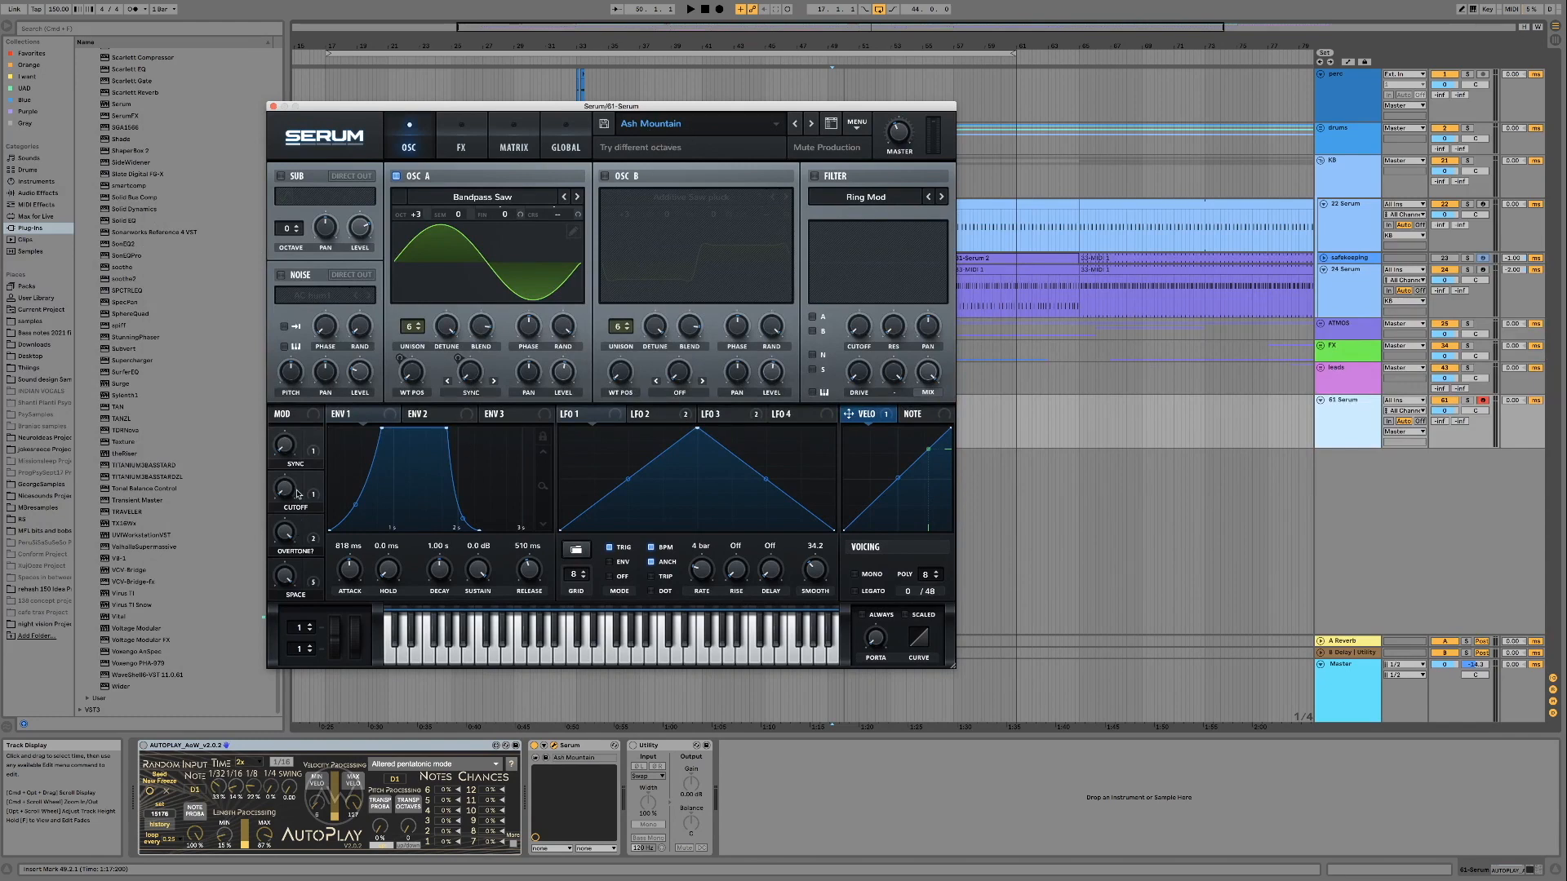
Sweep the Cutoff macro of the Ash Mountain preset from 0% upward to audition its sound
mouse_move(286, 494)
mouse_down()
mouse_move(286, 423)
mouse_move(282, 488)
mouse_up()
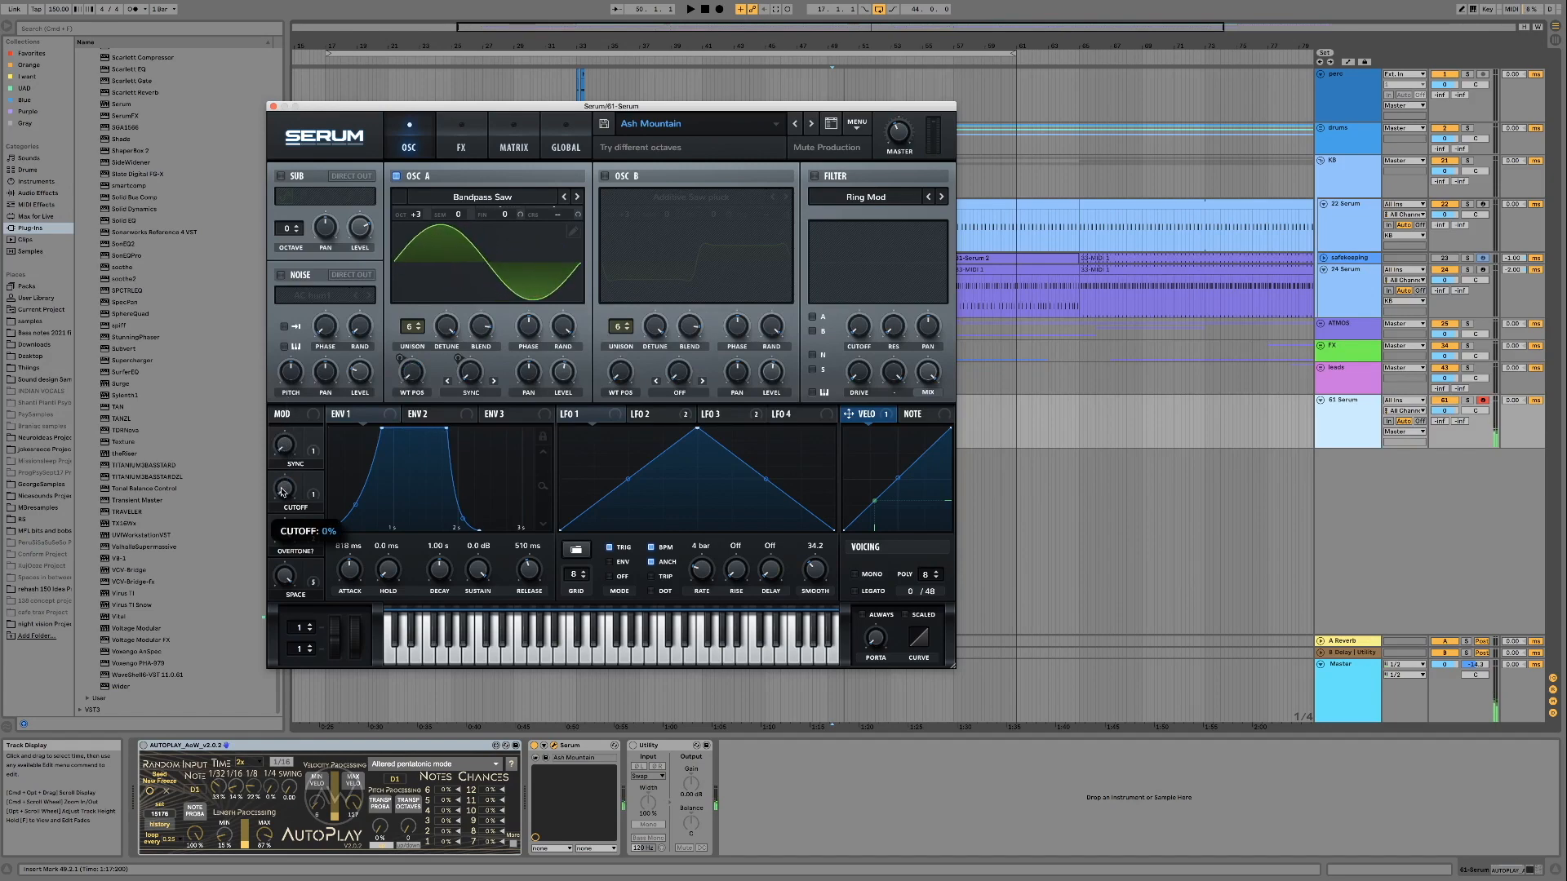
mouse_move(282, 490)
mouse_down()
mouse_move(284, 446)
mouse_move(281, 493)
mouse_up()
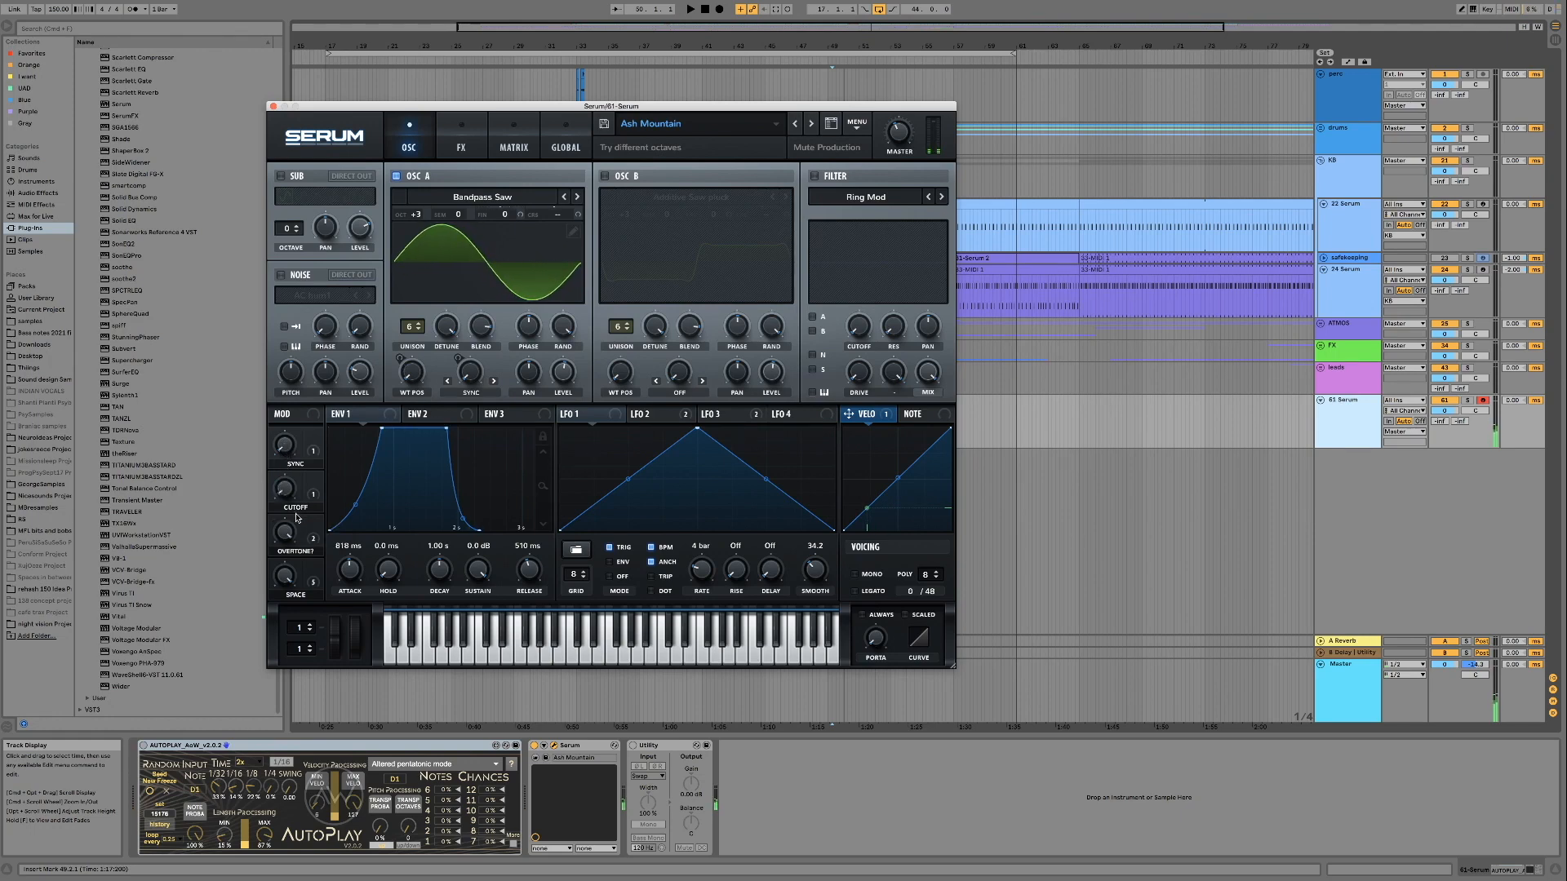
drag(287, 492, 282, 333)
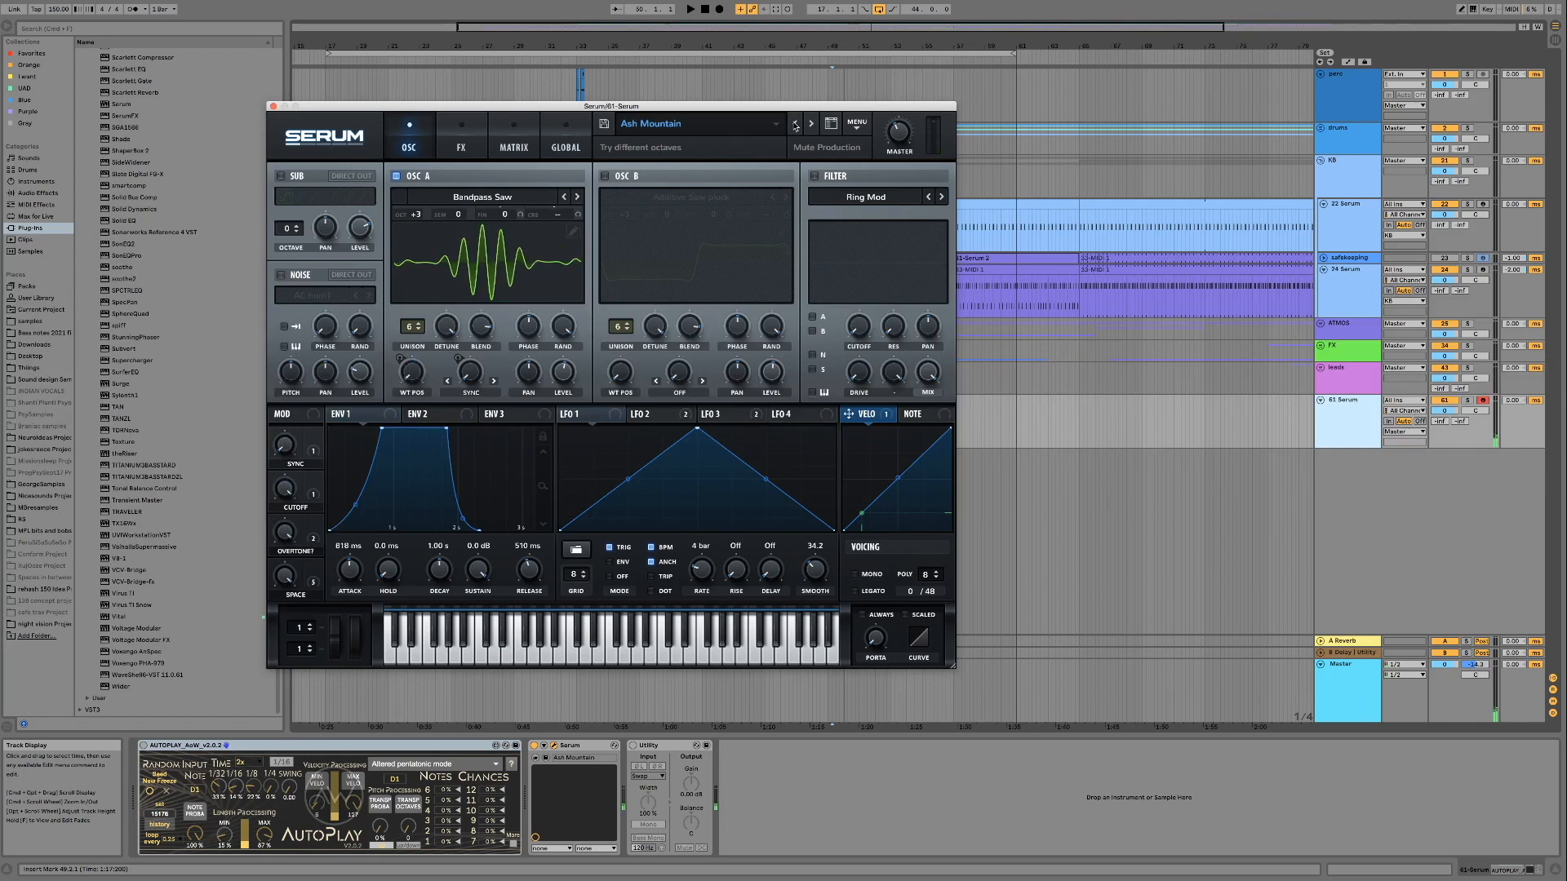
Load the Captive Shadows preset from the Atmos category of the Mute Production Forest Psy pack
click(750, 131)
mouse_move(708, 148)
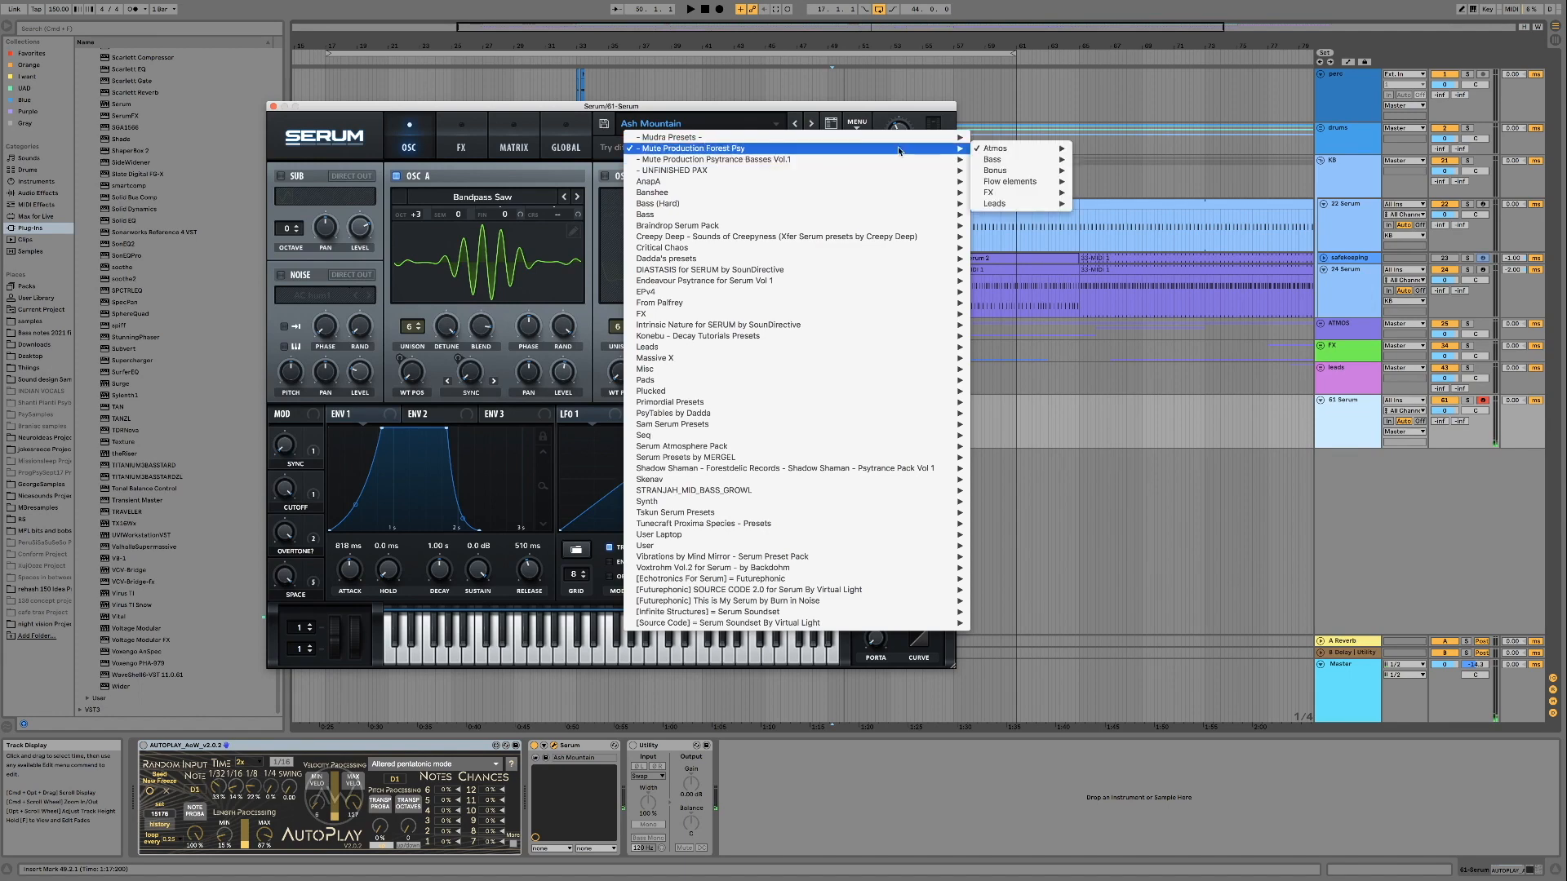
mouse_move(1031, 151)
click(1115, 171)
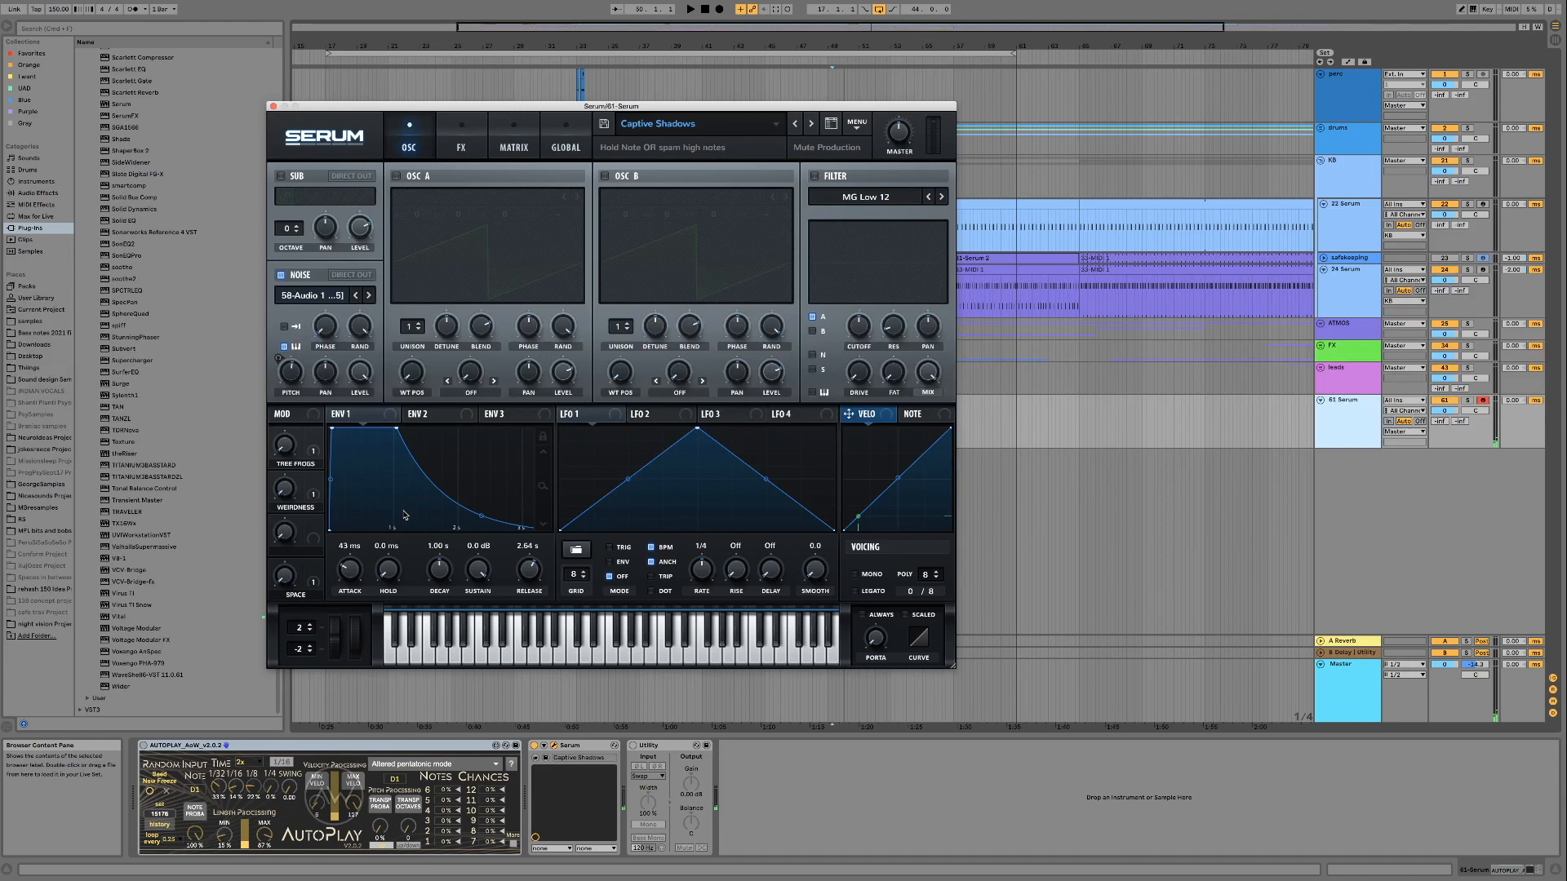
Load the Event Horizon preset from the Atmos category of the Mute Production Forest Psy pack, accepting the preset replacement
click(694, 123)
mouse_move(722, 148)
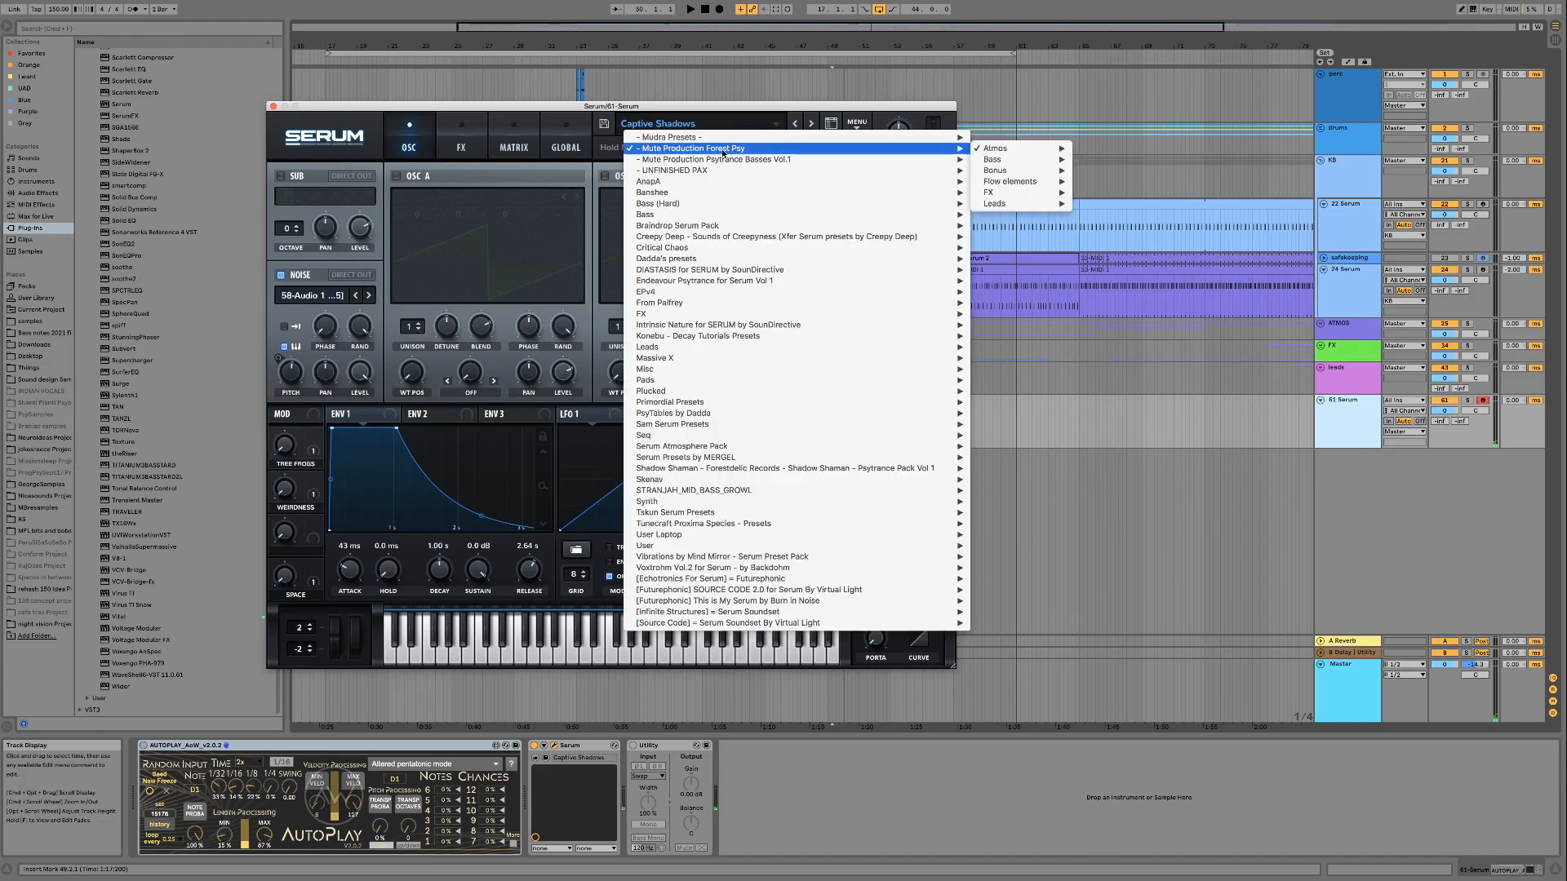
mouse_move(1004, 149)
click(1143, 215)
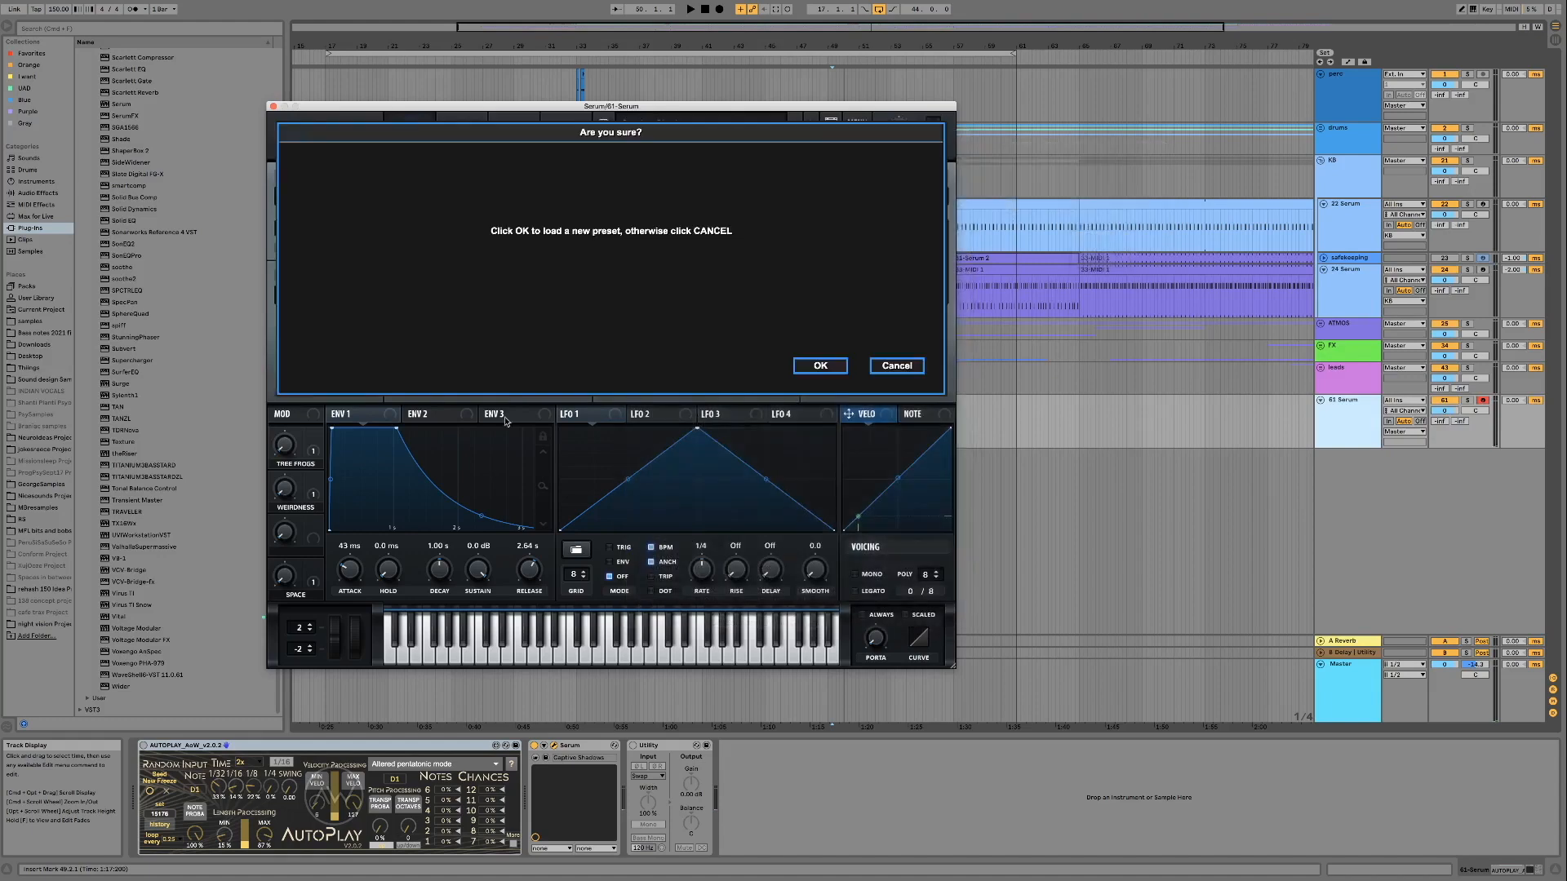
click(821, 367)
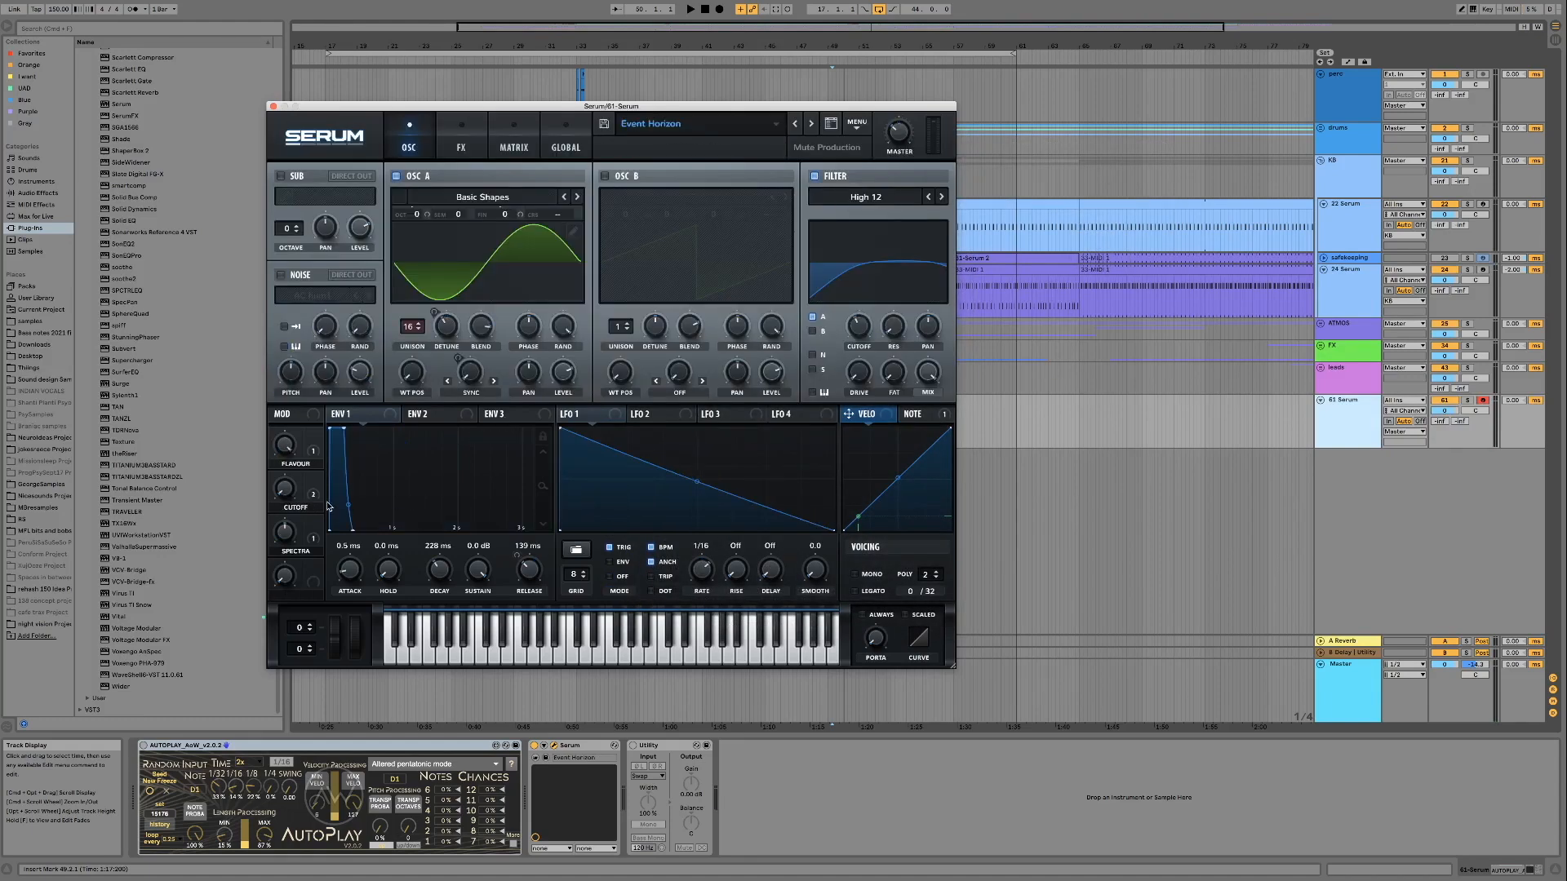
Sweep Event Horizon's Cutoff macro up through 37% and back down to 0% to audition it
mouse_move(284, 492)
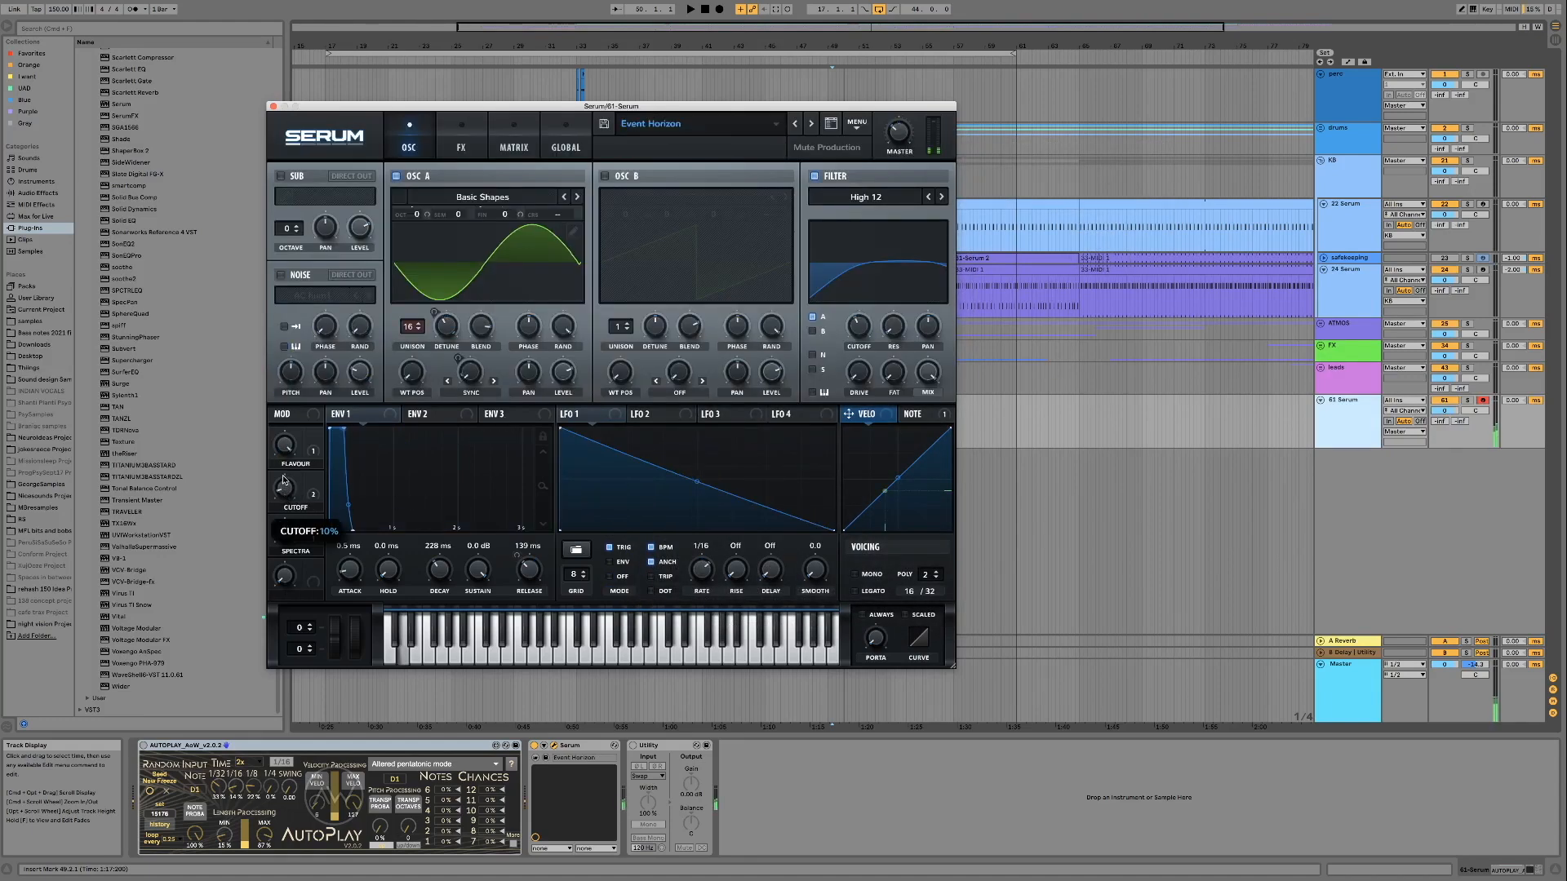
drag(284, 471, 284, 434)
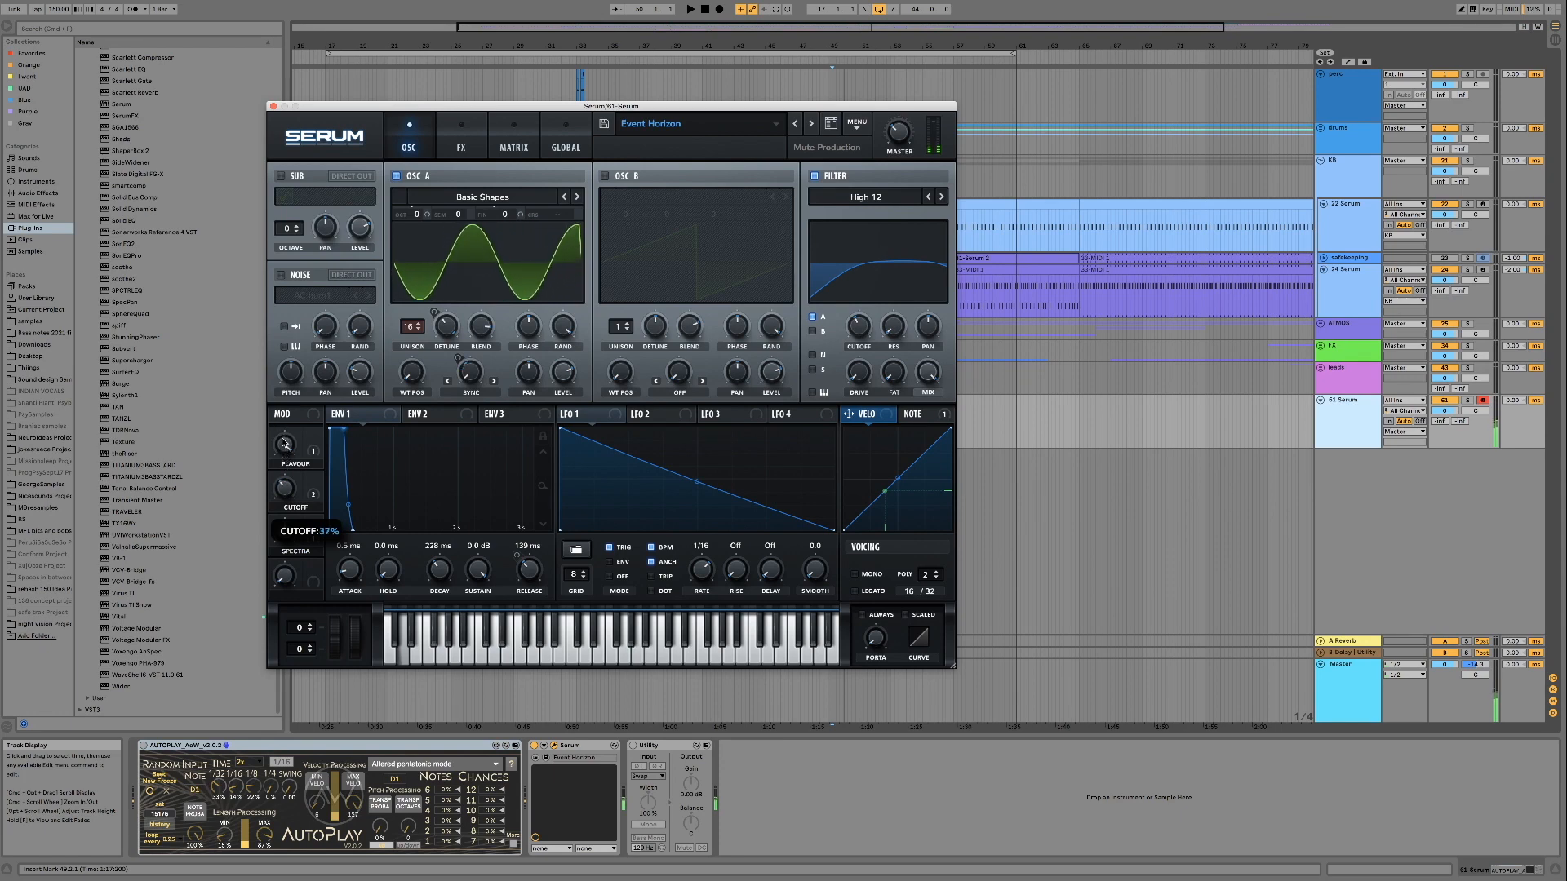
drag(283, 456, 287, 573)
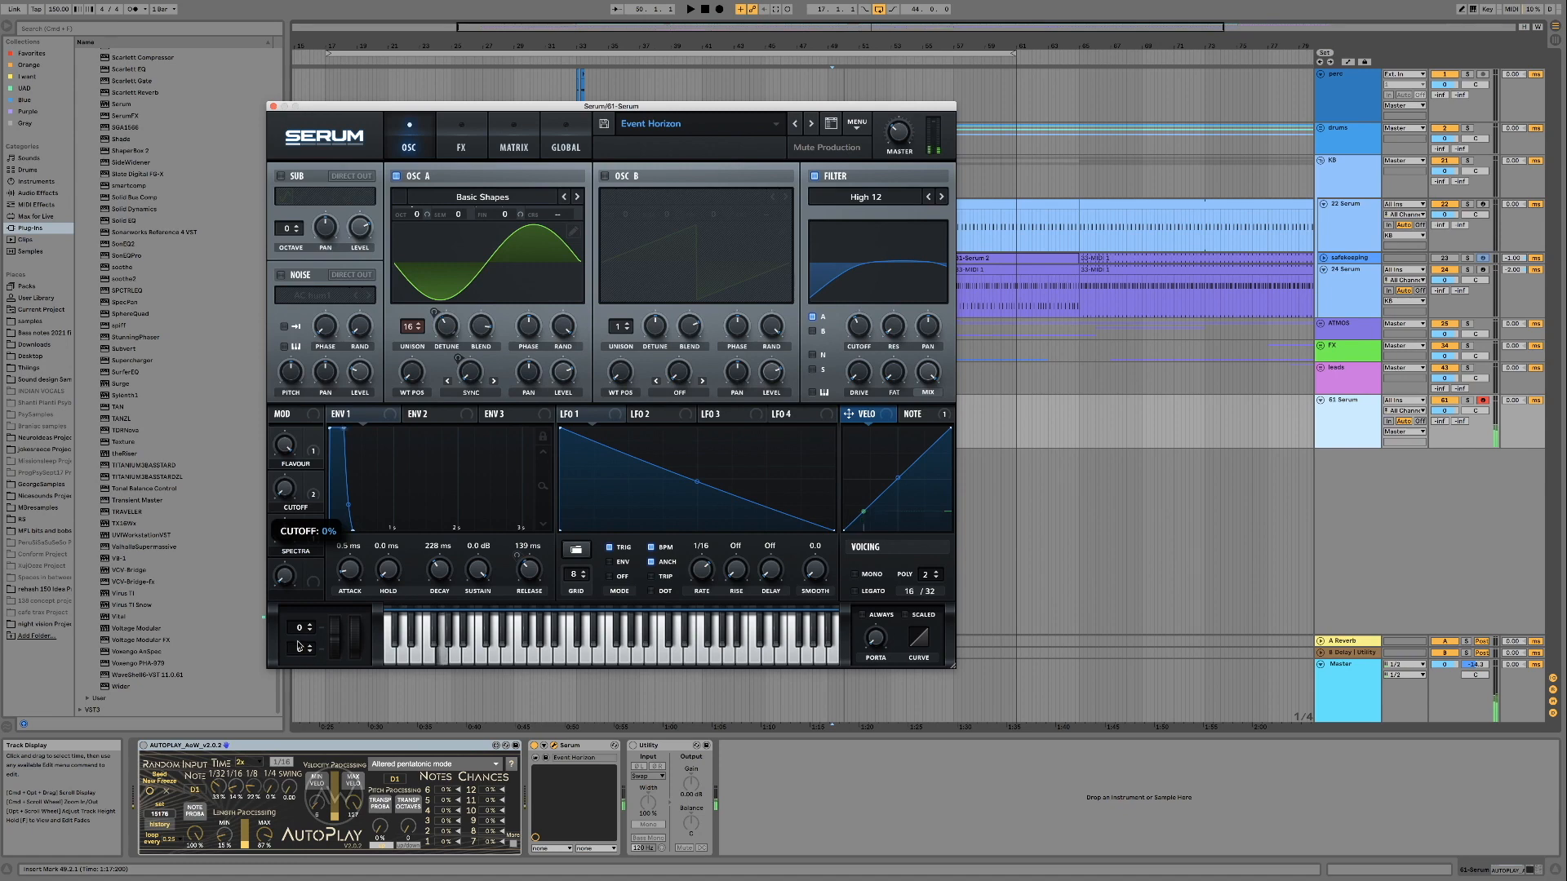
drag(298, 596, 308, 621)
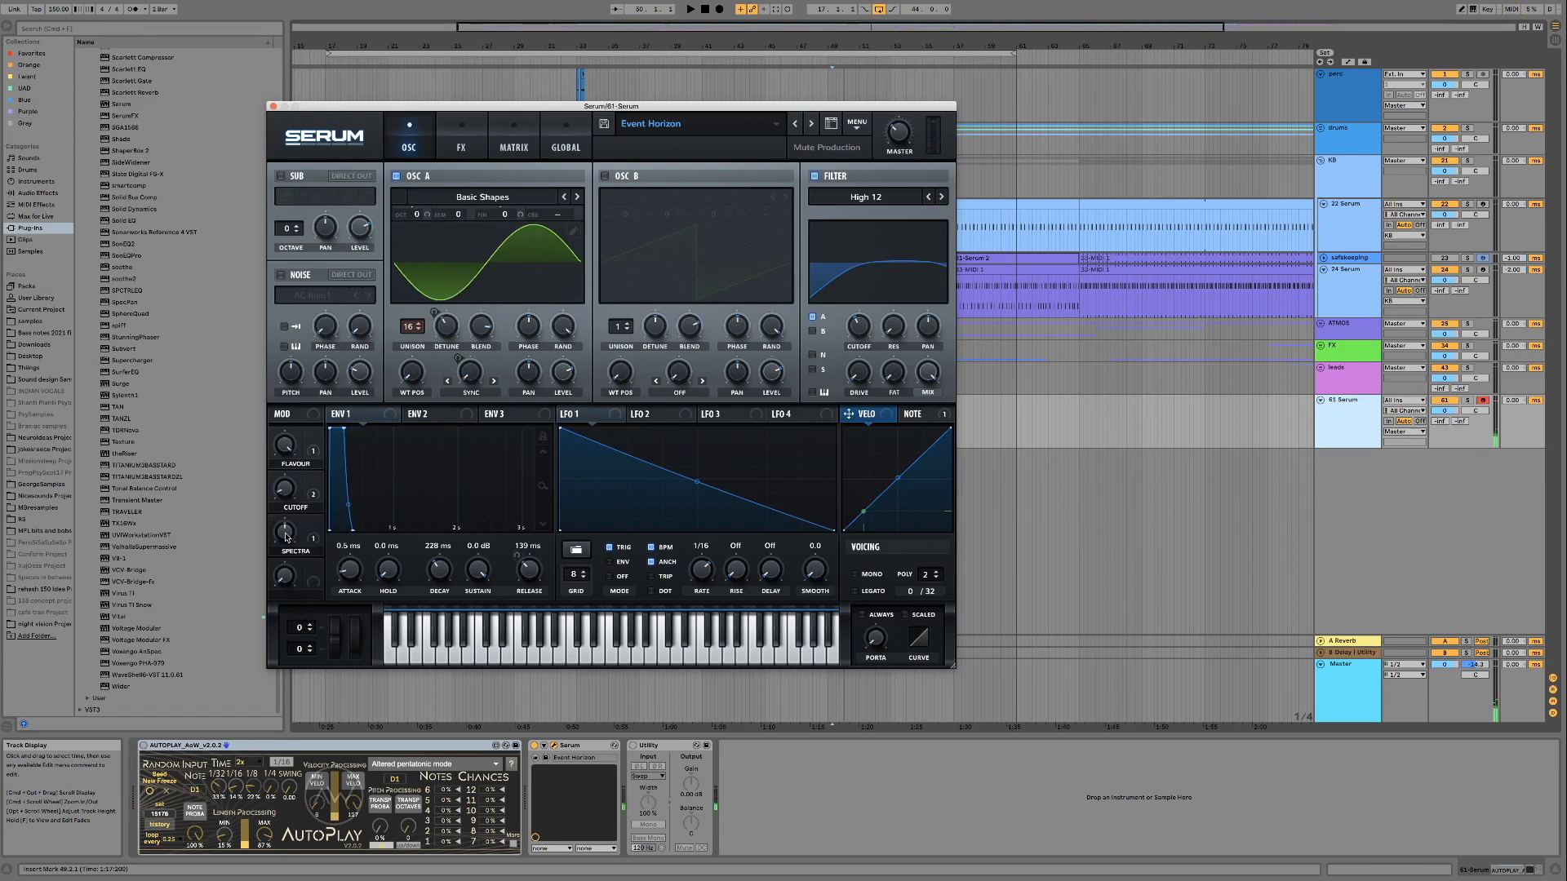
Audition Event Horizon's Spectra and Flavour macros, passing Flavour through 32%
drag(289, 536, 289, 582)
mouse_move(288, 454)
mouse_down()
mouse_move(284, 486)
mouse_move(287, 396)
mouse_move(288, 463)
mouse_up()
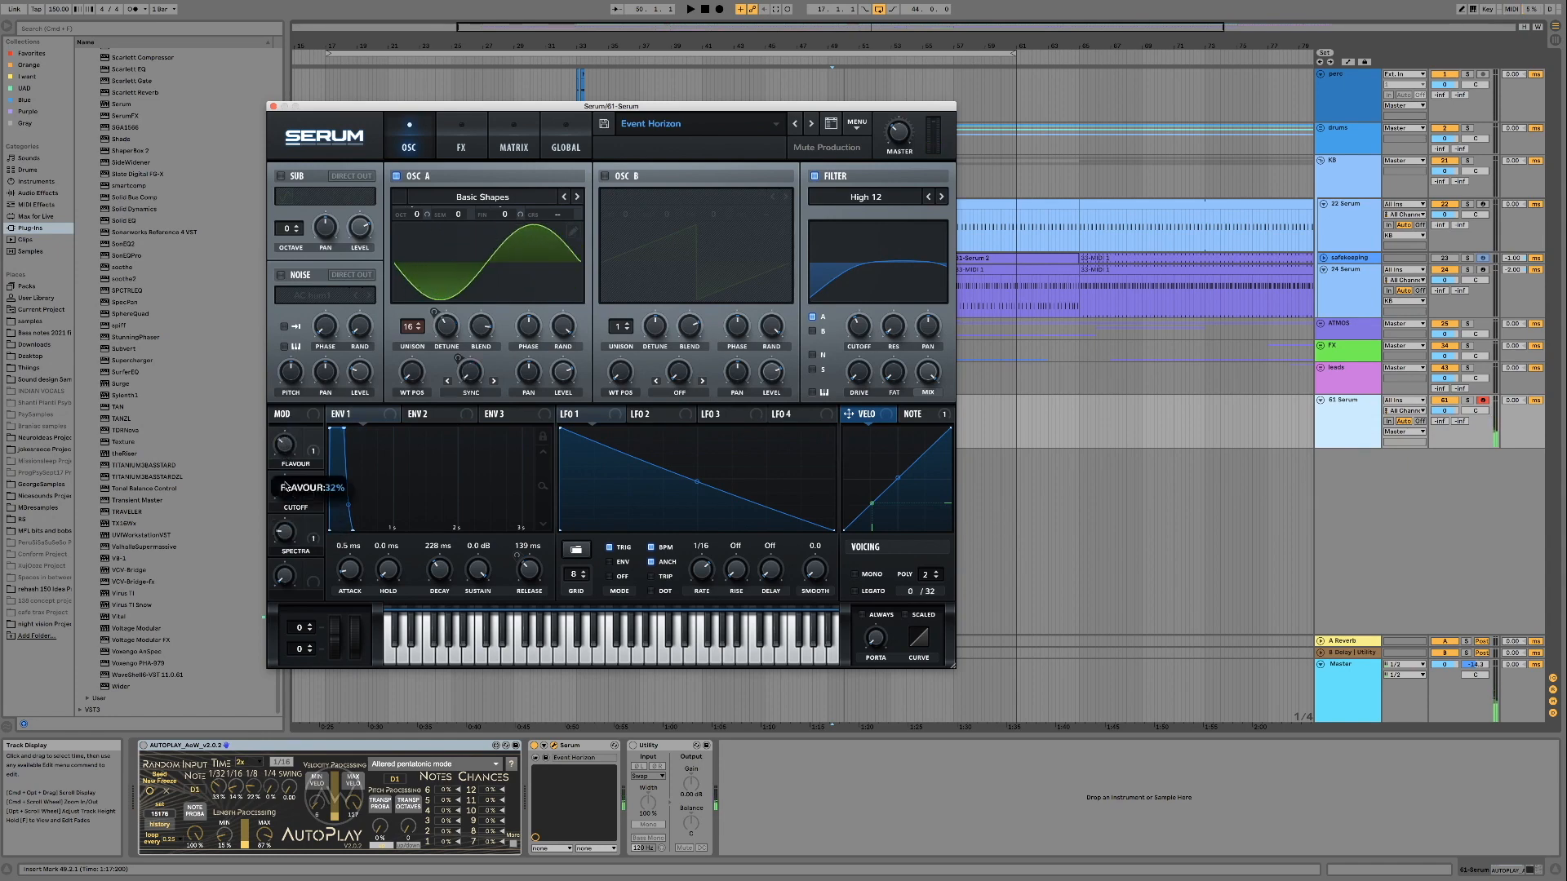
mouse_move(285, 488)
drag(284, 488, 288, 444)
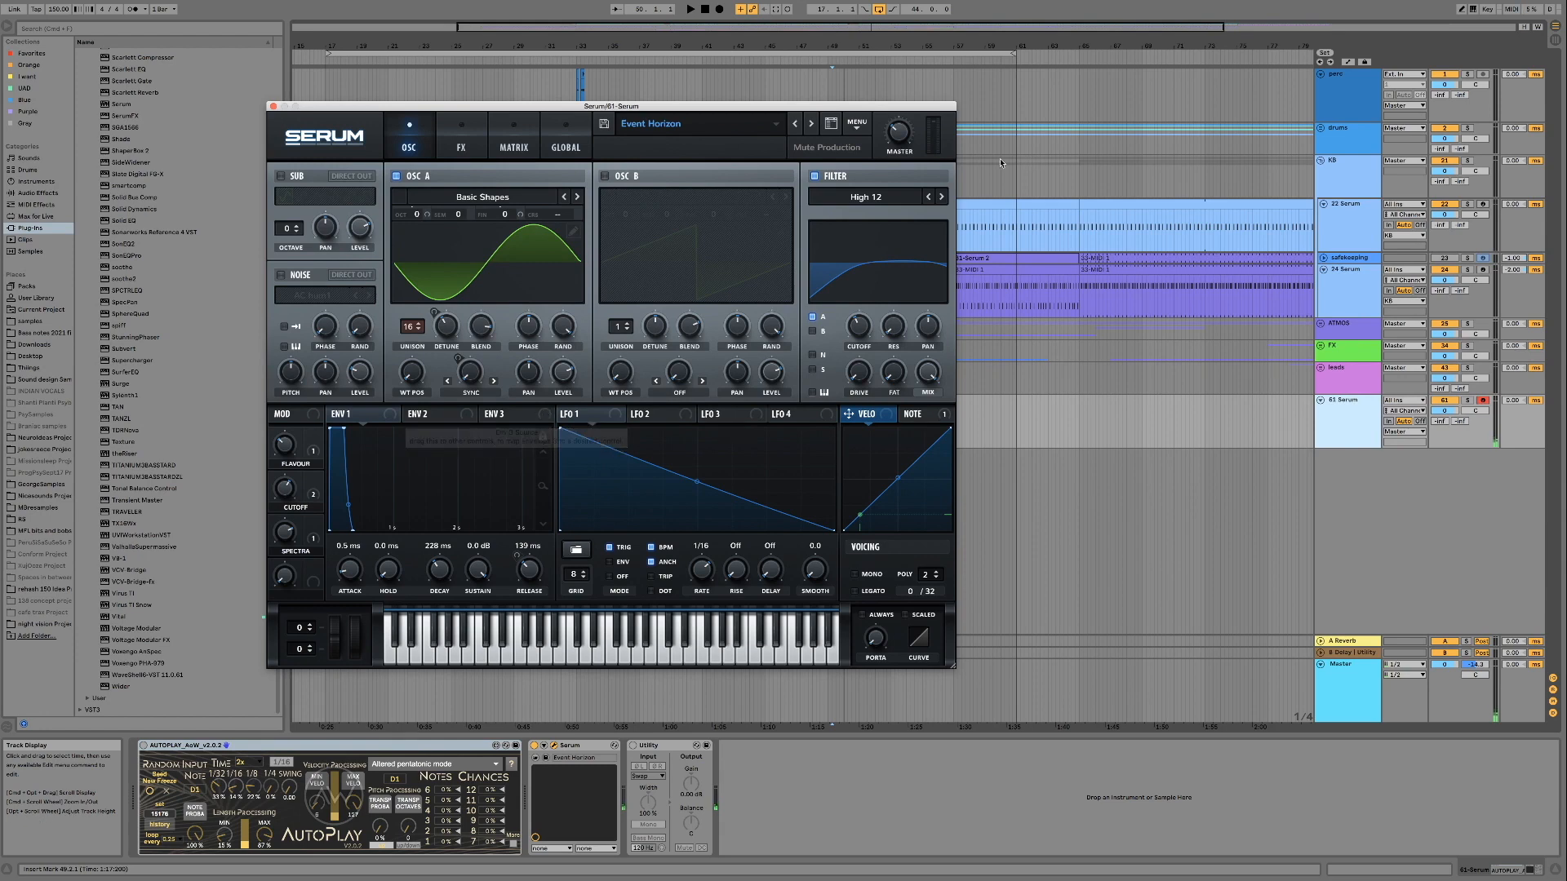
Load the Hyper Slap preset from the Atmos category of the Mute Production Forest Psy pack, accepting the preset replacement
click(737, 126)
mouse_move(816, 148)
mouse_move(1012, 147)
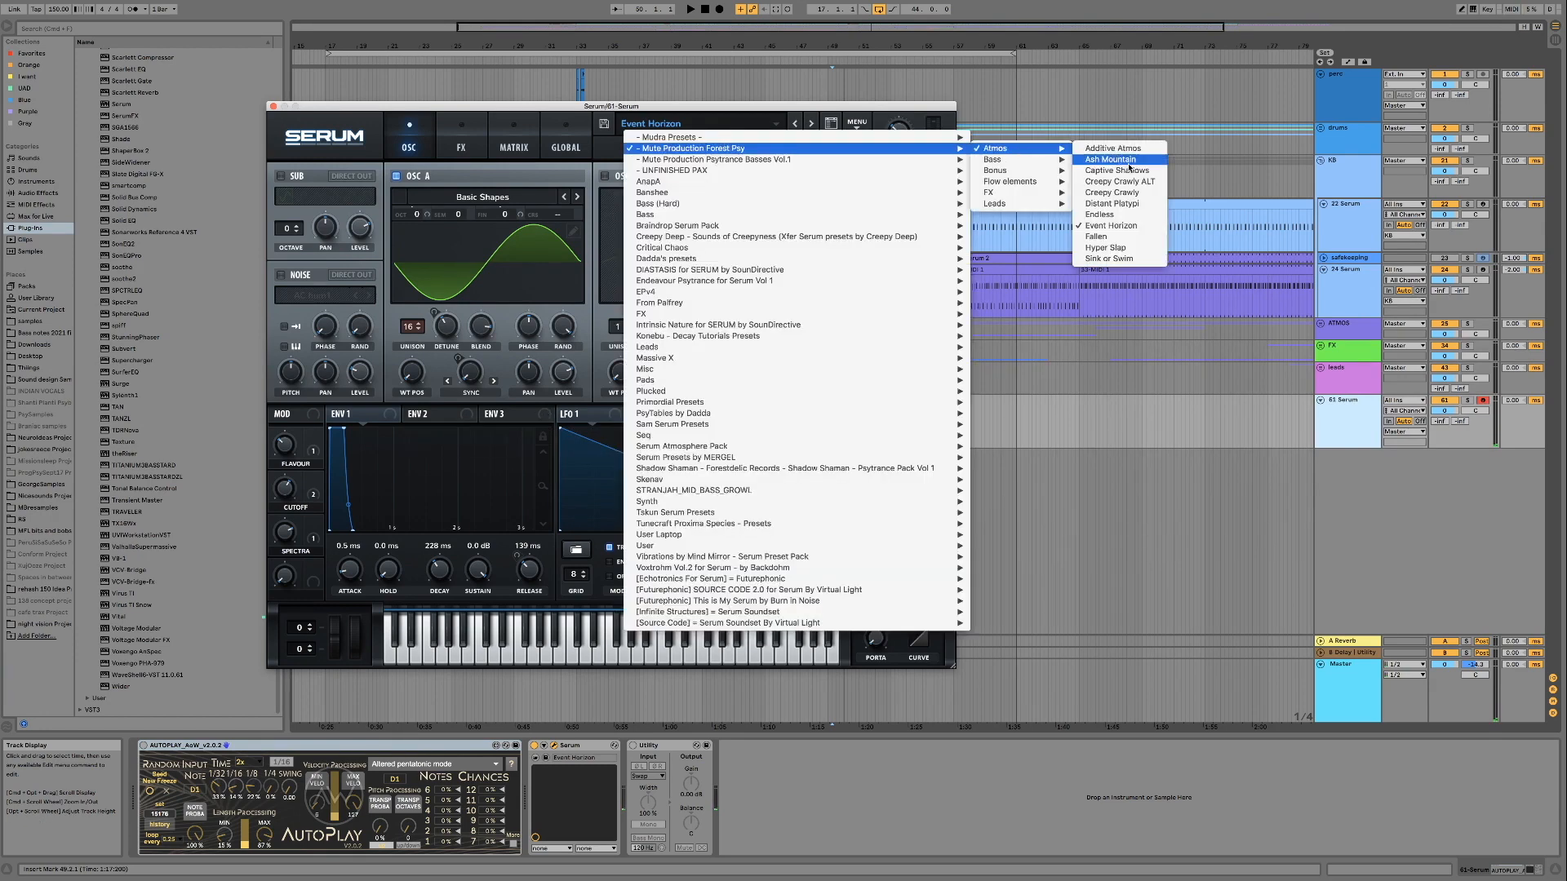
click(1129, 247)
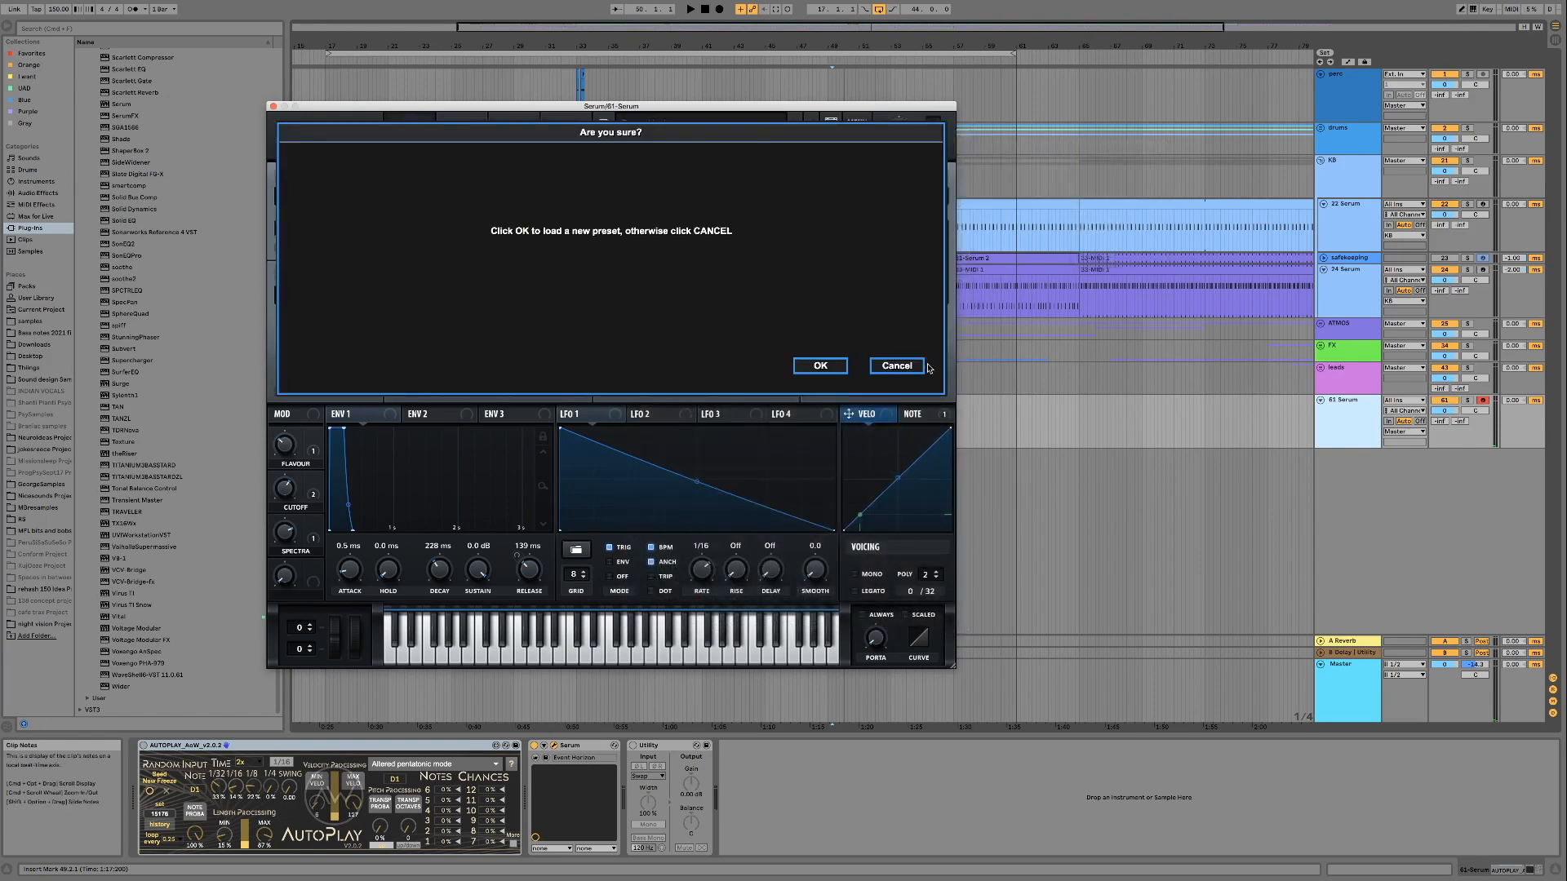
click(812, 365)
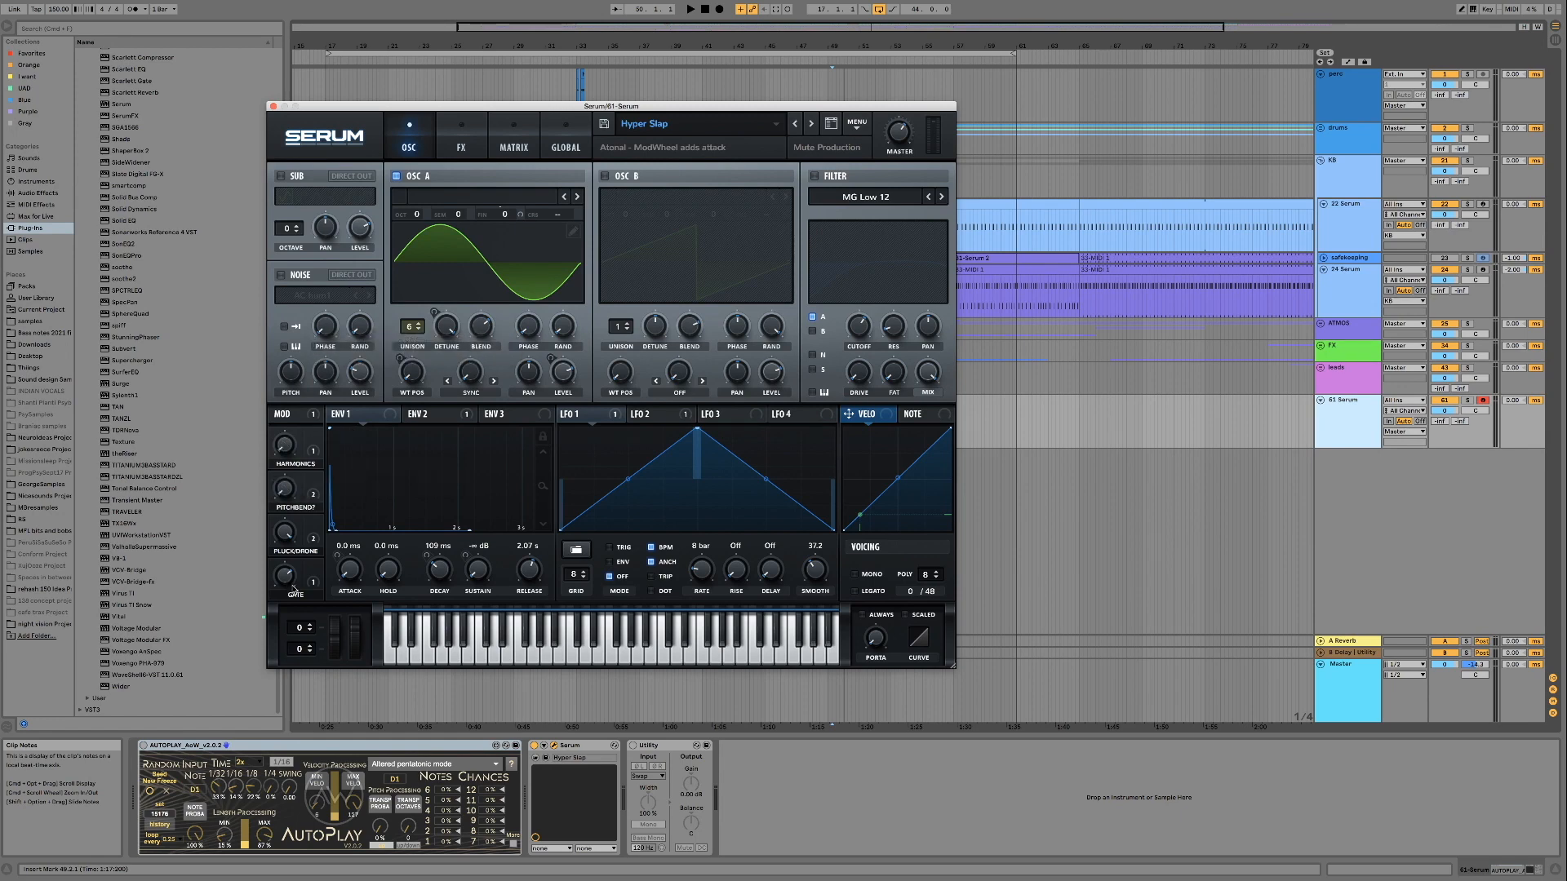
Sweep Hyper Slap's Harmonics macro repeatedly between 0% and 99% to audition its range
drag(286, 451, 285, 311)
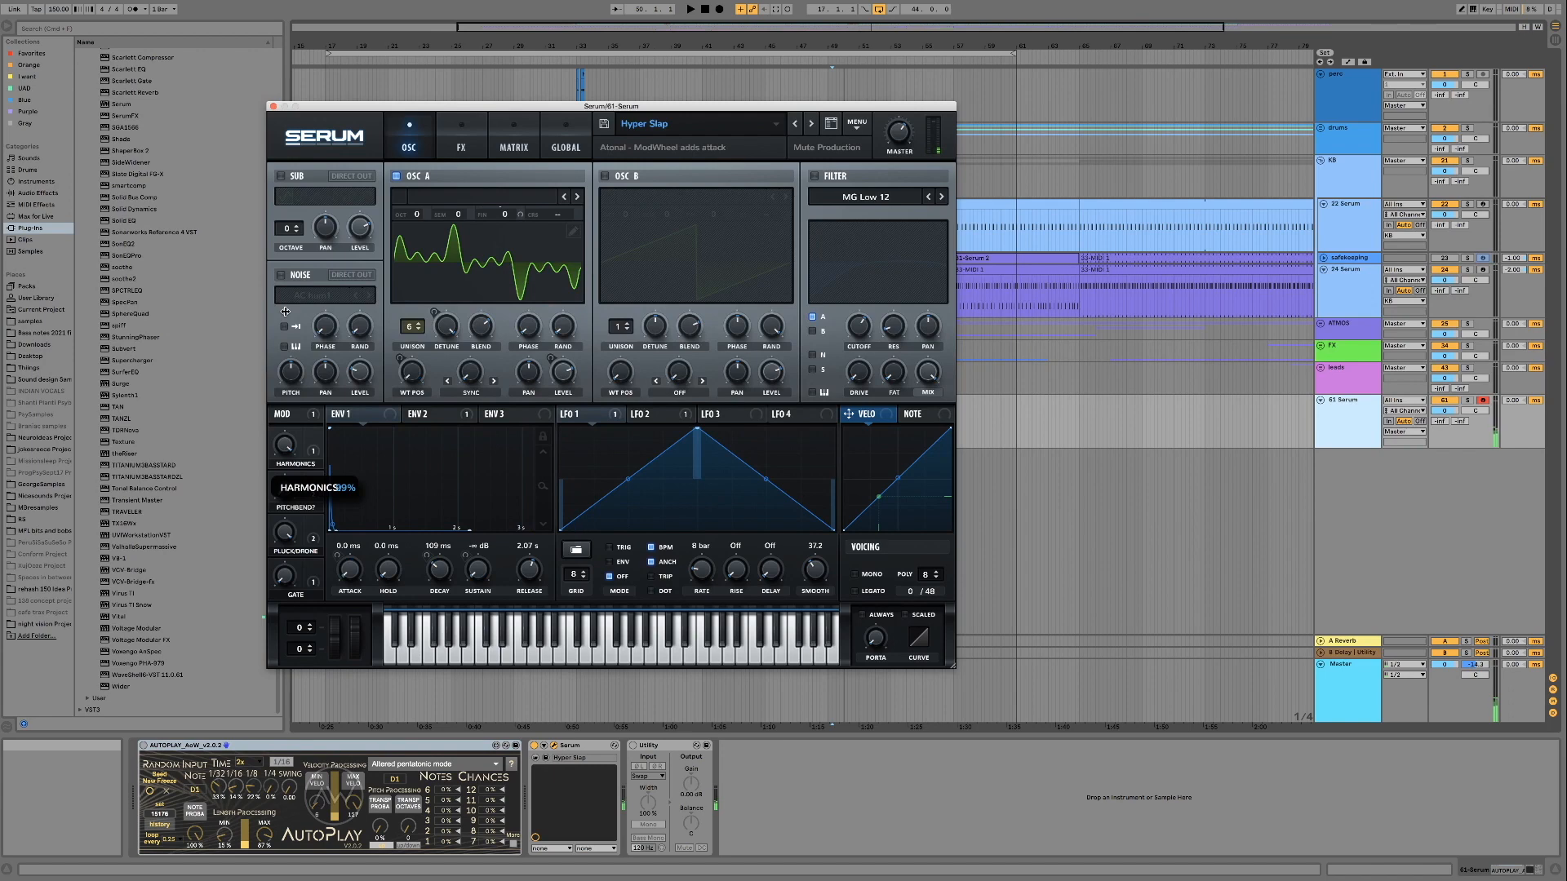
drag(285, 328, 284, 445)
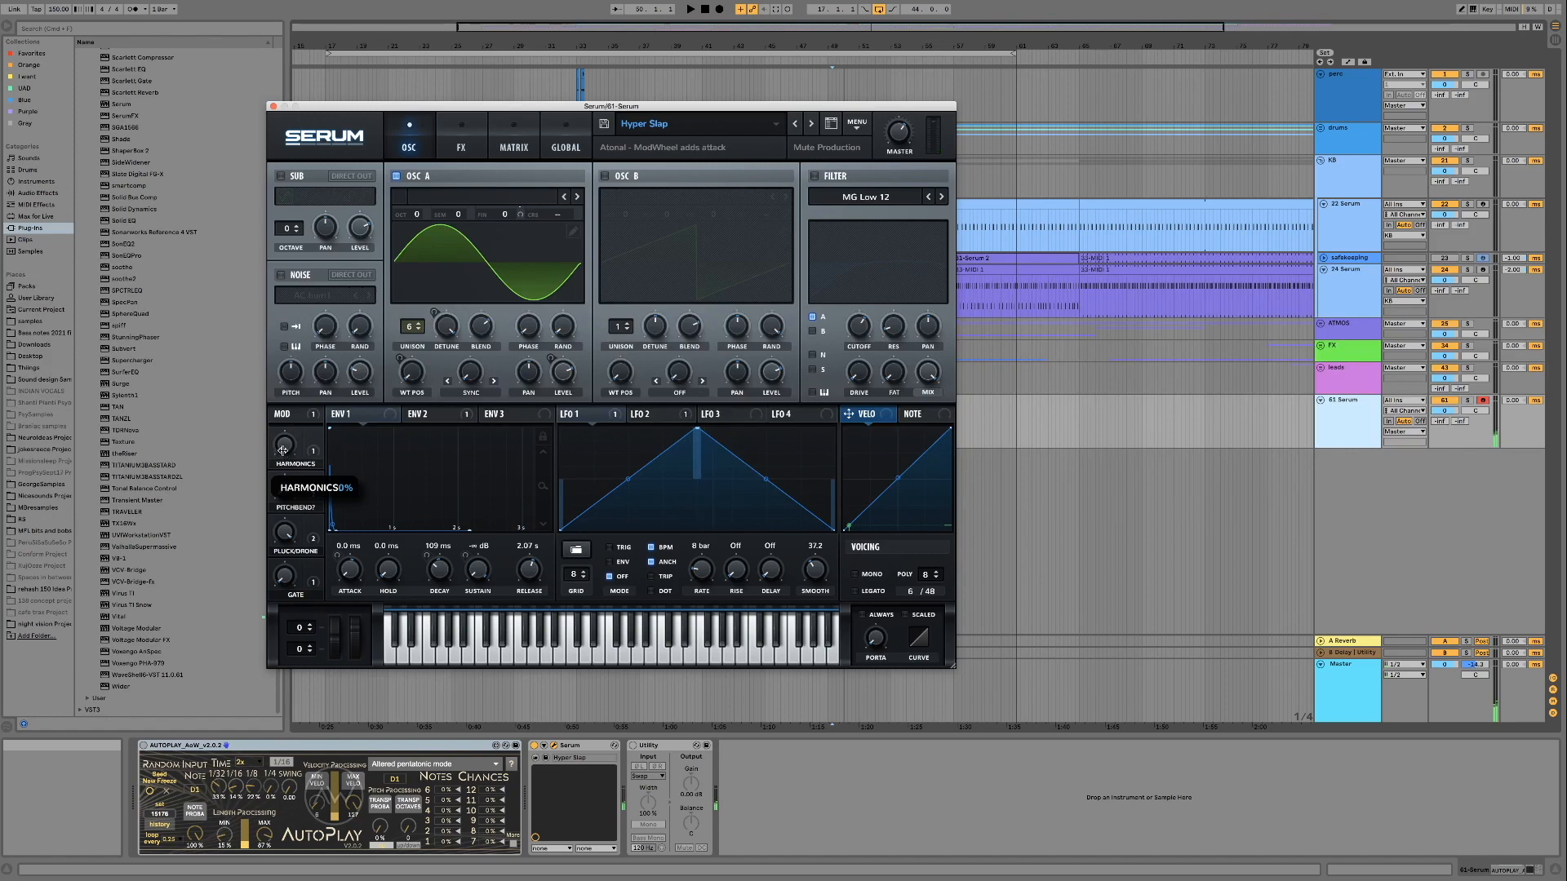
mouse_move(283, 444)
mouse_down()
mouse_move(283, 319)
mouse_move(287, 444)
mouse_up()
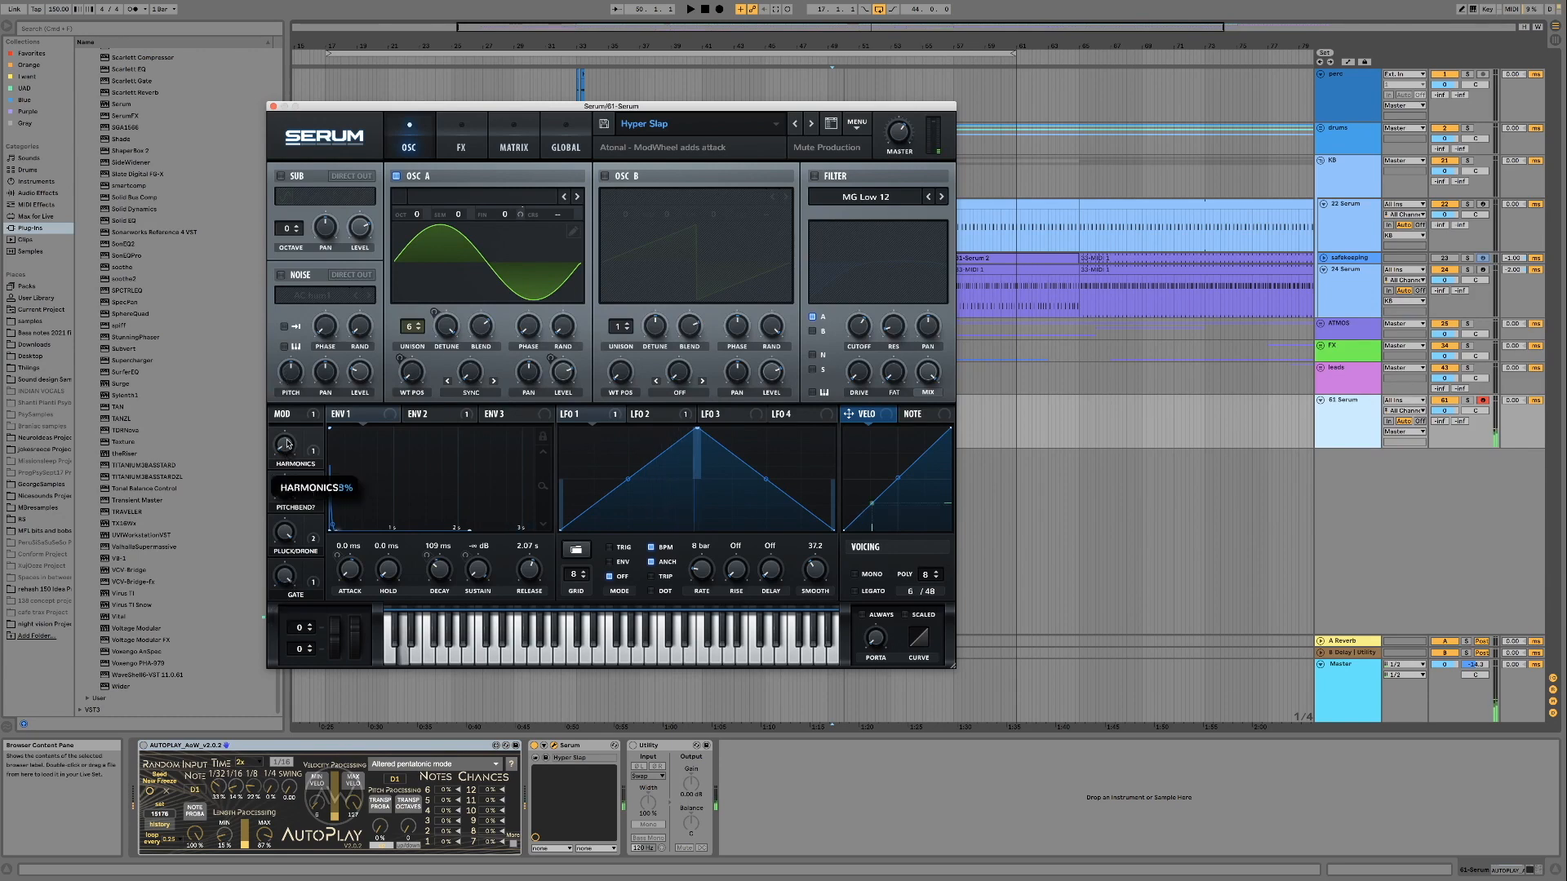
drag(286, 346, 285, 425)
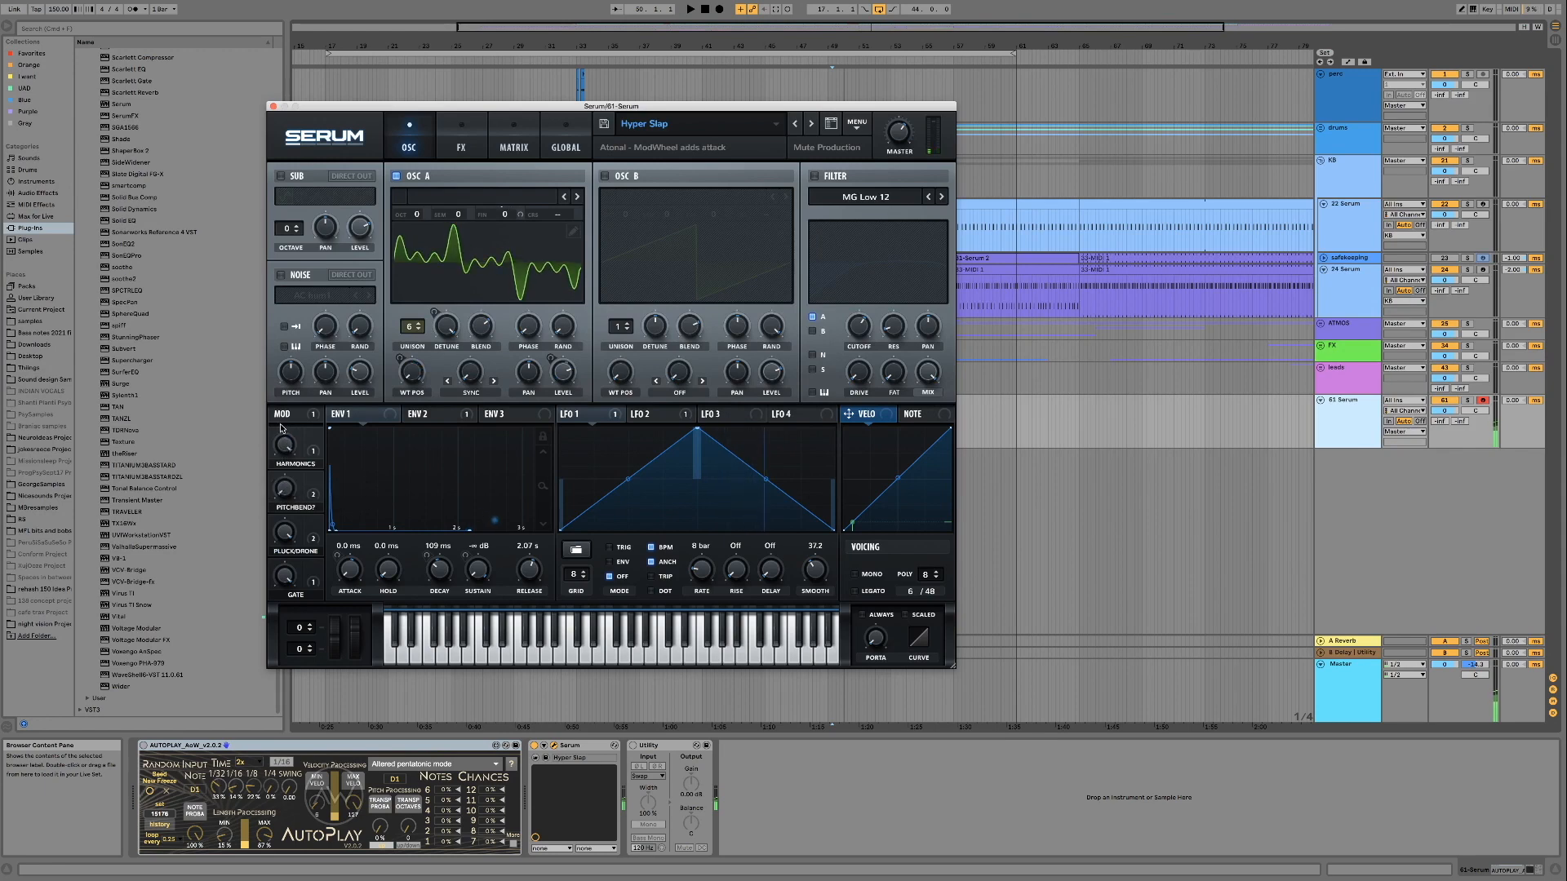
mouse_move(281, 449)
mouse_down()
mouse_move(279, 589)
mouse_move(279, 475)
mouse_up()
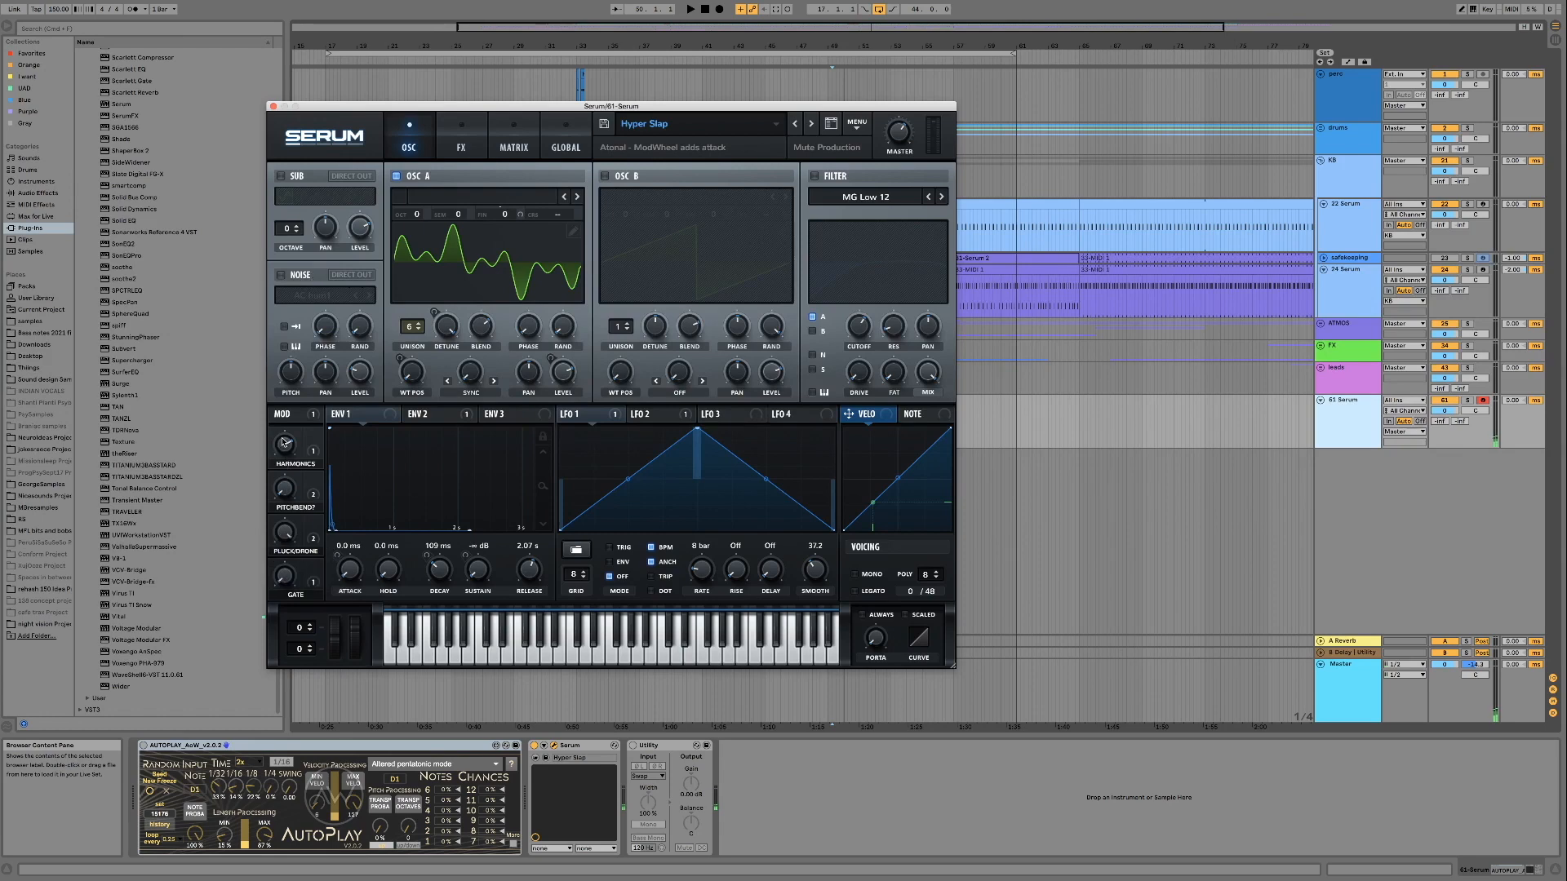
drag(283, 442, 273, 456)
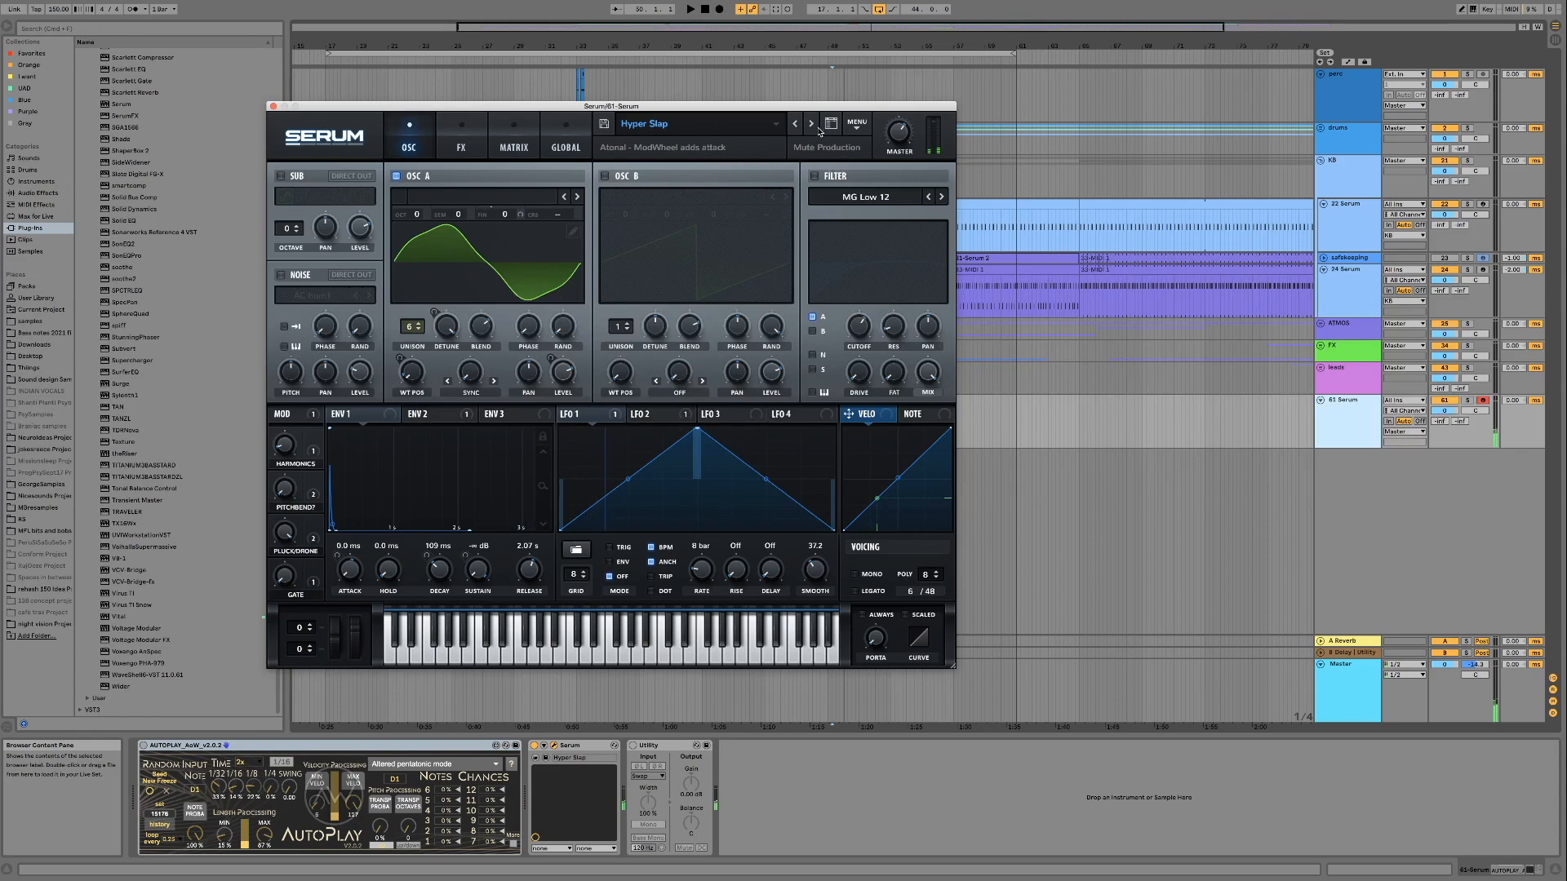
Load the ArKik preset from the Bonus category of the Mute Production Forest Psy pack
click(680, 124)
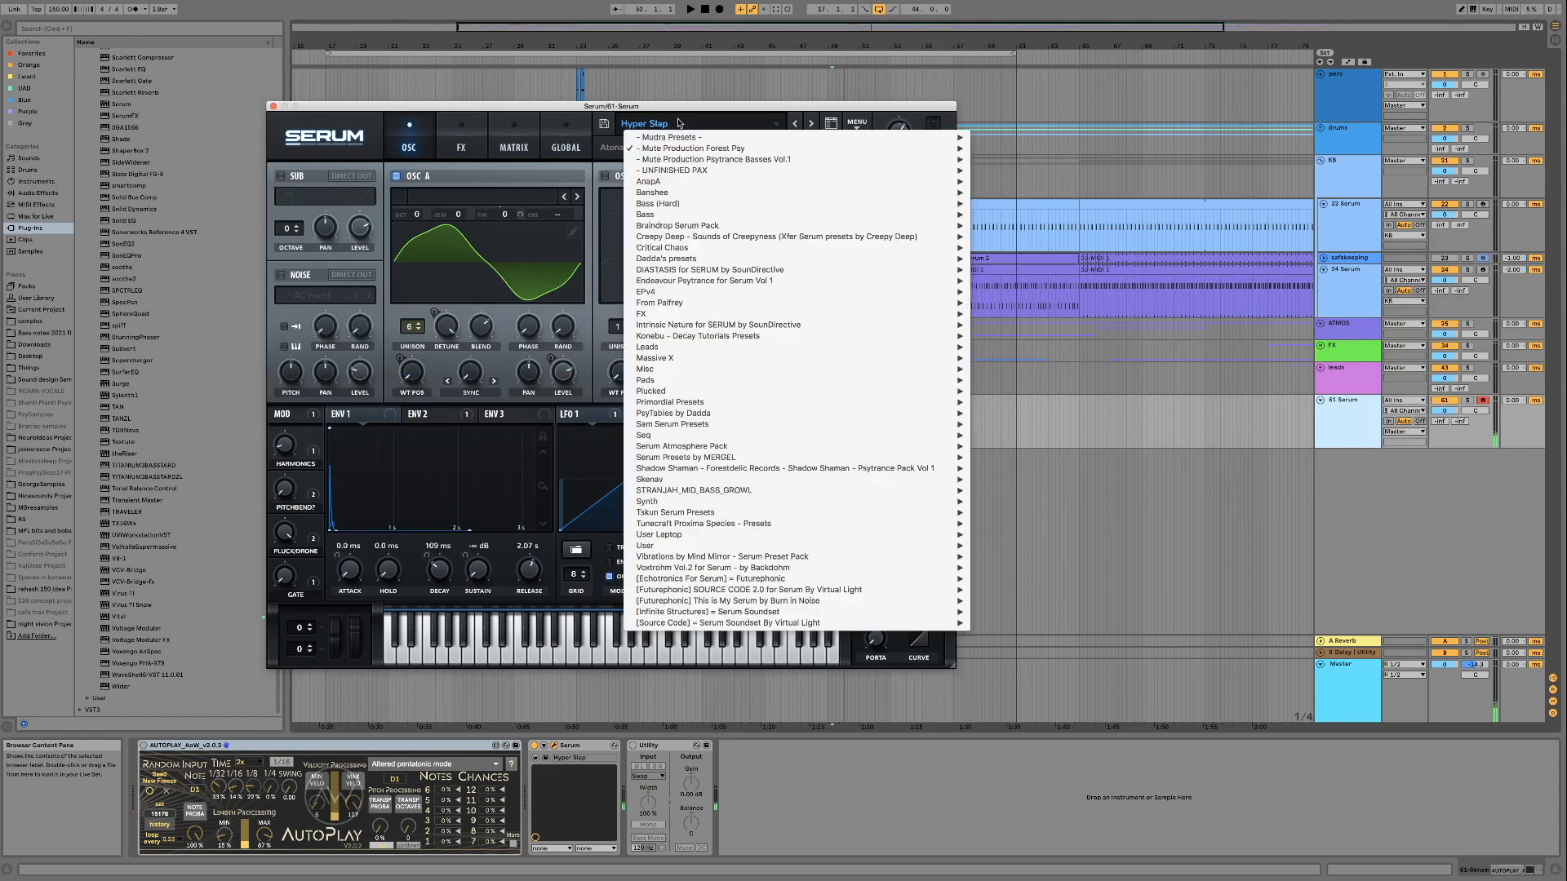
mouse_move(684, 150)
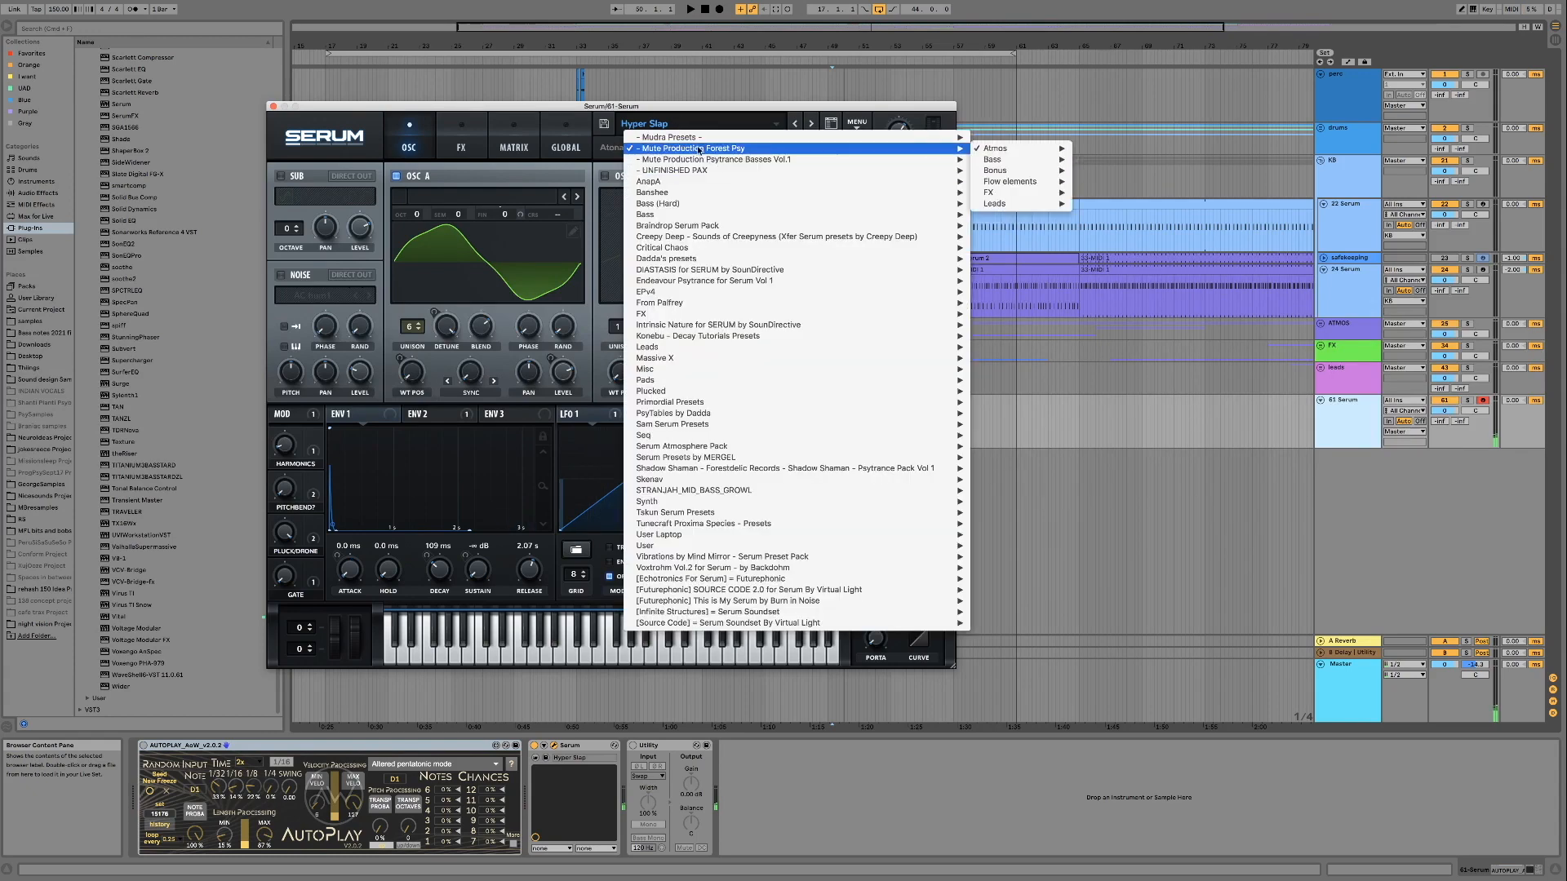
mouse_move(972, 151)
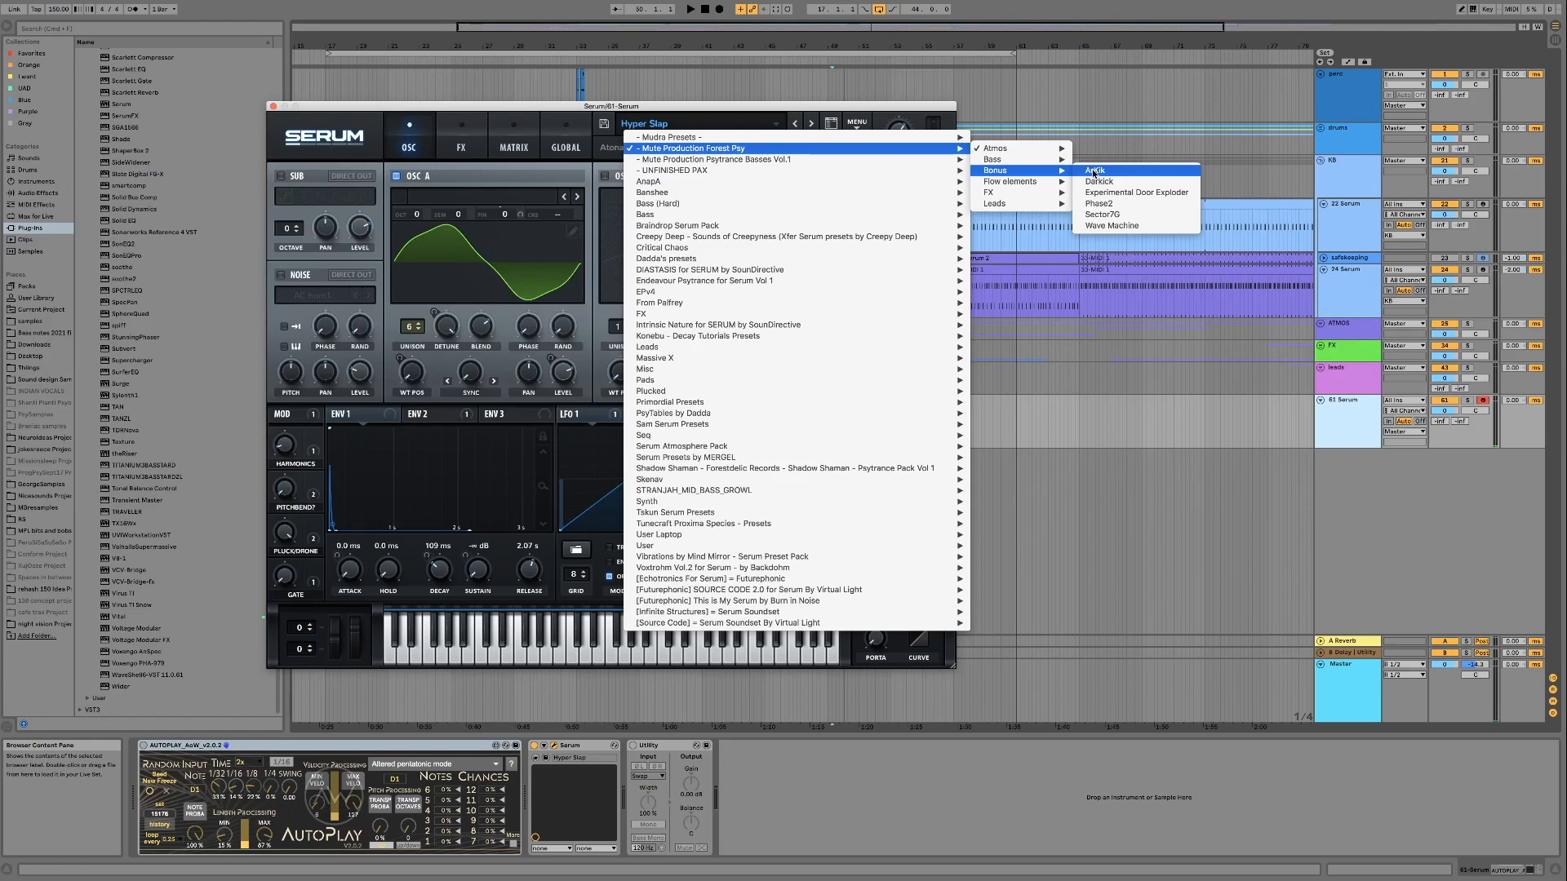
click(1094, 171)
click(817, 364)
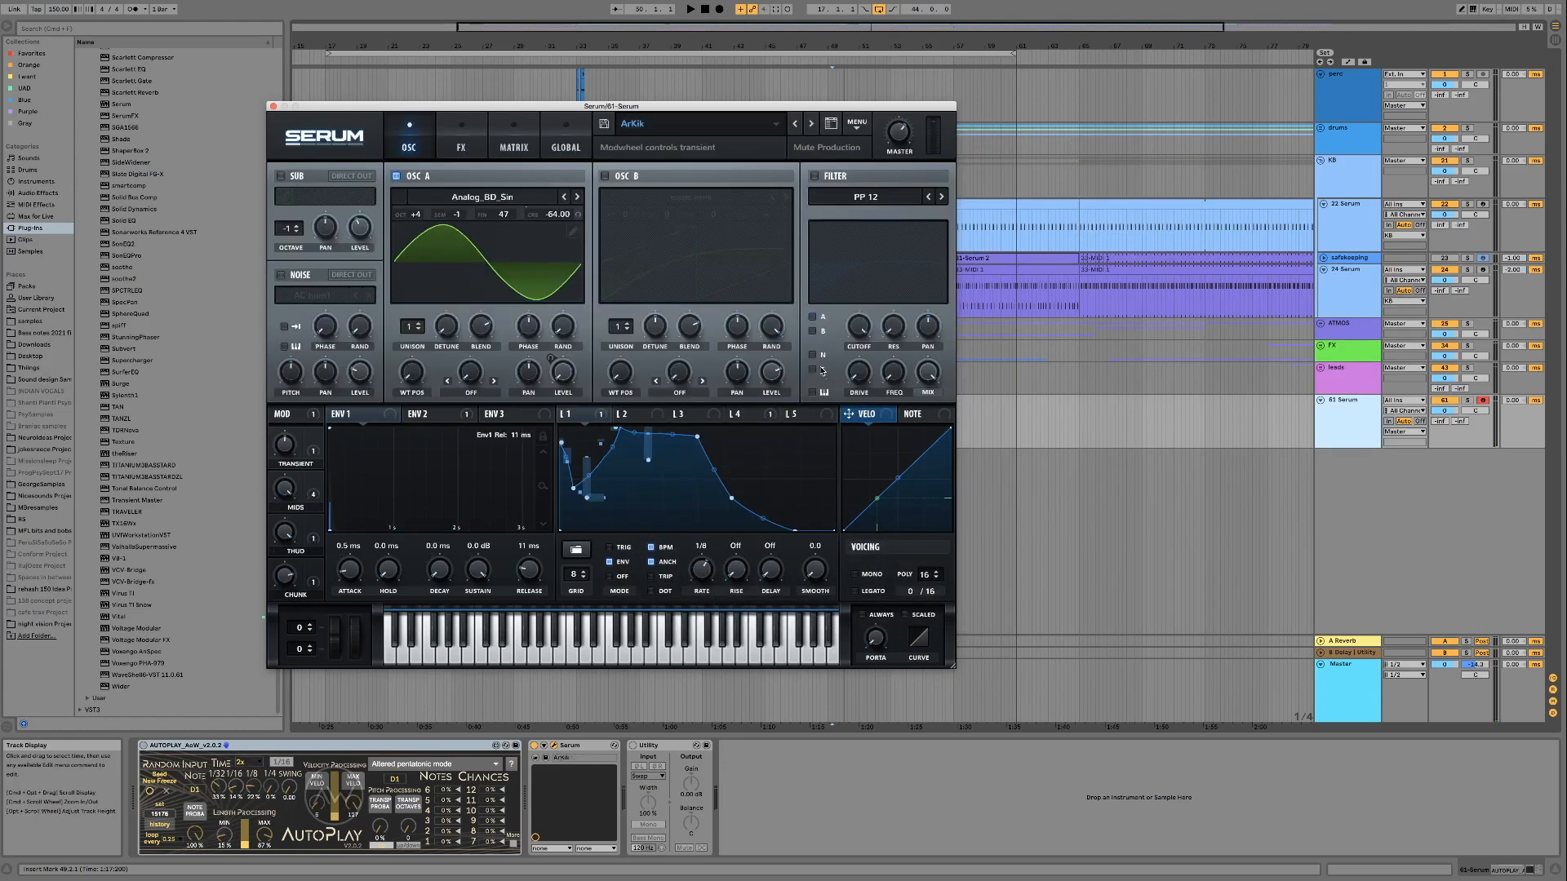
Switch back and forth between the Darkick and ArKik presets to compare them, ending on ArKik
click(810, 124)
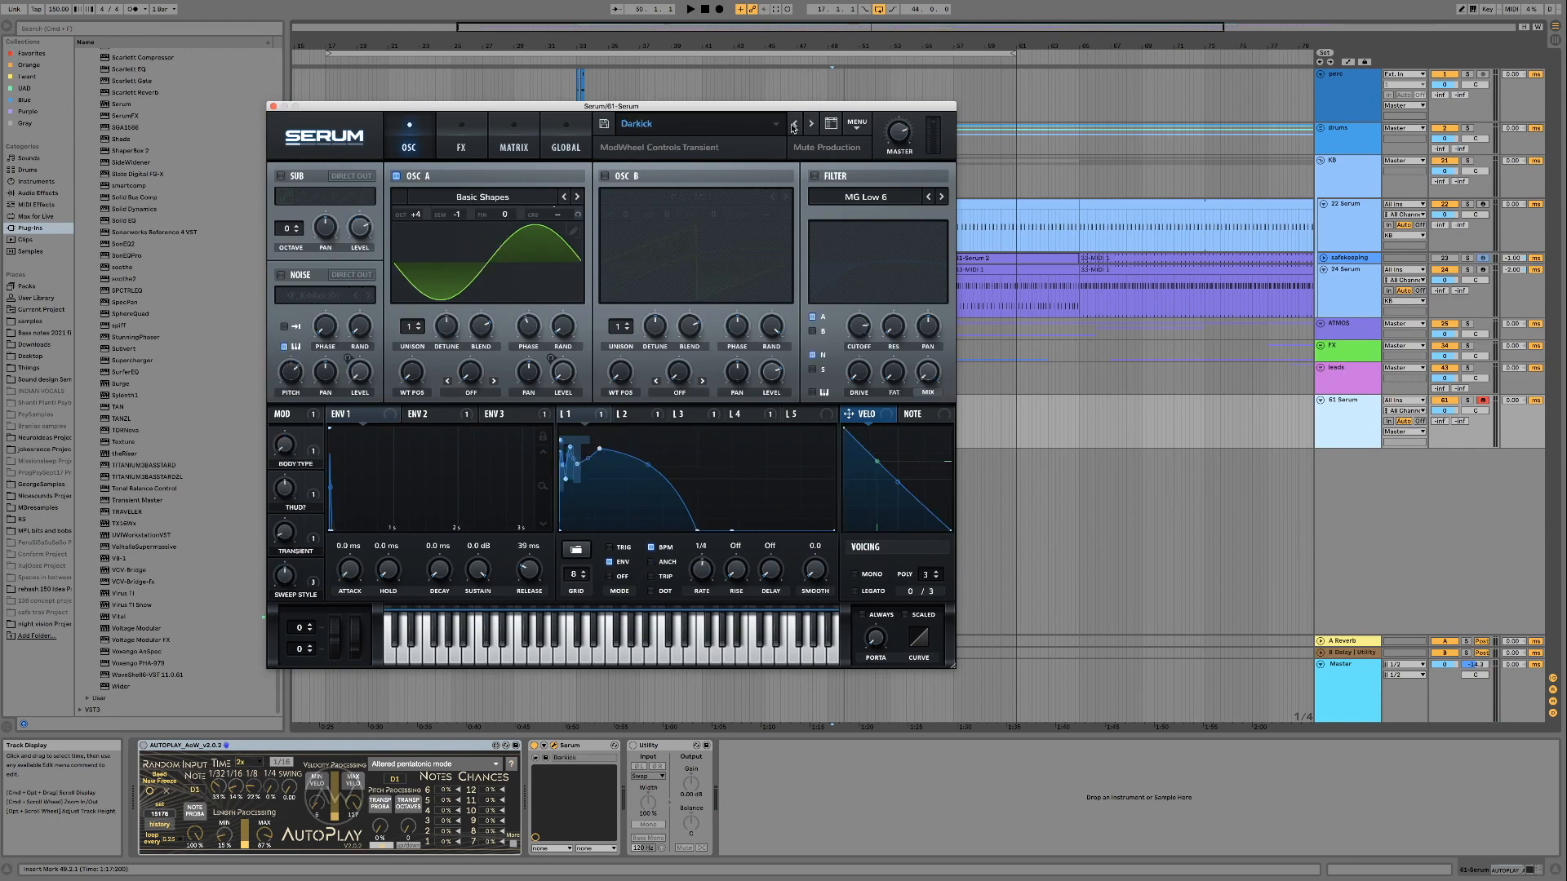
click(795, 124)
click(813, 124)
click(795, 125)
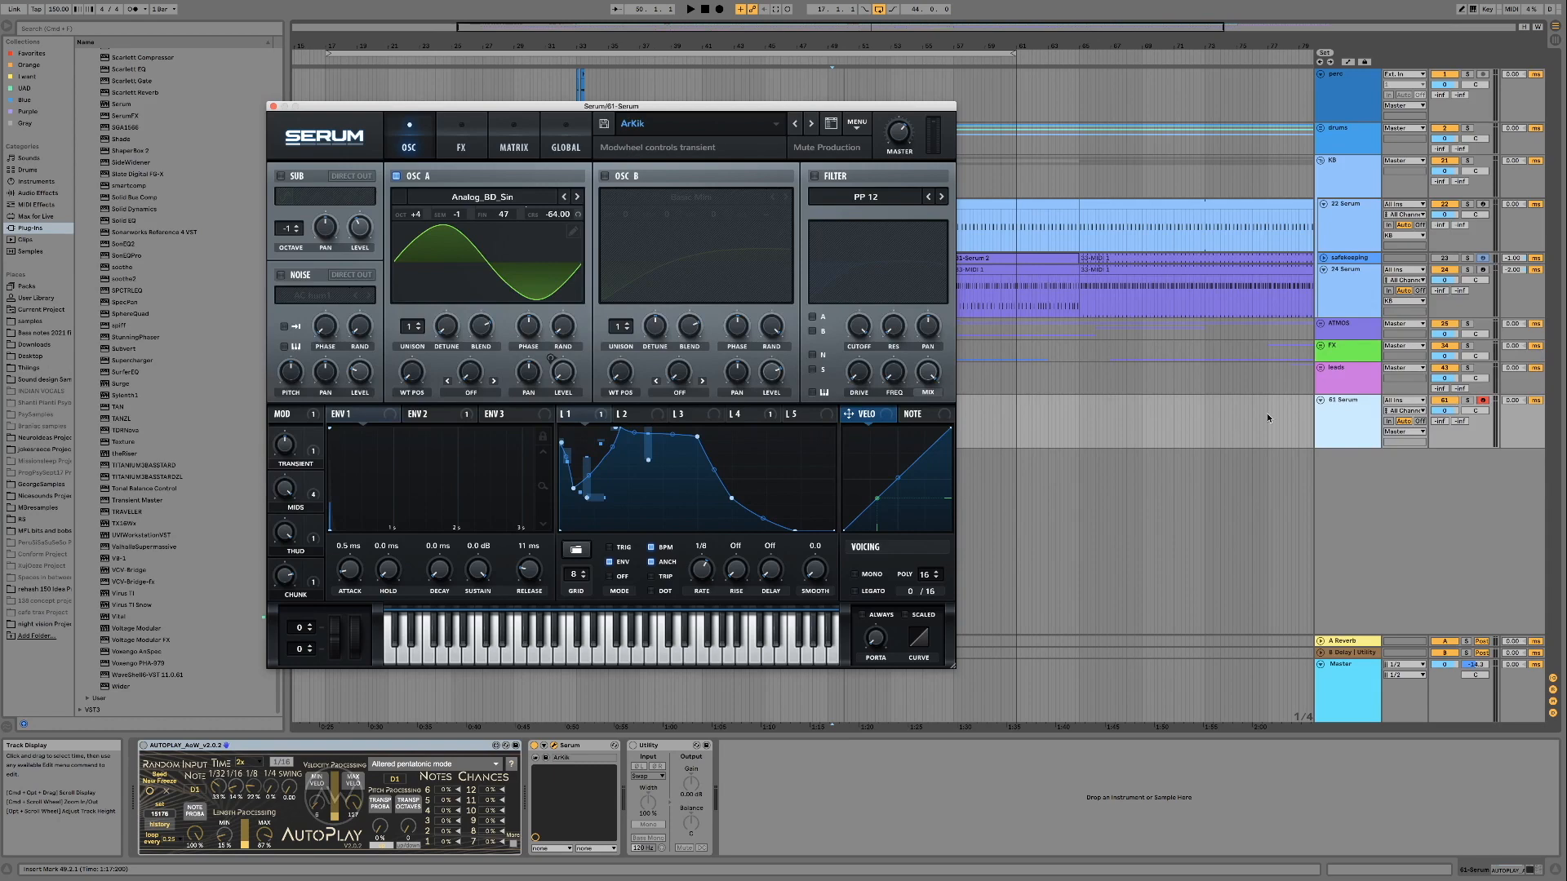
Copy the kick MIDI clip from the 22 Serum track down onto the 61 Serum track at the same bars
drag(627, 107, 940, 437)
click(918, 414)
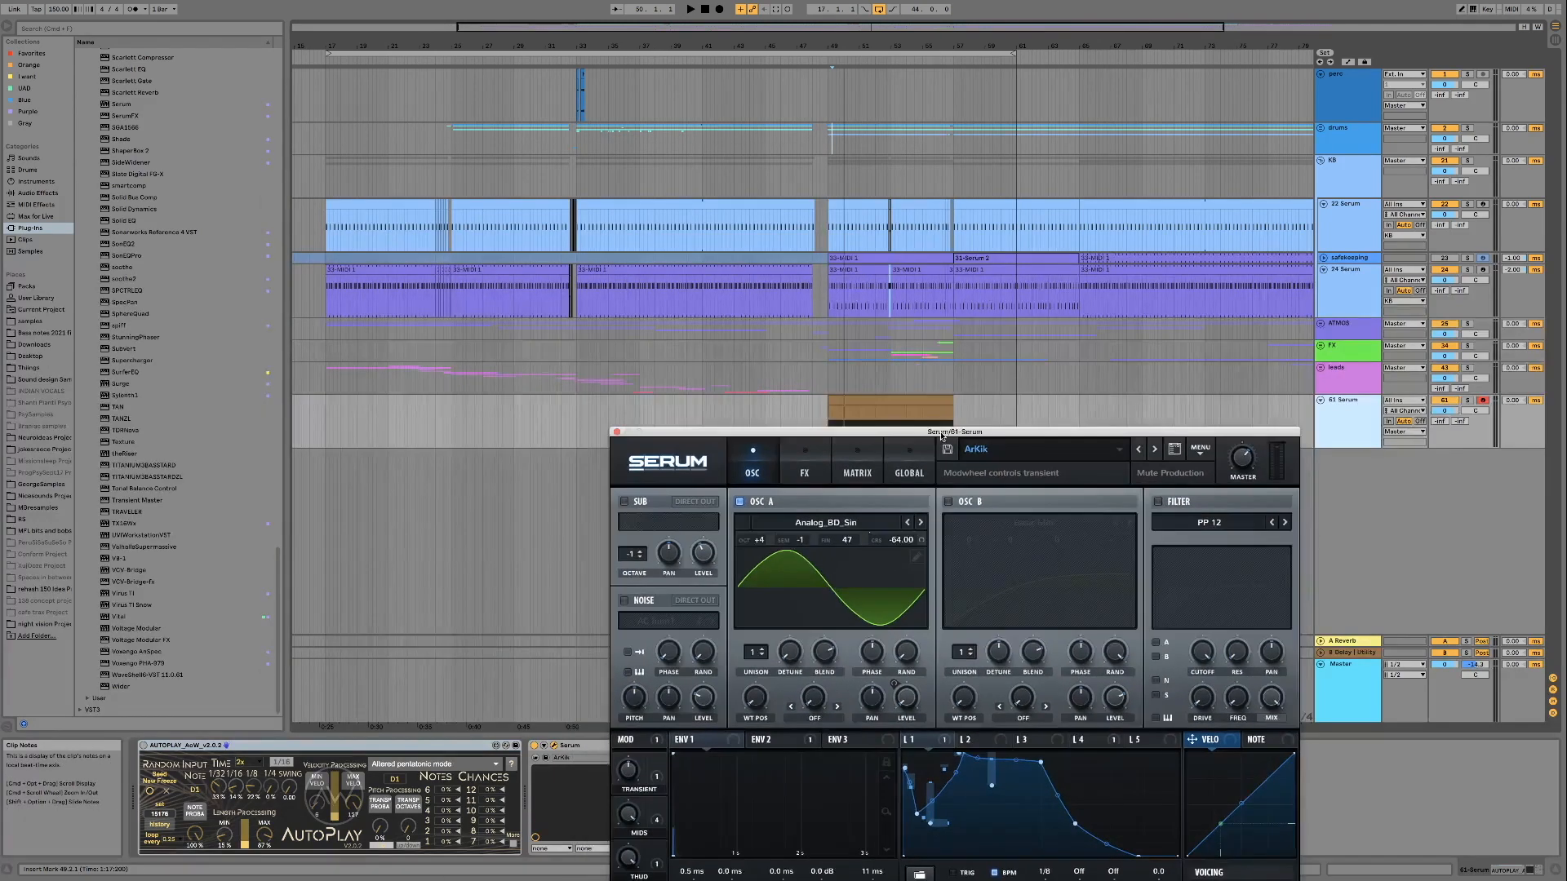
click(896, 400)
drag(991, 432, 850, 471)
click(648, 205)
drag(648, 205, 653, 412)
Solo the 61 Serum track, loop the copied kick clip and start playback
click(1444, 402)
click(1468, 400)
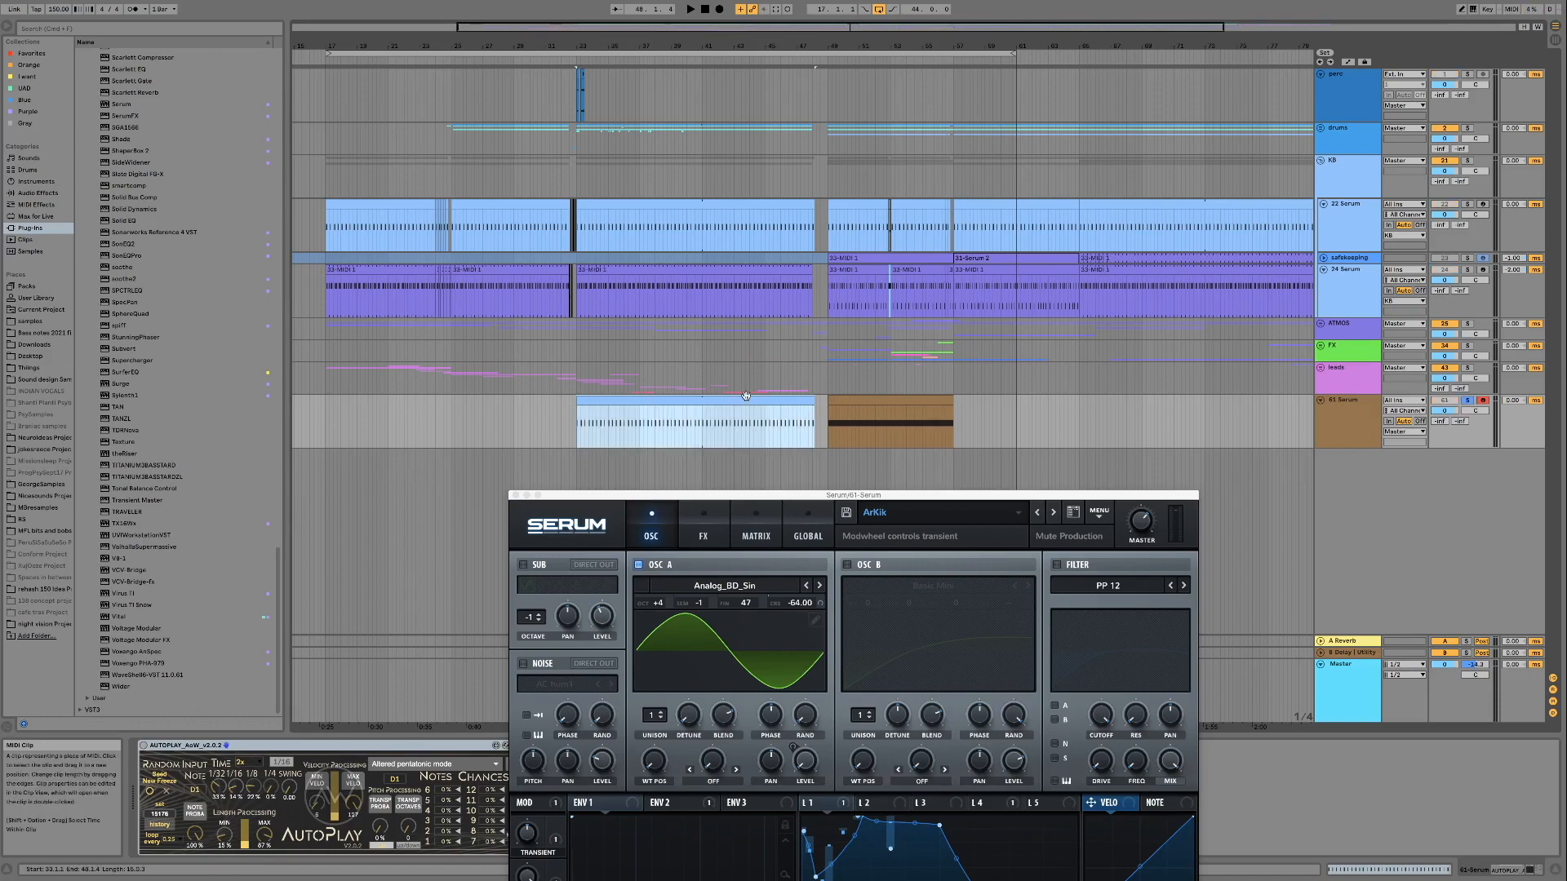
key(super+l)
drag(837, 496, 955, 157)
key(space)
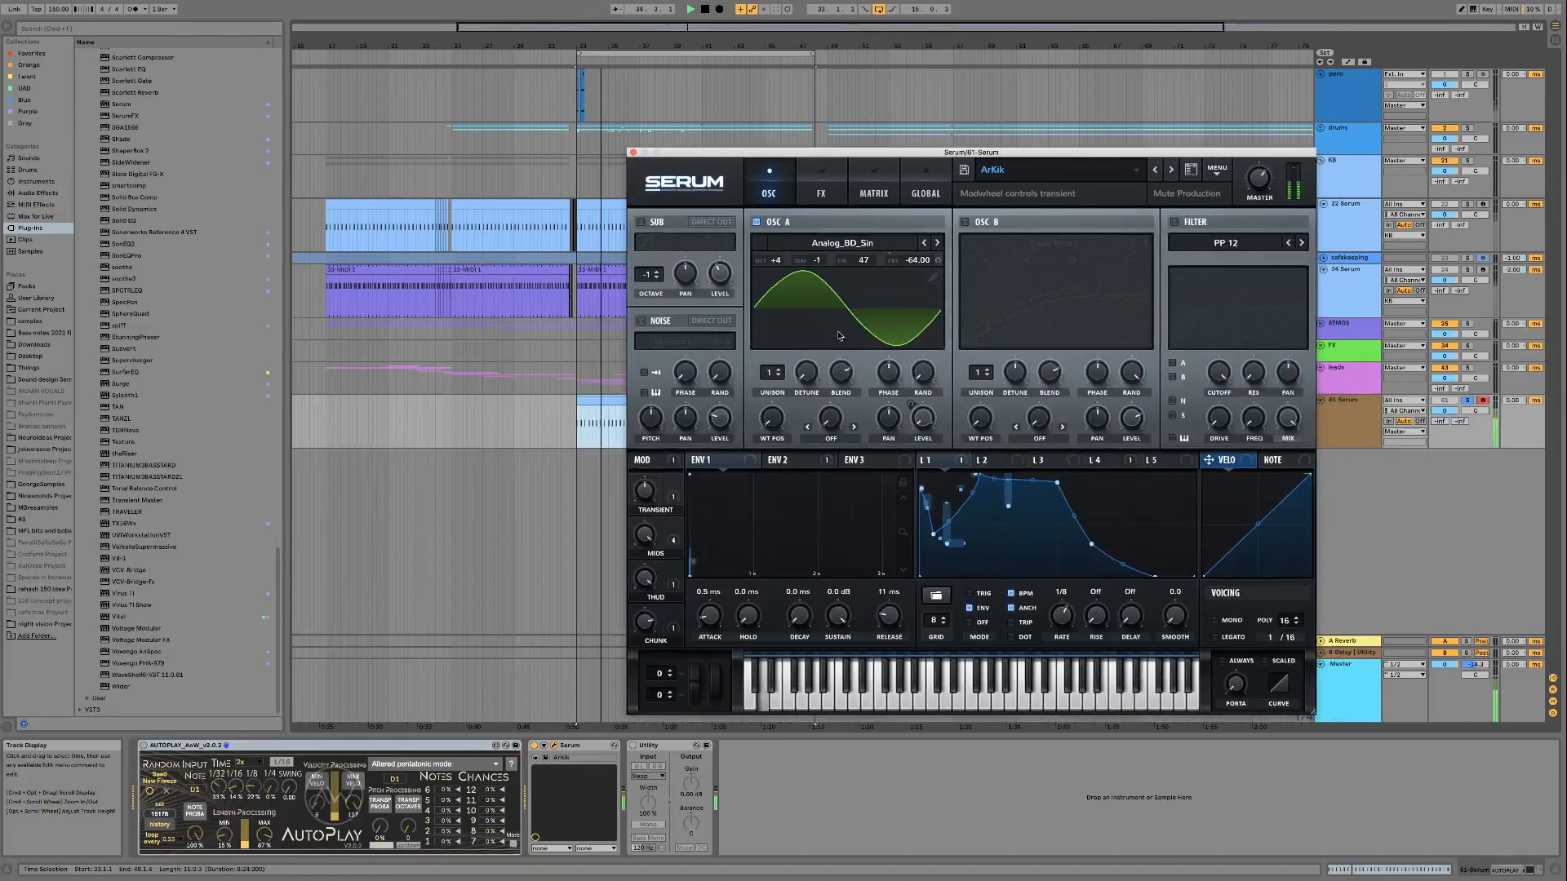
Audition ArKik's Mids and Transient macros and its mod wheel, passing Transient through 64%
drag(645, 537, 631, 616)
mouse_move(644, 489)
mouse_down()
mouse_move(638, 539)
mouse_move(645, 445)
mouse_move(634, 483)
mouse_up()
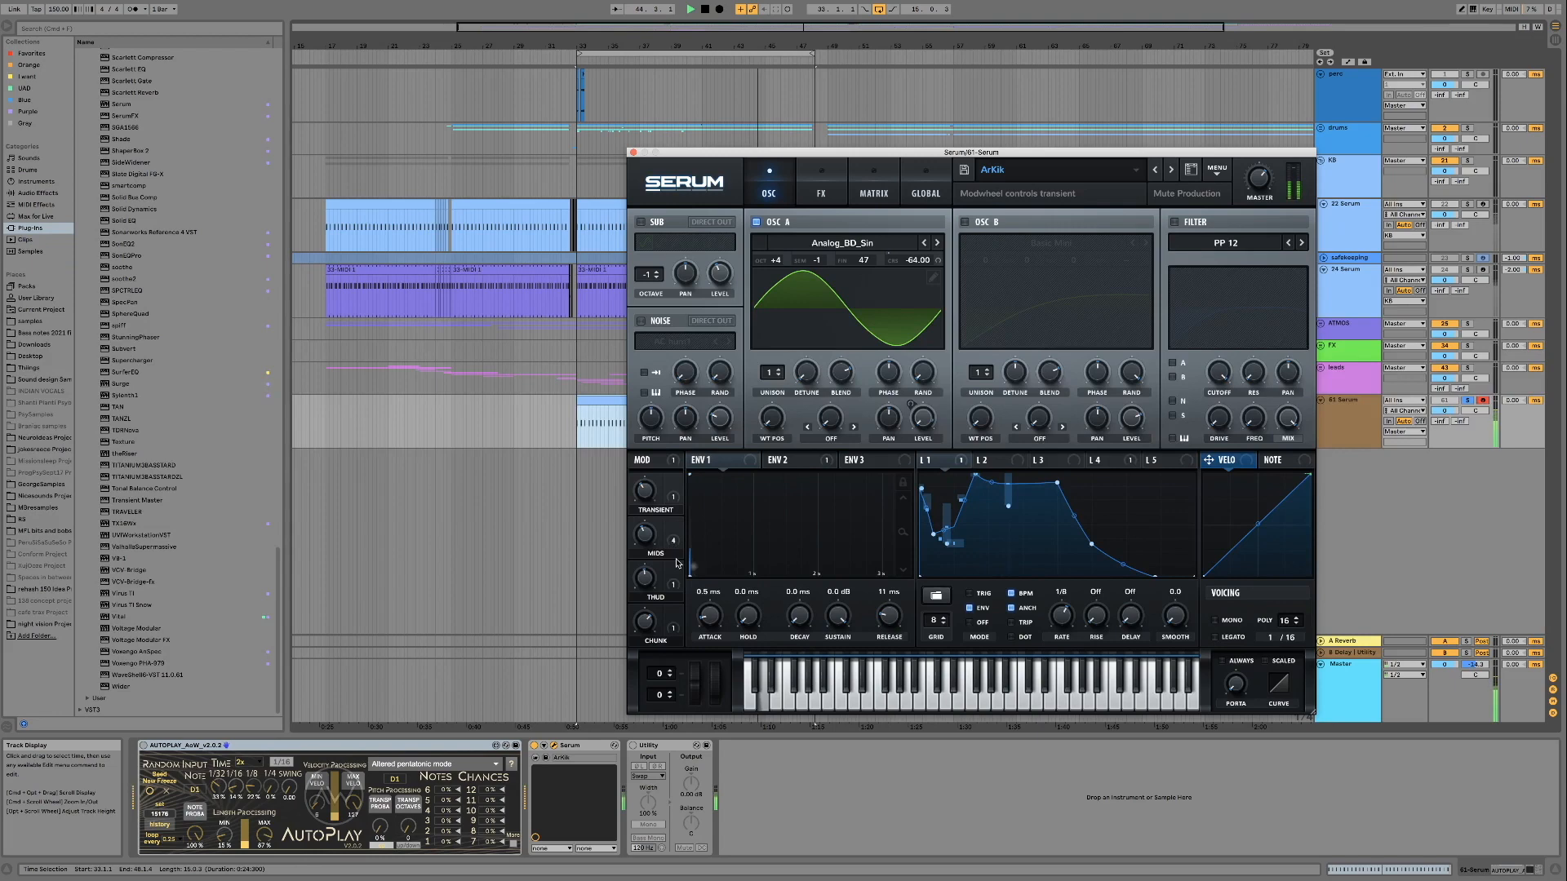
drag(717, 696, 717, 671)
mouse_move(646, 493)
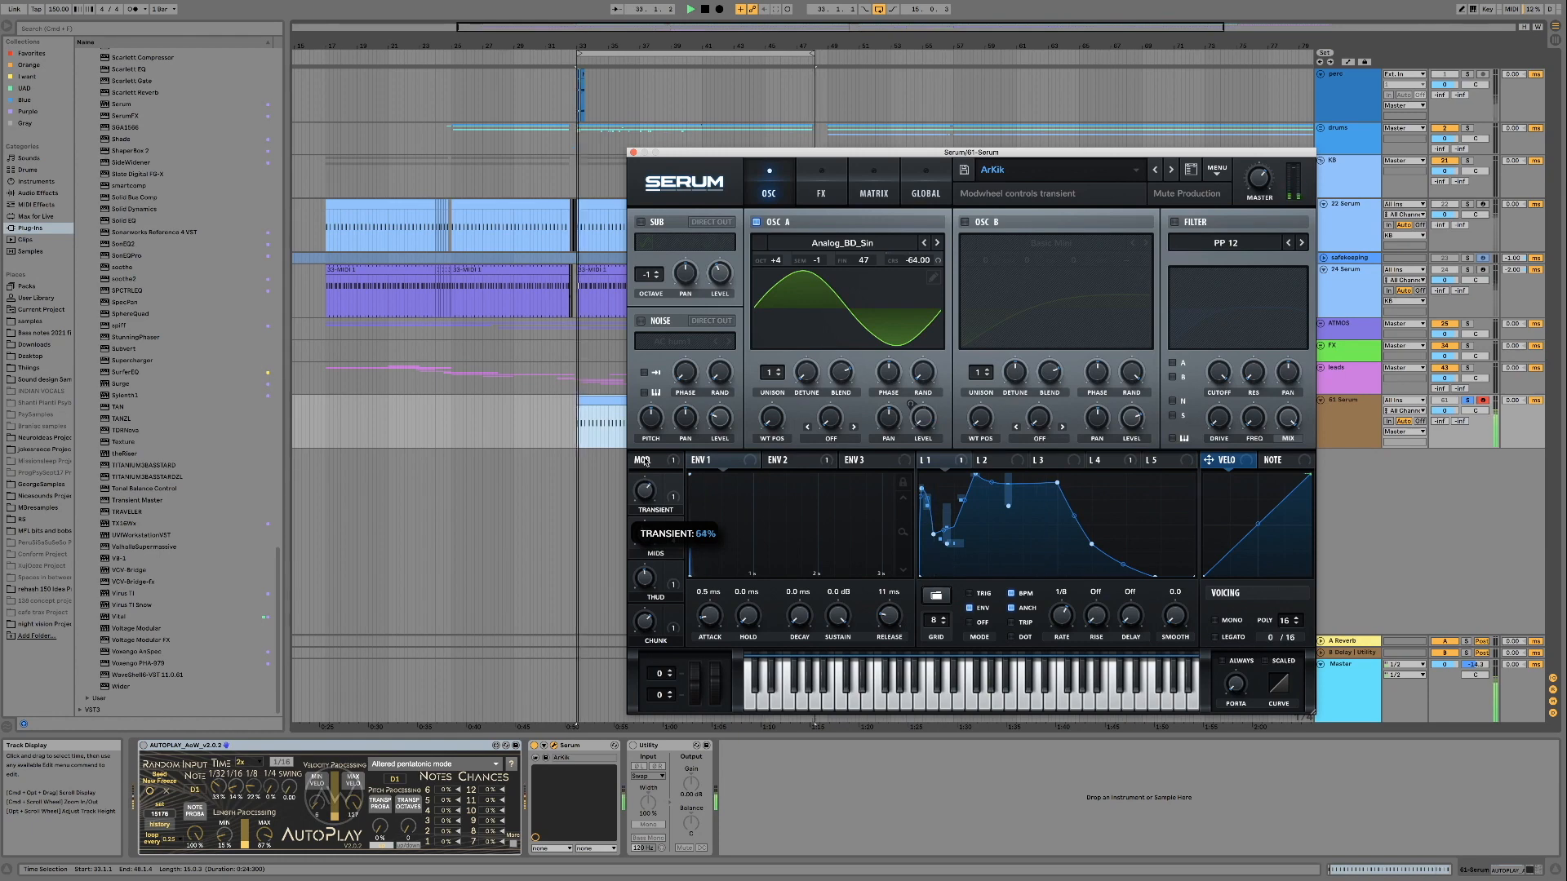
Open the copied kick clip and transpose all its notes to G1 and F1, playing the loop at each pitch
drag(732, 151, 858, 154)
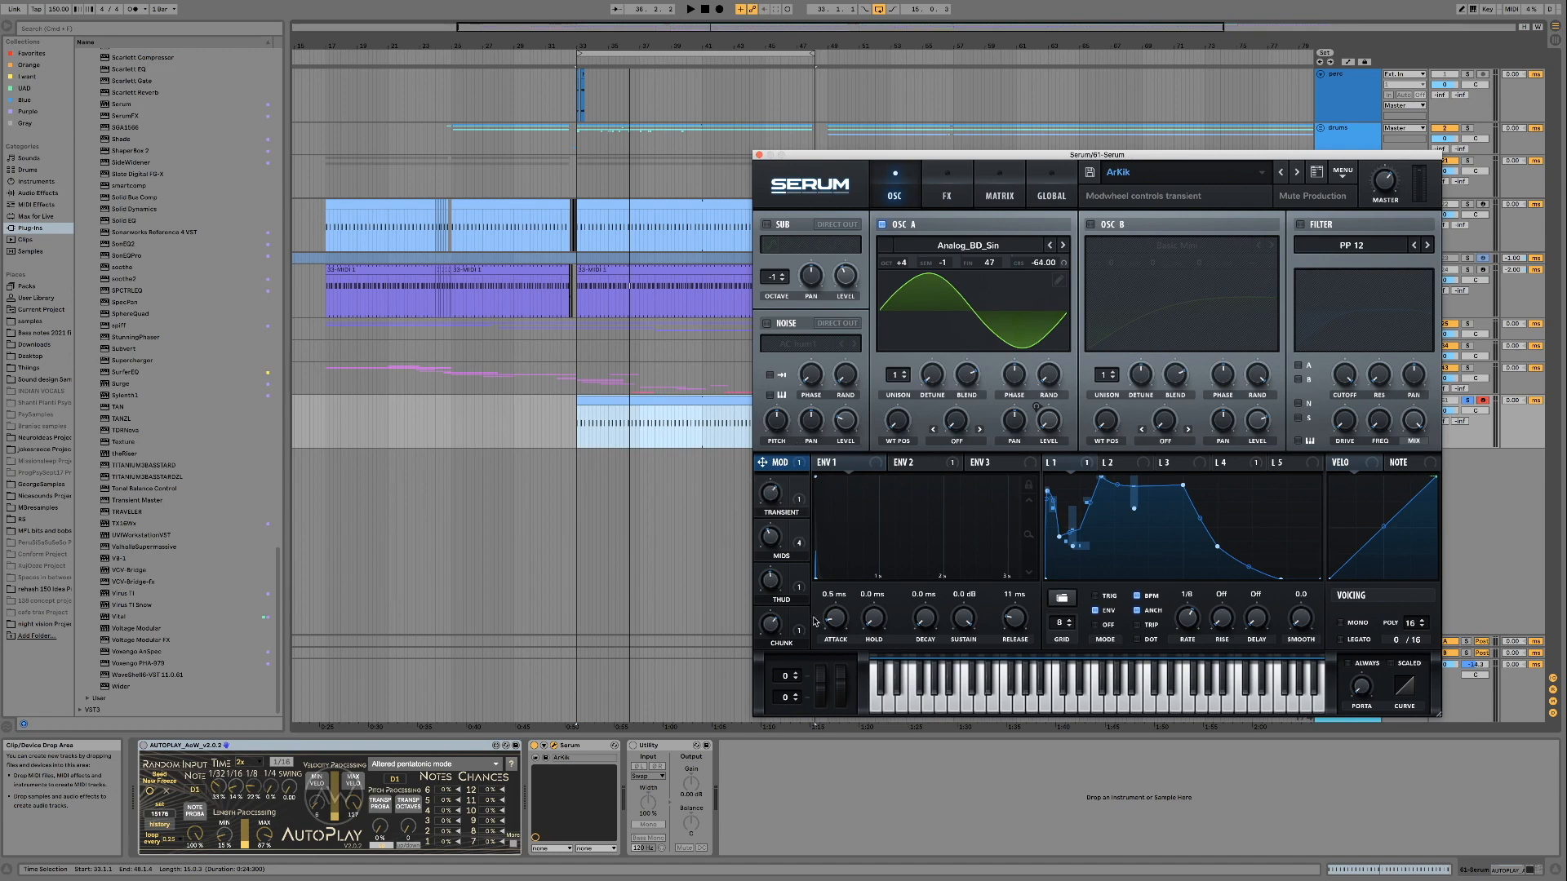
double_click(652, 400)
click(304, 805)
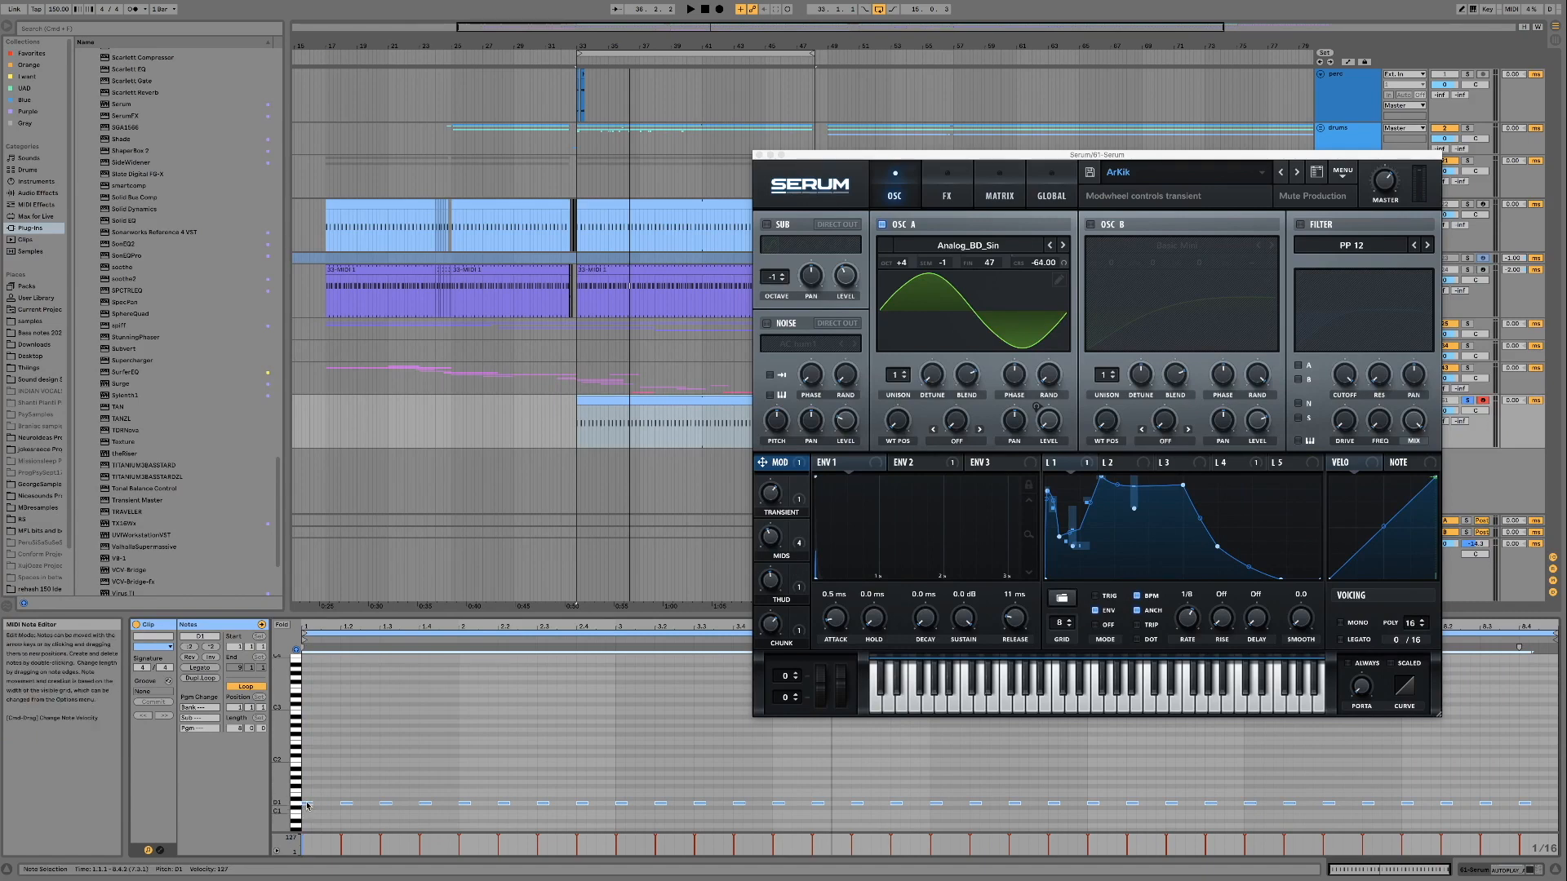
drag(306, 806, 299, 786)
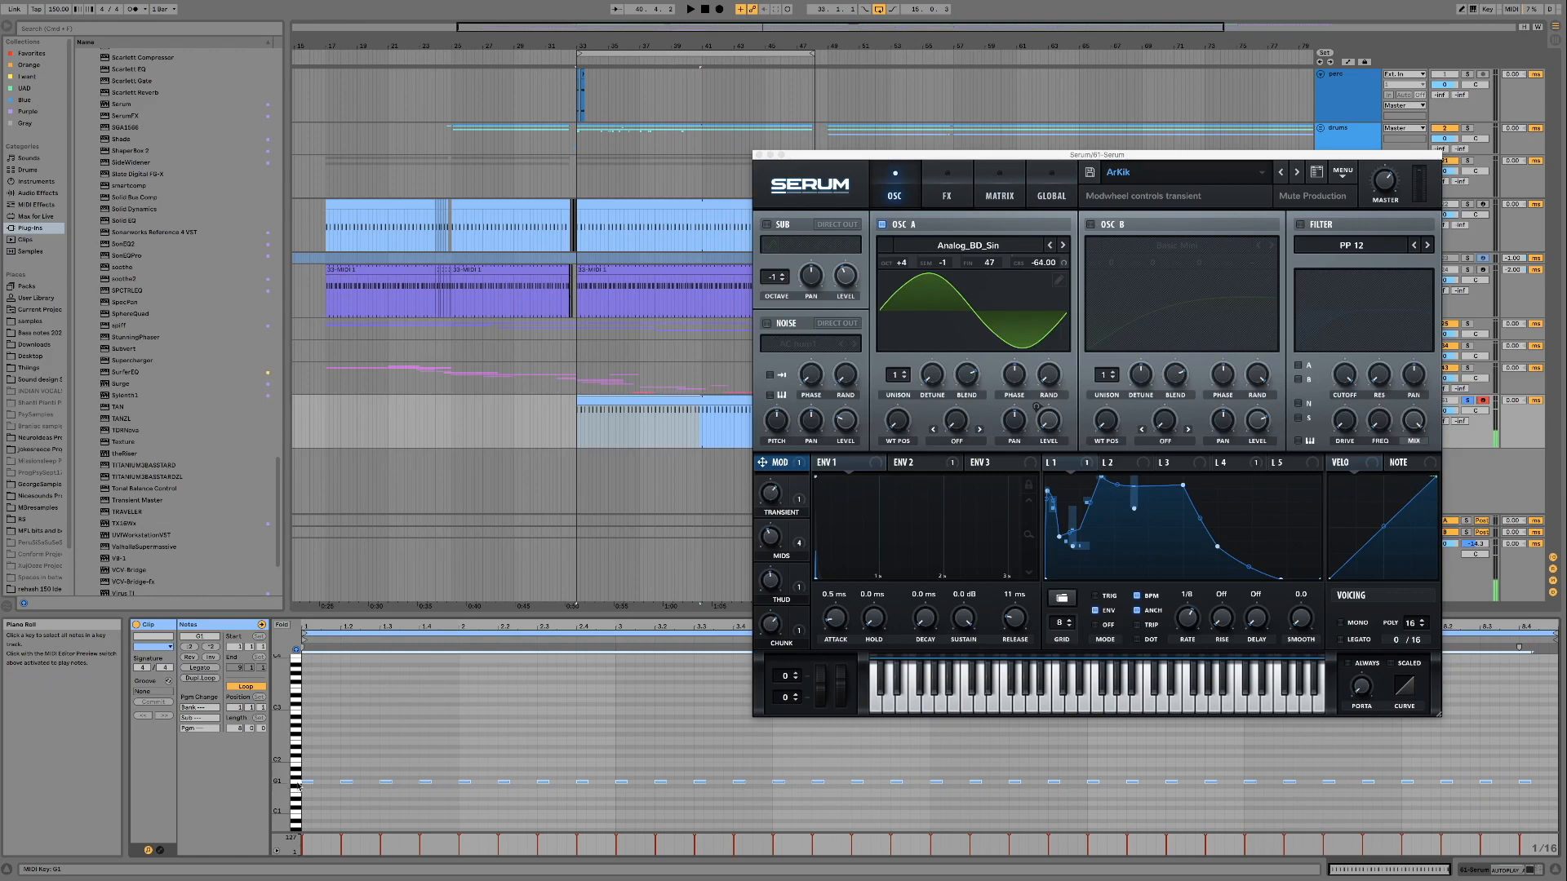
key(space)
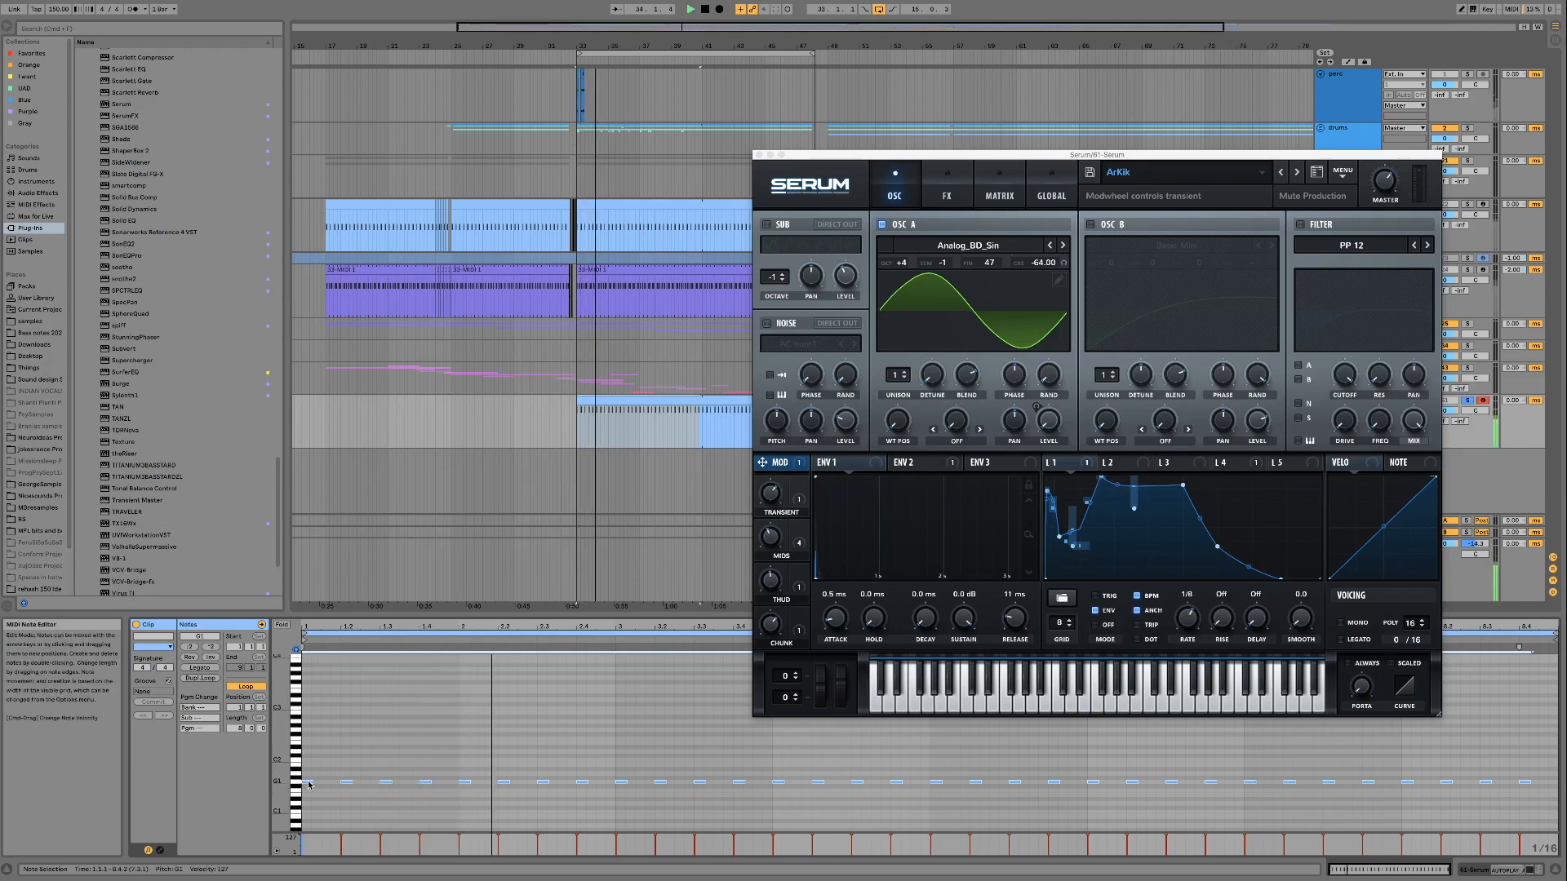
mouse_move(309, 784)
mouse_down()
mouse_move(308, 818)
mouse_move(313, 798)
mouse_up()
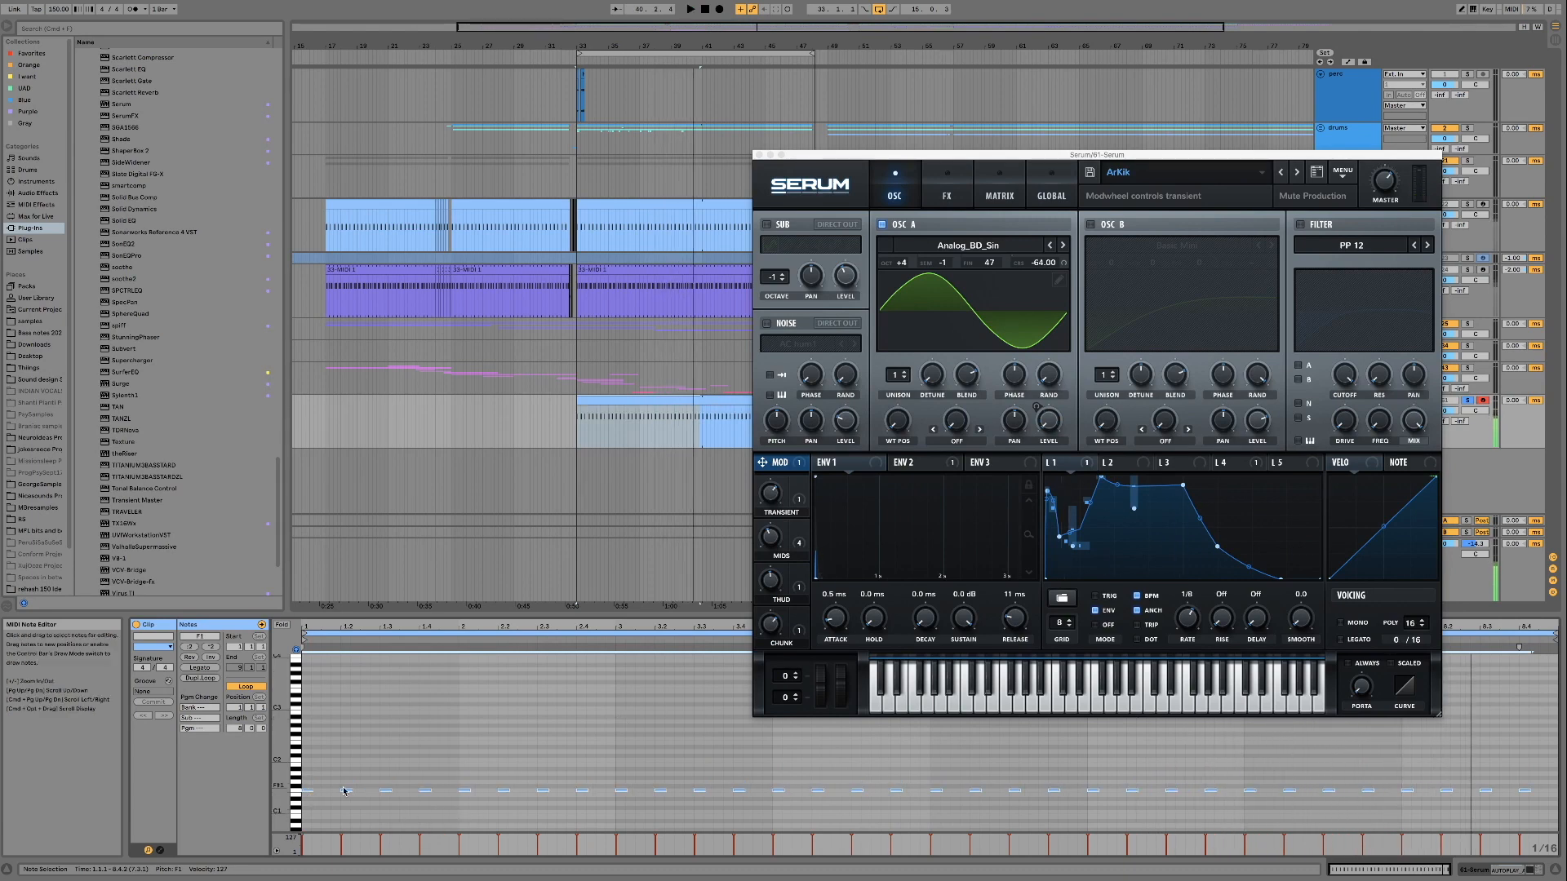
key(space)
Try longer and shorter lengths for all the kick notes during playback and transpose them down to E1
drag(310, 790, 330, 790)
key(space)
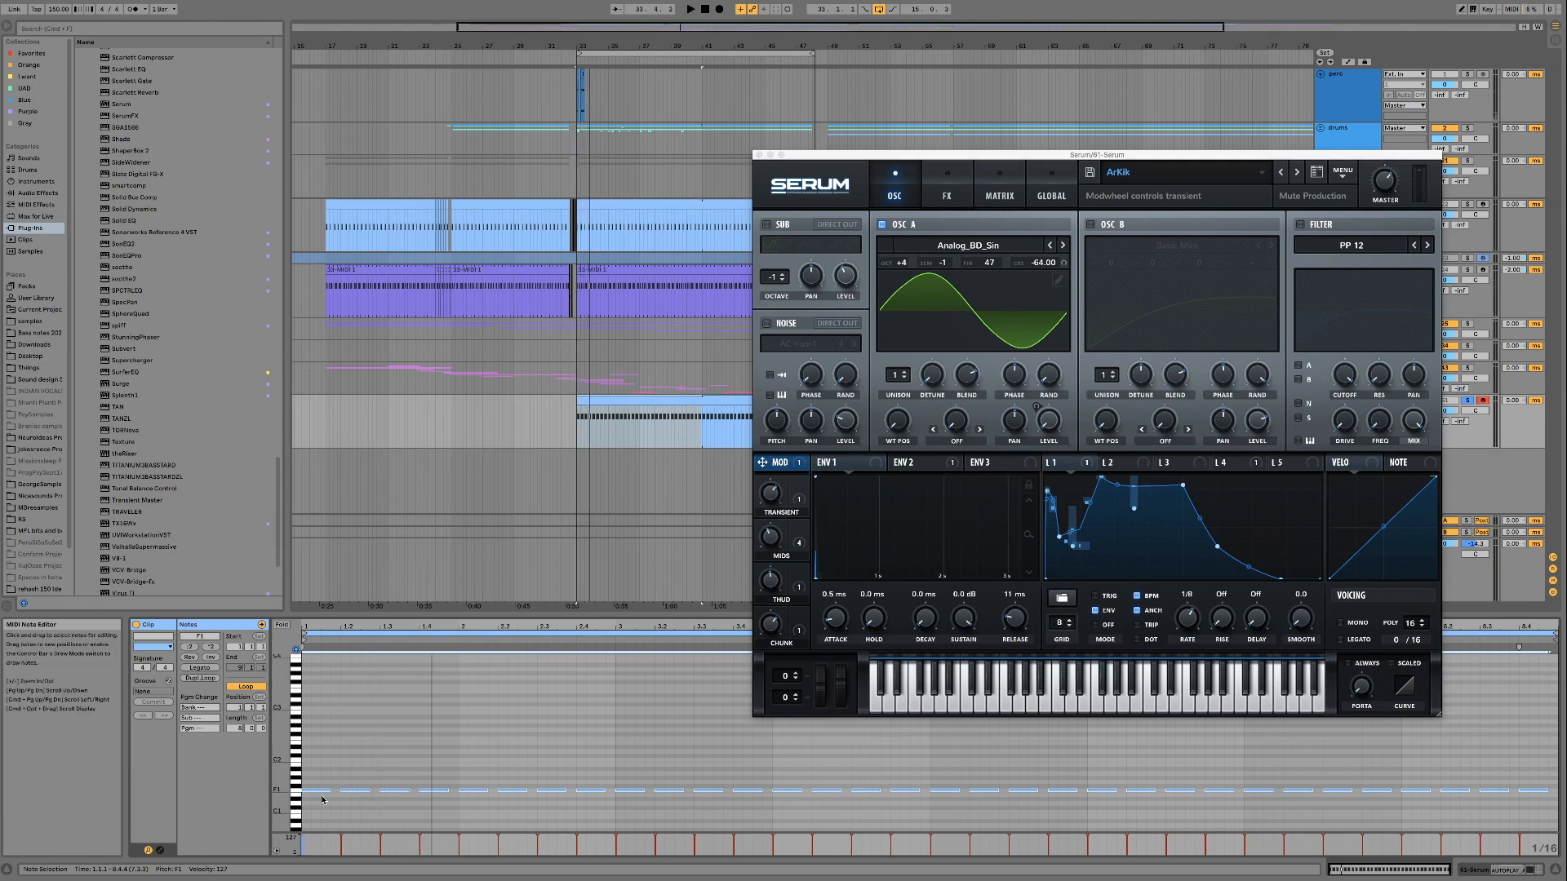
drag(330, 790, 317, 790)
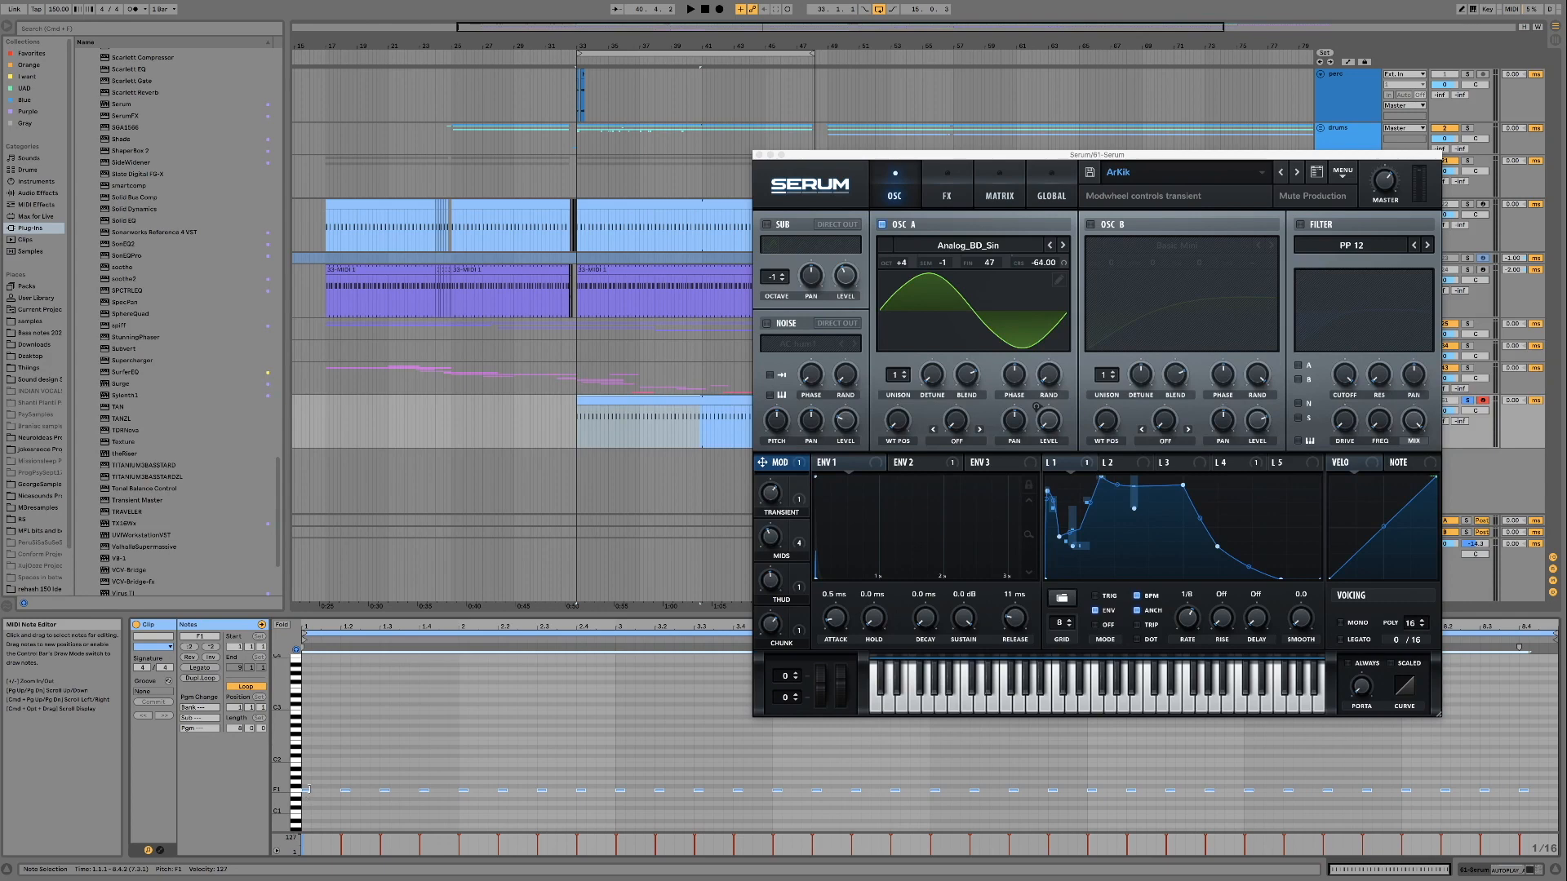
key(space)
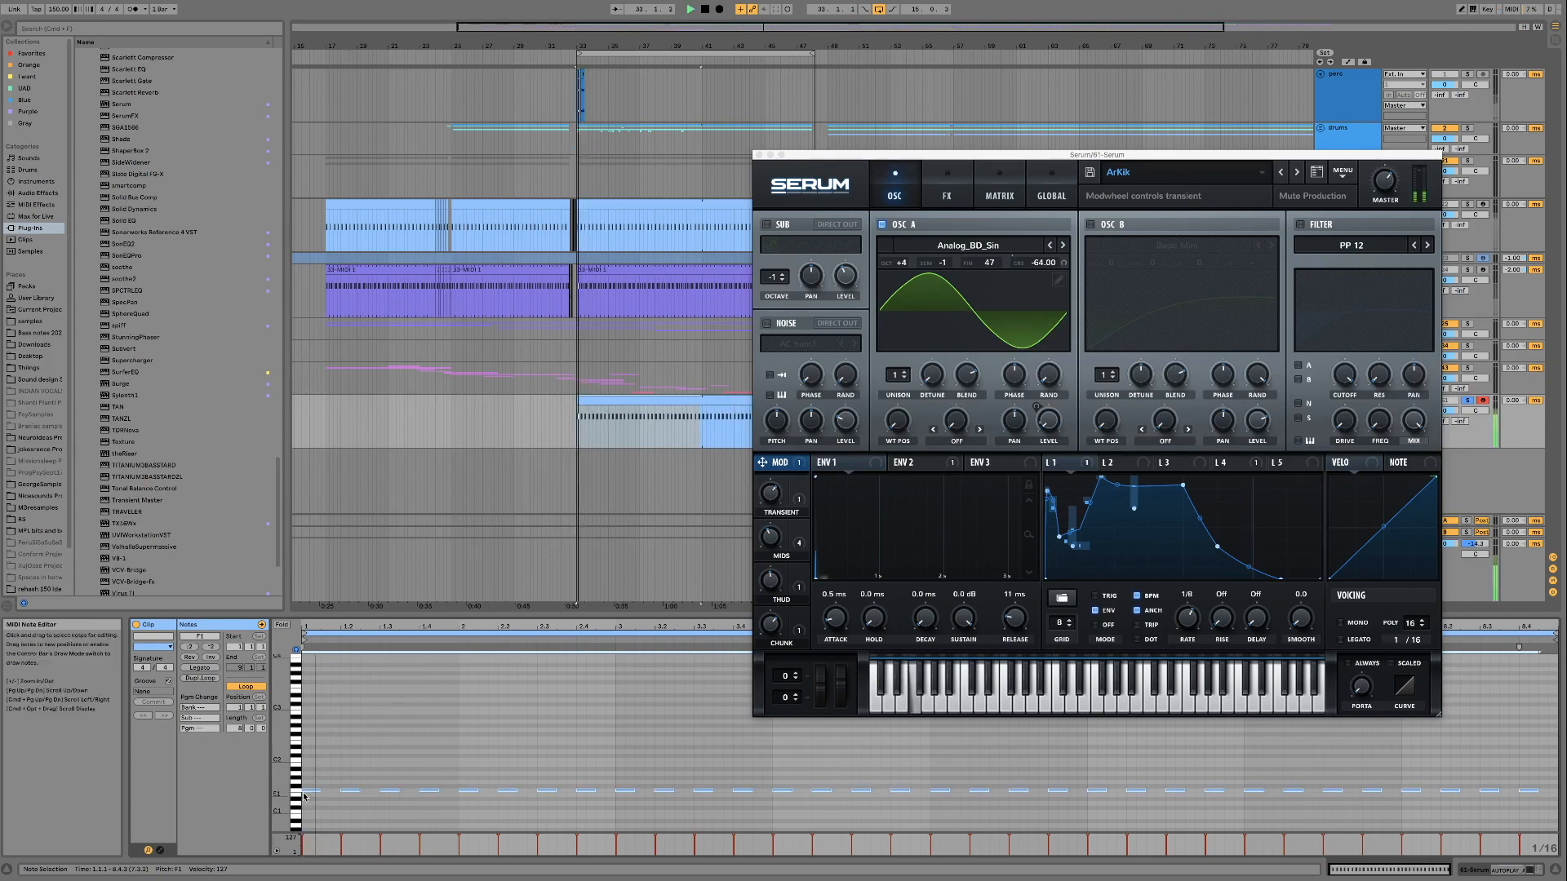
drag(312, 790, 315, 795)
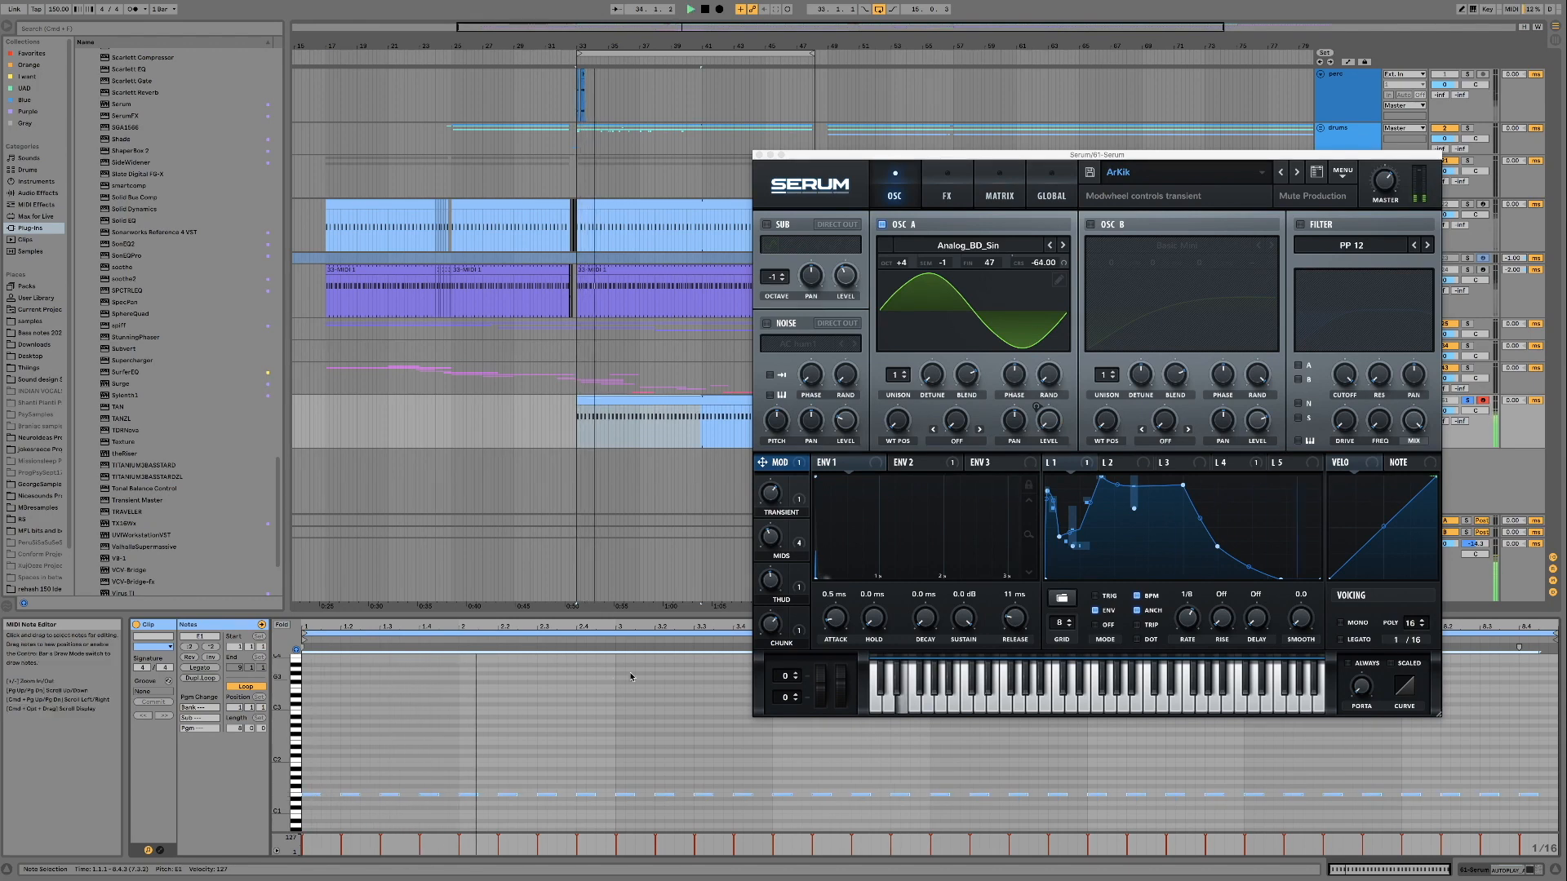
Add a 62 Serum track with a copy of the kick clip and rearrange its E1 notes into an off-beat bass pattern
drag(844, 161, 814, 144)
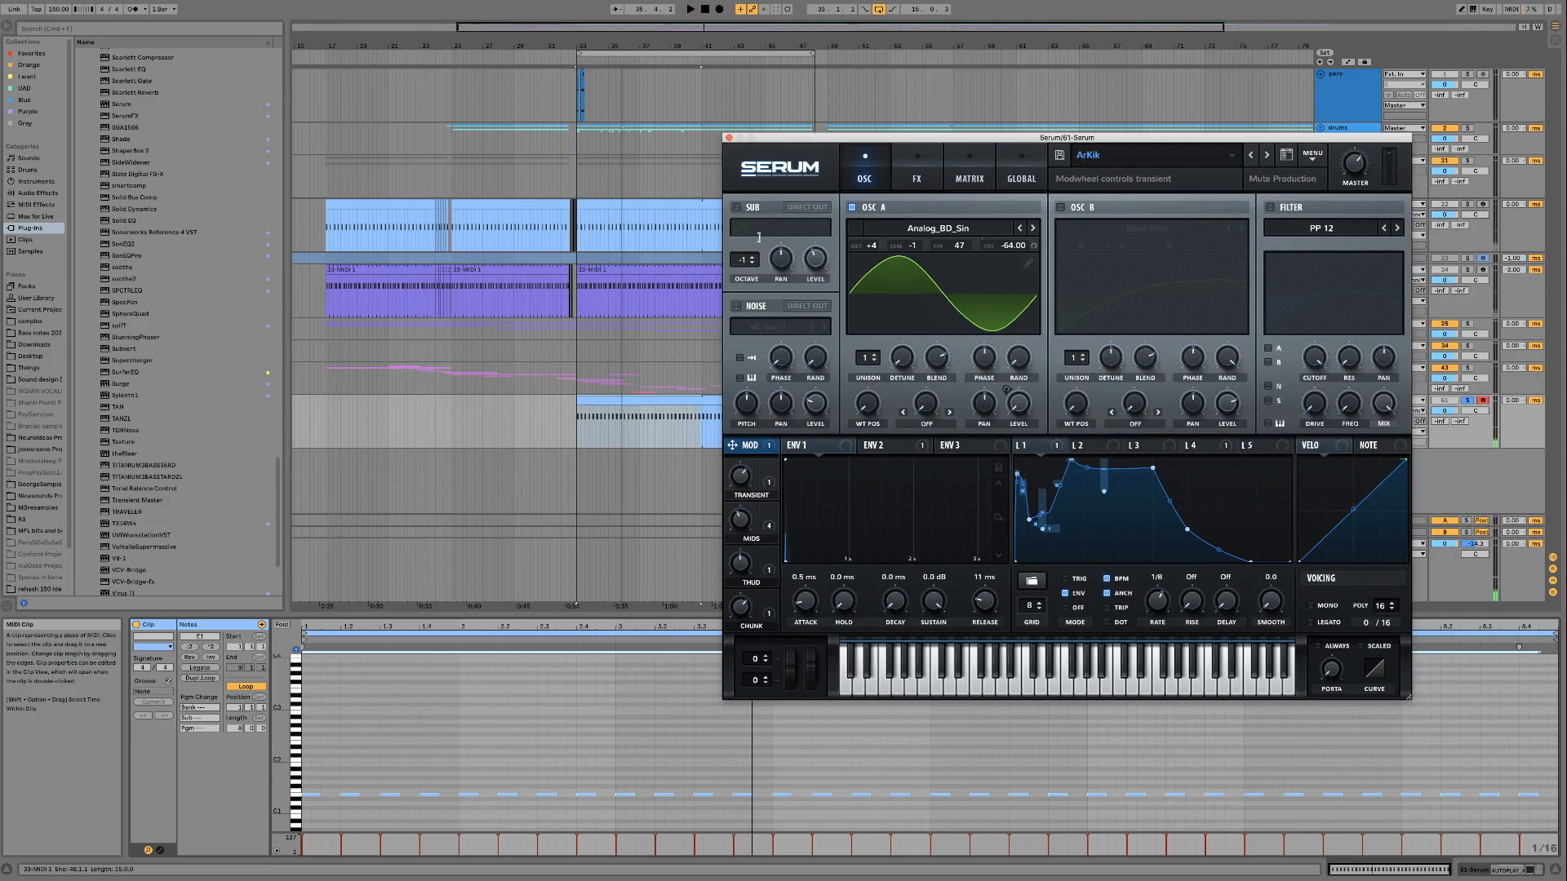
click(729, 137)
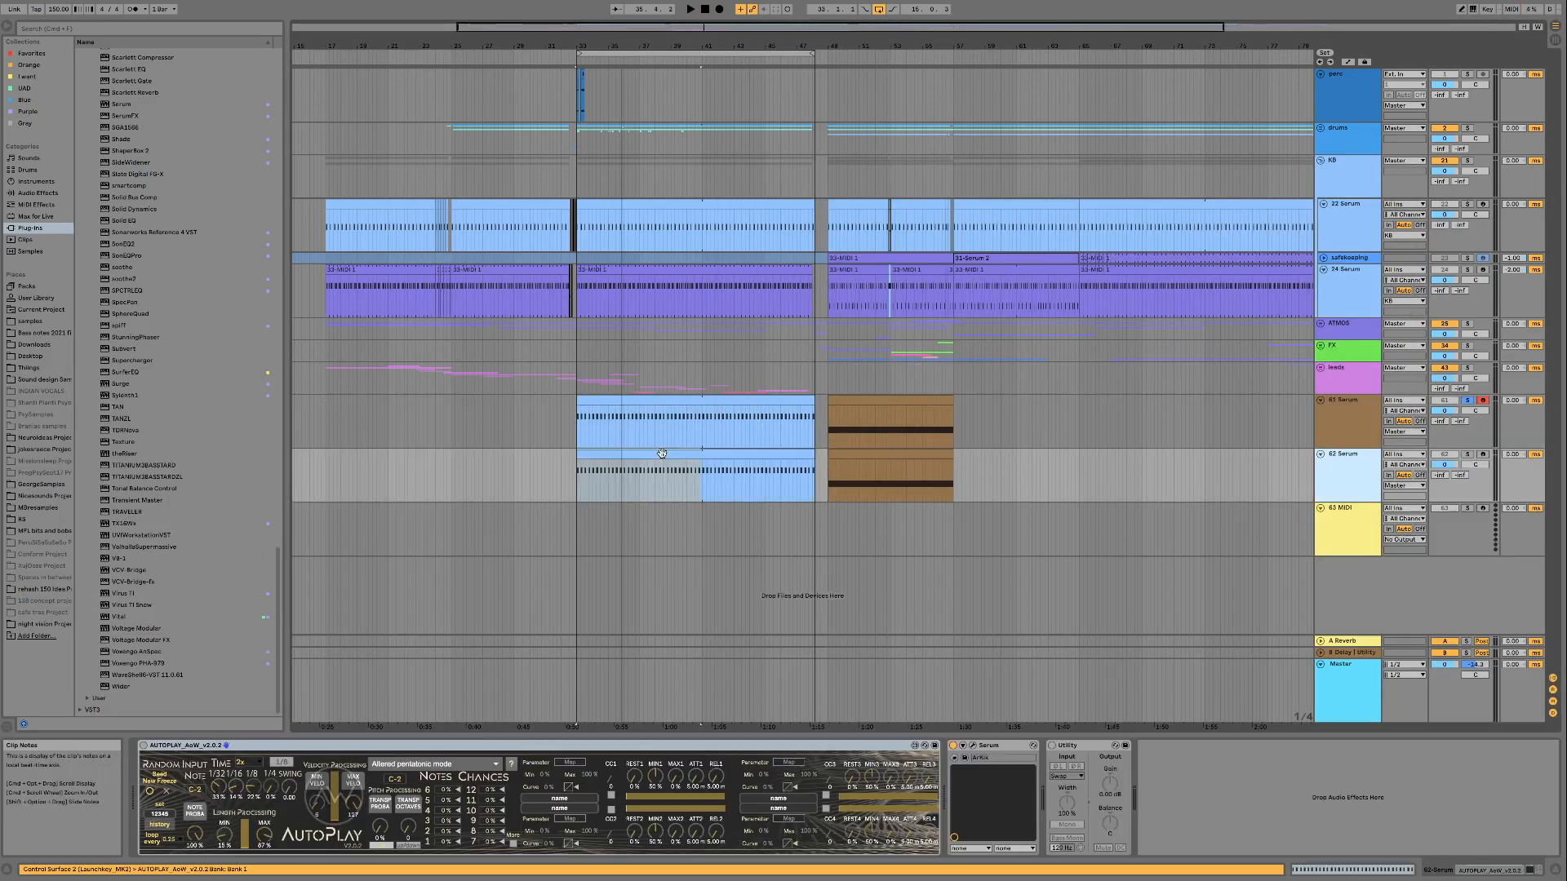
double_click(664, 452)
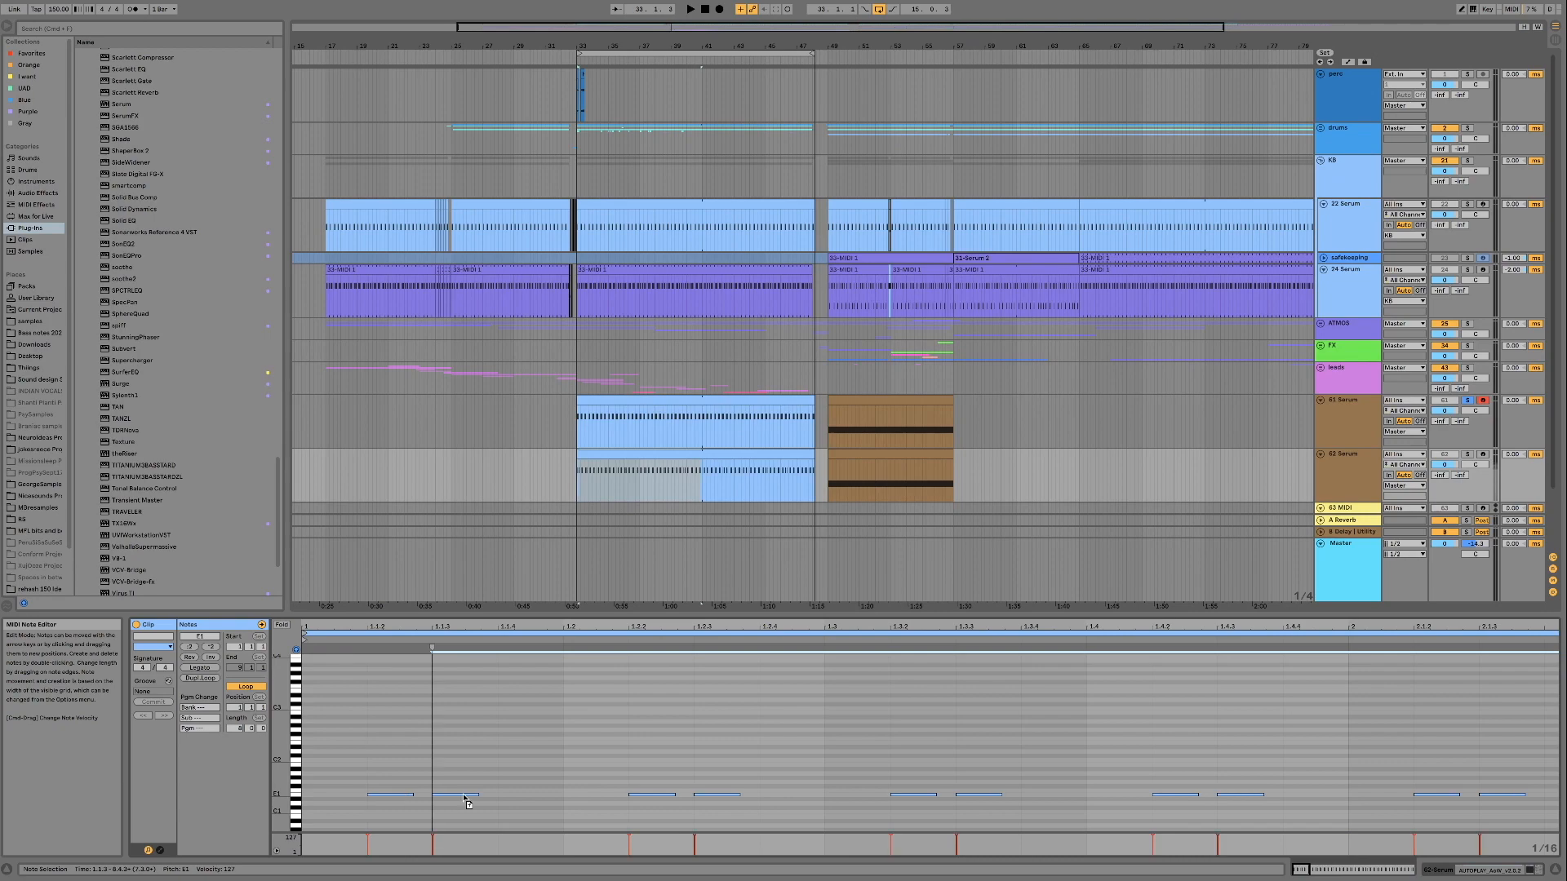
Bring up the Additive Bass preset in the 62 Serum track's Serum and play its looped bass clip with the kick
click(181, 745)
drag(973, 150, 1080, 200)
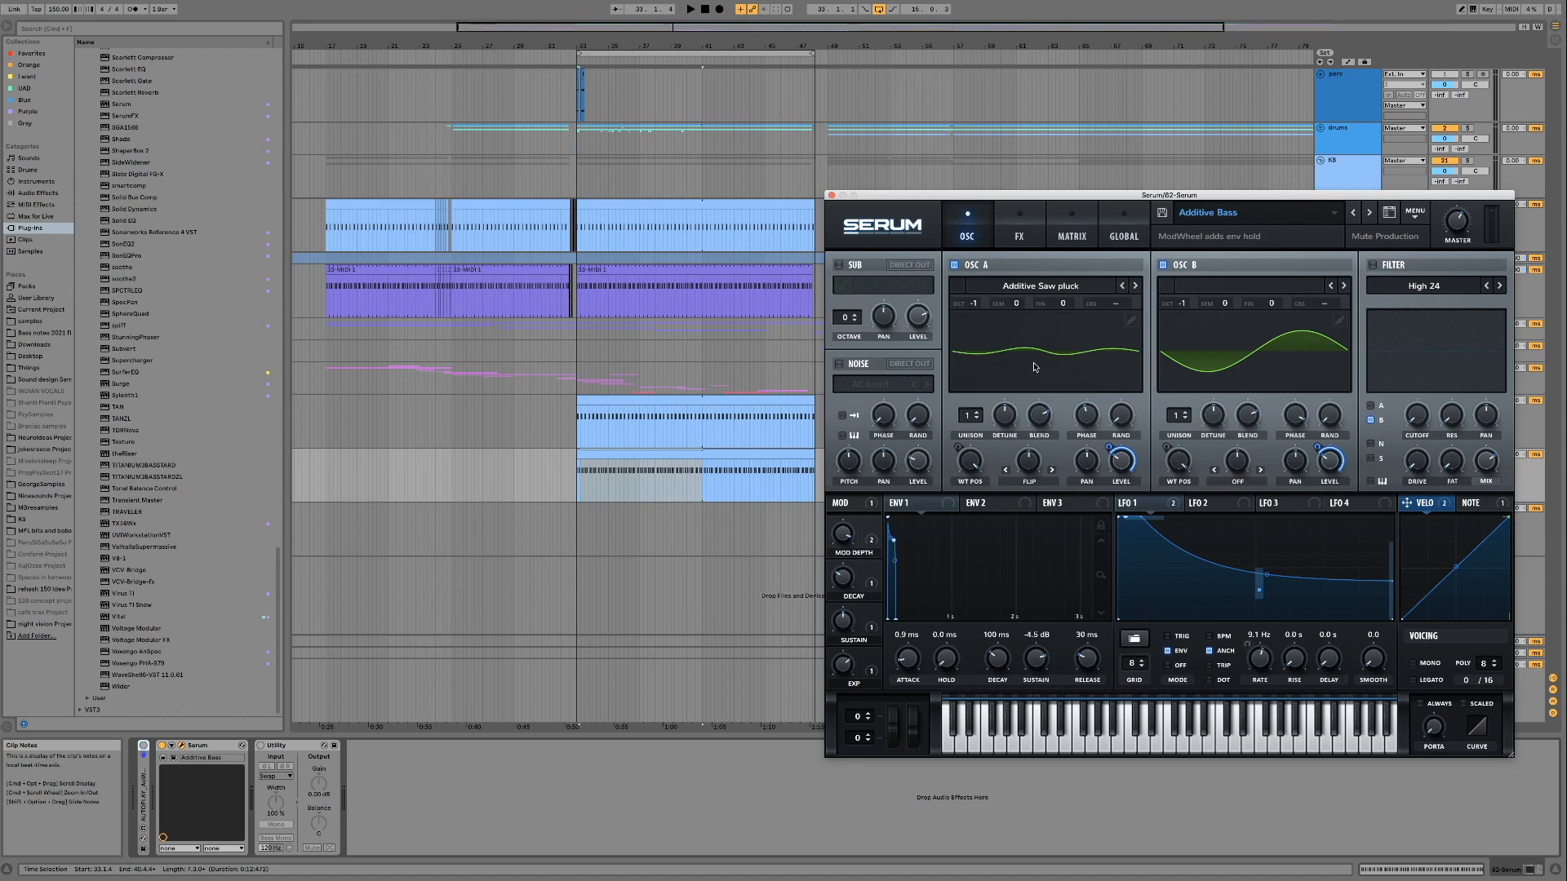
click(699, 449)
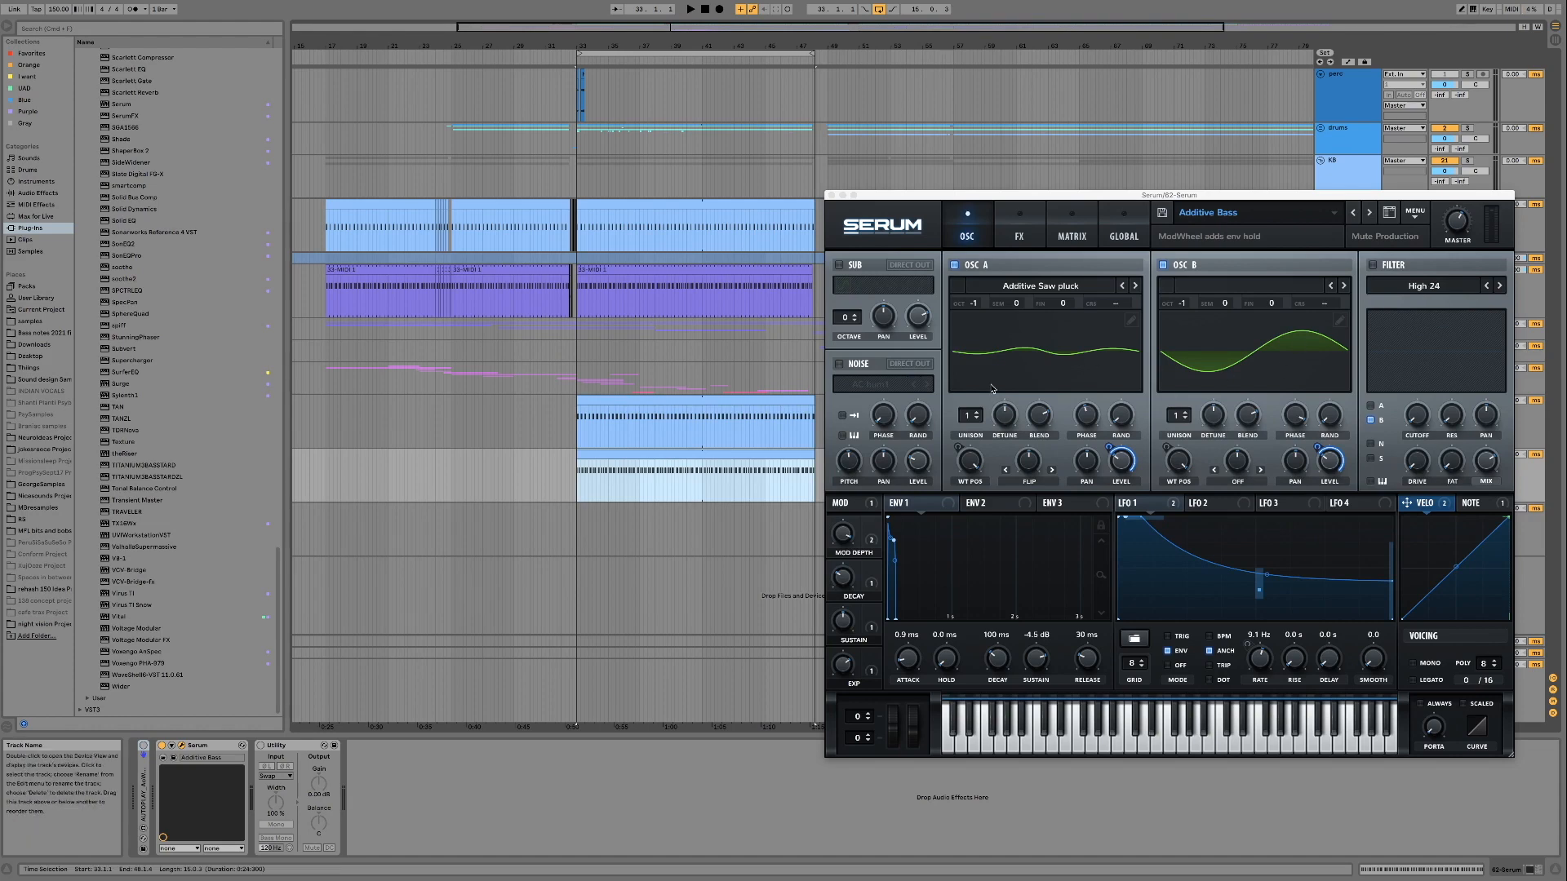
key(space)
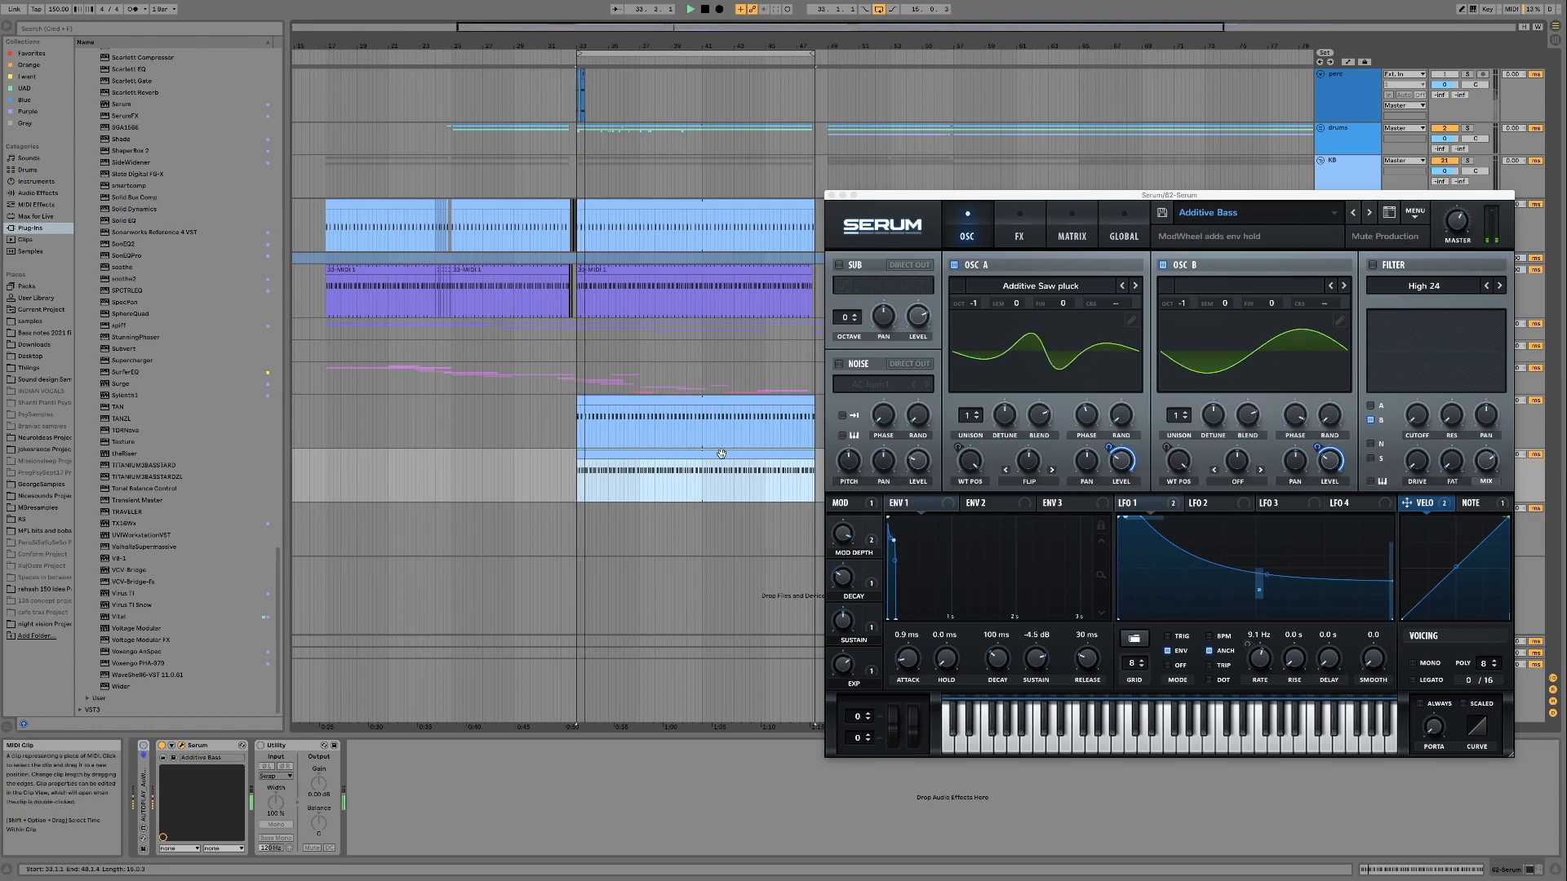
mouse_move(974, 199)
mouse_down()
mouse_move(1298, 506)
mouse_move(1270, 520)
mouse_move(972, 225)
mouse_up()
scroll(728, 363, right, 2)
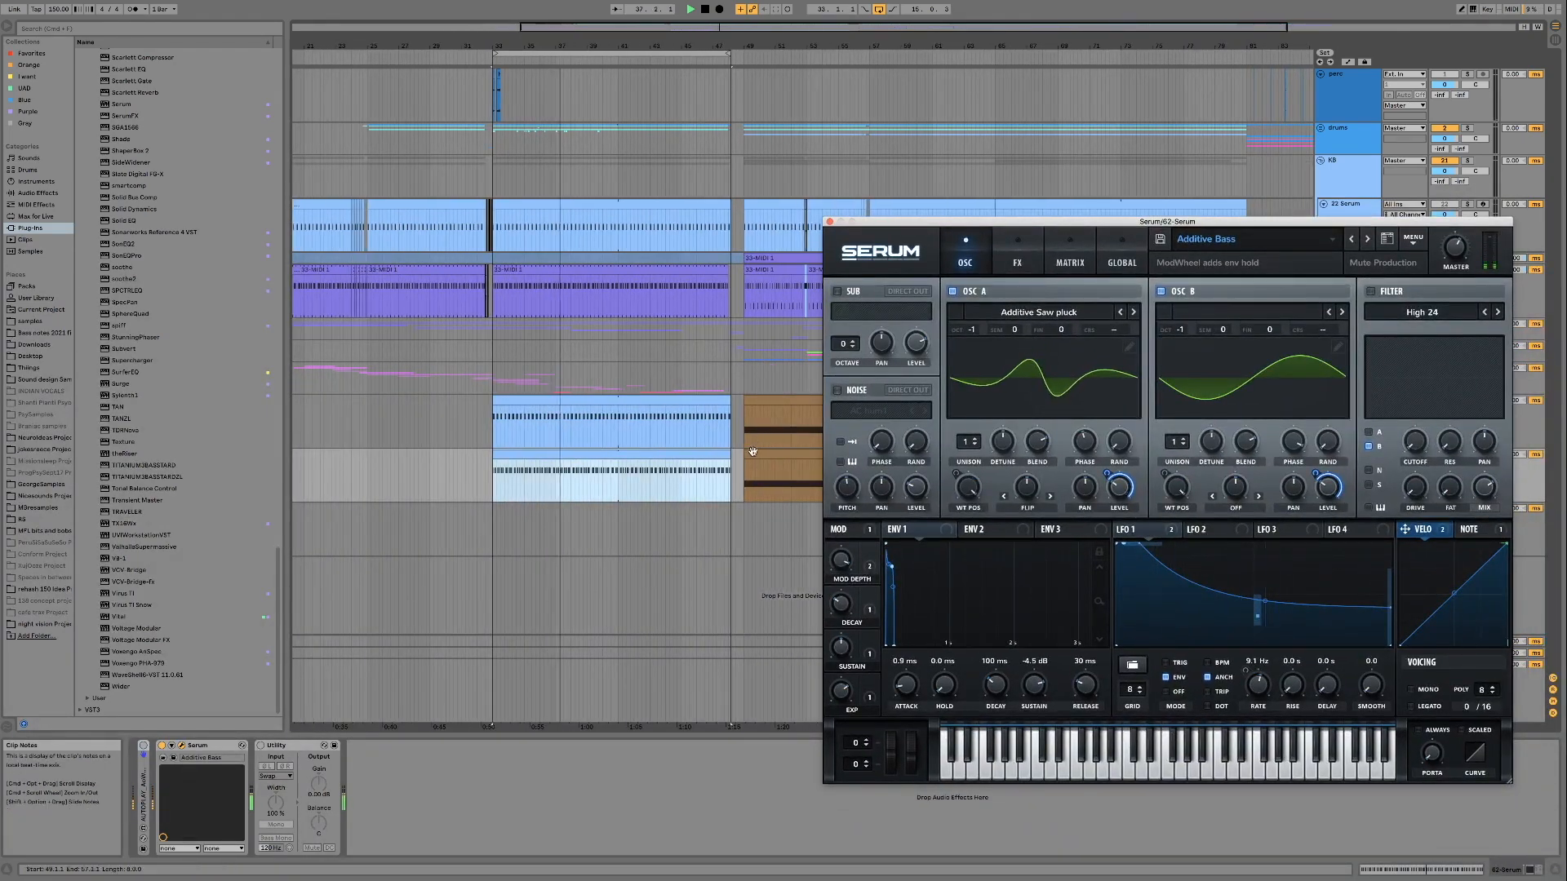
Add a third E1 note to every beat of the bass clip and play the loop
click(654, 450)
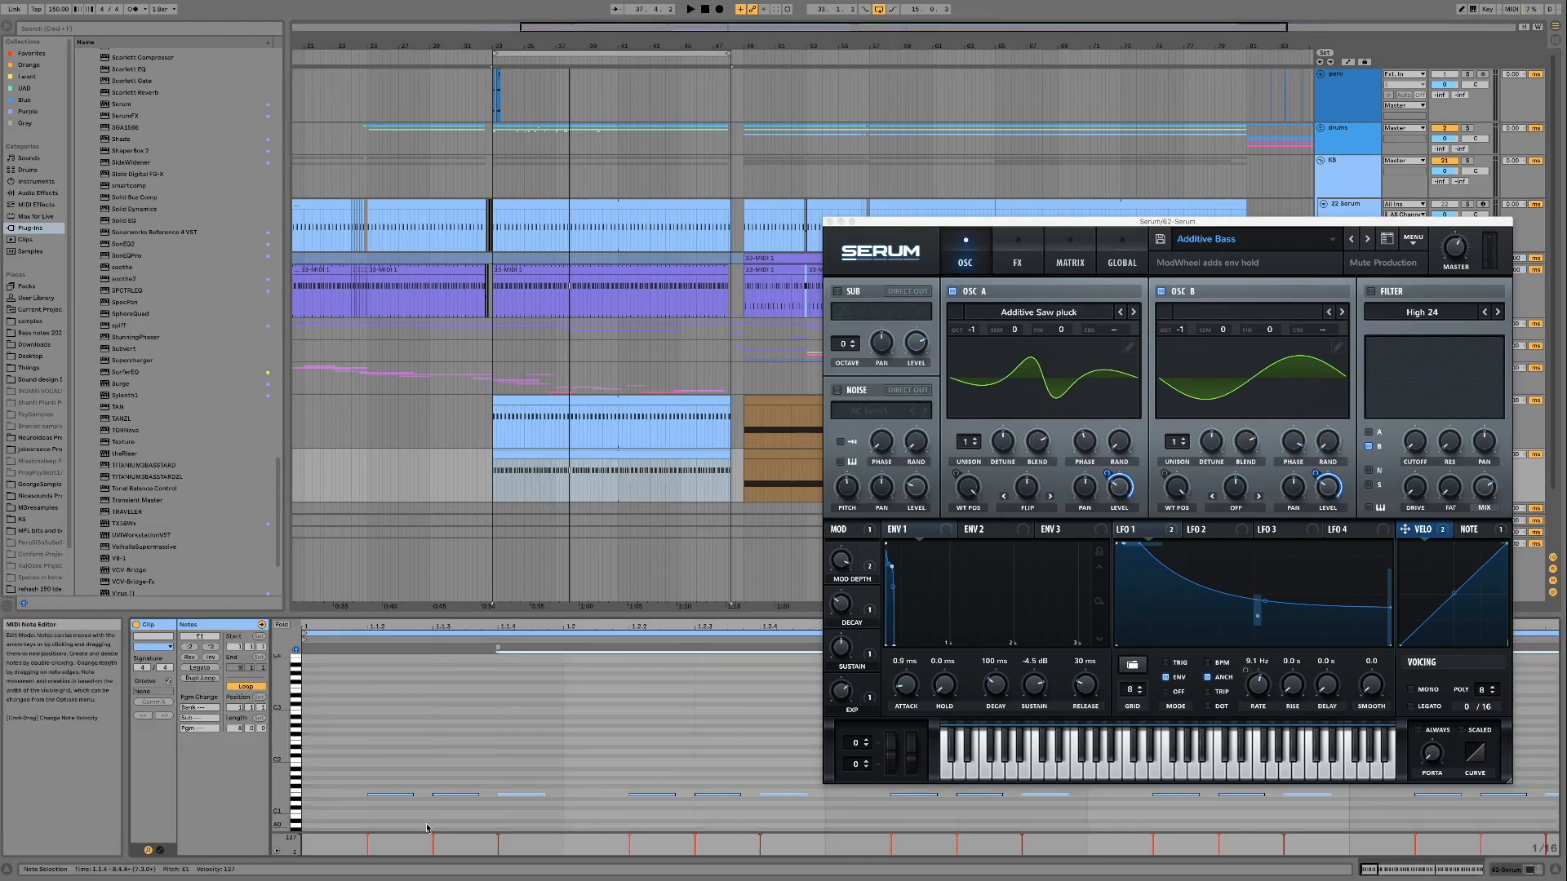
click(376, 755)
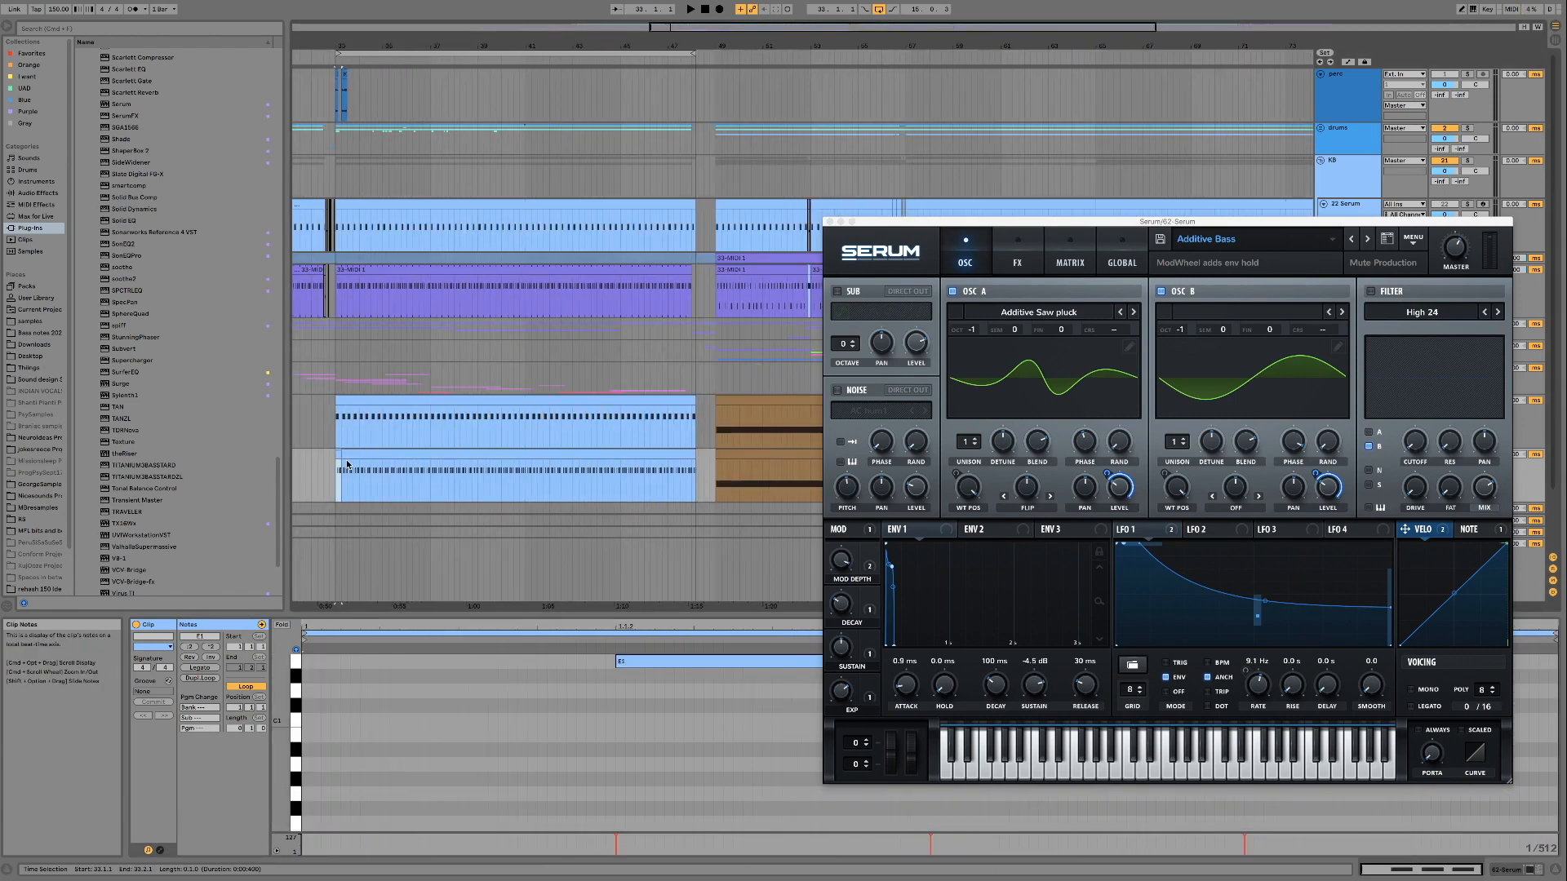
click(346, 464)
key(space)
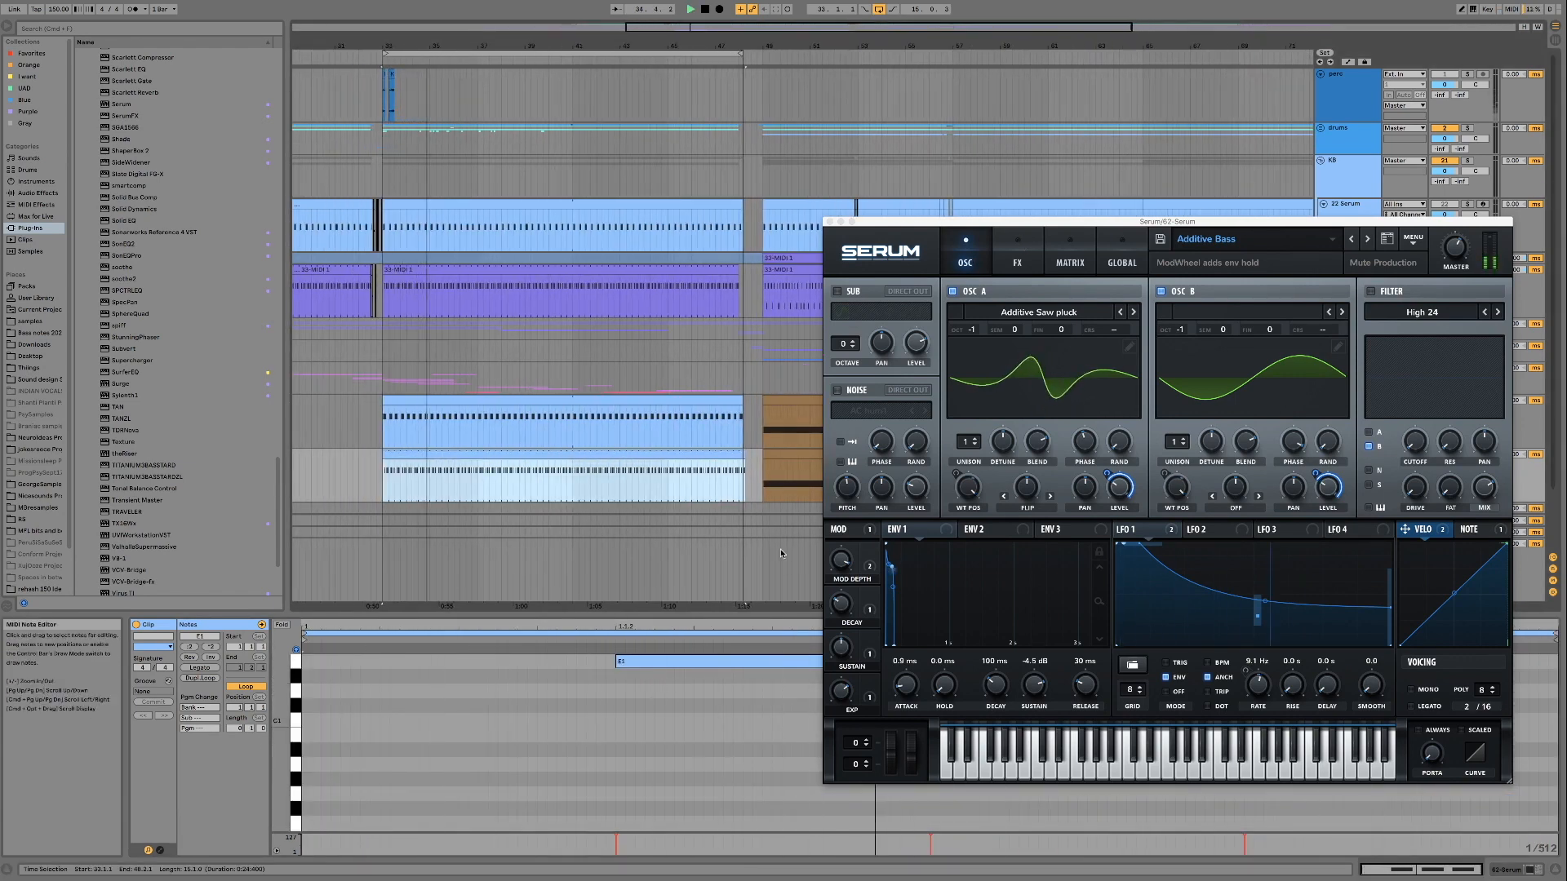
Lower the velocity of the first E1 note in the bass clip slightly
drag(986, 221, 910, 50)
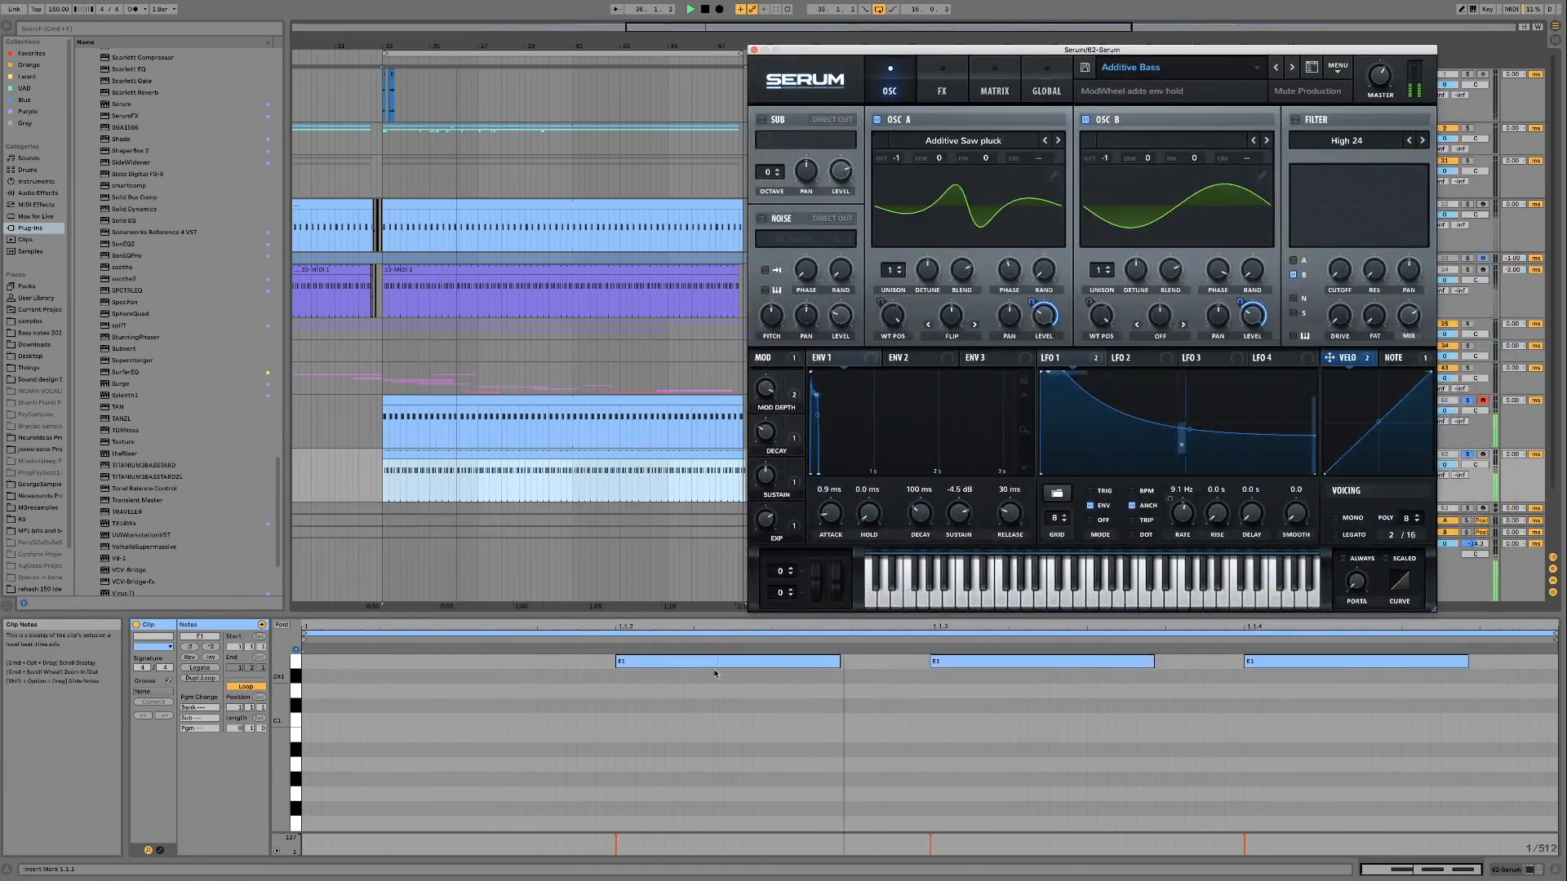
click(683, 796)
mouse_move(616, 841)
mouse_down()
mouse_move(616, 855)
mouse_move(616, 842)
mouse_up()
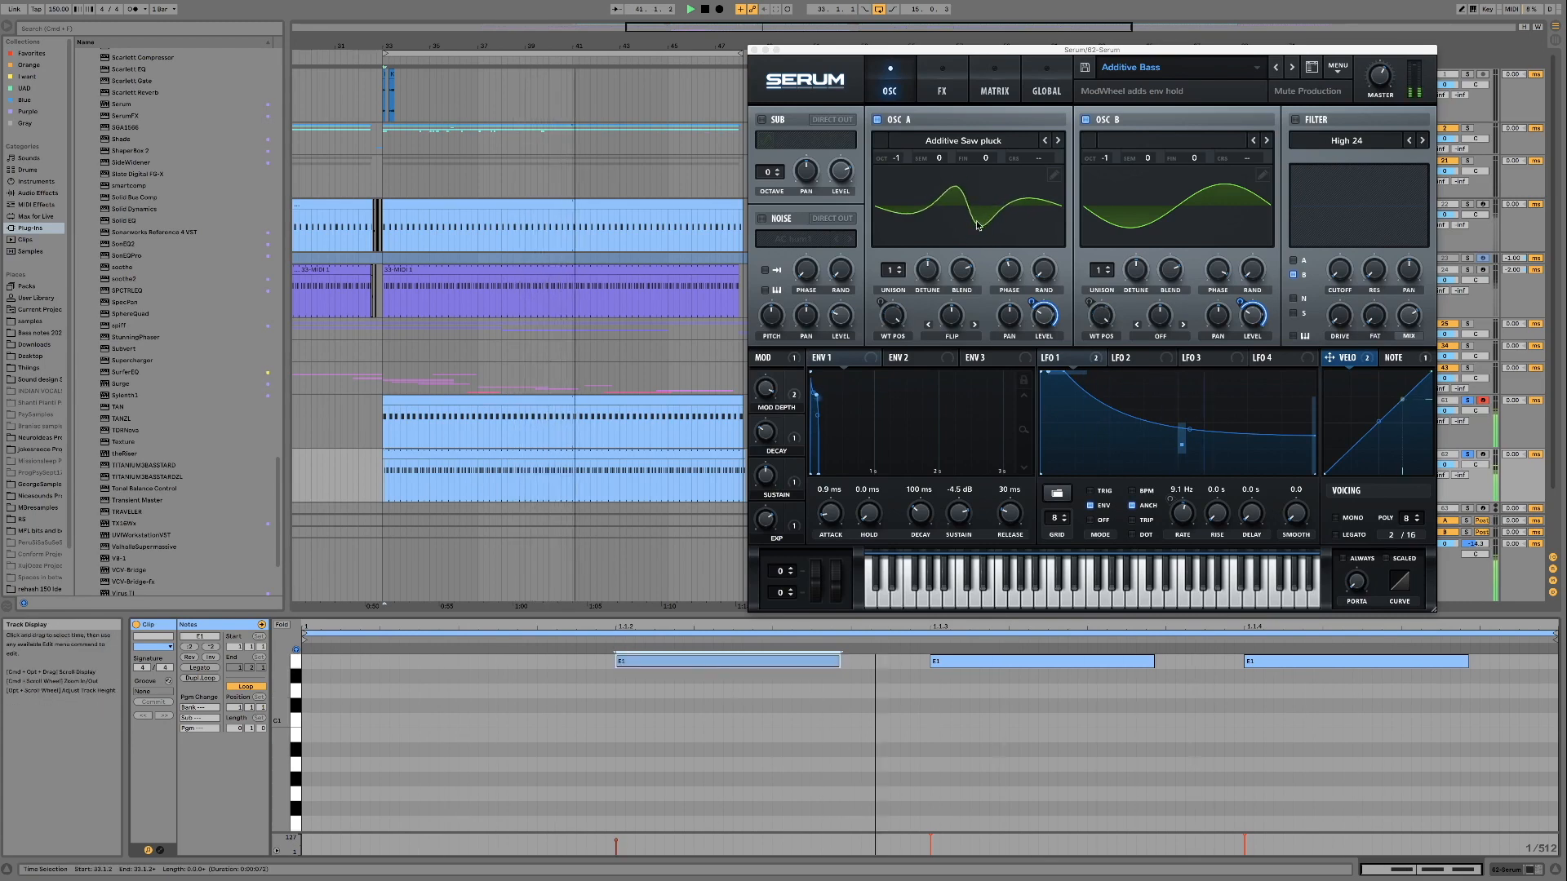
Restart playback of the looped kick and bass to audition the Additive Bass preset
drag(952, 52, 929, 151)
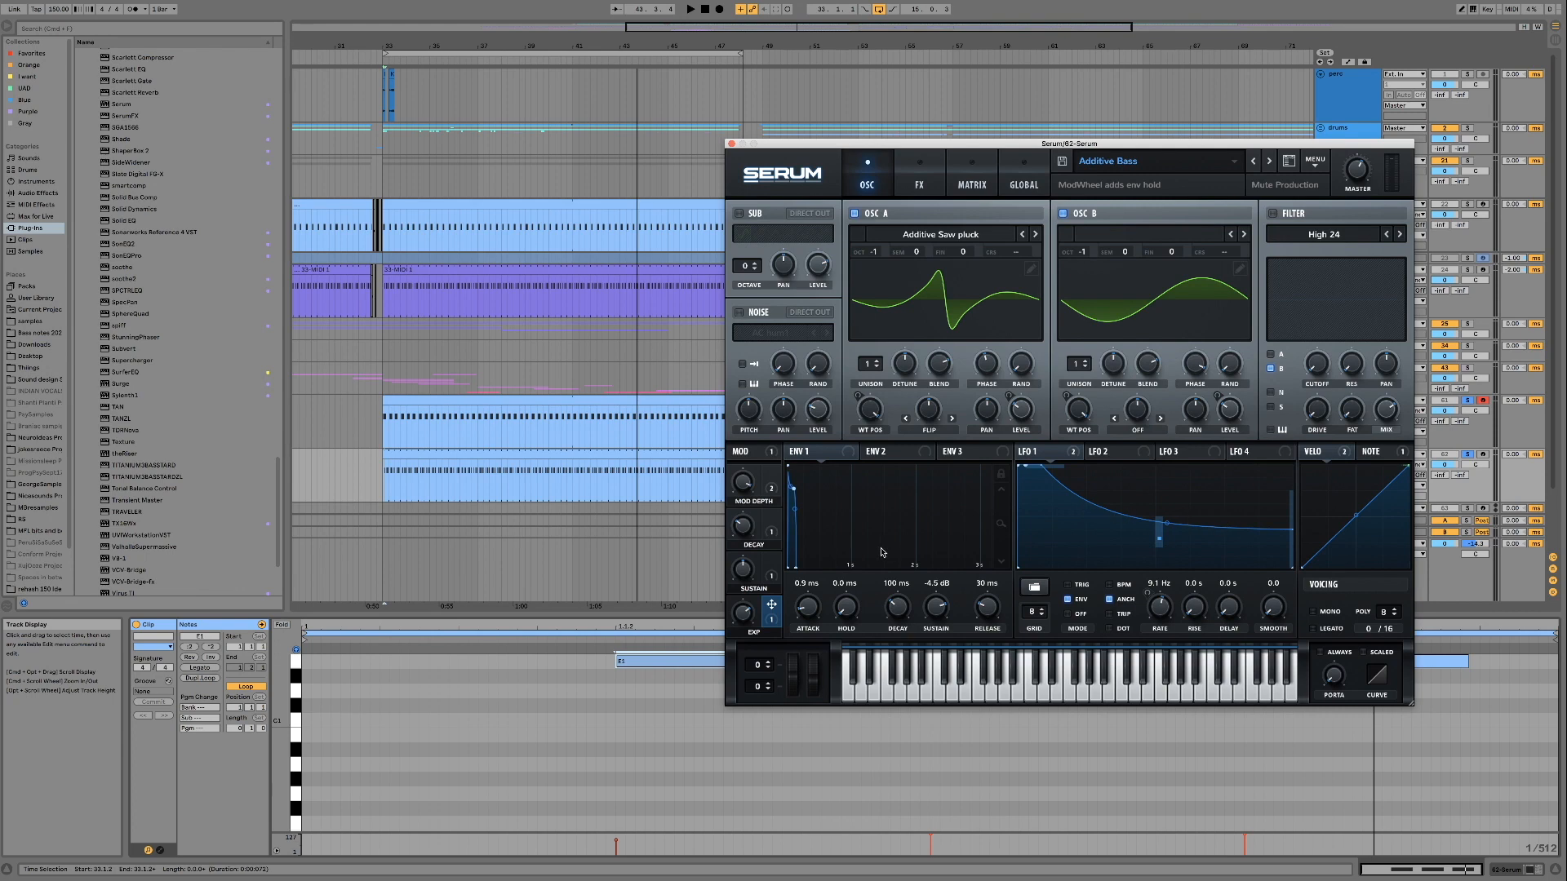
click(630, 454)
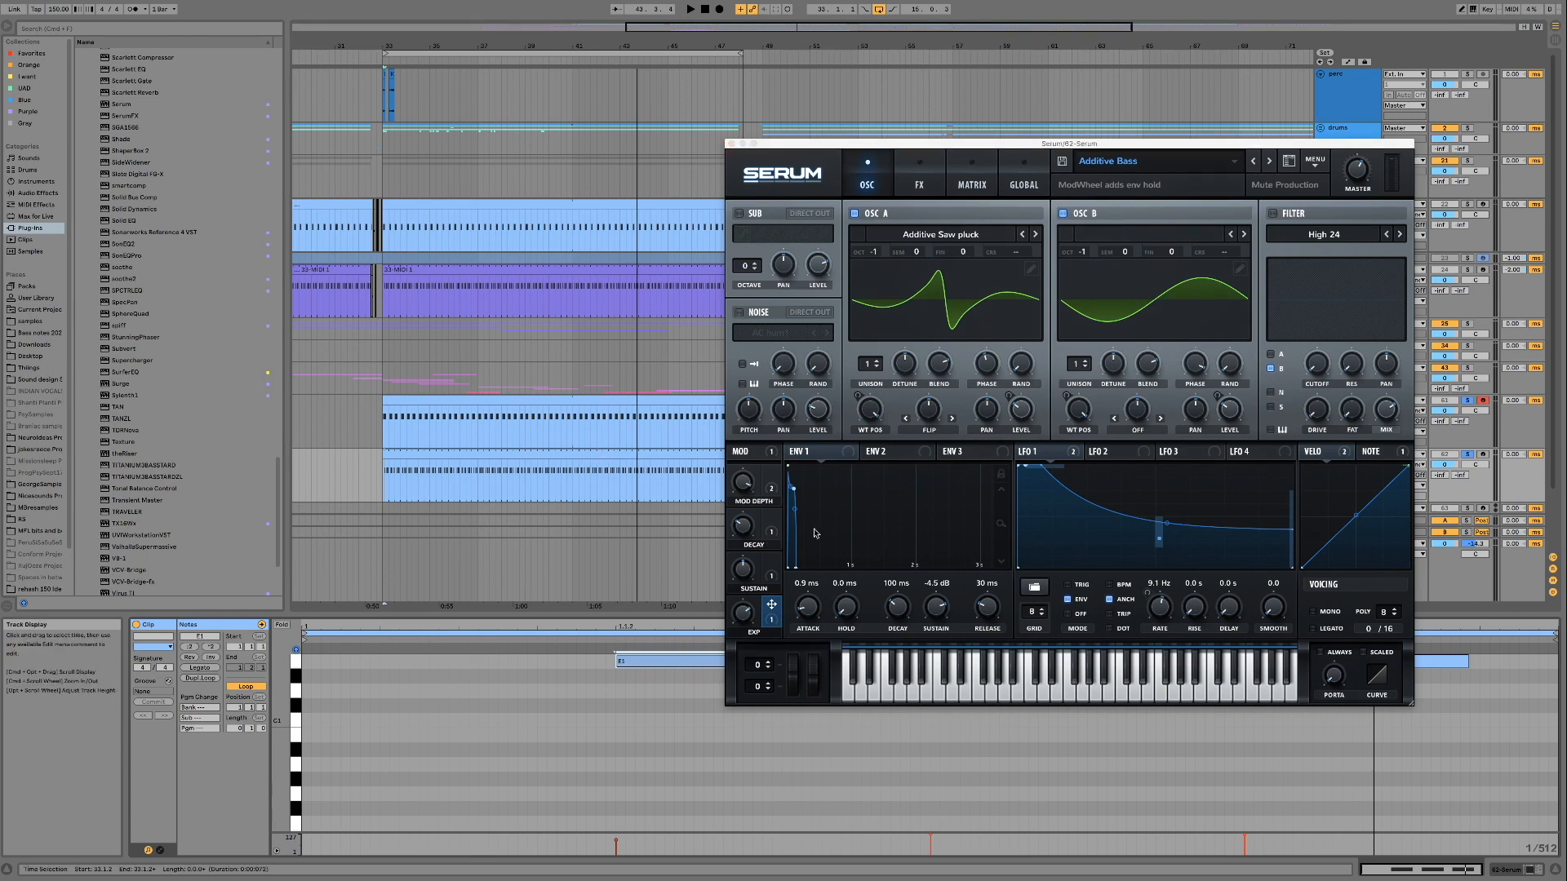
key(space)
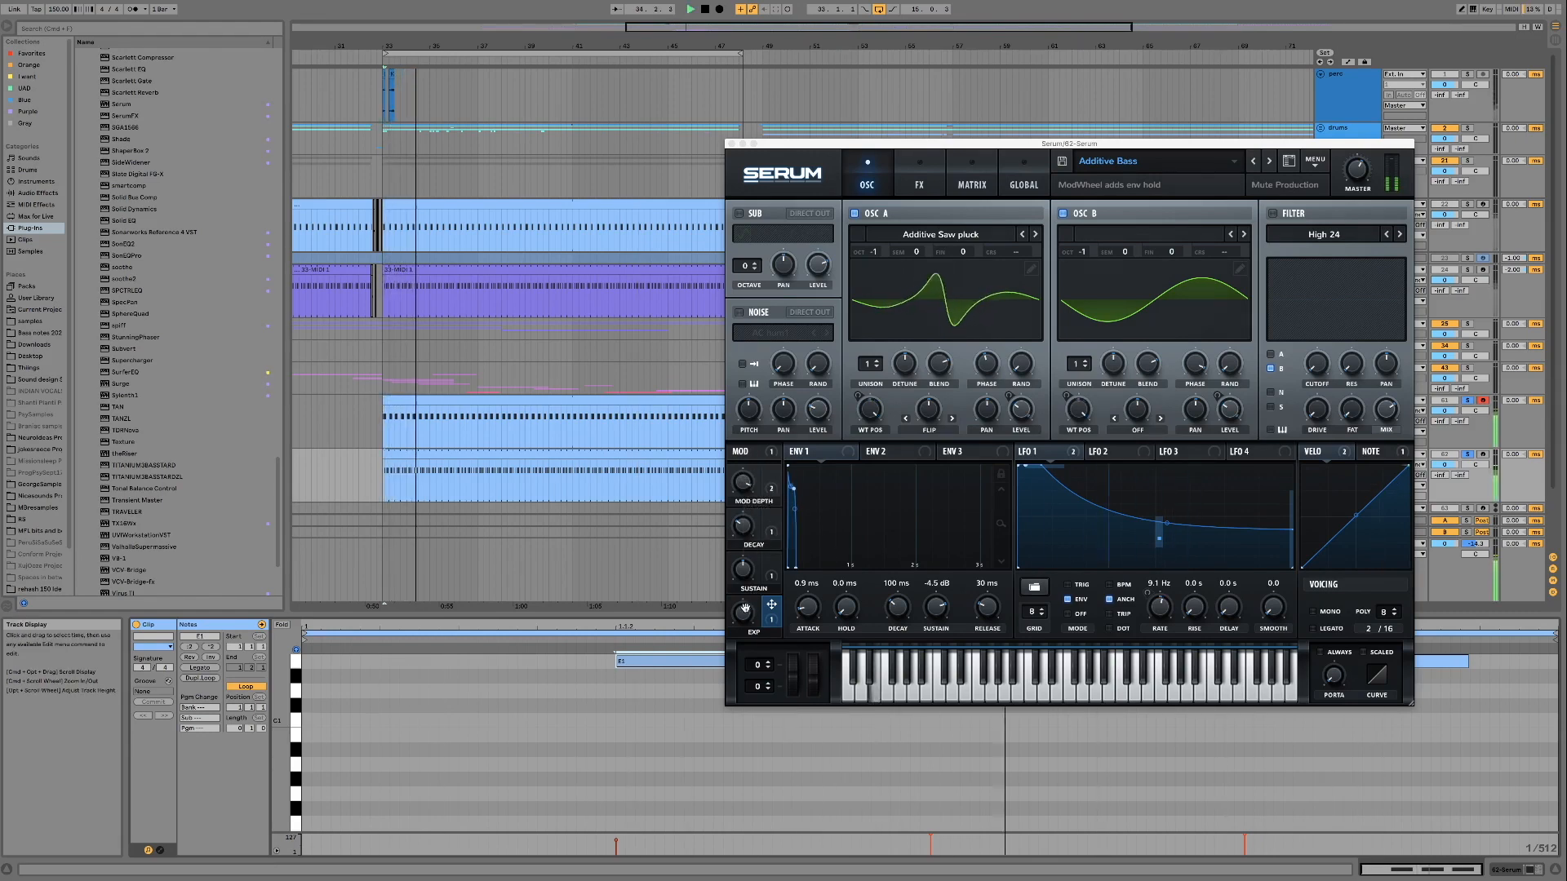
Audition the Additive Bass preset's Mod Depth, Decay, Sustain and Exp macros by sweeping them while the loop plays
click(743, 499)
mouse_move(744, 500)
mouse_down()
mouse_move(736, 526)
mouse_move(744, 499)
mouse_up()
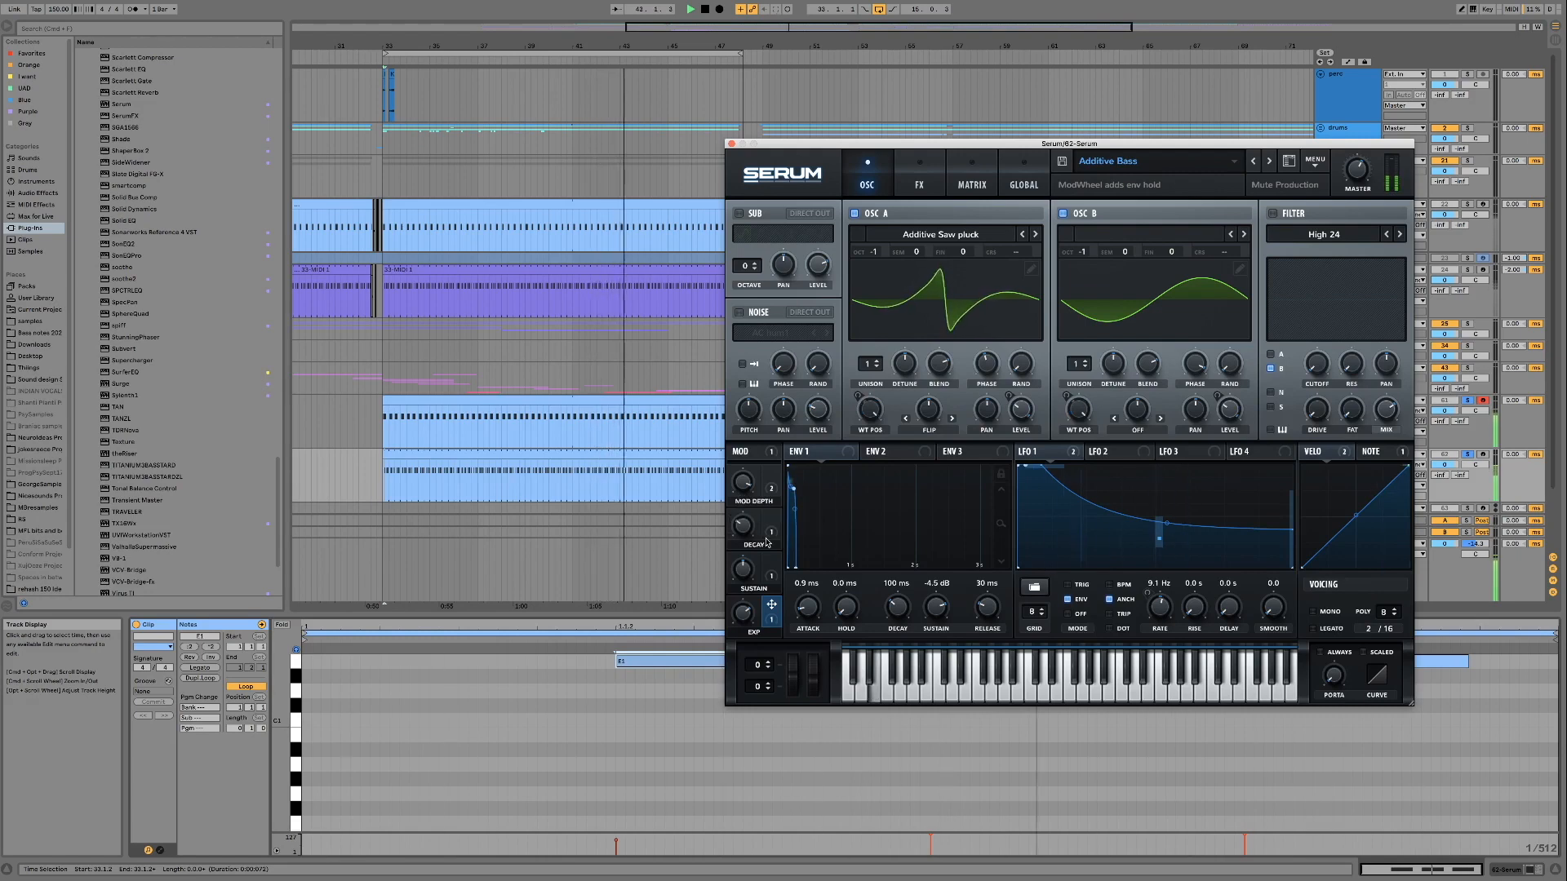
mouse_move(749, 530)
mouse_down()
mouse_move(746, 462)
mouse_move(746, 521)
mouse_up()
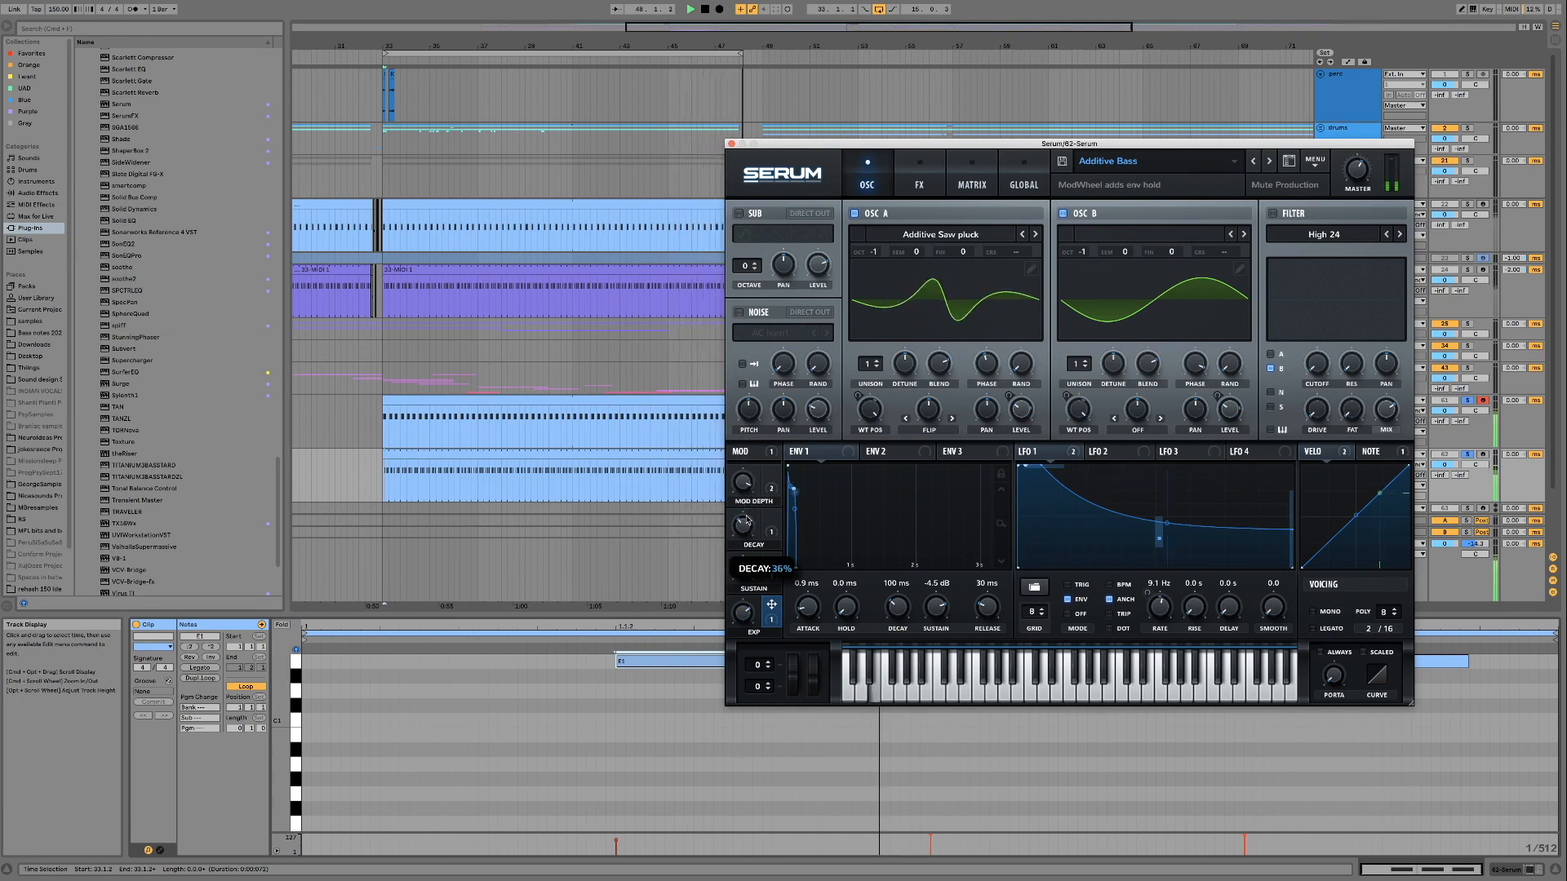
drag(743, 569, 742, 629)
drag(735, 653, 743, 563)
mouse_move(741, 632)
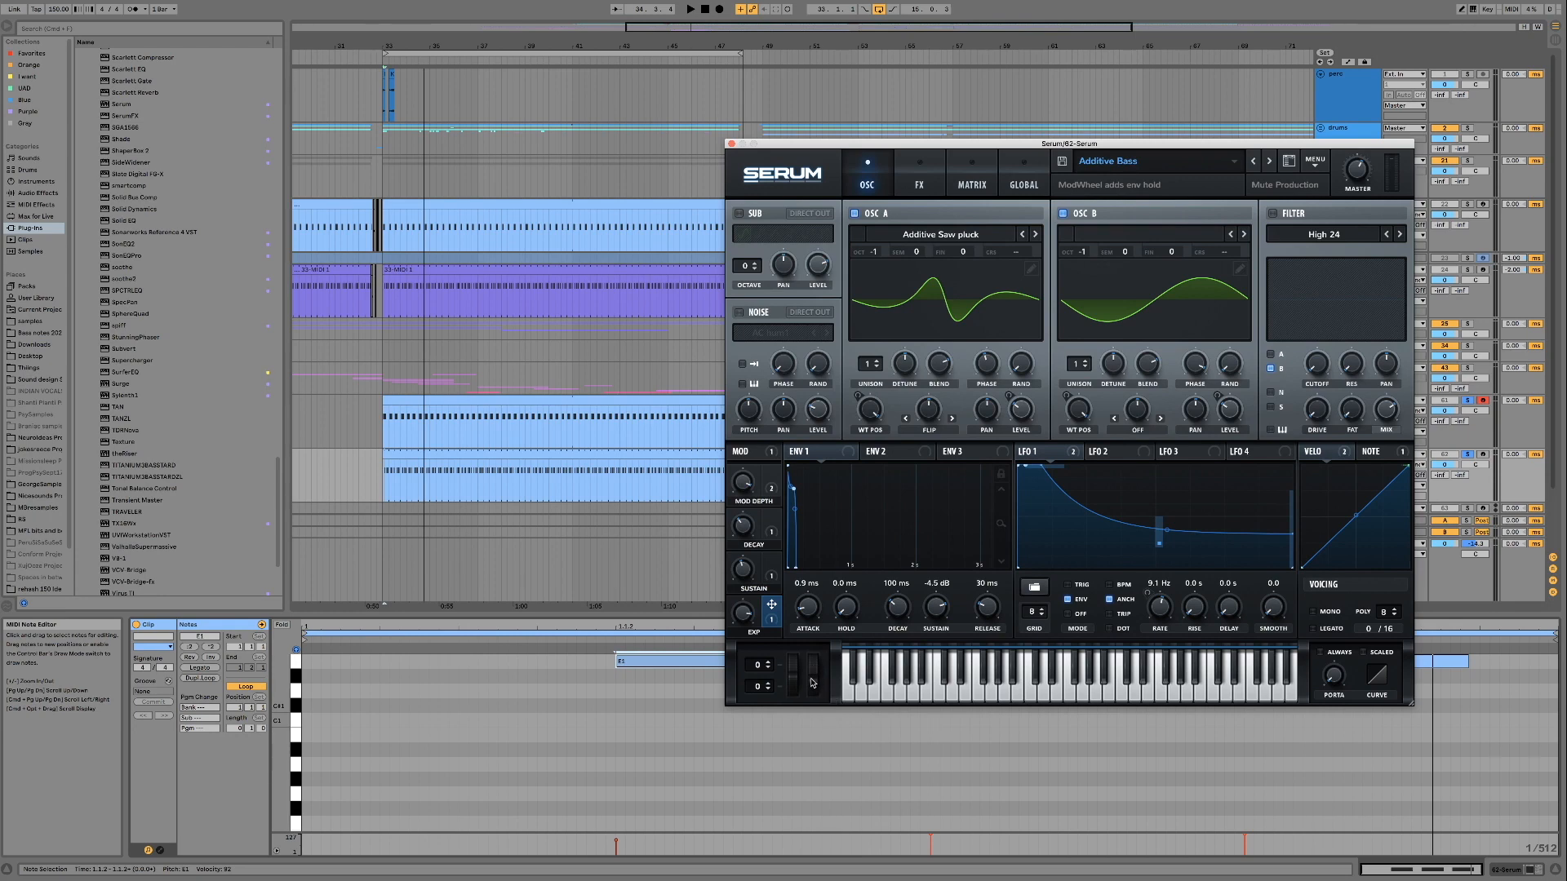
Play the kick and bass loop, sweep Serum's mod wheel up to 99% and back down, and stop playback
key(space)
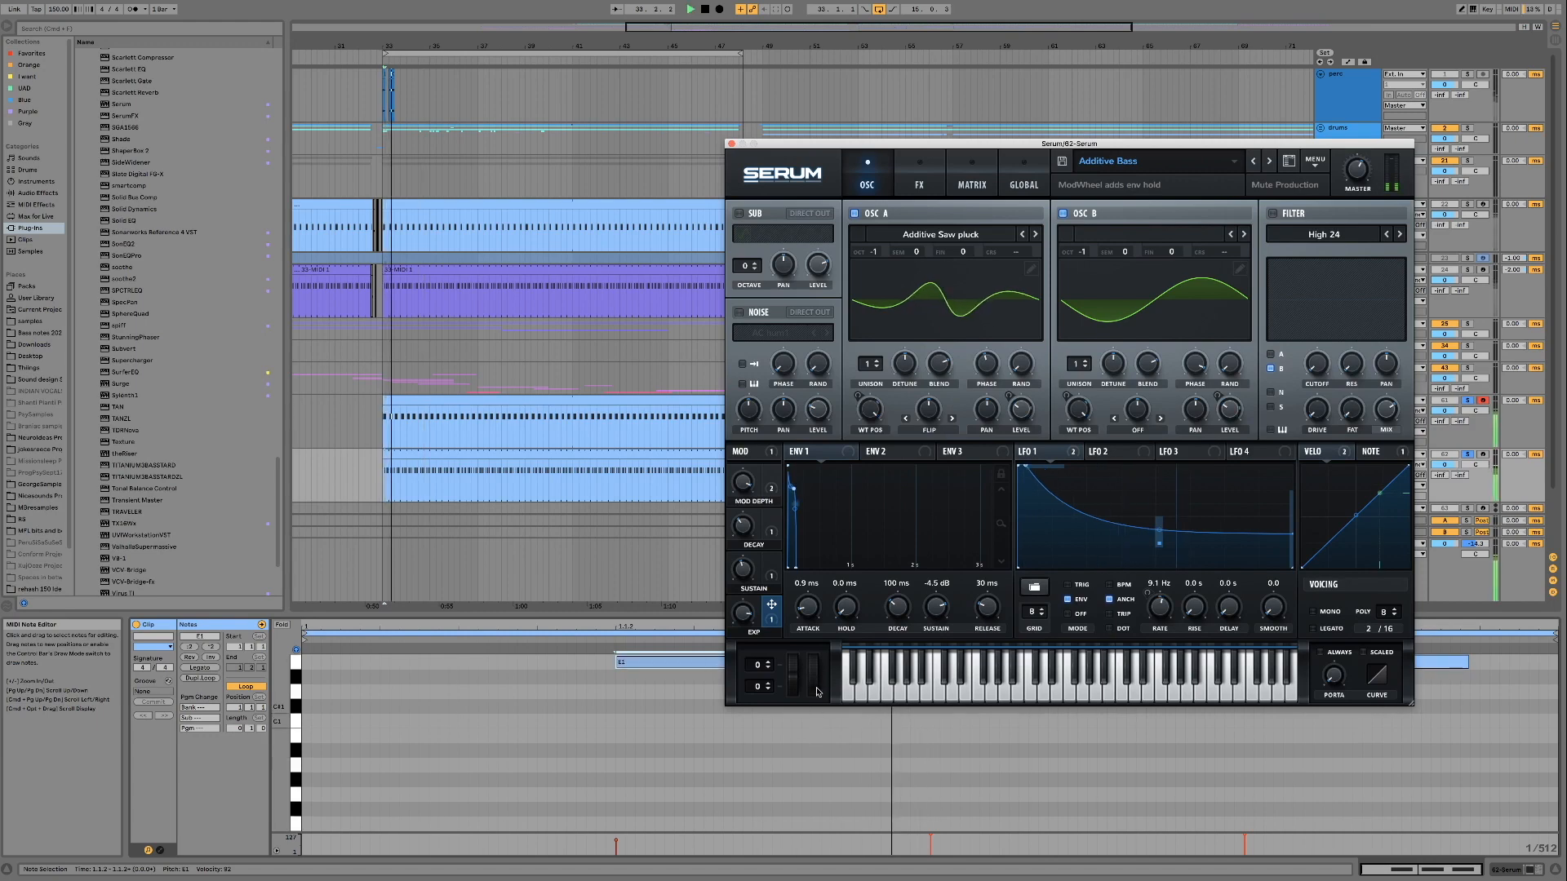
drag(814, 685, 812, 568)
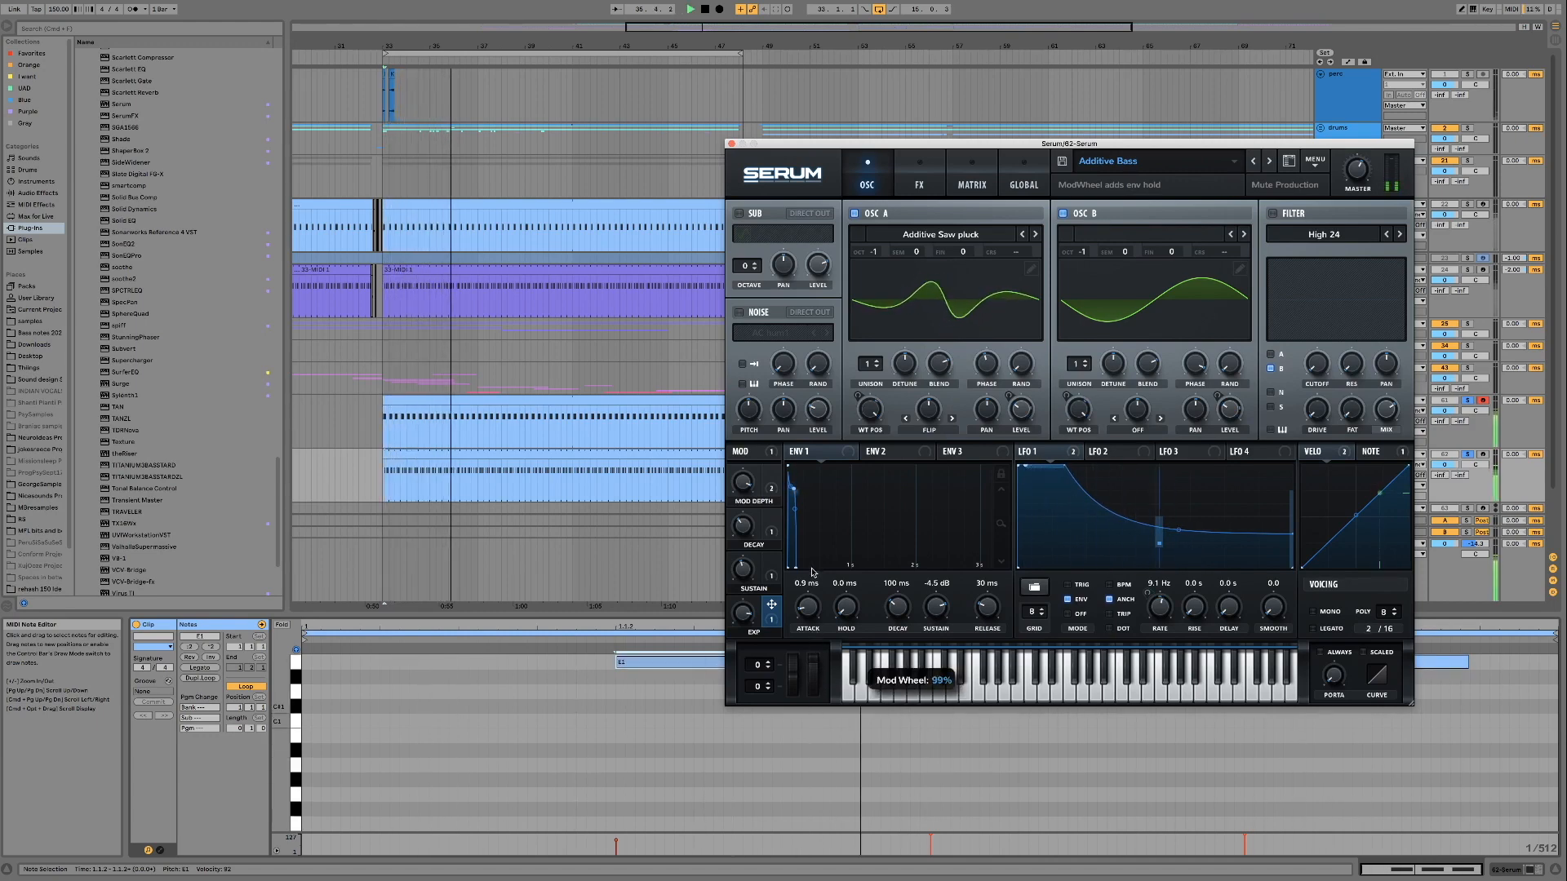
drag(812, 567, 819, 657)
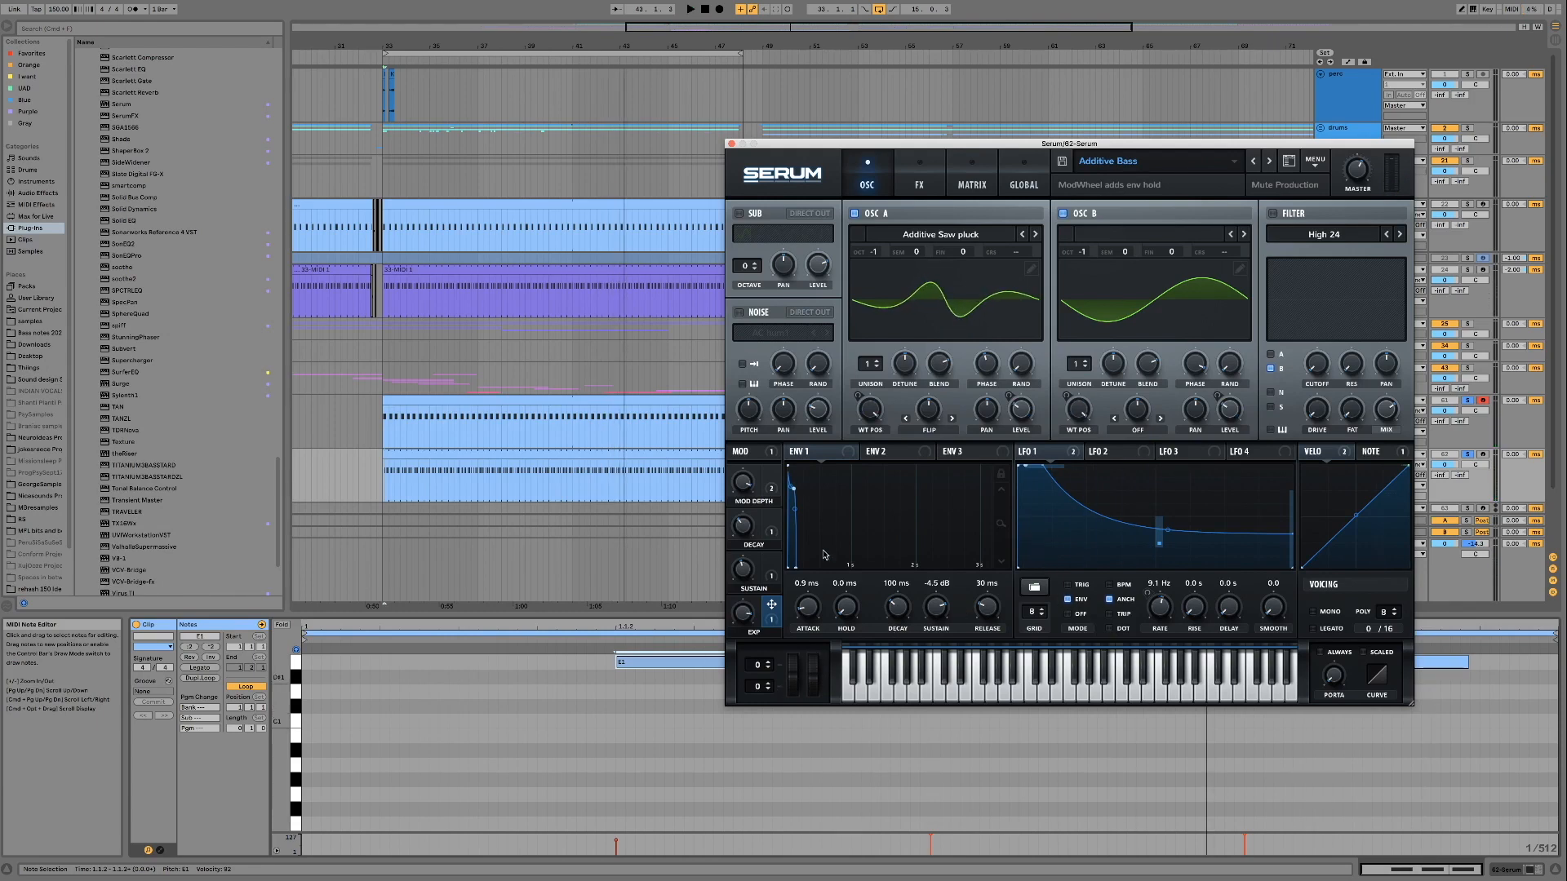
key(space)
Reposition the Serum window and transpose all notes of the bass clip up to G#1
drag(782, 149, 846, 202)
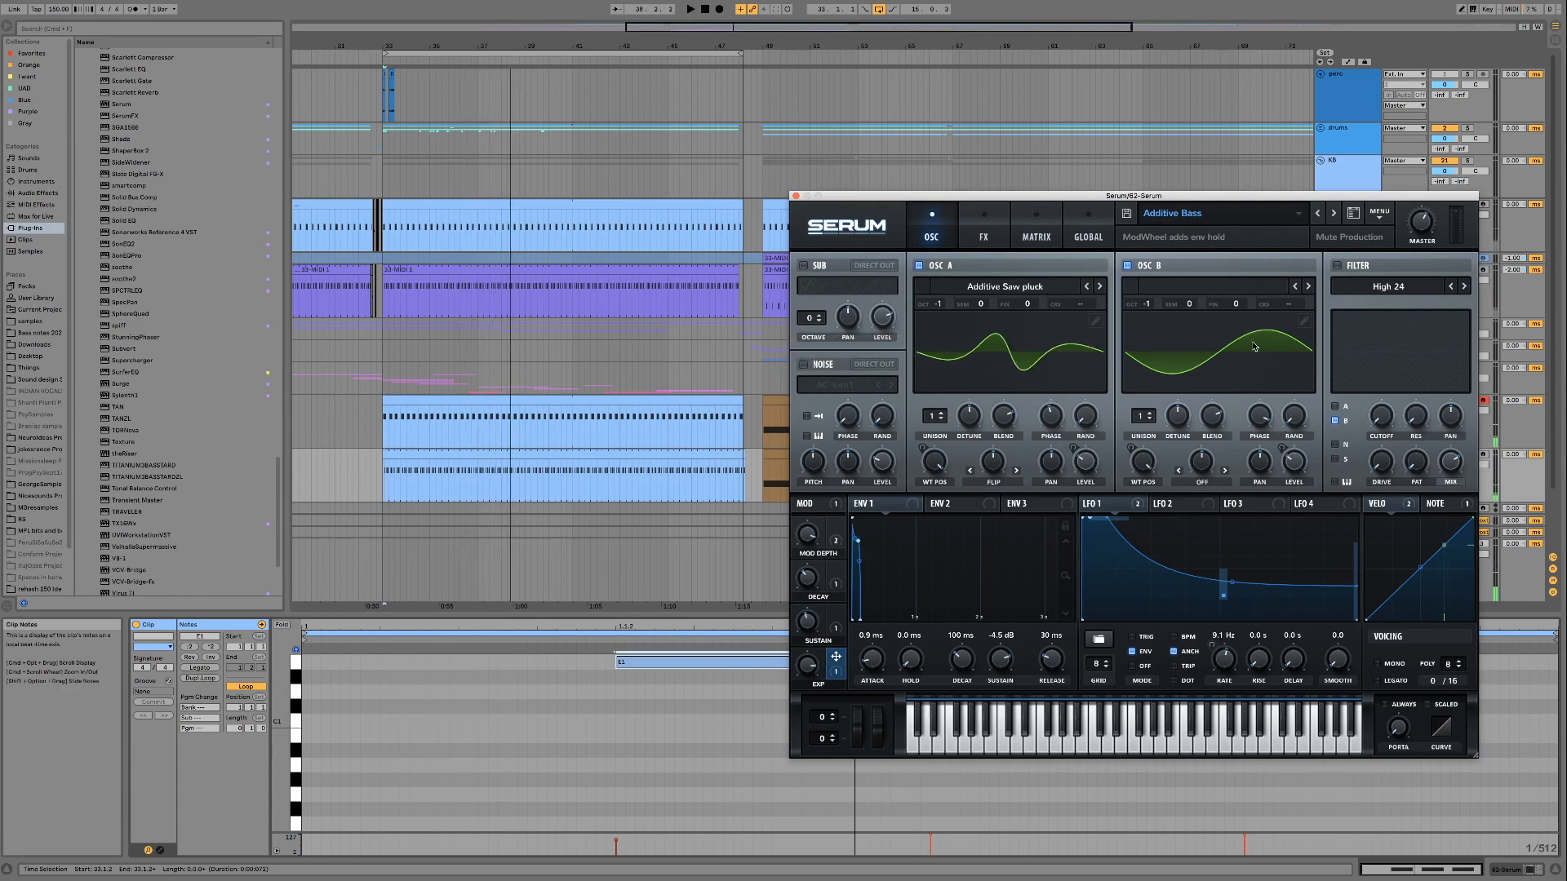
drag(1176, 199, 1091, 169)
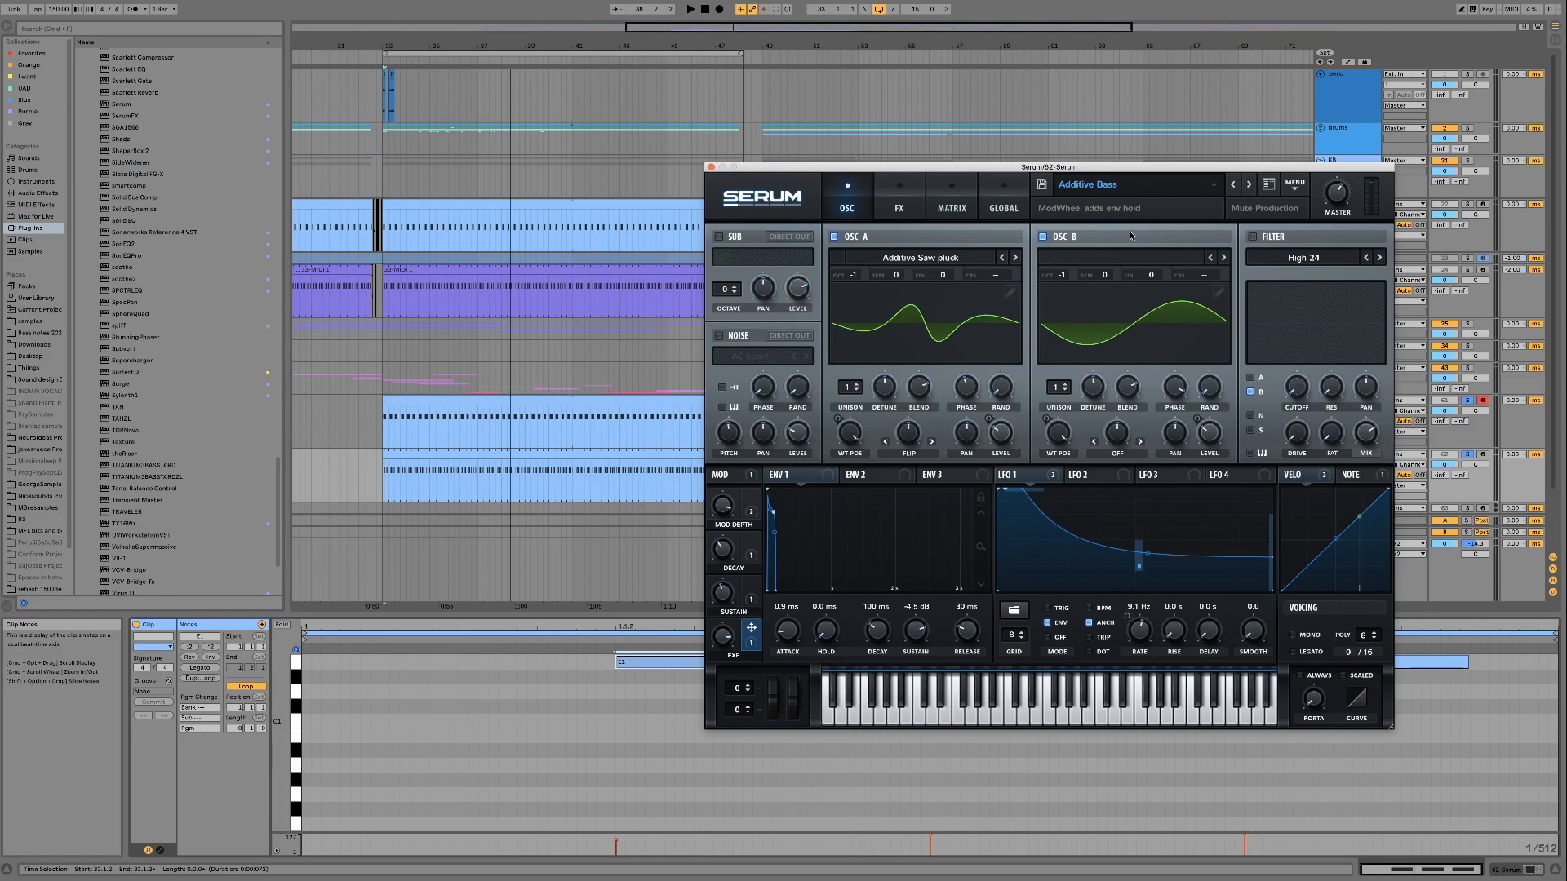
click(497, 453)
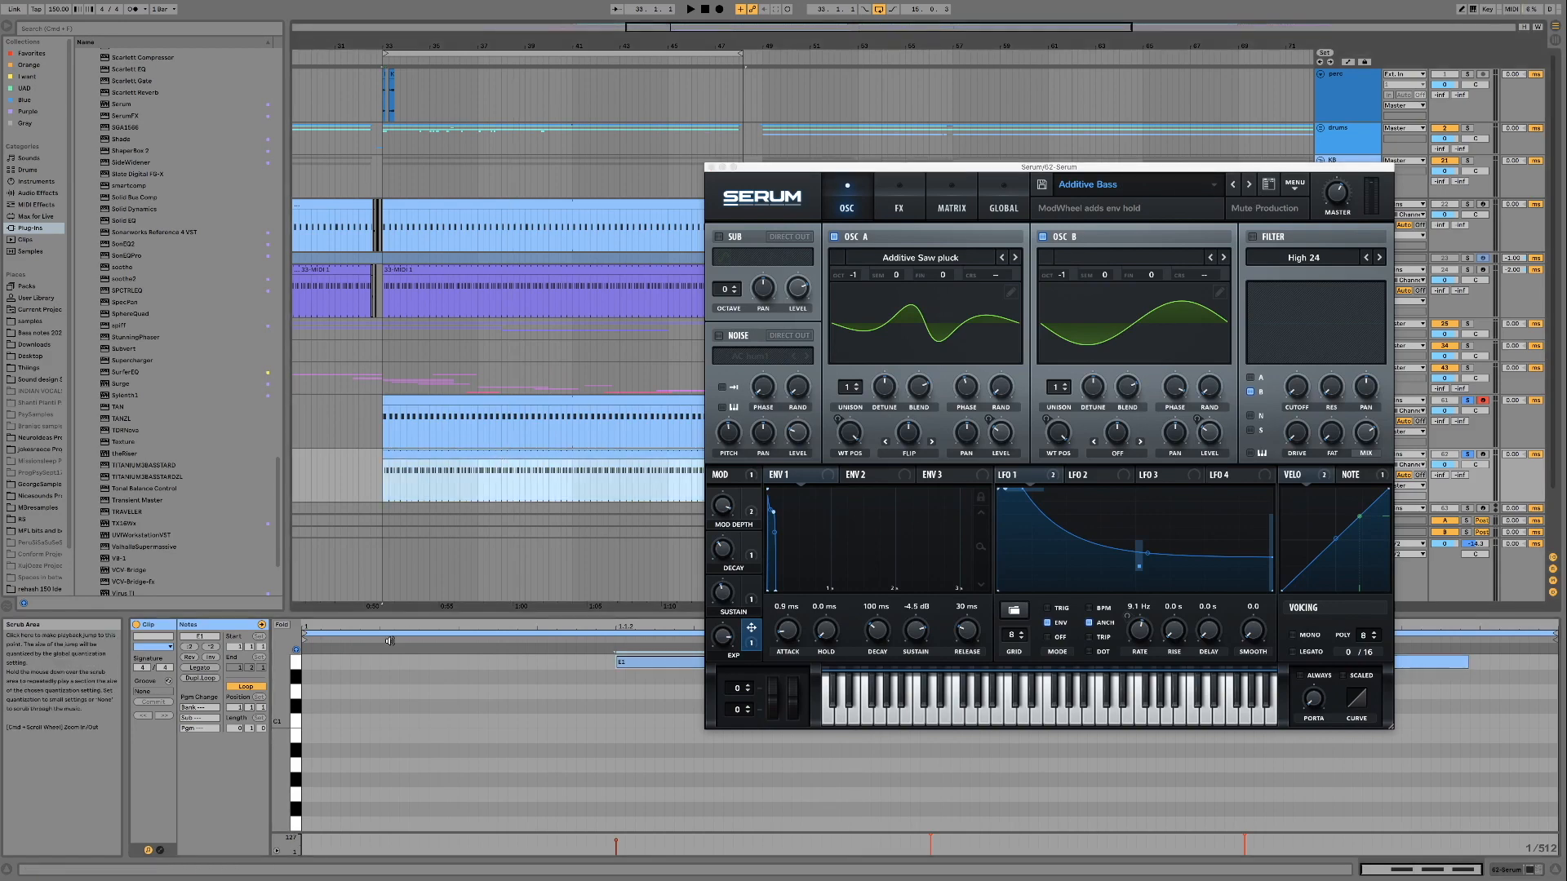
key(space)
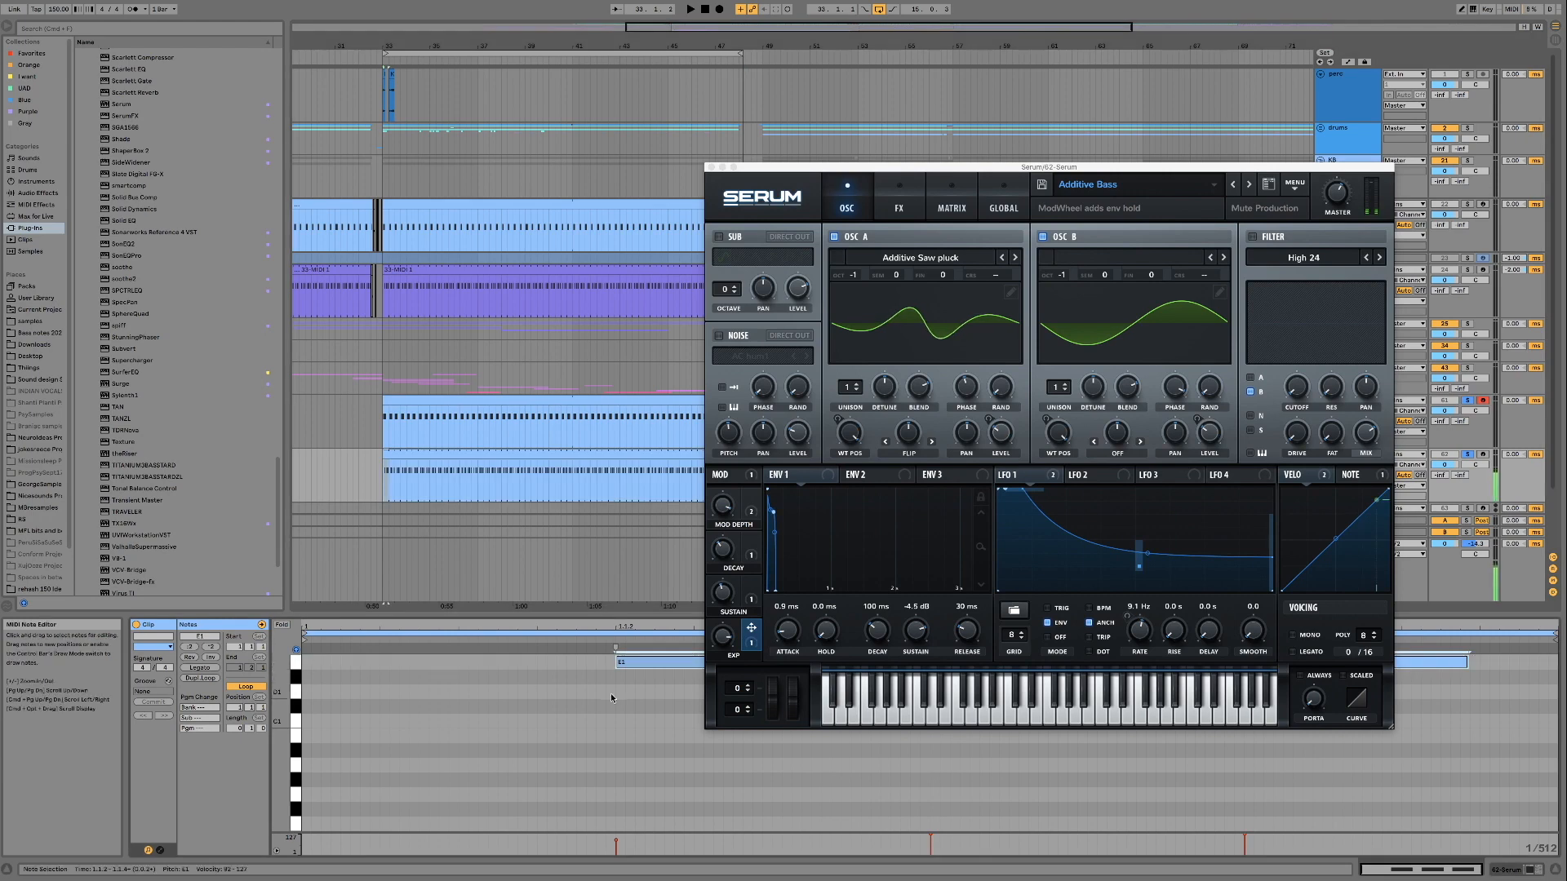
scroll(514, 712, up, 2)
scroll(641, 713, up, 3)
drag(649, 768, 645, 711)
Switch Serum to the ICHK Bass preset and start playing the loop
click(1230, 186)
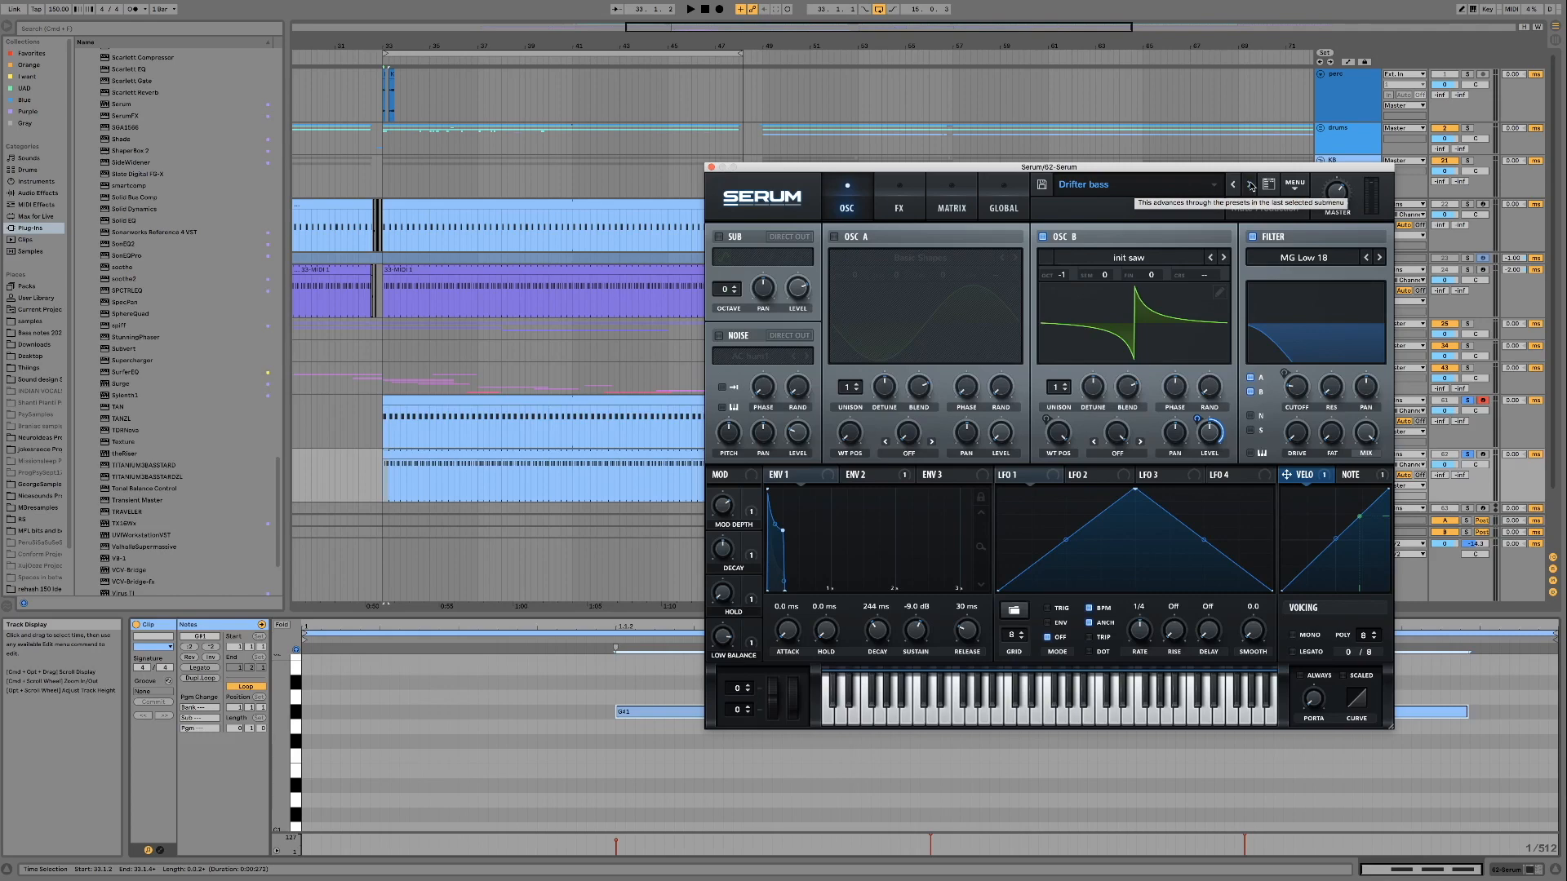
click(1251, 185)
click(1251, 185)
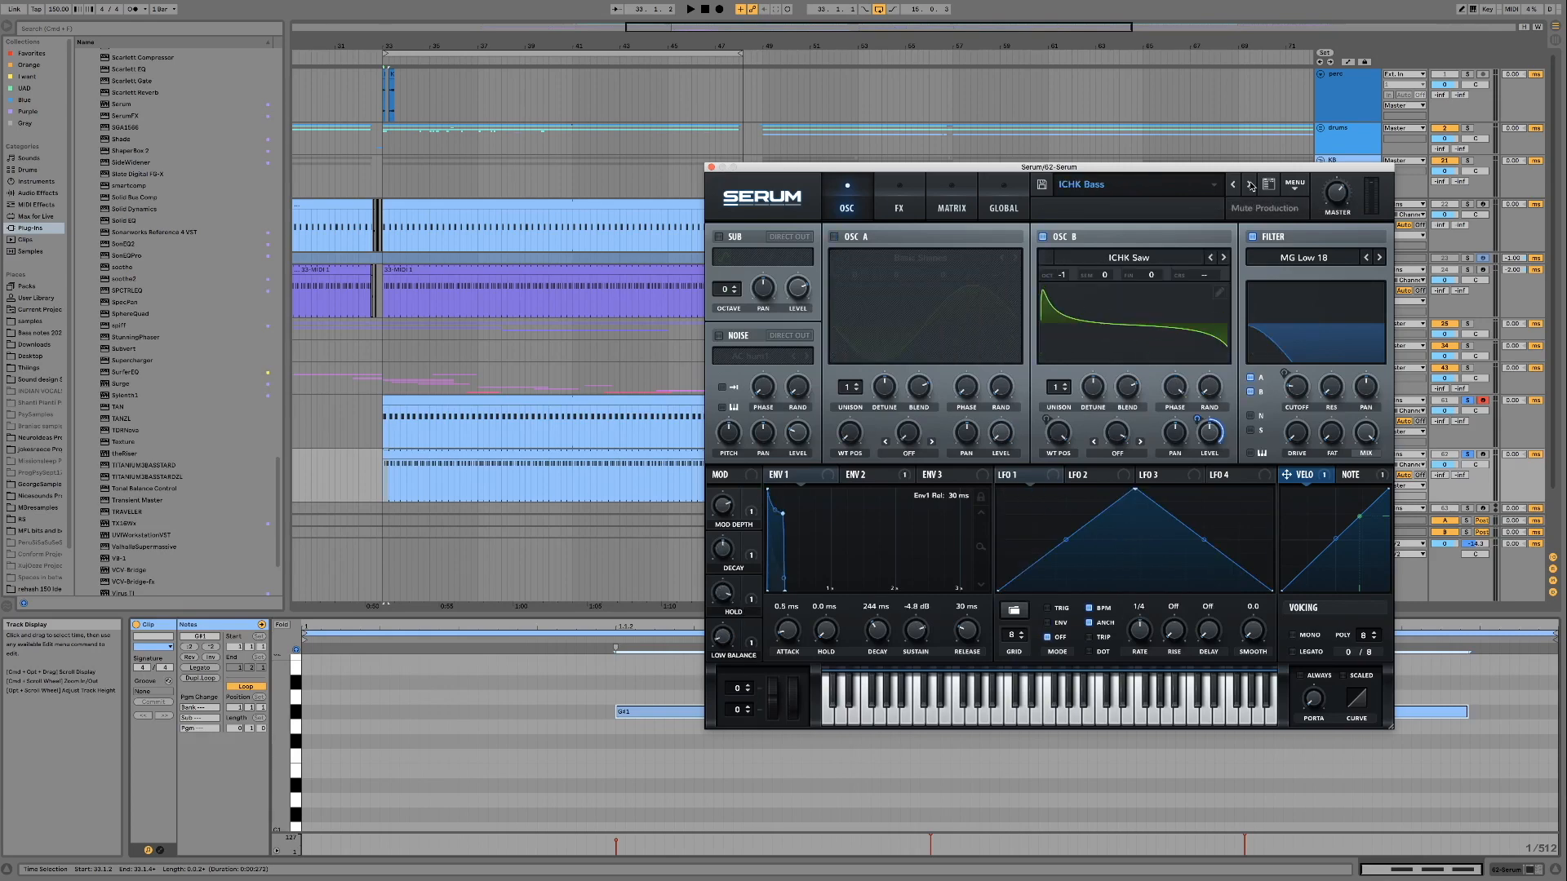
key(space)
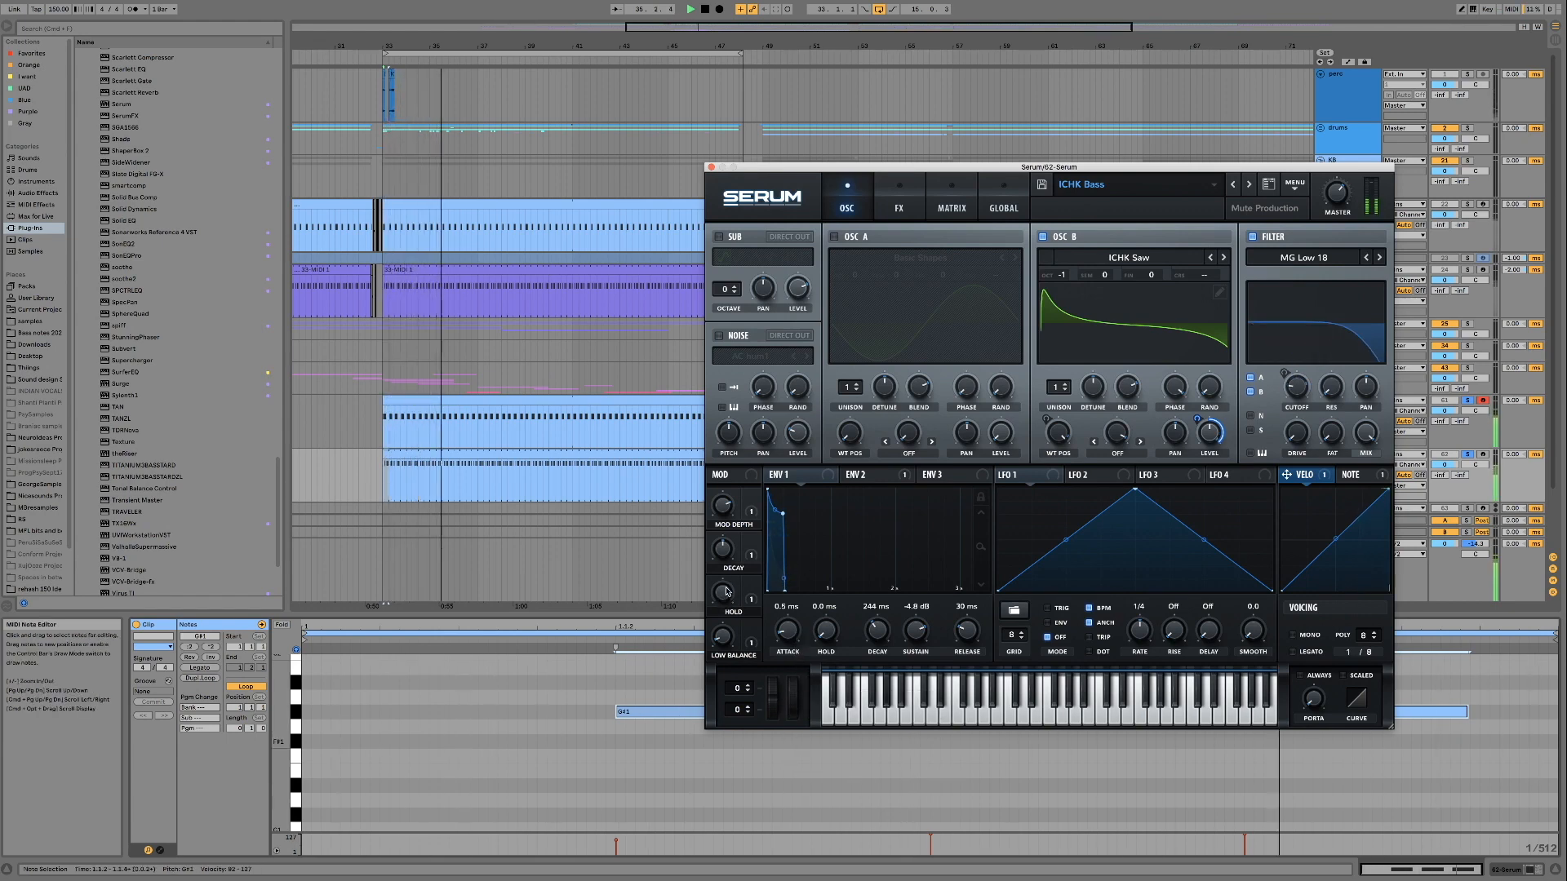
Audition the ICHK Bass preset's Hold and Low Balance macros during playback, and stop the loop
drag(726, 591, 722, 604)
drag(716, 709, 716, 586)
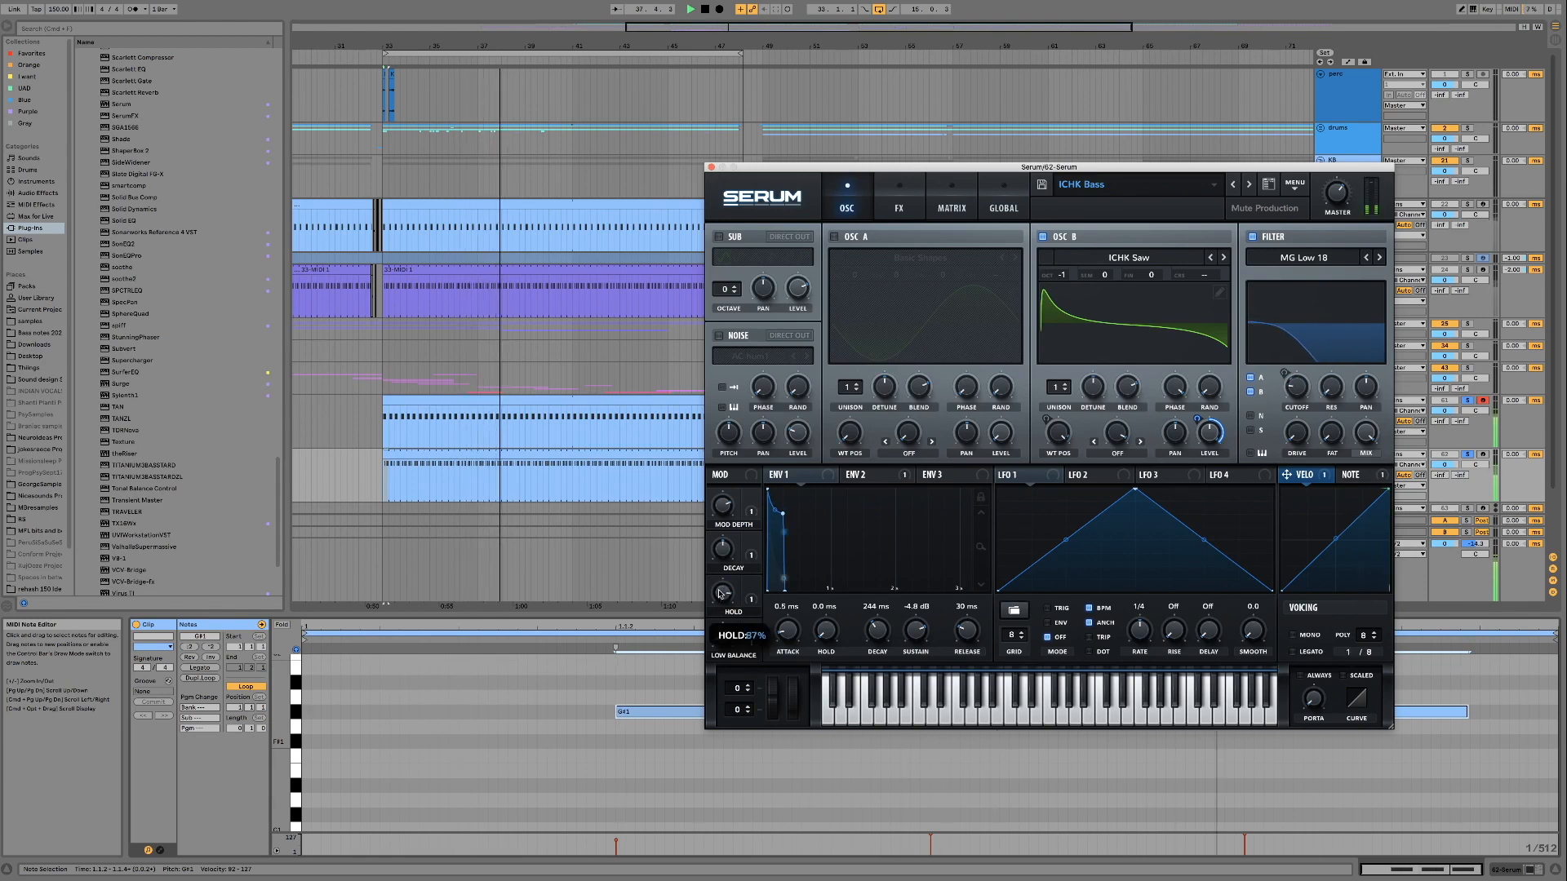
mouse_move(719, 497)
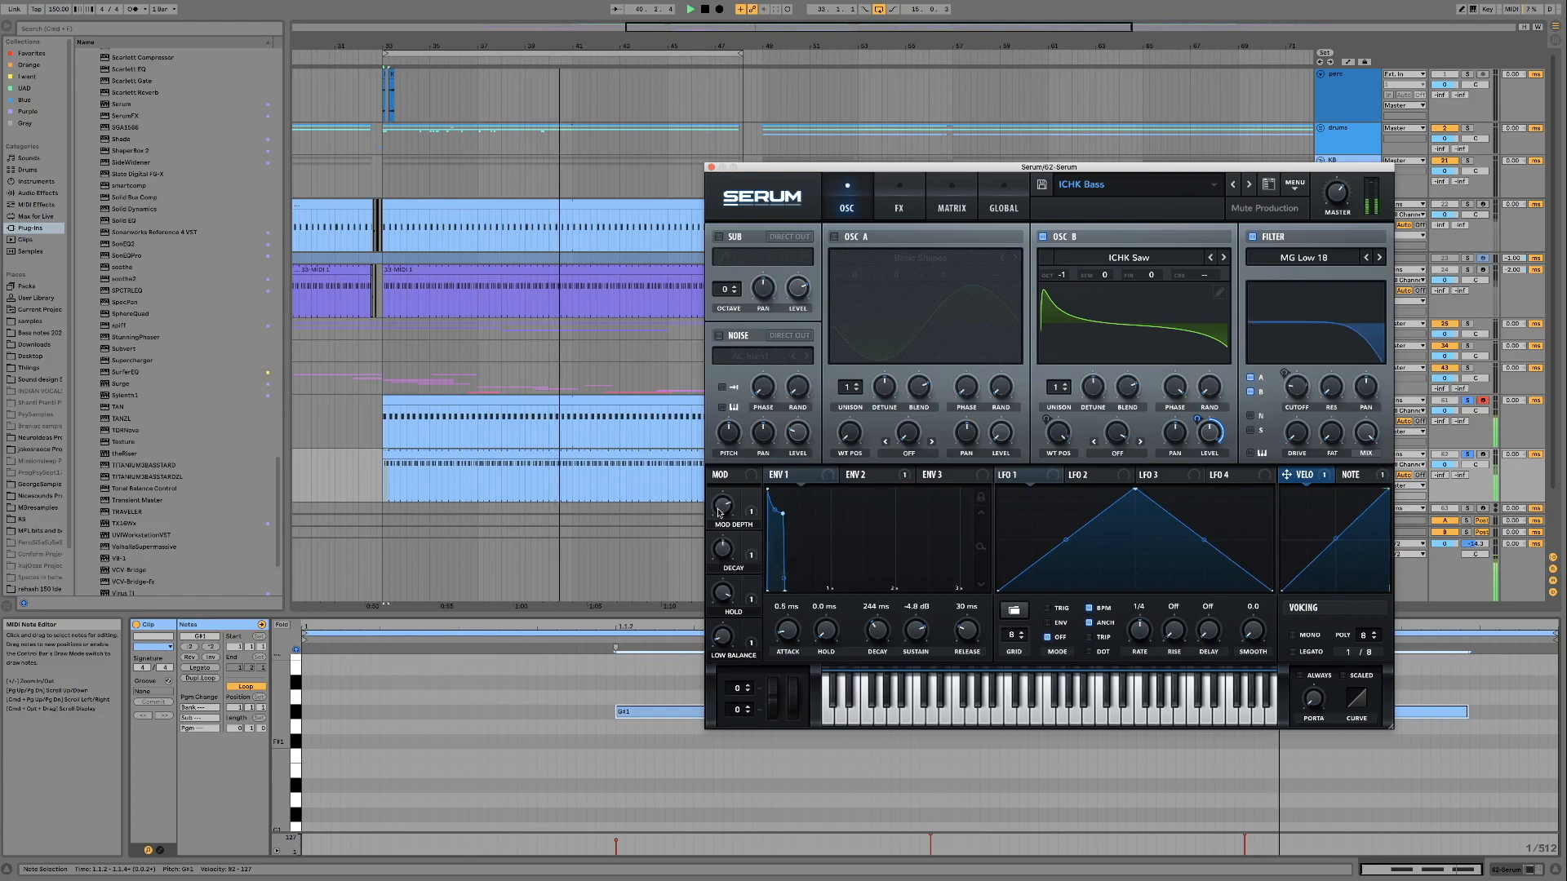
mouse_move(732, 554)
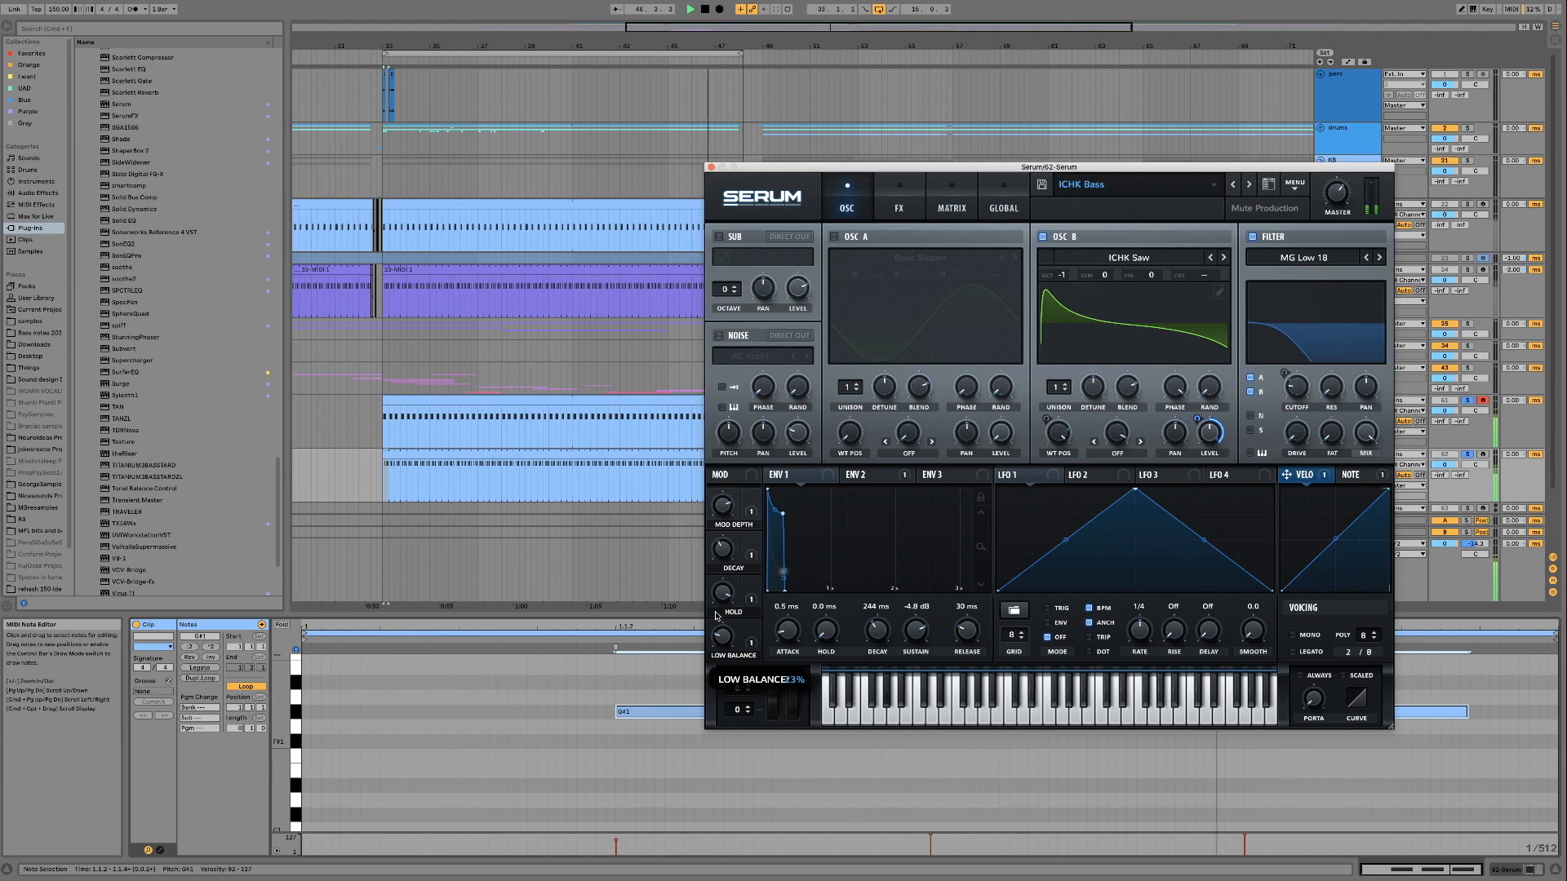
key(space)
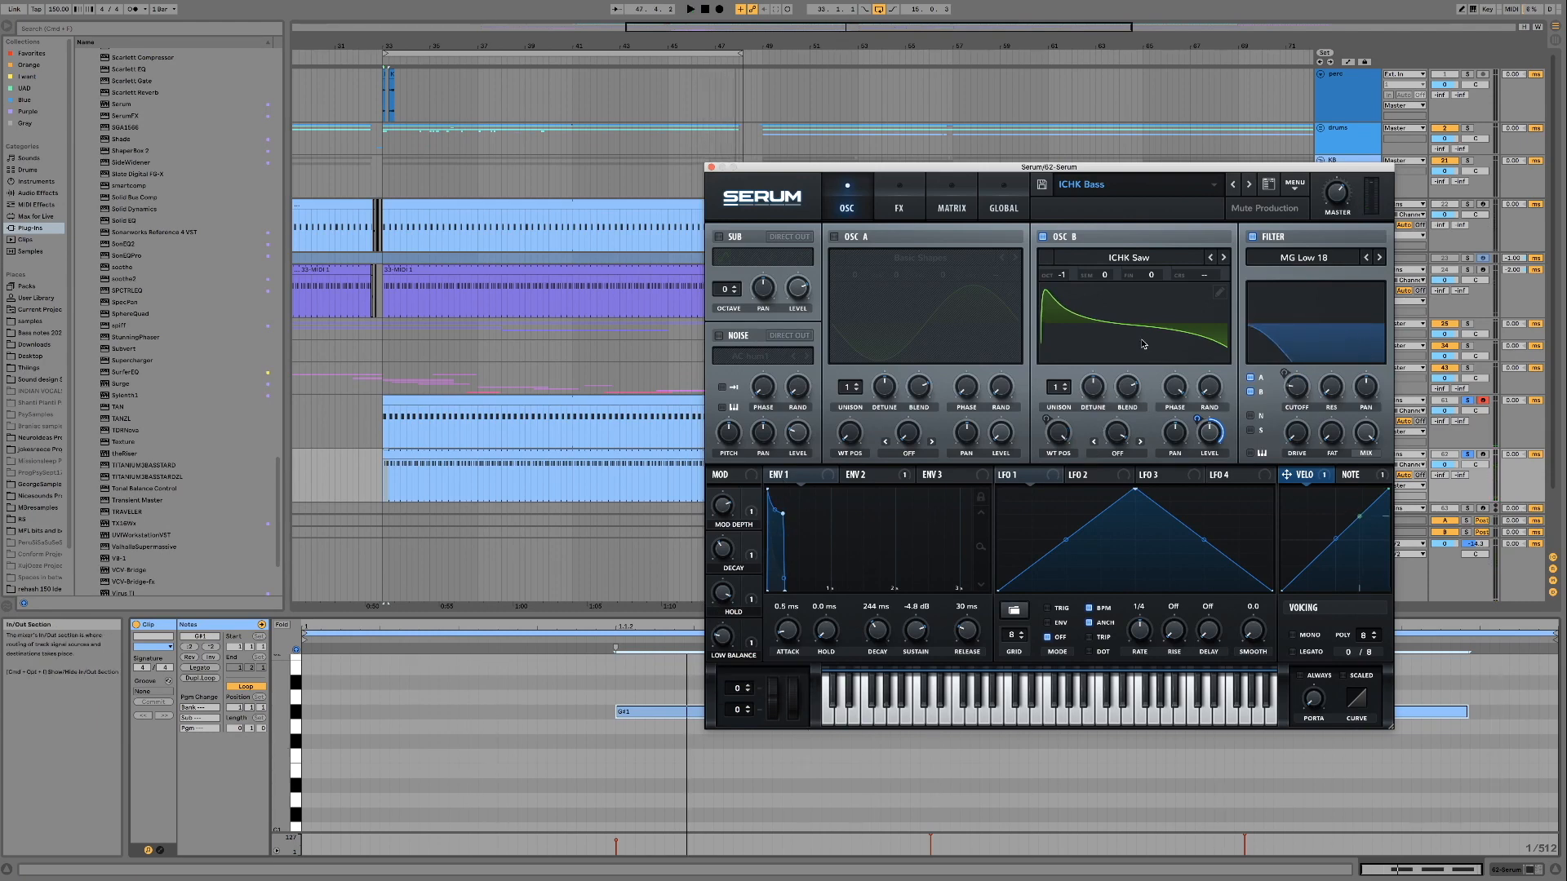
Move the Serum window aside and transpose all notes of the bass clip down to C1
drag(1012, 167, 1127, 209)
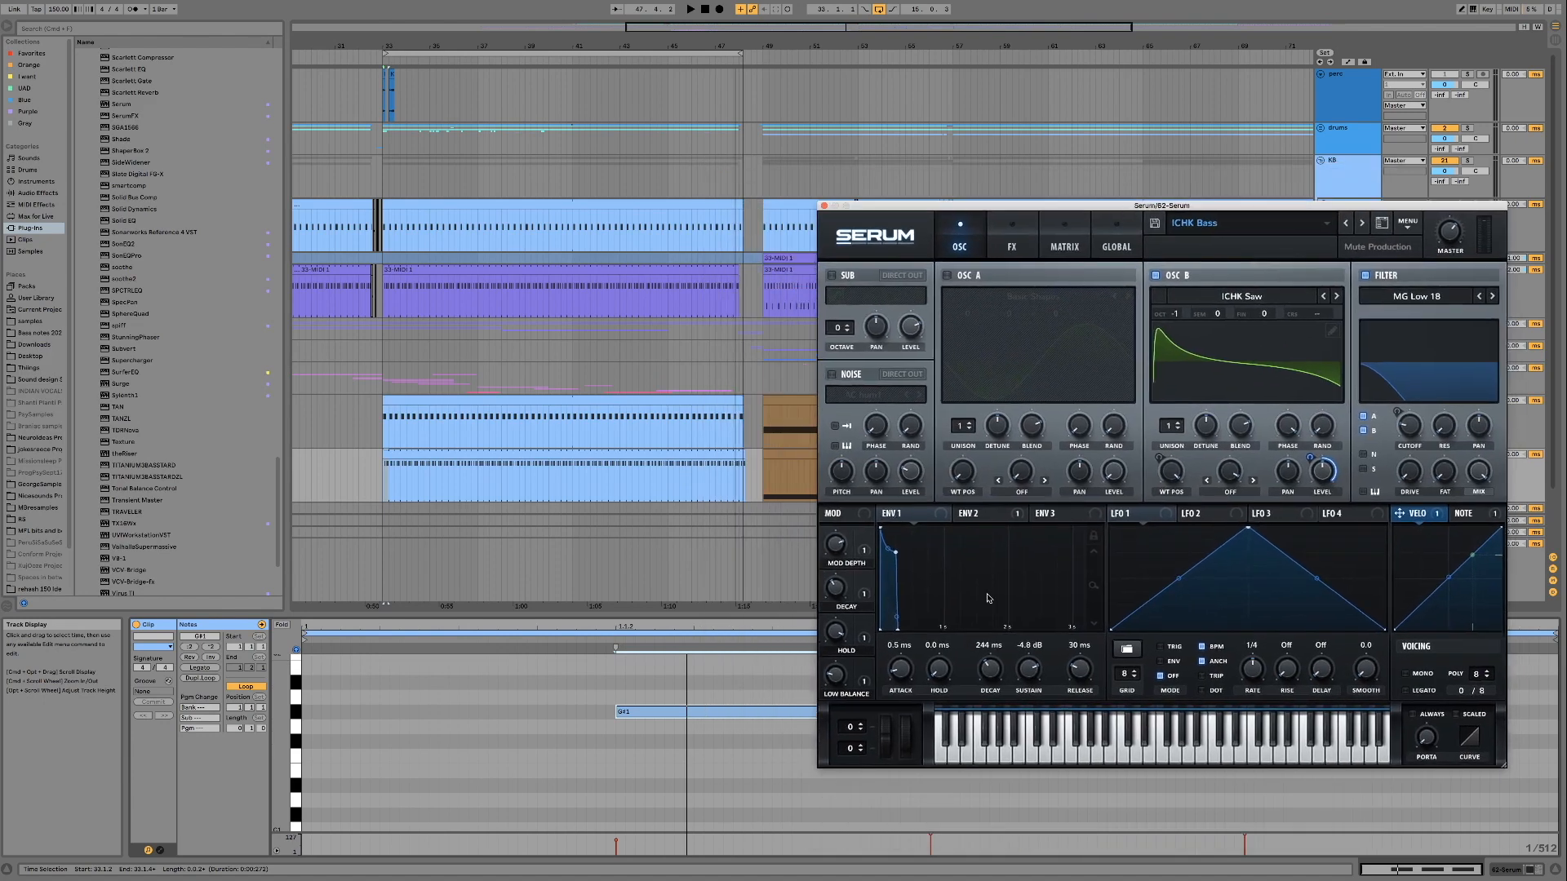
key(space)
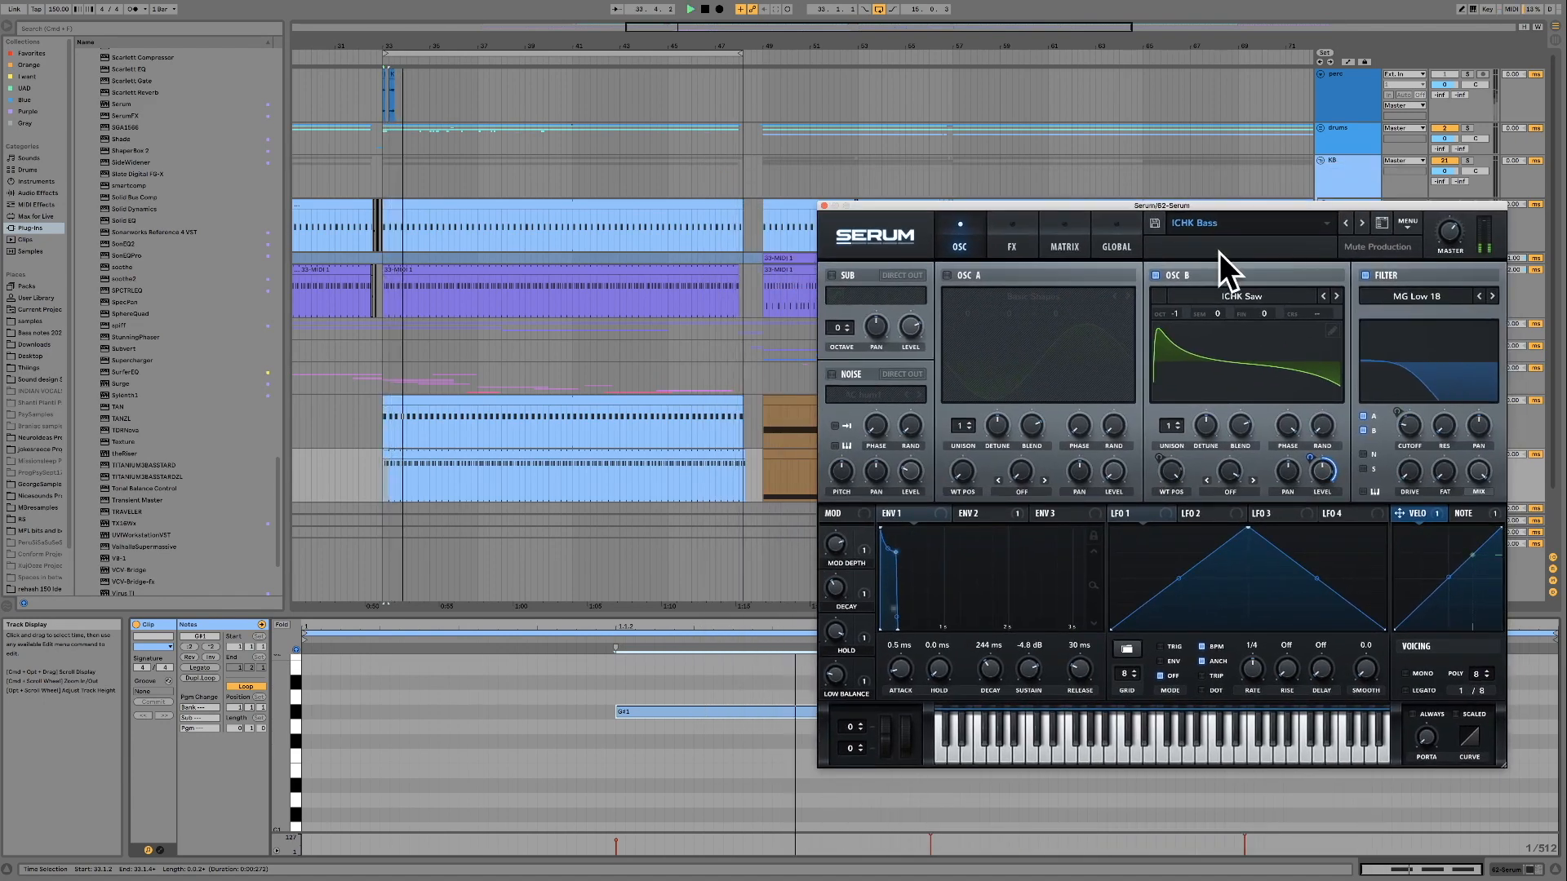
key(space)
click(293, 716)
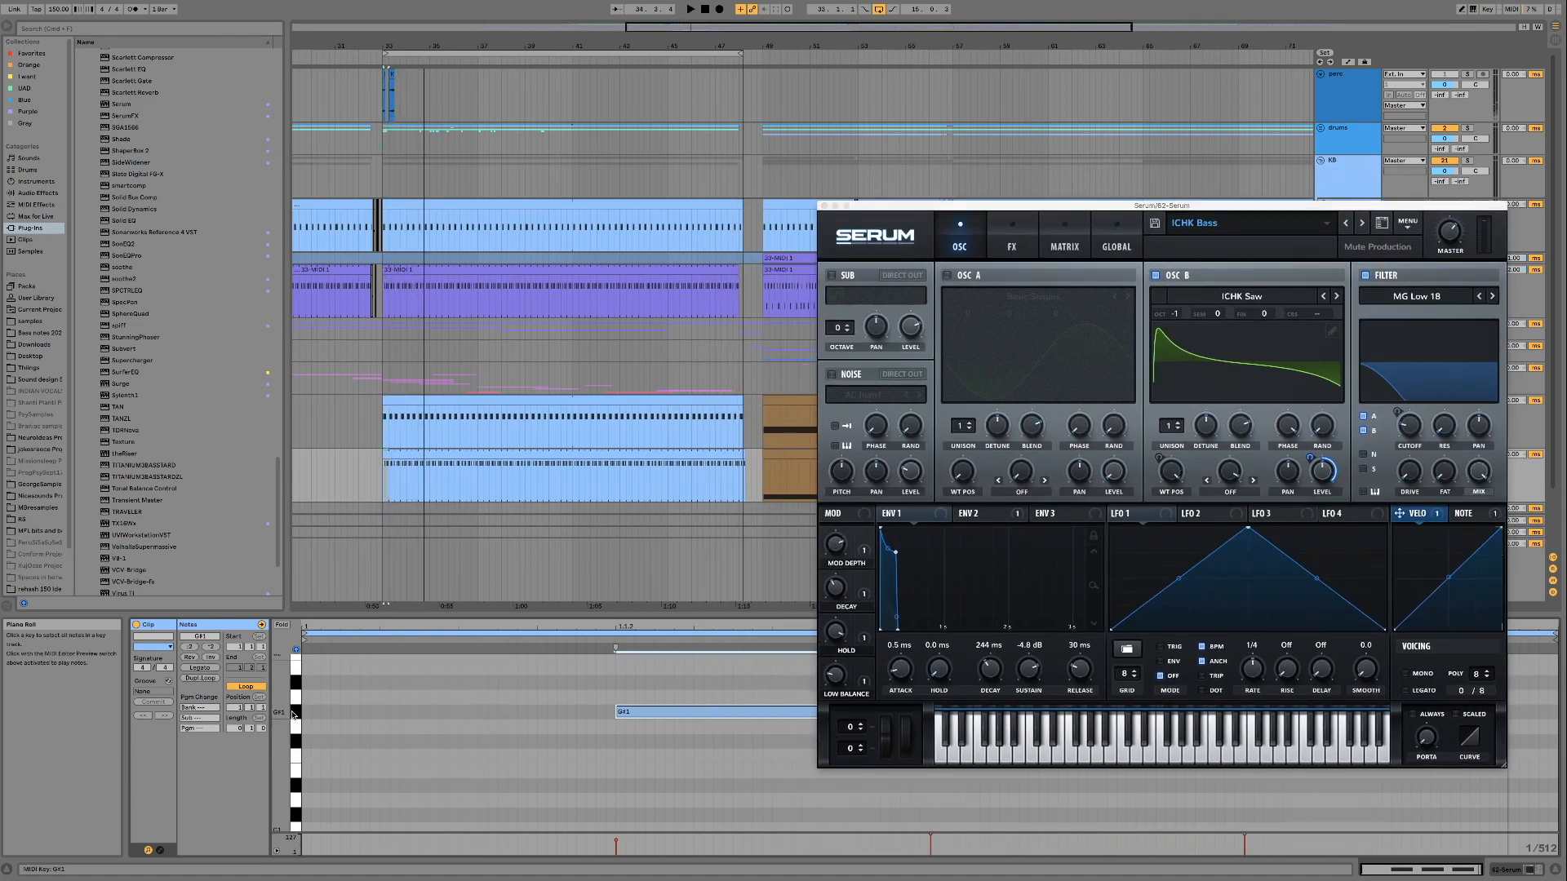
scroll(571, 698, down, 4)
drag(647, 666, 644, 782)
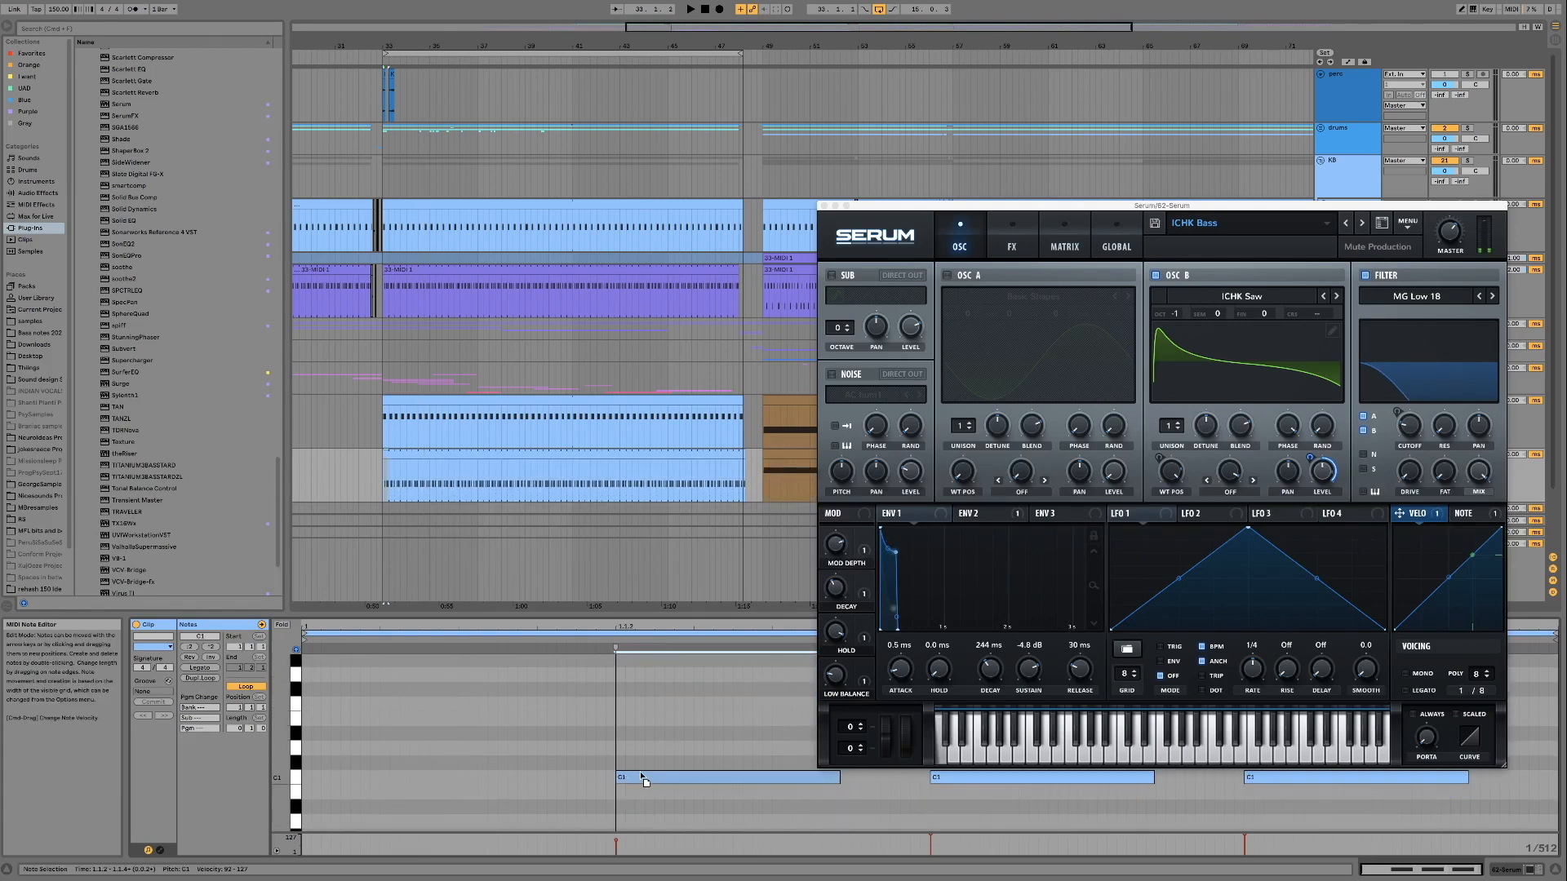
click(641, 776)
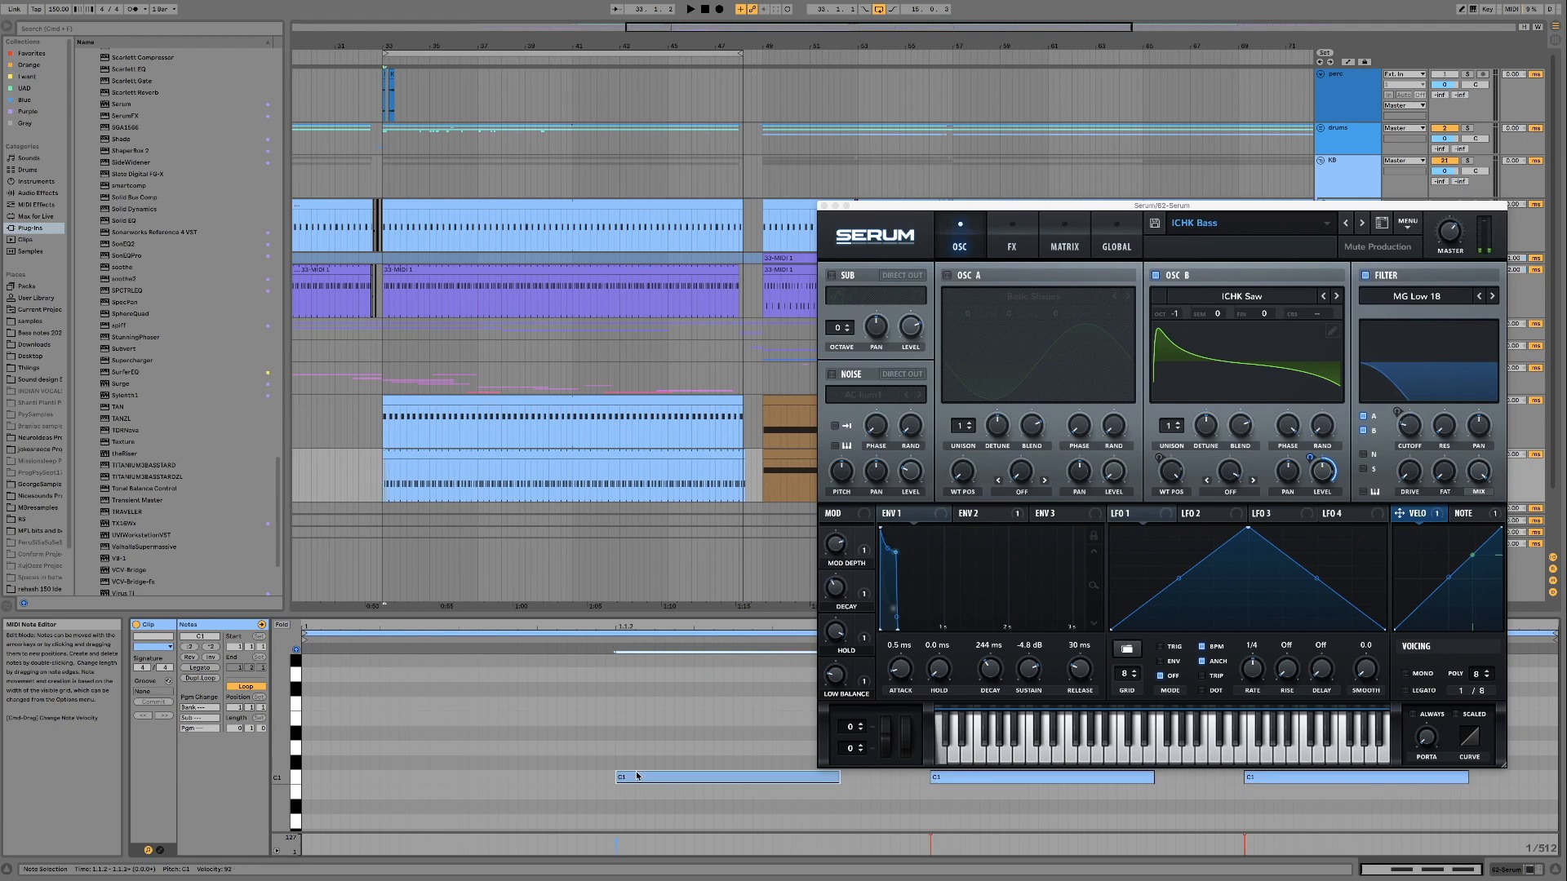
Load the Erbass preset from the Bass folder of the Mute Production Forest Psy pack and play the loop
click(1234, 231)
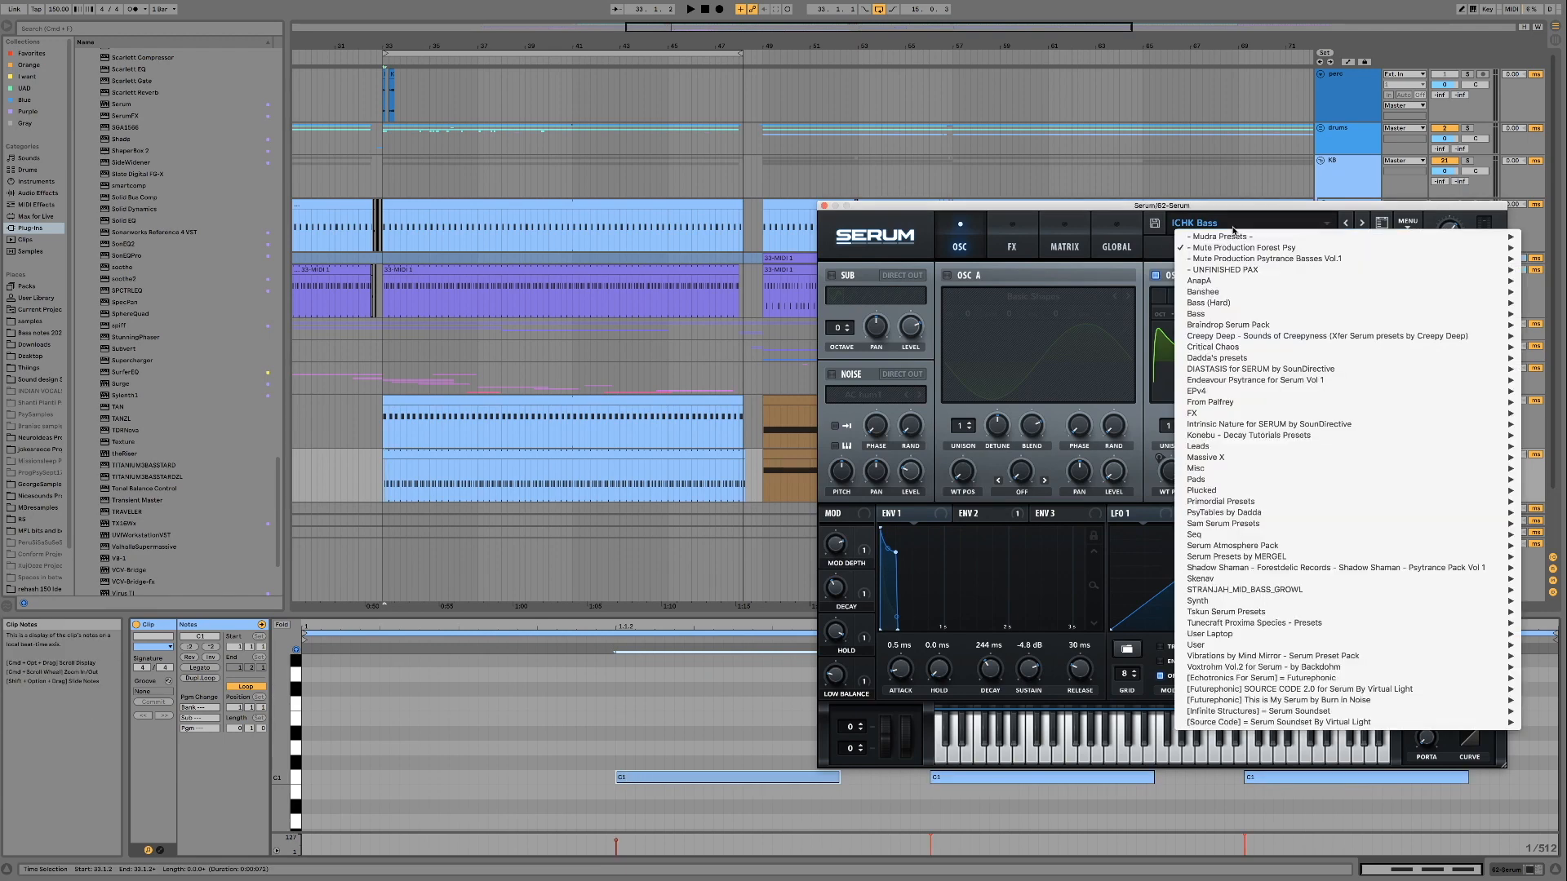
mouse_move(1220, 249)
mouse_move(1136, 259)
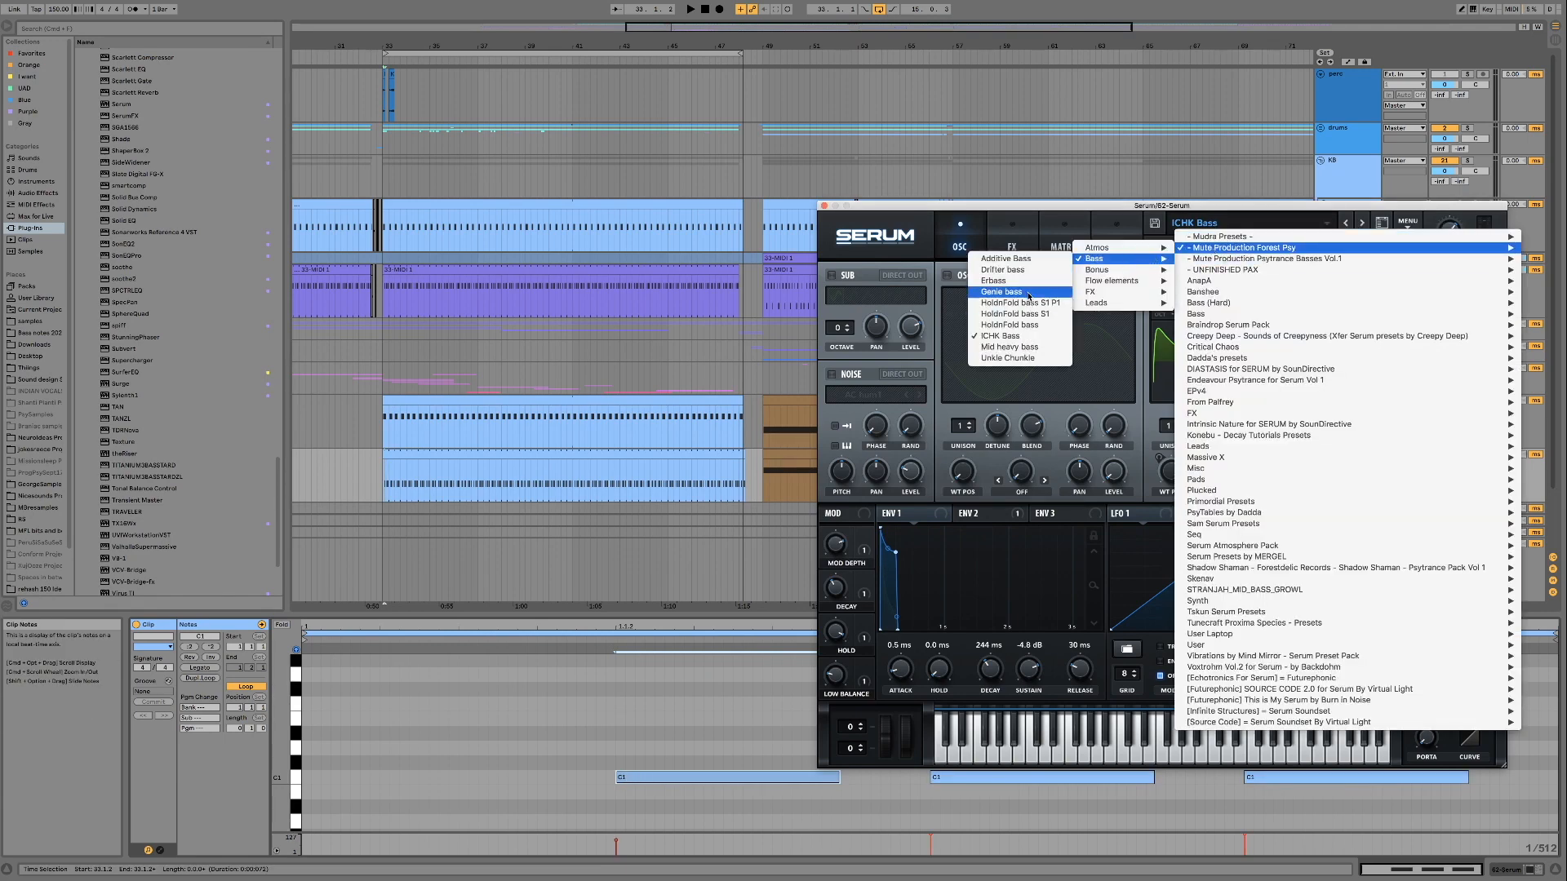
click(1029, 285)
click(1391, 472)
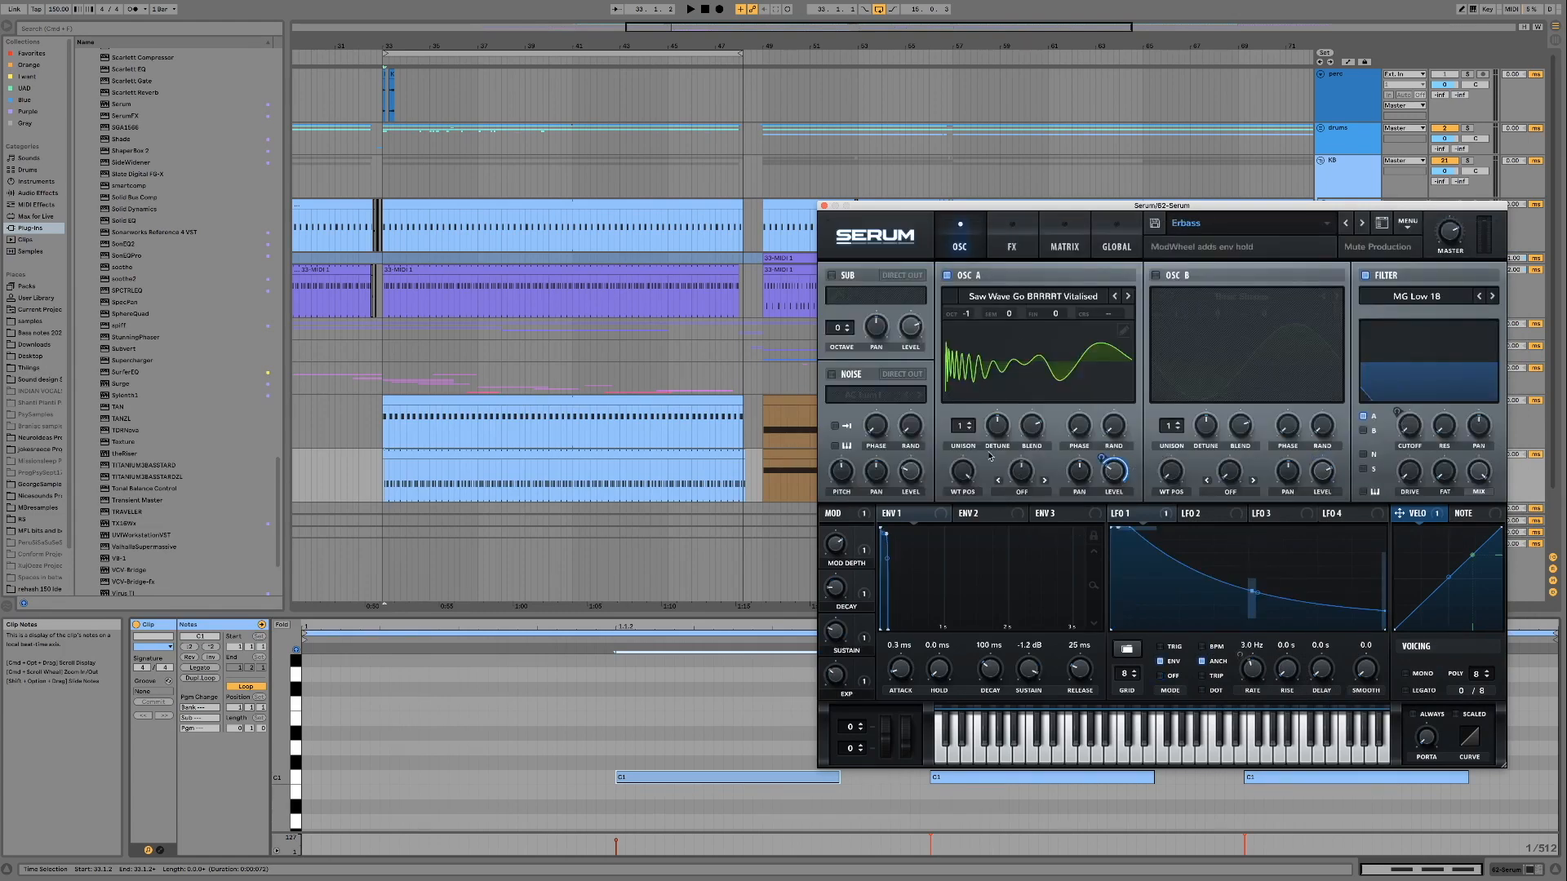
key(space)
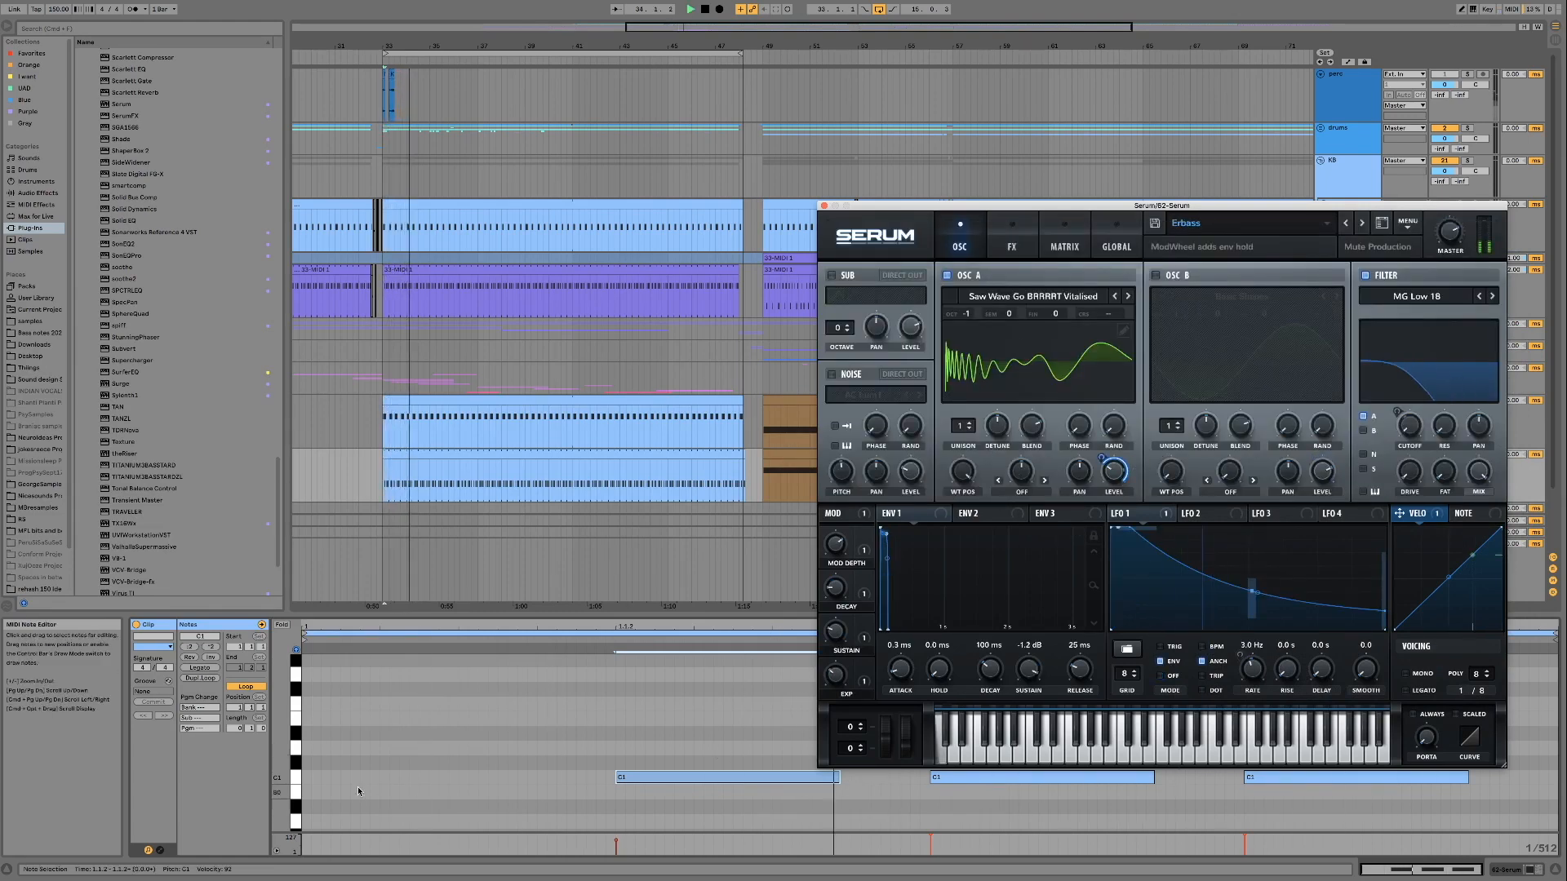
Shorten all C1 notes in the bass clip by about a fifth
click(698, 781)
key(super+a)
drag(843, 779, 794, 778)
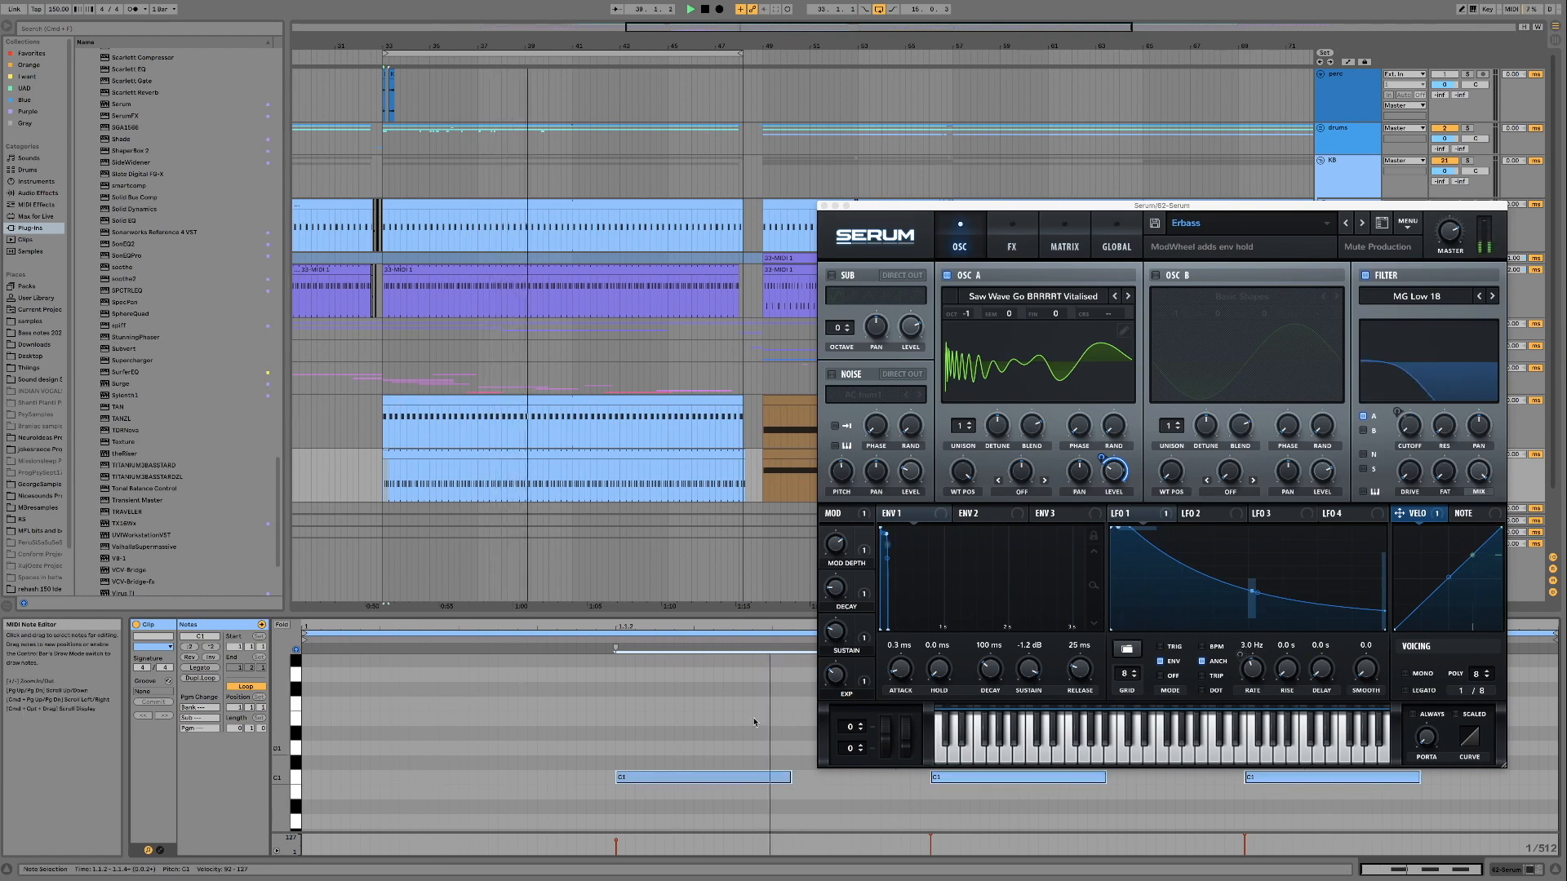
Audition the Erbass preset's Exp and Decay macros while the loop plays
click(838, 671)
drag(838, 671, 838, 654)
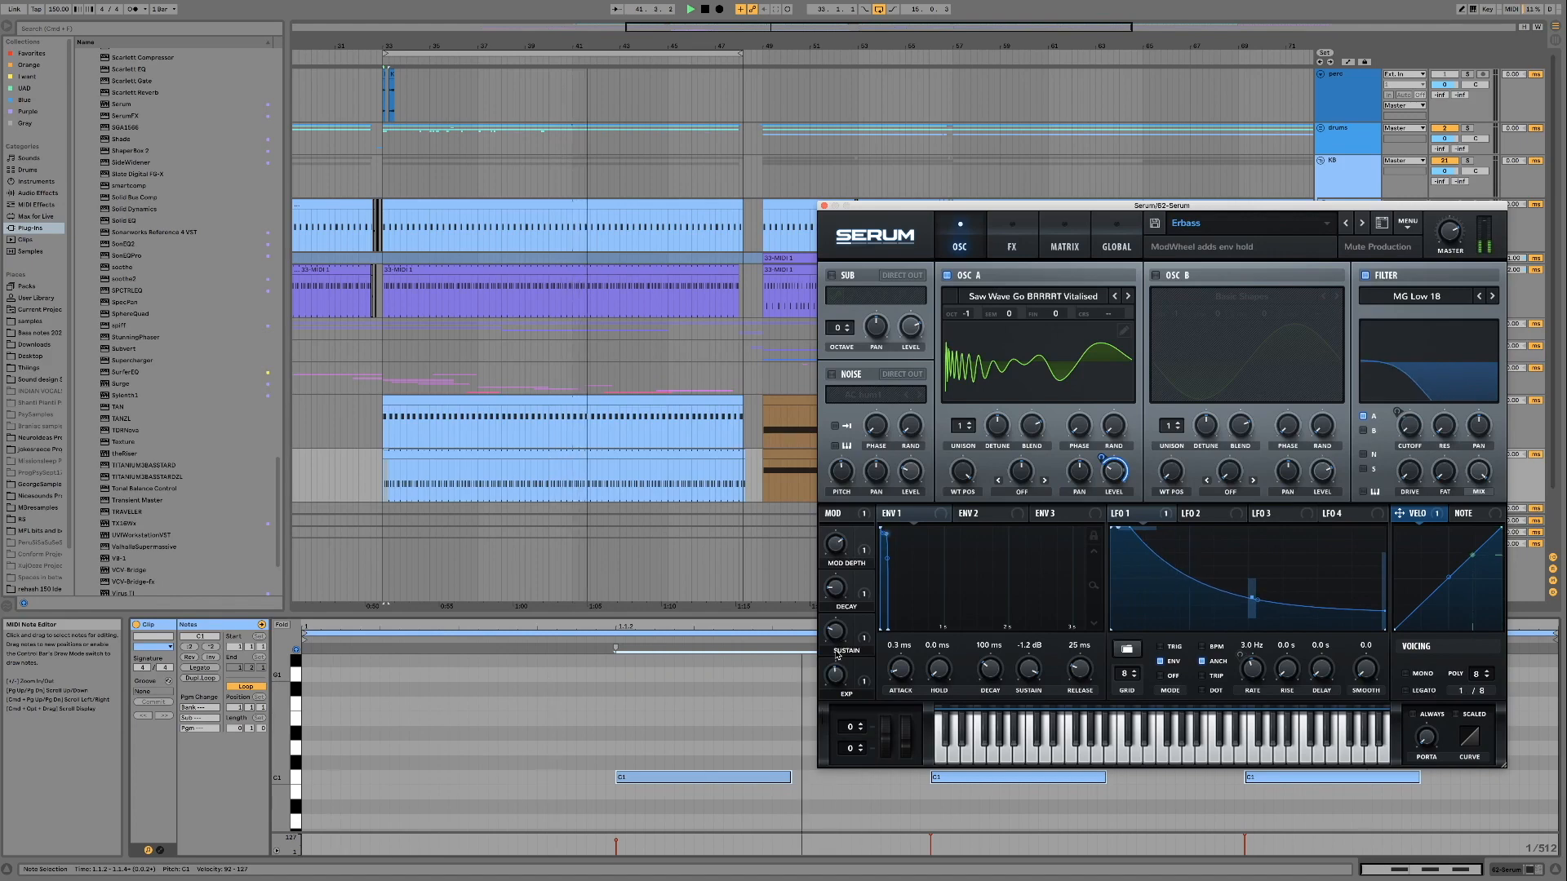
drag(839, 587, 832, 538)
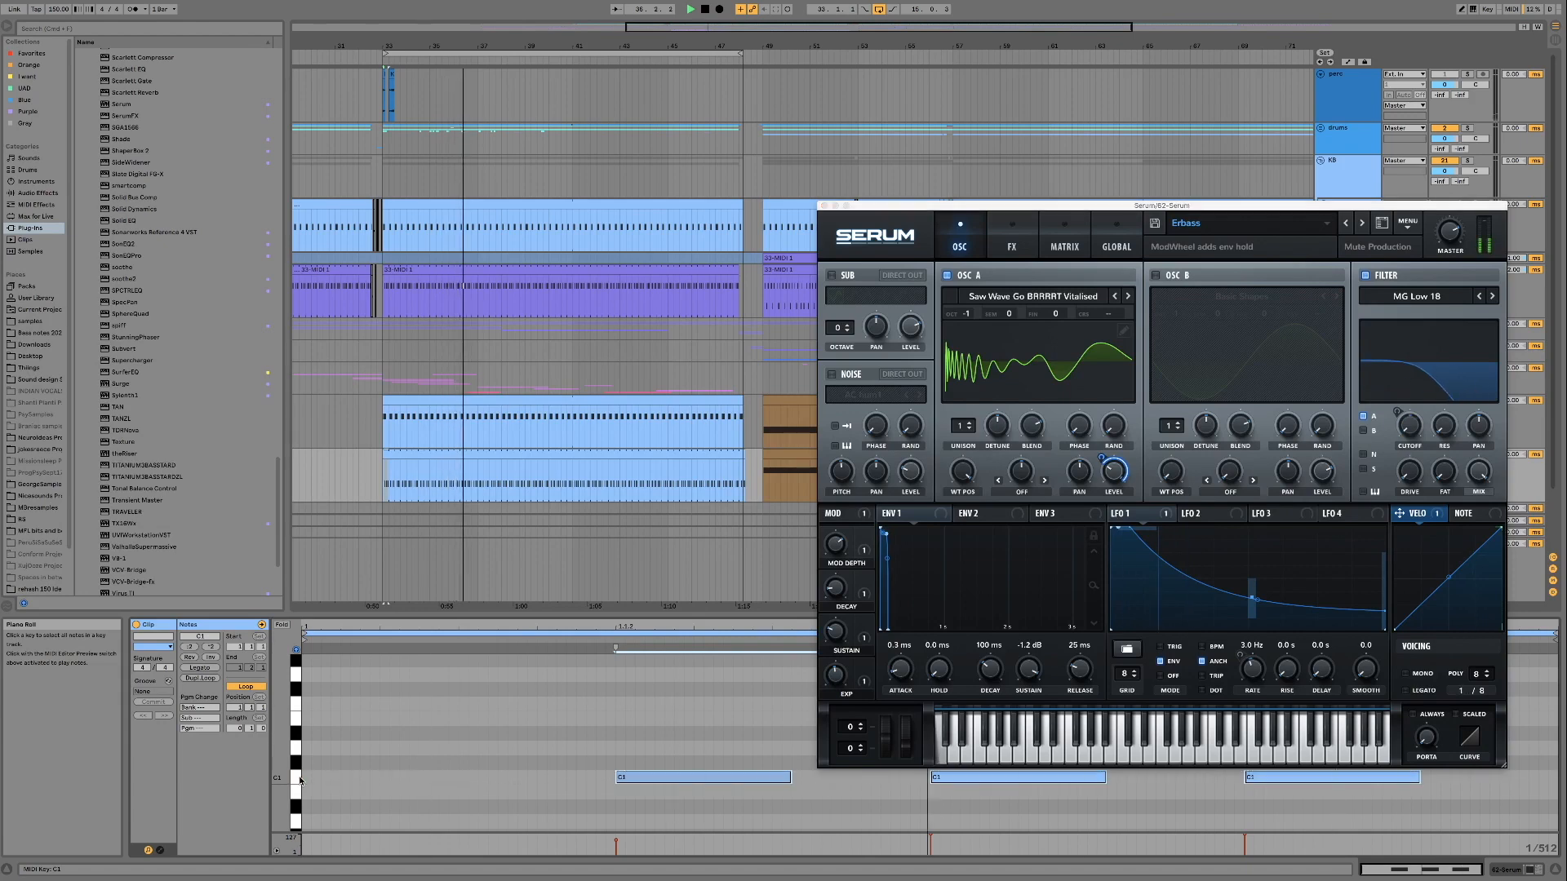
Audition the looped bass with its notes transposed down to A0 and up to D#1, return them to C1, and stop playback
key(Down)
key(Down)
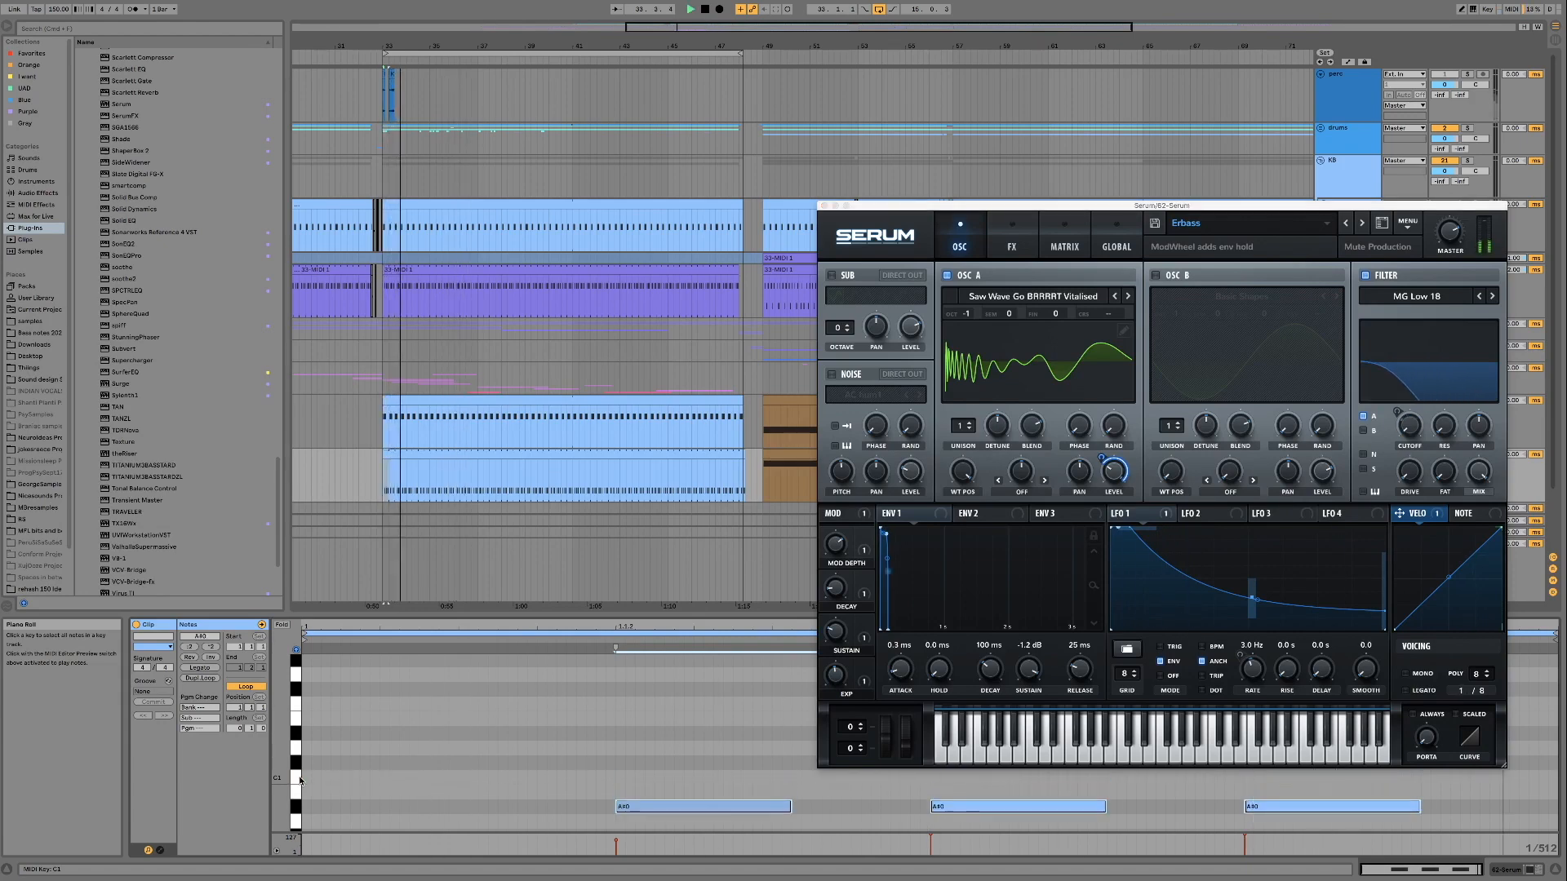
key(Down)
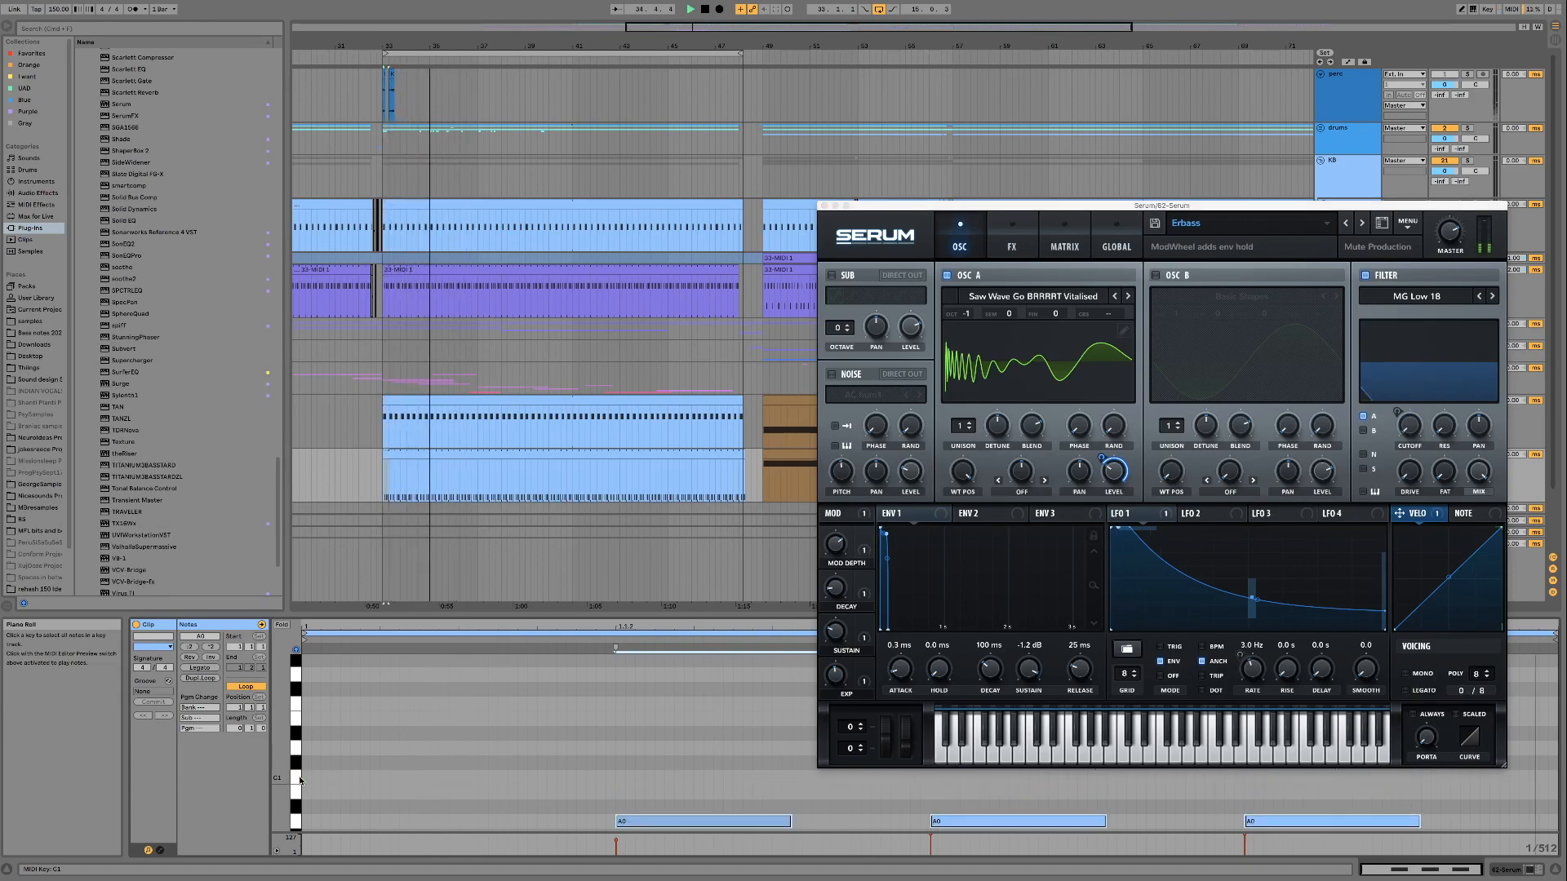
key(Up)
key(Up)
key(Up)
key(Up)
key(Up)
key(Up)
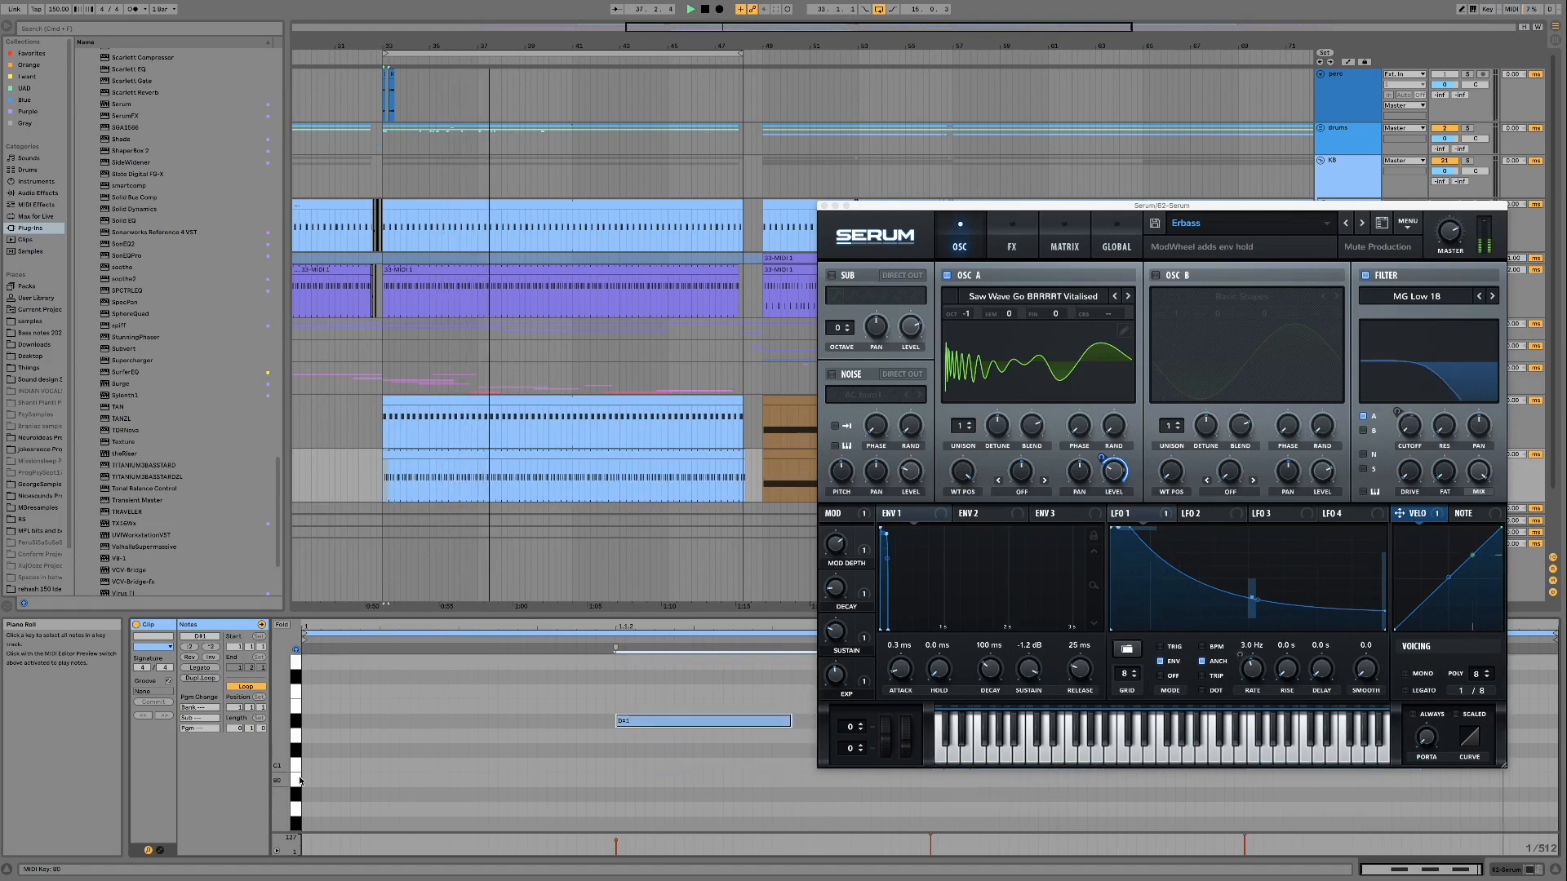
key(Up)
key(Up)
key(Down)
key(Down)
key(Down)
key(Down)
key(Down)
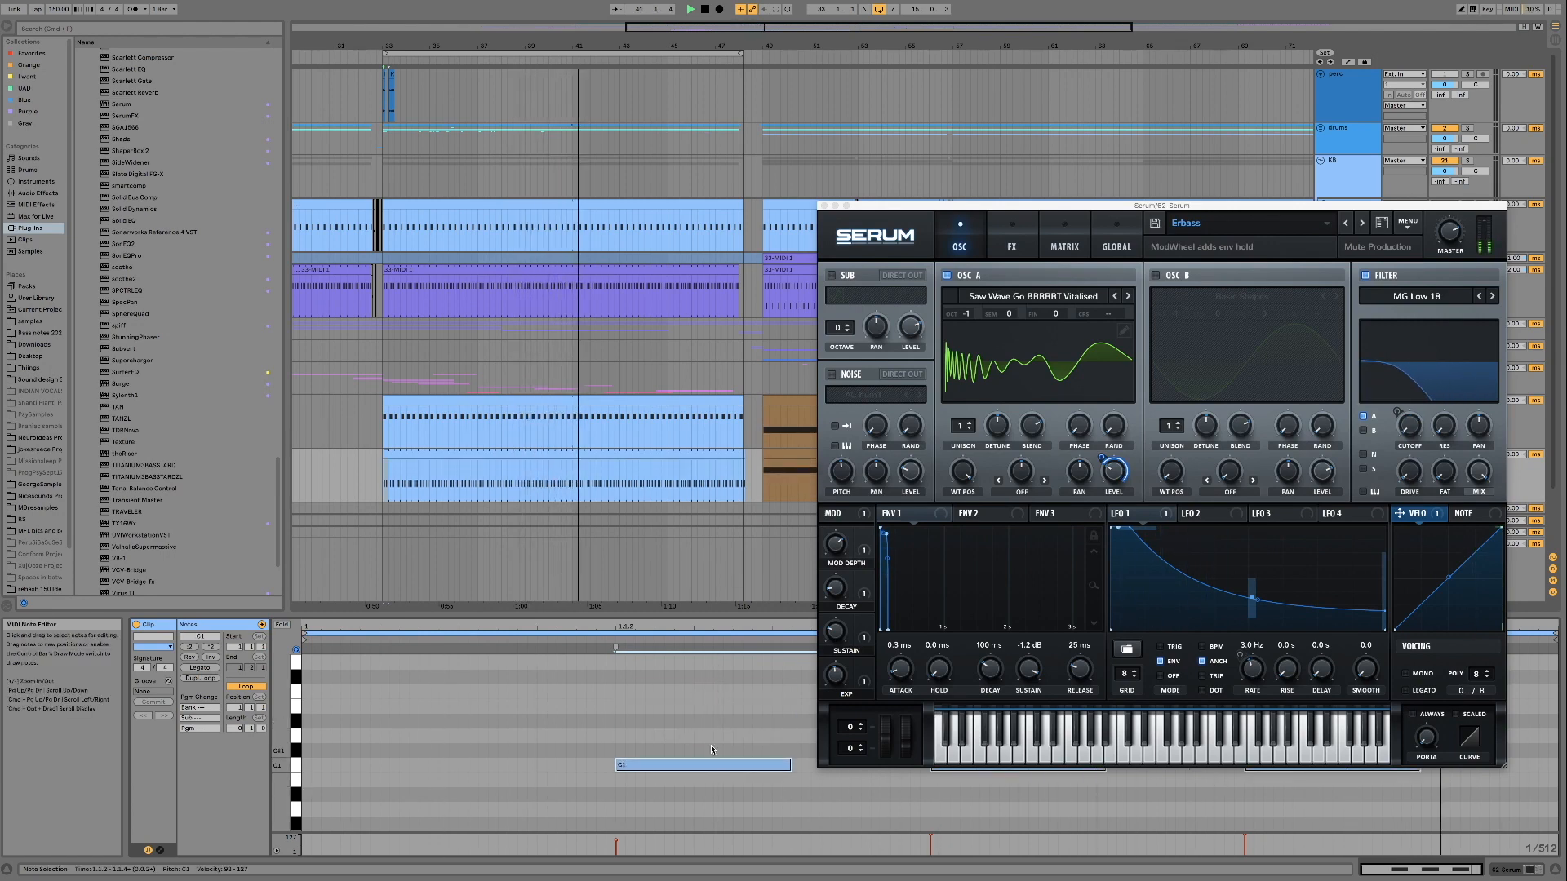
key(space)
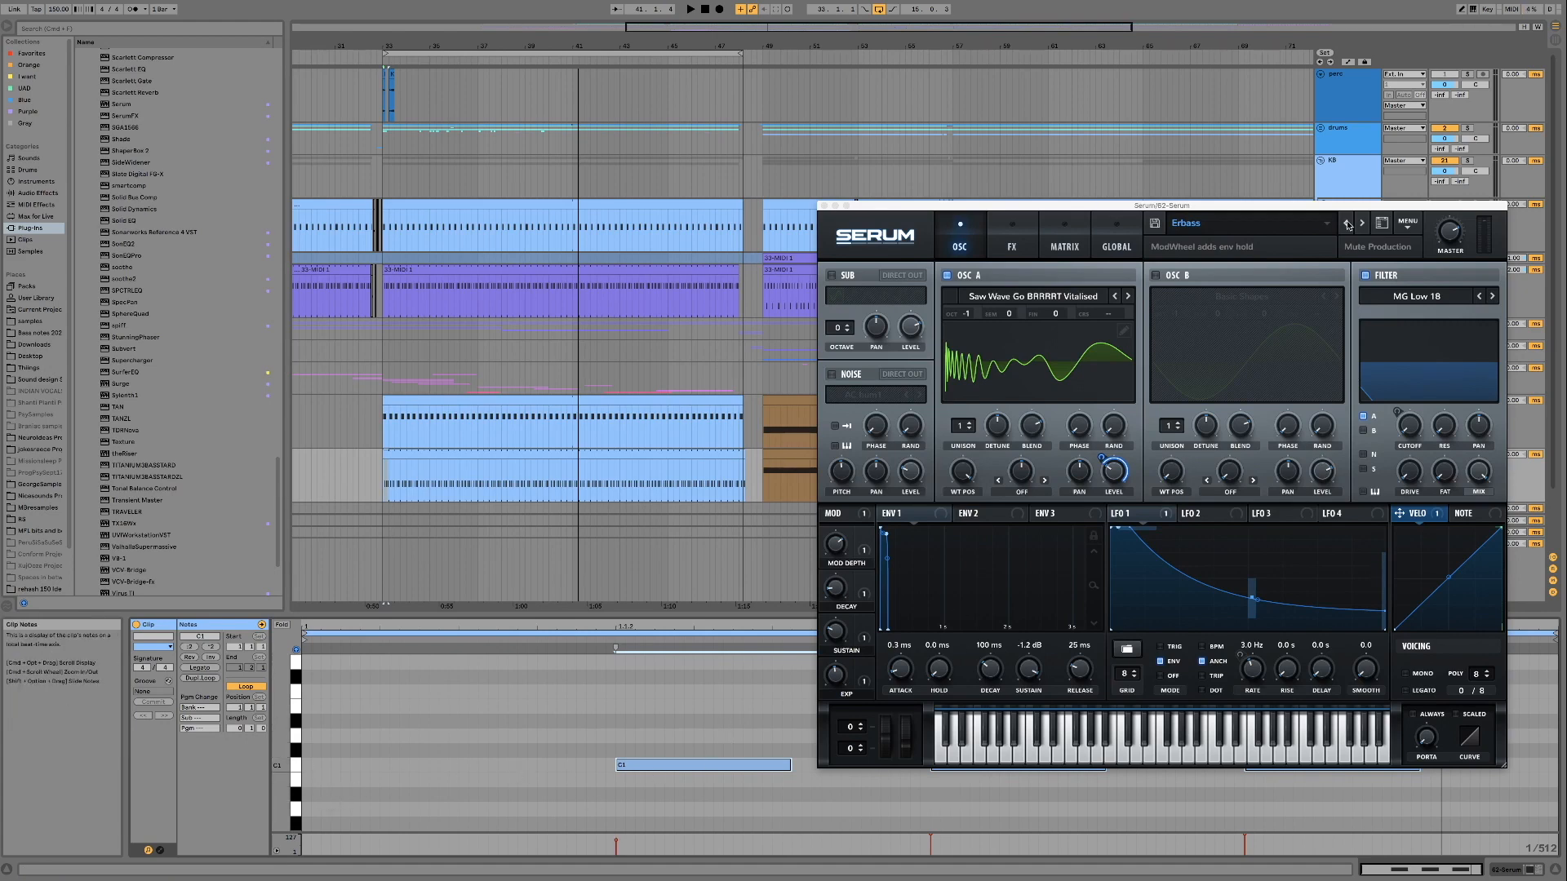
Browse the Bonus folder of the Mute Production Forest Psy pack in Serum's preset list
click(1238, 231)
mouse_move(1240, 248)
mouse_move(1125, 261)
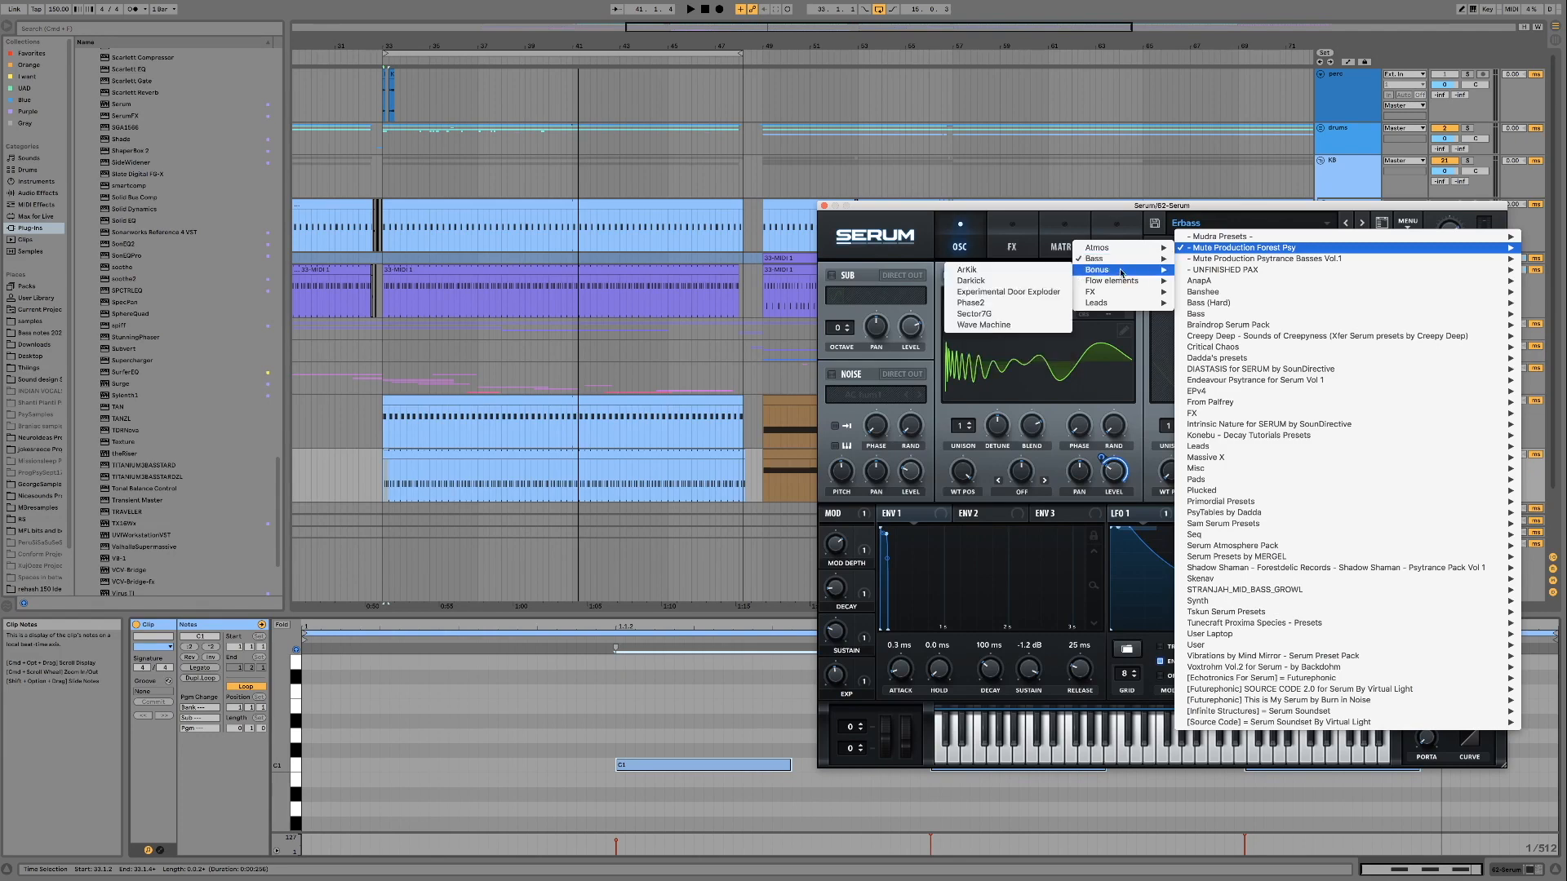
click(989, 216)
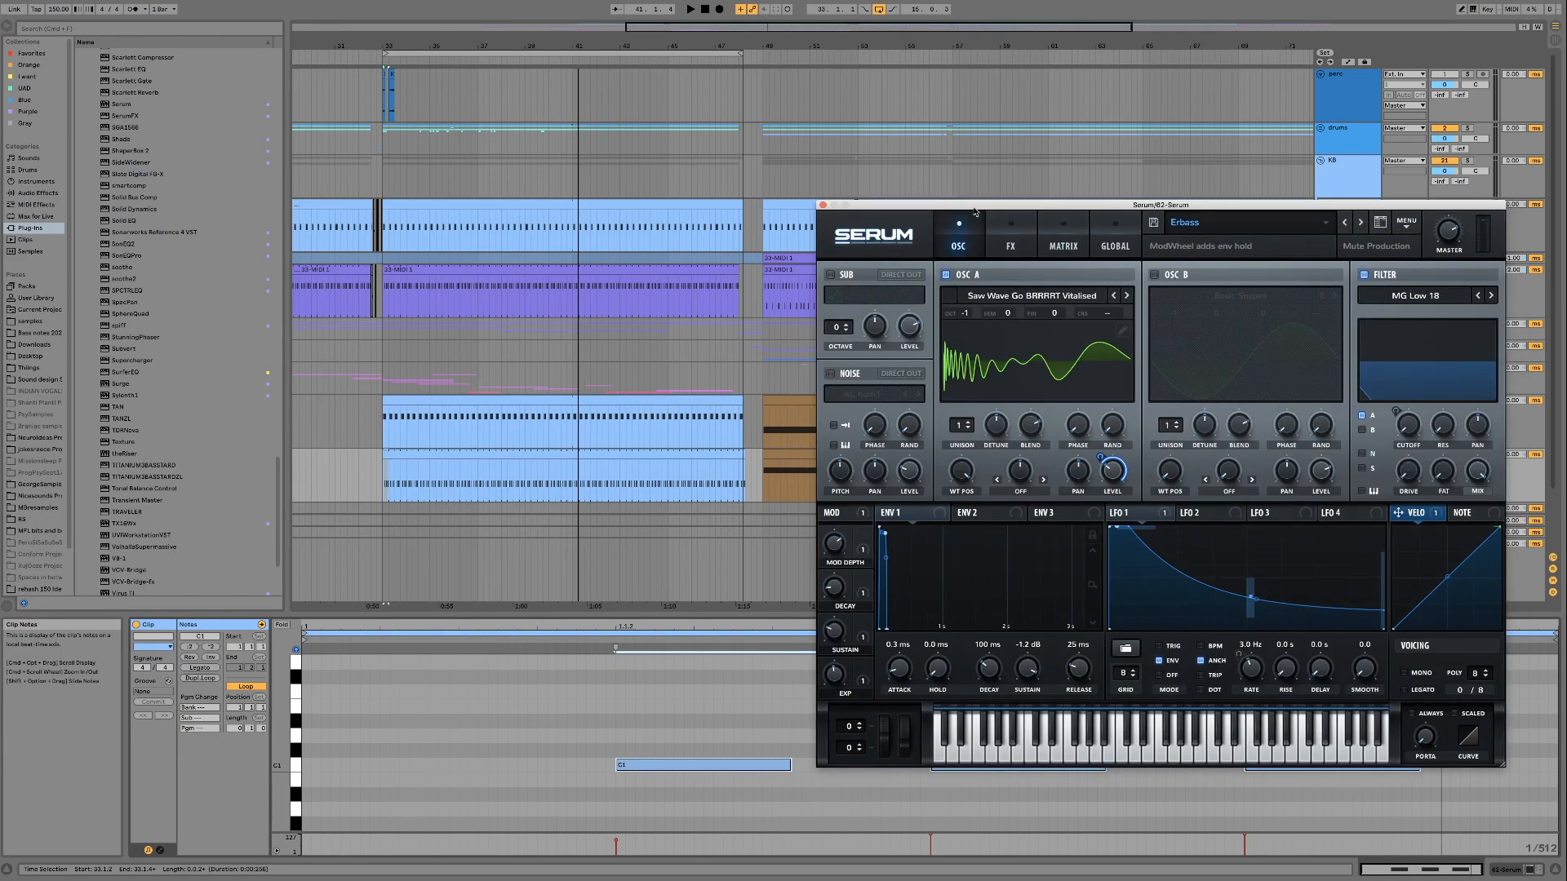
Put a new Serum instance on the empty 63 MIDI track and load the Wave Machine preset from the Bonus folder
click(822, 205)
click(1362, 458)
scroll(1353, 440, down, 3)
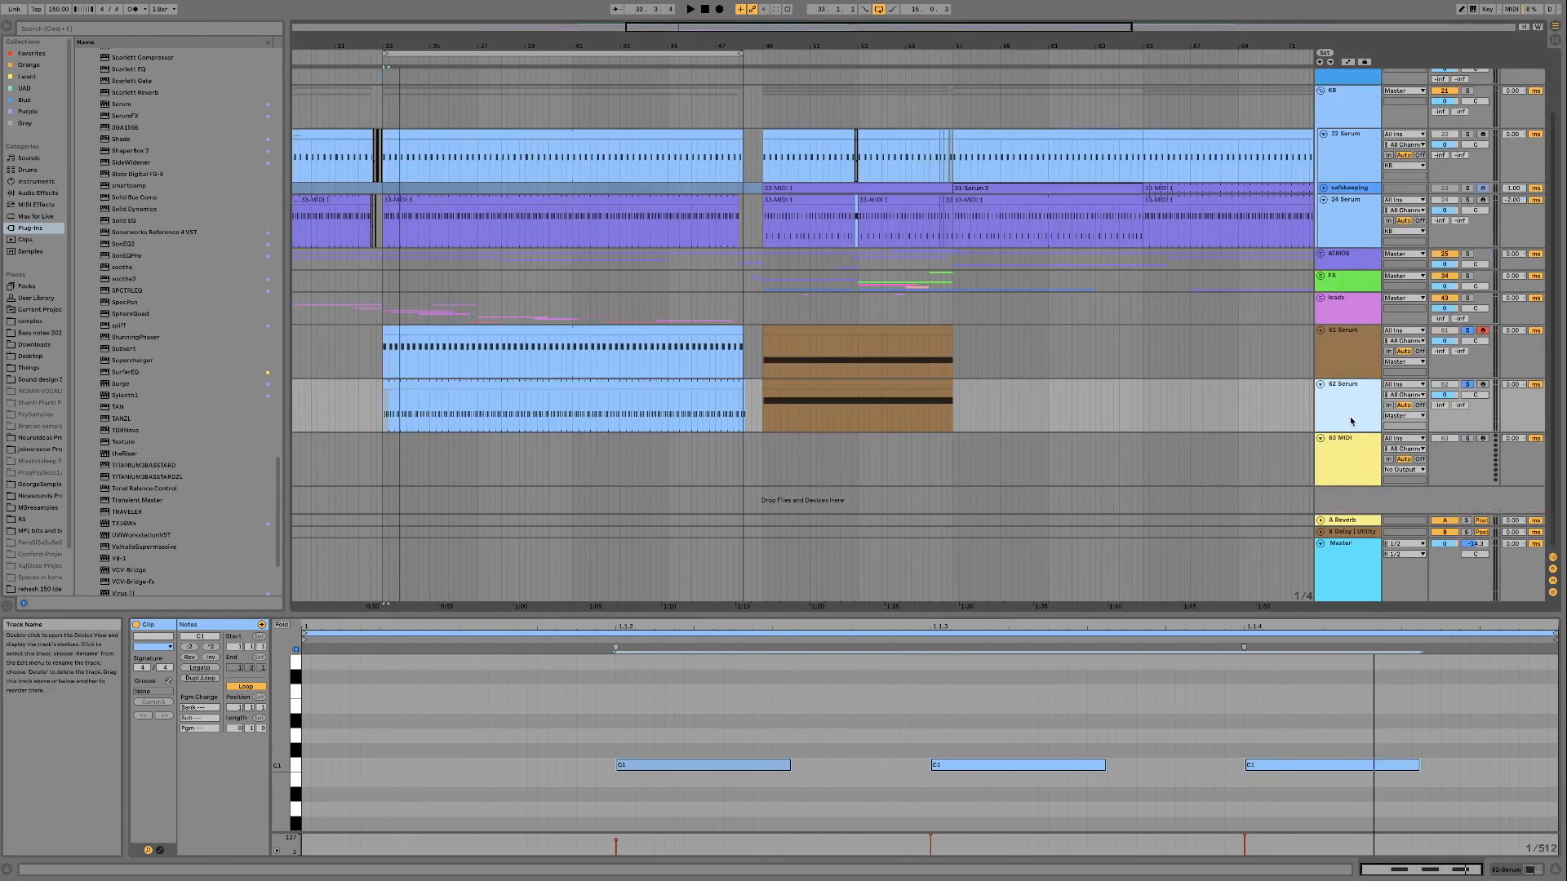
click(1350, 474)
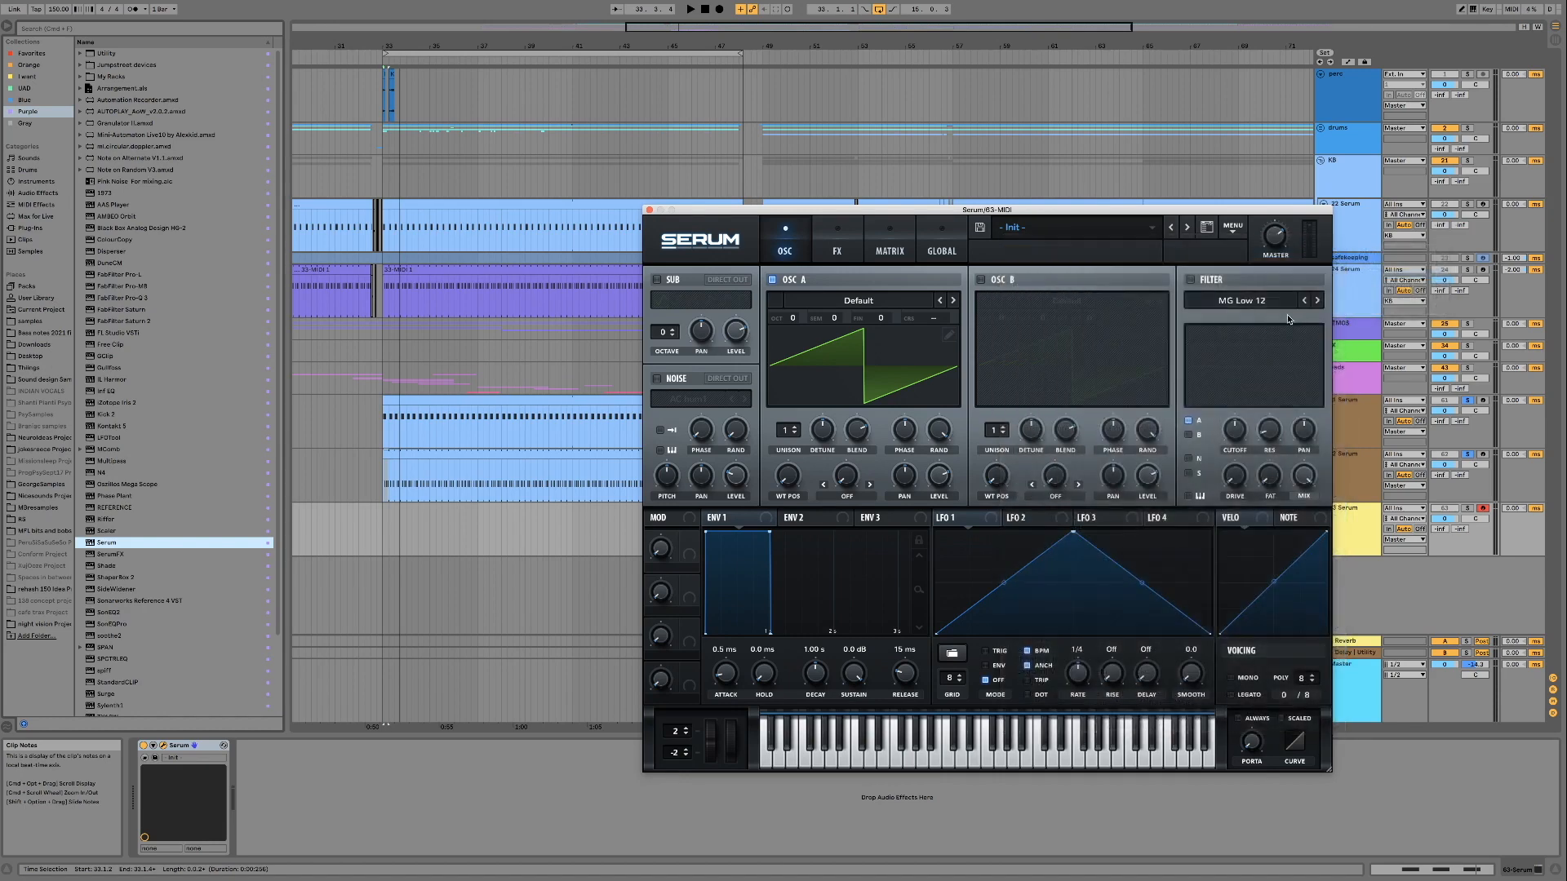
click(1263, 330)
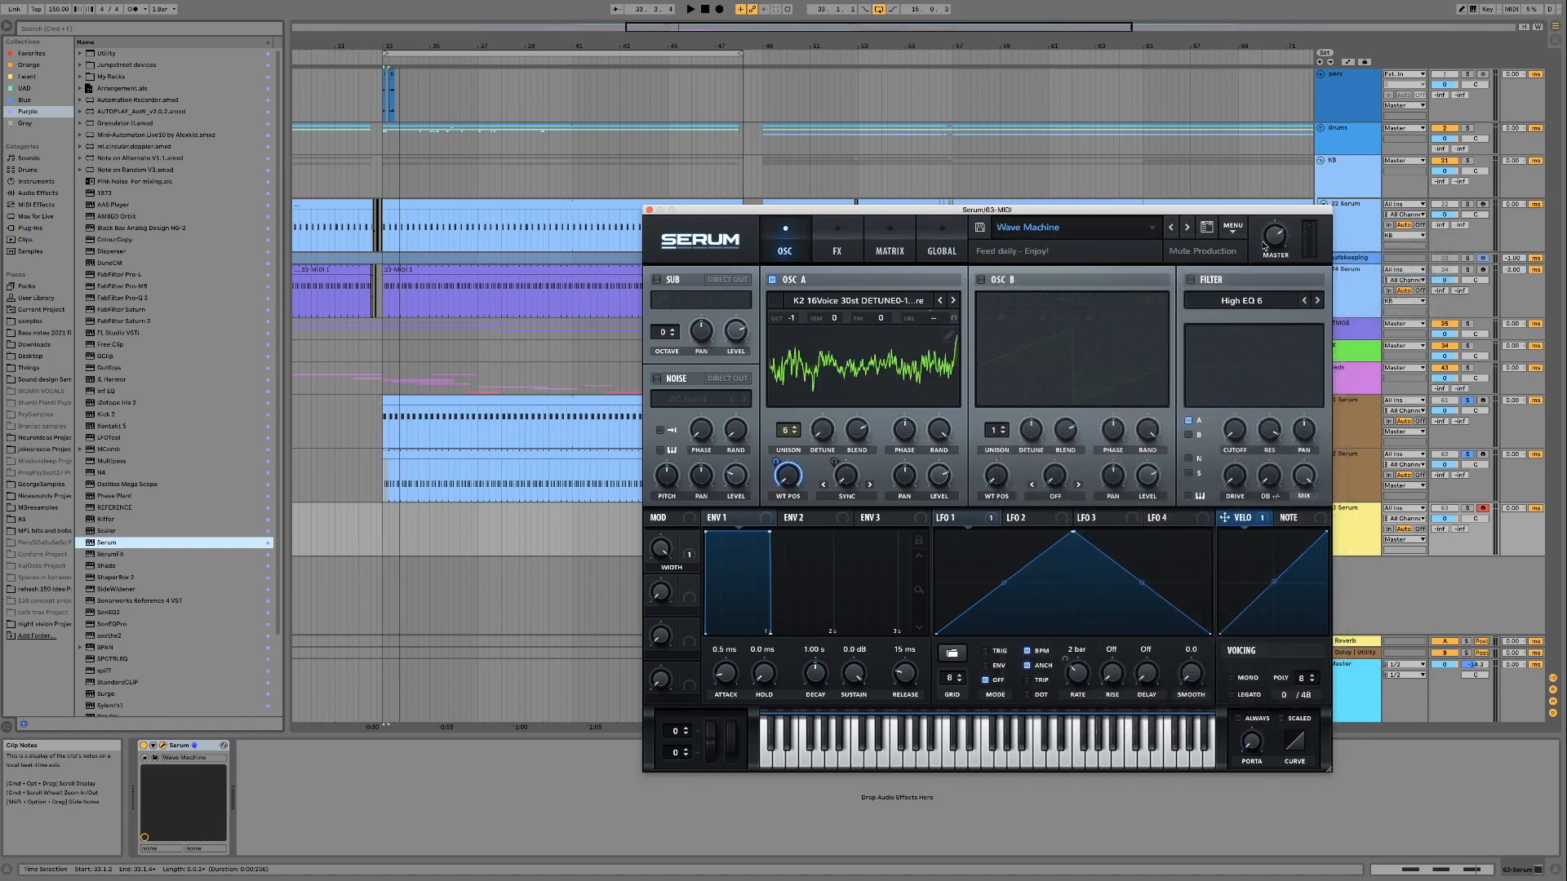
mouse_move(1275, 260)
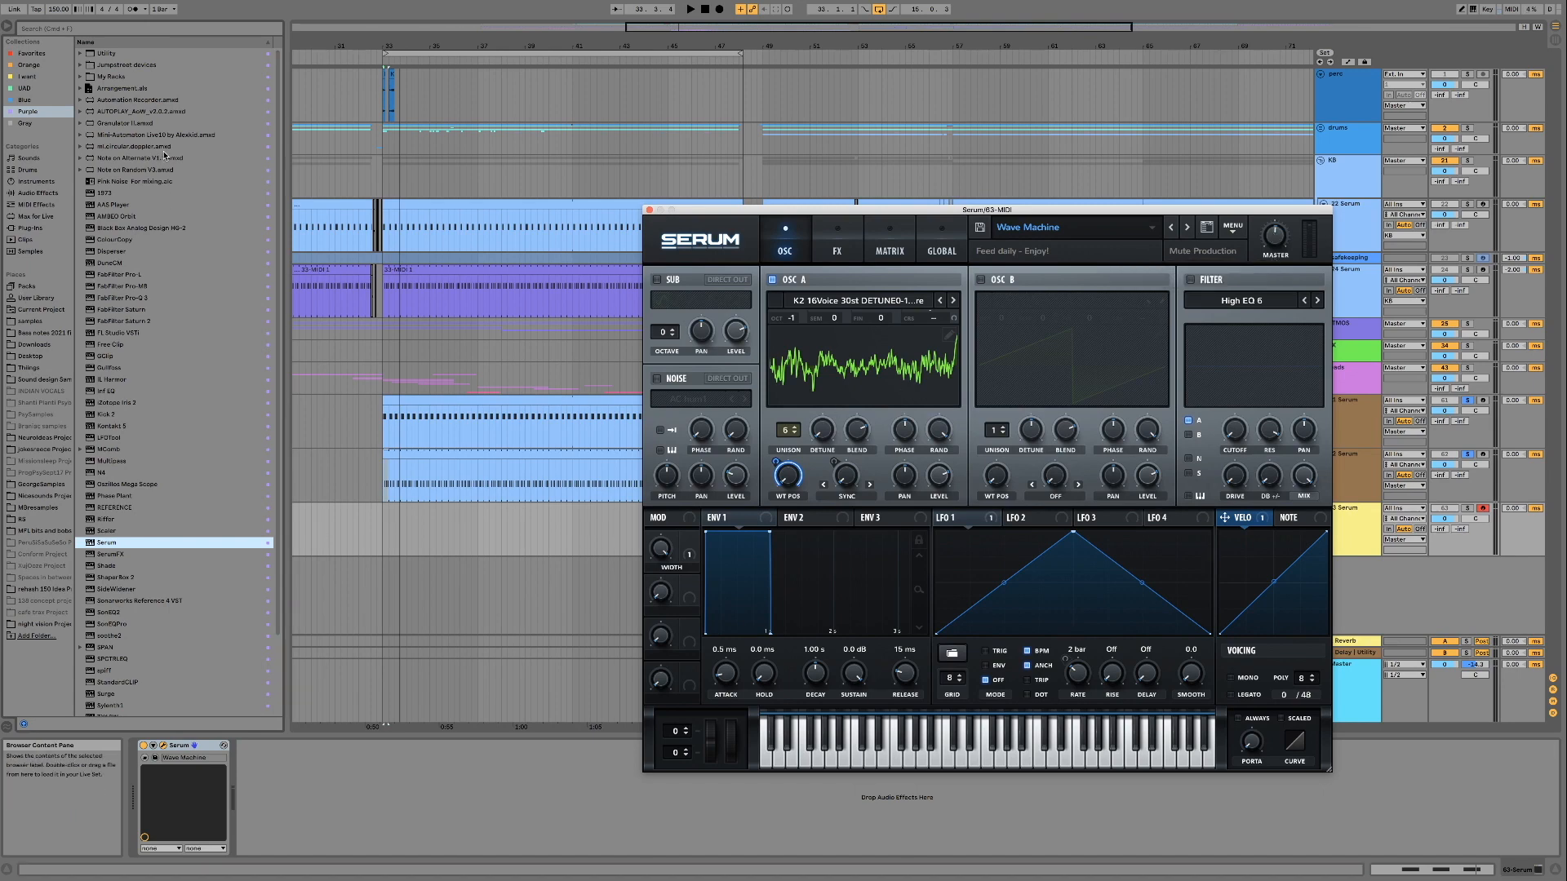
Insert AUTOPLAY_AoW_v2.0.3 ahead of Serum and audition Wave Machine with the 61 Serum track soloed alongside
click(132, 111)
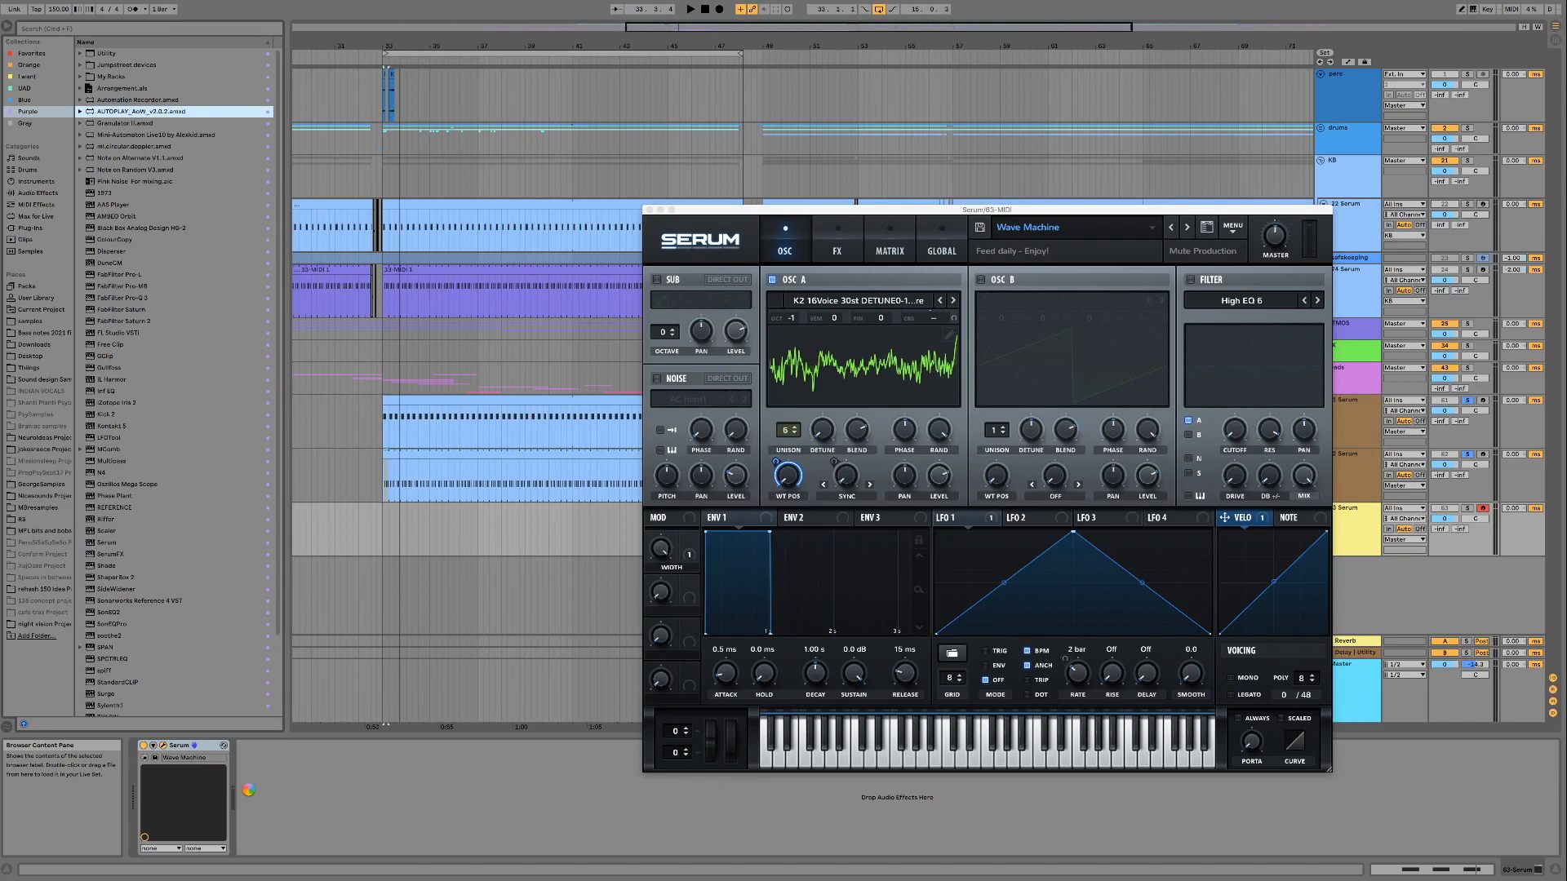
key(space)
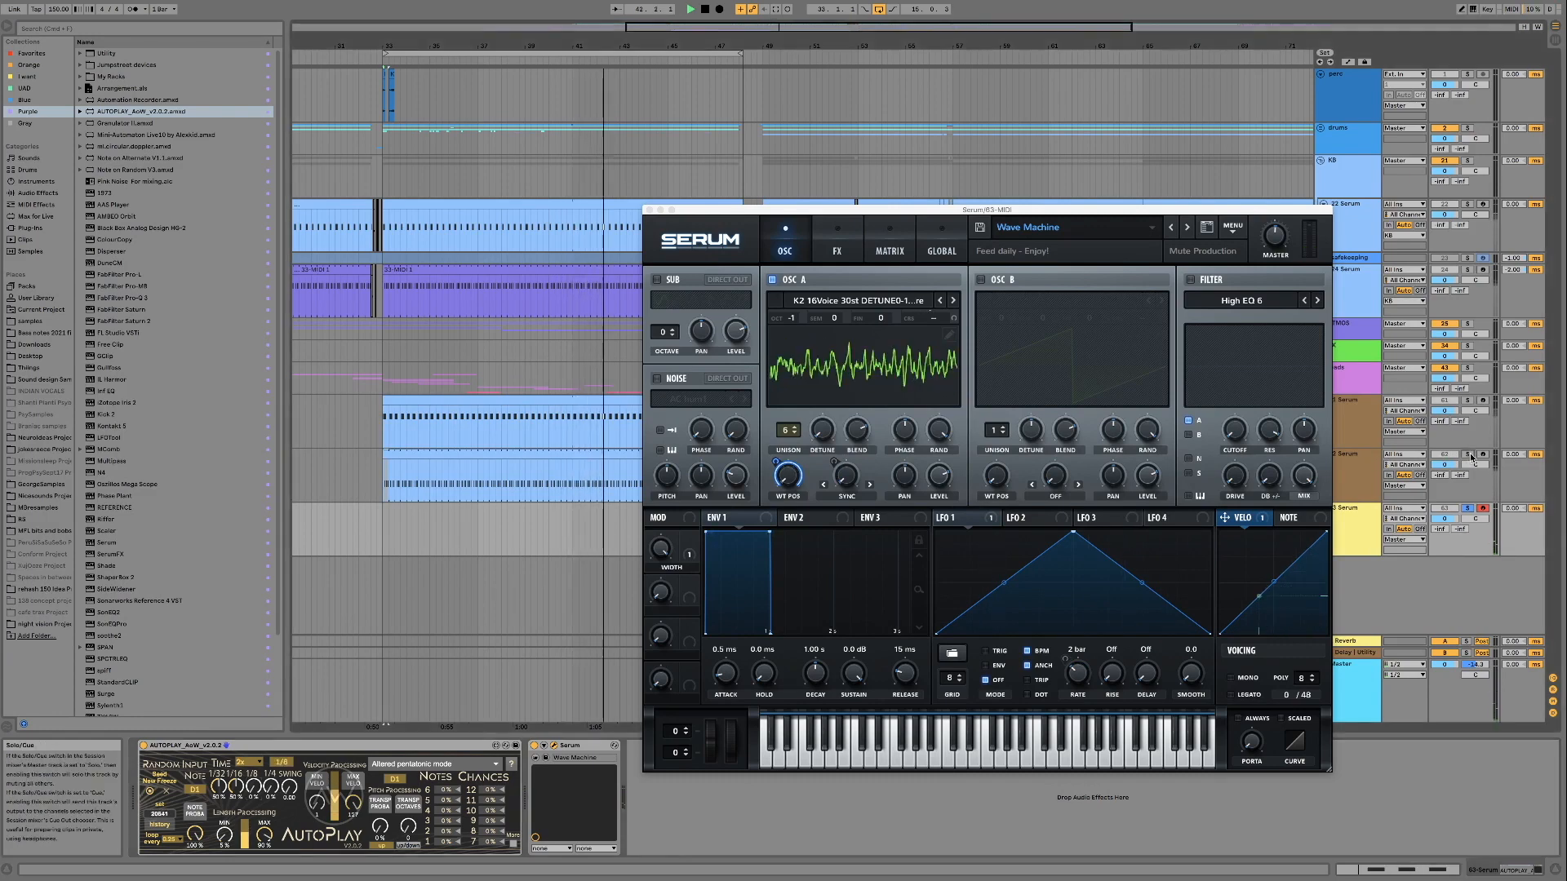
super+click(1468, 401)
key(space)
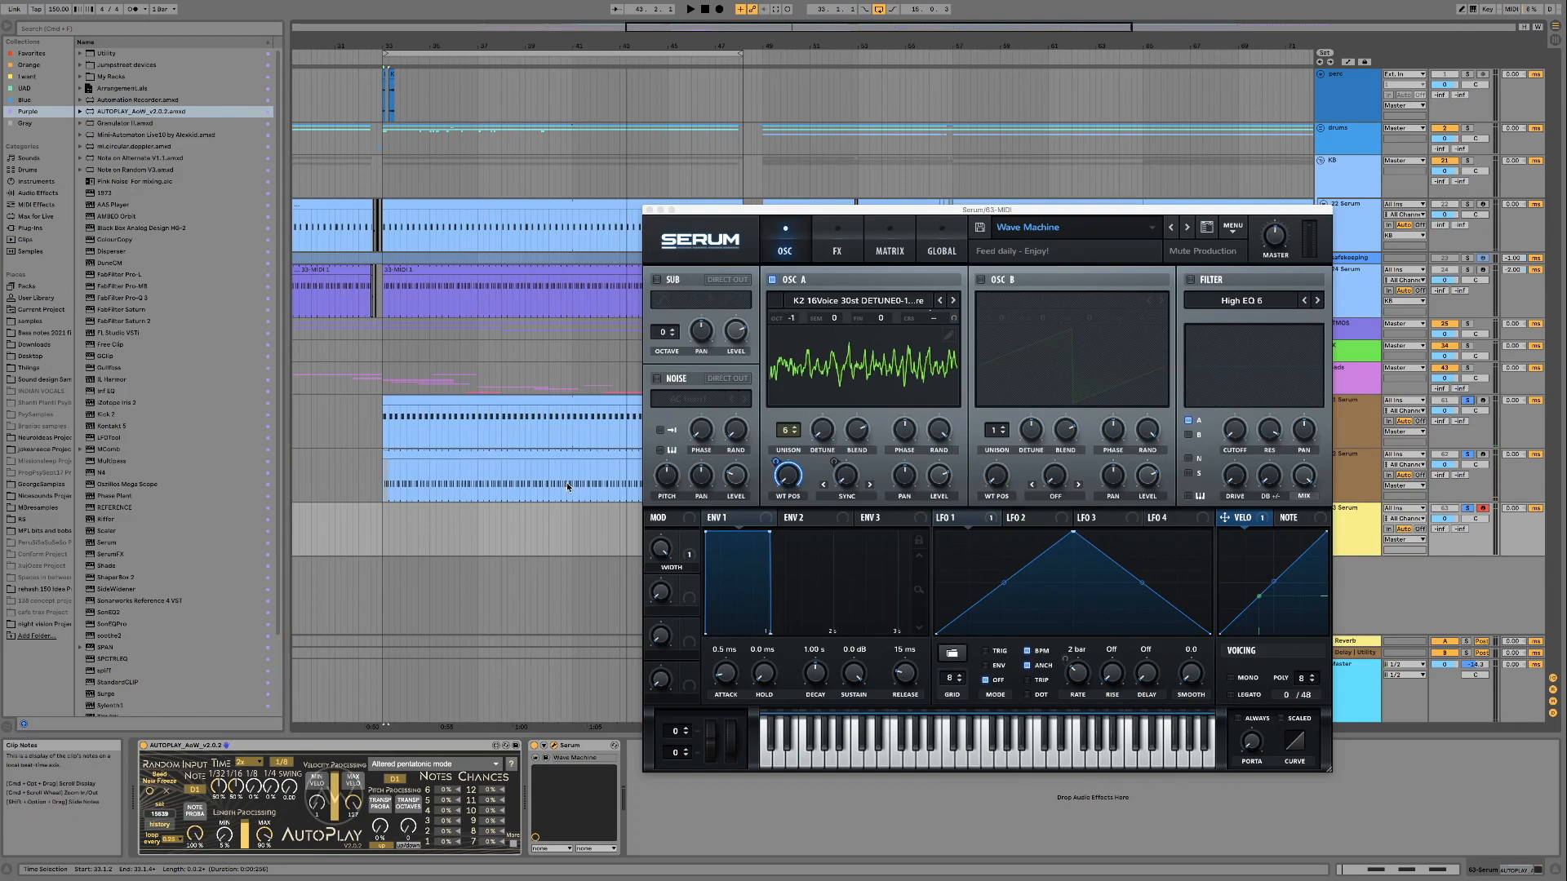
key(space)
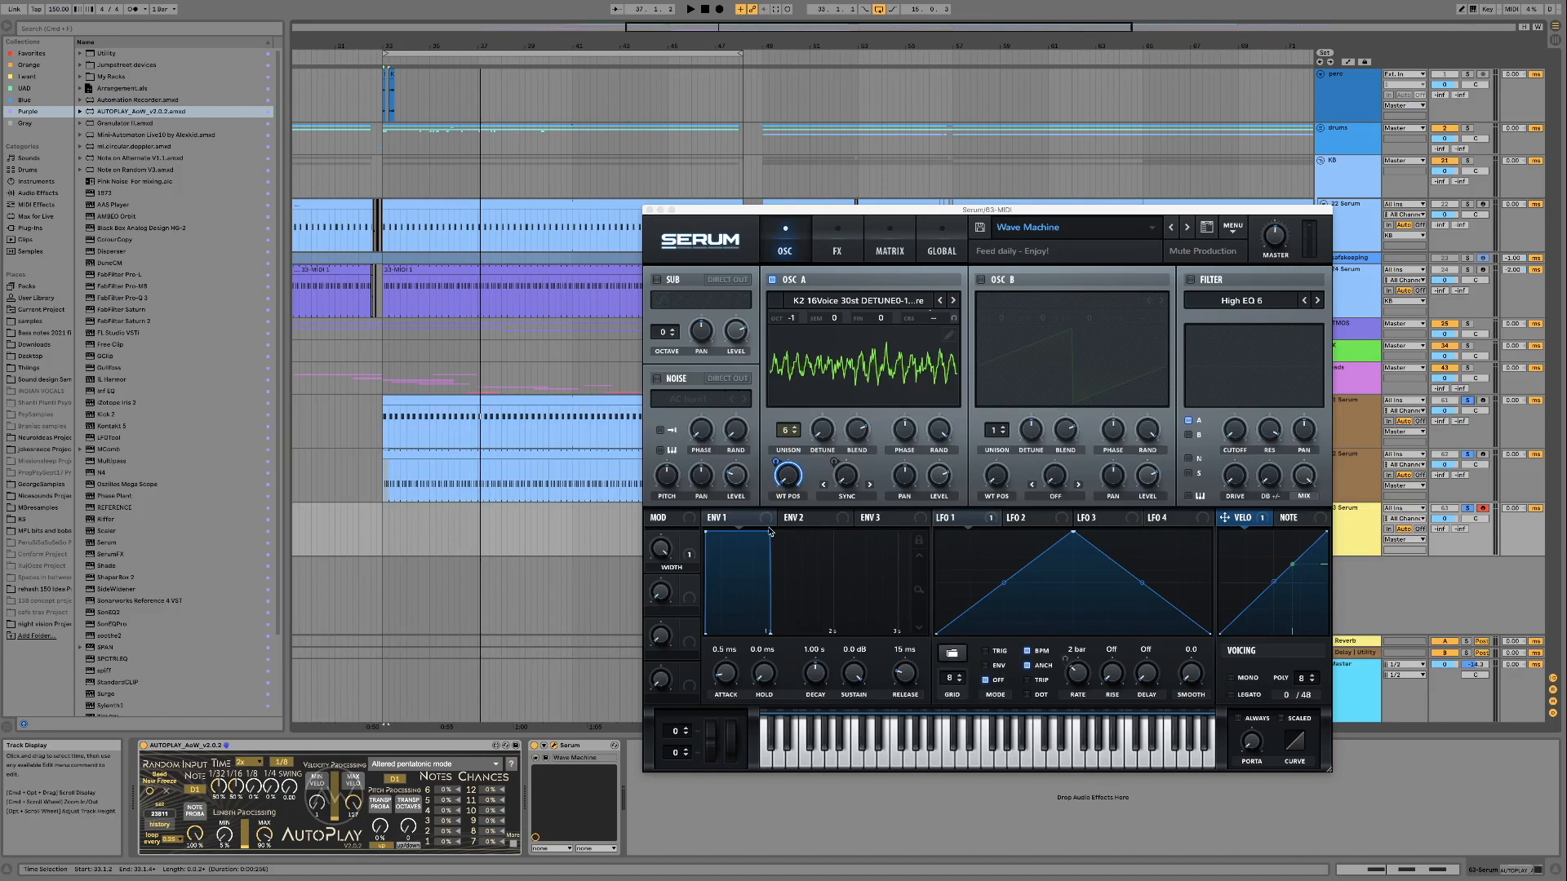
Load the Adaptive Lead preset from the Mute Production Forest Psy pack's Leads folder and play the loop
click(1047, 232)
mouse_move(1070, 252)
mouse_move(1368, 276)
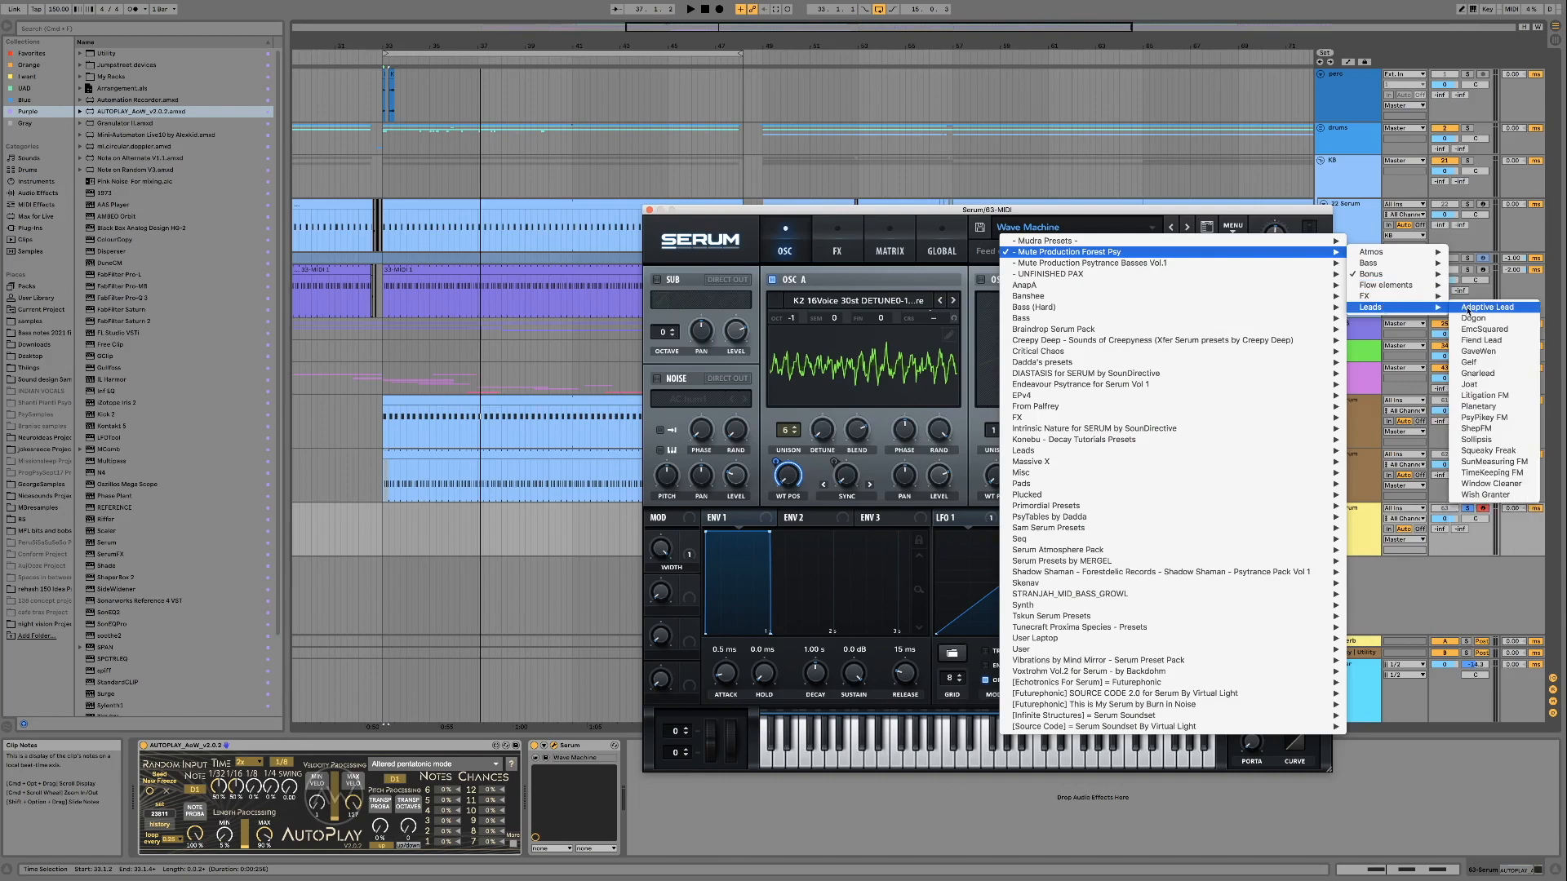
click(1482, 308)
click(1189, 465)
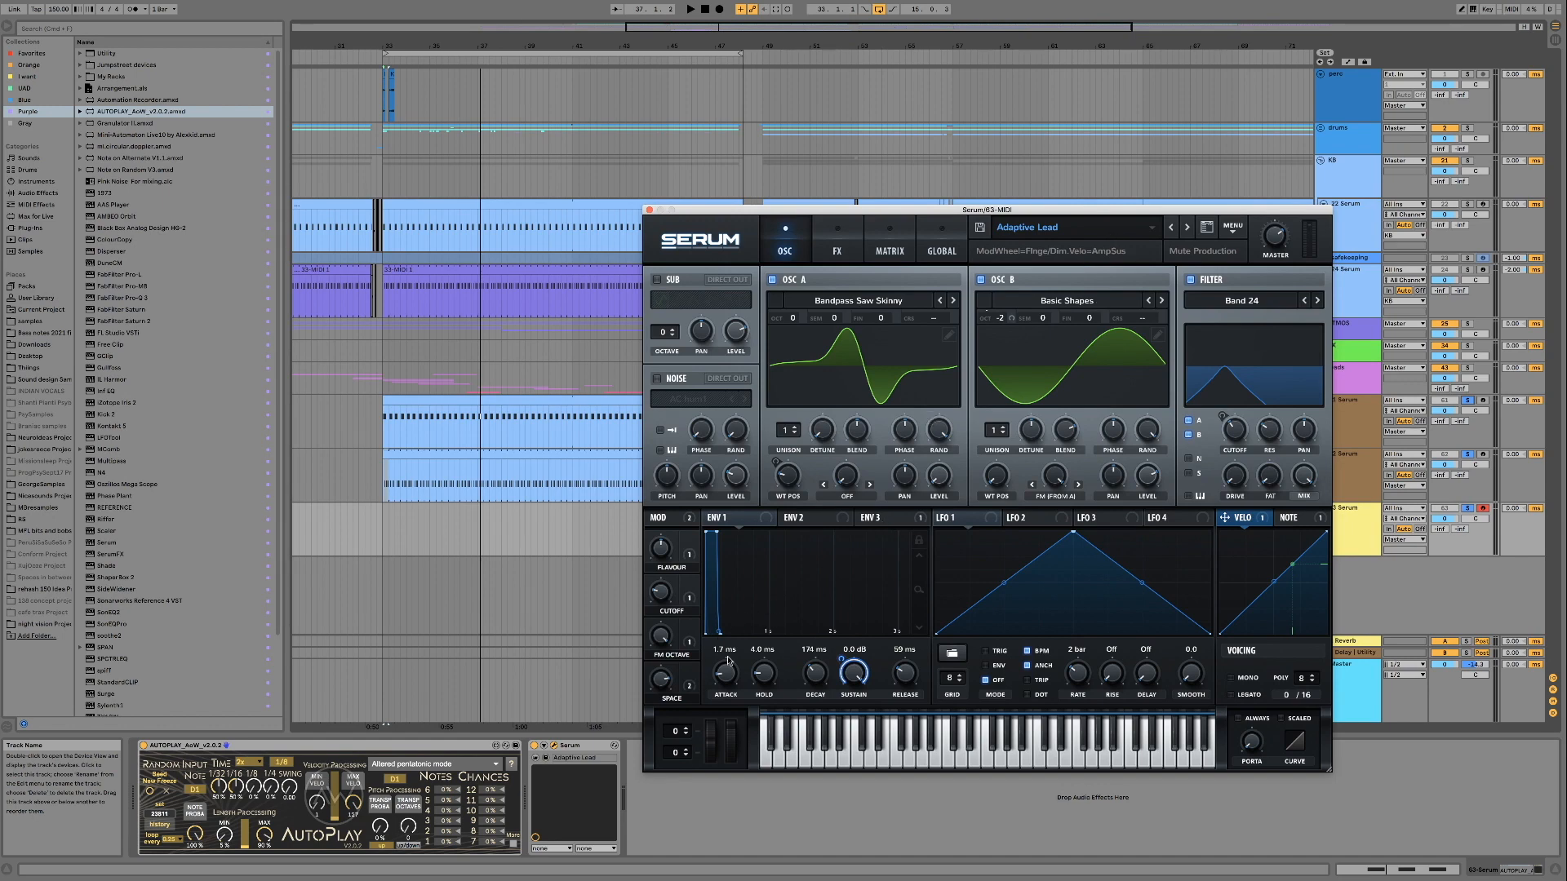
key(space)
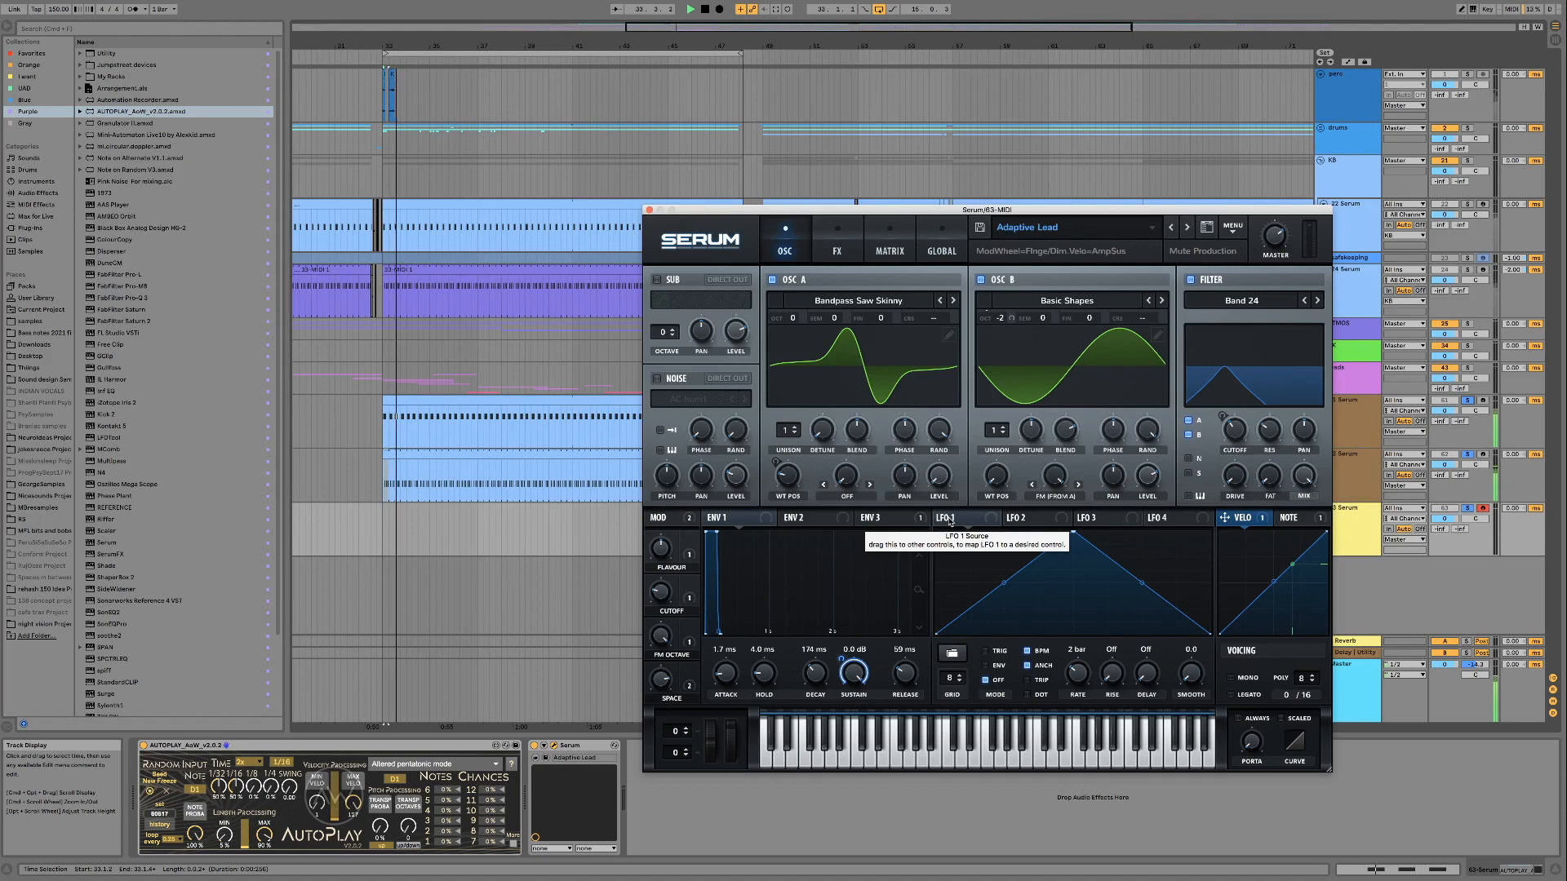
Audition the Adaptive Lead preset's Cutoff macro while the loop plays
mouse_move(665, 581)
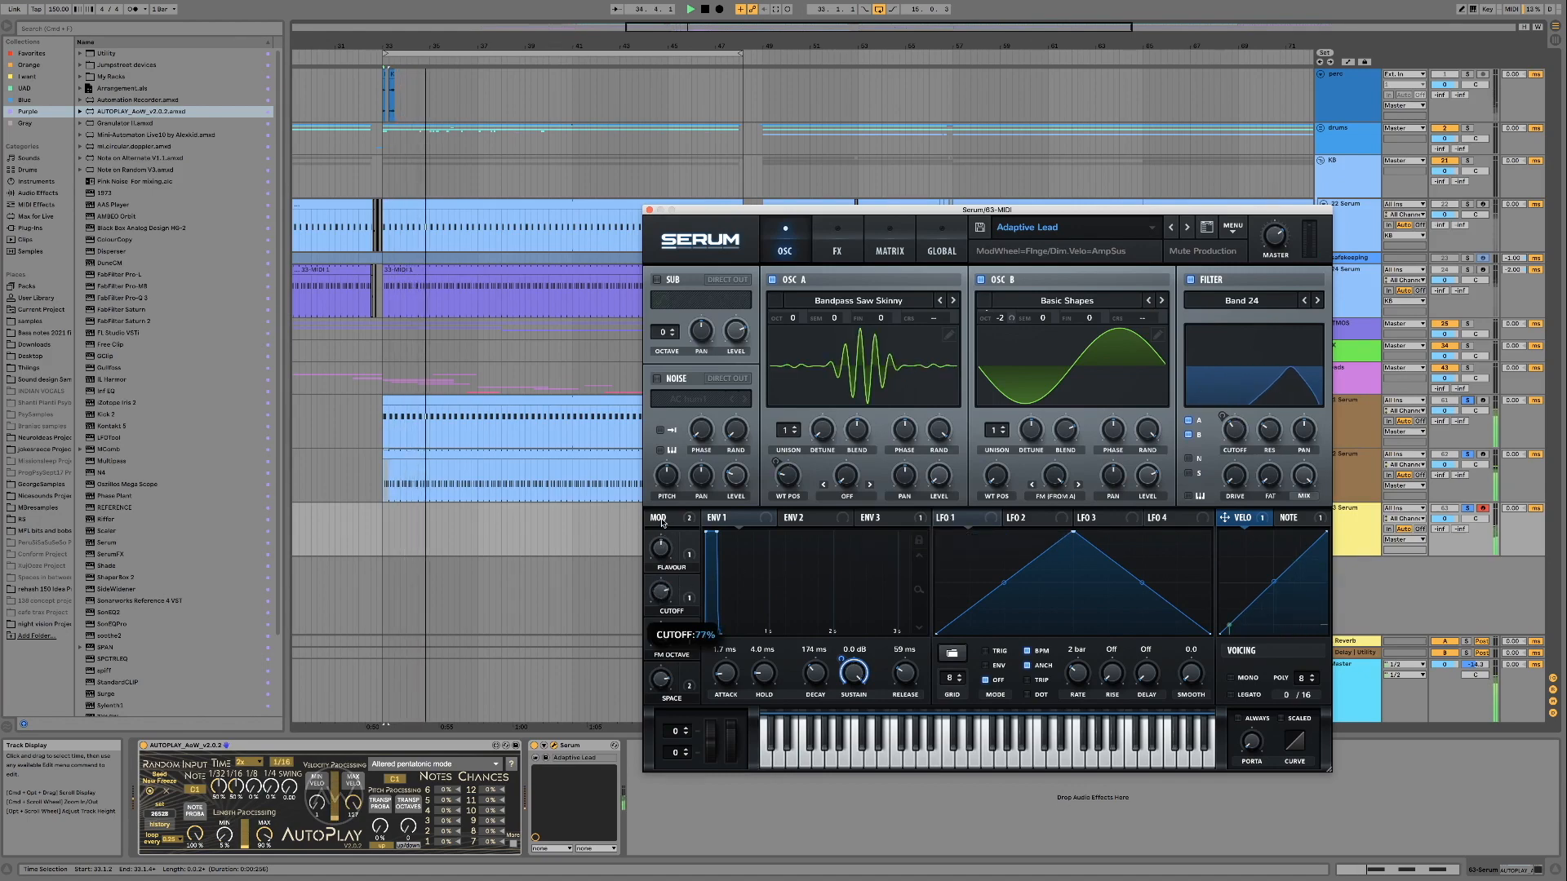
mouse_move(665, 581)
mouse_down()
mouse_move(661, 532)
mouse_move(661, 610)
mouse_up()
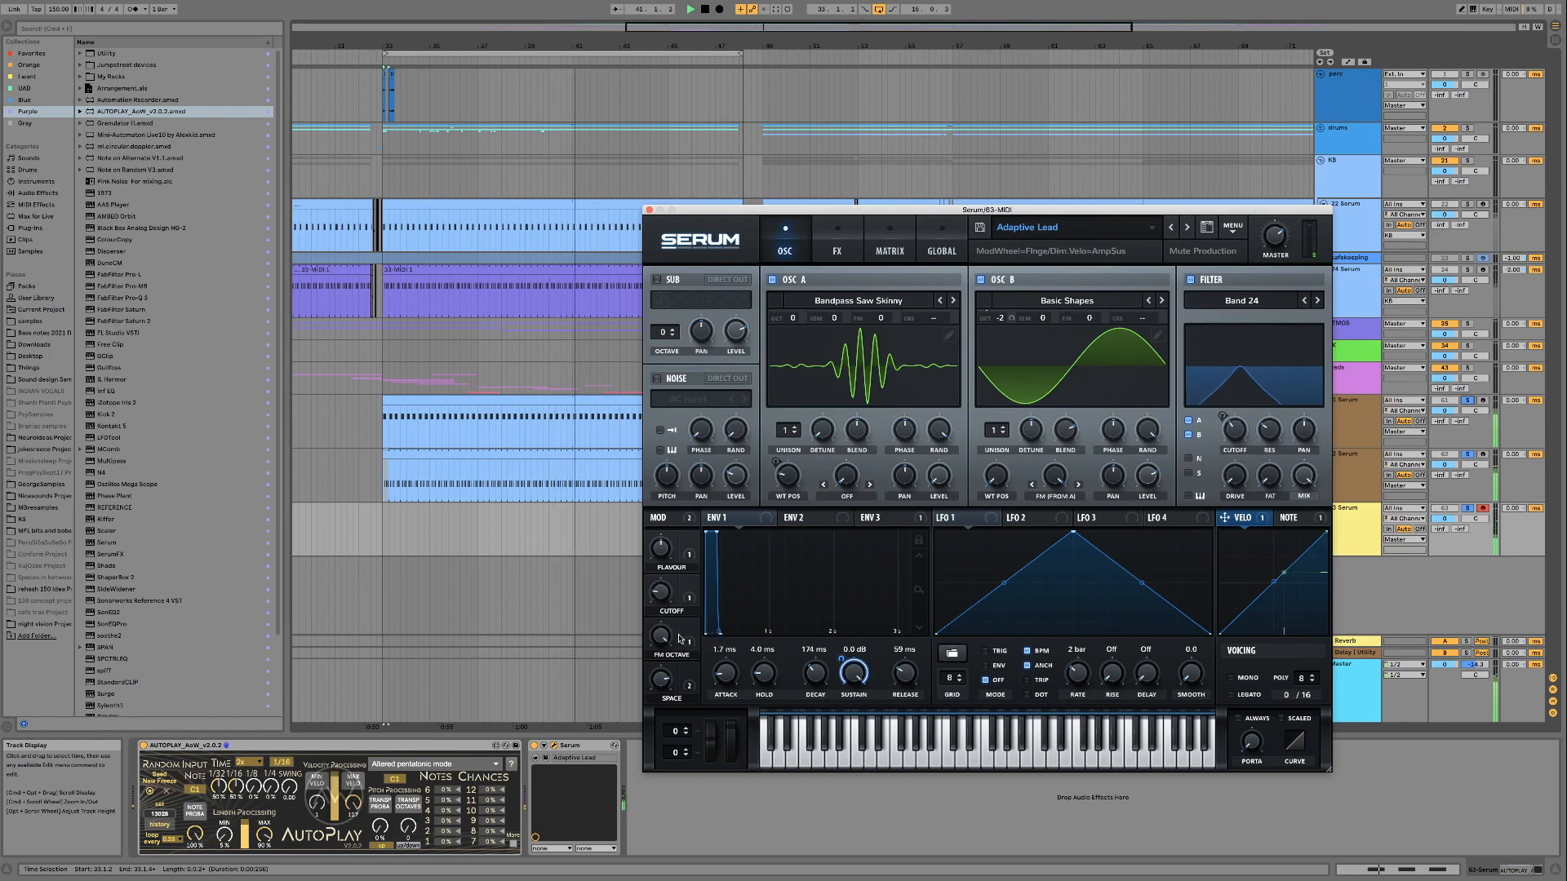
drag(671, 584, 661, 573)
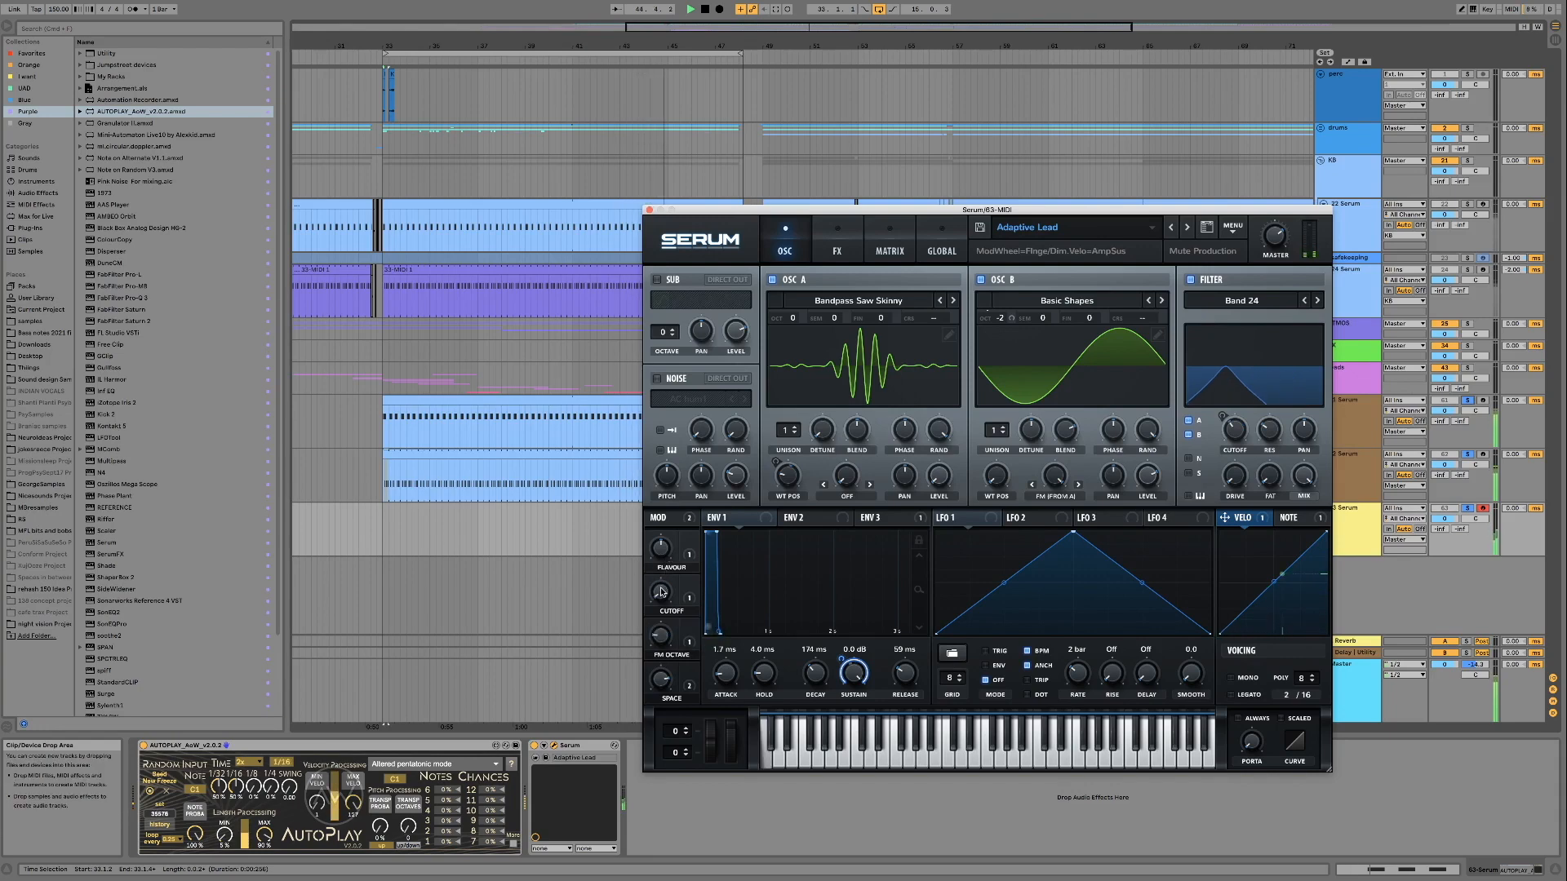
Load the Dogon preset and audition its Cutoff macro up to 100% and its BP/HP macro during playback
click(1186, 227)
click(1208, 466)
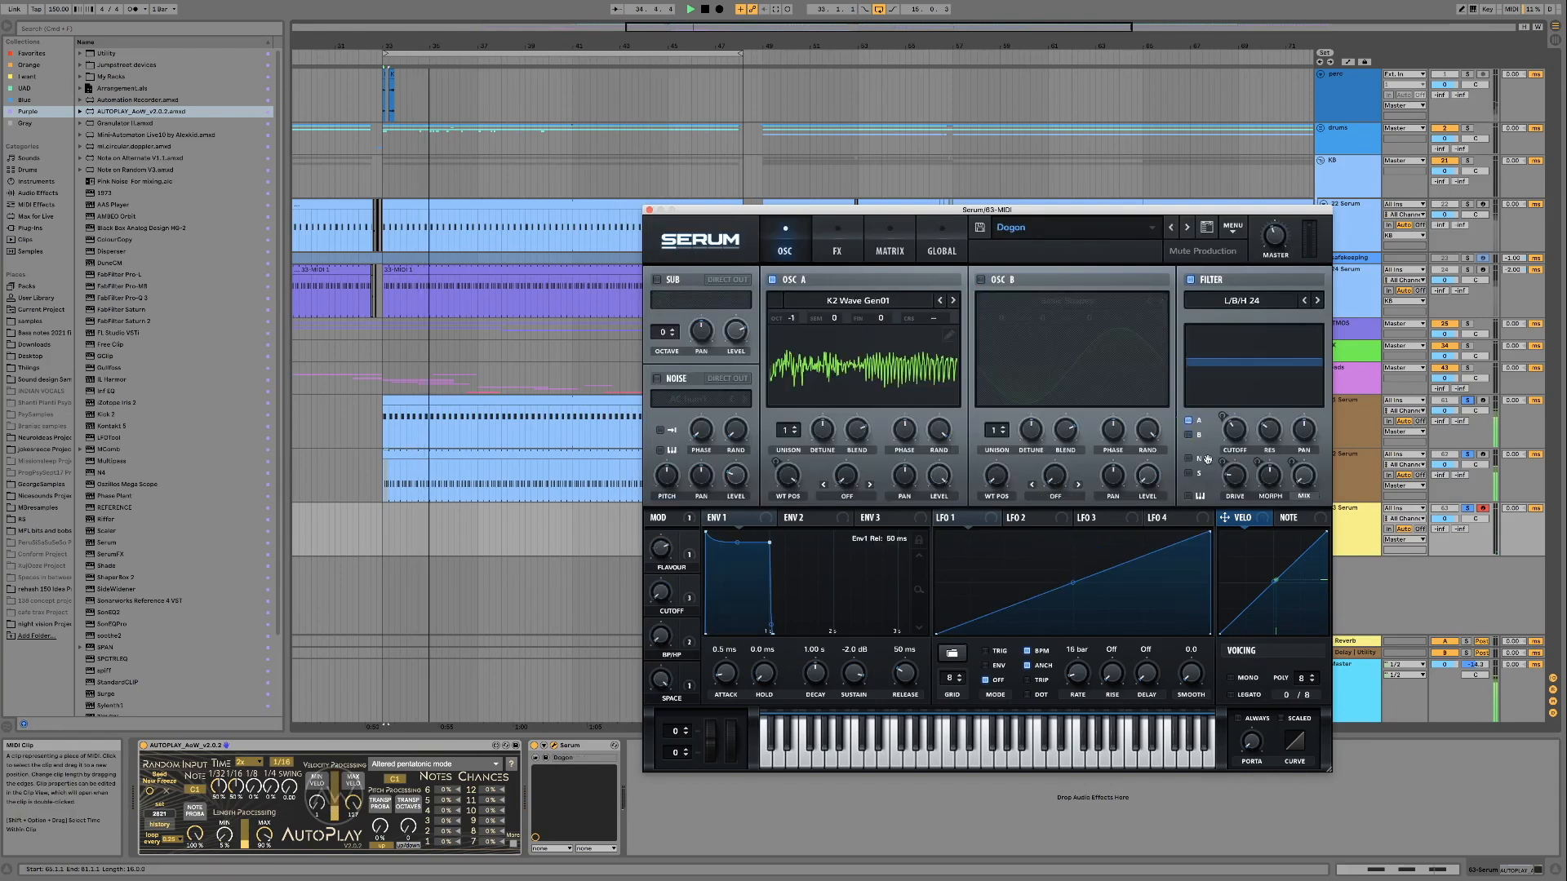
drag(665, 595, 665, 449)
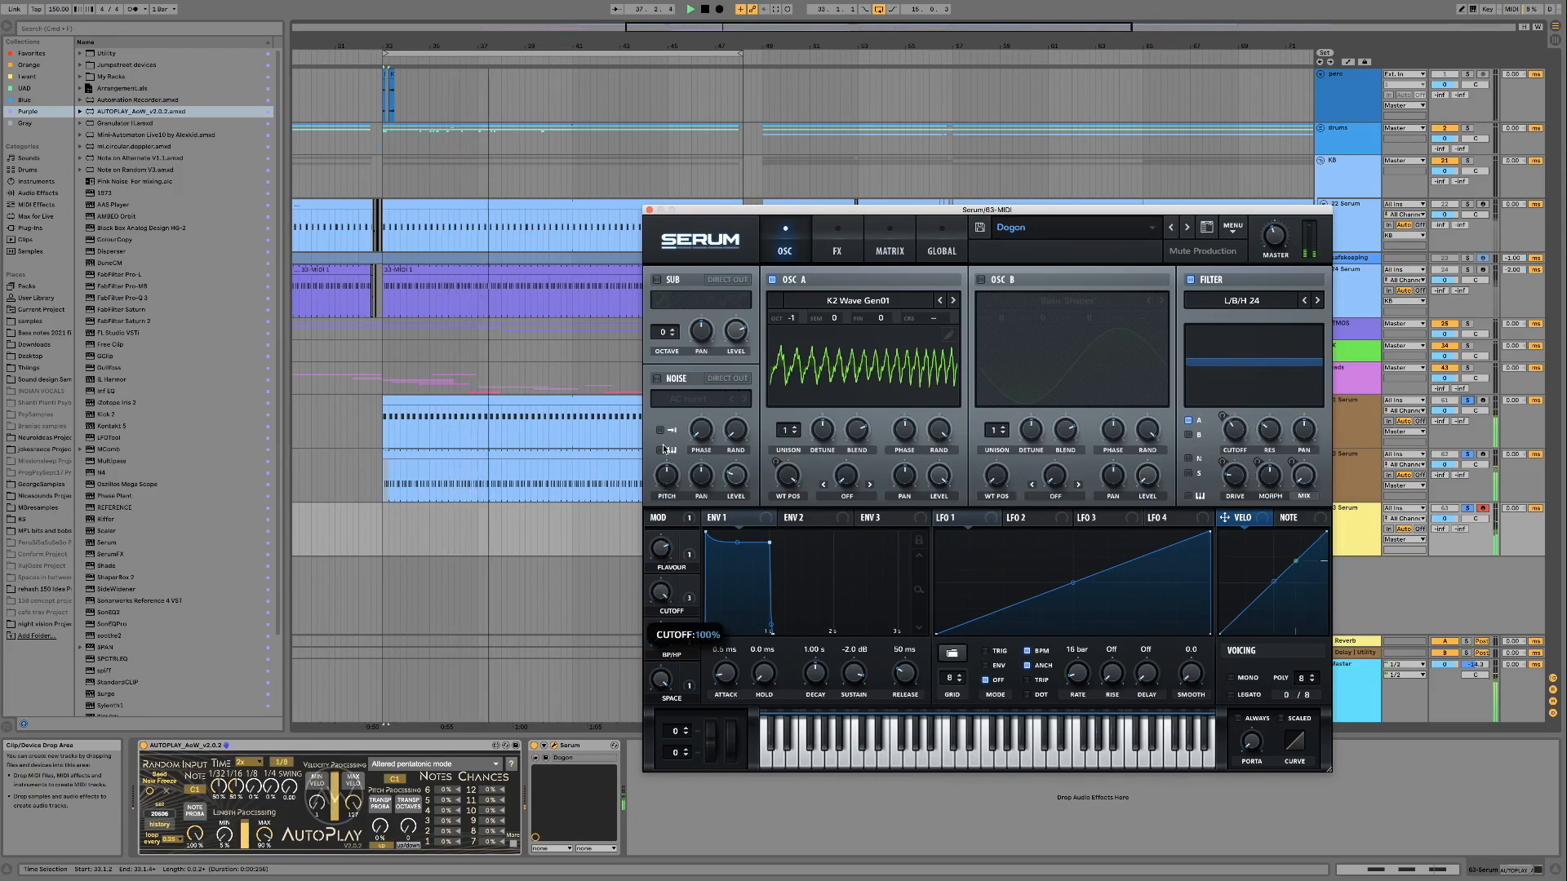
drag(662, 444, 675, 576)
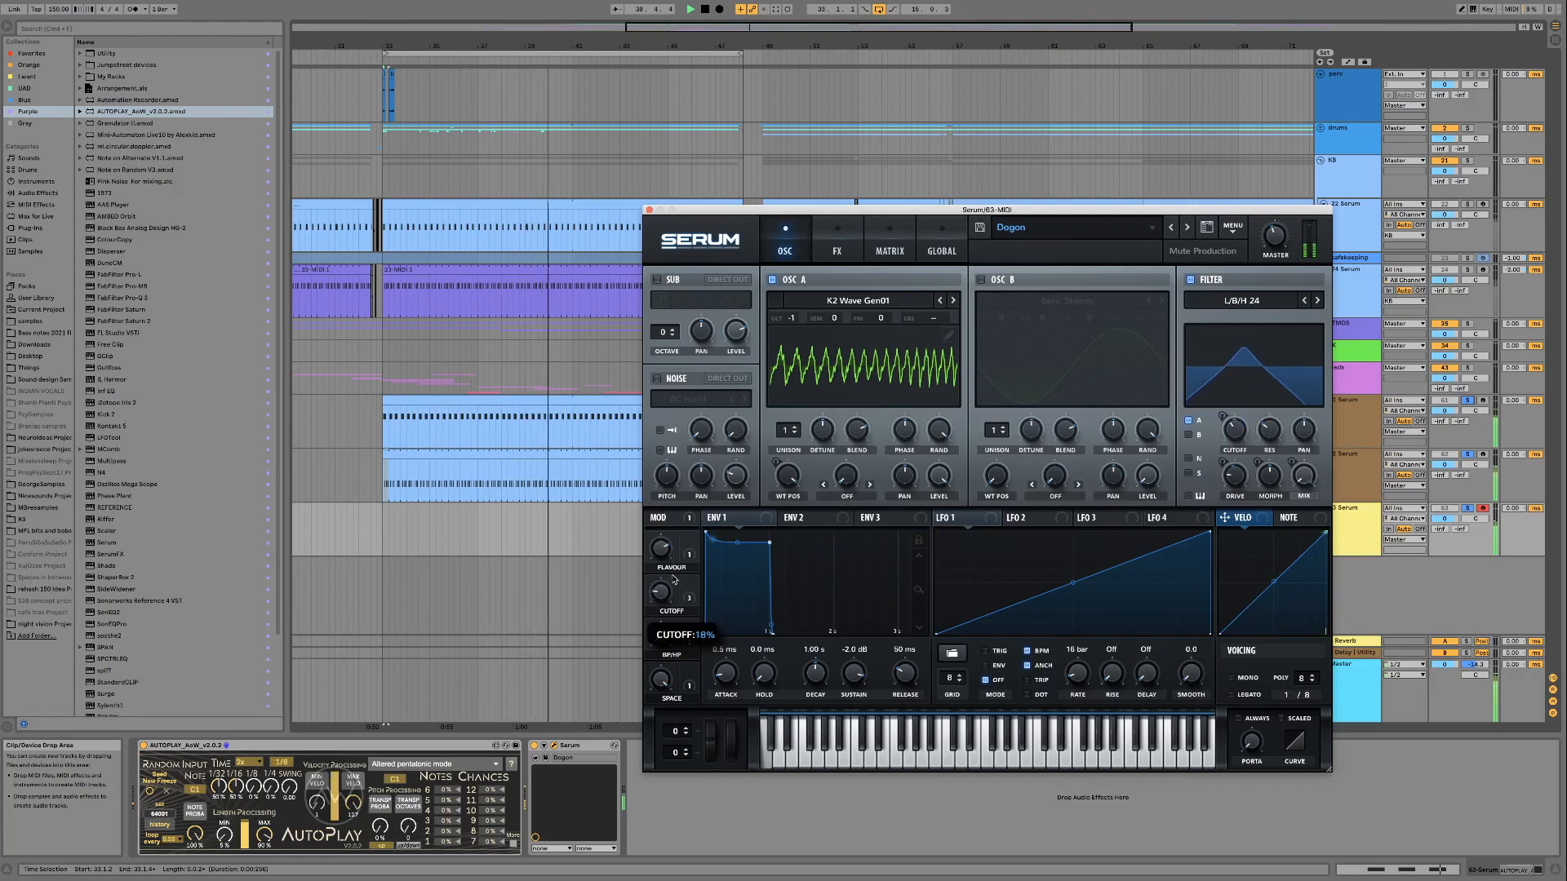
drag(664, 600, 660, 575)
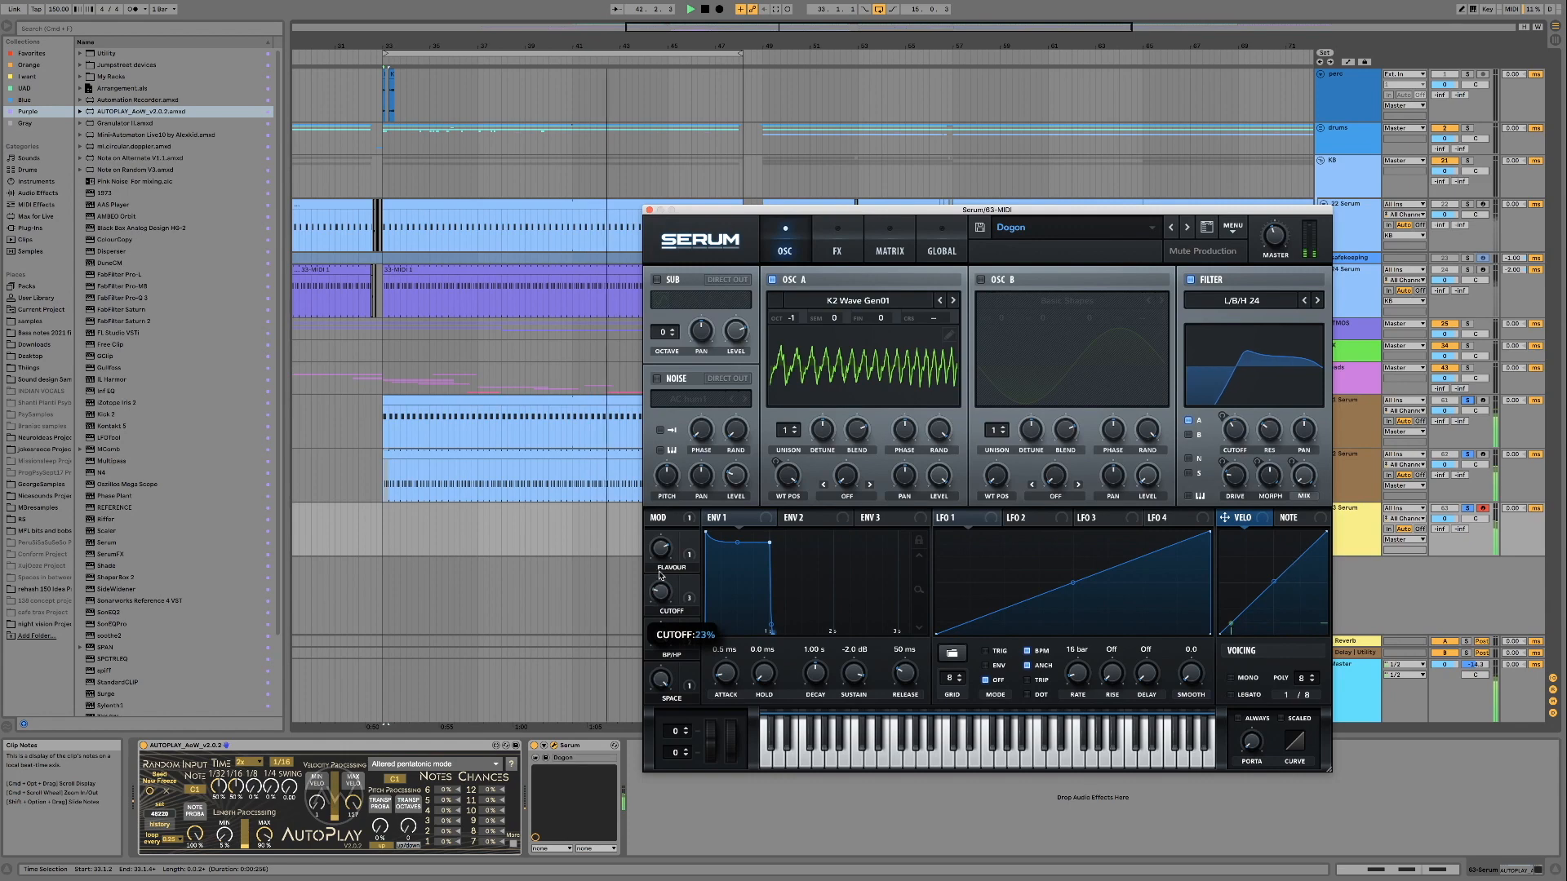
drag(663, 595, 660, 693)
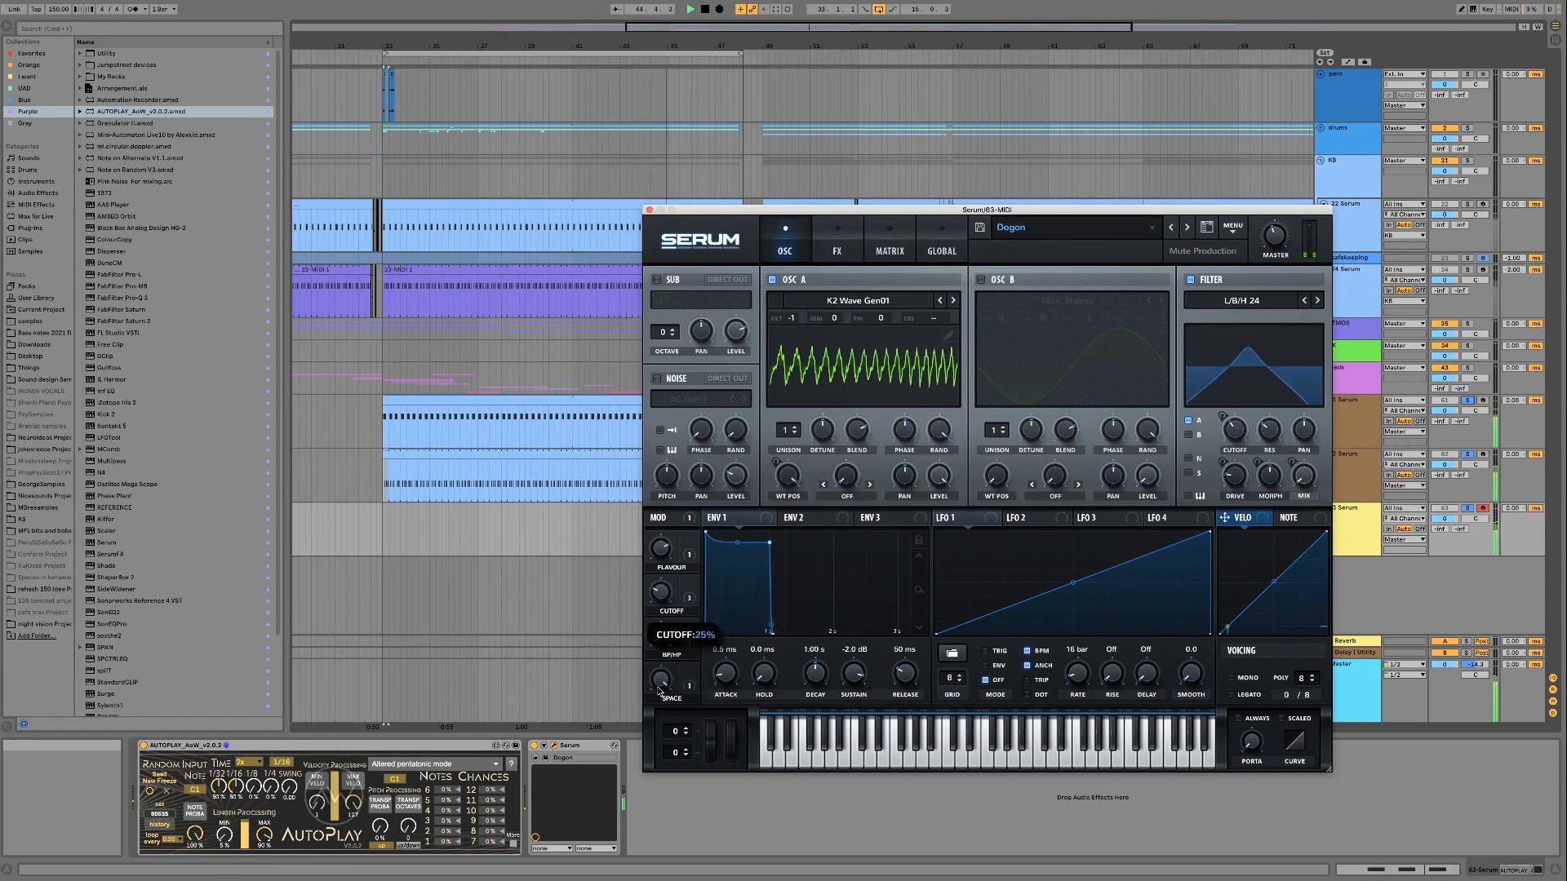
drag(659, 634, 663, 613)
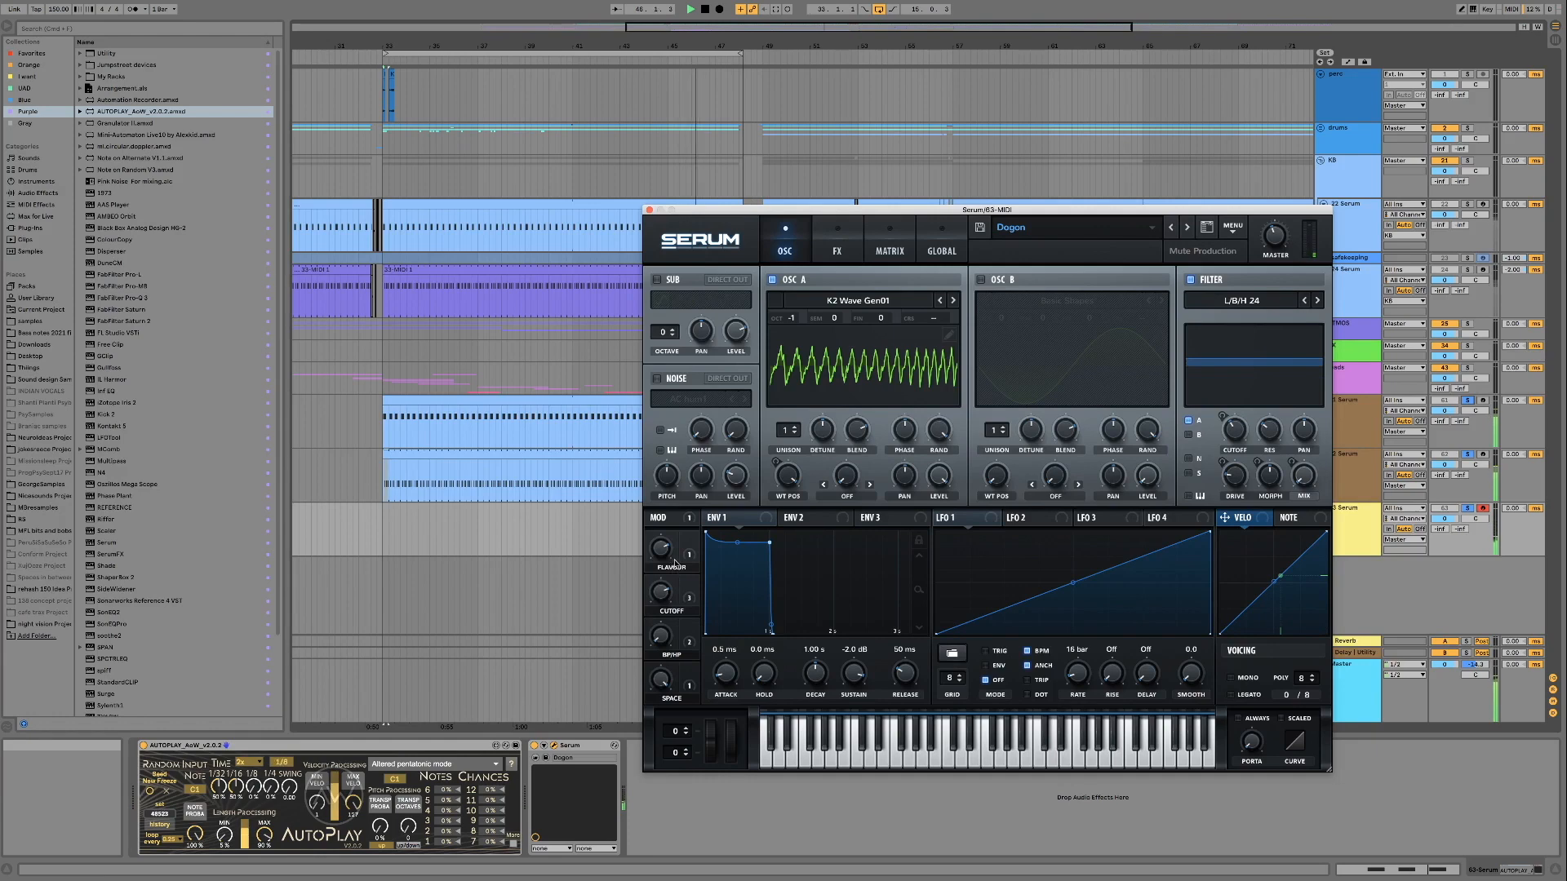
Replay the loop and audition Dogon's Flavour, Cutoff and BP/HP macros in different combinations
key(space)
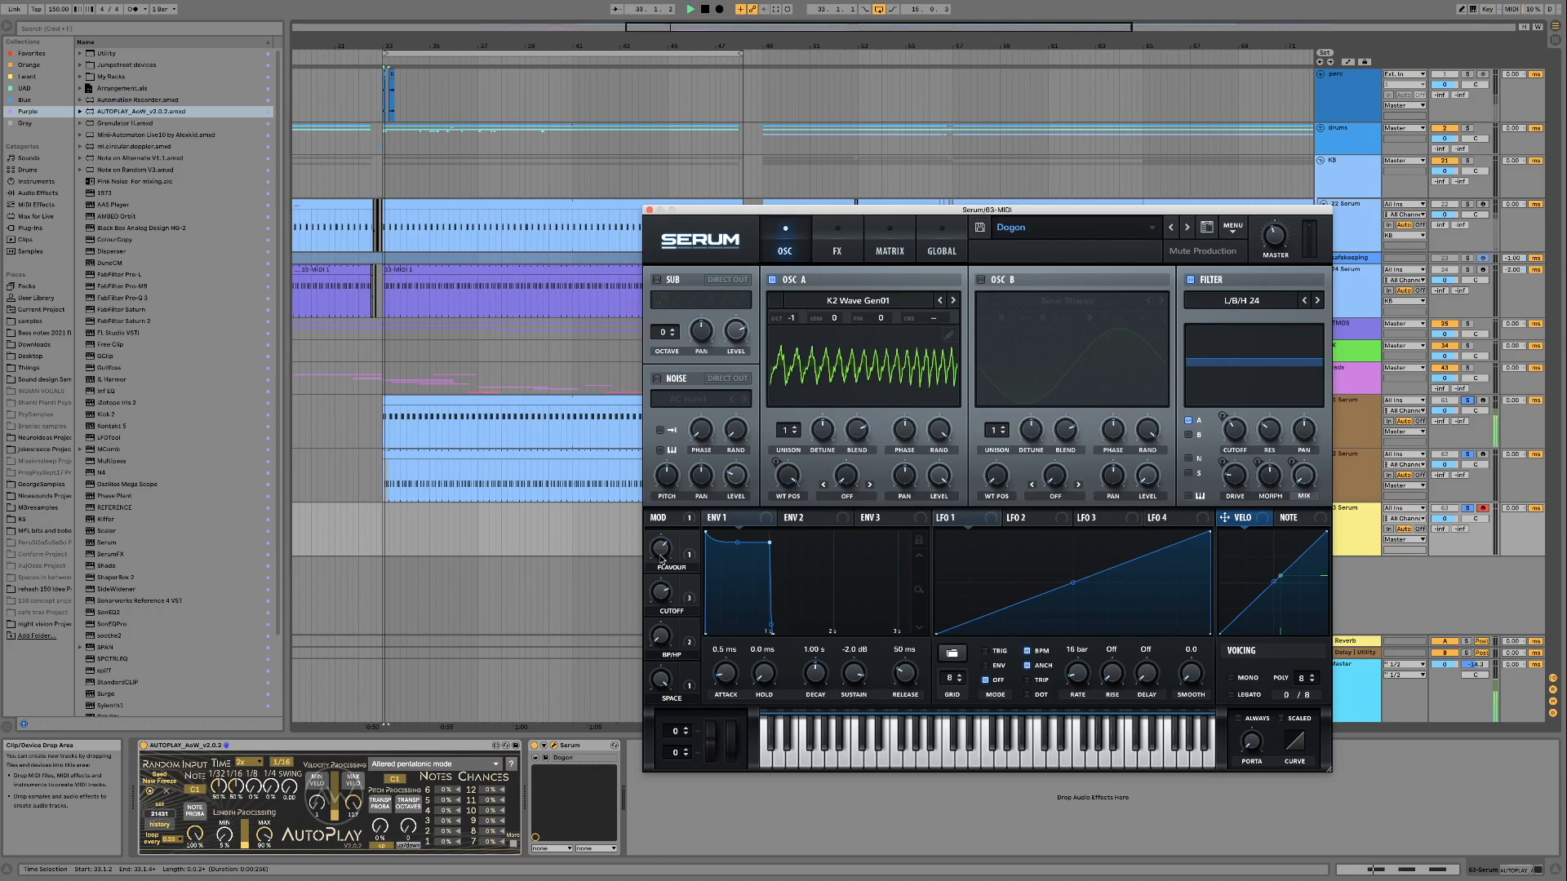
mouse_move(656, 626)
mouse_down()
mouse_move(655, 561)
mouse_move(650, 622)
mouse_up()
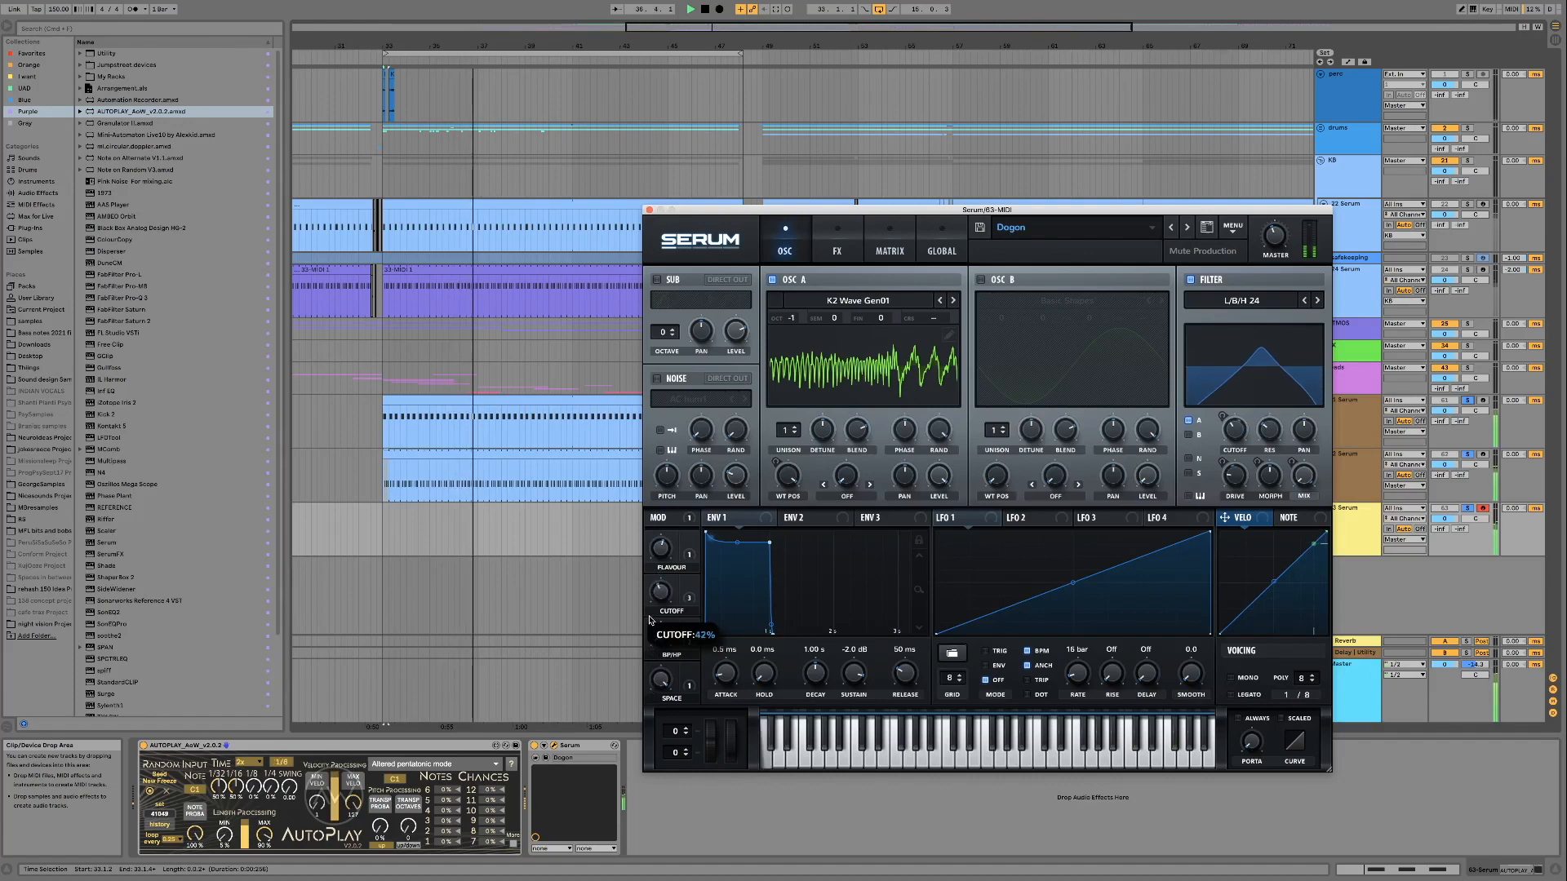
drag(664, 555, 657, 580)
drag(659, 634, 658, 568)
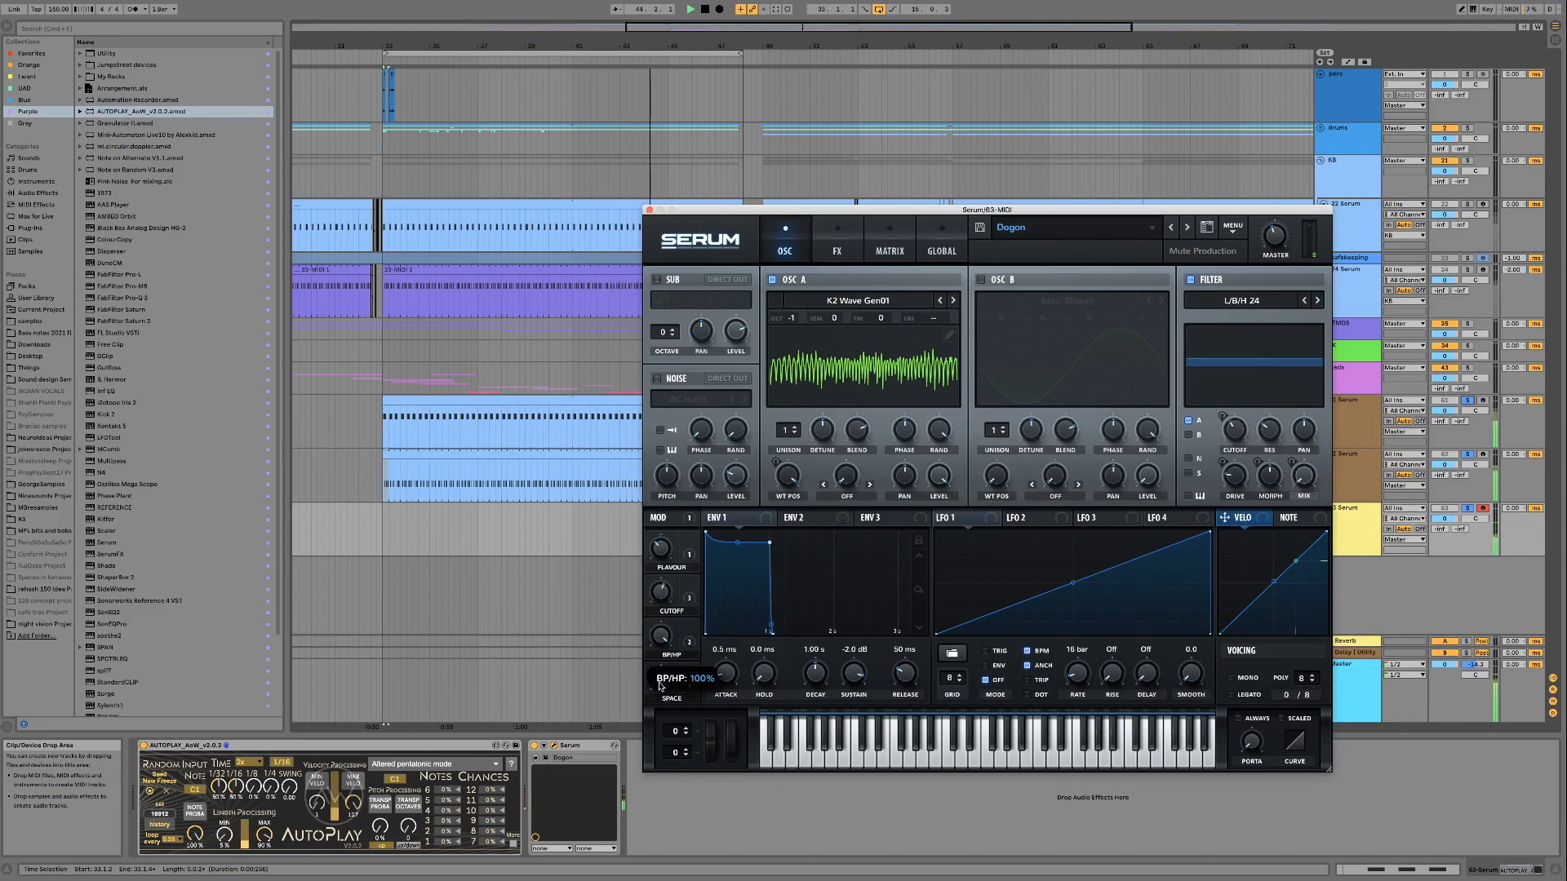
drag(664, 598, 661, 617)
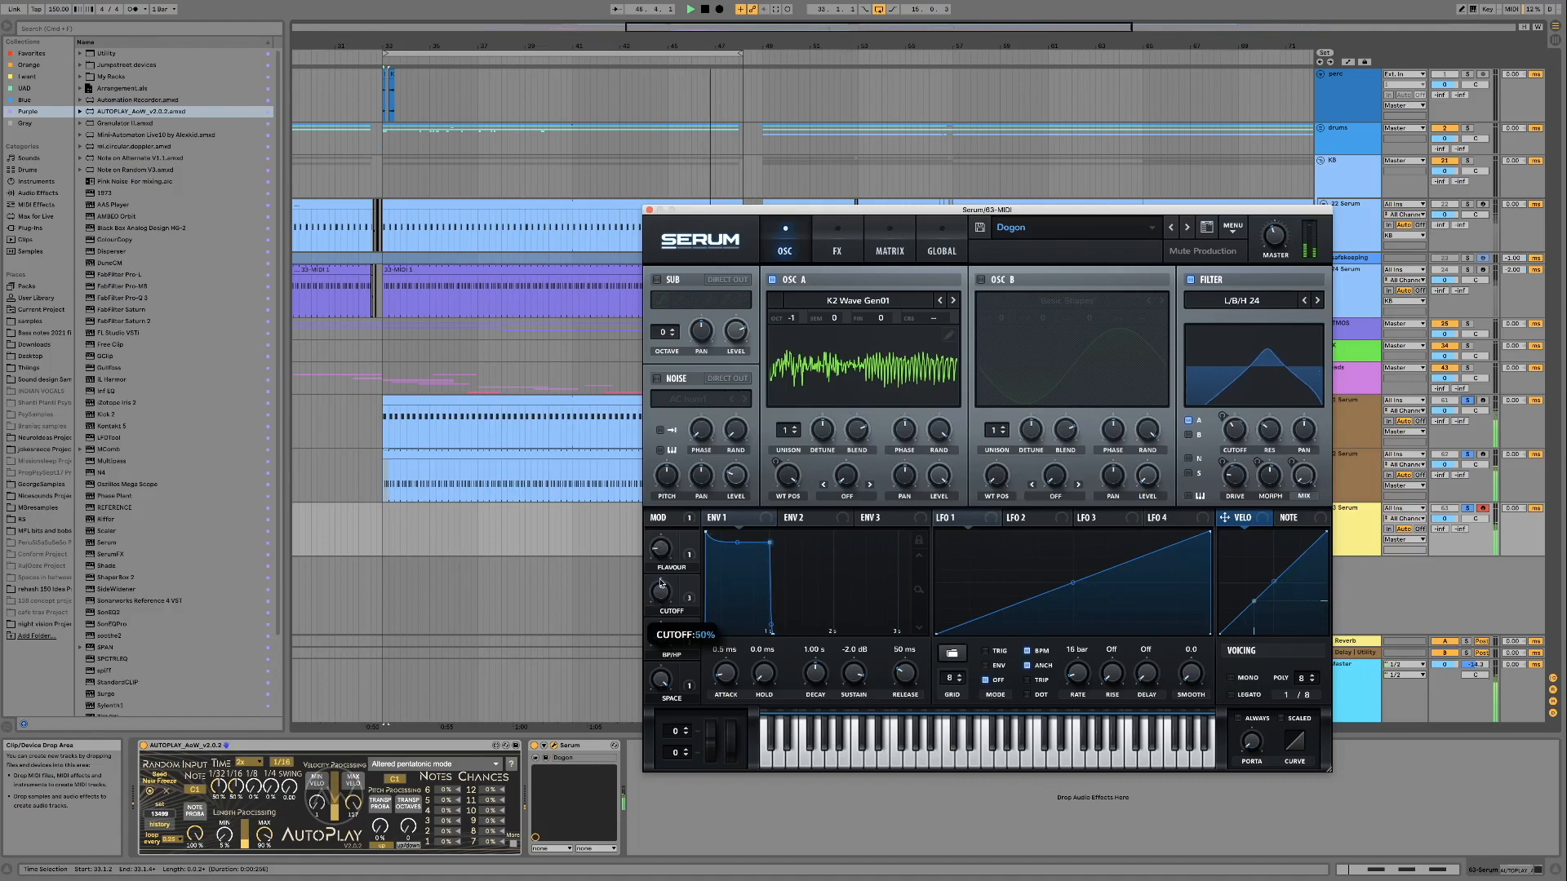
mouse_move(664, 577)
mouse_down()
mouse_move(659, 642)
mouse_move(660, 602)
mouse_up()
key(space)
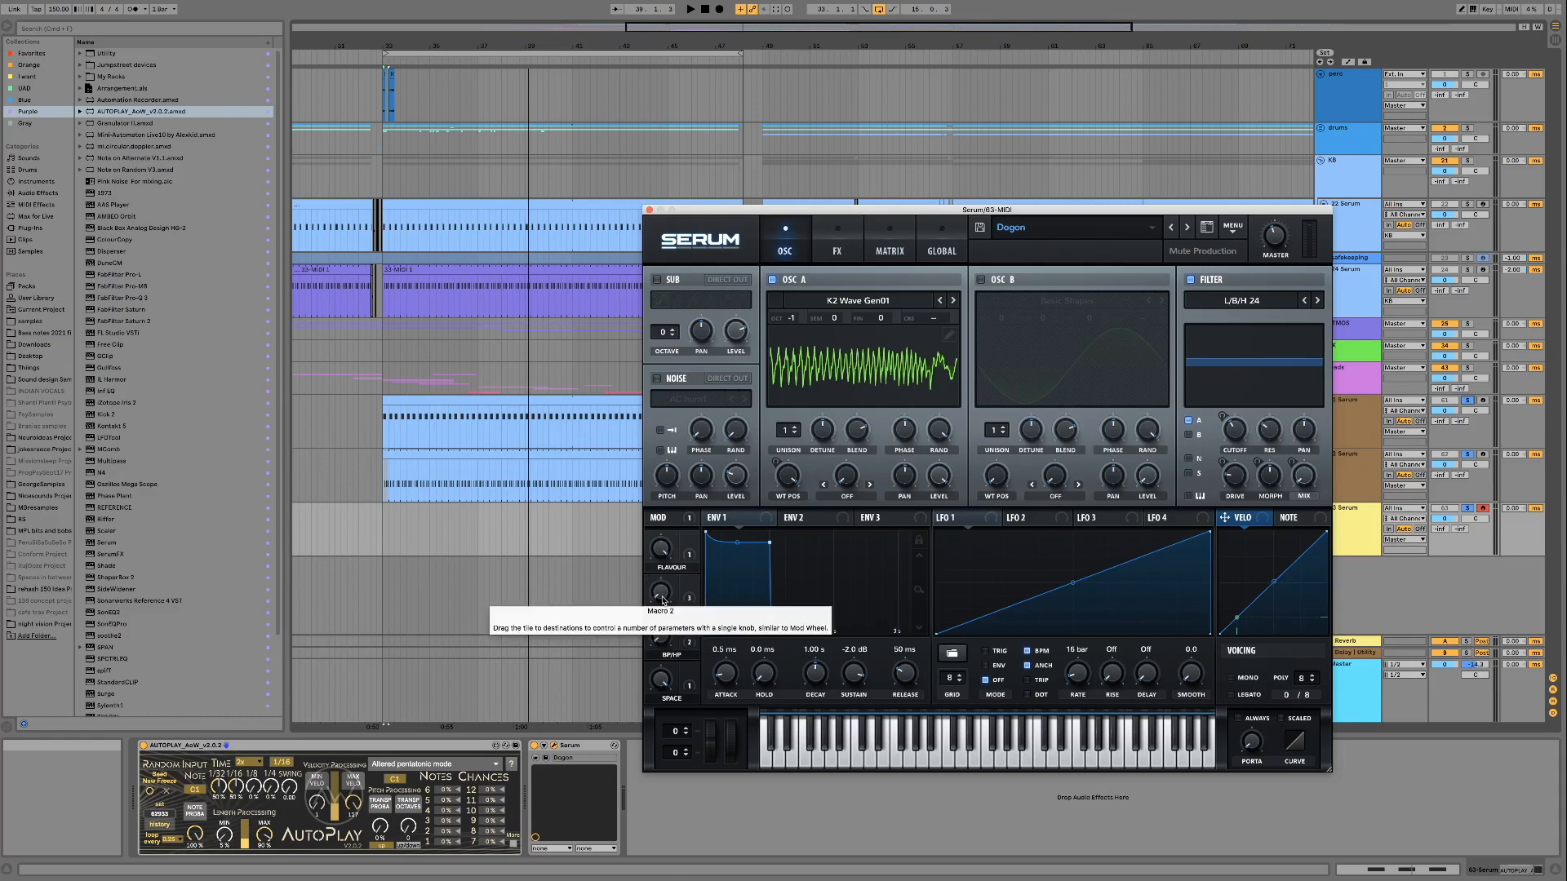
key(space)
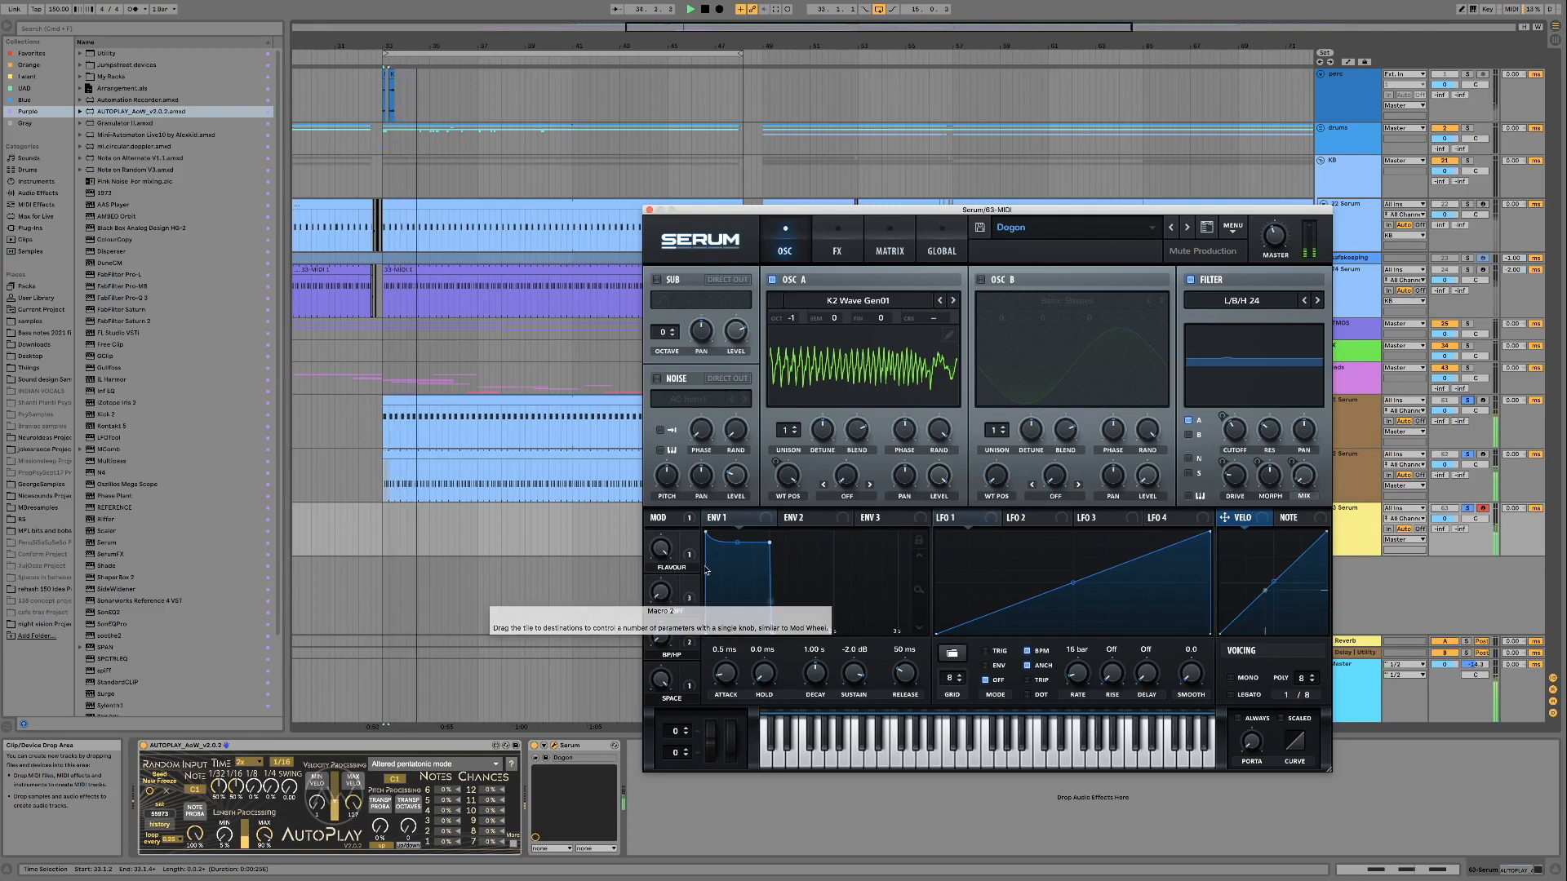
mouse_move(660, 550)
mouse_down()
mouse_move(655, 621)
mouse_move(651, 569)
mouse_up()
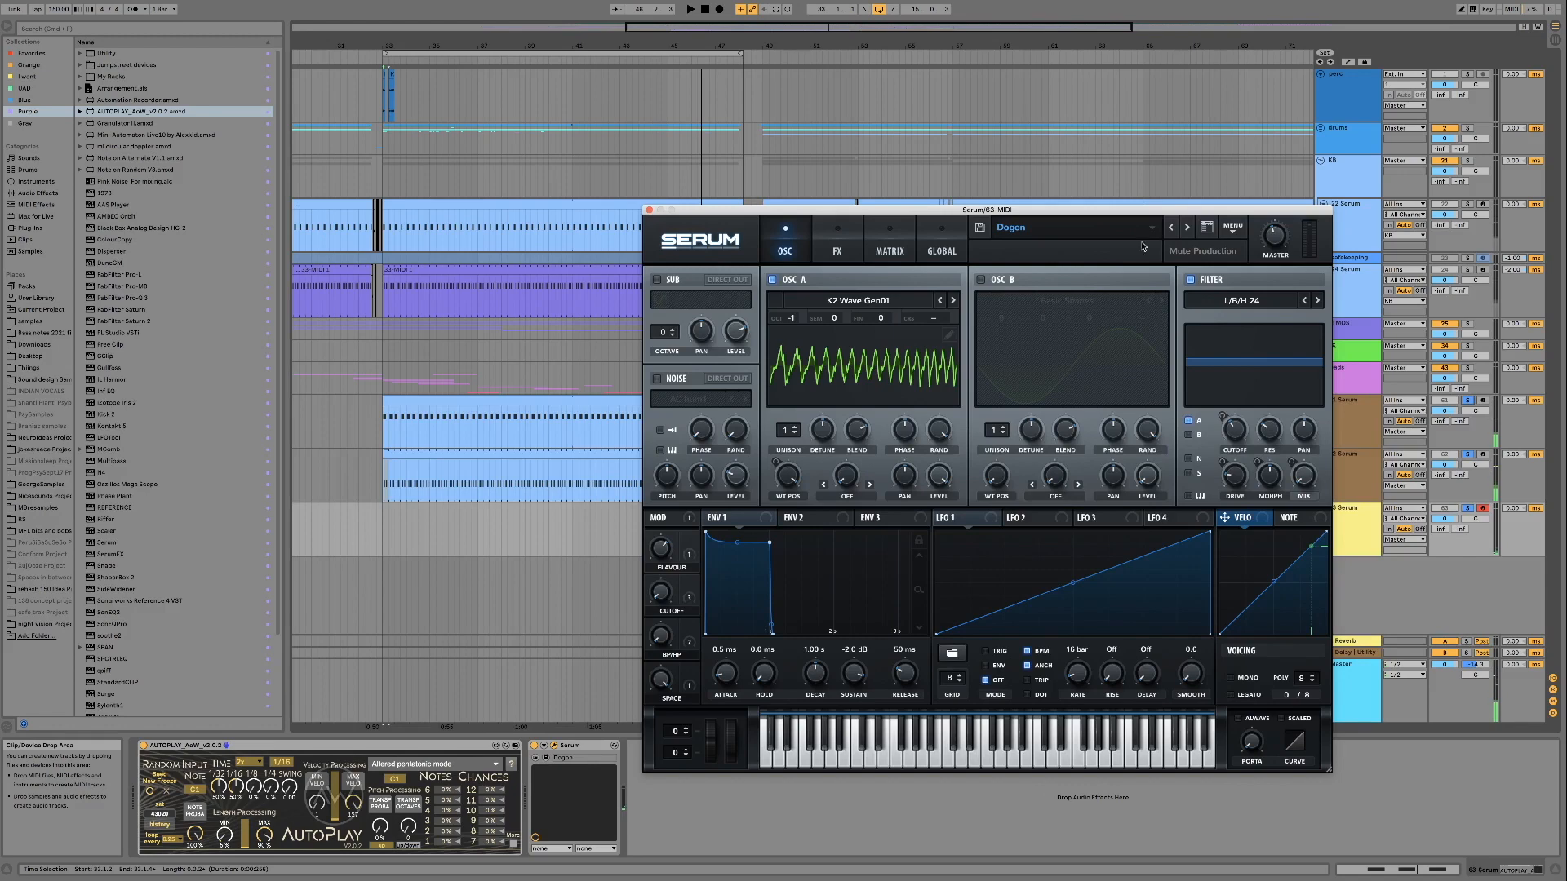
Advance through the EmcSquared and Fiend Lead presets and load GaveWen
click(1189, 229)
click(1195, 470)
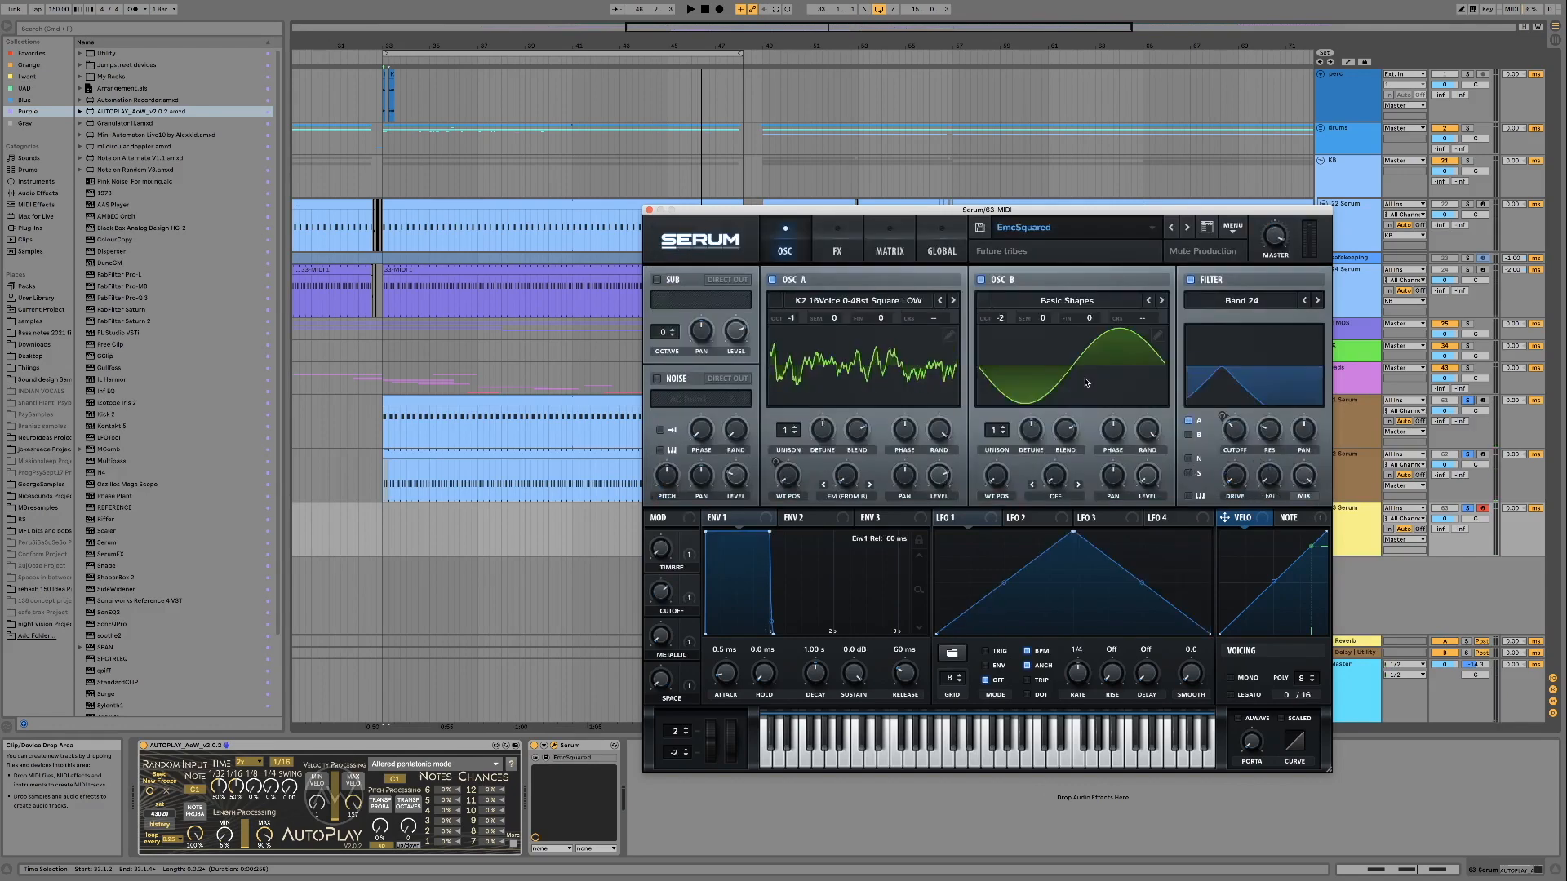
click(1185, 229)
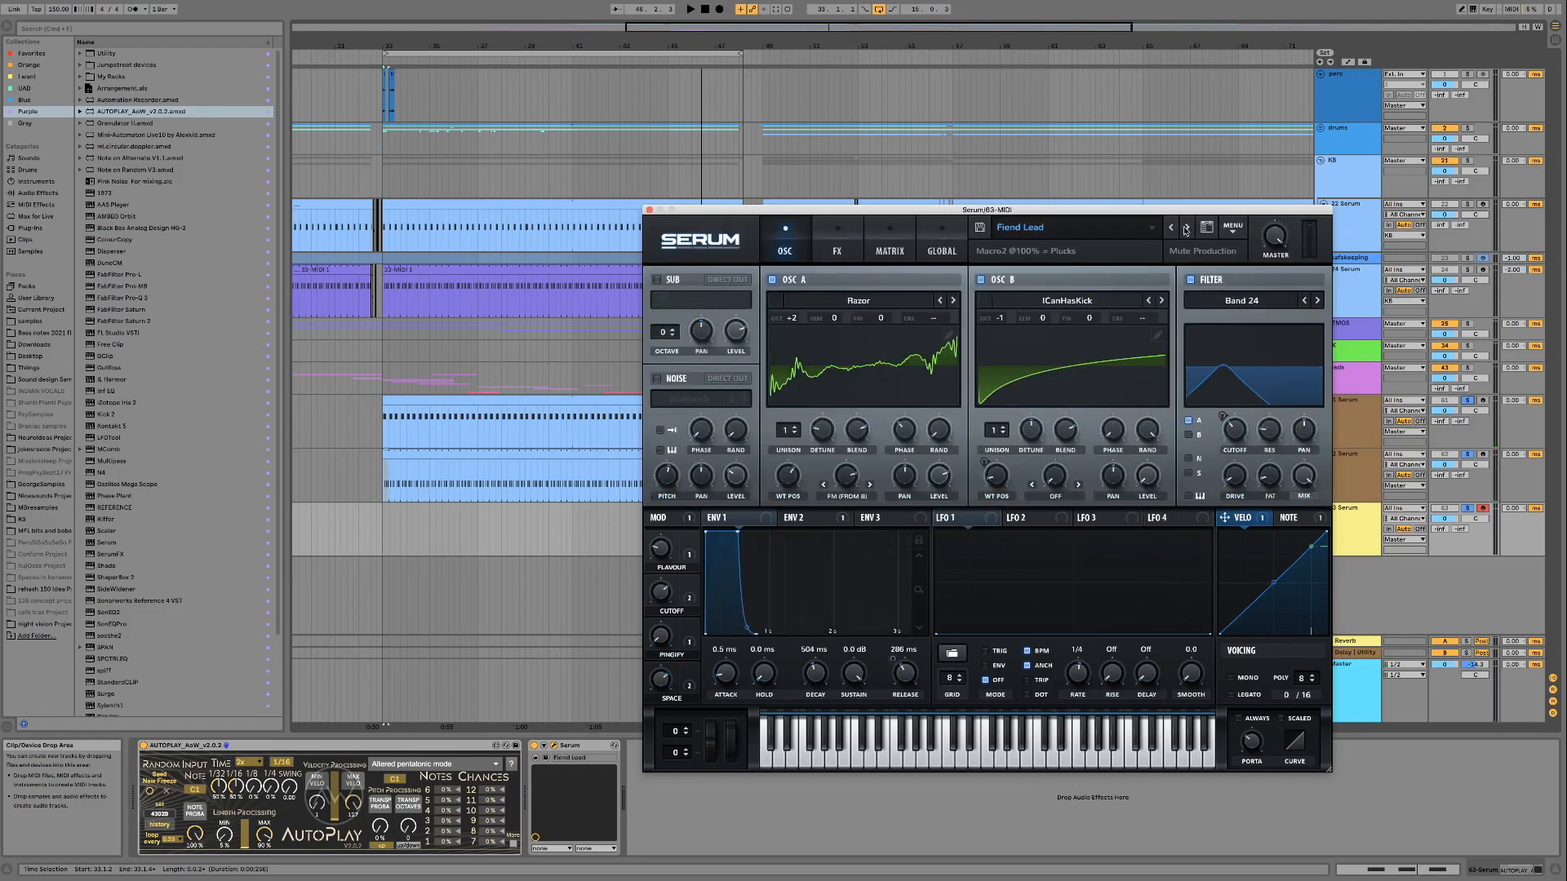
click(1186, 229)
Play the loop and audition the GaveWen preset's Cutoff macro, bringing it to 40%
drag(660, 593, 650, 500)
key(space)
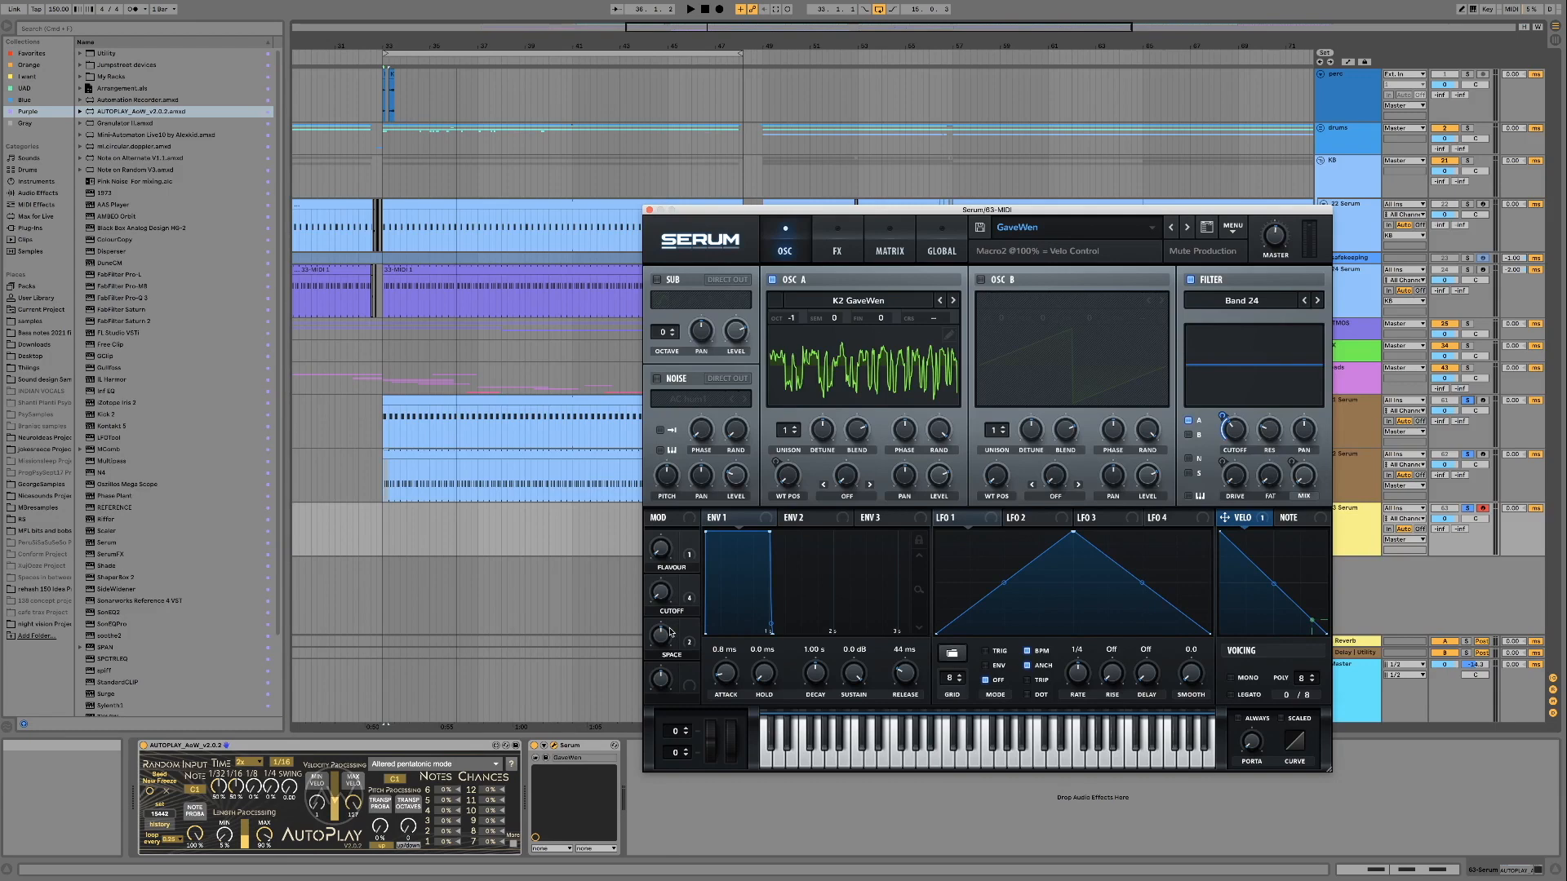
key(space)
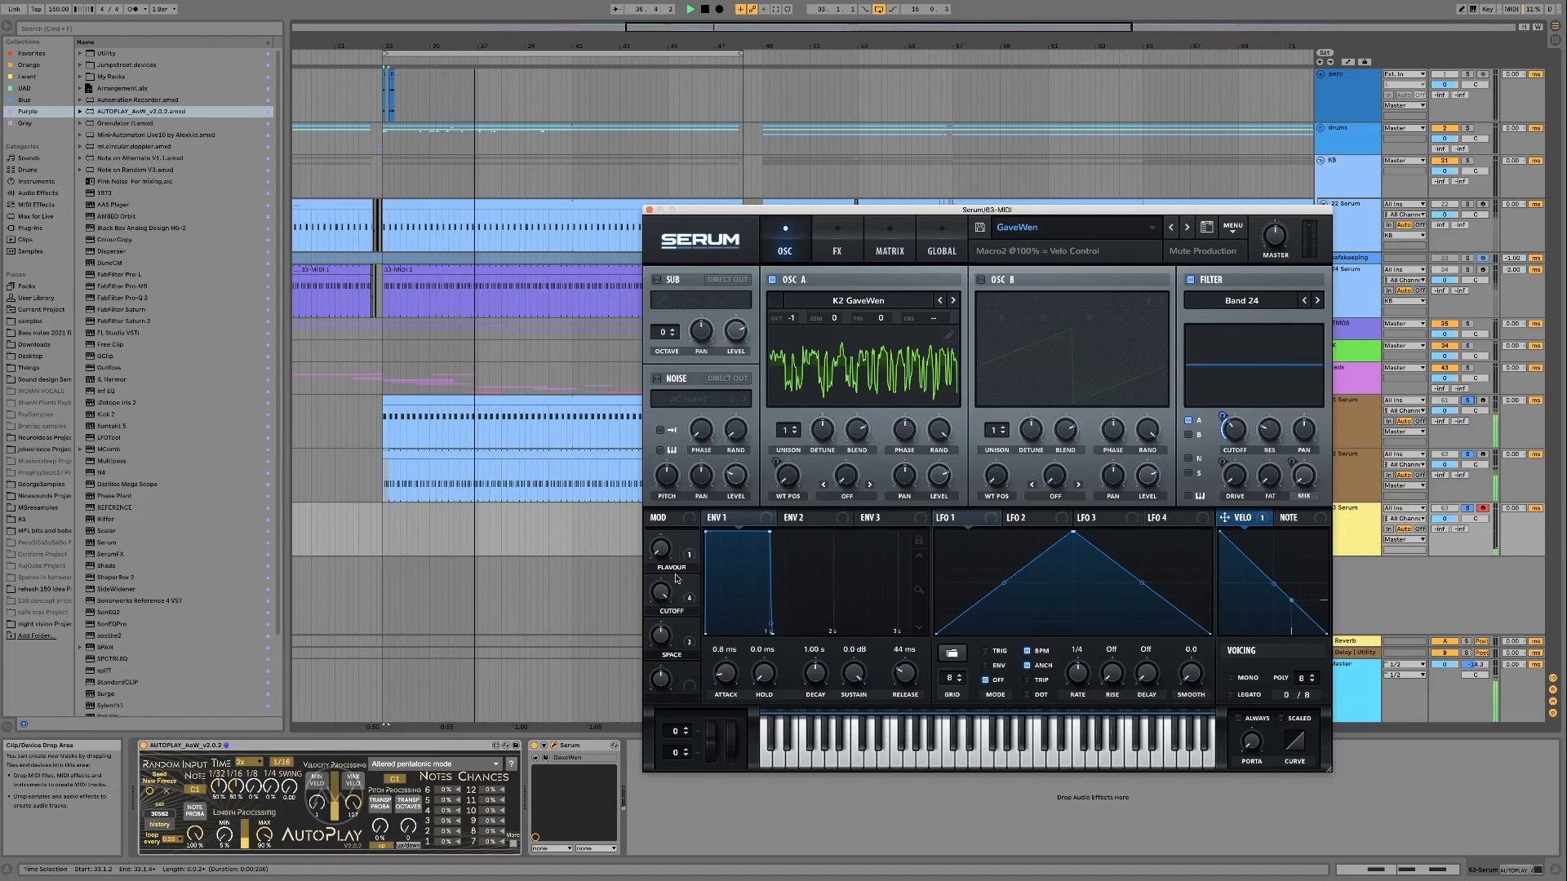
mouse_move(682, 591)
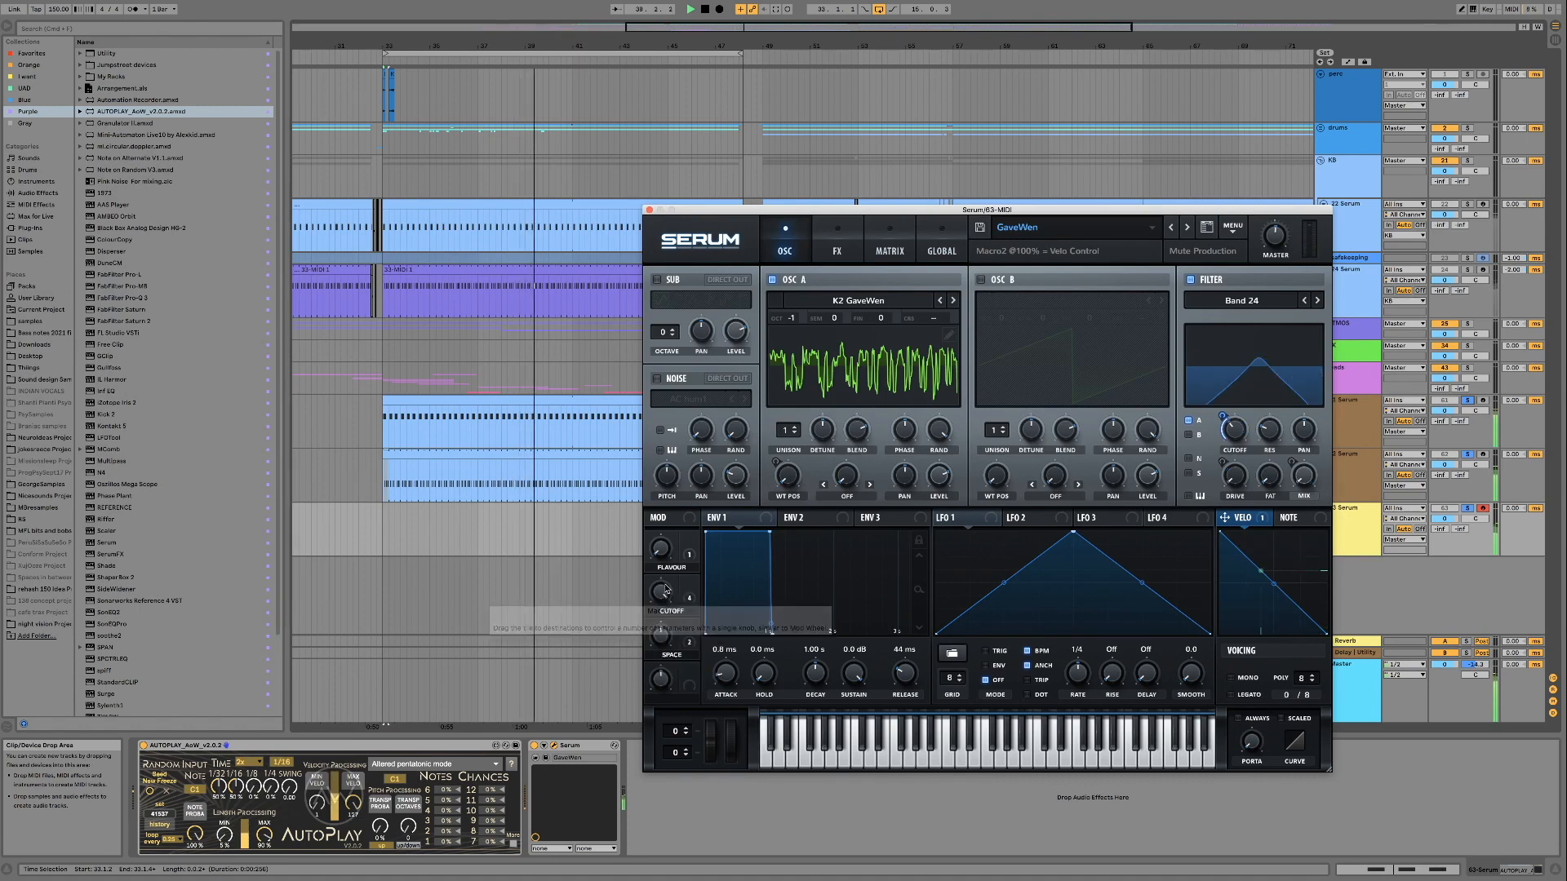
drag(667, 590, 647, 643)
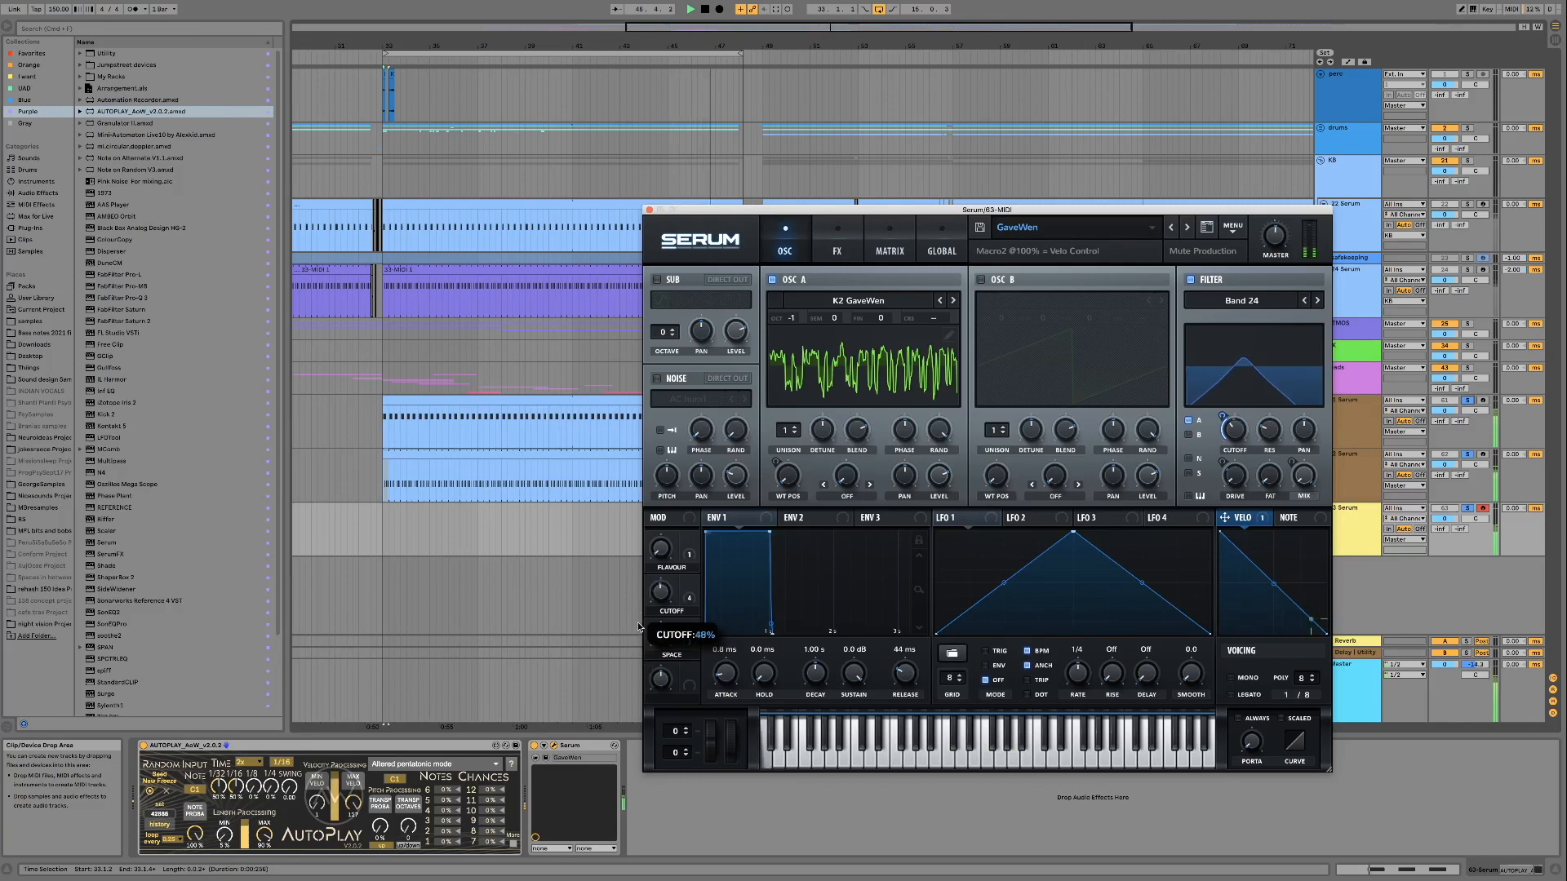
Alternate between GaveWen's Cutoff and Flavour macros during playback, including Flavour at 29%
drag(640, 605, 640, 644)
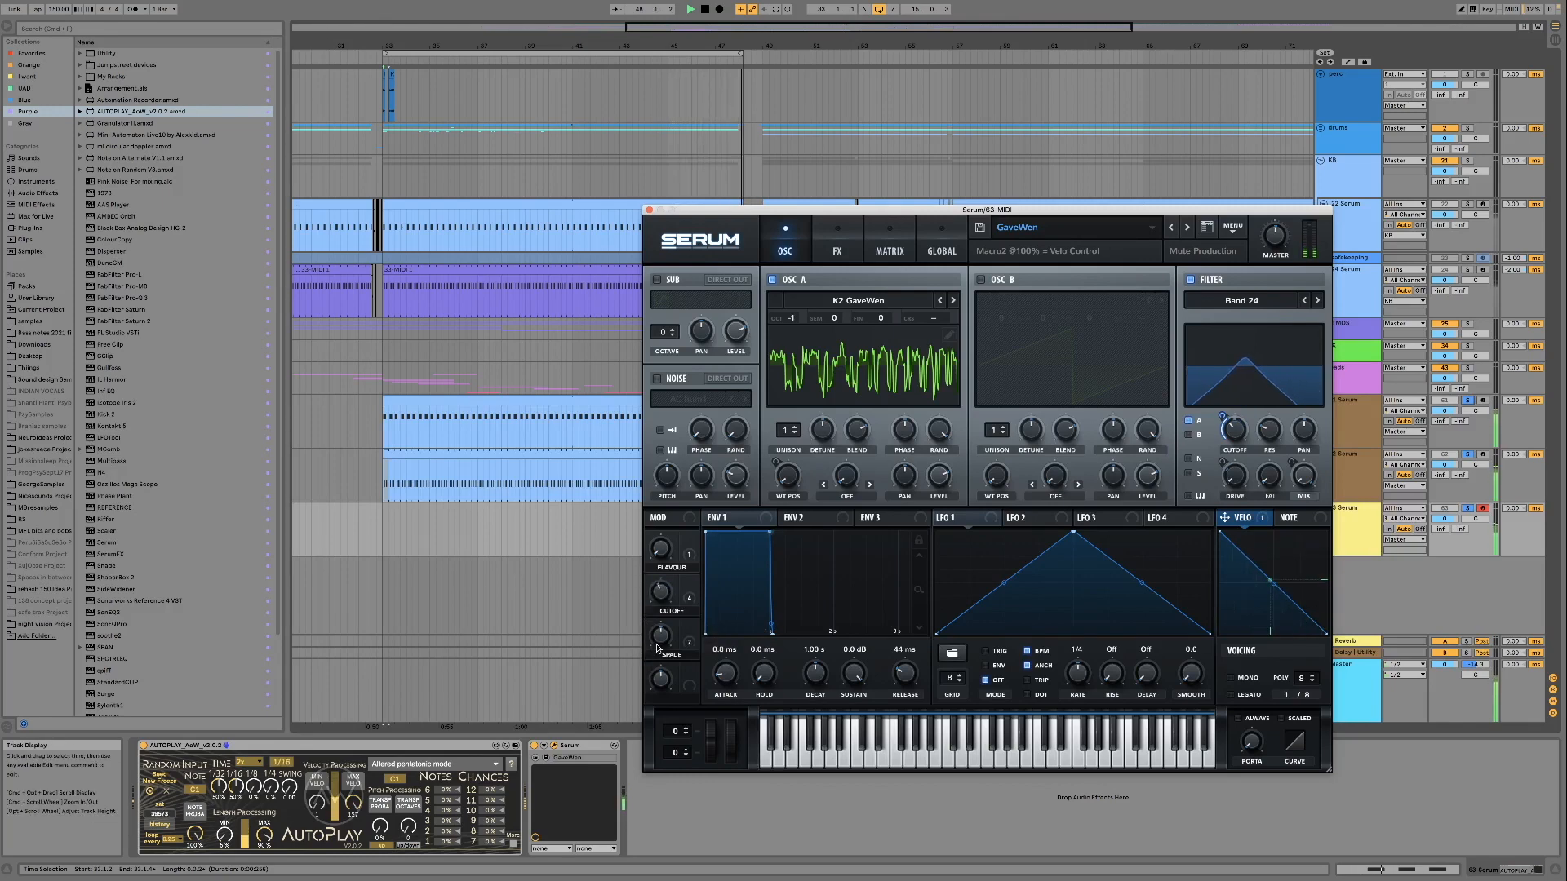
drag(659, 529, 655, 586)
mouse_move(653, 527)
mouse_down()
mouse_move(660, 543)
mouse_move(659, 510)
mouse_up()
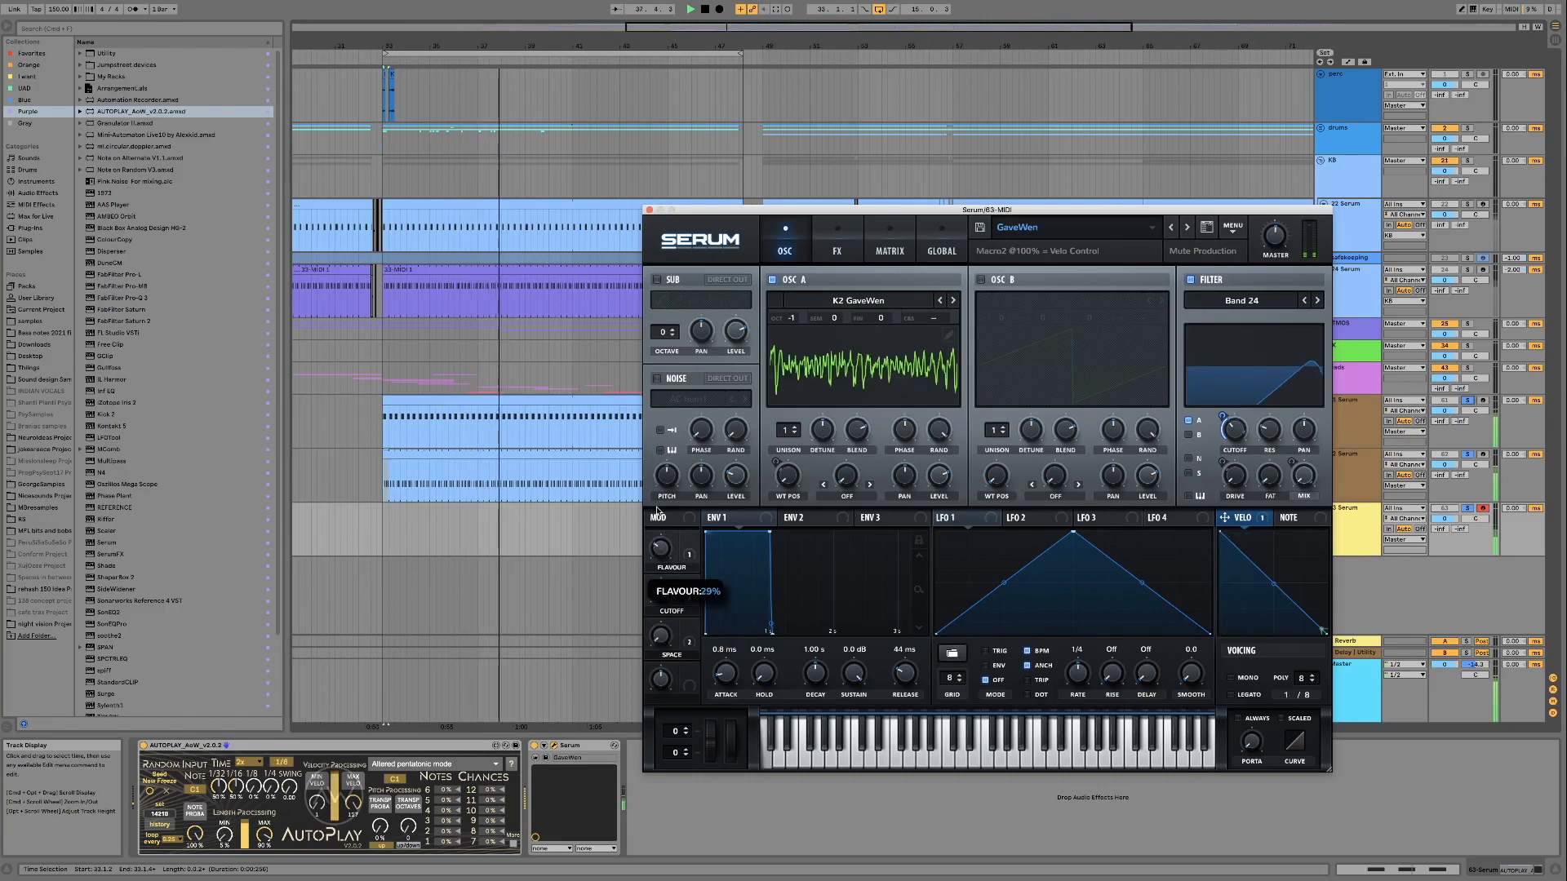
drag(665, 593, 661, 537)
drag(661, 591, 655, 611)
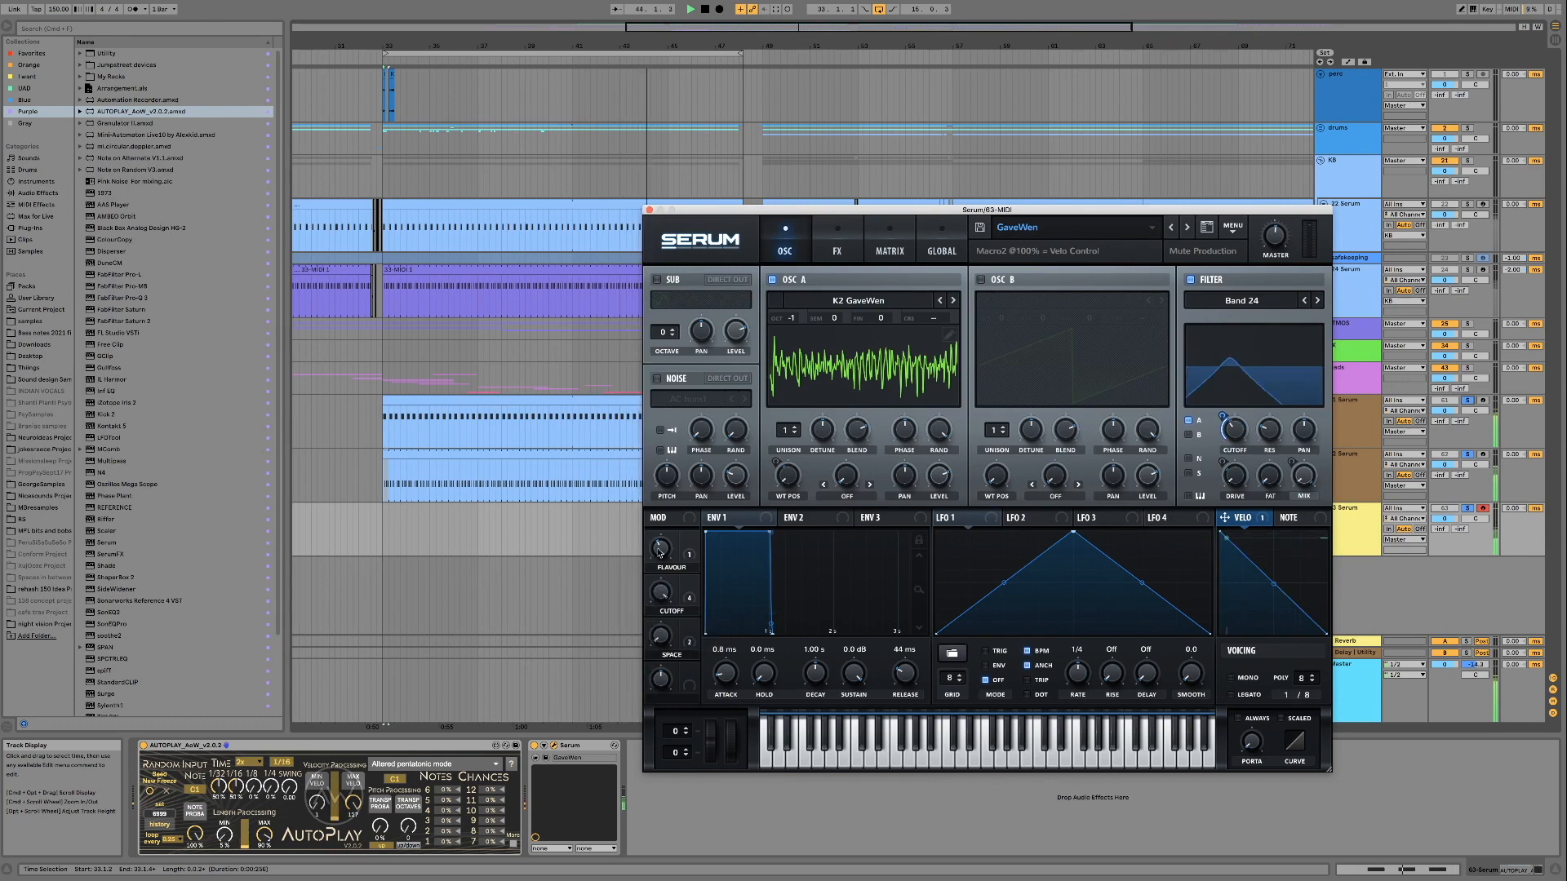
drag(659, 555, 657, 542)
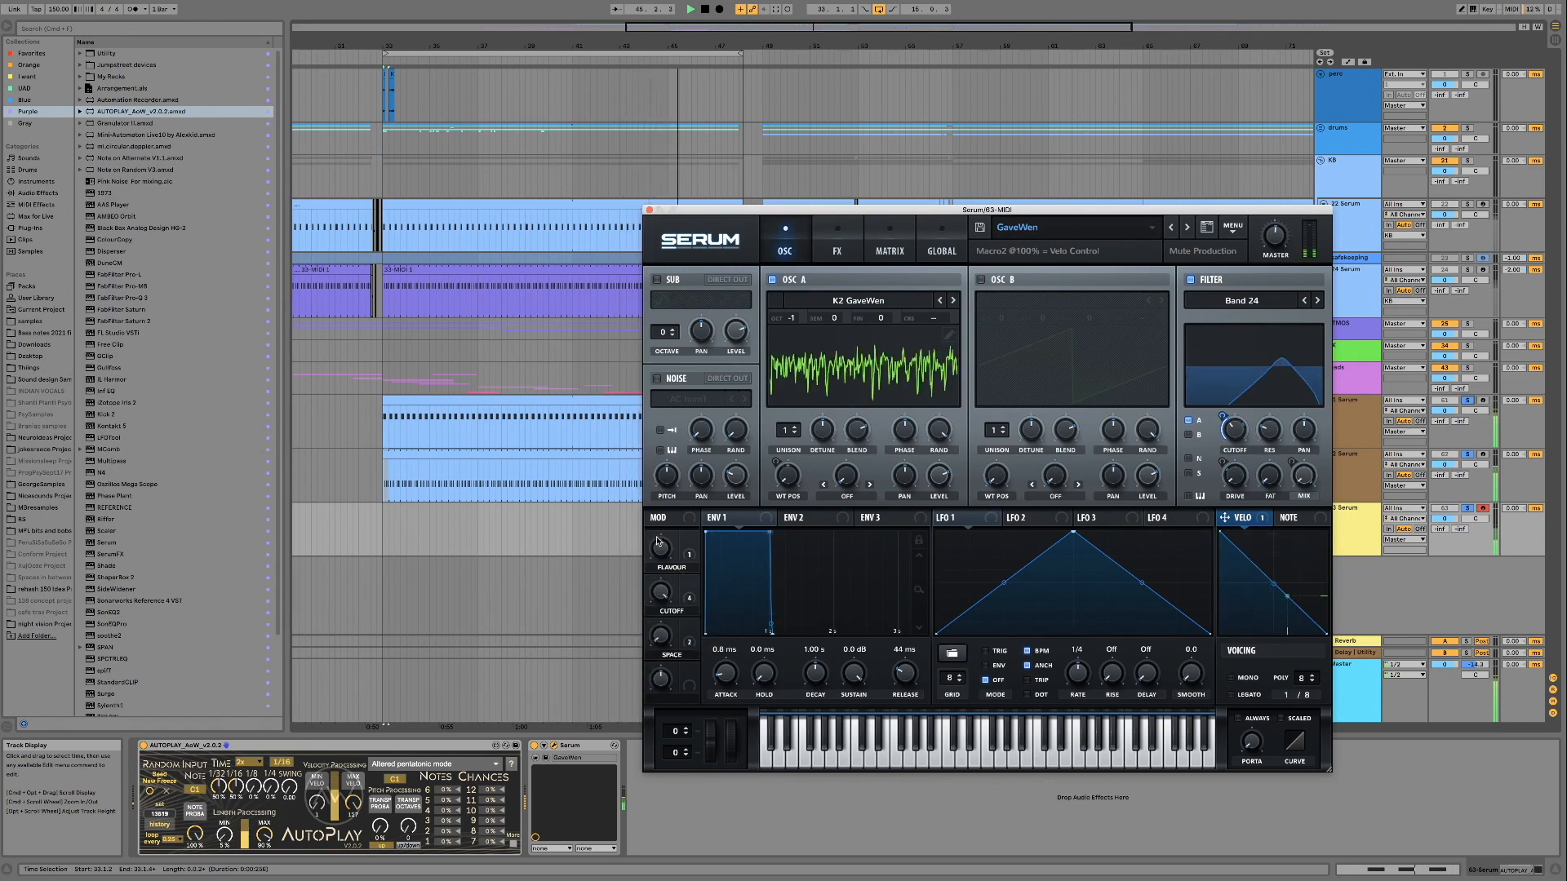
Bring GaveWen's Cutoff macro to 53% and keep varying it against Flavour while the loop plays
drag(661, 598, 661, 644)
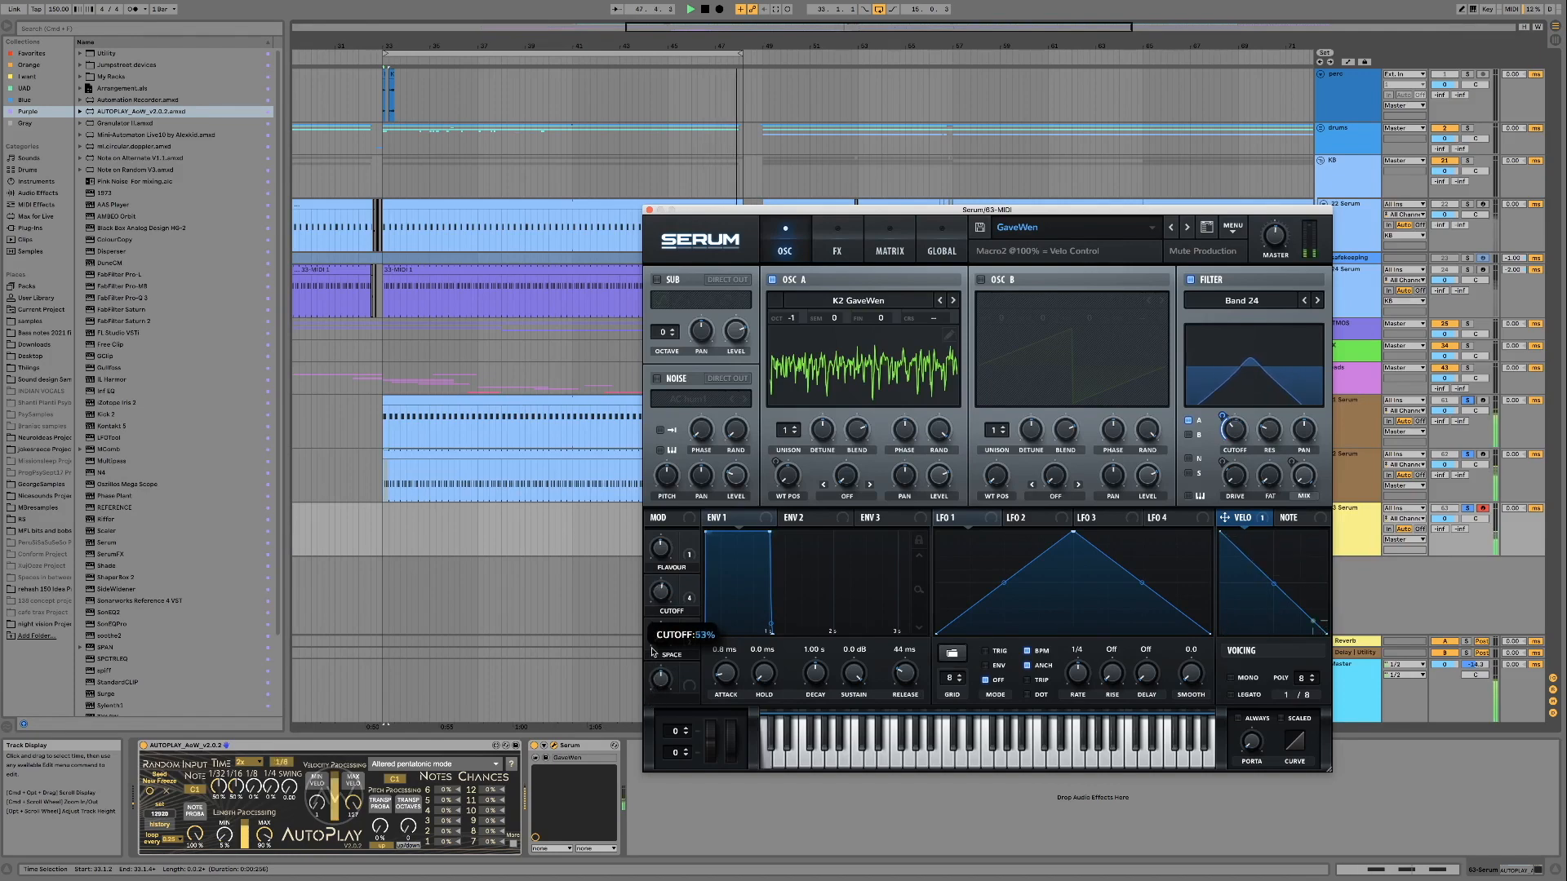
drag(651, 672, 660, 544)
mouse_move(663, 604)
mouse_down()
mouse_move(658, 674)
mouse_move(655, 626)
mouse_up()
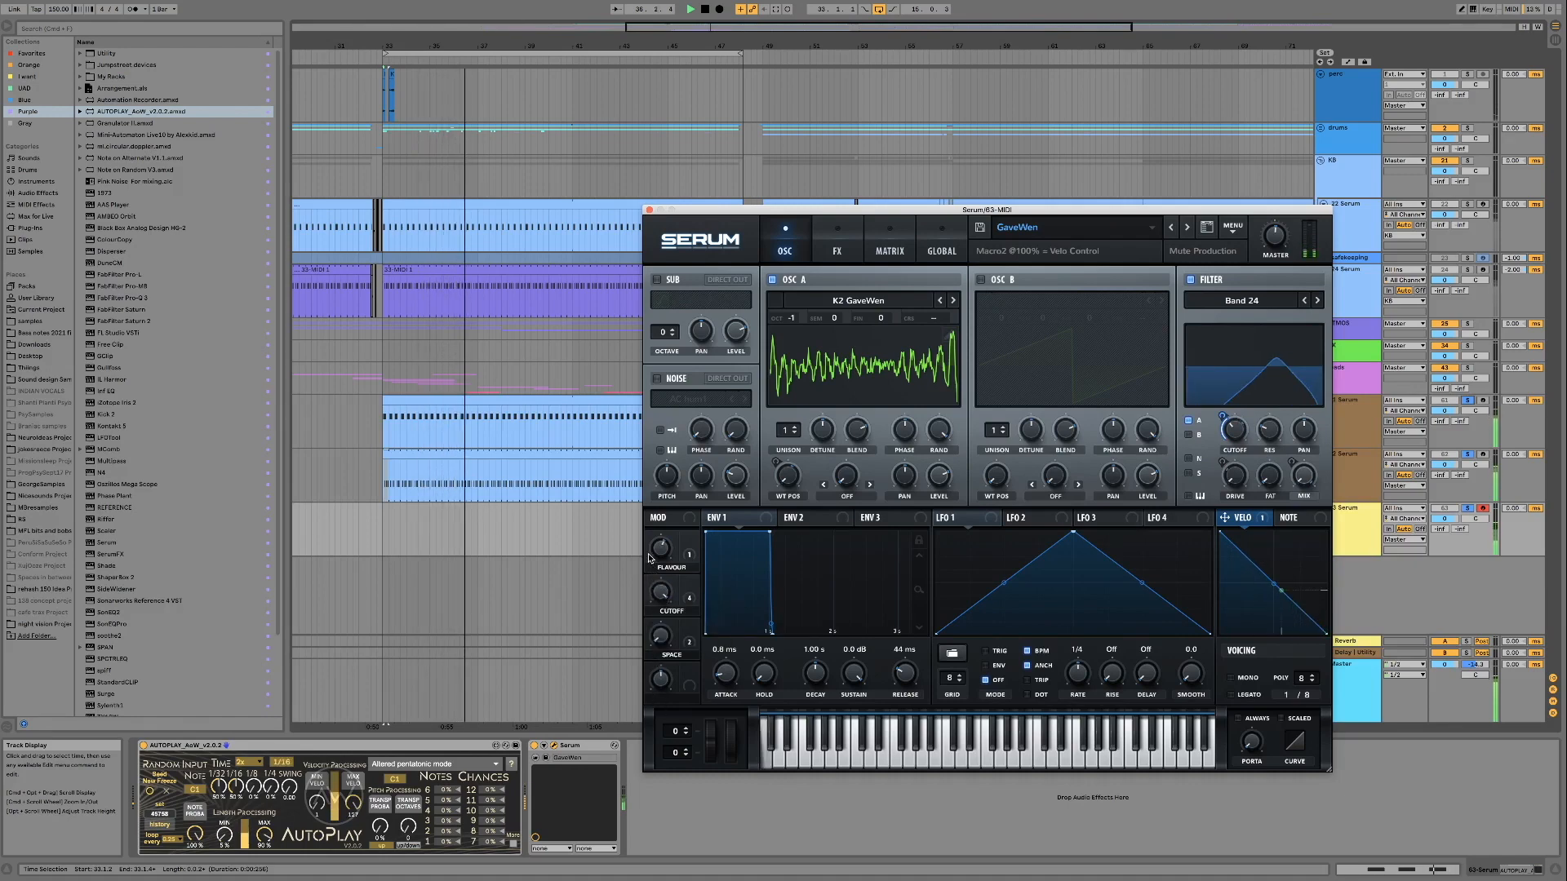
drag(659, 551, 658, 533)
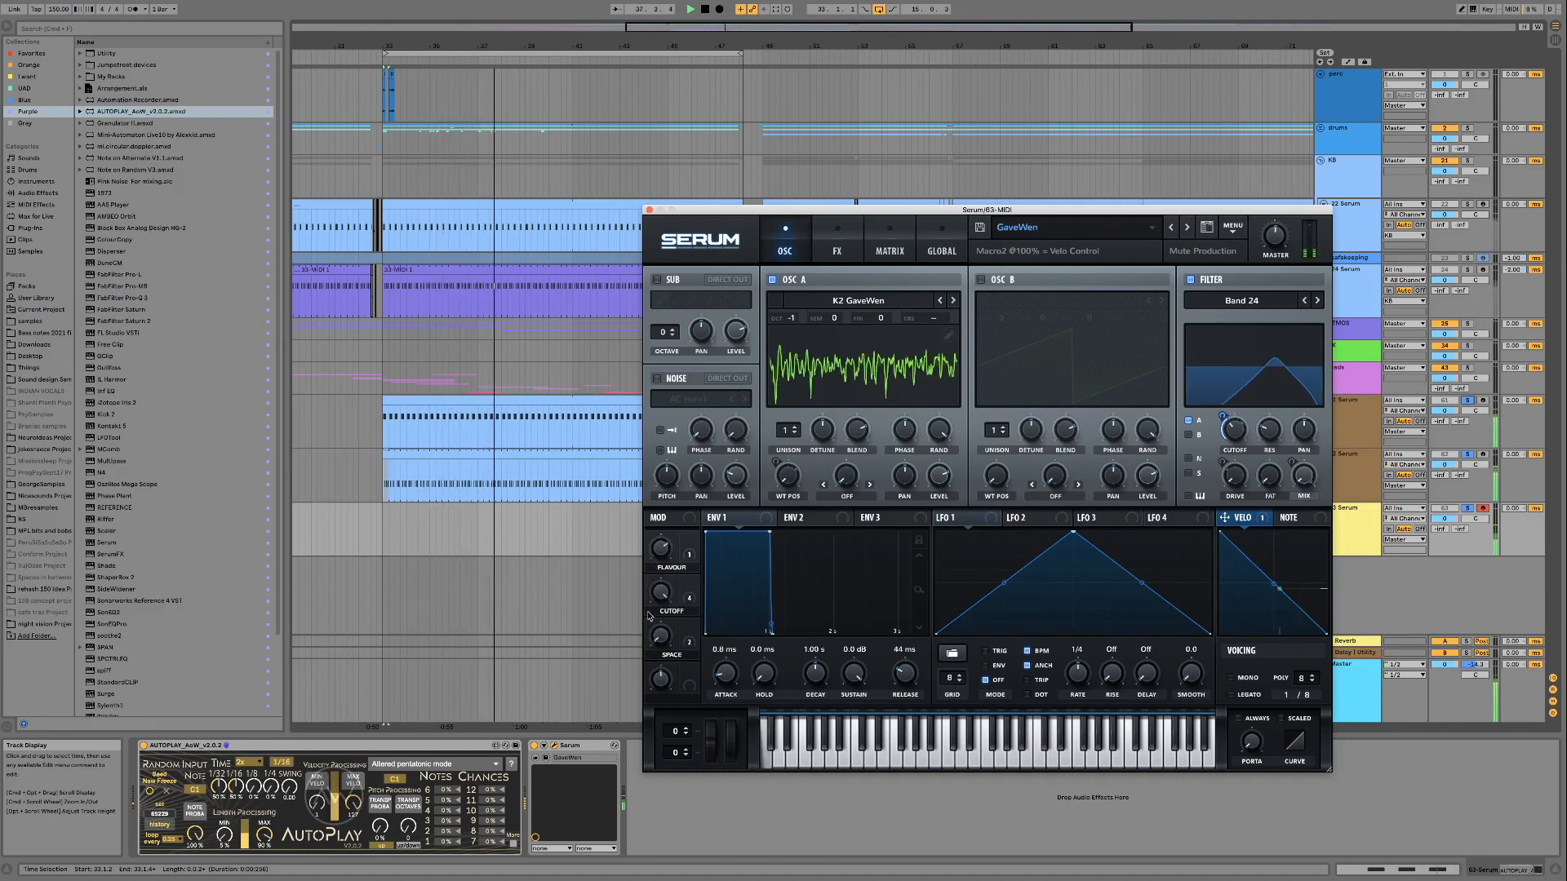
drag(661, 592, 651, 667)
drag(650, 603, 647, 662)
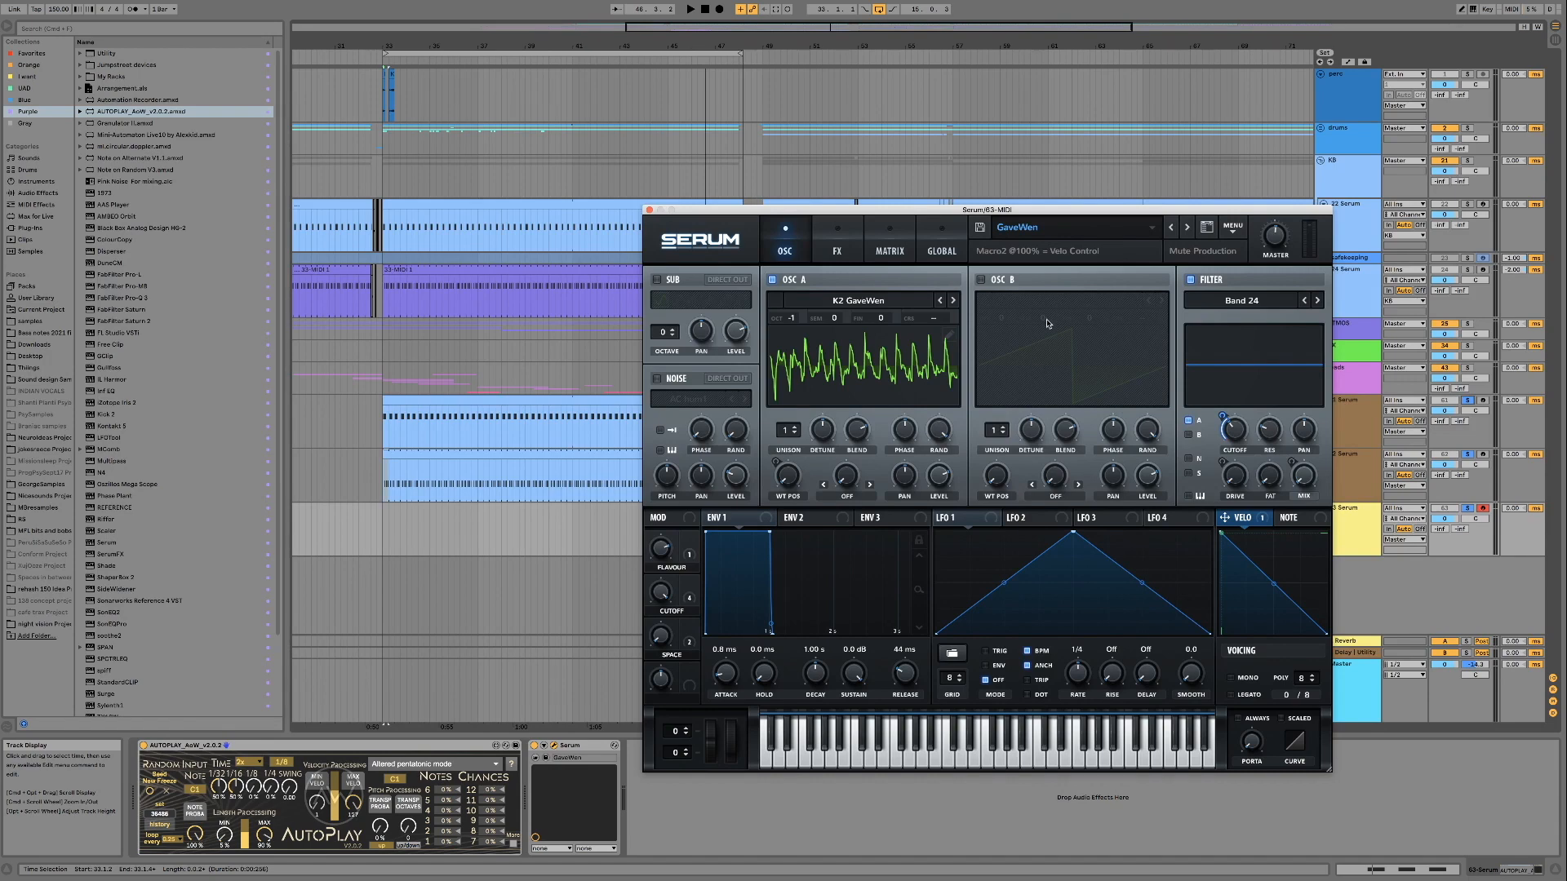
Load the Gelf preset and audition its Cutoff and Flavour macros during playback, with Cutoff up to 95%
click(1186, 228)
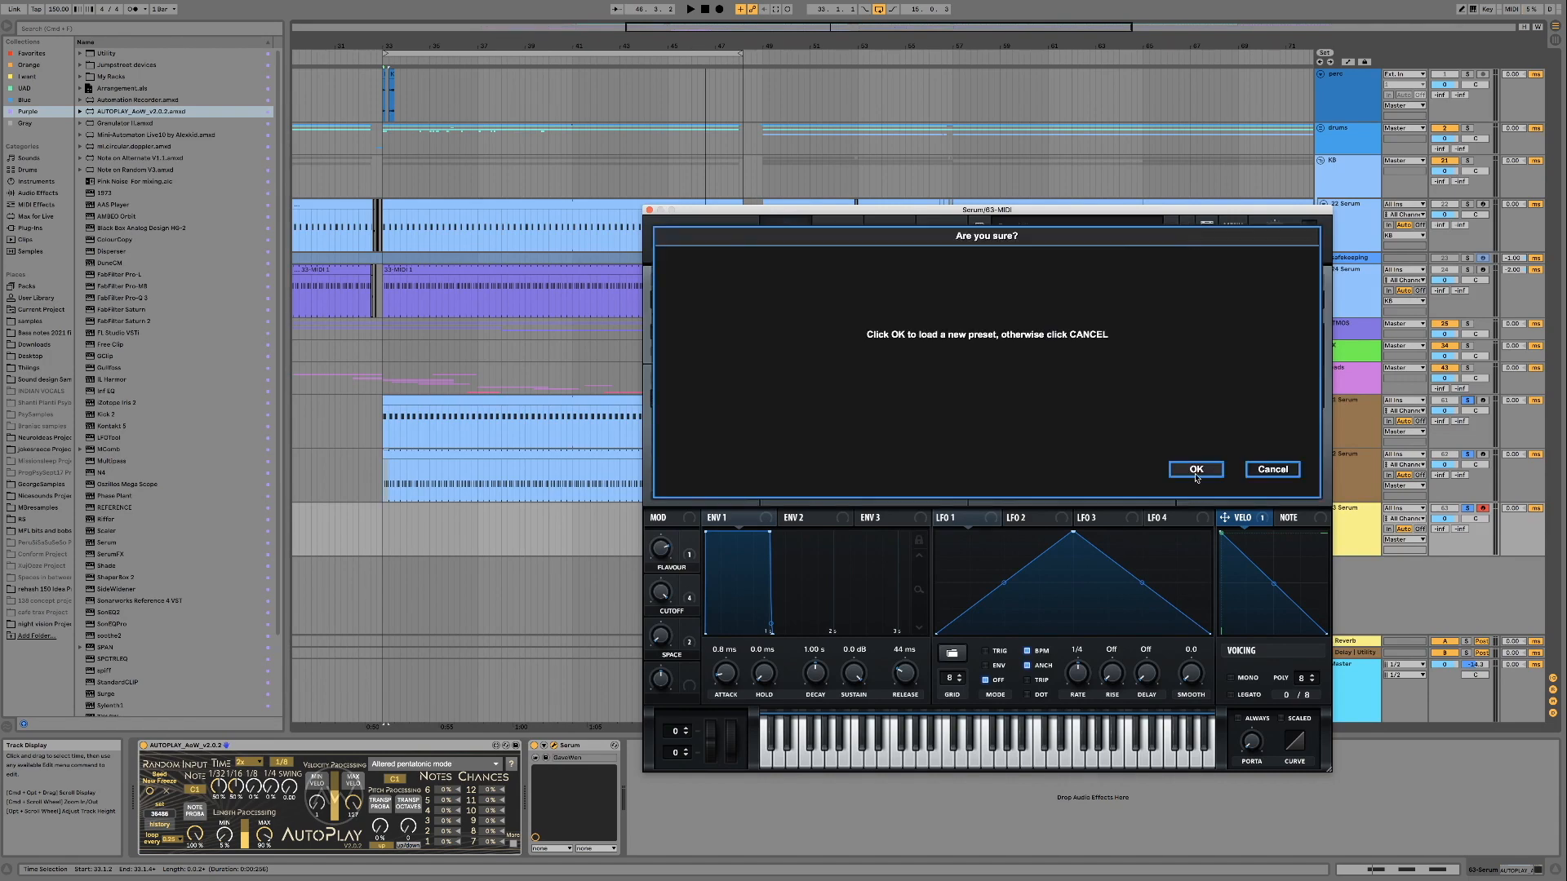
click(1194, 470)
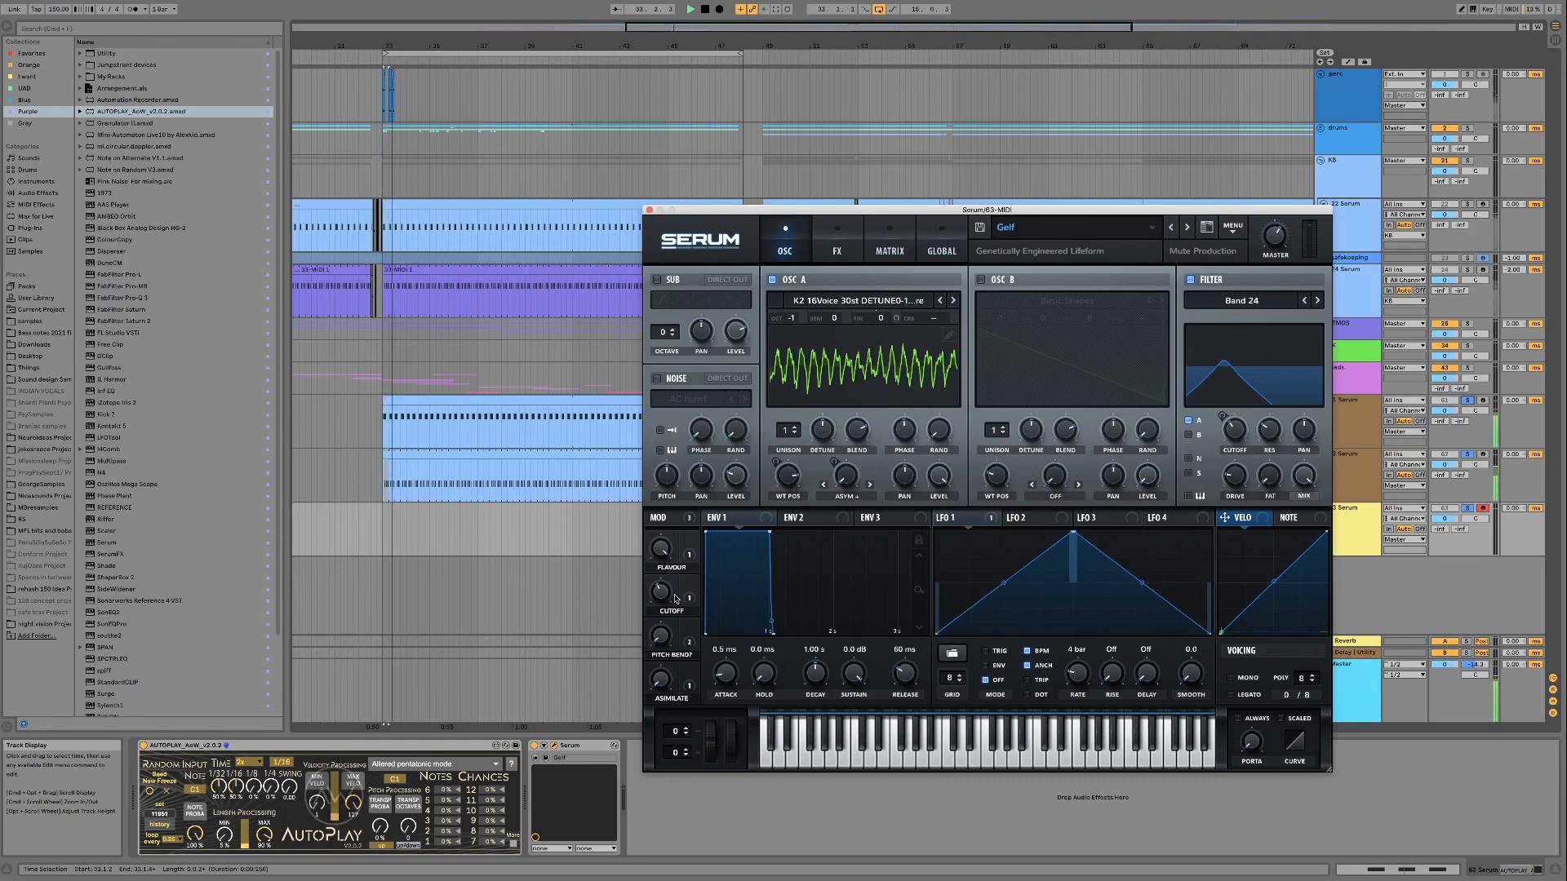
mouse_move(661, 593)
mouse_down()
mouse_move(660, 555)
mouse_move(659, 623)
mouse_up()
drag(654, 539, 740, 750)
drag(666, 602, 668, 675)
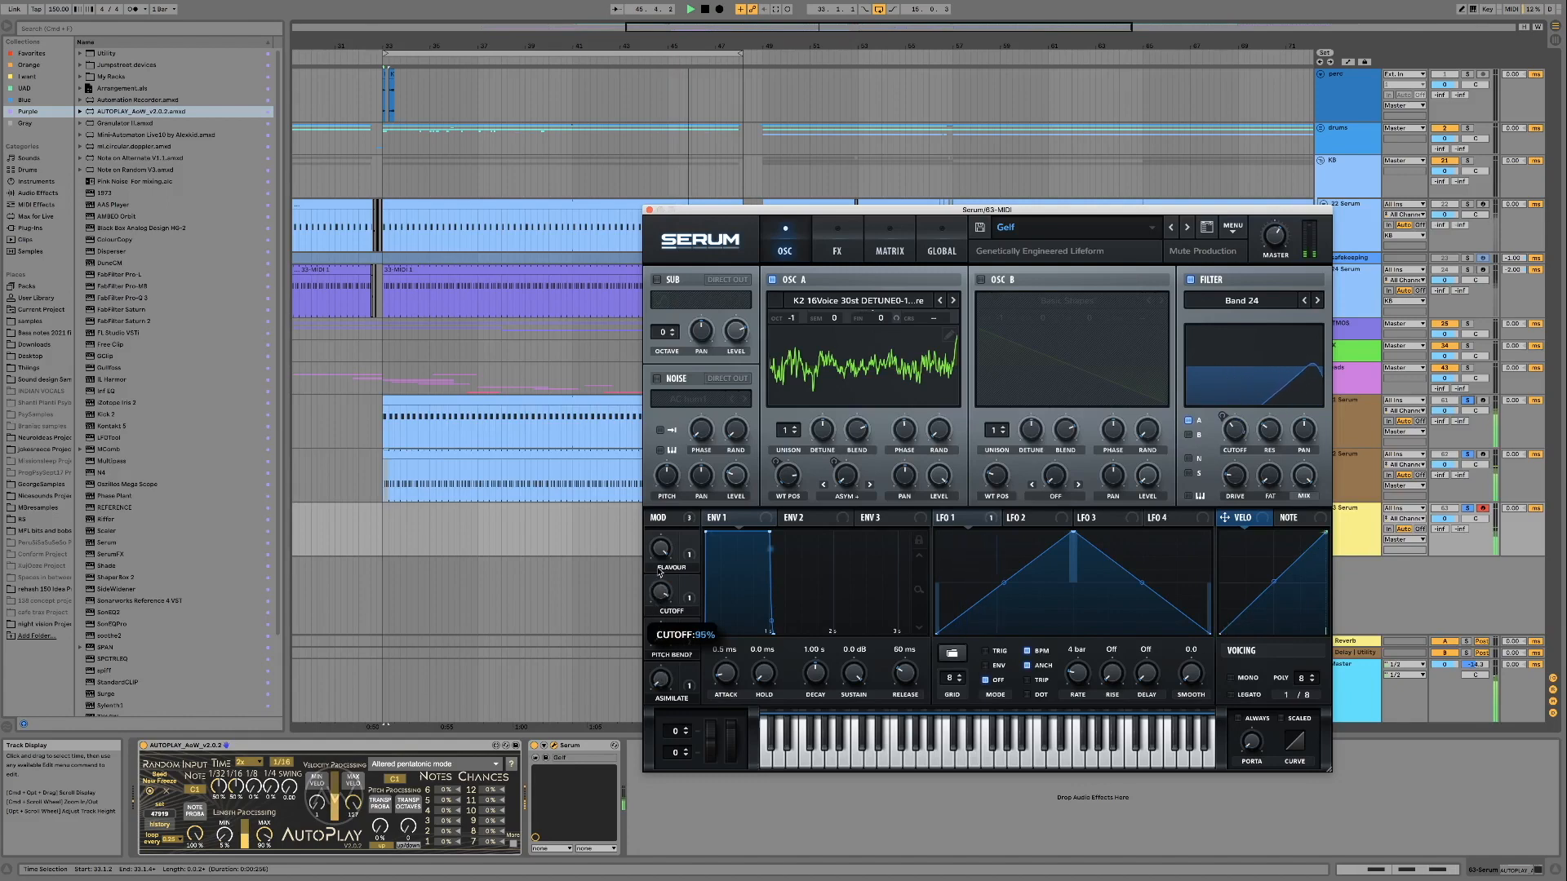
Try Gelf's mod wheel and set its Flavour macro to 97%, varying it together with Cutoff over the loop
drag(736, 733, 735, 762)
drag(654, 499, 658, 556)
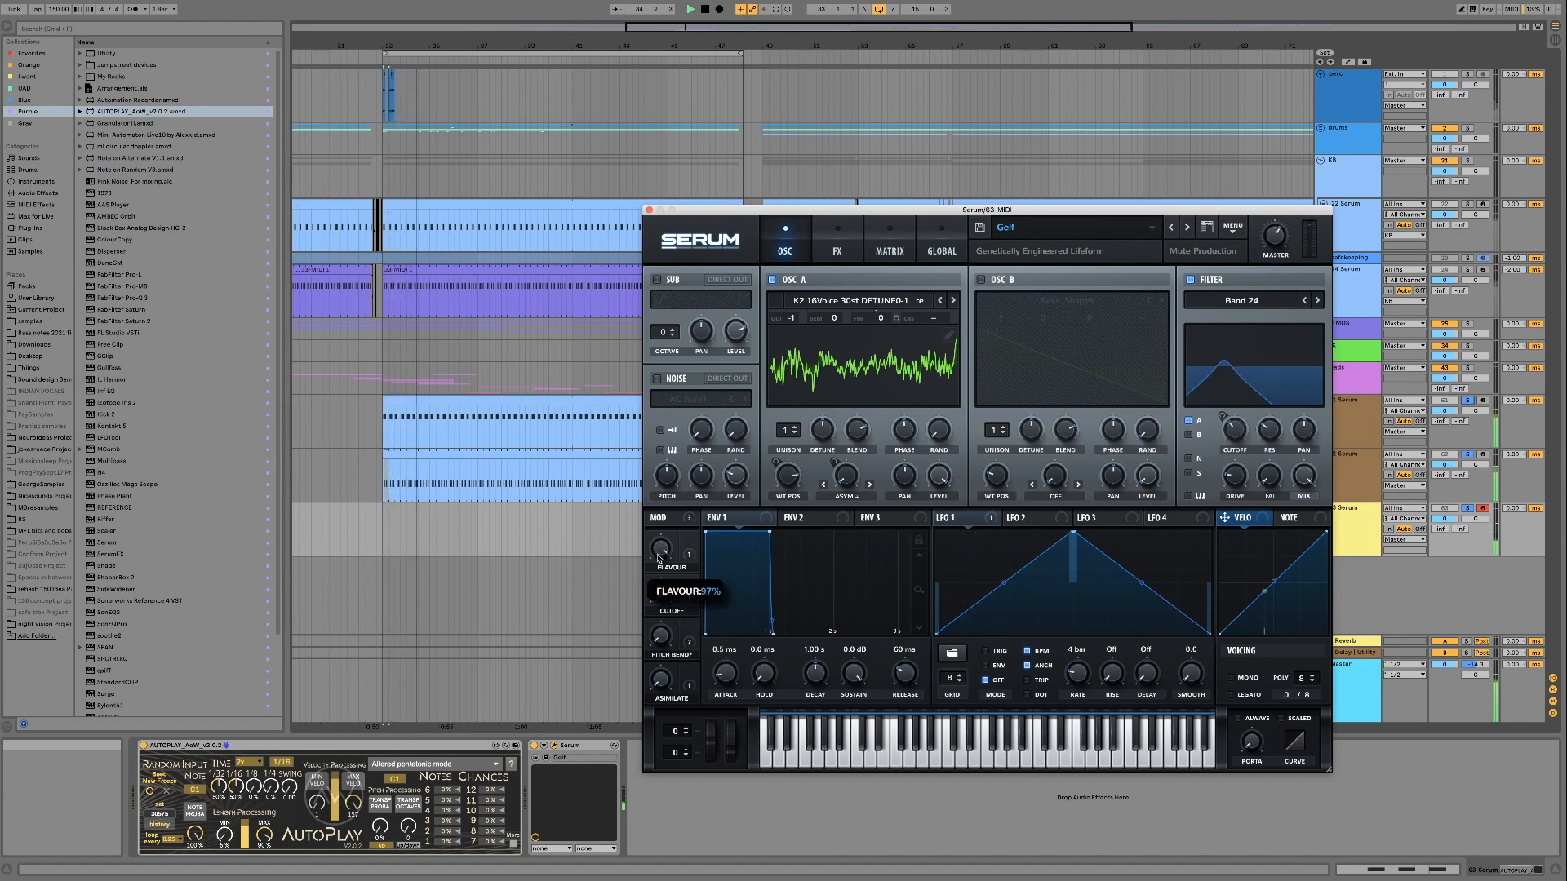
drag(656, 619, 661, 679)
drag(660, 591, 660, 640)
drag(659, 551, 659, 535)
drag(659, 595, 657, 577)
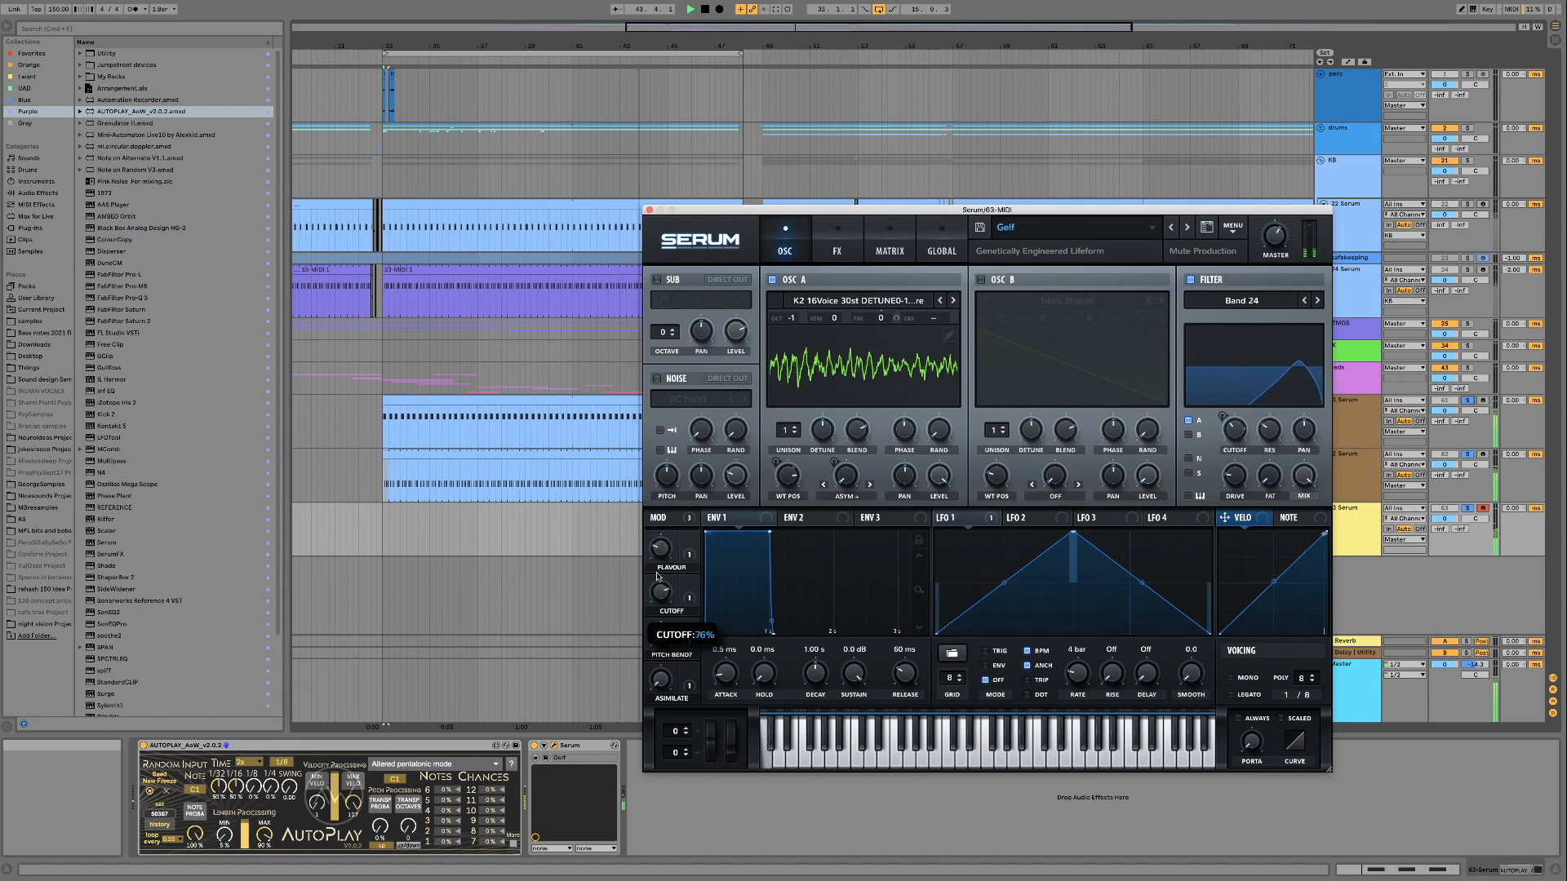
Select the arrangement loop and audition Gelf's Cutoff macro at 78%, its Asimilate macro at 100% and its Flavour macro
click(743, 55)
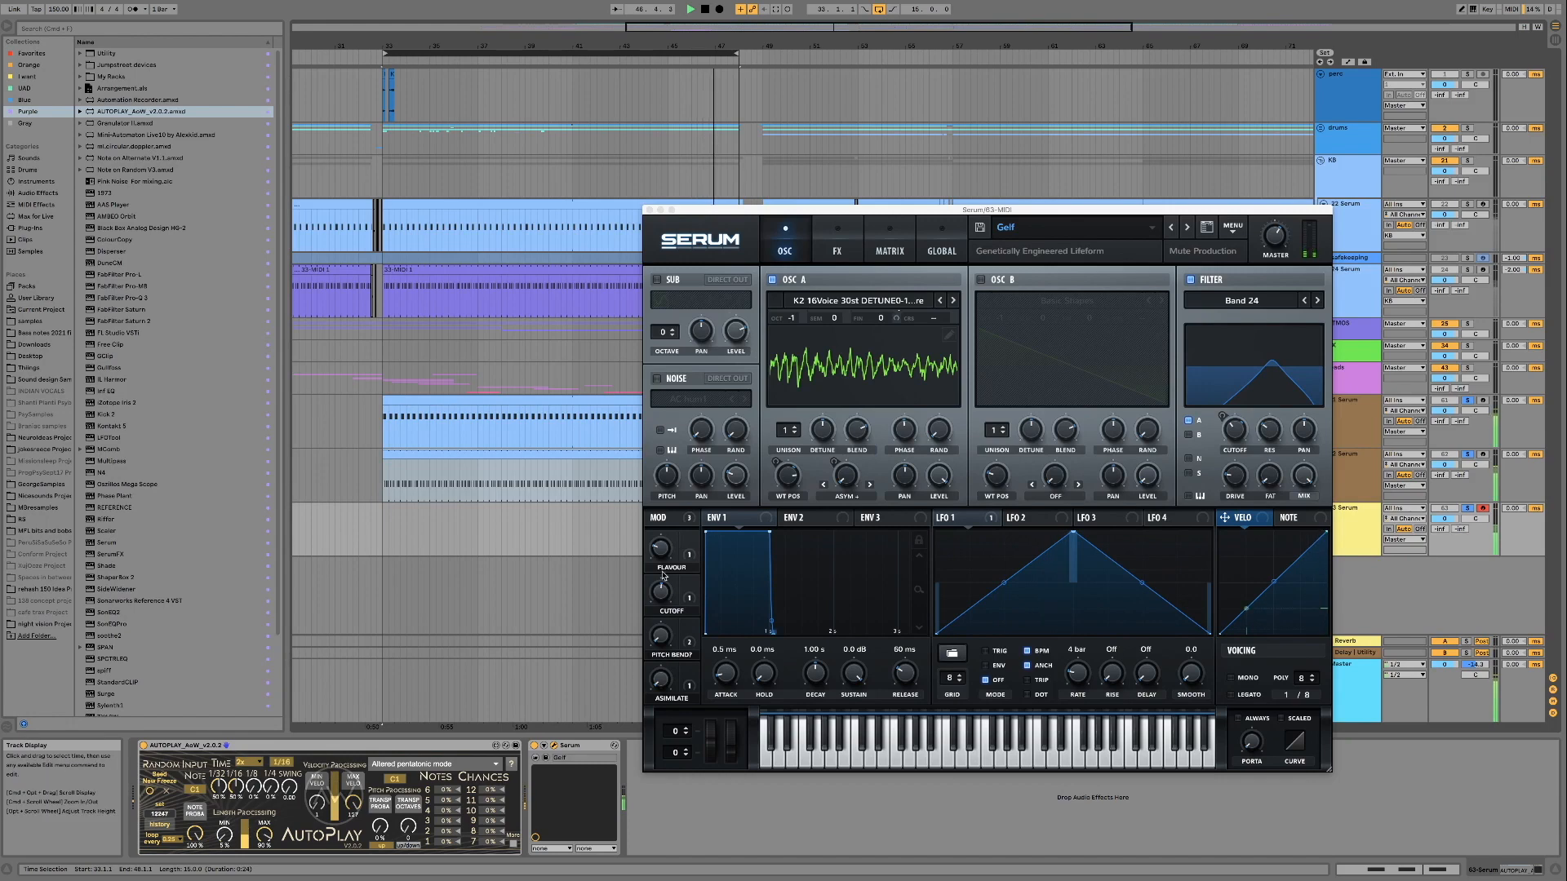
drag(662, 592, 662, 626)
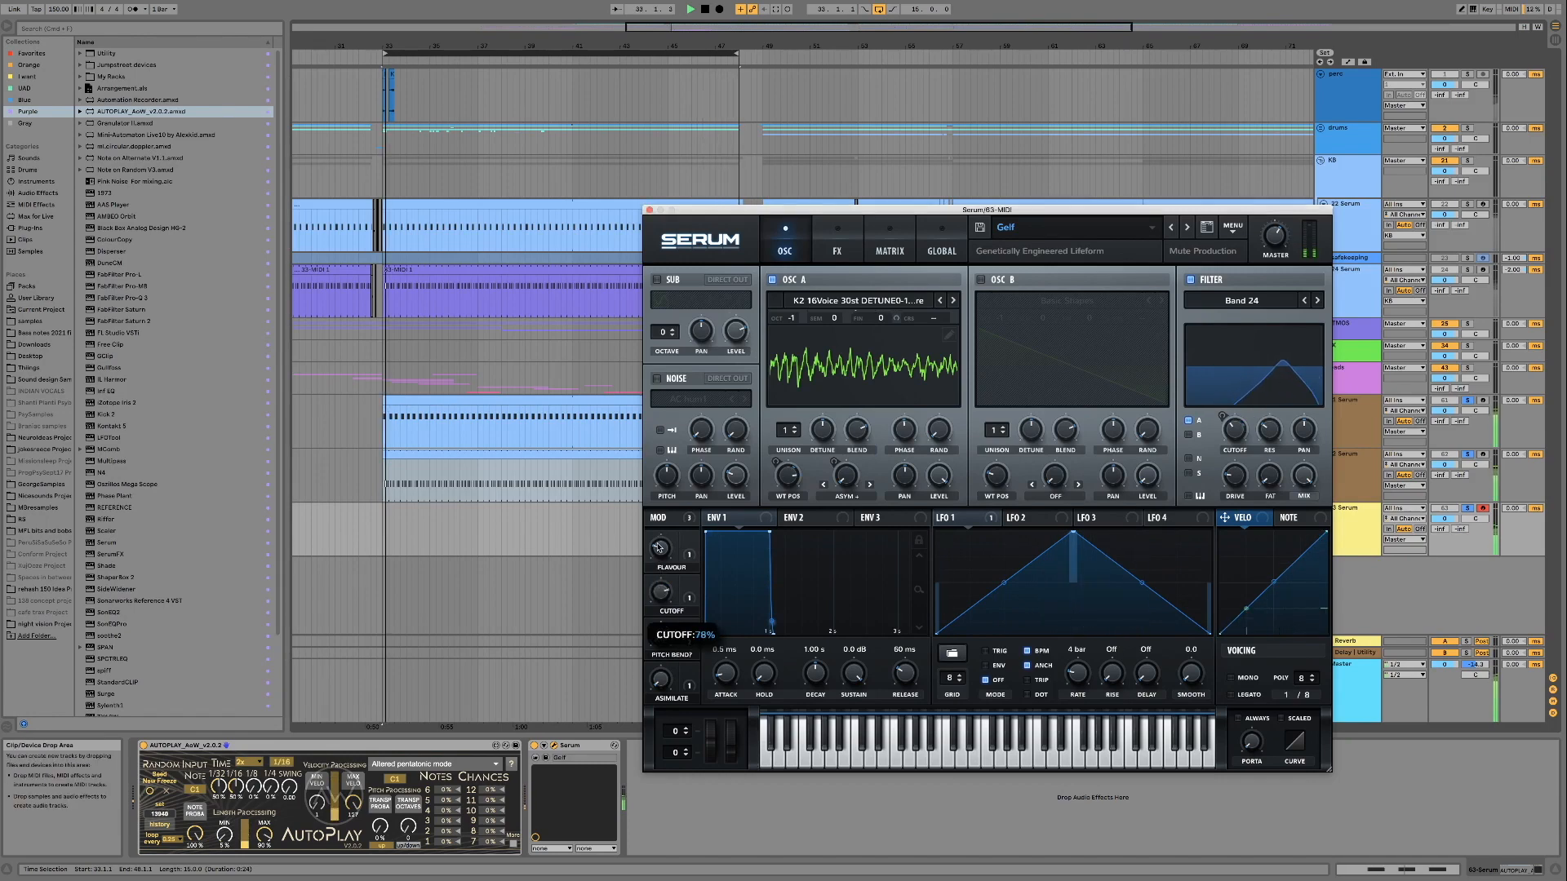
mouse_move(662, 592)
mouse_down()
mouse_move(663, 650)
mouse_move(660, 566)
mouse_up()
mouse_move(661, 596)
mouse_down()
mouse_move(662, 622)
mouse_move(661, 591)
mouse_up()
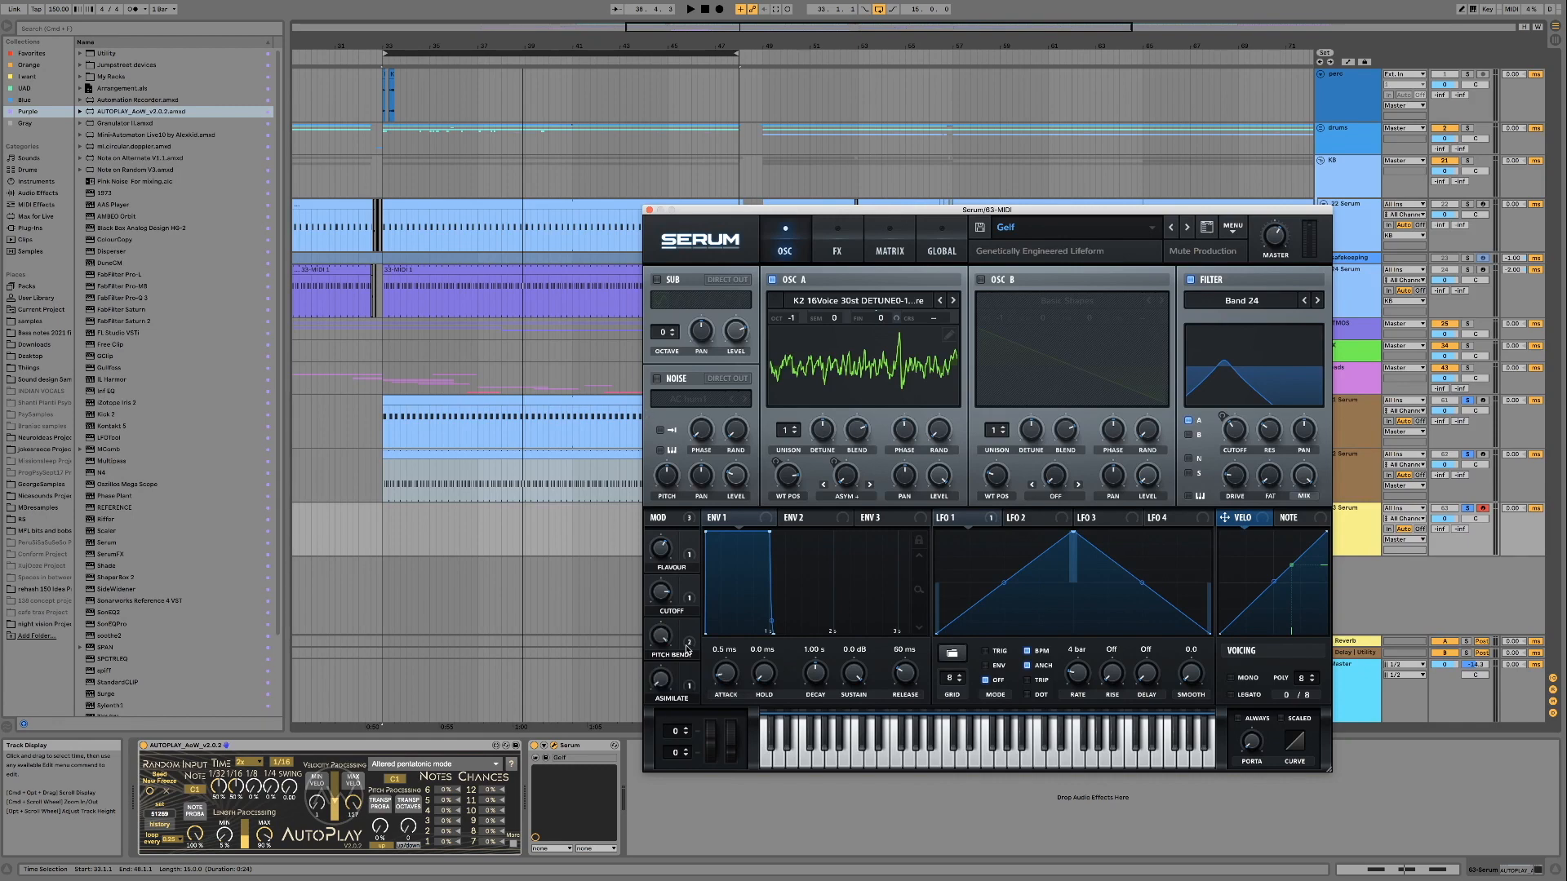
key(space)
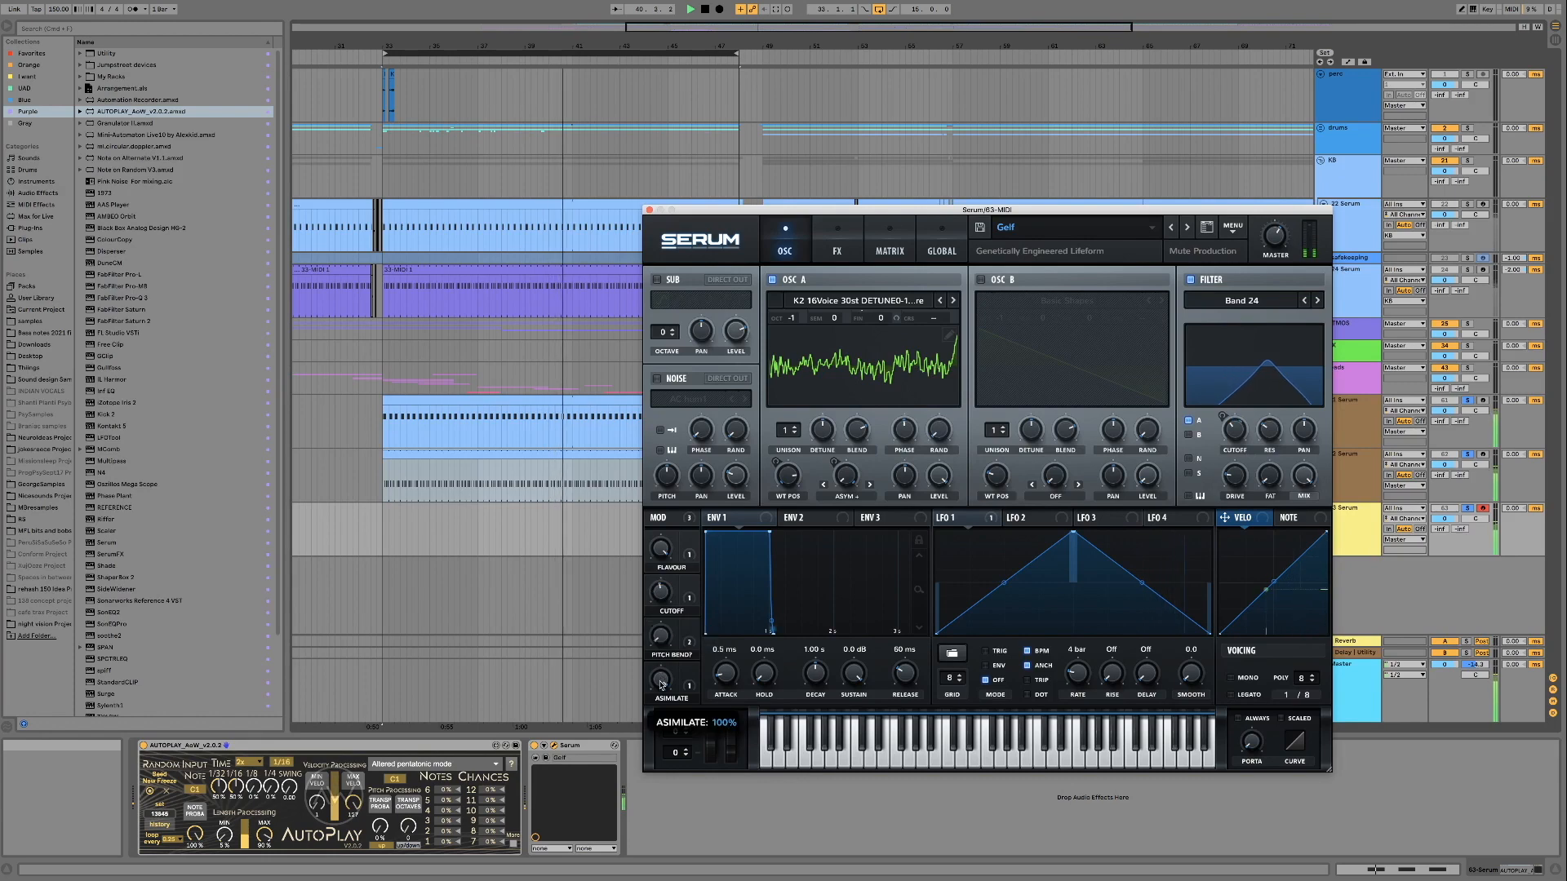
drag(660, 547, 656, 534)
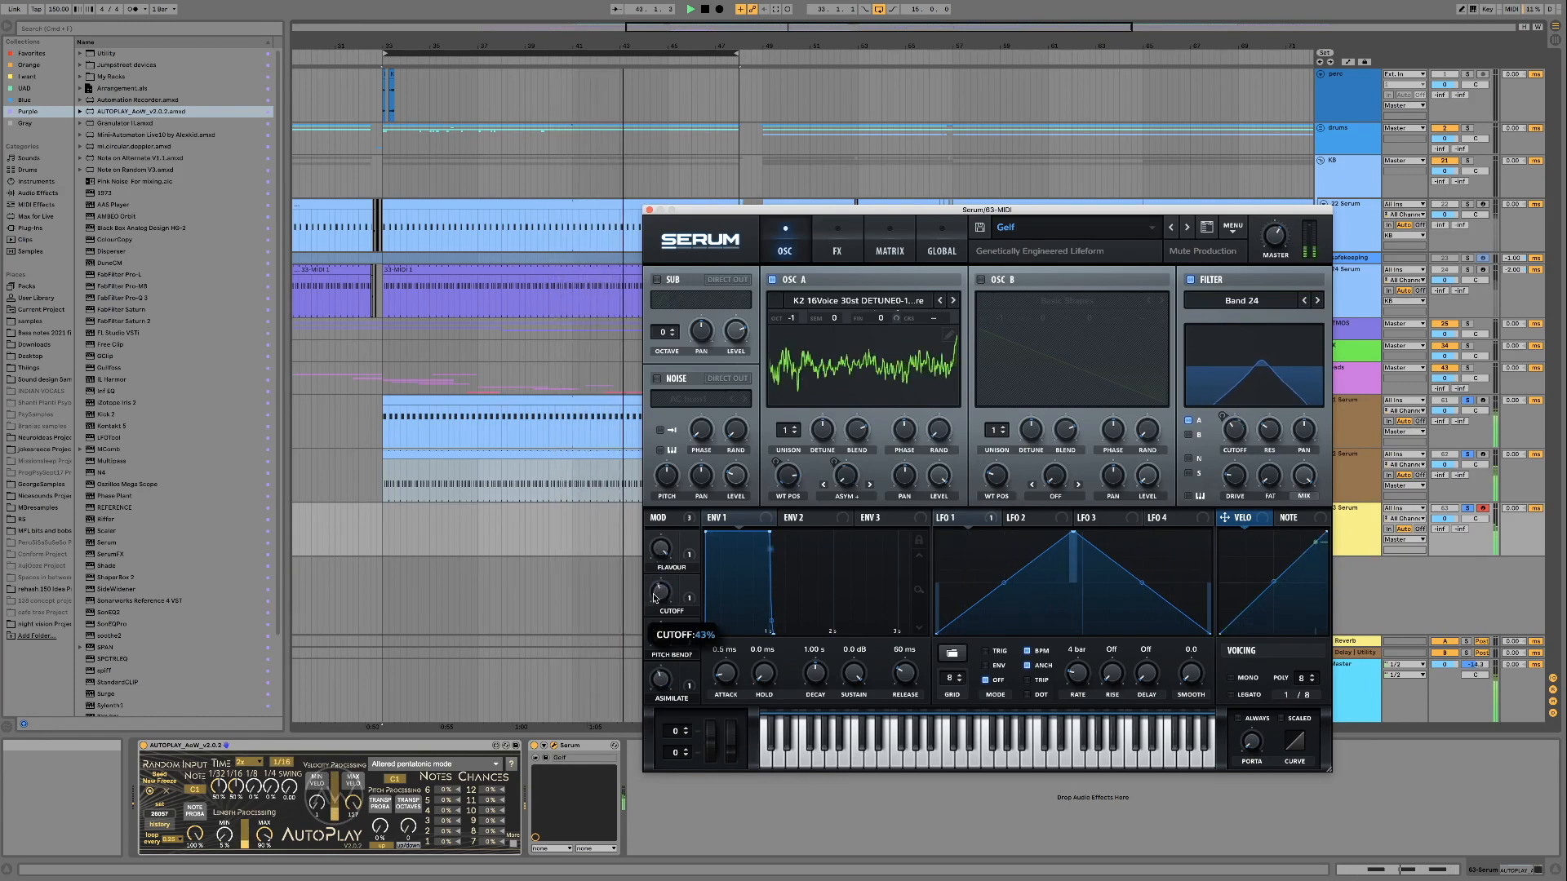
Advance past the Gnarlead preset to Joat and audition its BP/HP and Cutoff macros during playback
click(1187, 232)
click(1180, 466)
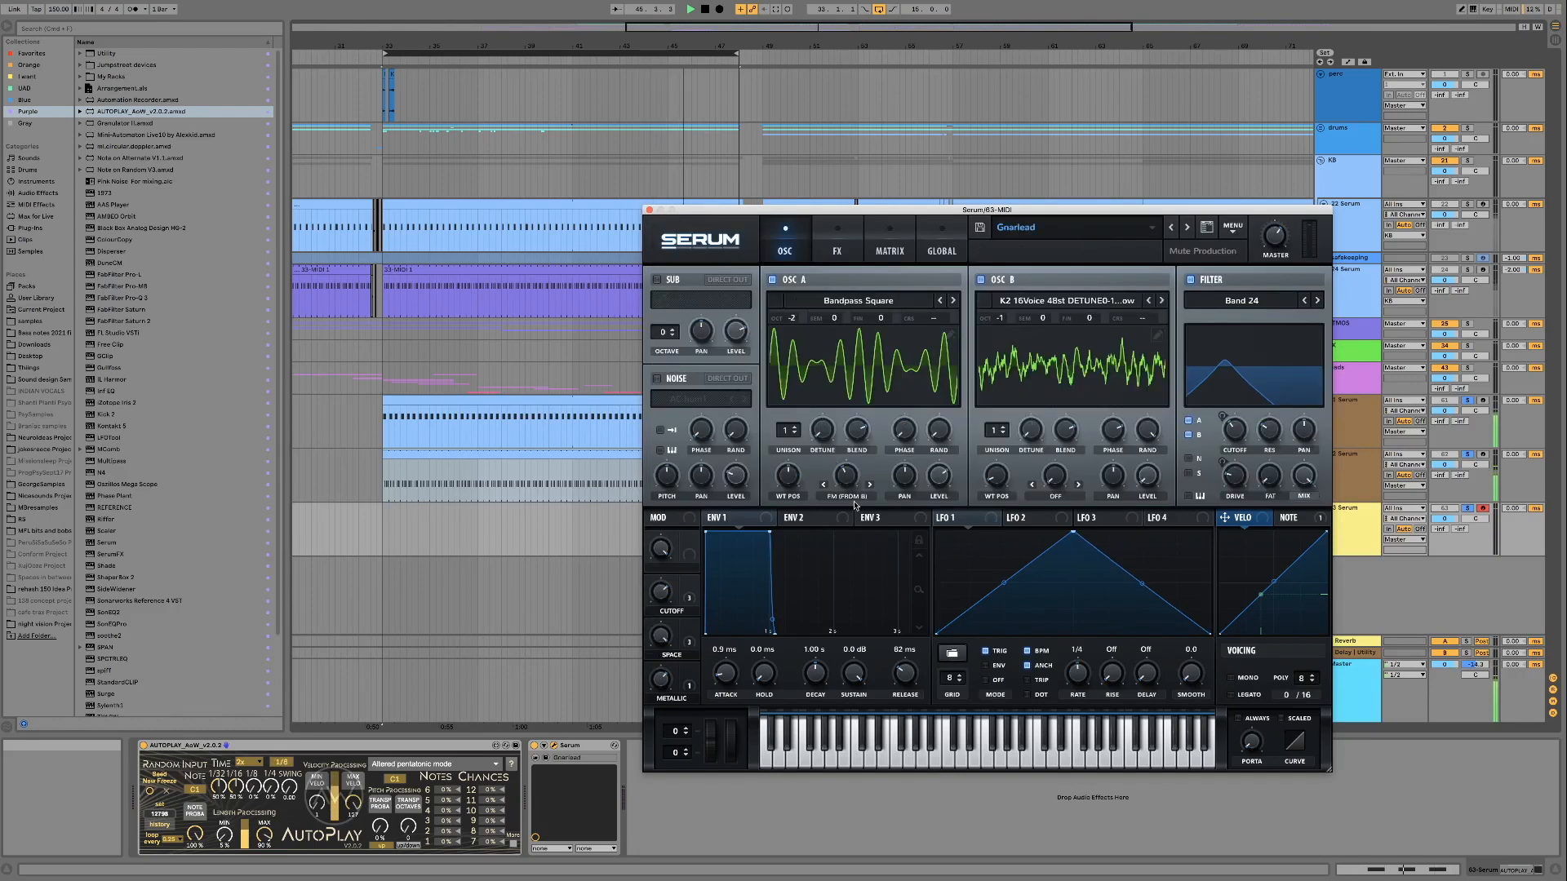
click(1188, 232)
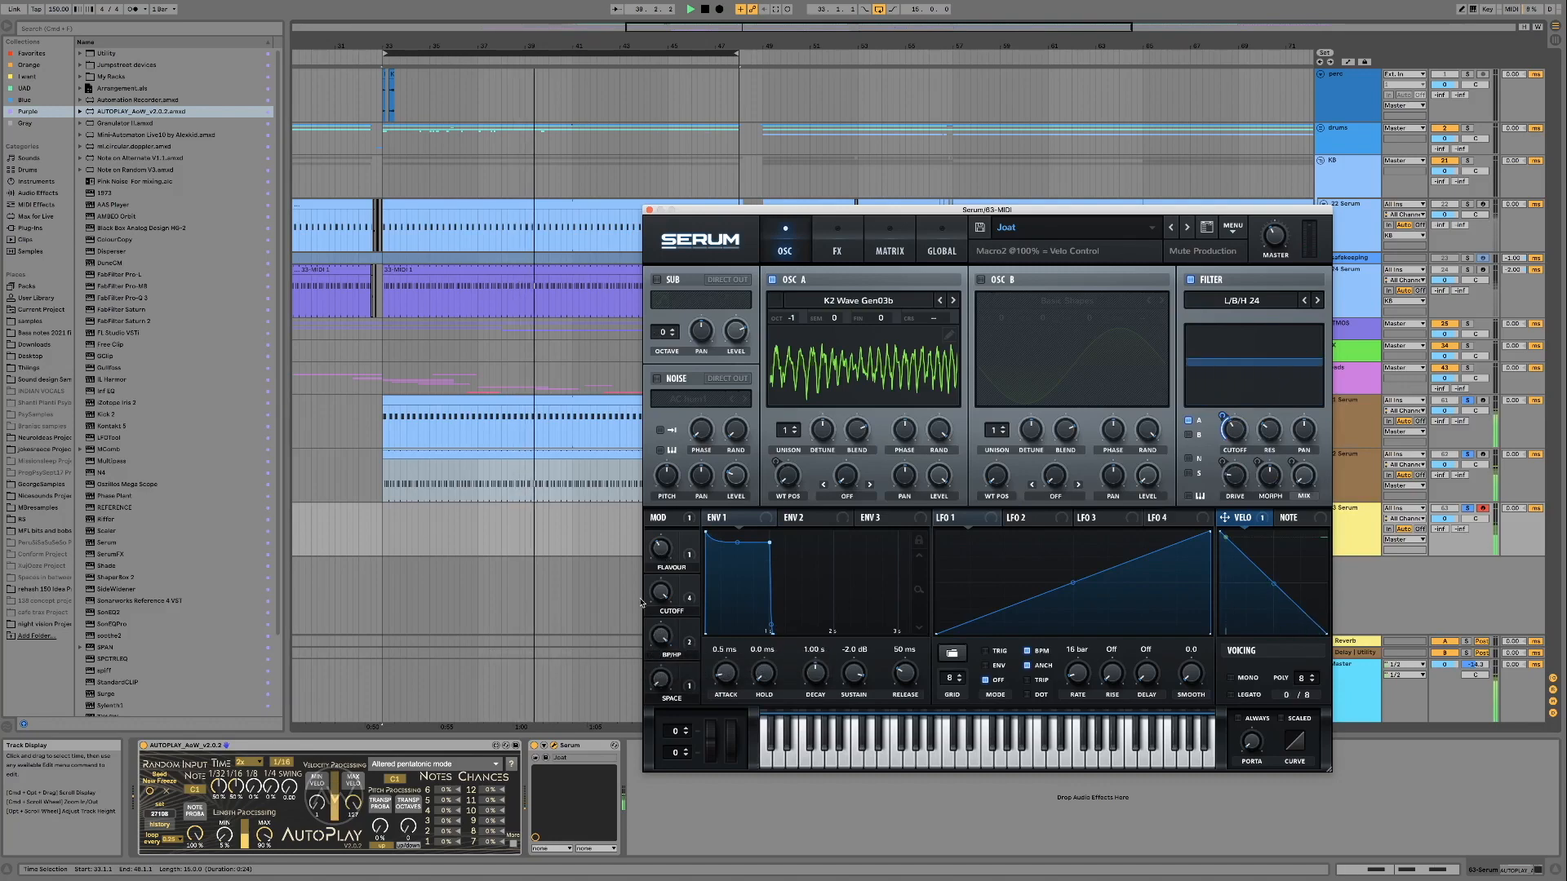
drag(664, 638, 655, 688)
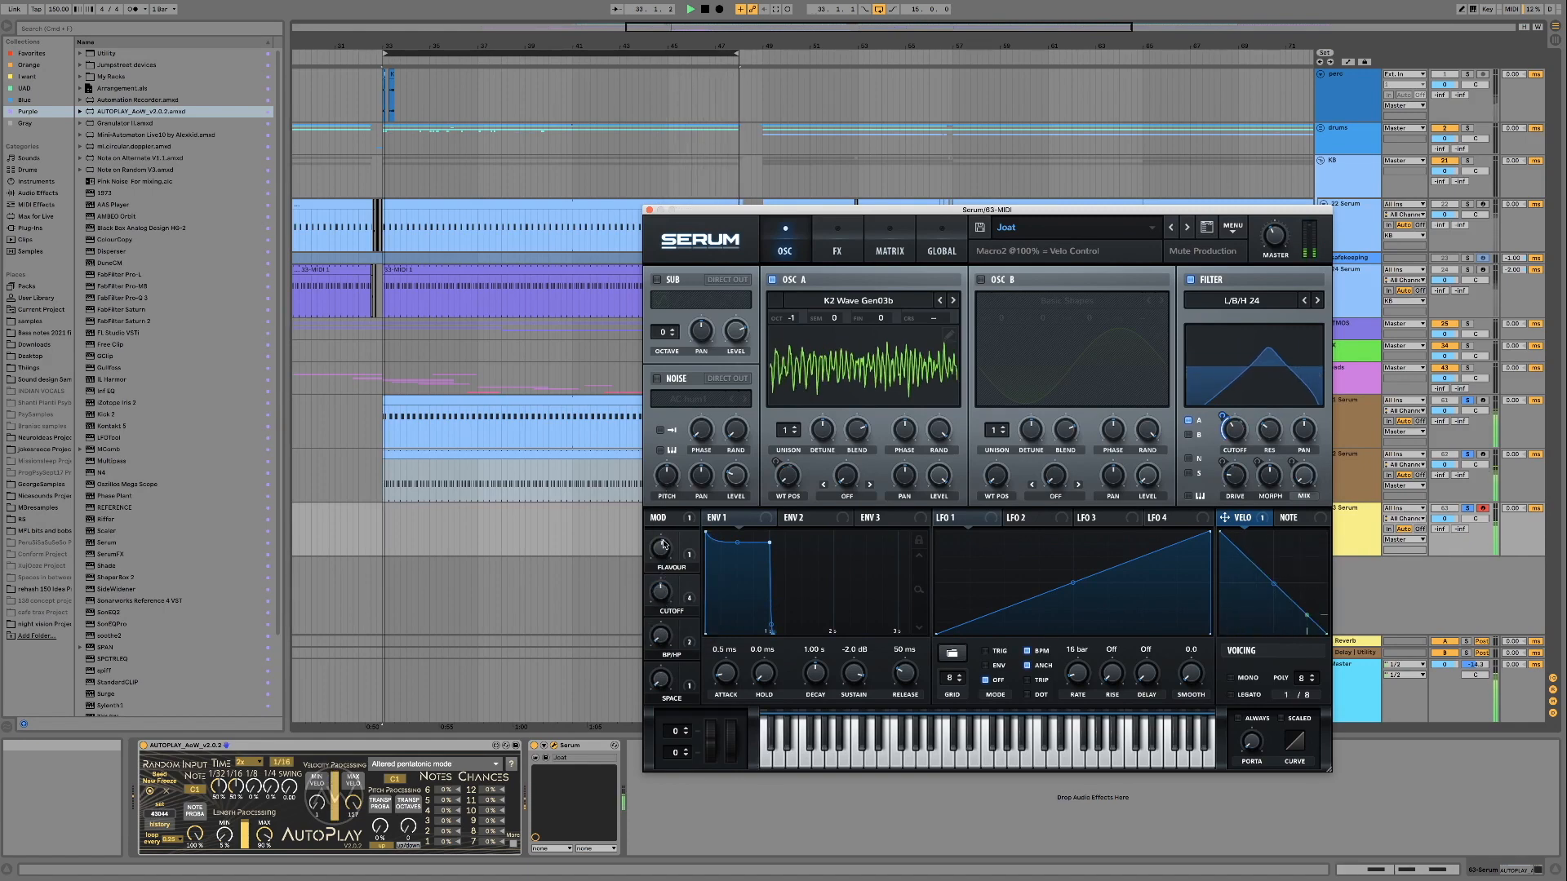
mouse_move(653, 616)
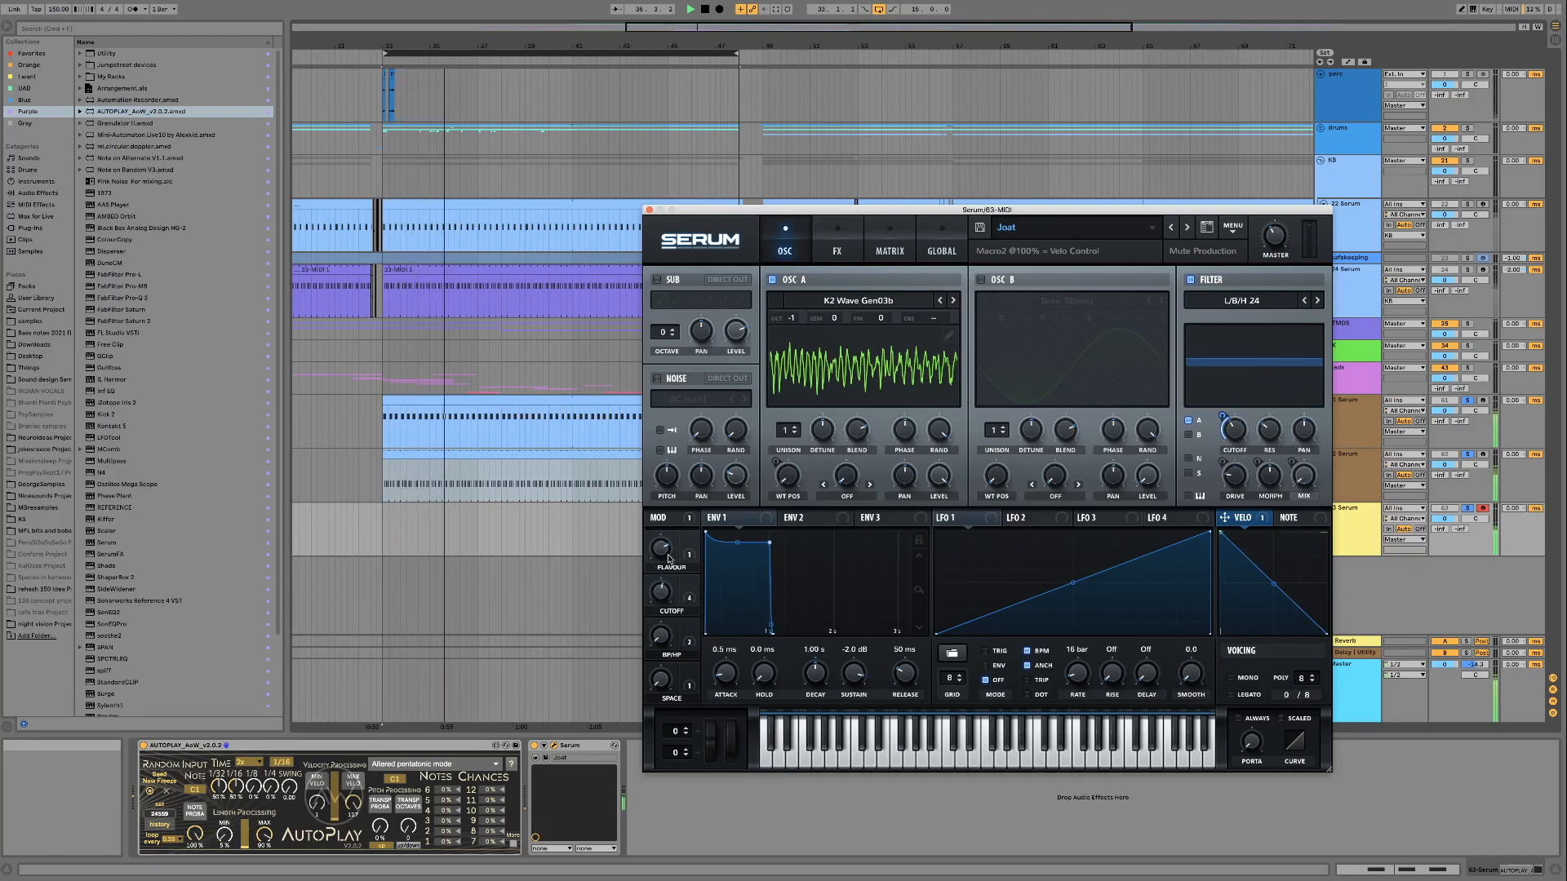
drag(662, 594, 662, 699)
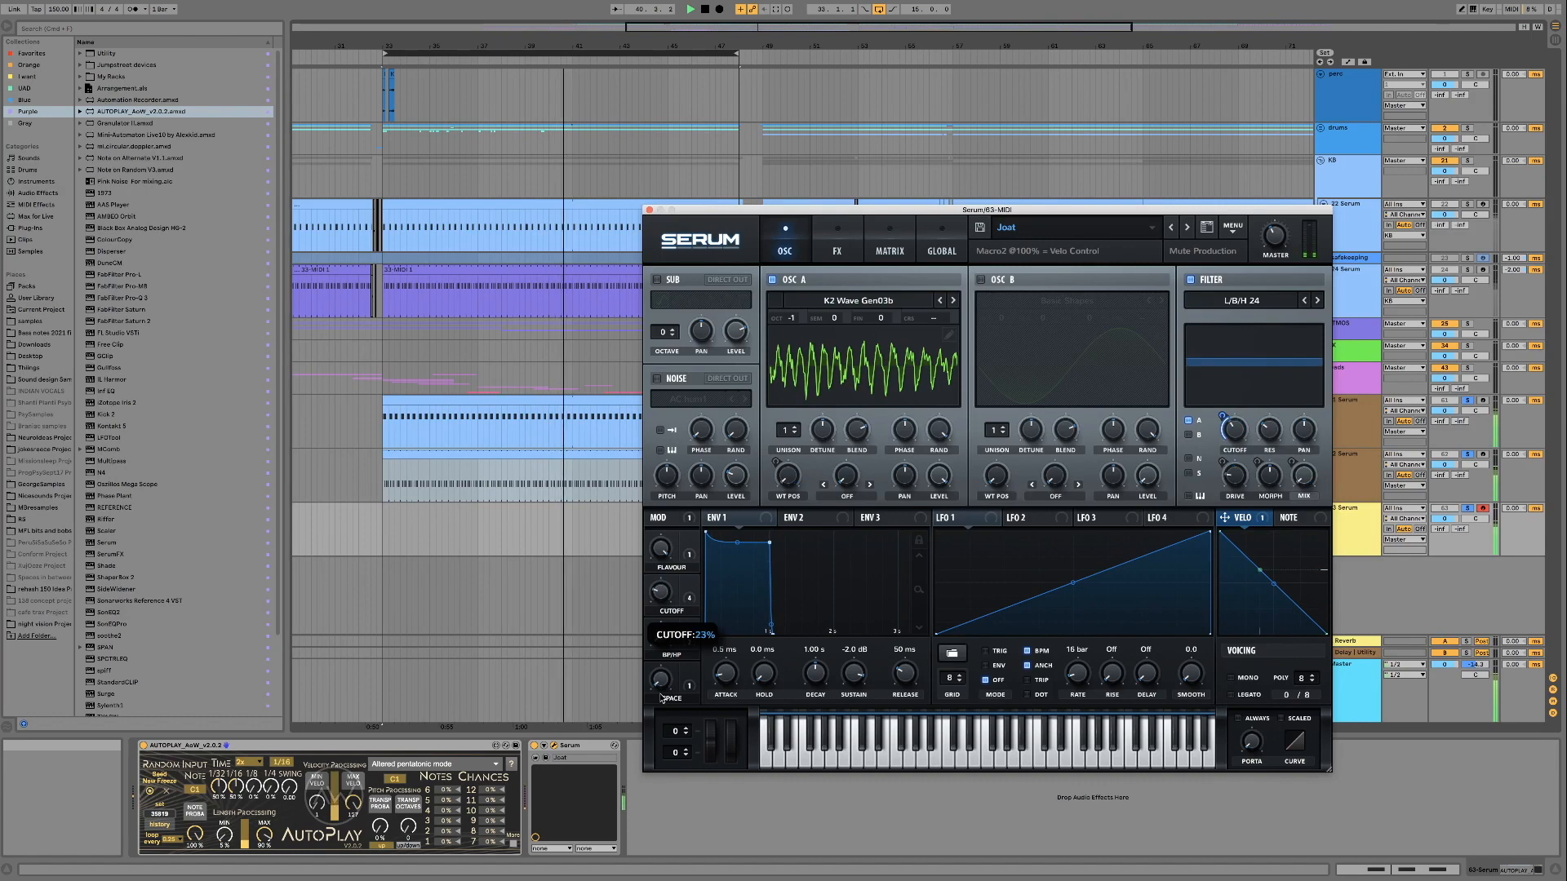
Load the Litigation FM preset and audition its Metallic macro up to 99% and its mod wheel around 19%
click(1189, 229)
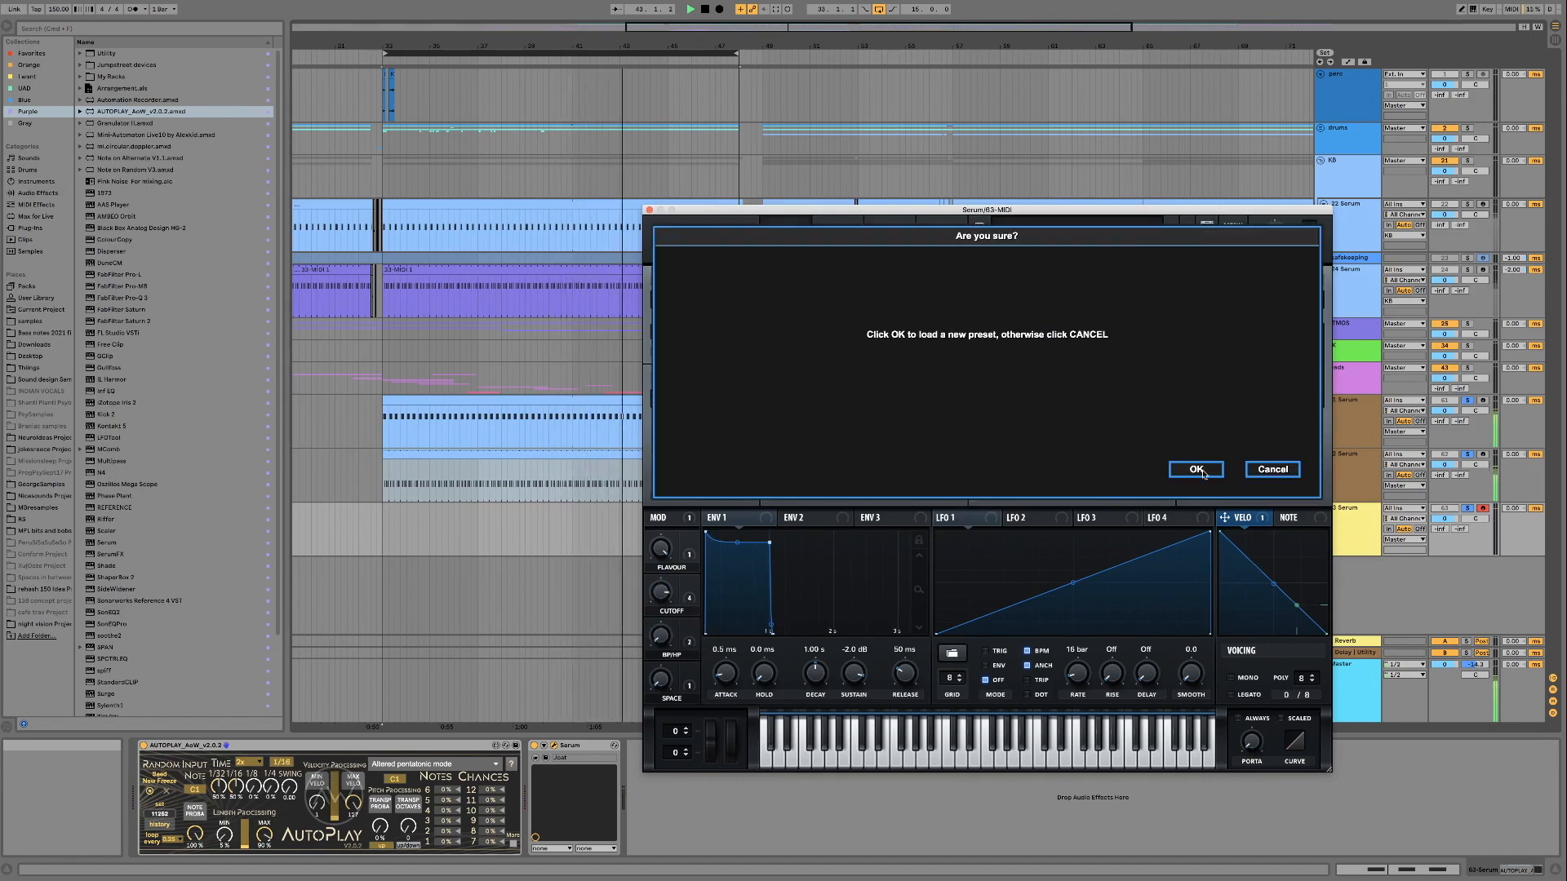
click(1198, 467)
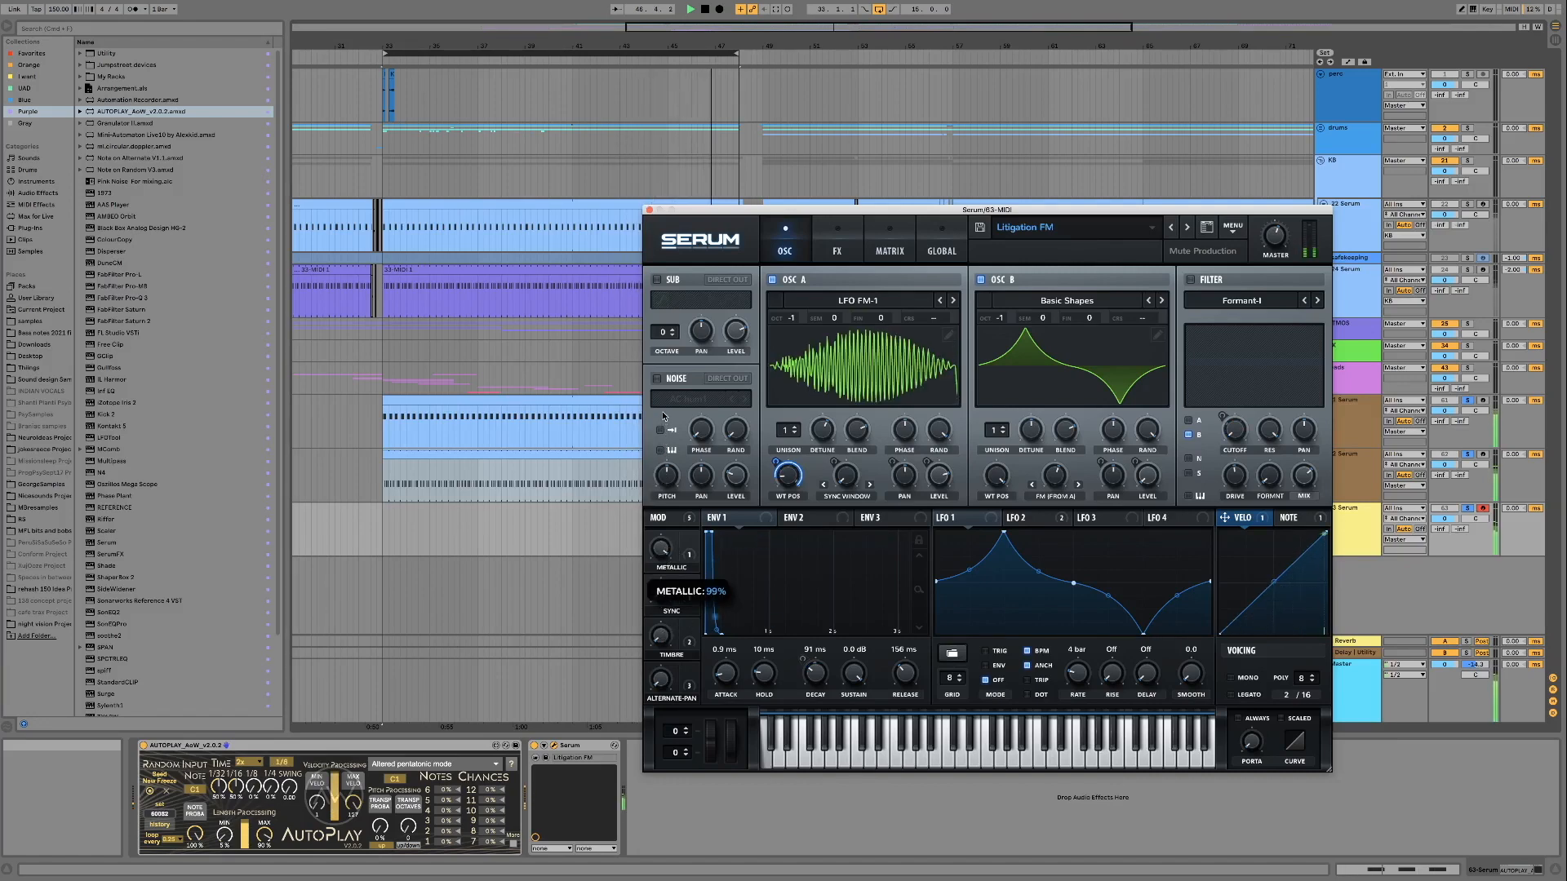
drag(659, 533, 662, 639)
drag(732, 745, 729, 619)
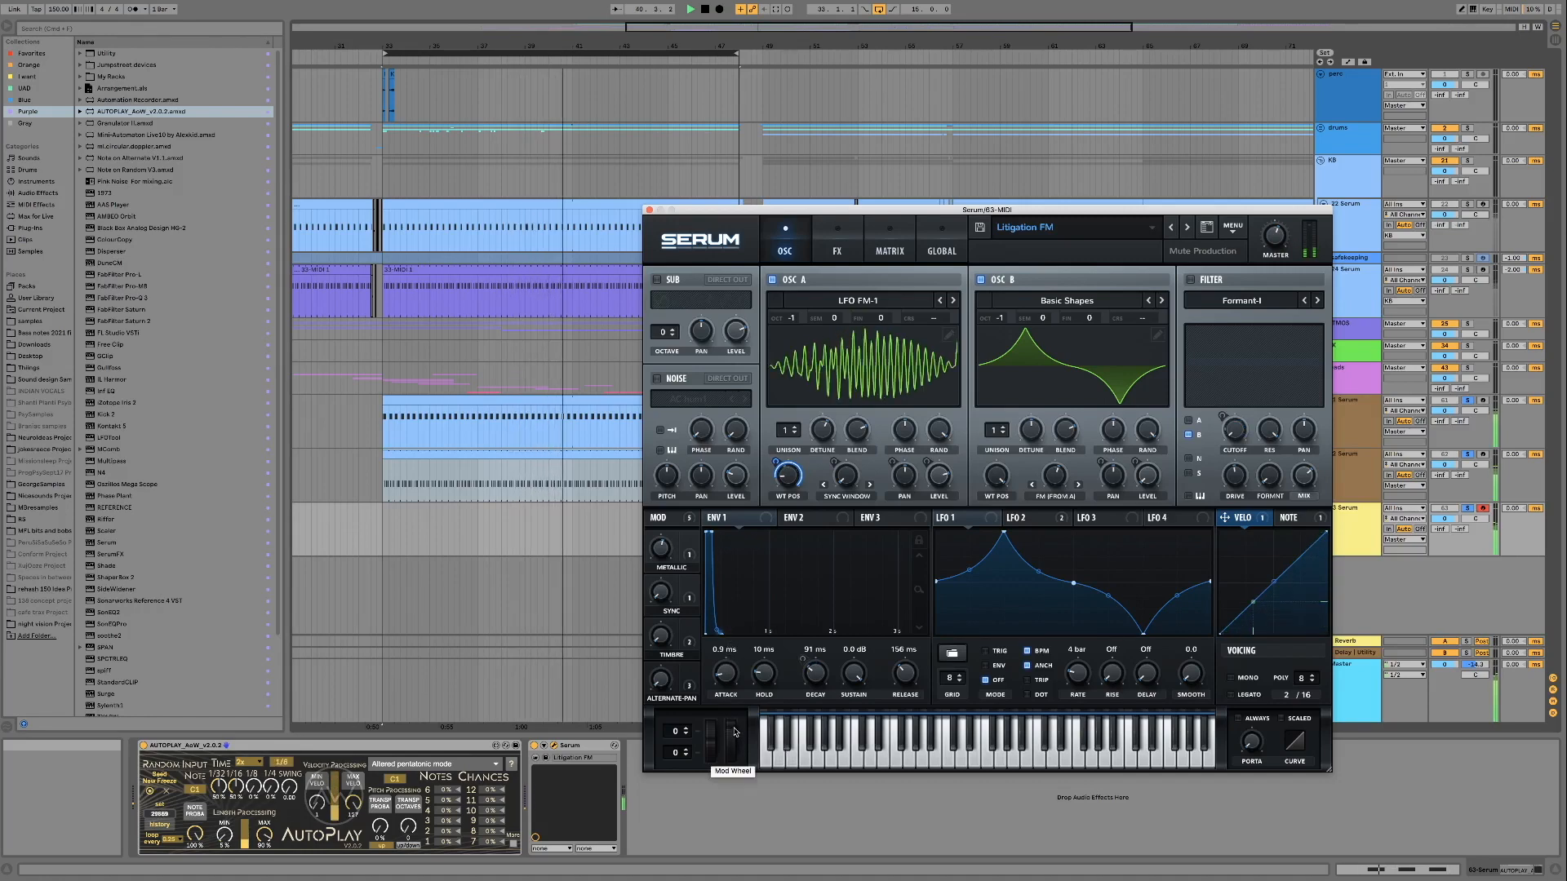
drag(734, 732, 731, 798)
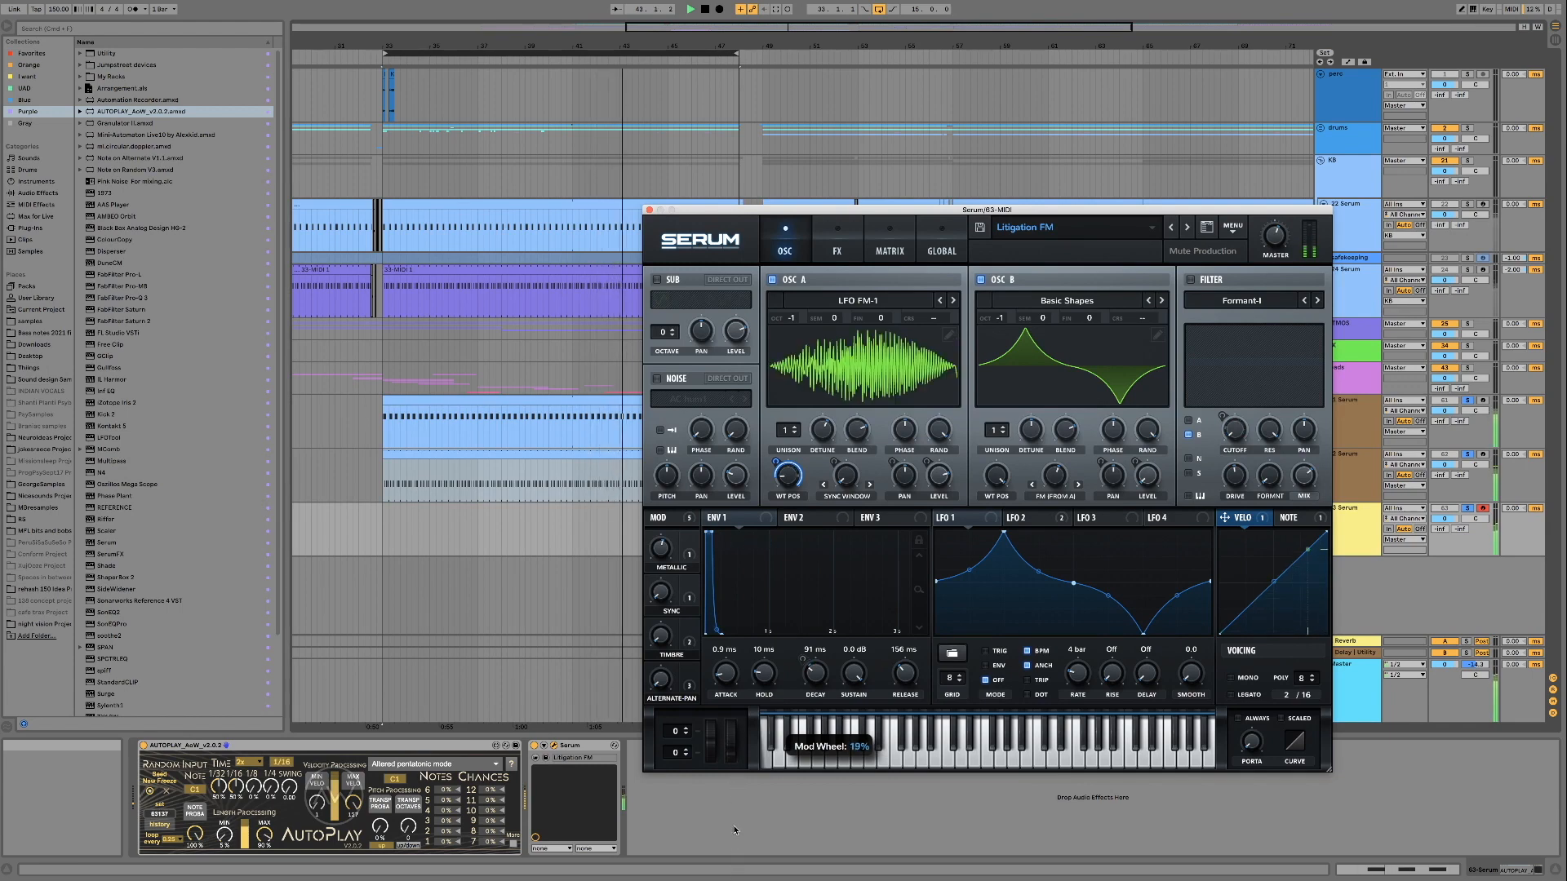
drag(733, 842, 732, 842)
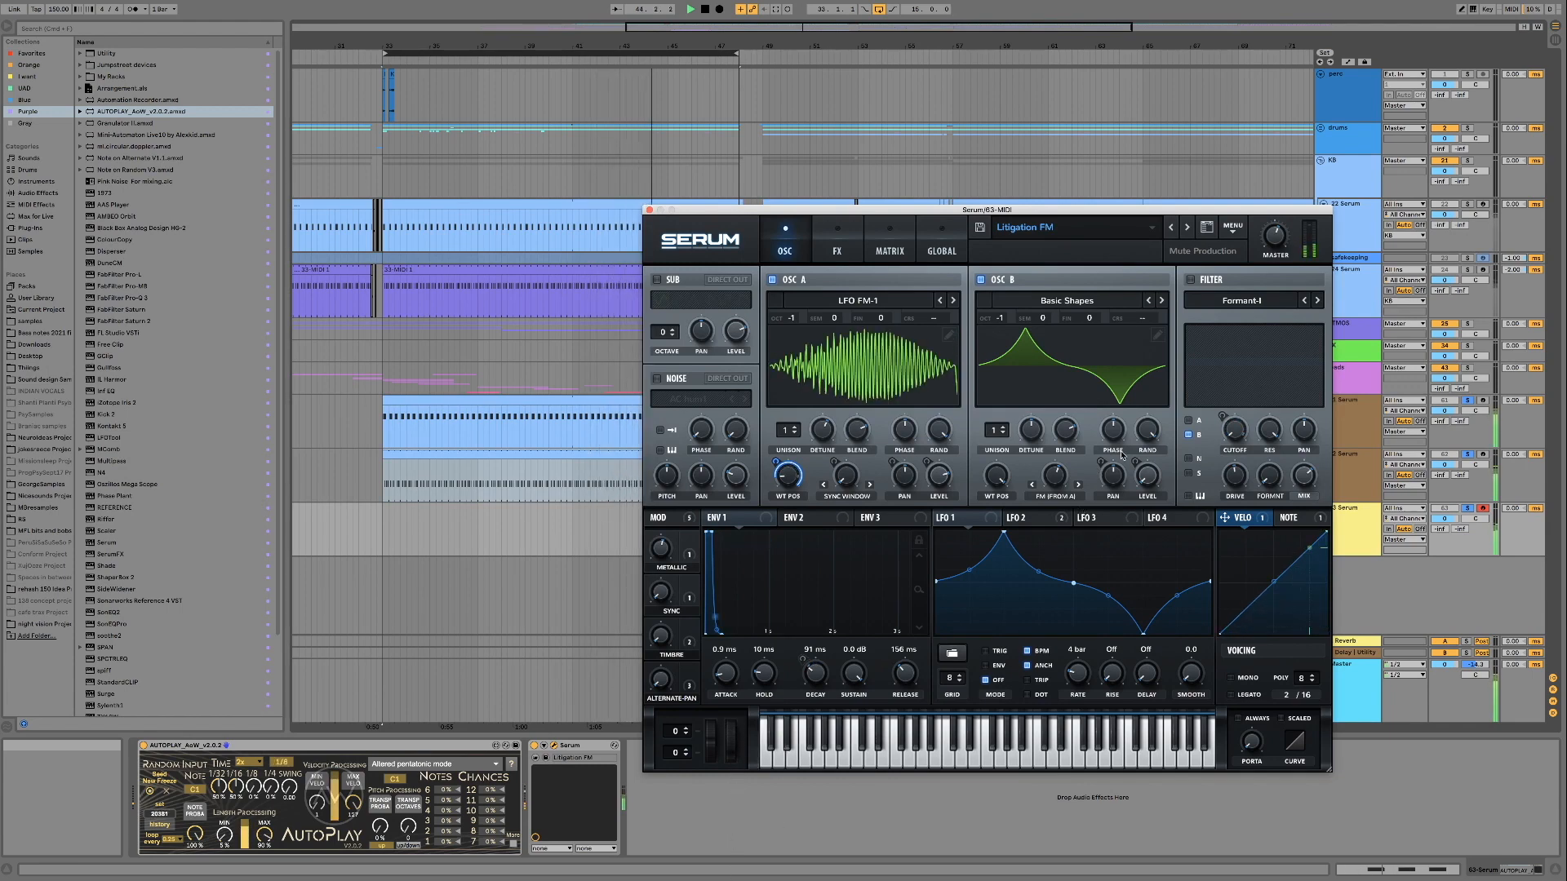
Advance through the Planetary and ShepFM presets and load Squeaky Freak
click(1187, 230)
click(1189, 465)
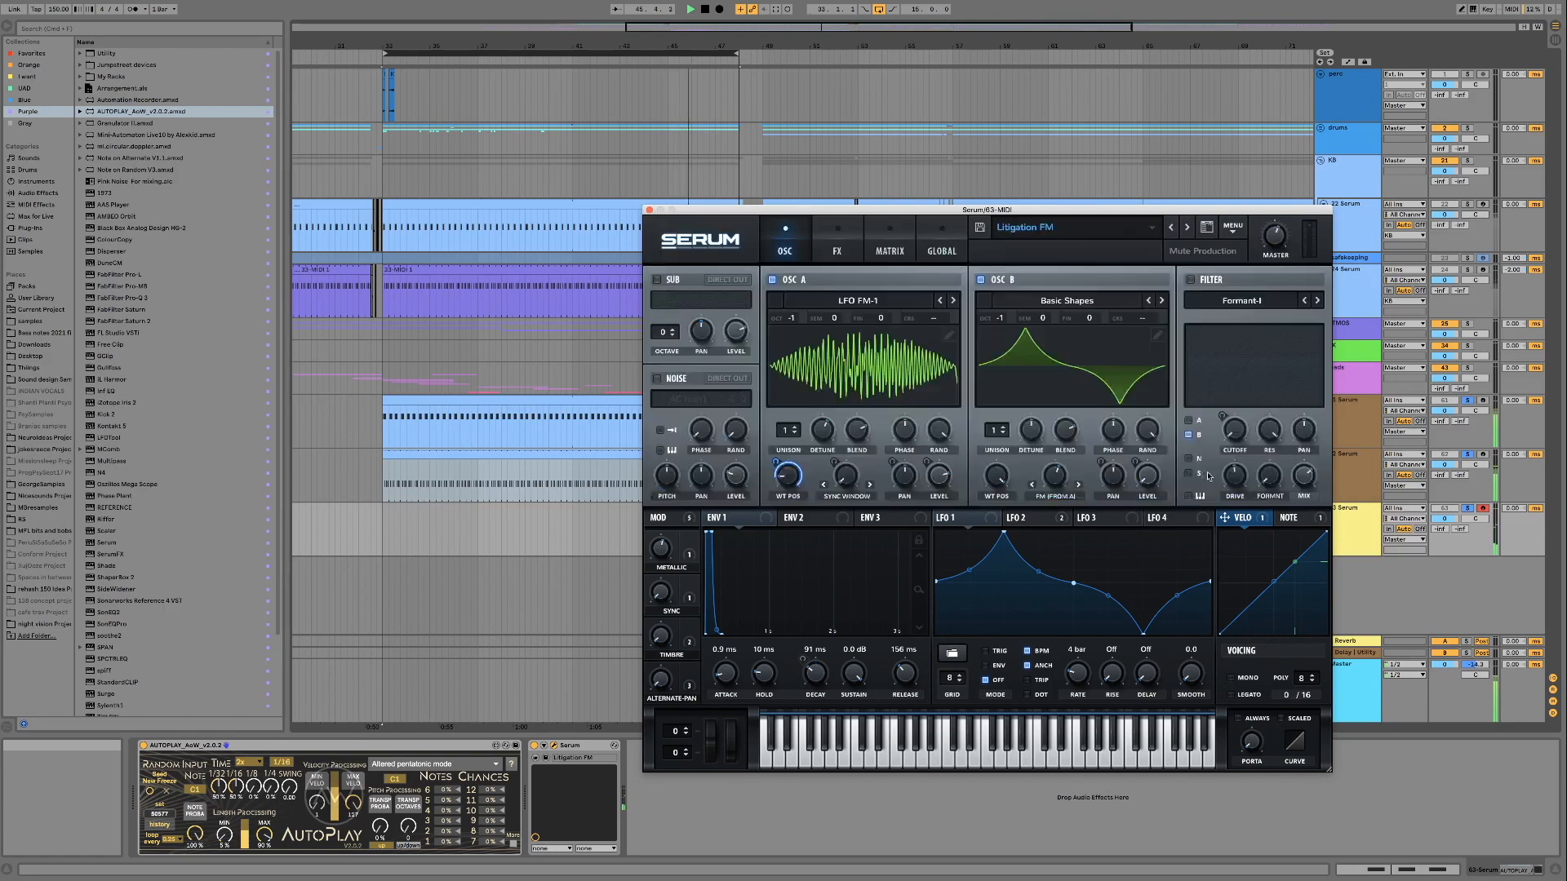
click(1184, 232)
click(1185, 231)
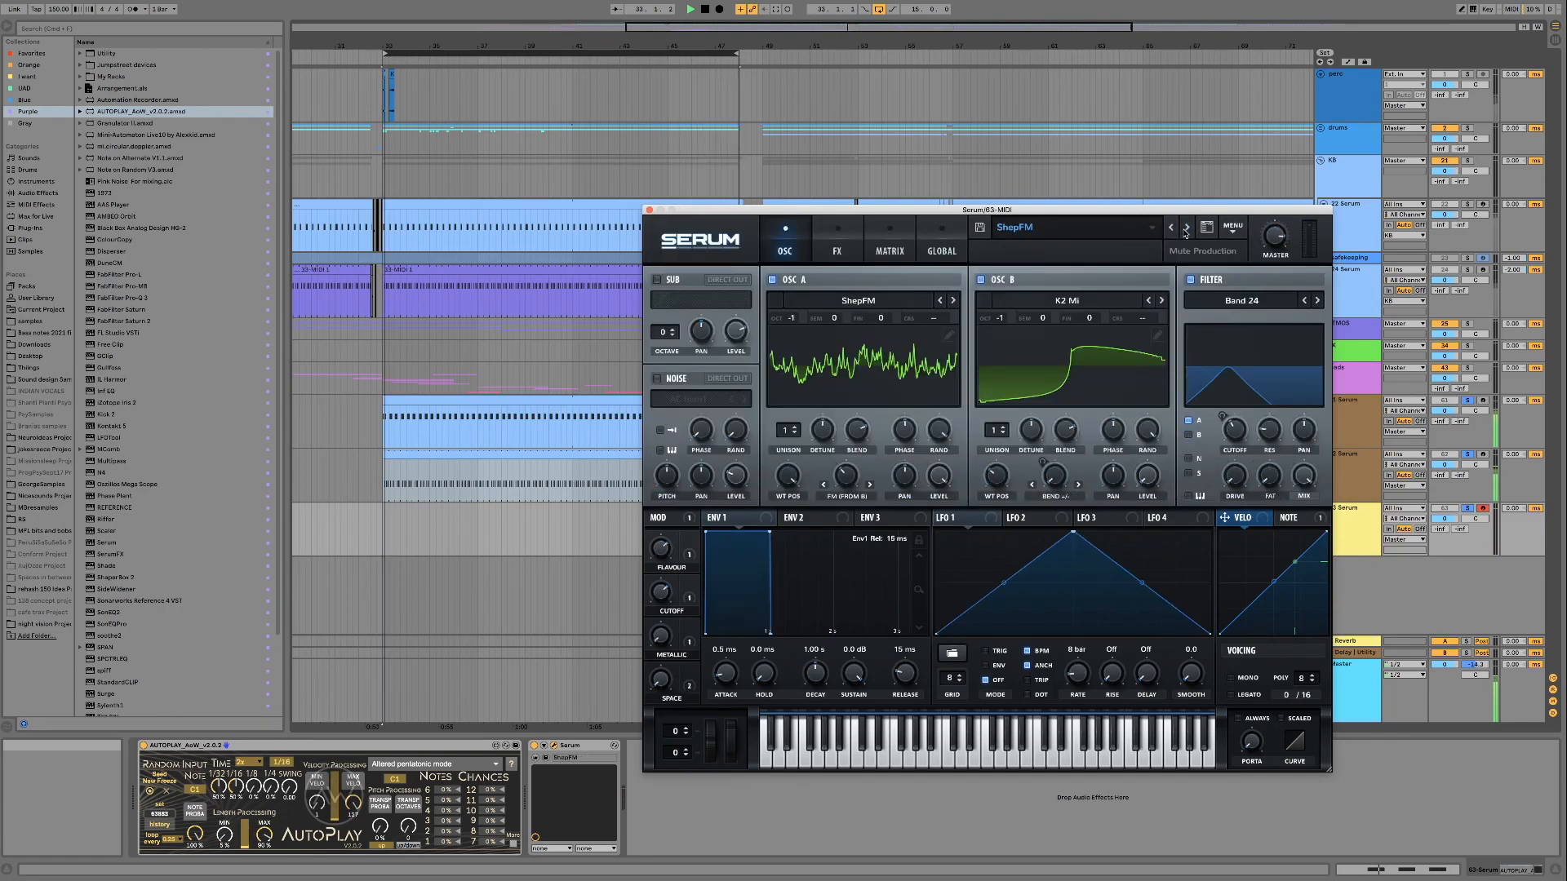
click(1185, 232)
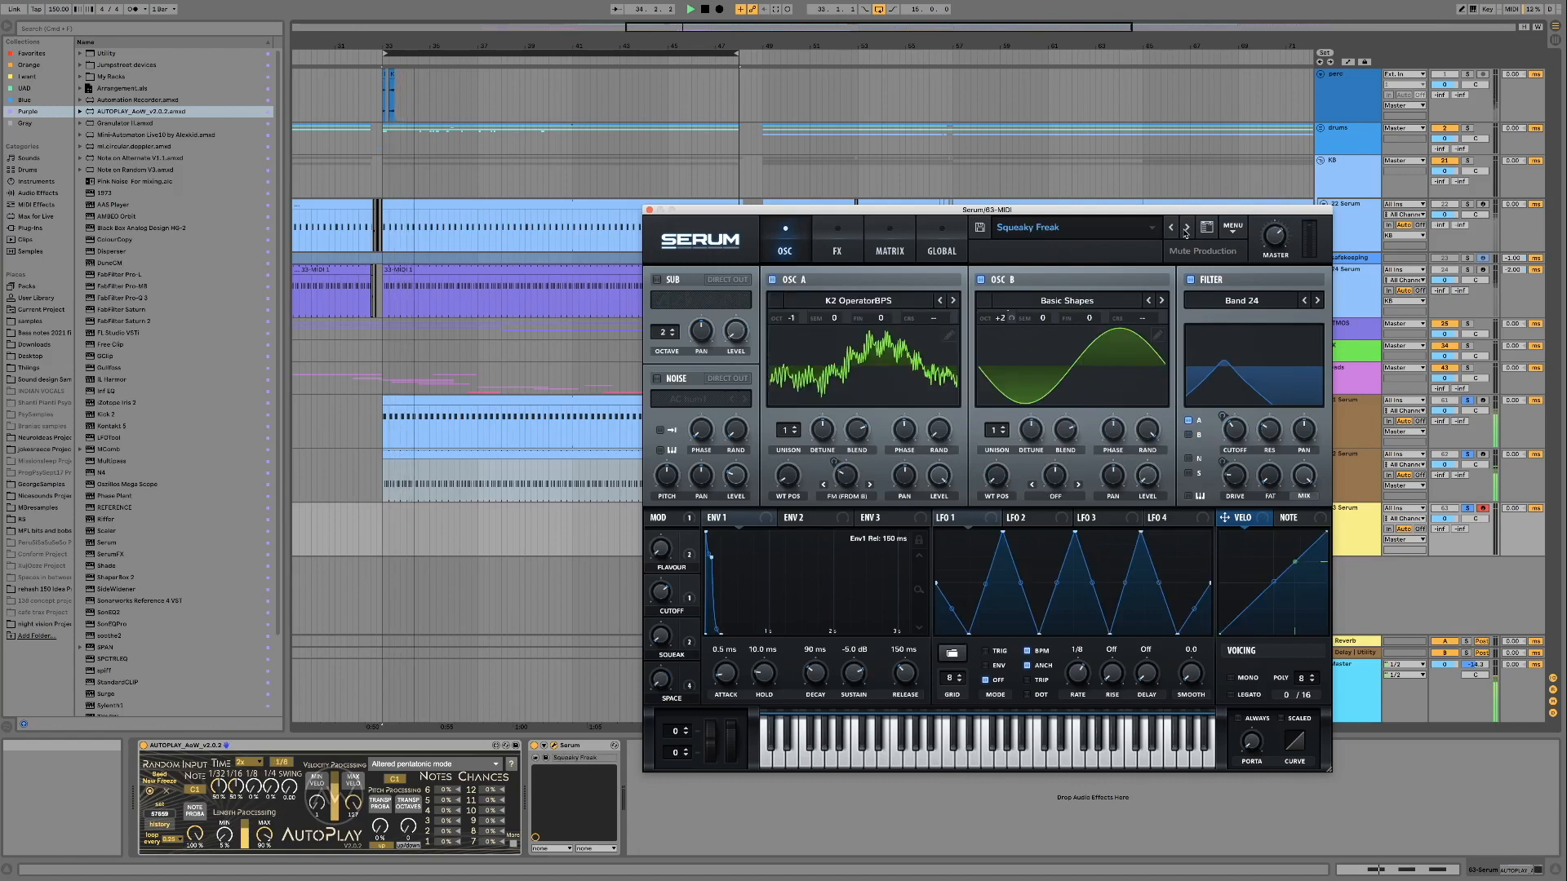
Audition Squeaky Freak's Squeak, Cutoff and Space macros over the loop, bringing Cutoff to 51%
drag(658, 670, 655, 648)
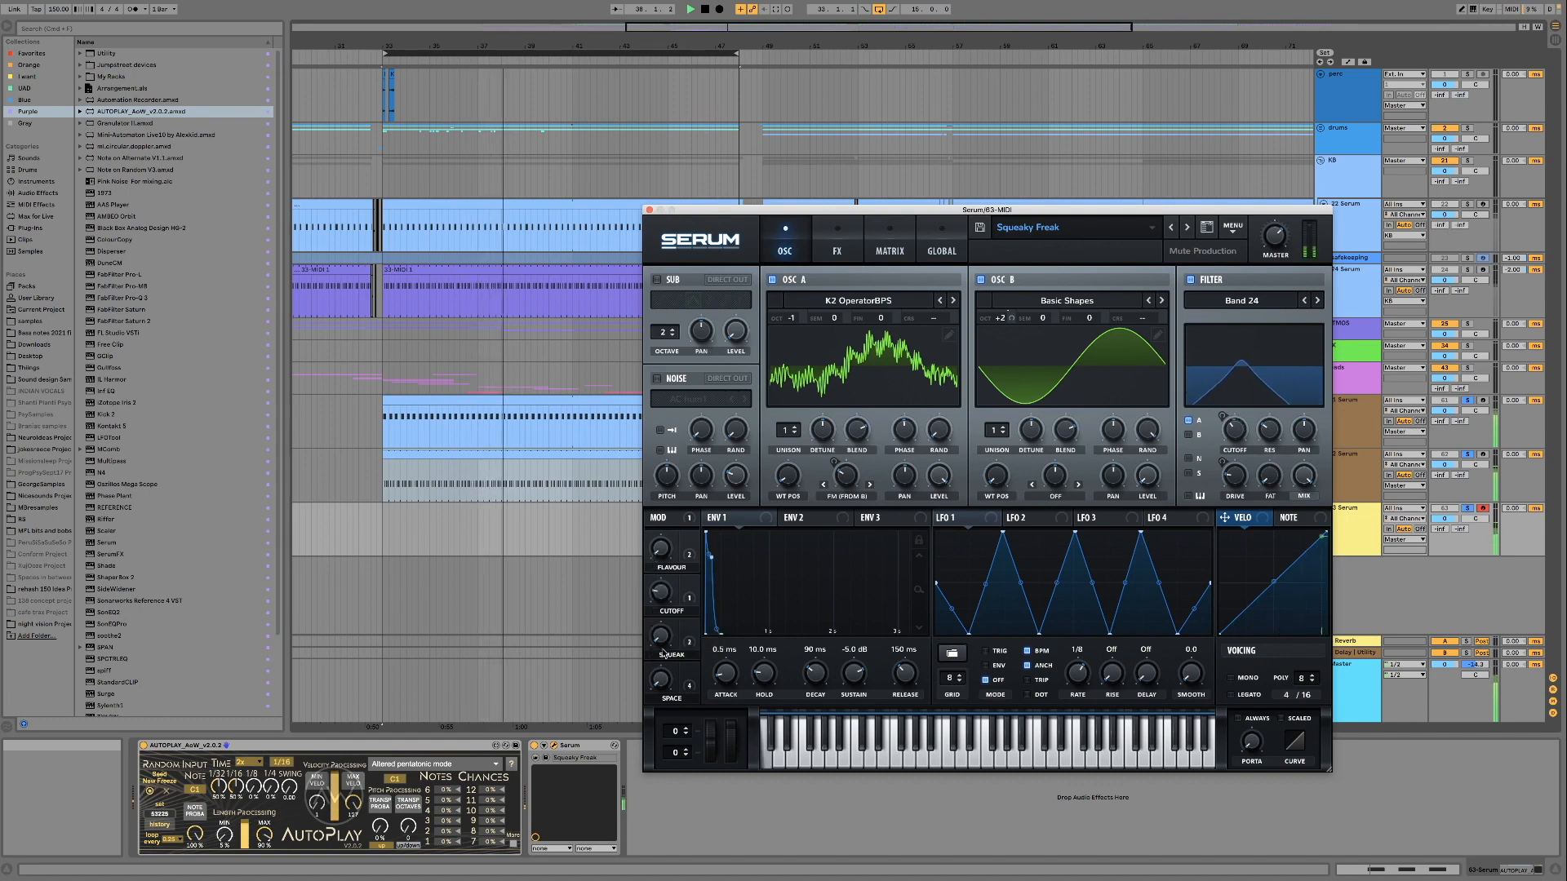
drag(658, 593, 665, 496)
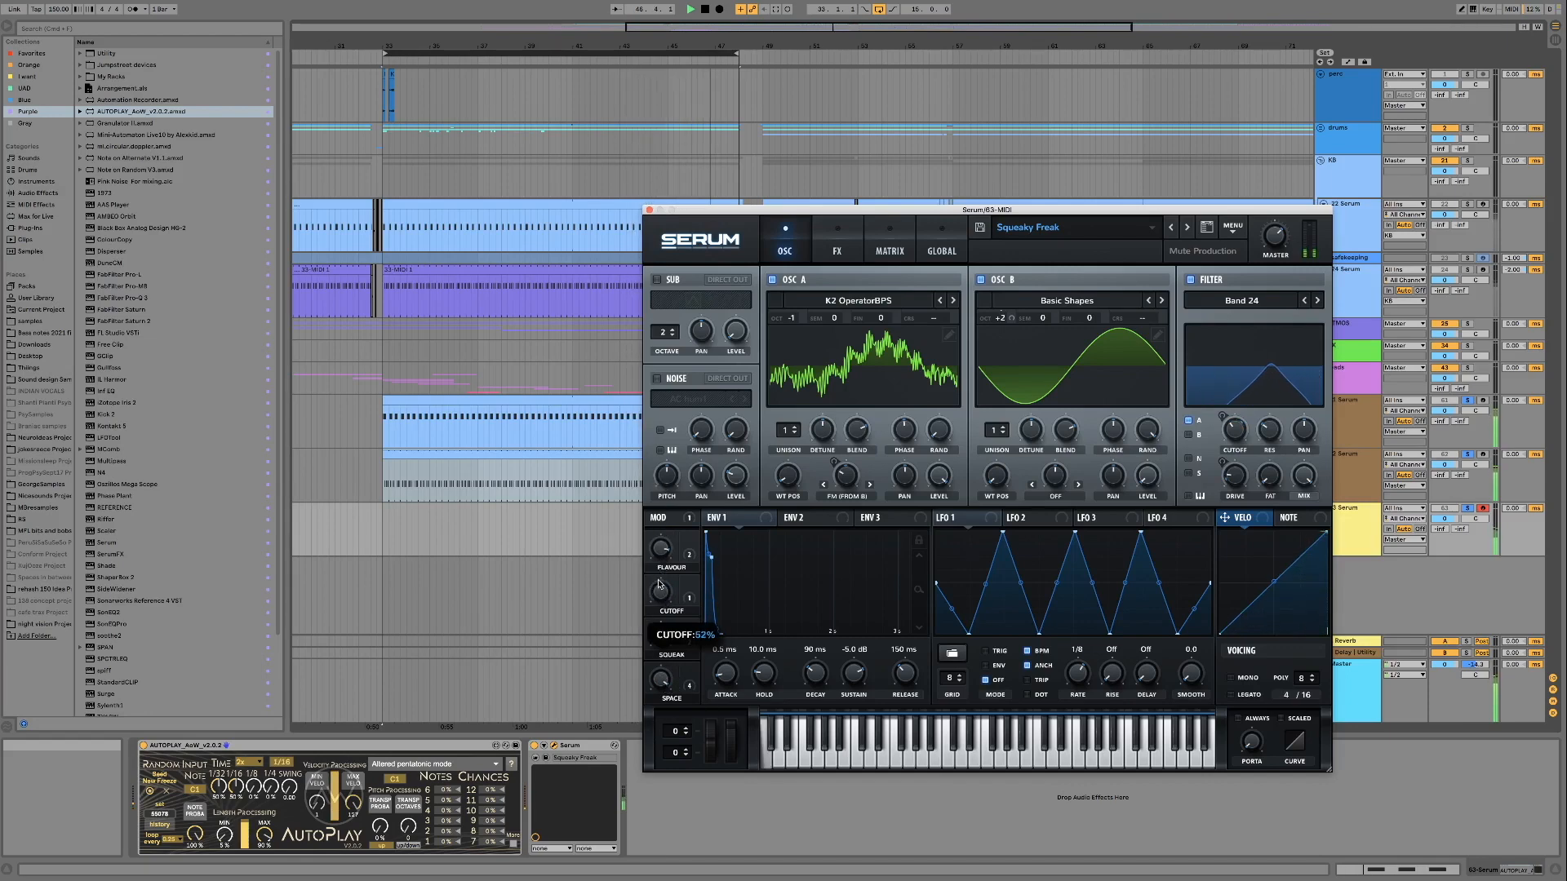
drag(662, 680, 662, 725)
drag(659, 593, 657, 567)
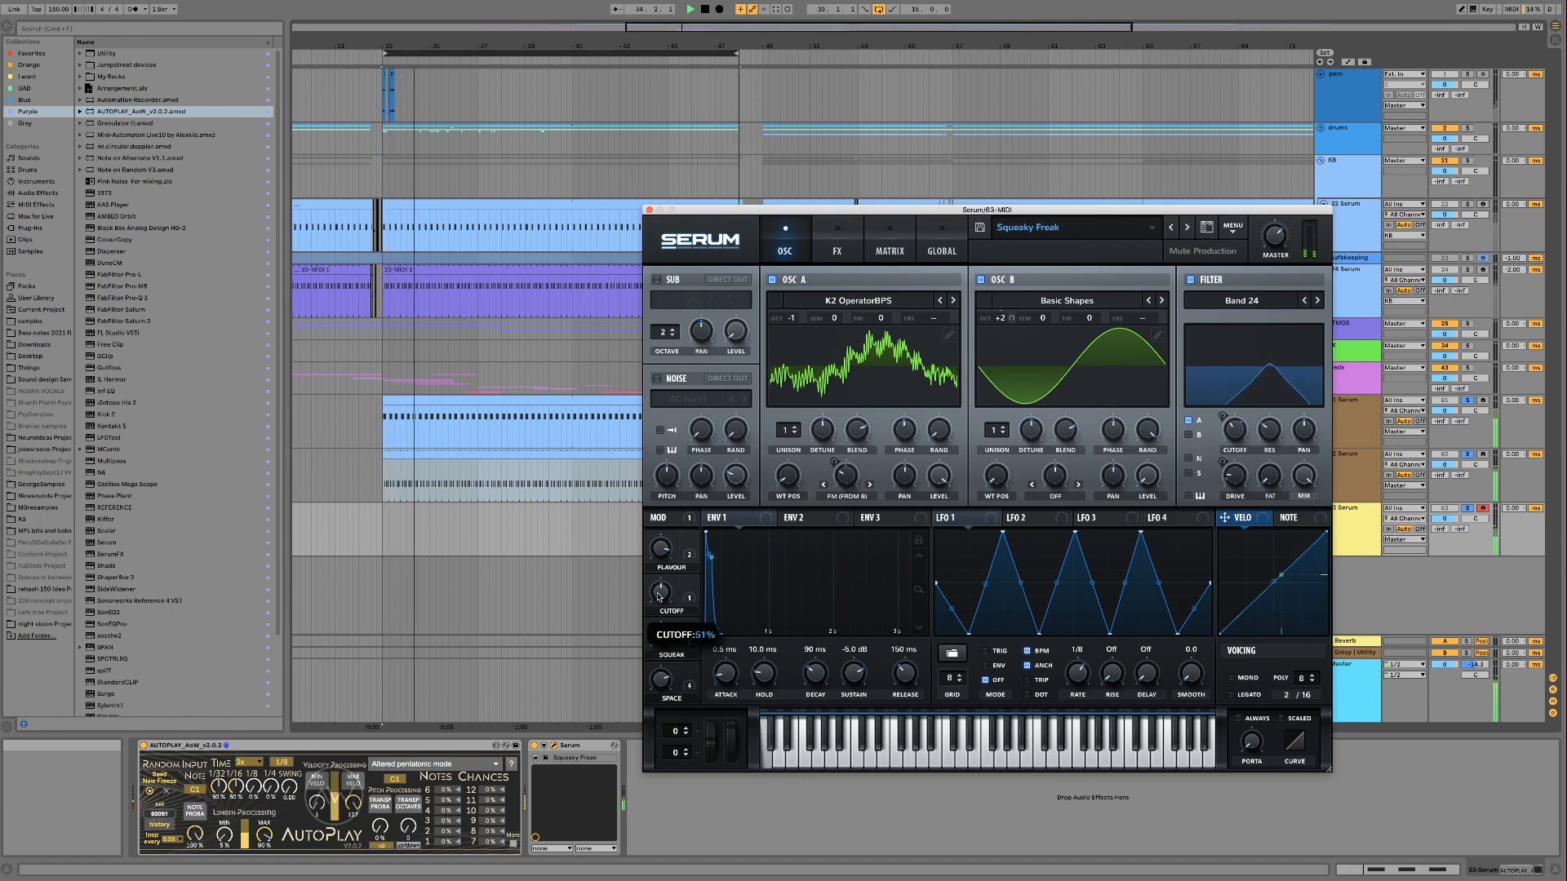
Load the SunMeasuring FM preset and audition its Cutoff macro at 78% and its FM Flavour macro
click(1189, 228)
click(1185, 471)
drag(666, 592, 653, 643)
drag(650, 549, 644, 674)
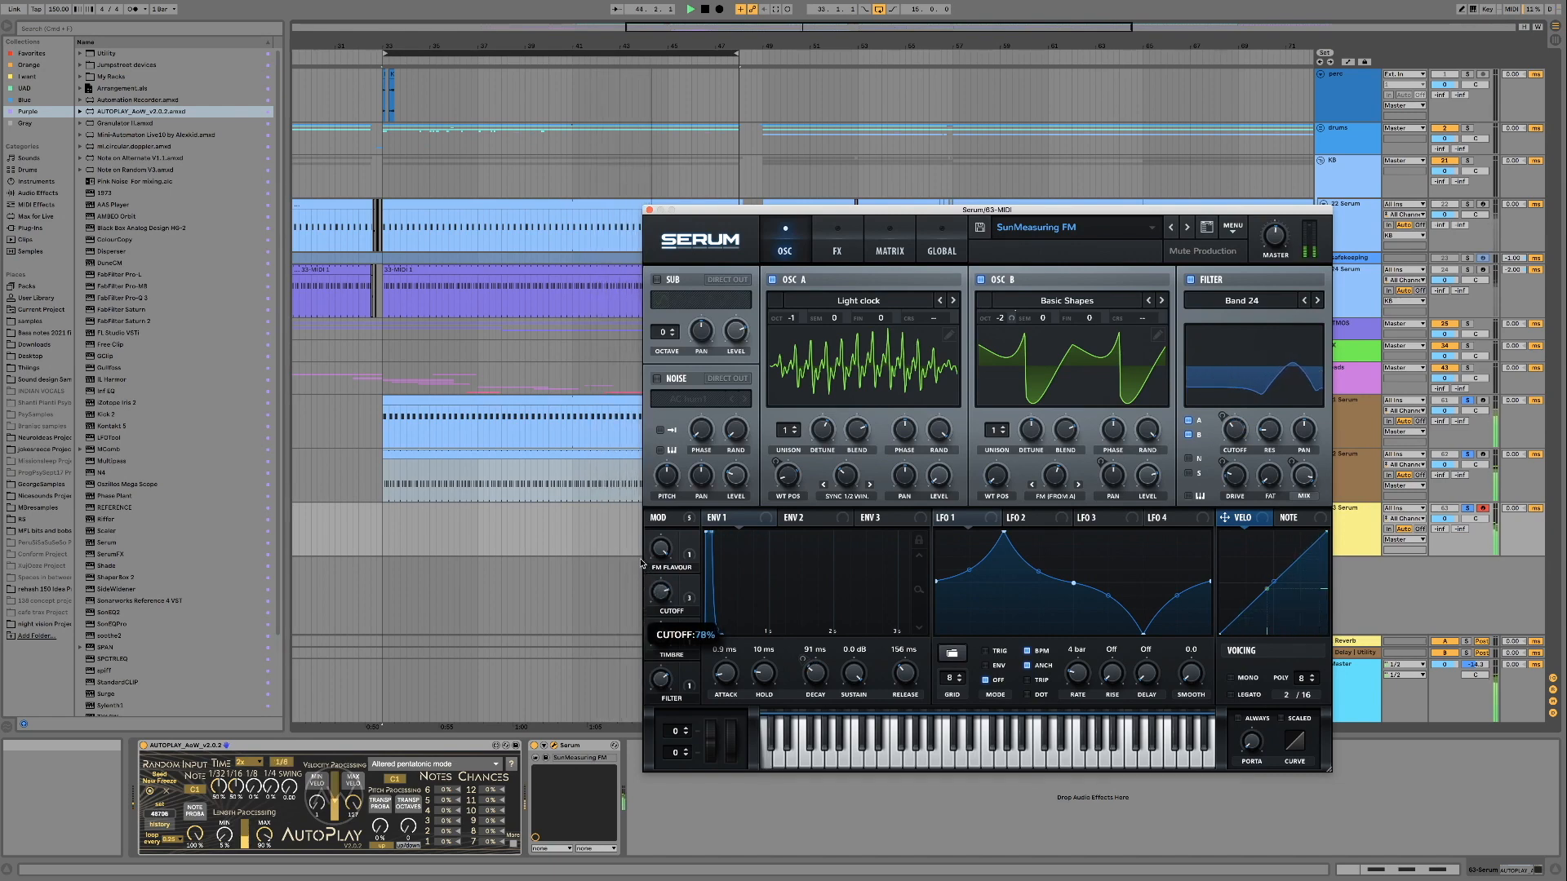
Advance through TimeKeeping FM to the Window Cleaner preset and audition its Cutoff macro, passing through 55%
drag(640, 602, 640, 602)
click(1190, 229)
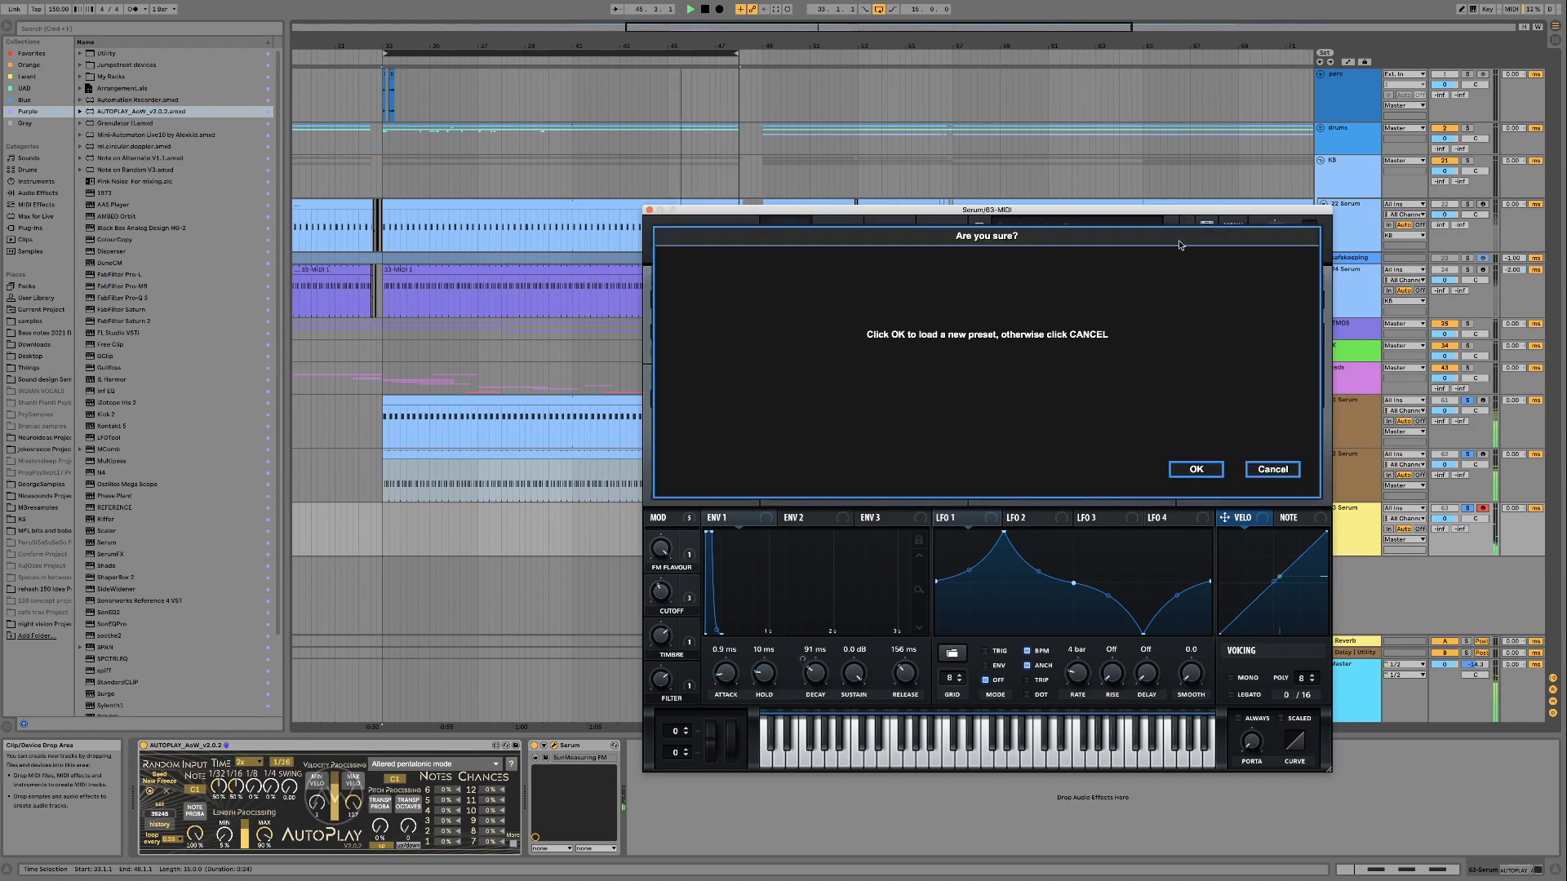
click(1194, 468)
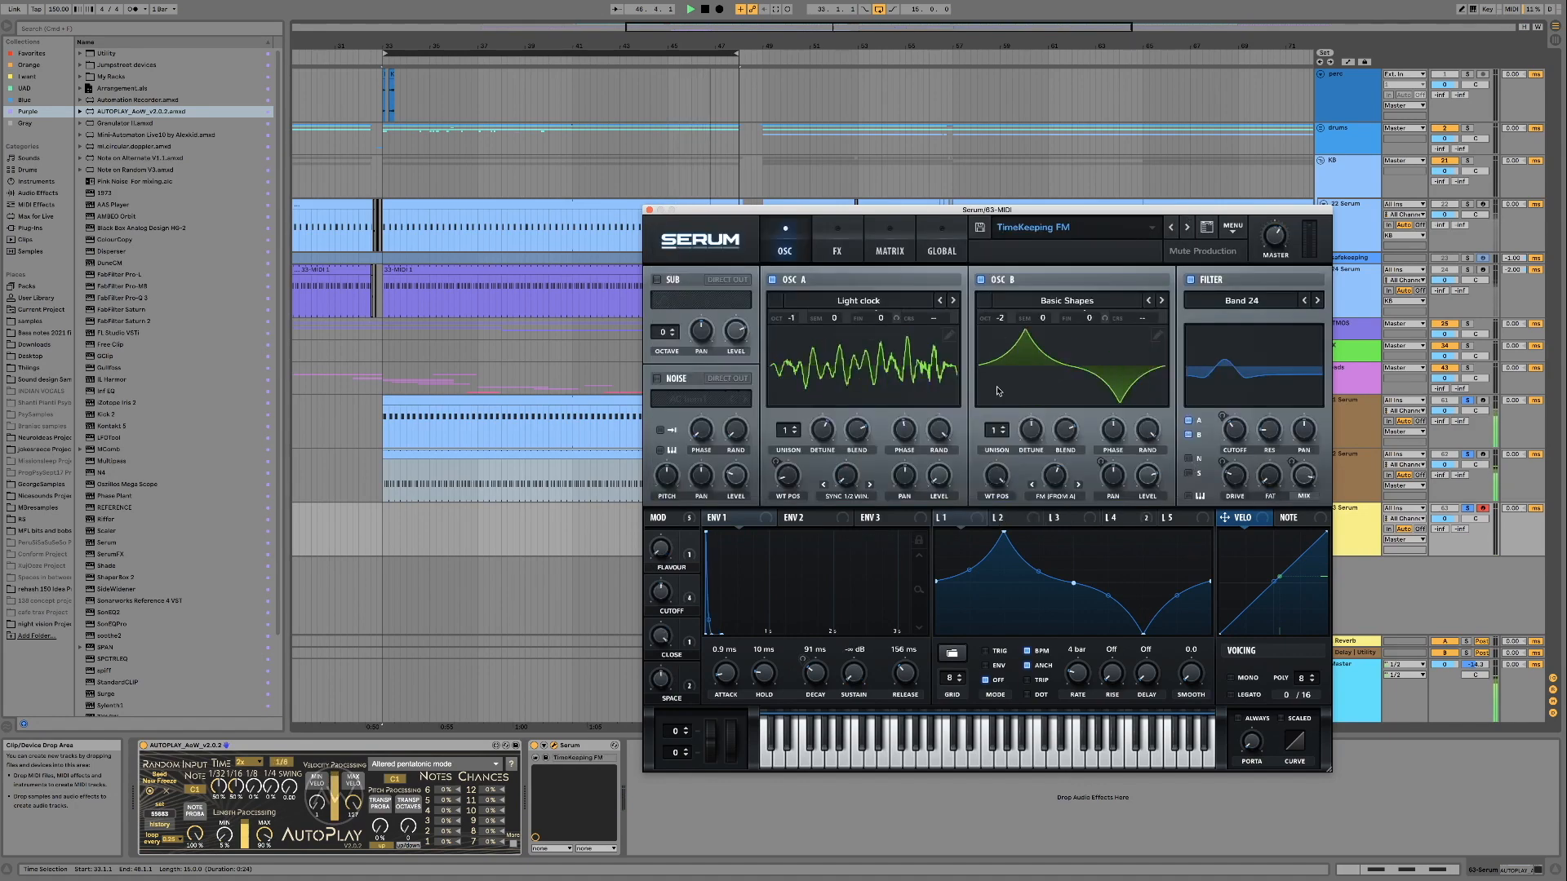
click(1188, 229)
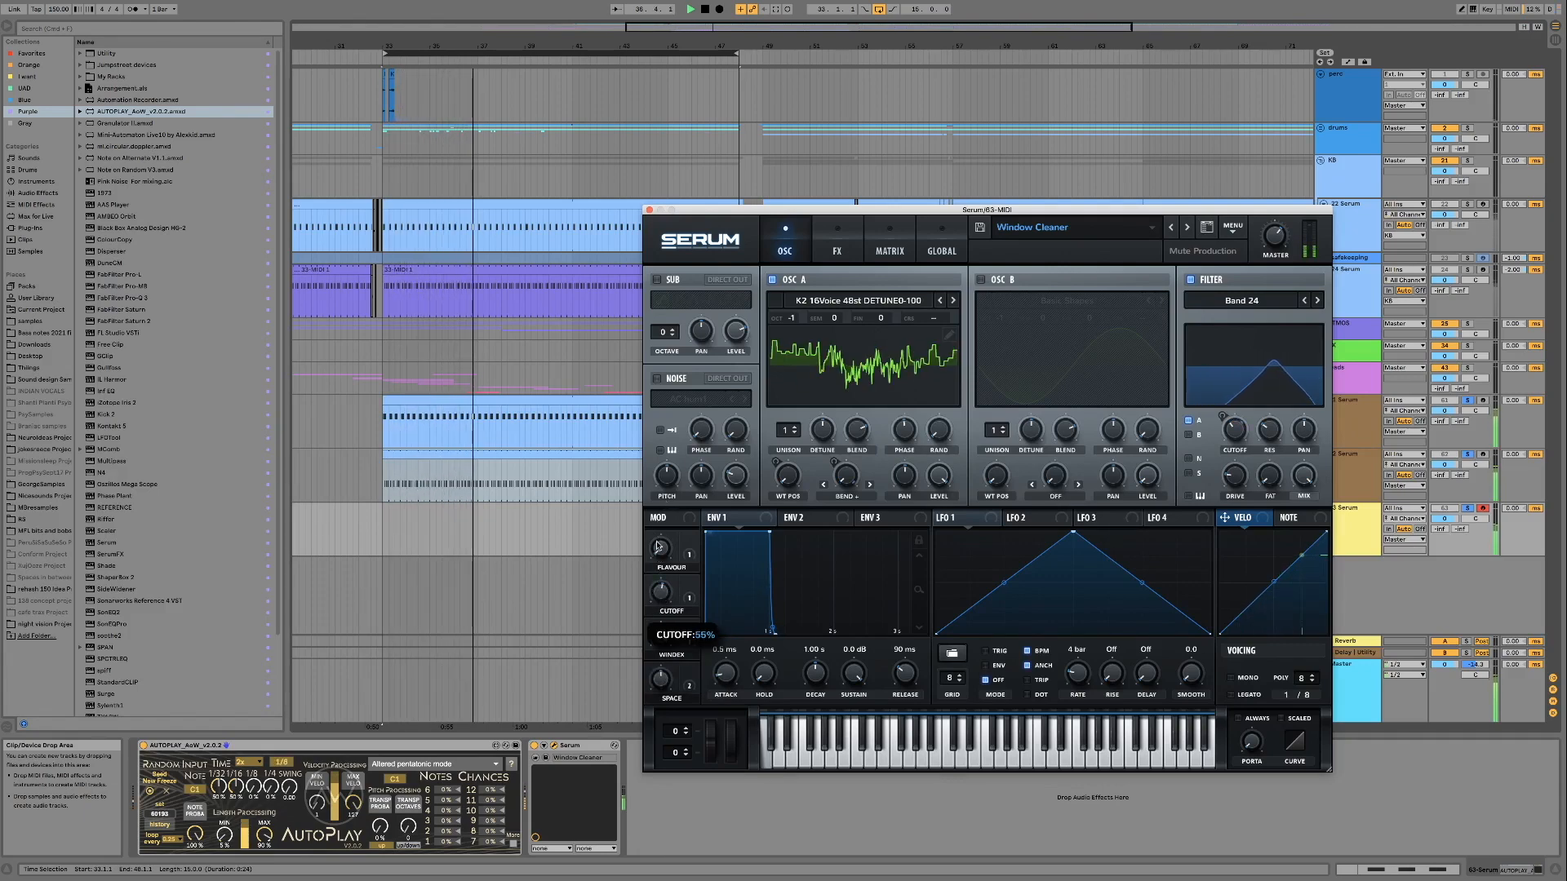
drag(657, 593, 659, 633)
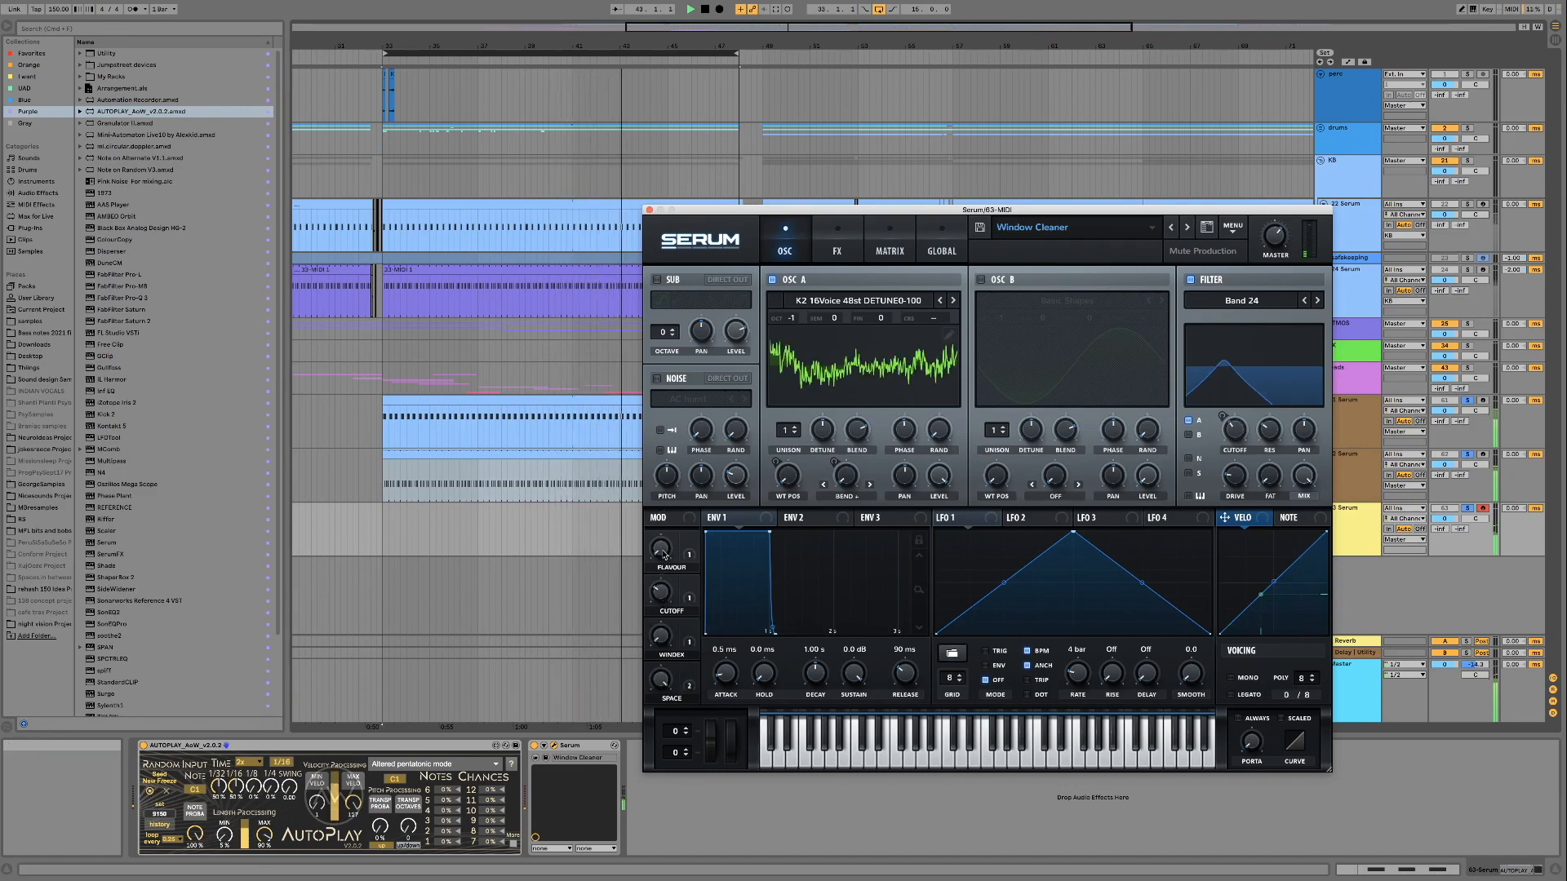
drag(661, 591, 657, 633)
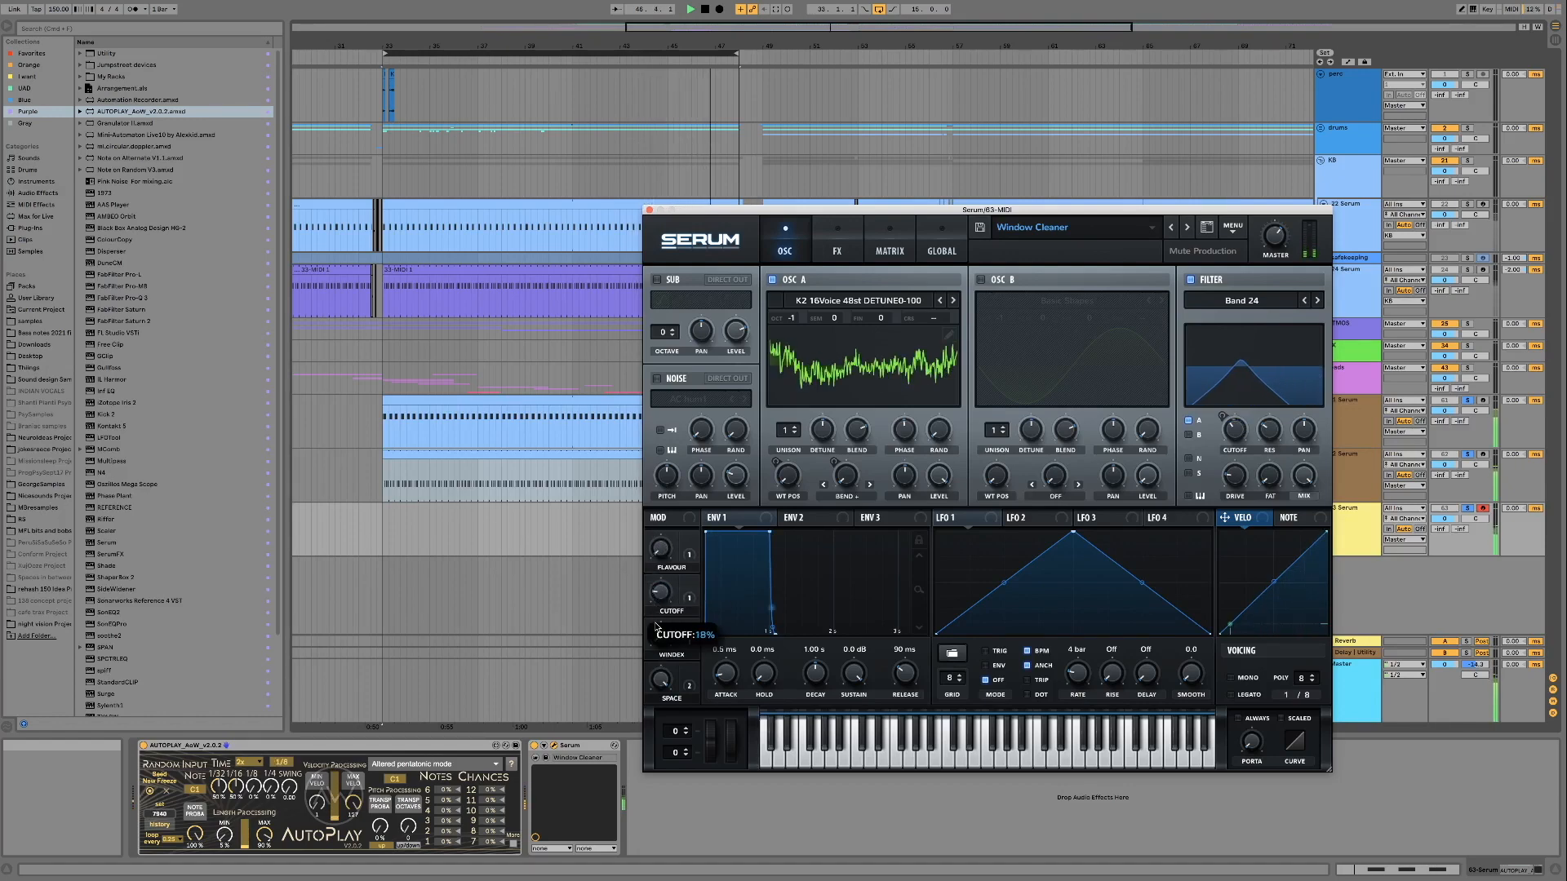
Load the Wish Granter preset and audition its Cutoff macro over the loop, raising it to 77%
click(1186, 235)
click(1206, 466)
drag(666, 598, 663, 643)
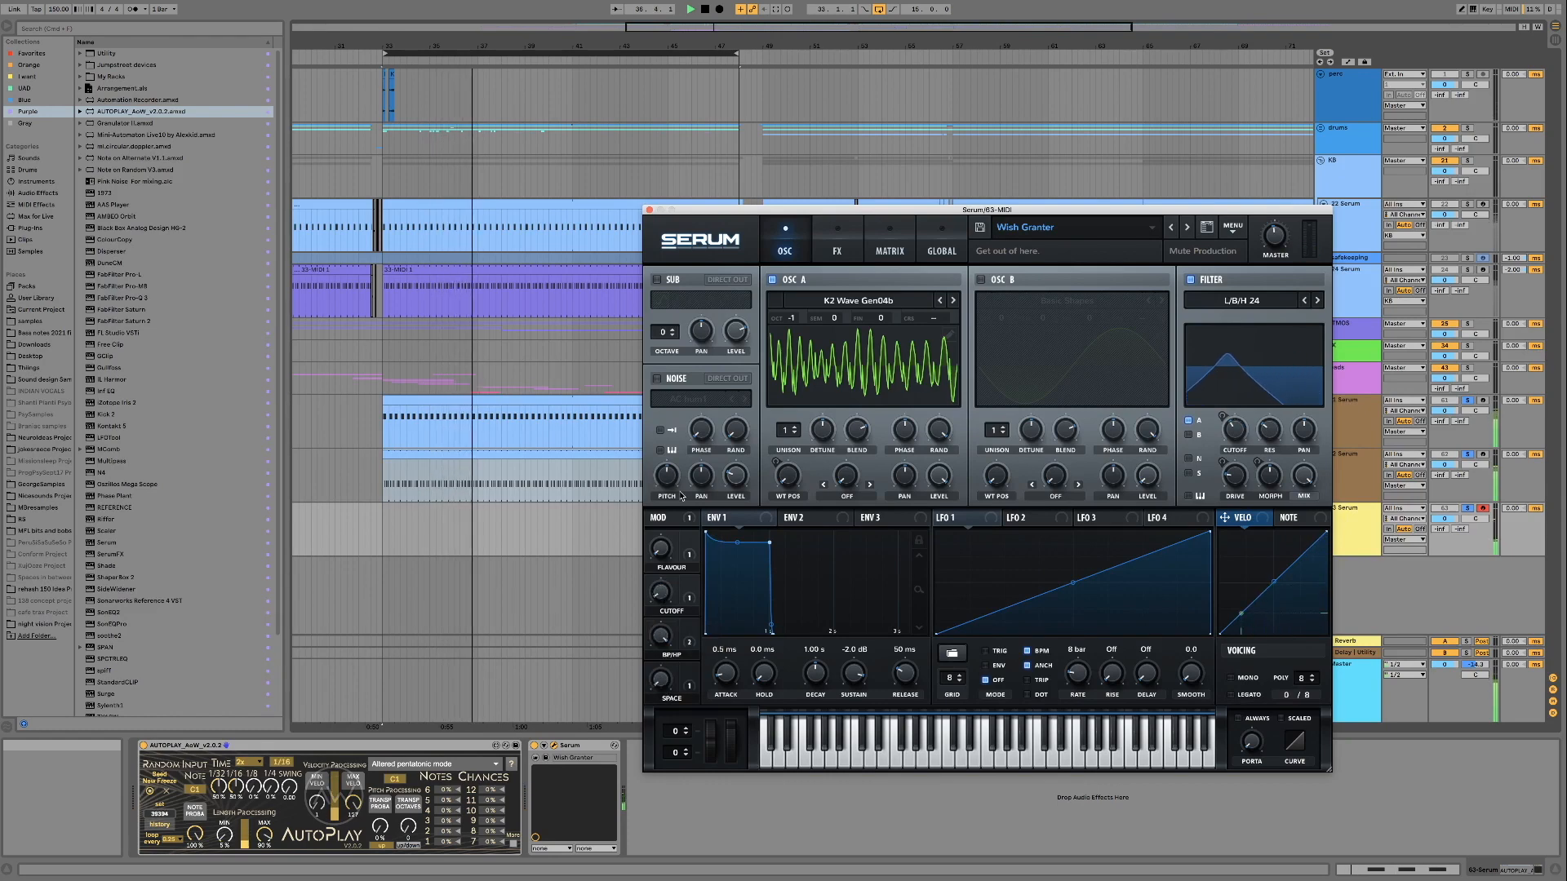
drag(661, 604, 657, 523)
drag(657, 584, 665, 541)
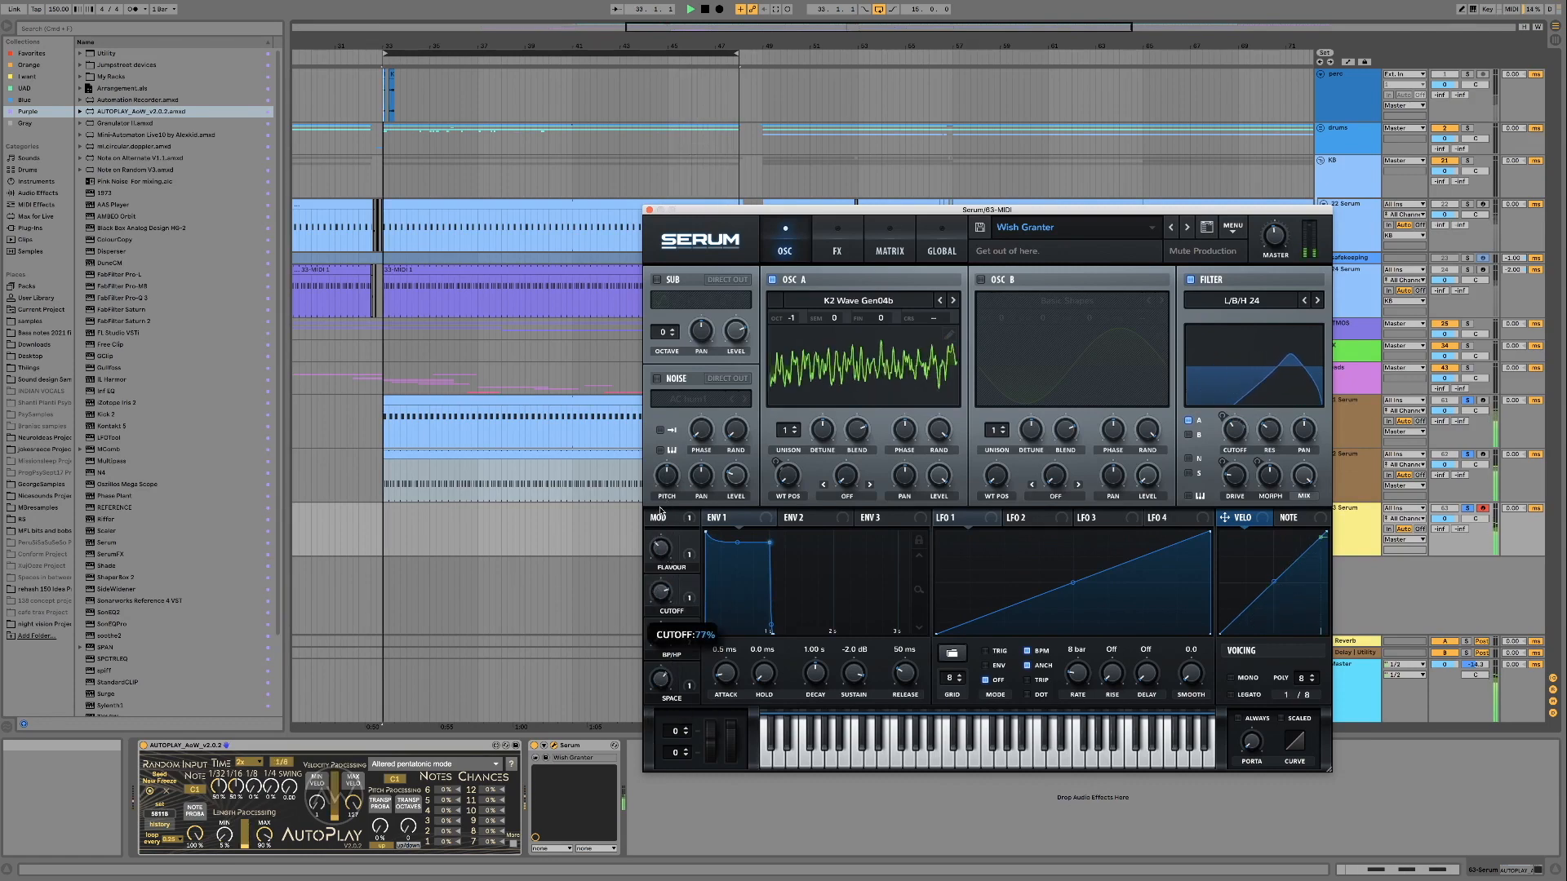
Audition Wish Granter's Flavour and Cutoff macros in combination over the loop, bringing Flavour down to 0%, and stop playback
drag(661, 555, 659, 523)
drag(659, 597, 656, 554)
drag(655, 625, 656, 604)
drag(661, 551, 661, 529)
mouse_move(661, 591)
mouse_down()
mouse_move(660, 519)
mouse_move(659, 589)
mouse_up()
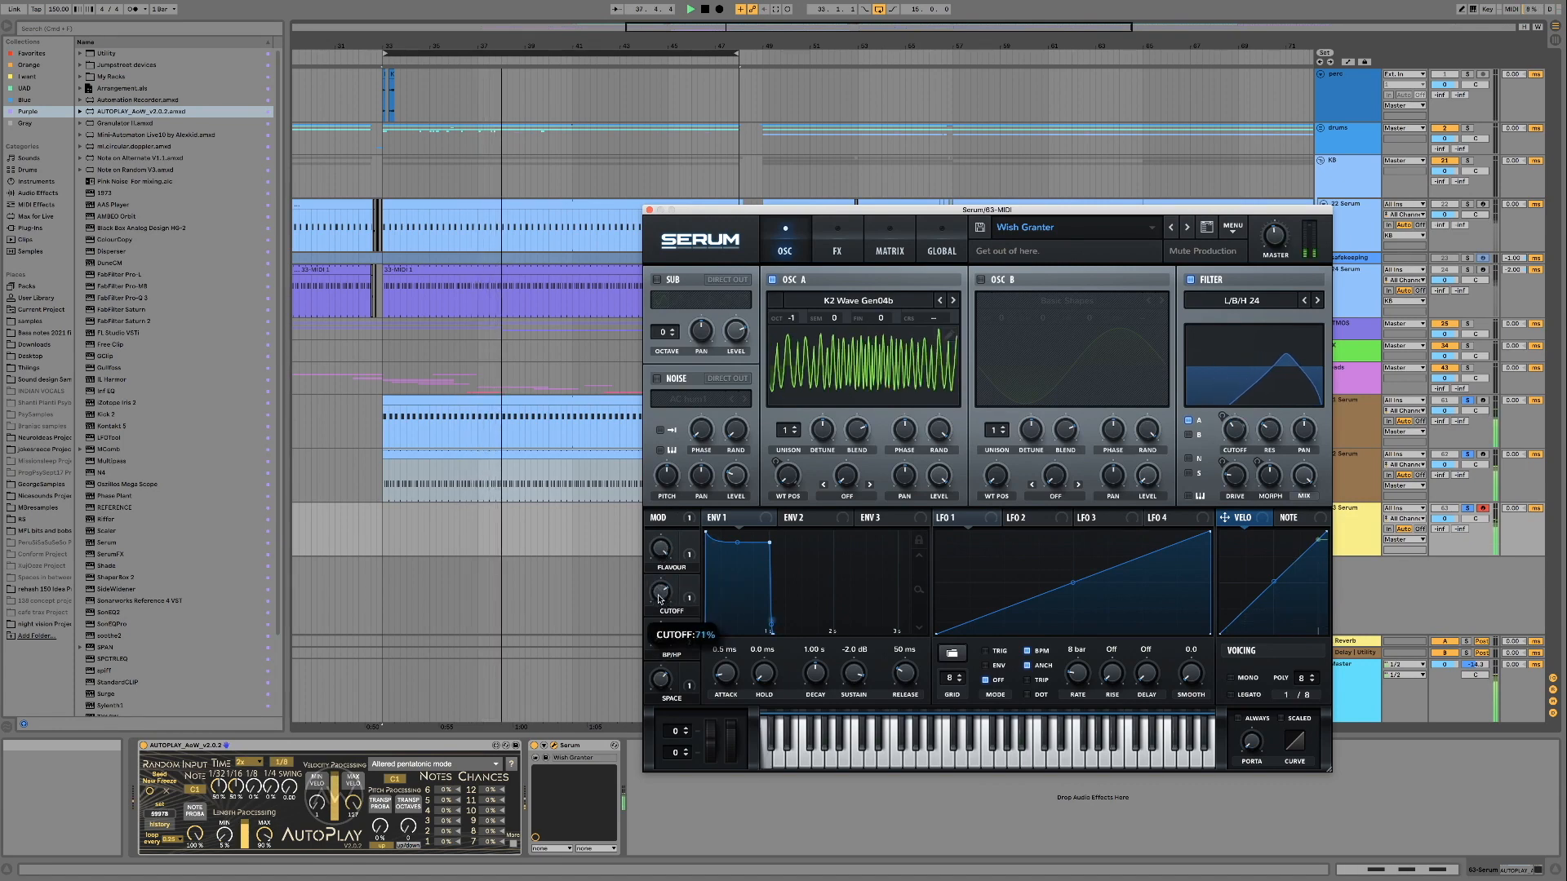
drag(668, 598, 663, 682)
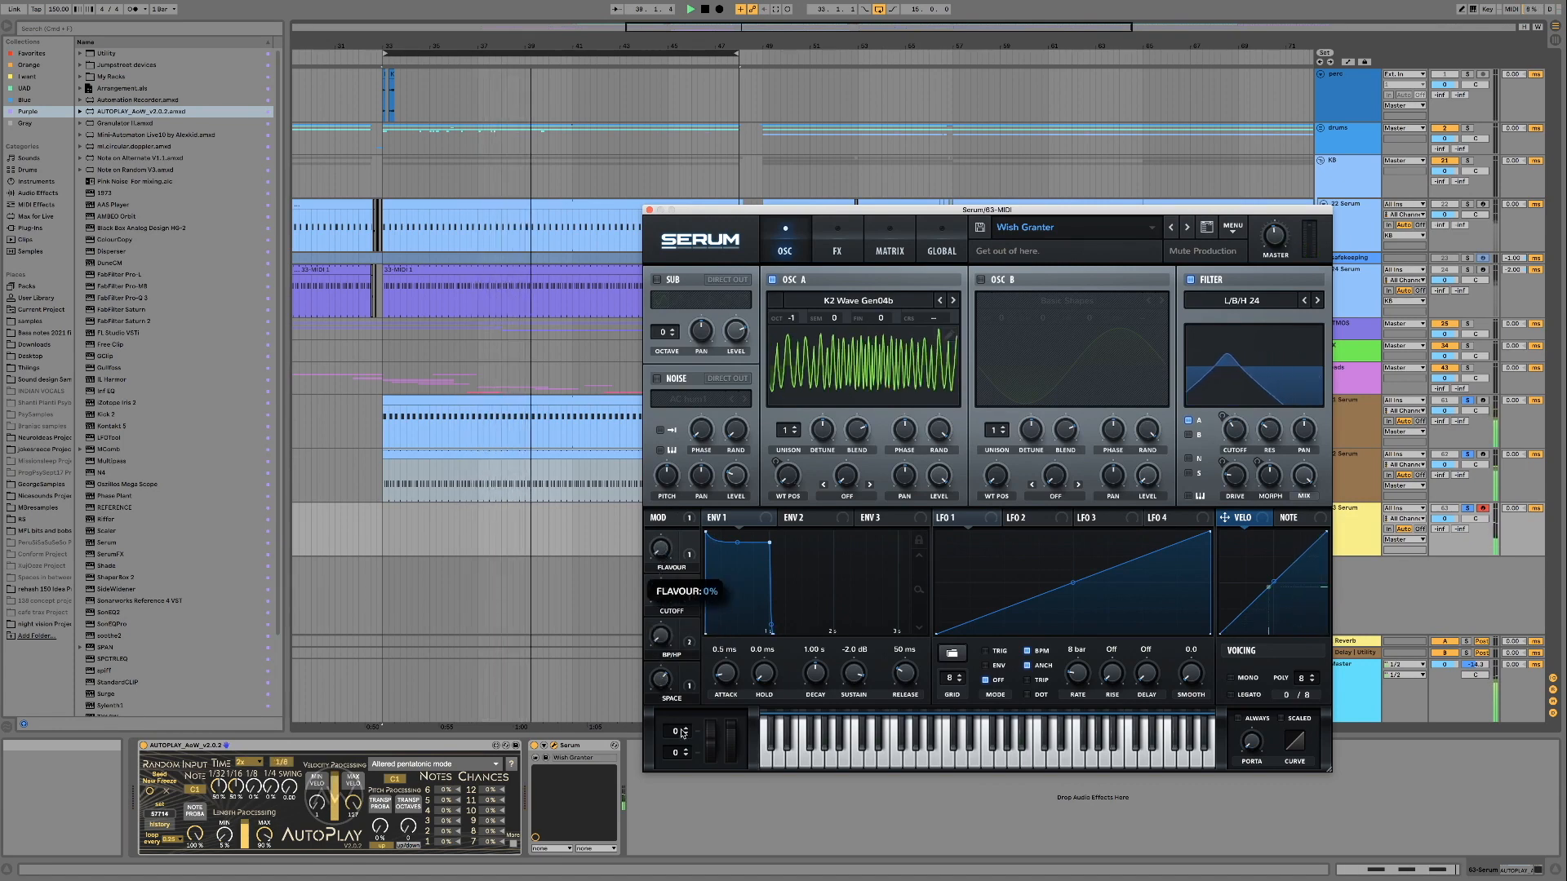
drag(661, 592, 656, 530)
key(space)
Load Bubble in Paradise from the FX category of Mute Production Forest Psy and look briefly at its effects page
click(1077, 236)
mouse_move(1273, 252)
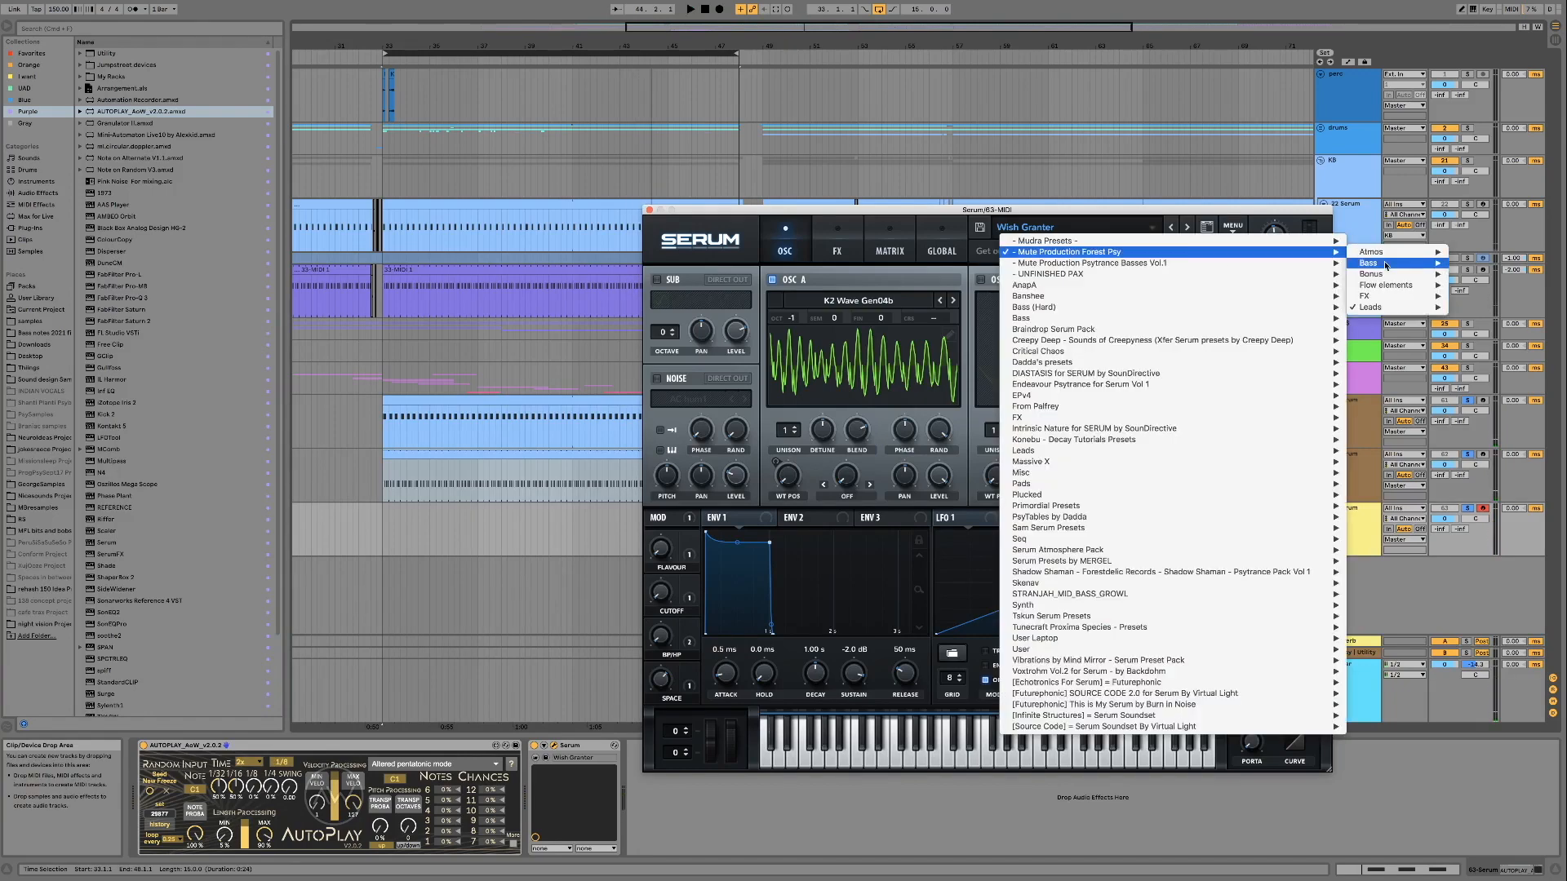
mouse_move(1385, 307)
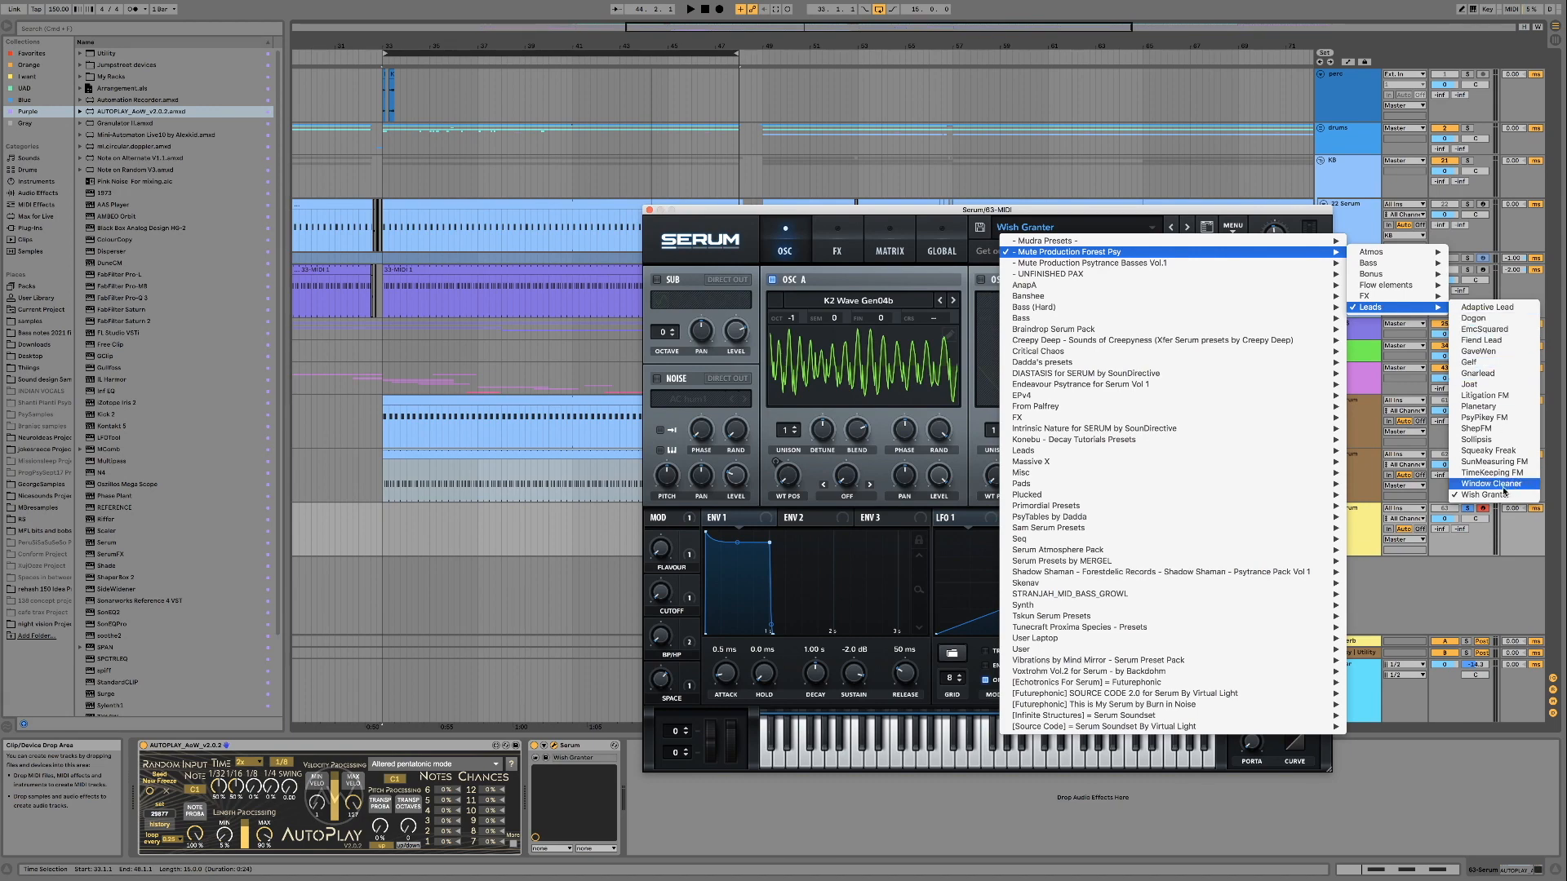
mouse_move(1418, 301)
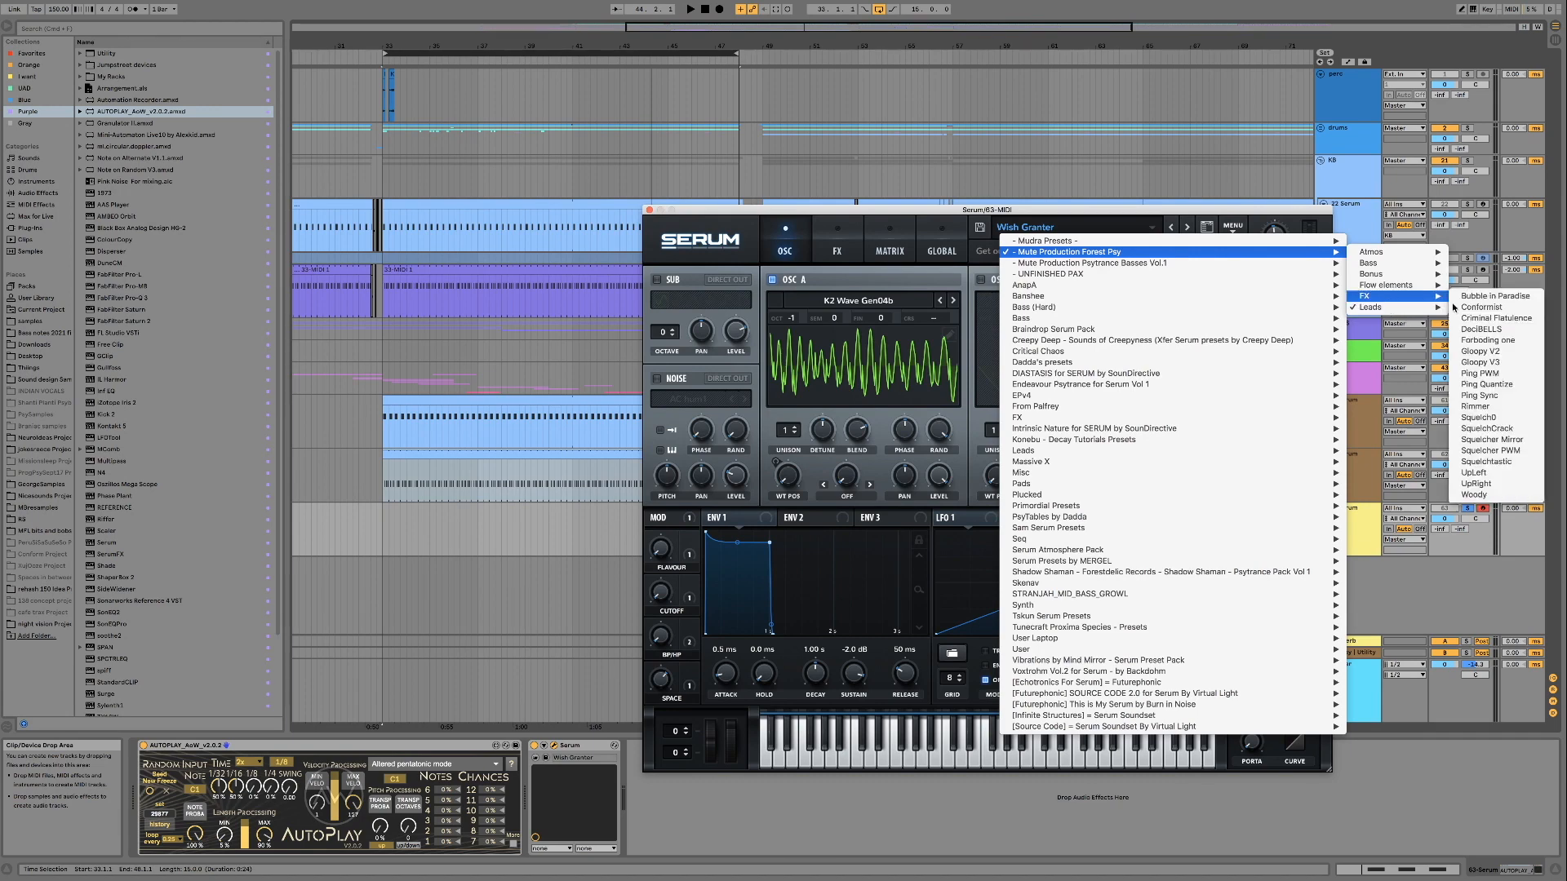
click(1494, 300)
click(1208, 468)
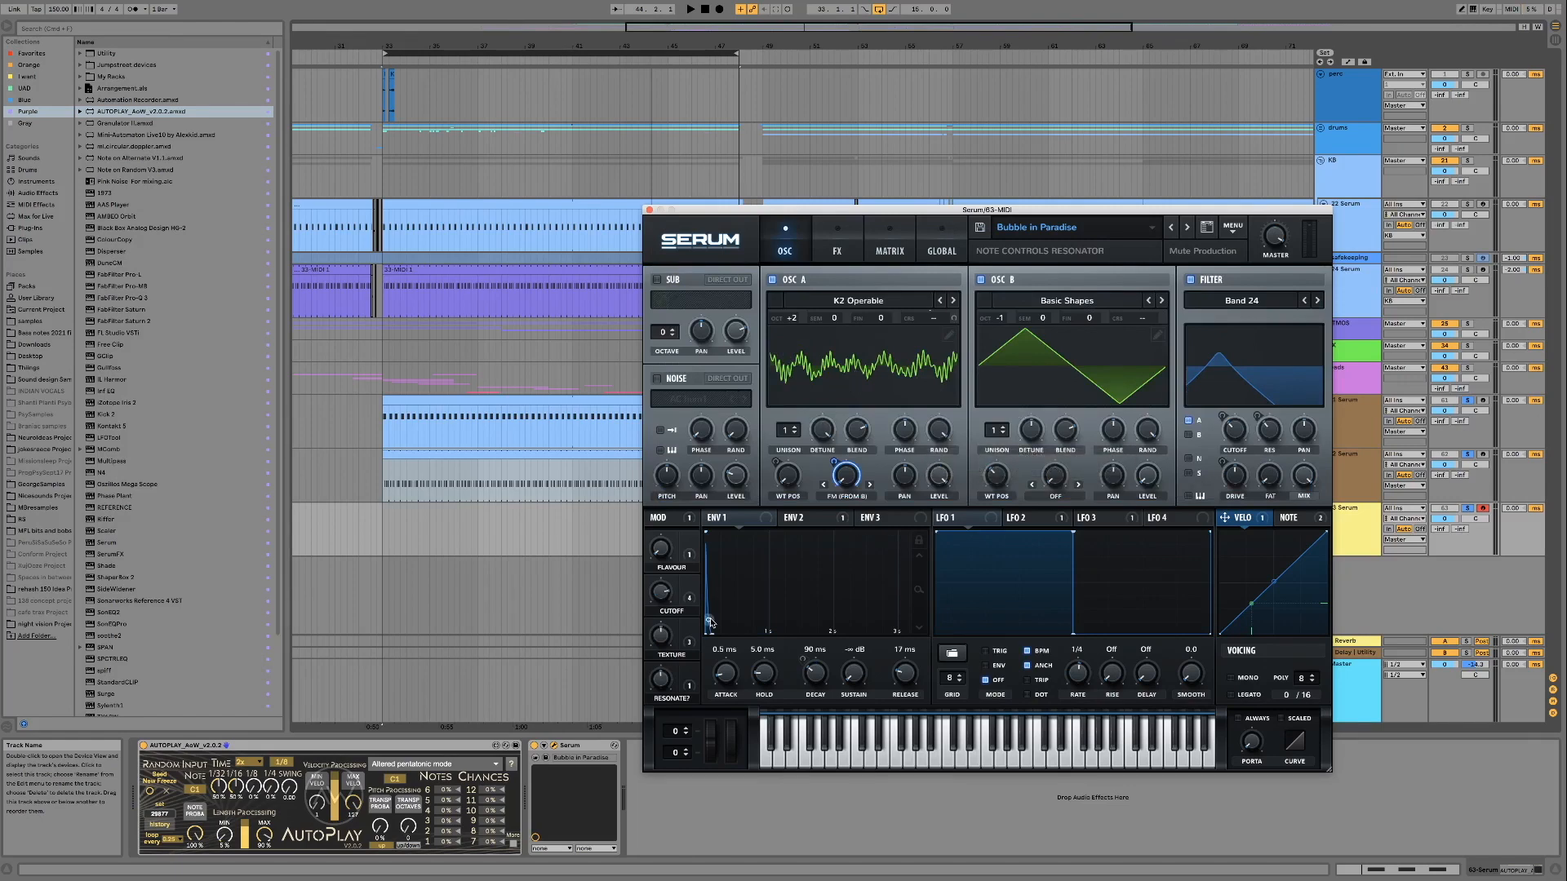
click(836, 252)
click(774, 249)
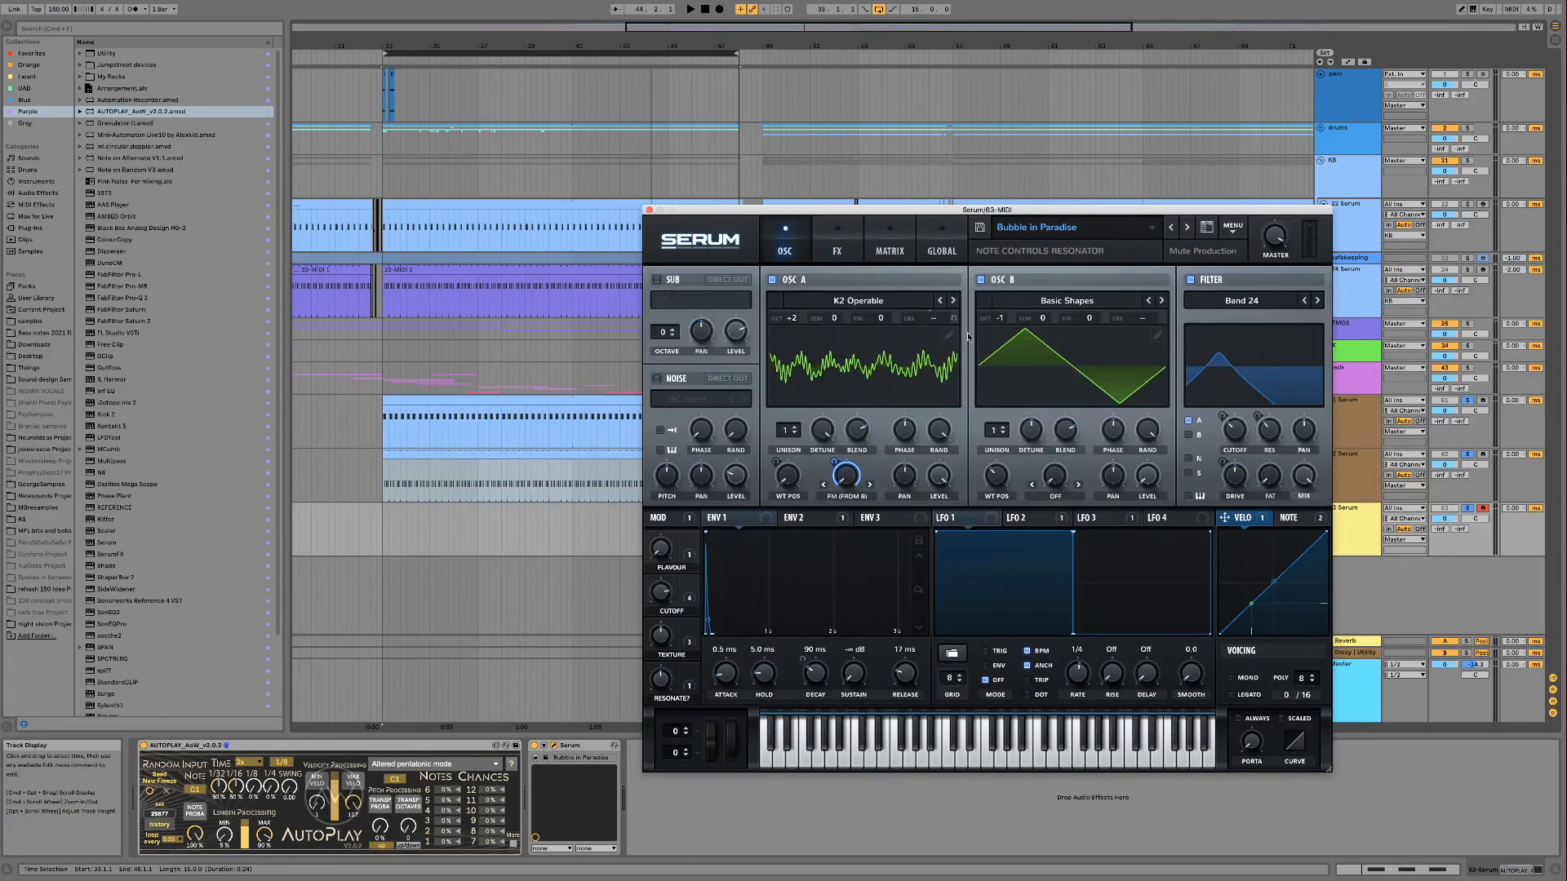
Insert a Pitch MIDI effect between AutoPlay and Serum and set its transposition to -12 st
click(27, 206)
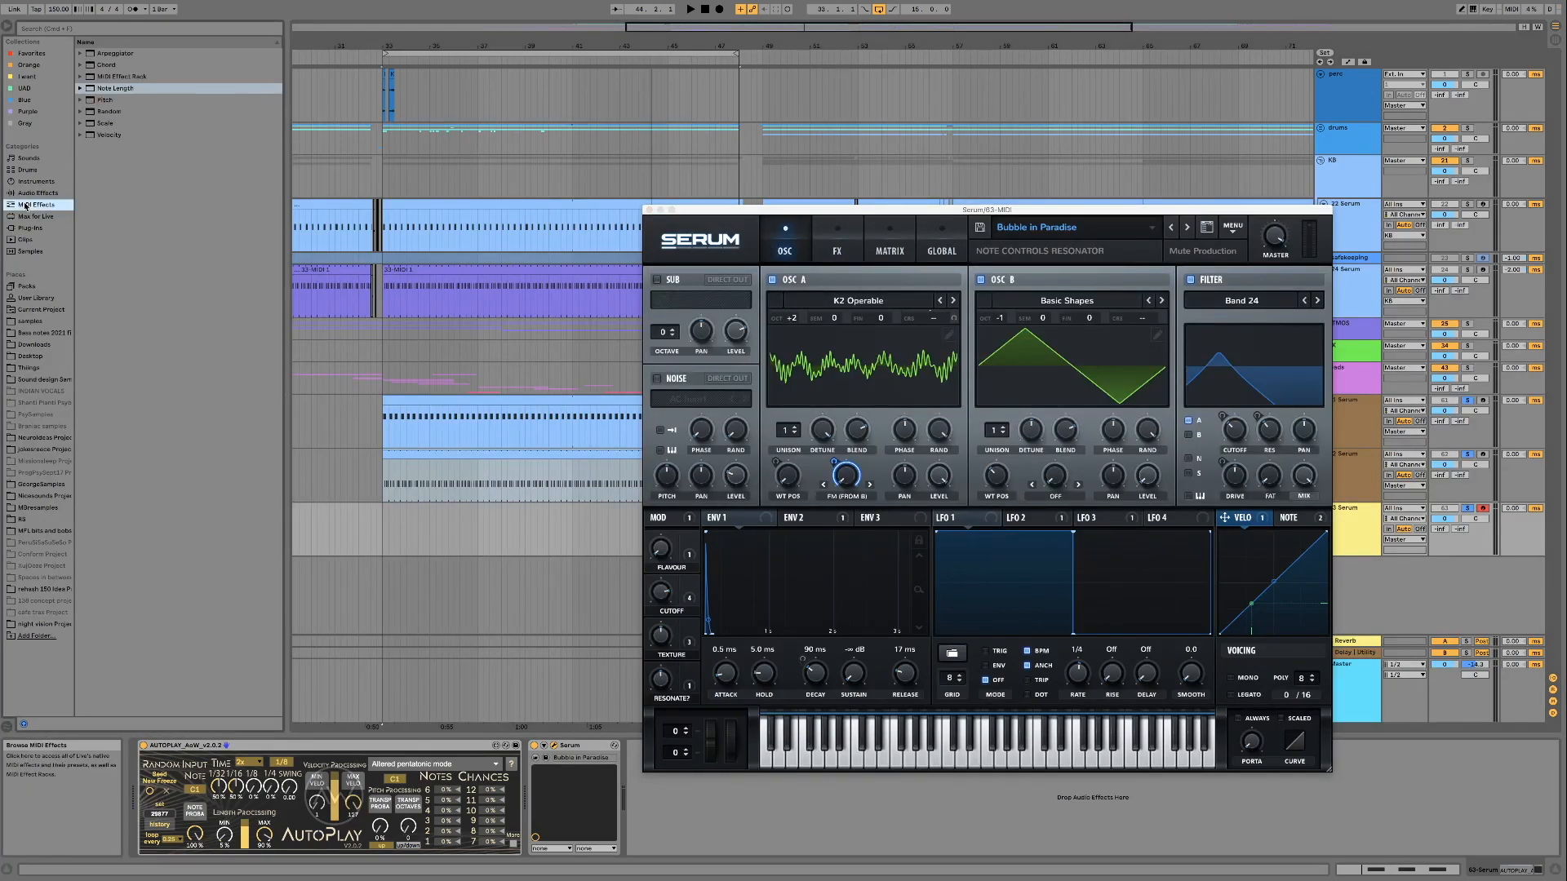
click(122, 100)
drag(417, 582, 560, 777)
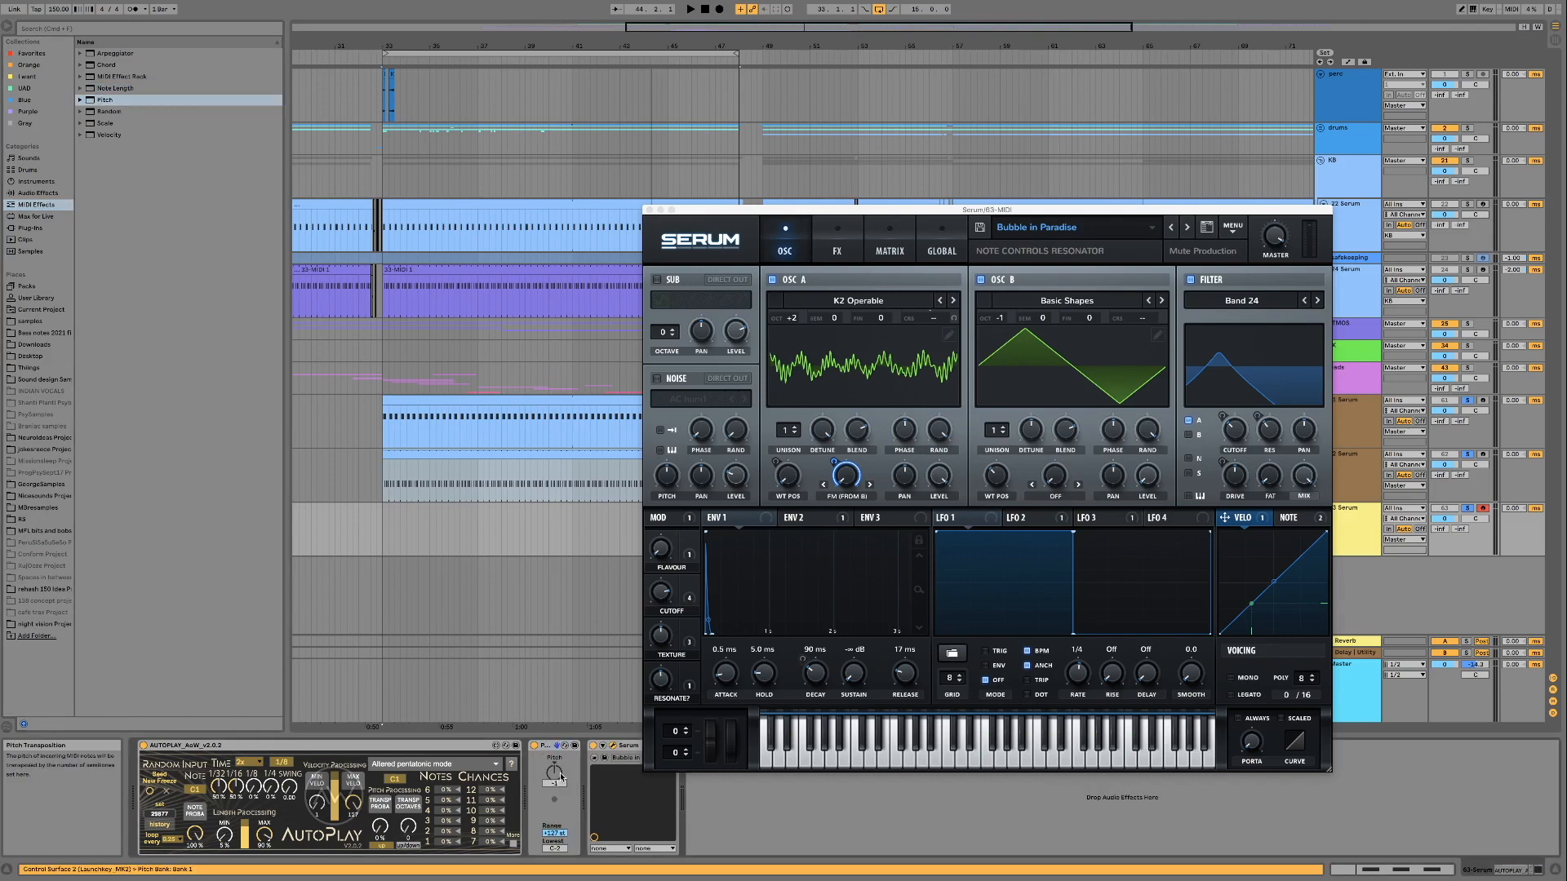
Play the loop, set AutoPlay's note probability to 67%, adjust its Length 3 probability and audition the Cutoff macro
key(space)
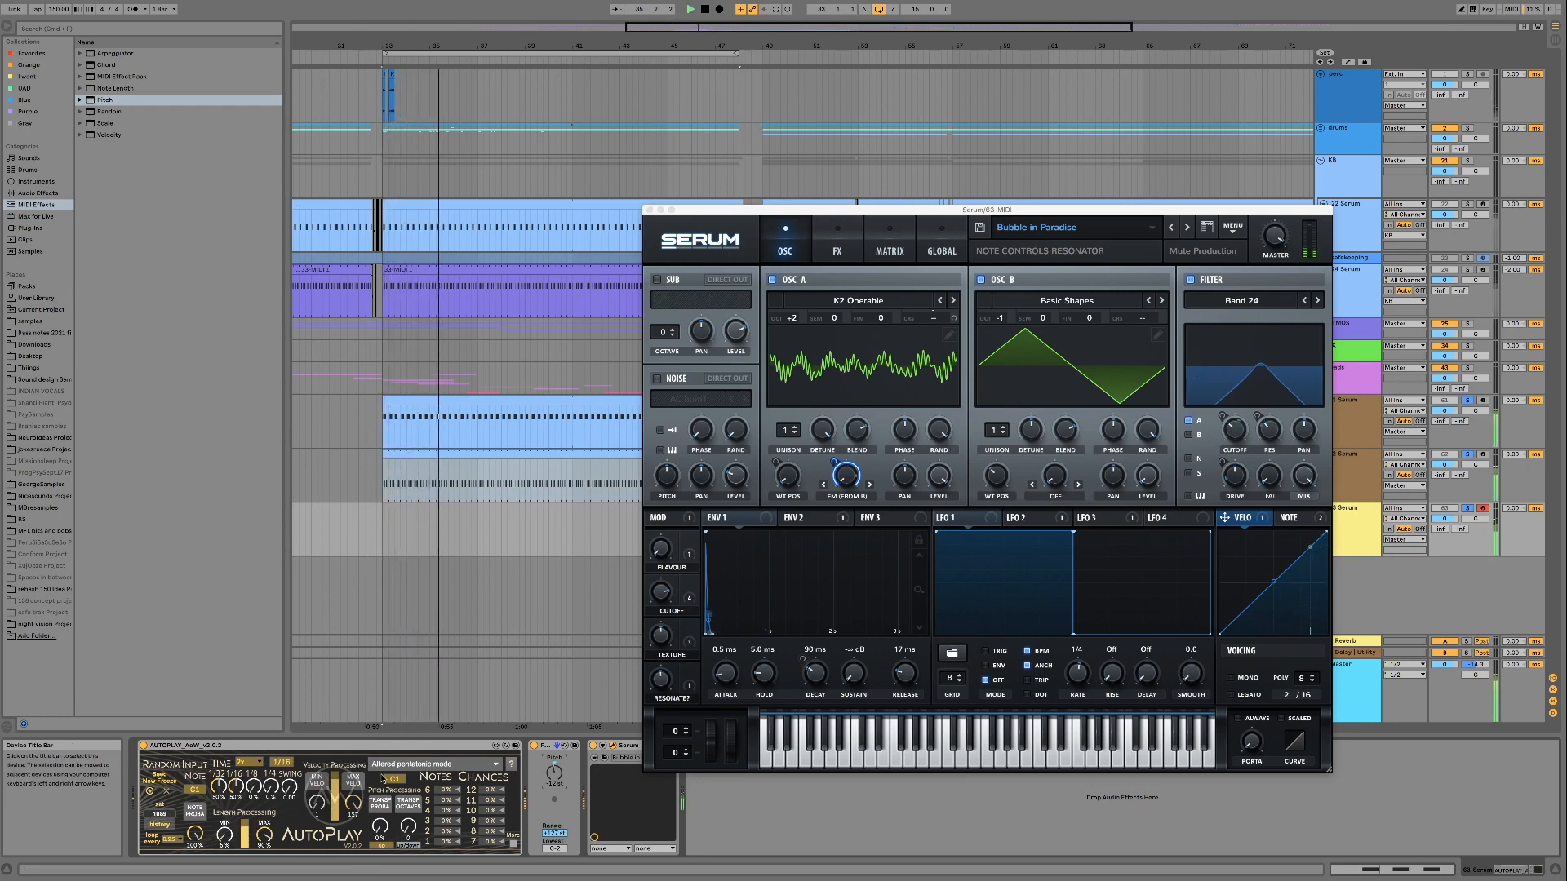
drag(196, 828, 196, 832)
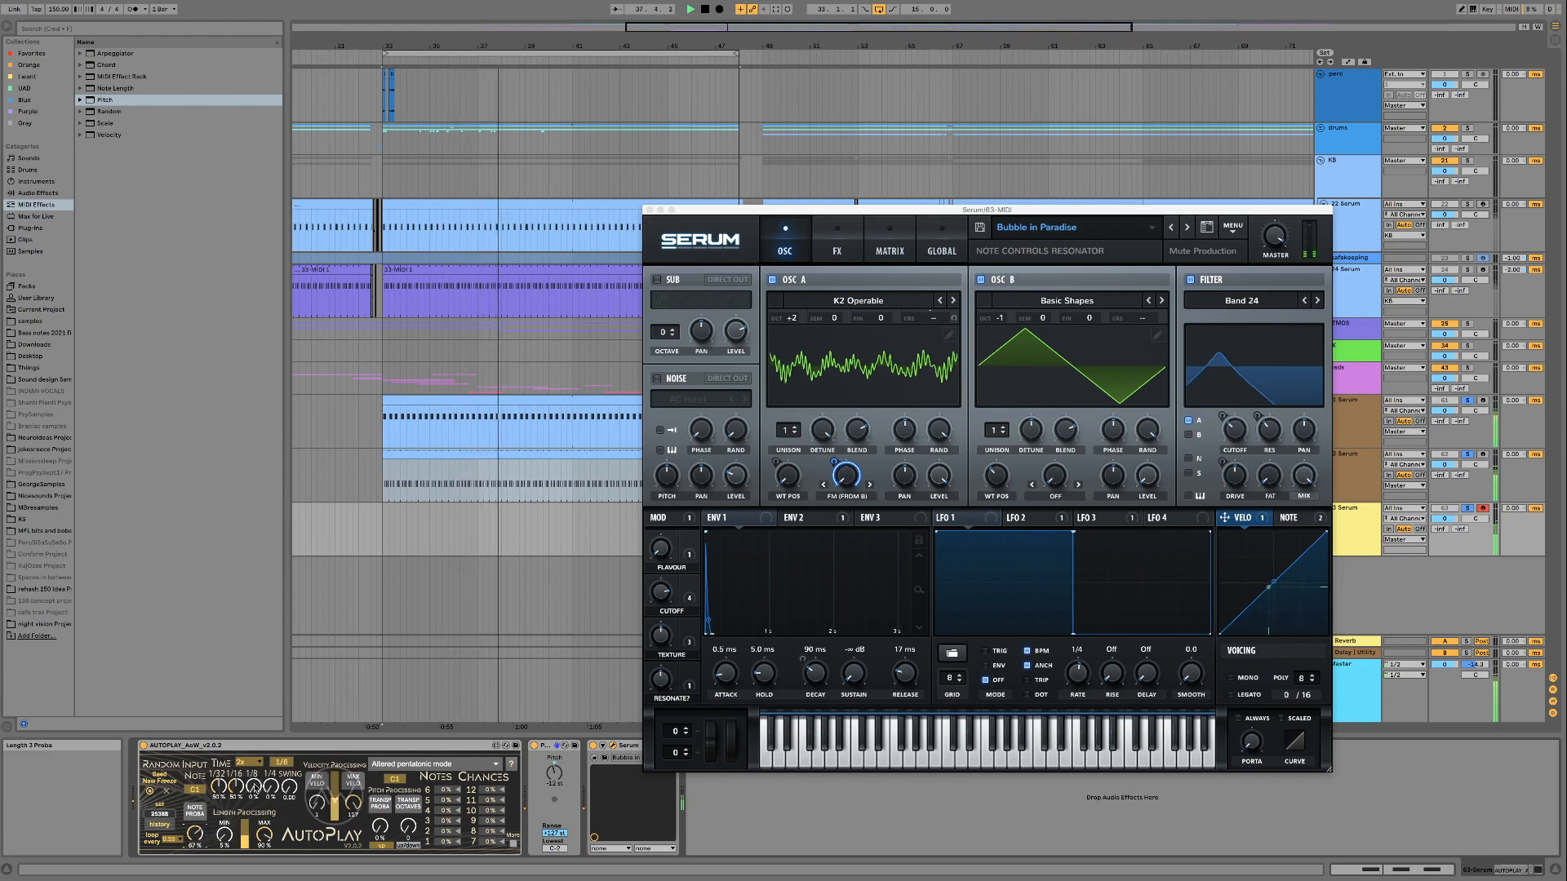
drag(256, 788, 256, 771)
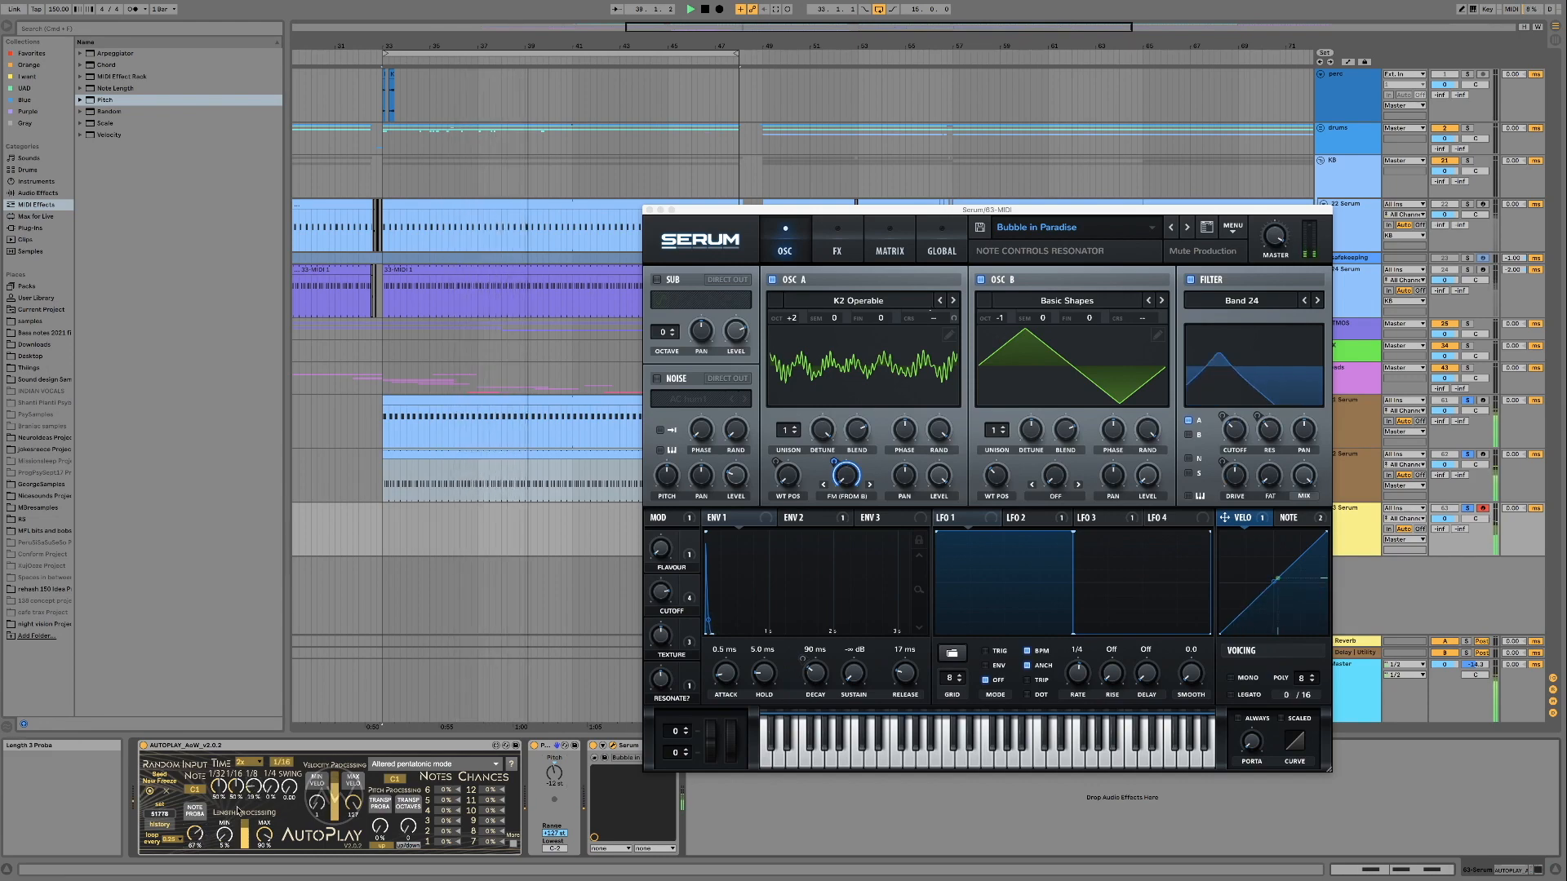
drag(660, 595, 650, 629)
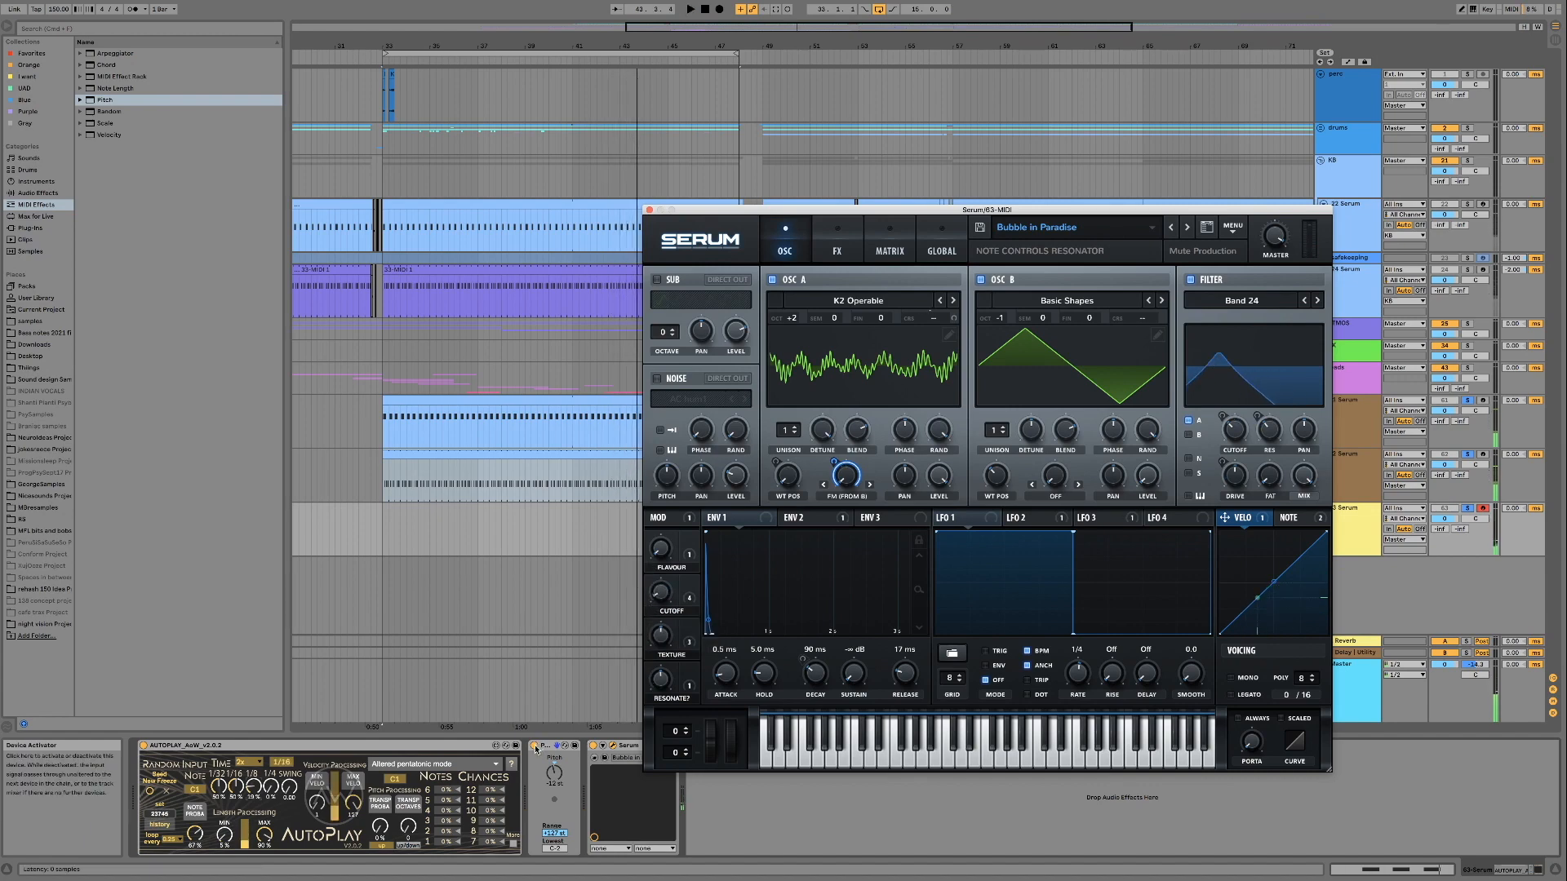
Bypass the Pitch effect and audition Bubble in Paradise's Cutoff macro over the loop at the original pitch
click(535, 747)
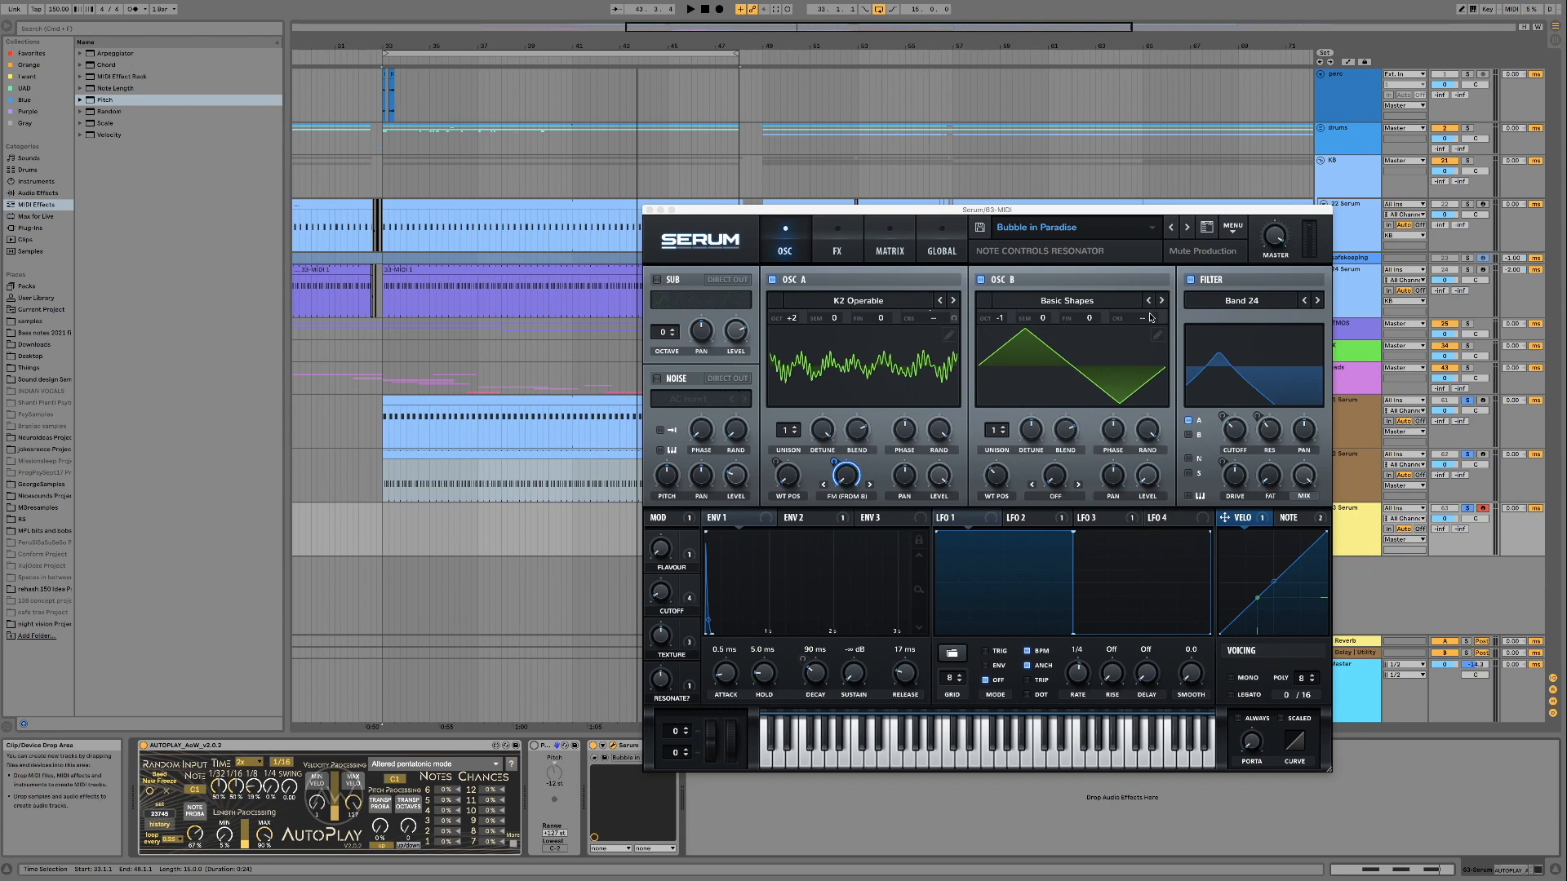
key(space)
drag(662, 594, 658, 536)
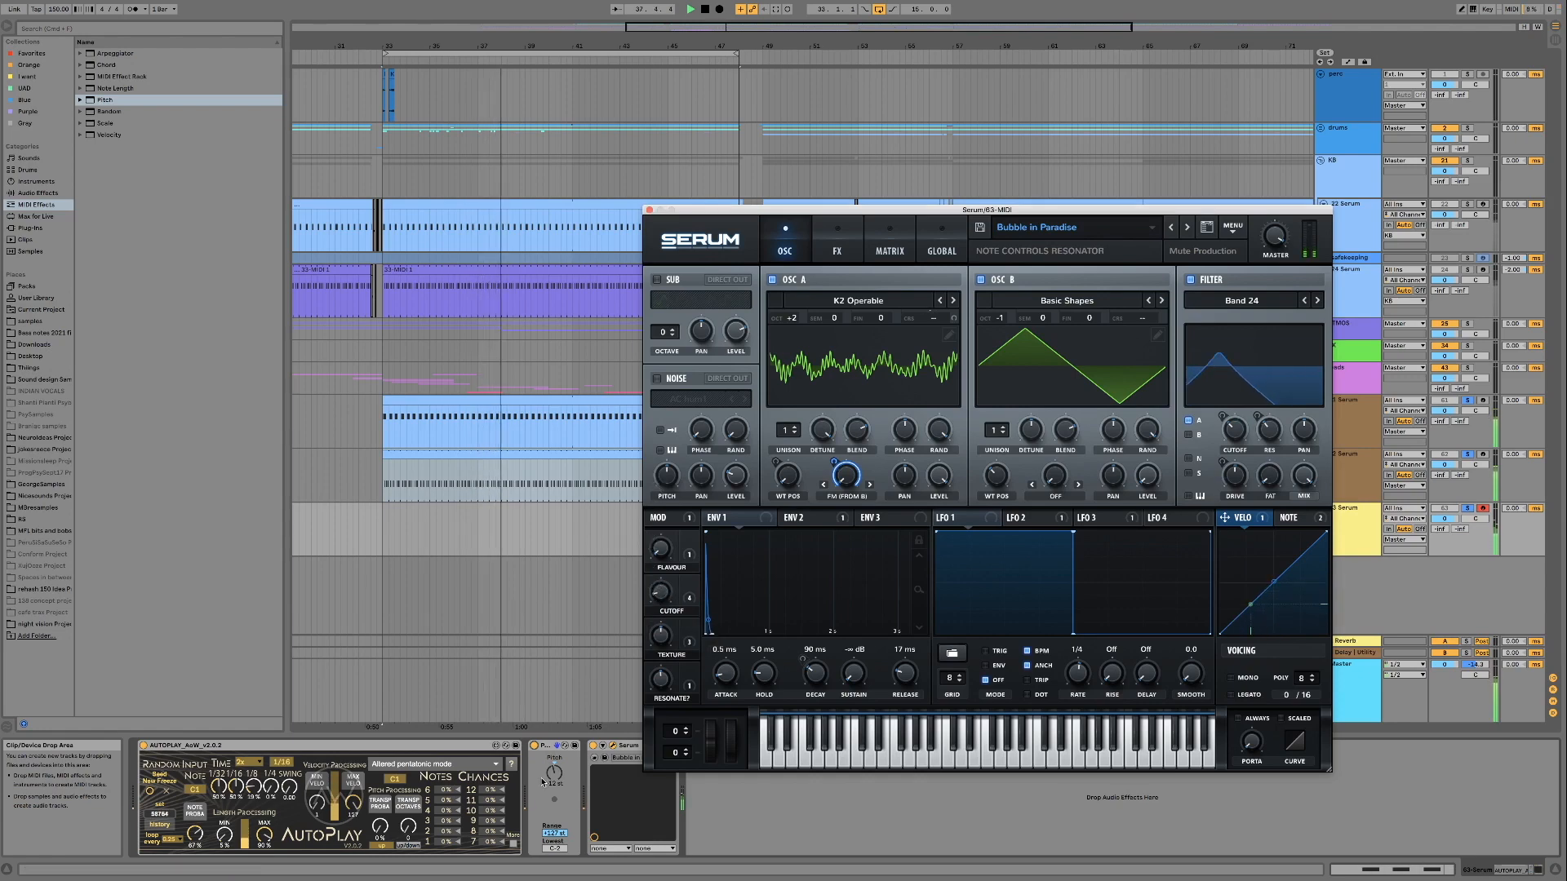
Duplicate the Pitch effect to transpose another octave down and audition the Cutoff and Flavour macros
click(549, 749)
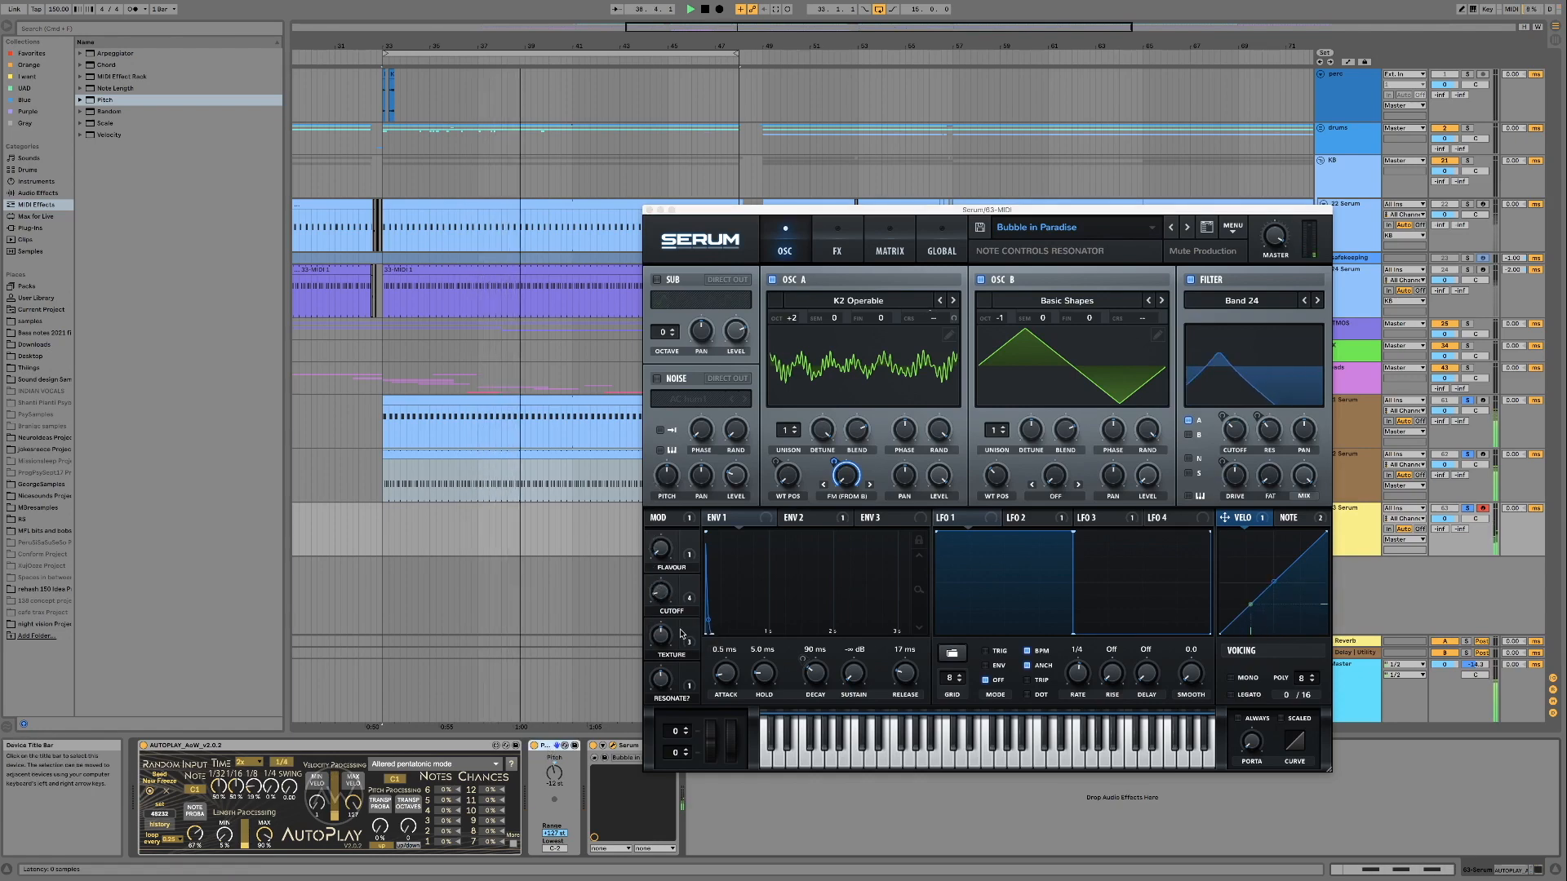
key(super+d)
mouse_move(662, 593)
mouse_down()
mouse_move(659, 486)
mouse_move(660, 598)
mouse_up()
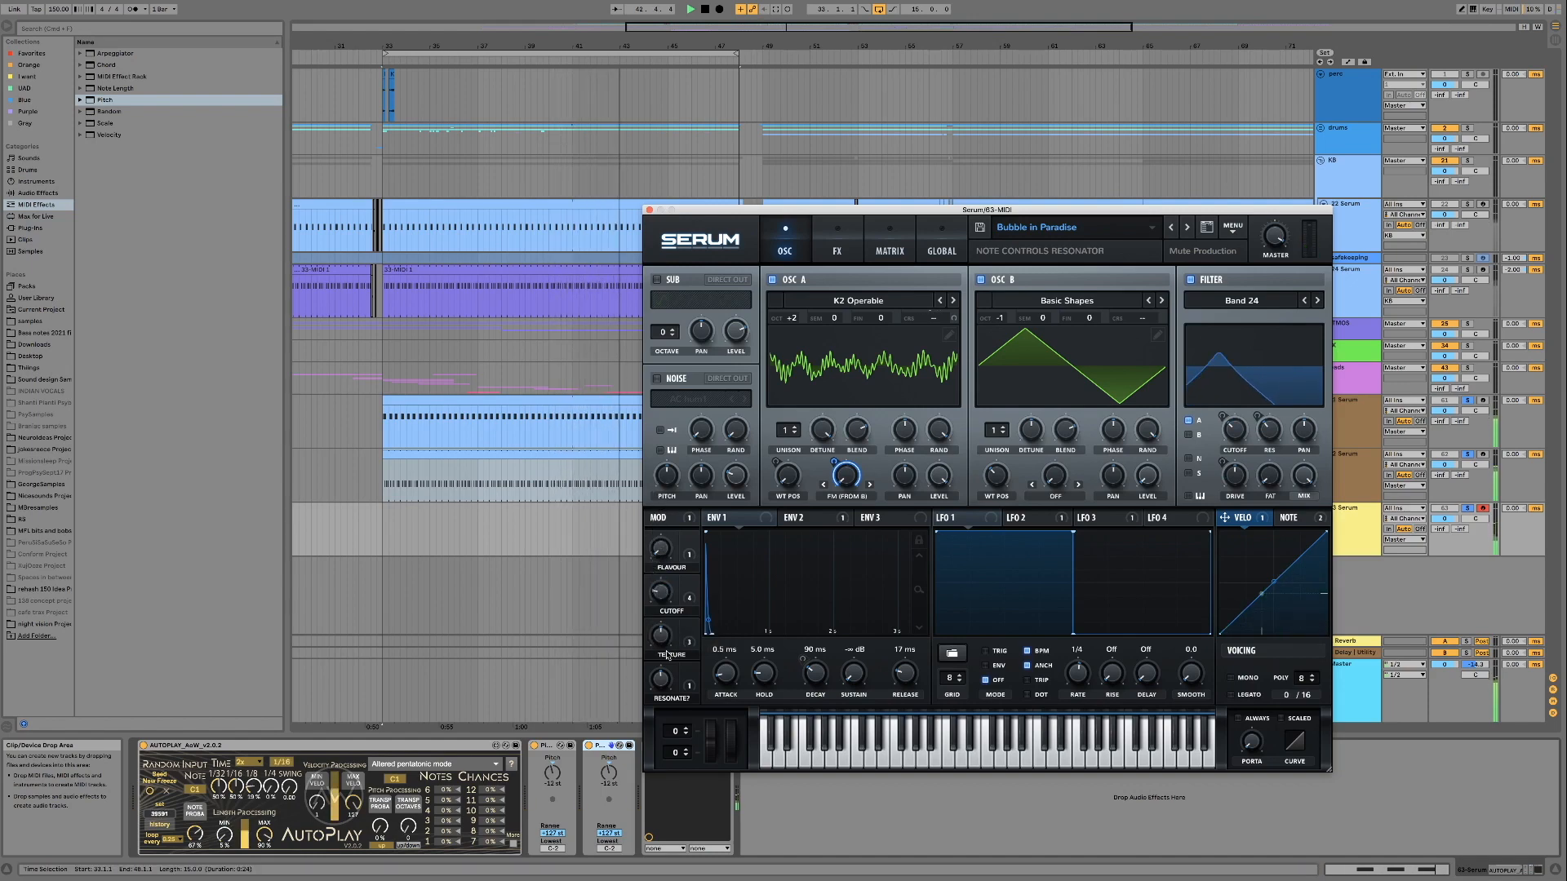
drag(662, 533, 662, 566)
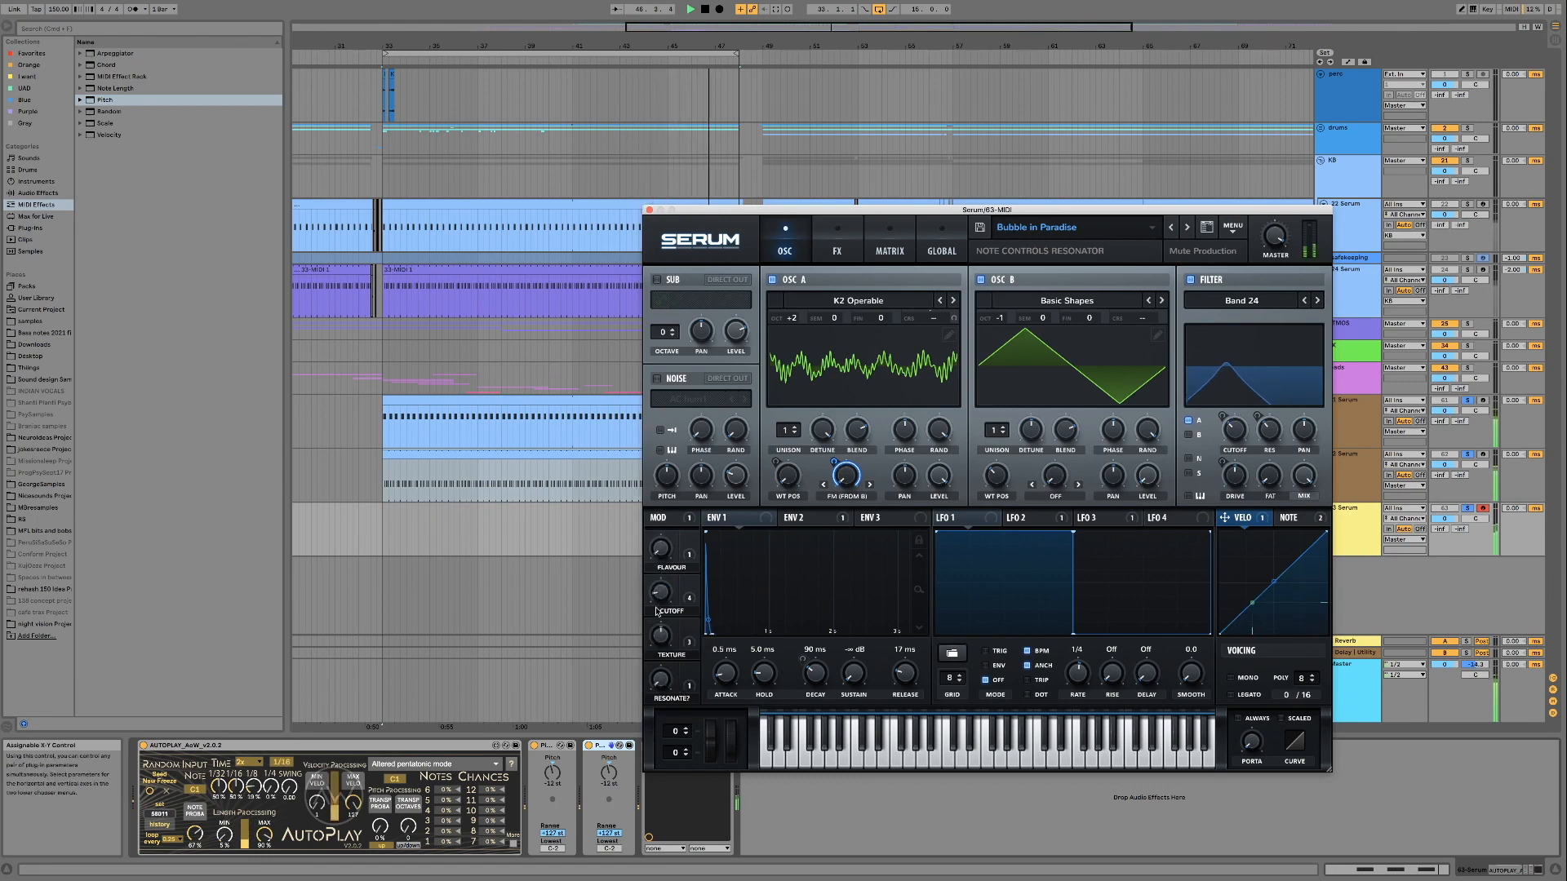
Bypass the second Pitch effect and audition Bubble in Paradise's Cutoff macro with one octave of transposition
click(588, 746)
drag(657, 595, 657, 475)
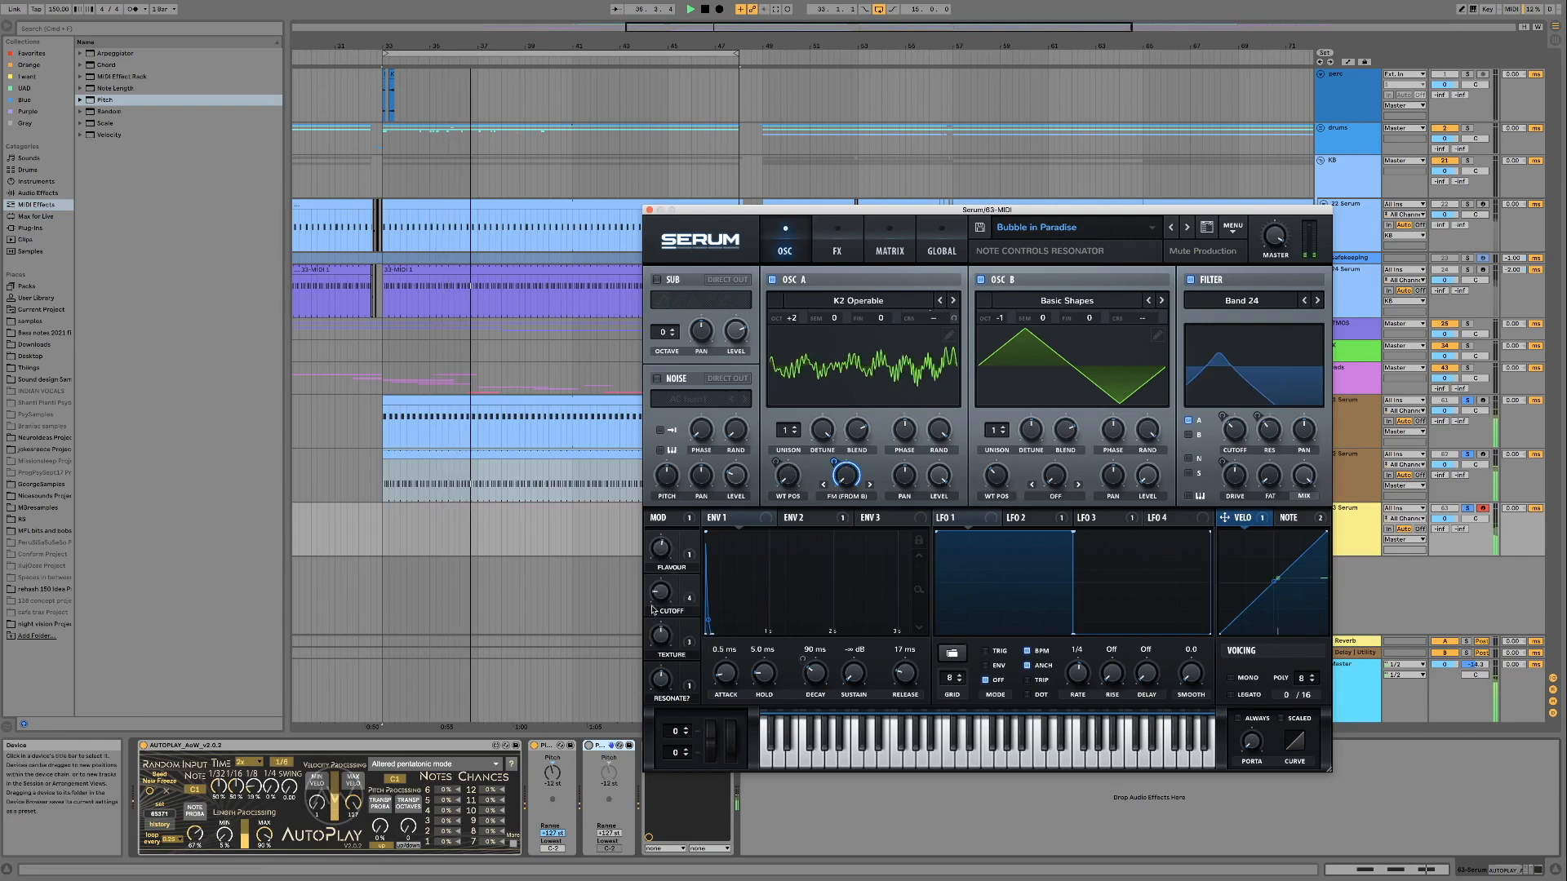
drag(653, 610, 663, 538)
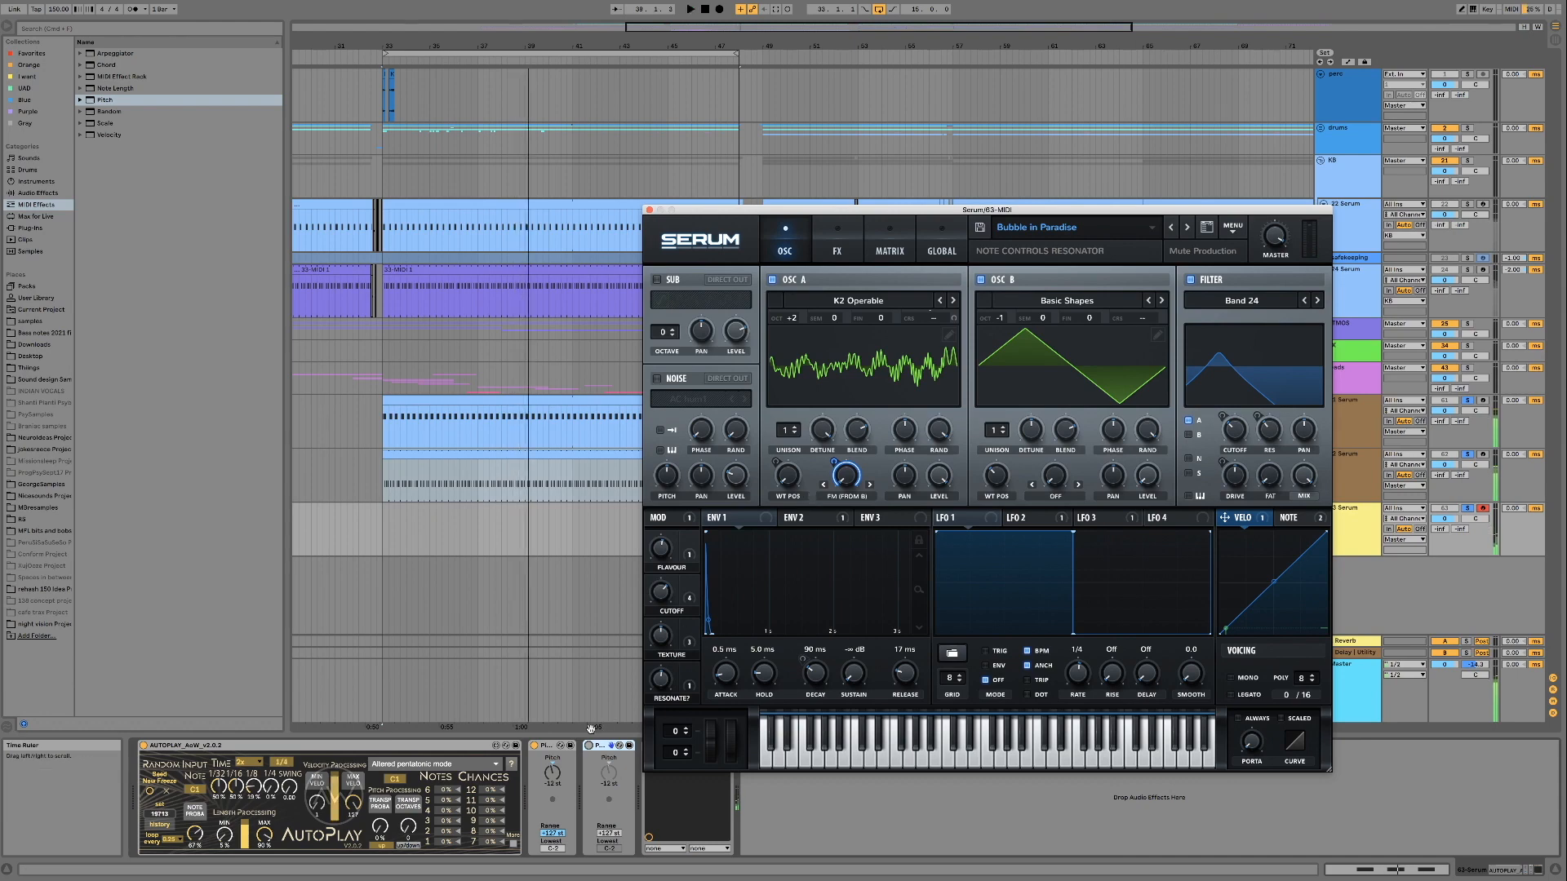
Bypass the first Pitch effect and advance through Conformist to the Criminal Flatulence preset
click(534, 746)
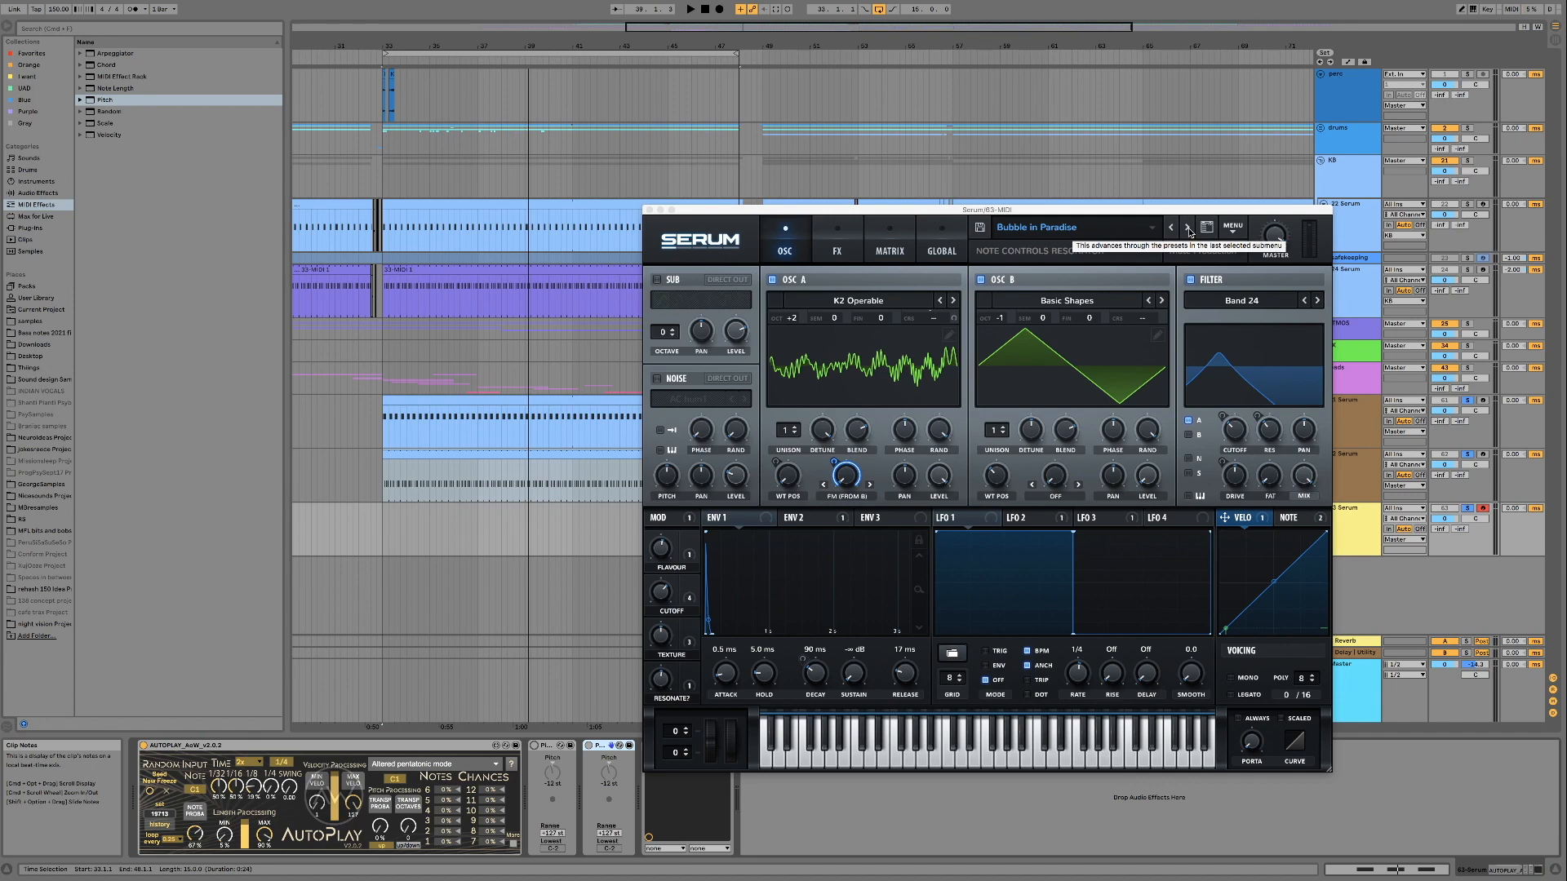
click(1188, 230)
click(1208, 462)
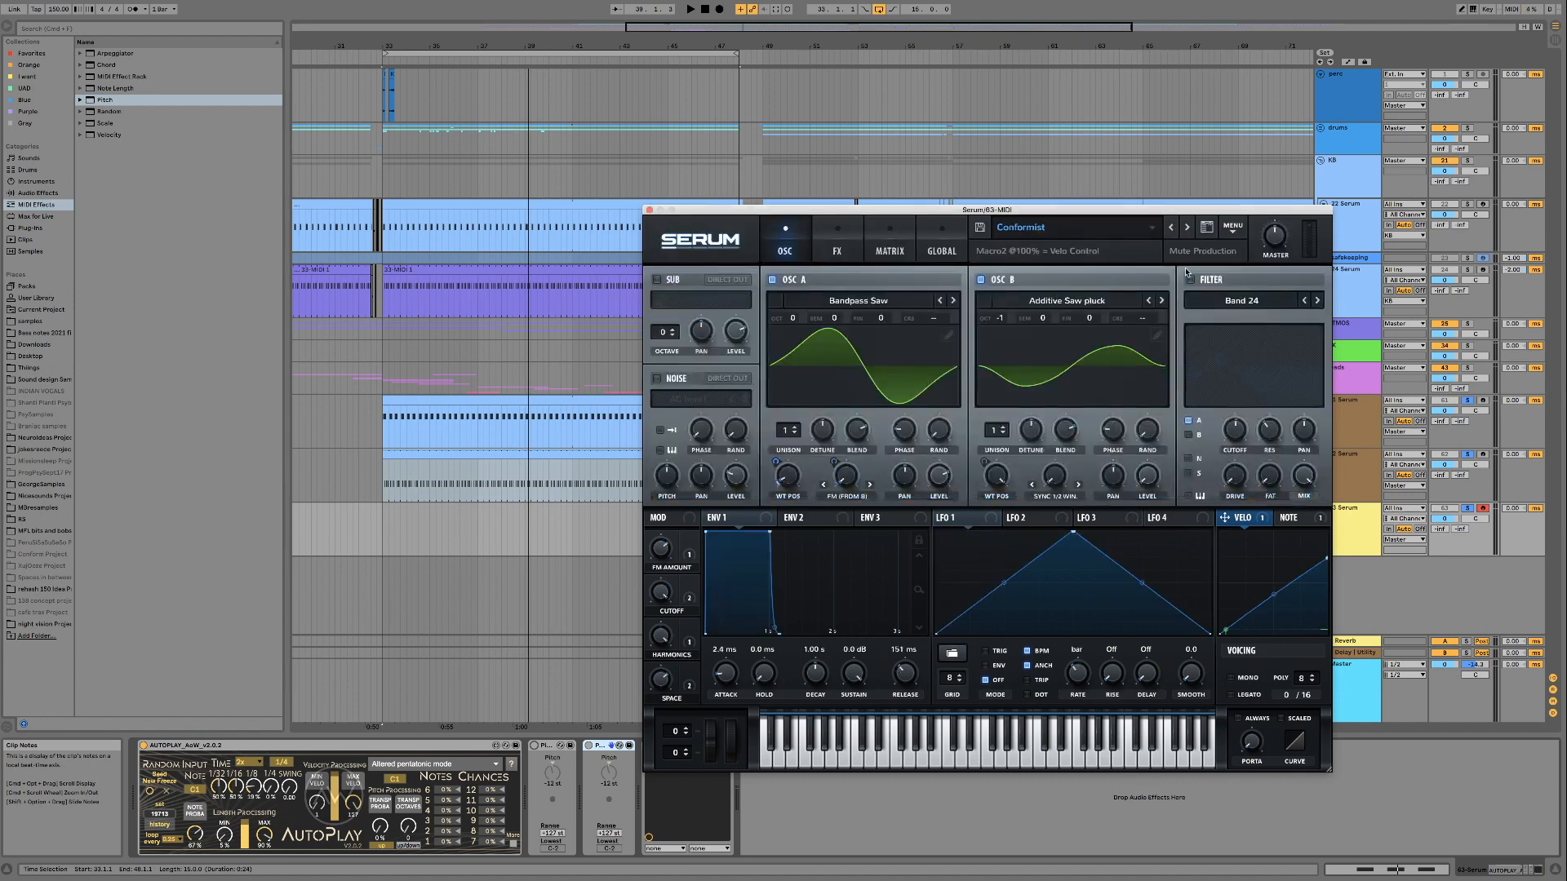
click(1188, 229)
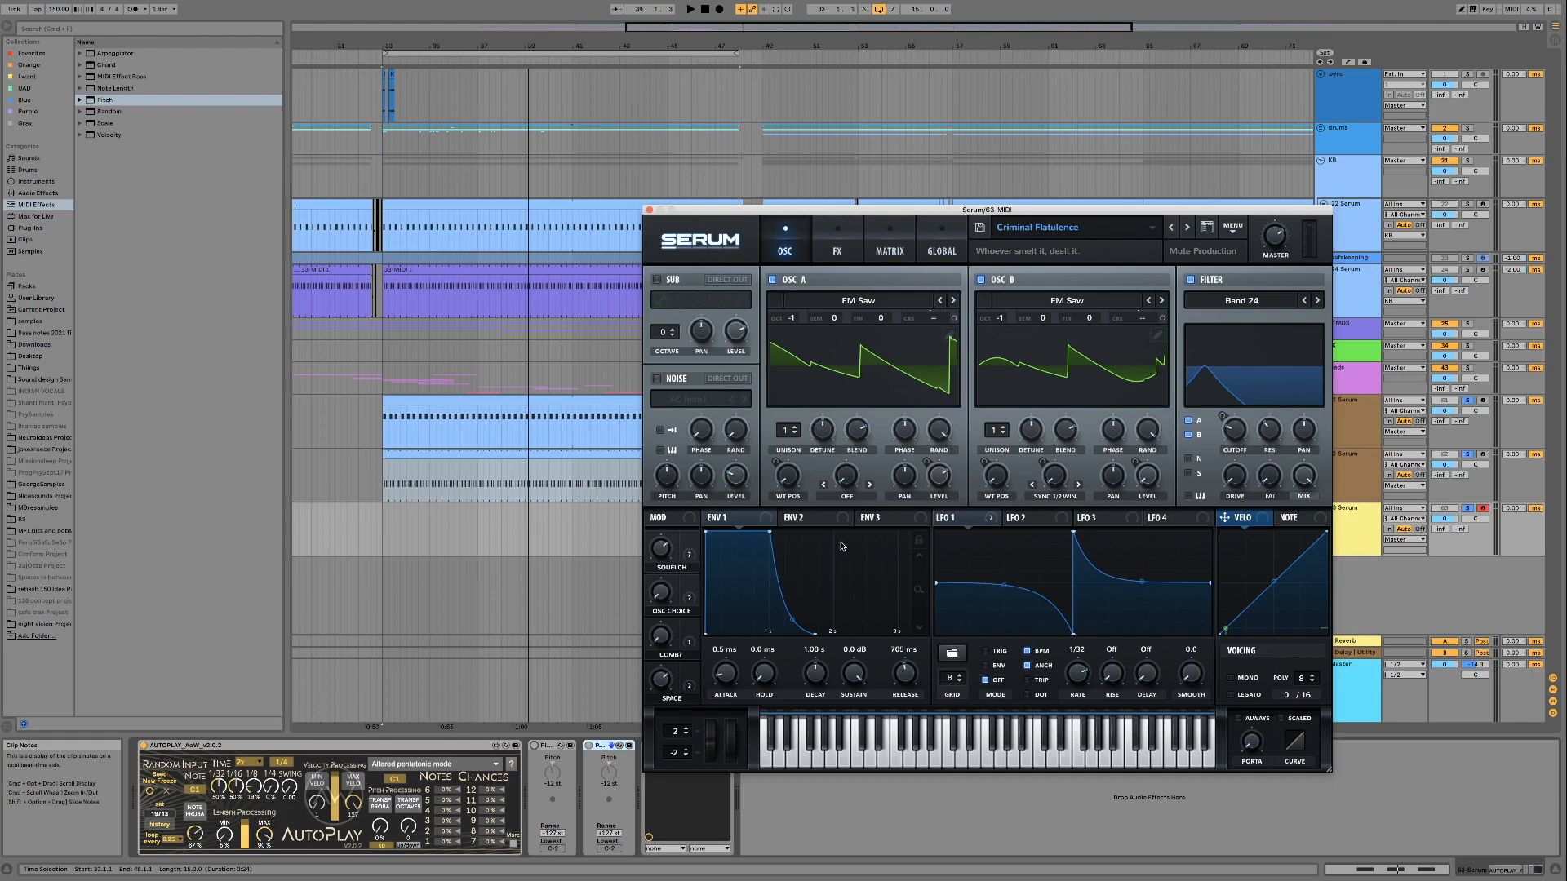
Switch off AutoPlay, start the loop and audition Criminal Flatulence's Squelch macro, sweeping it through 67%
click(143, 746)
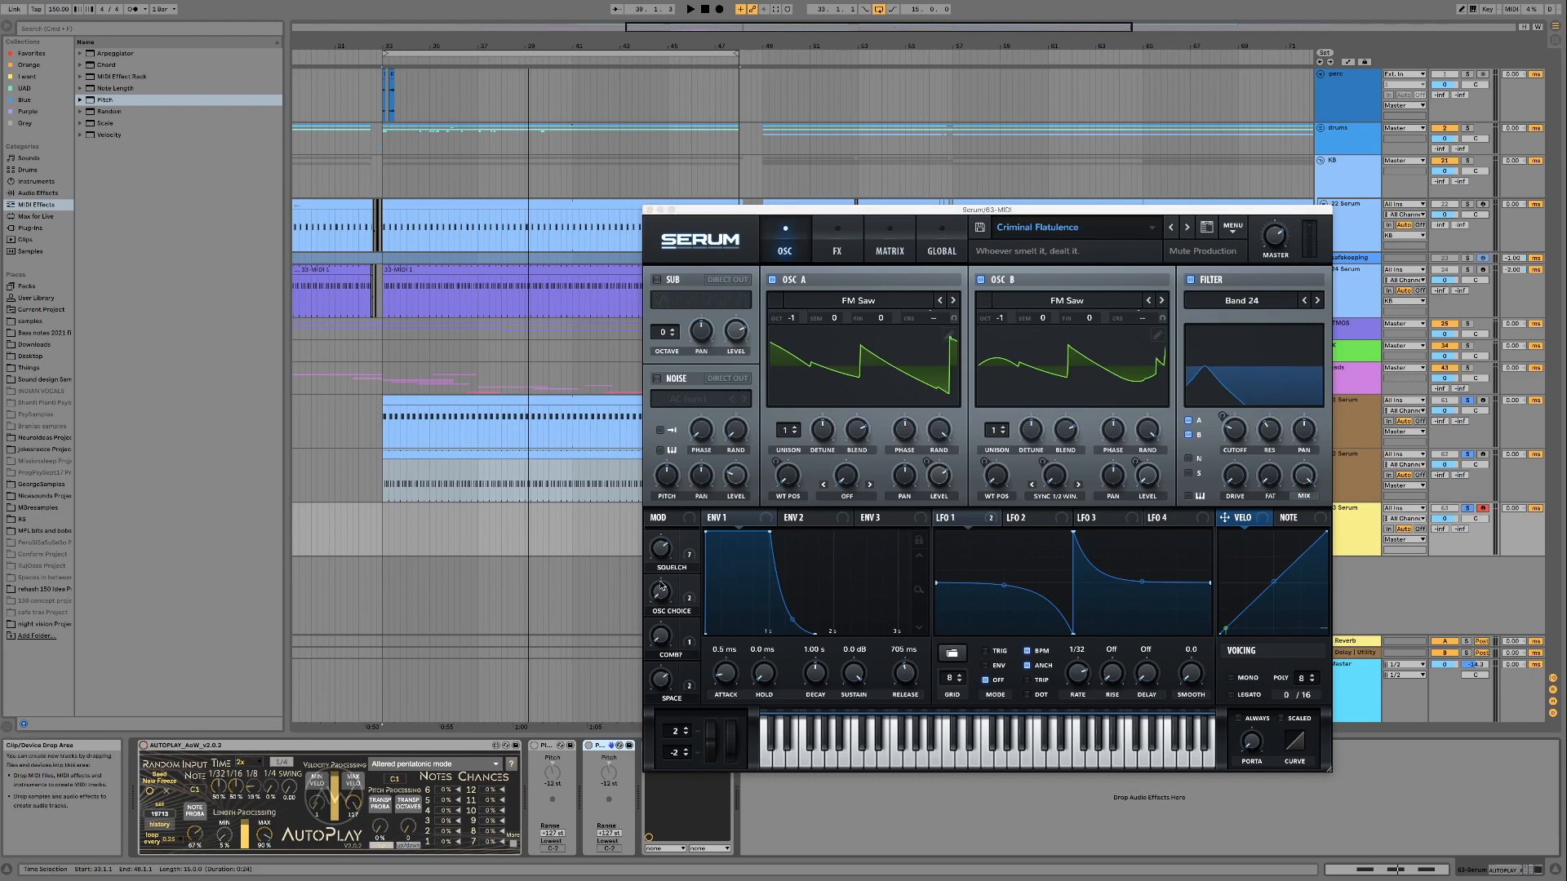
key(space)
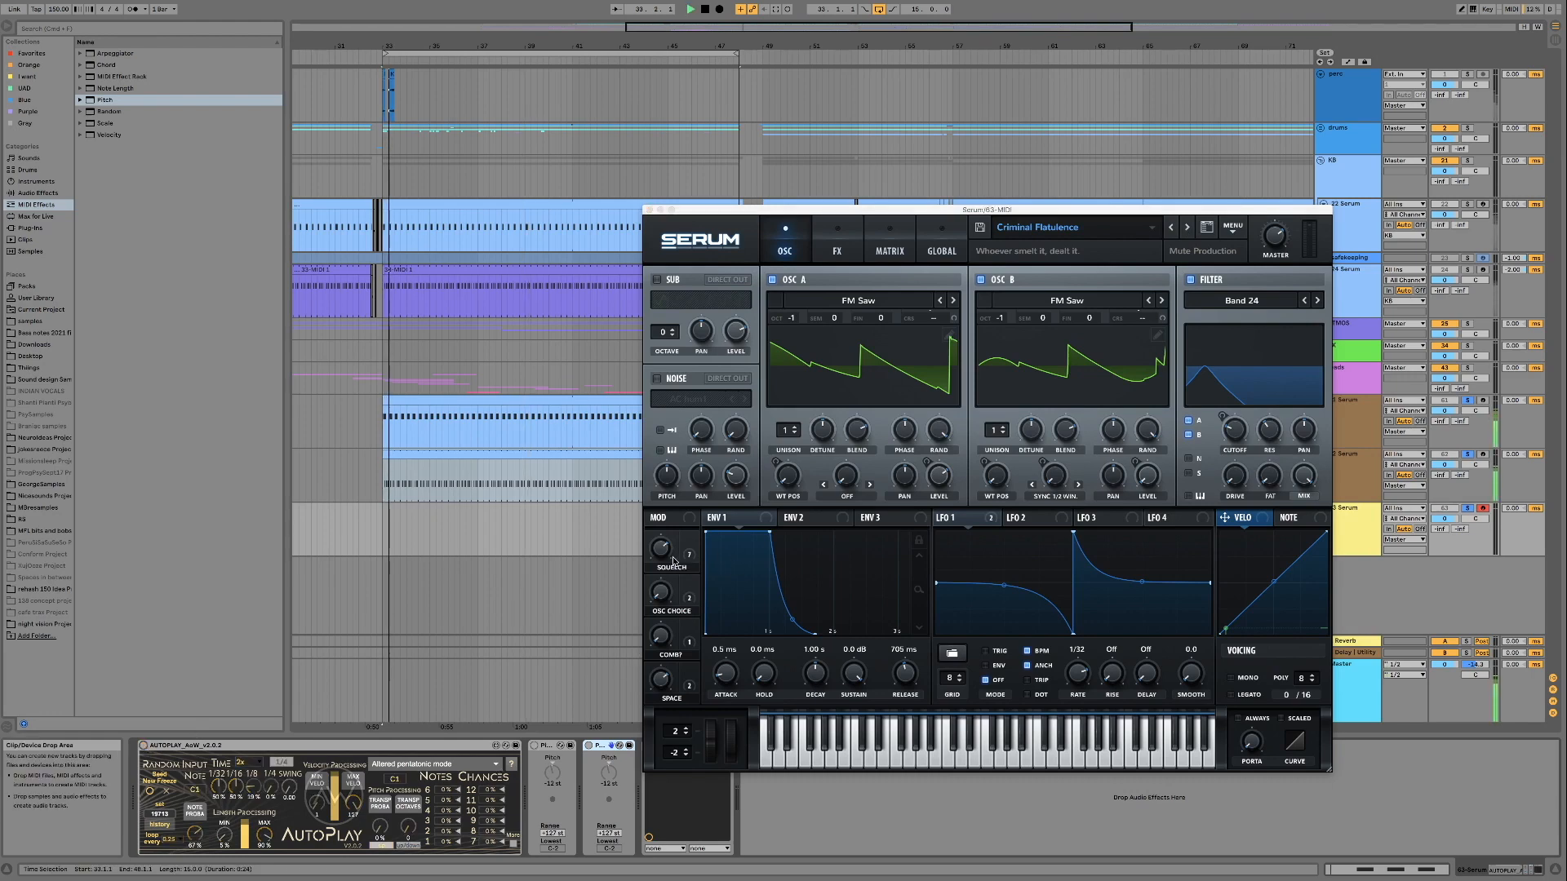
drag(663, 552, 653, 700)
drag(664, 547, 654, 617)
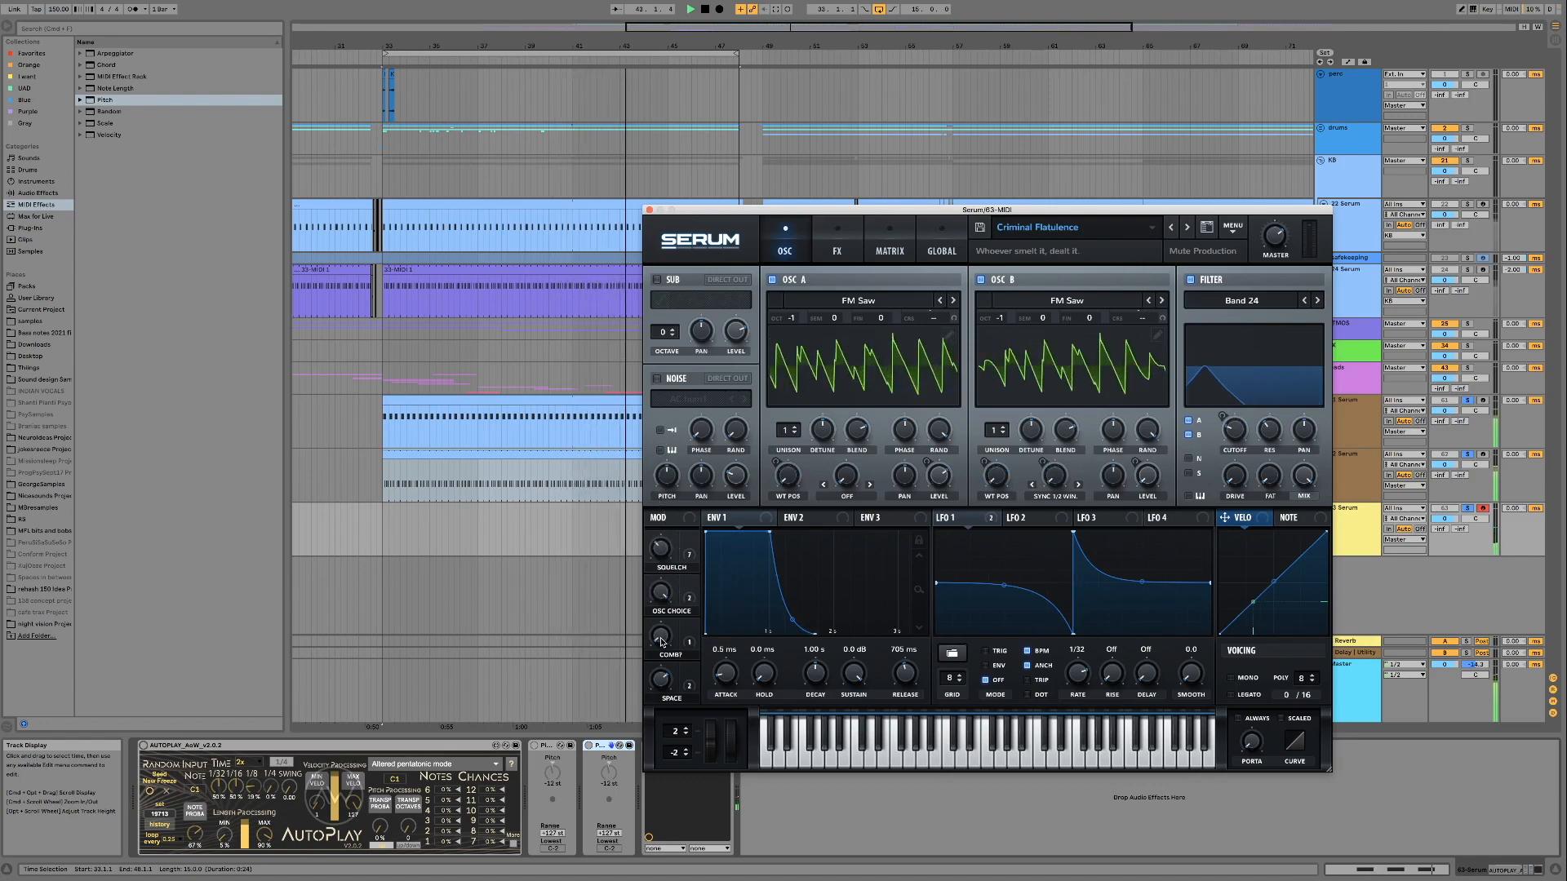
drag(661, 548, 663, 516)
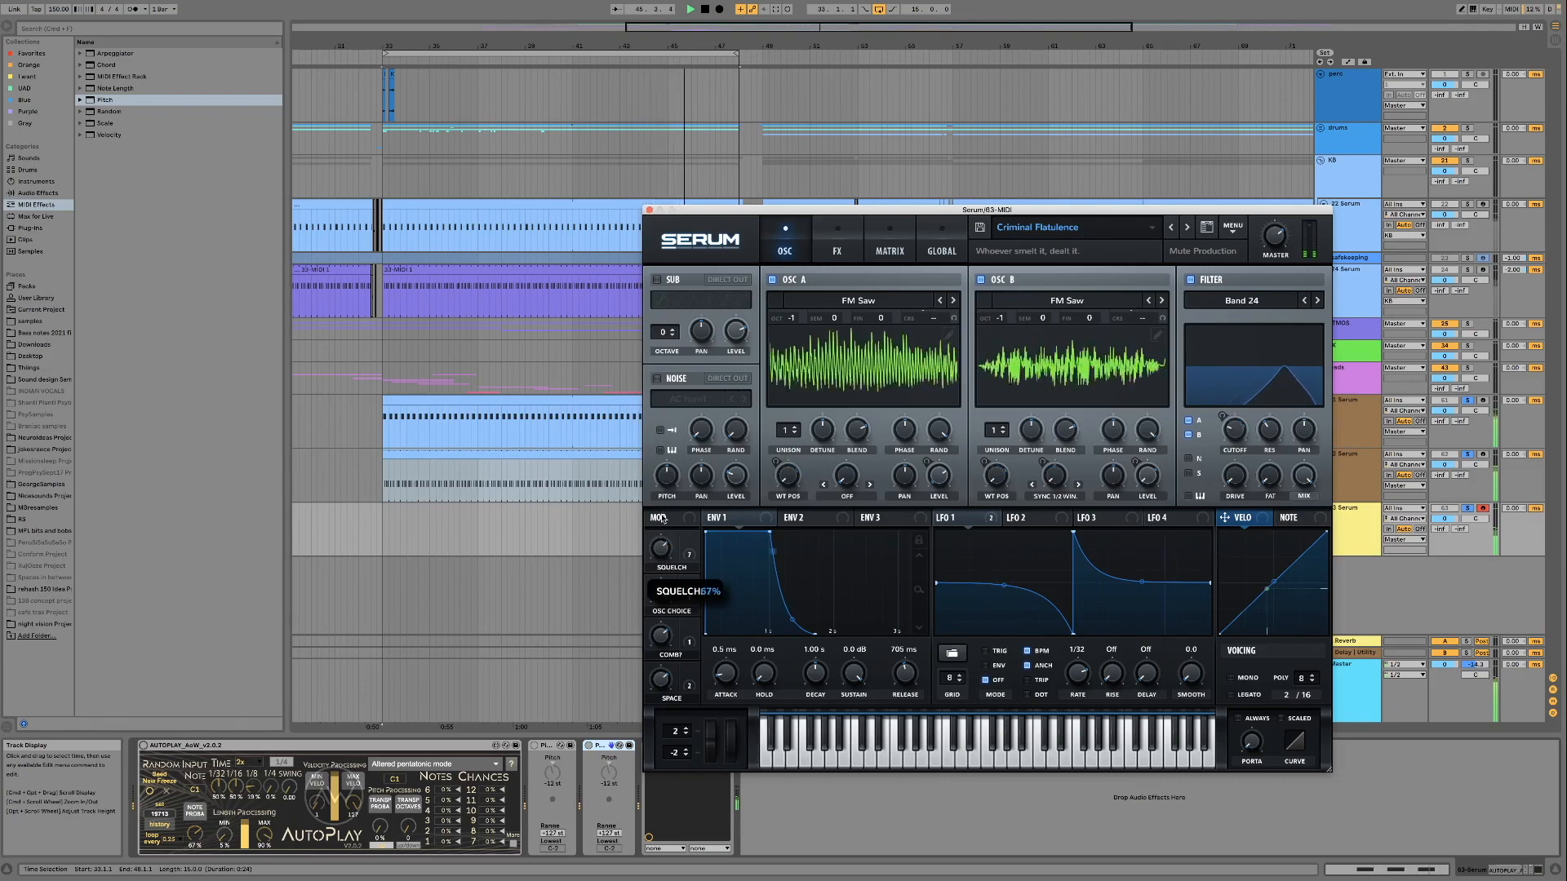
drag(661, 520, 661, 631)
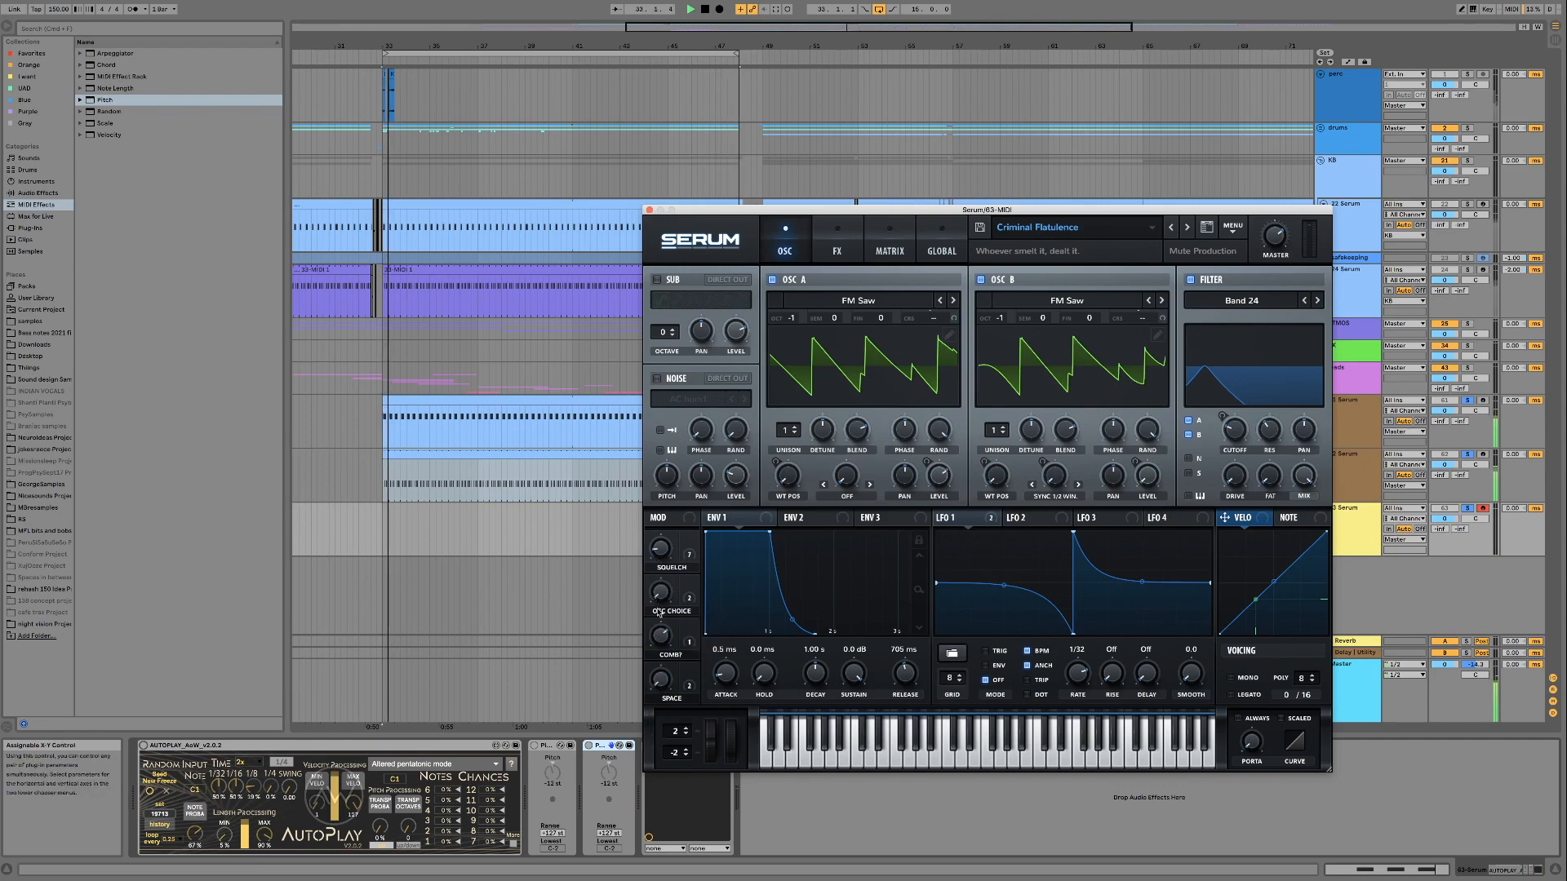
drag(661, 549, 748, 417)
Load the DeciBELLS preset and audition its first macro over the running loop
click(1188, 231)
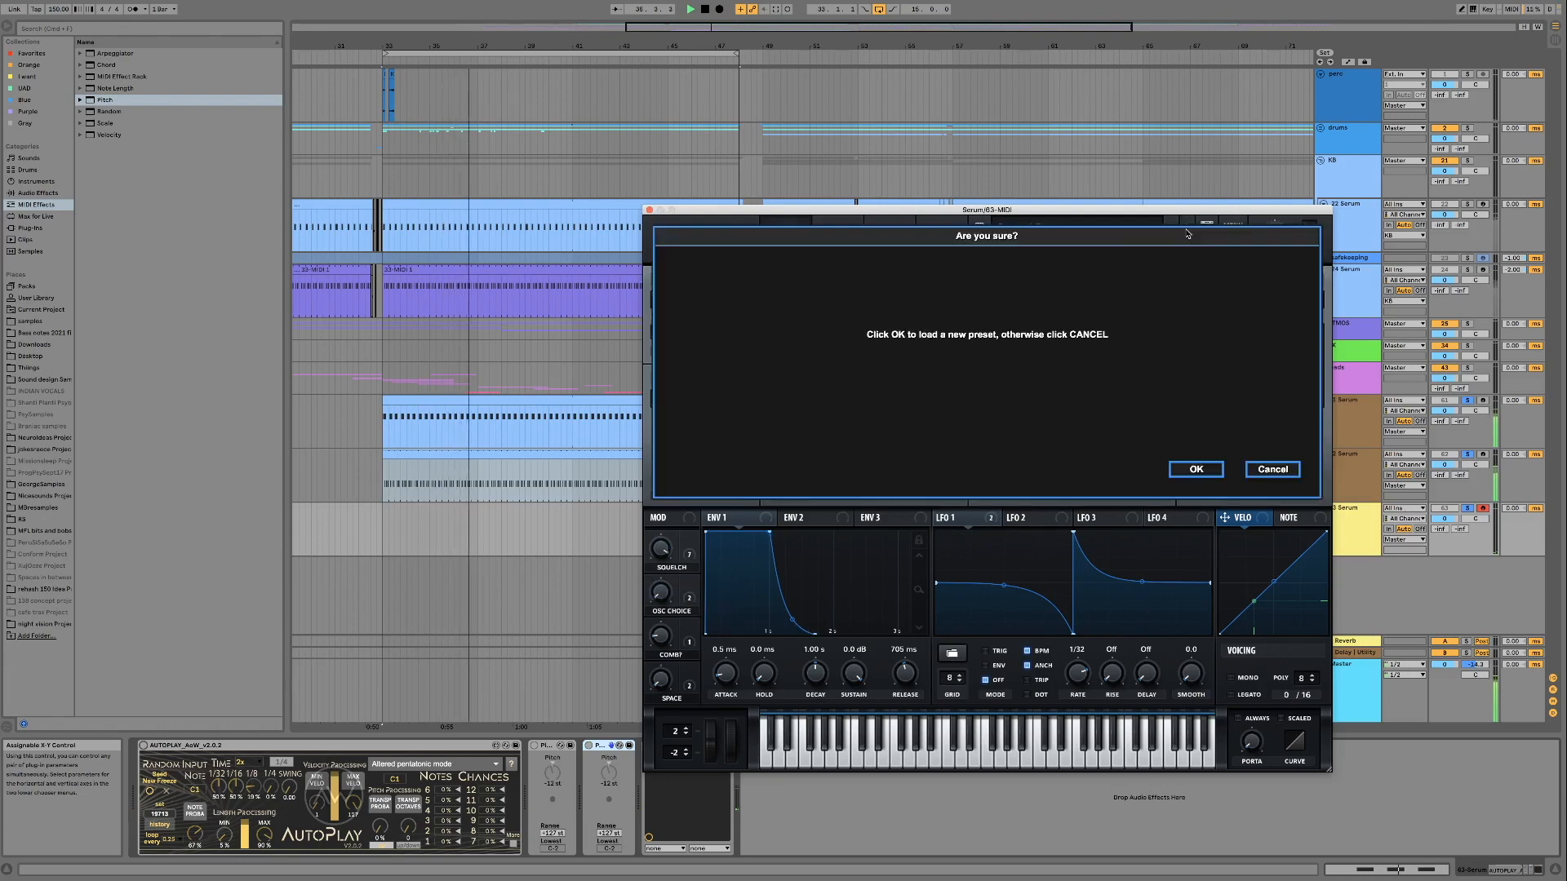
click(1190, 469)
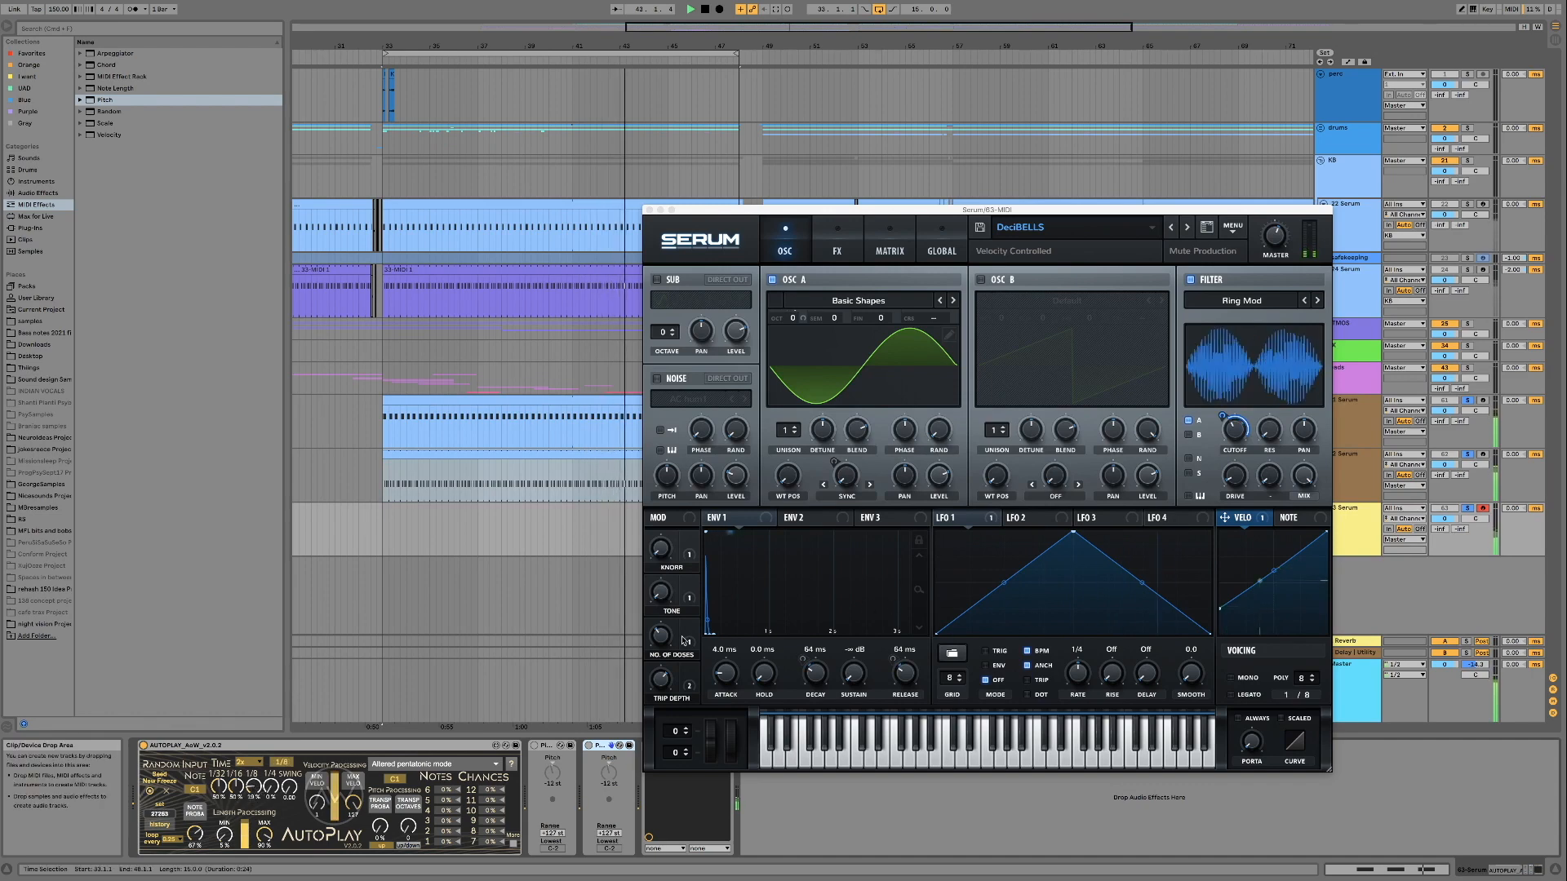
mouse_move(662, 545)
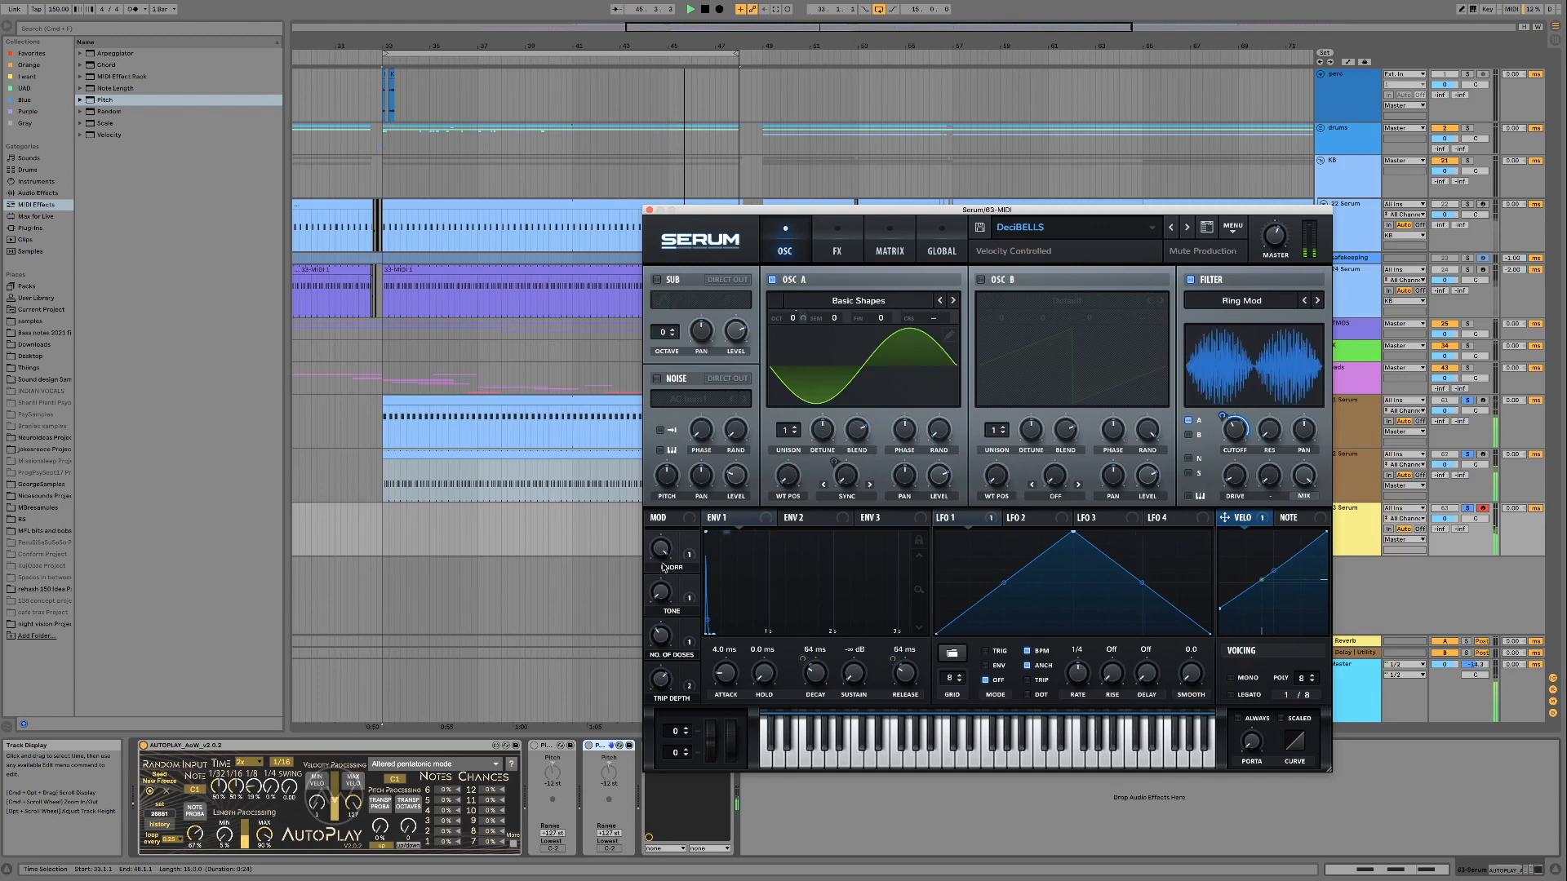
drag(662, 549, 657, 618)
mouse_move(662, 670)
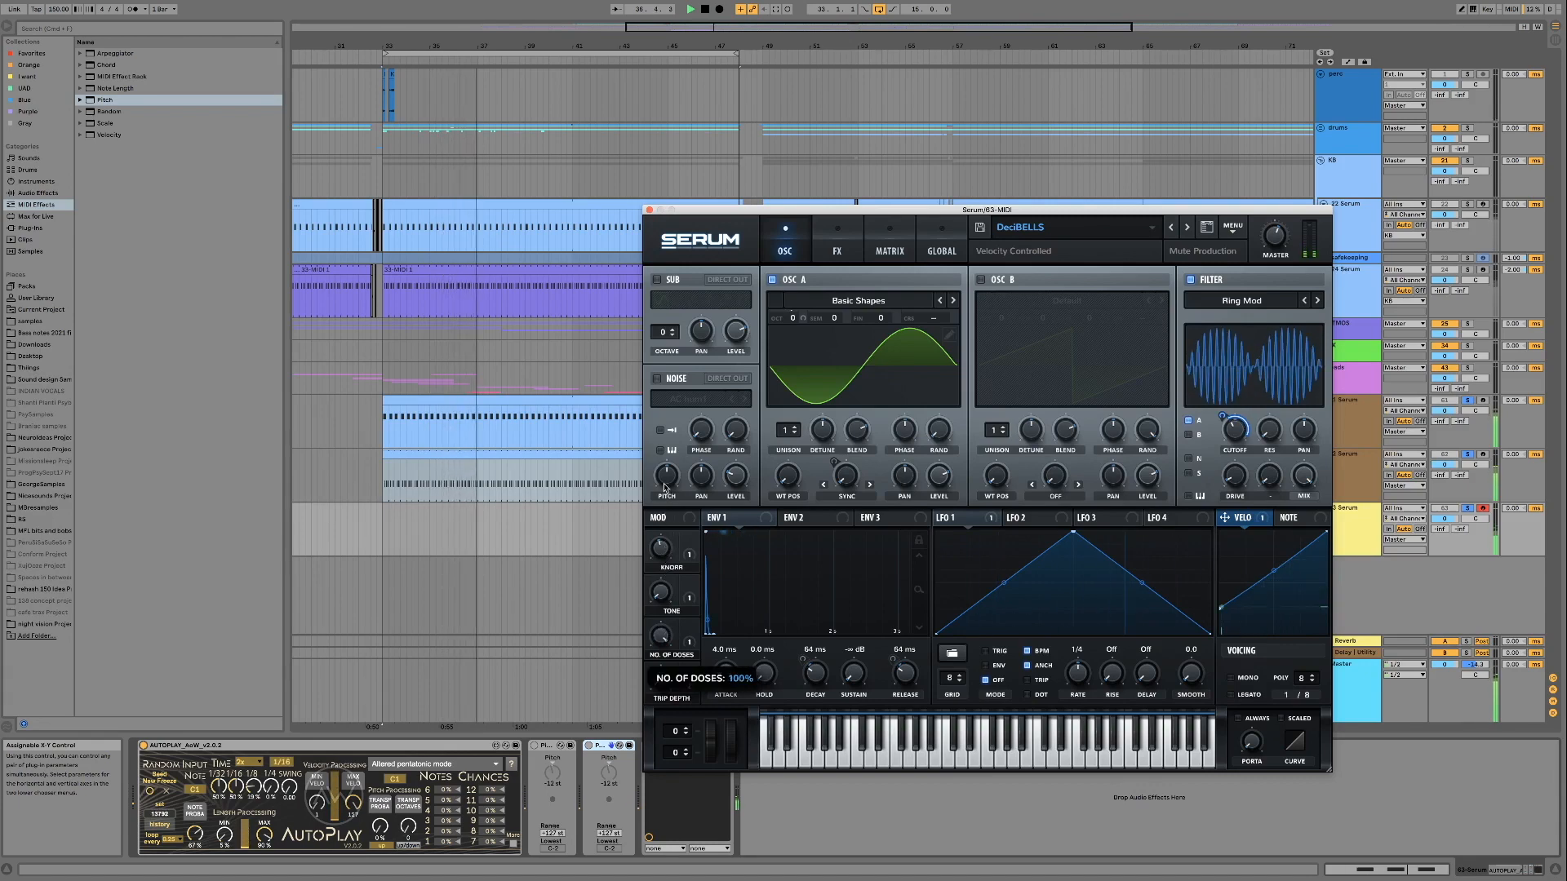
Load the Forboding one preset and audition its Cutoff macro, sweeping it through 82%
click(1184, 232)
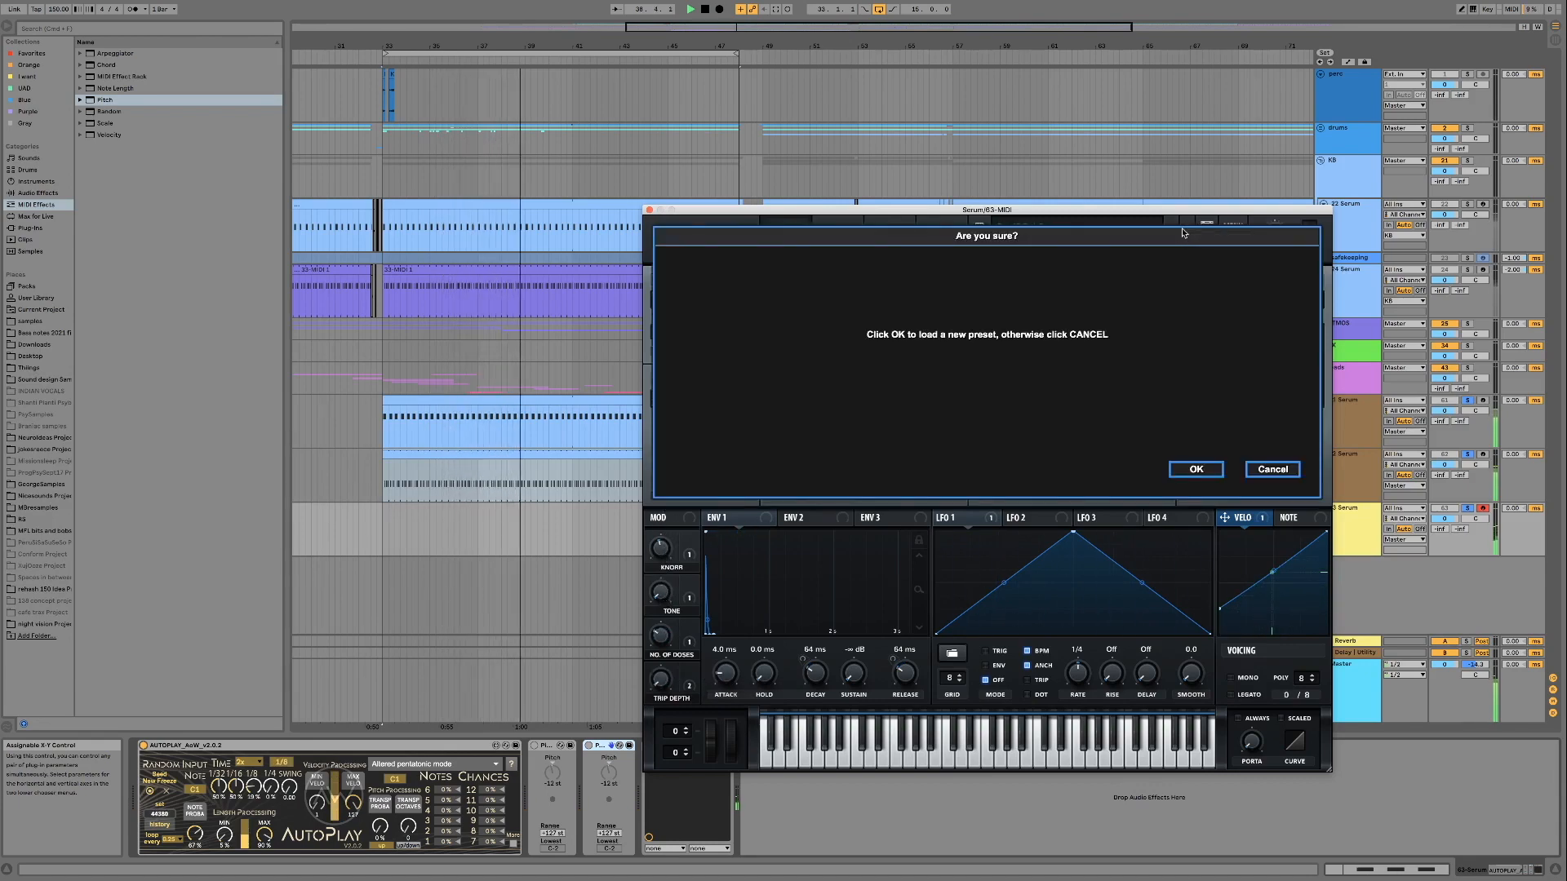
click(1188, 474)
drag(668, 603, 668, 632)
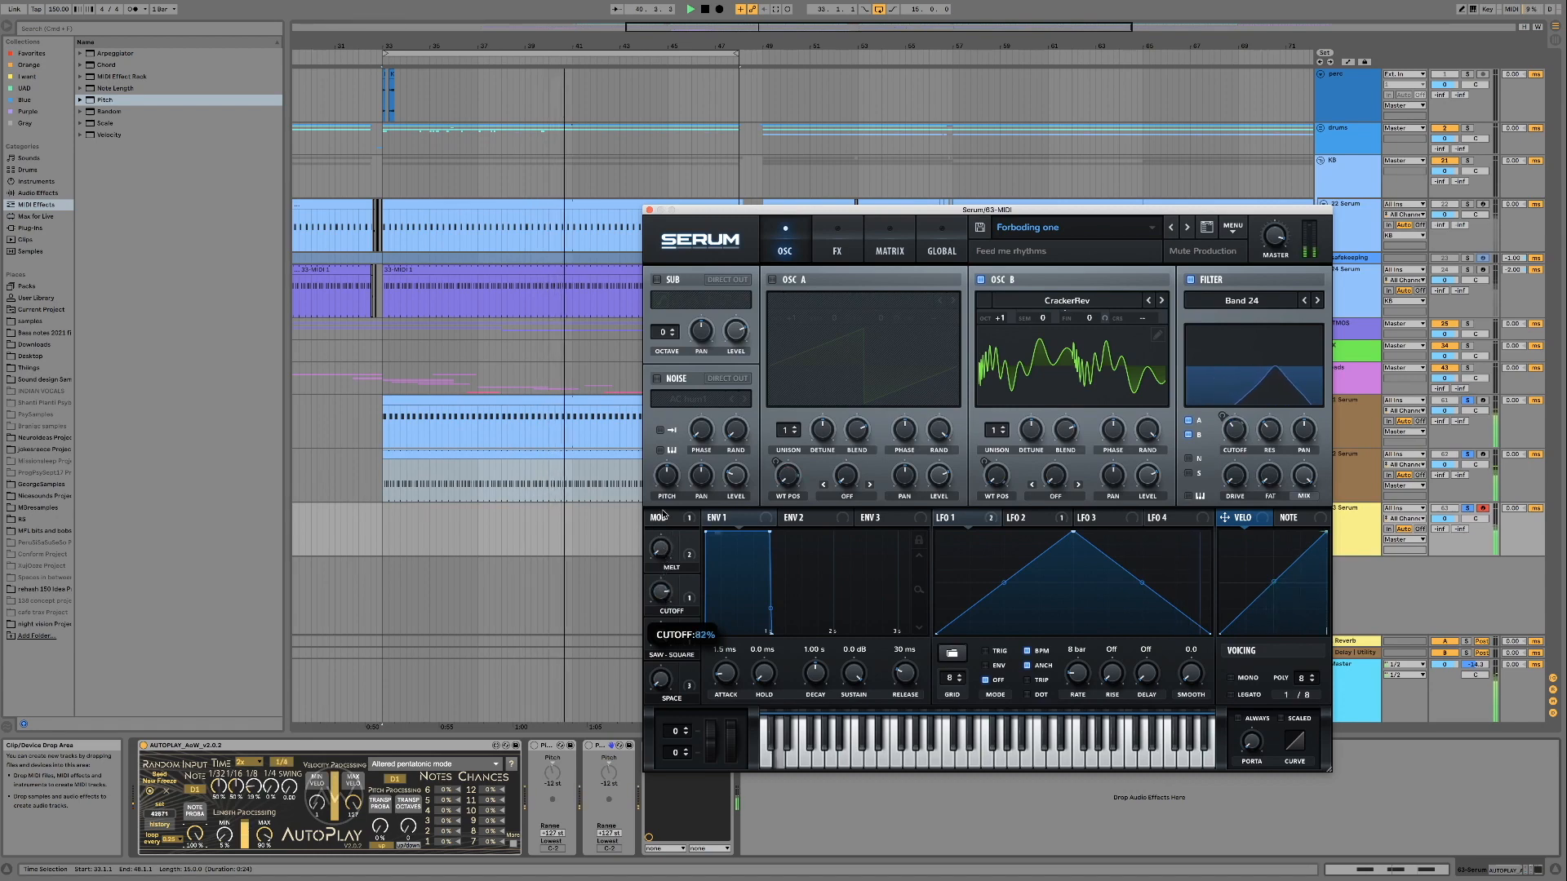
drag(664, 595, 665, 651)
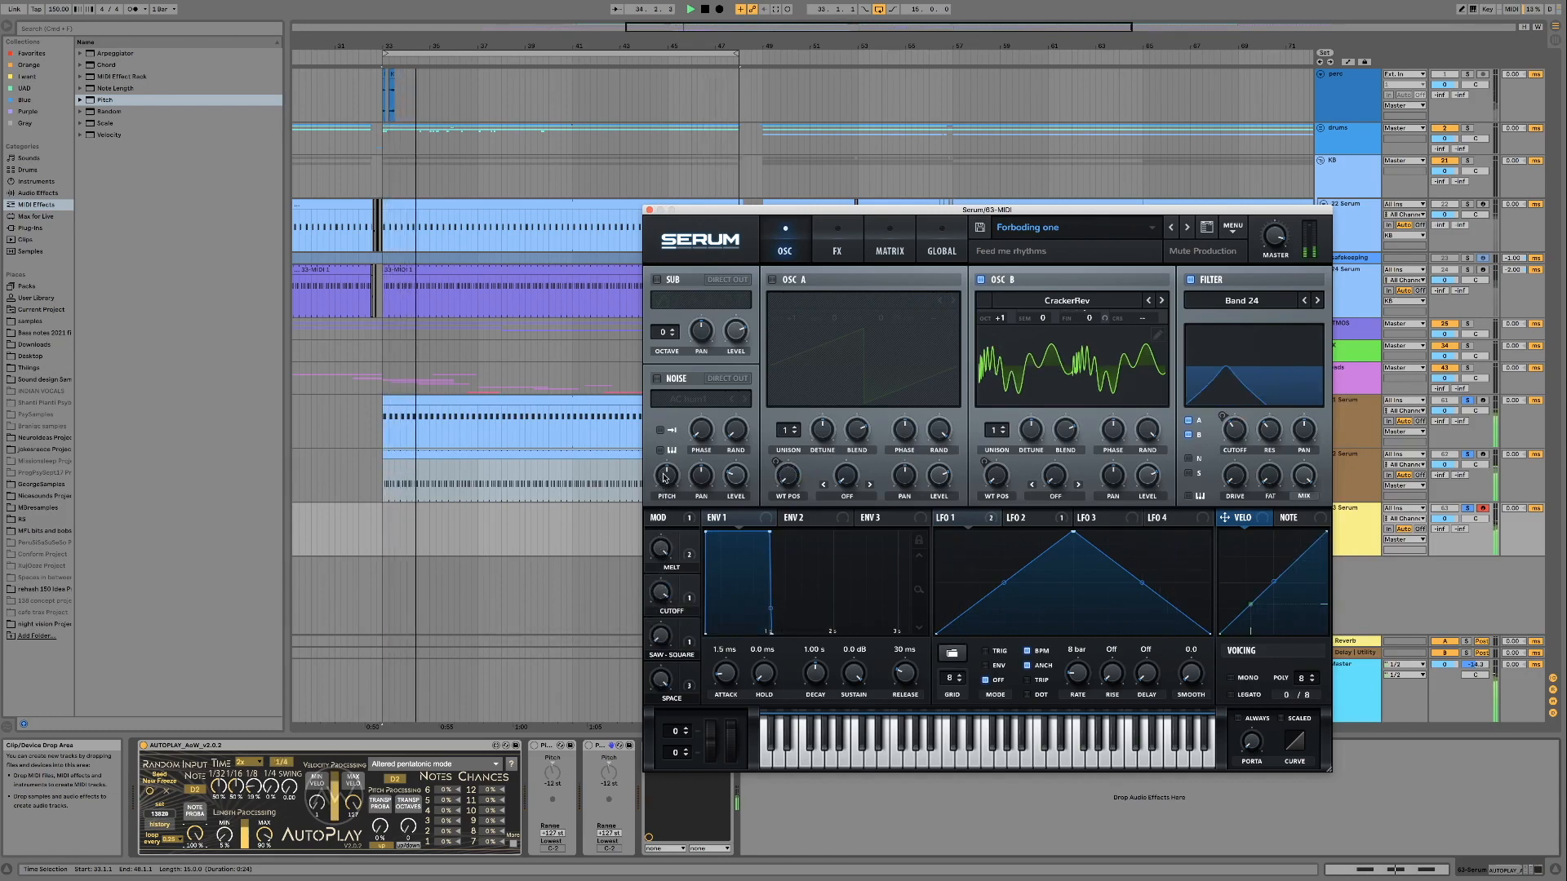
Load the Gloopy V2 preset and audition its Cutoff, Saw-Square and Metallic macros
click(1187, 228)
click(1191, 468)
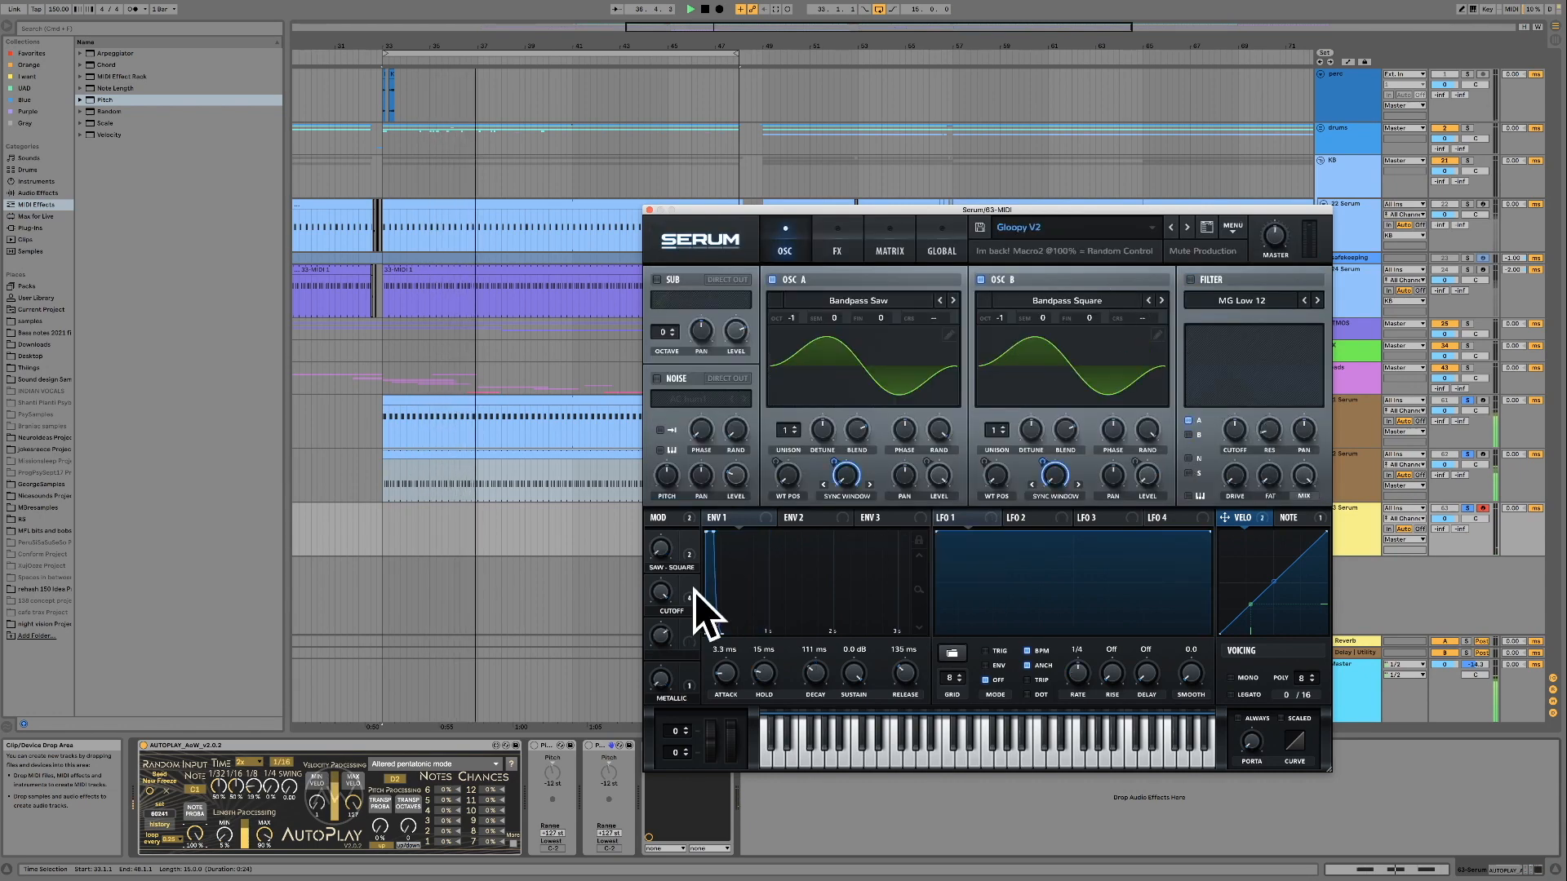
drag(661, 593, 656, 729)
mouse_move(656, 674)
mouse_down()
mouse_move(654, 653)
mouse_move(655, 677)
mouse_up()
drag(662, 550, 659, 433)
mouse_move(659, 594)
mouse_down()
mouse_move(658, 541)
mouse_move(660, 596)
mouse_up()
drag(661, 702, 667, 622)
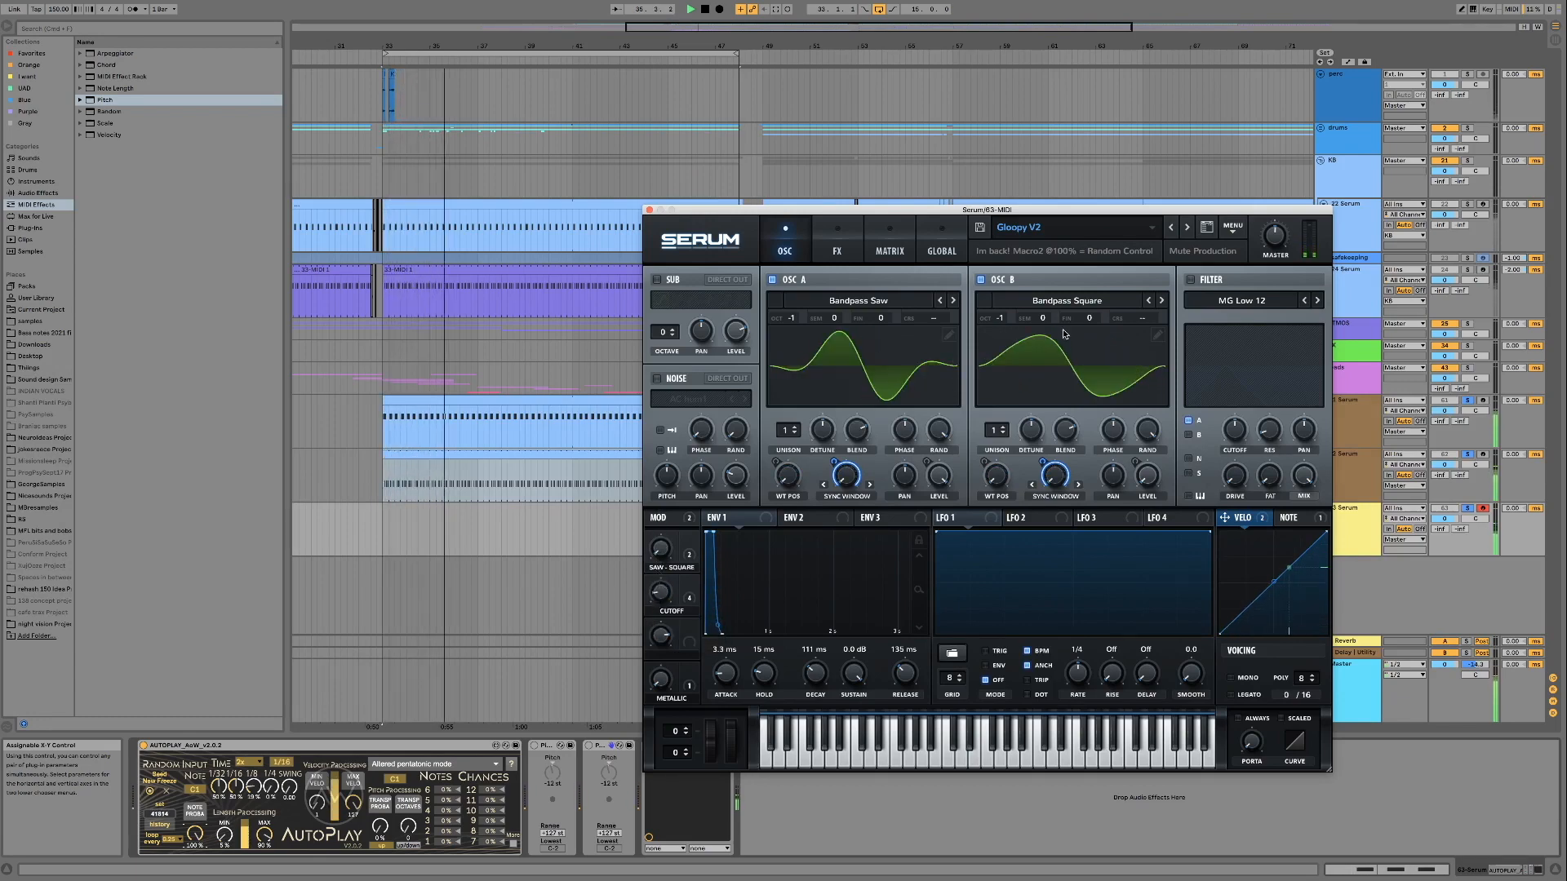
Load the Gloopy V3 preset and audition its Cutoff macro, sweeping it through 41%
click(1207, 229)
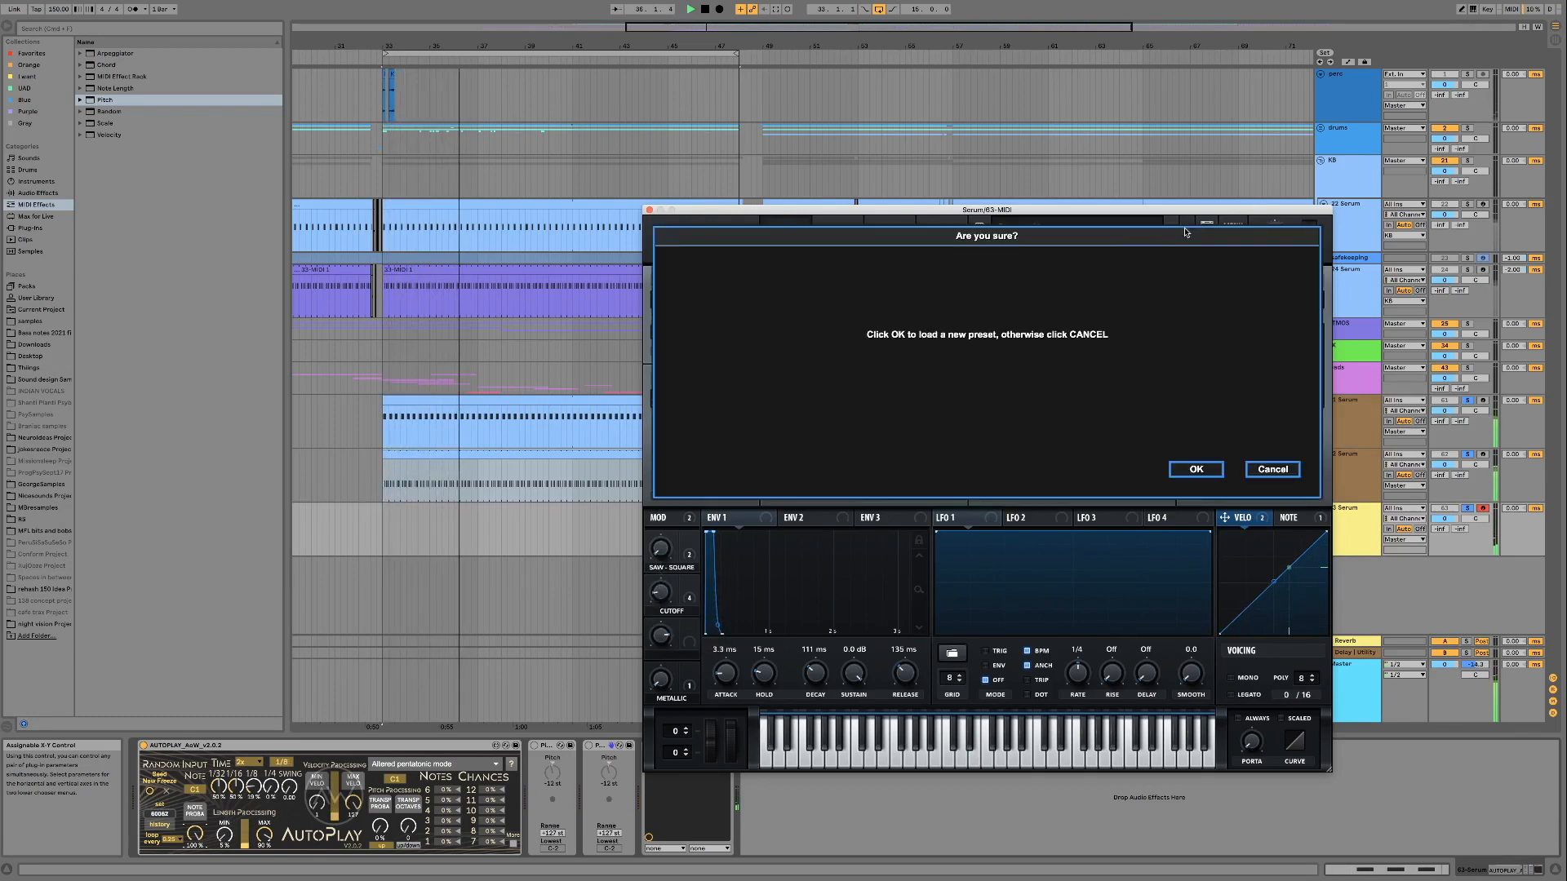
click(1178, 472)
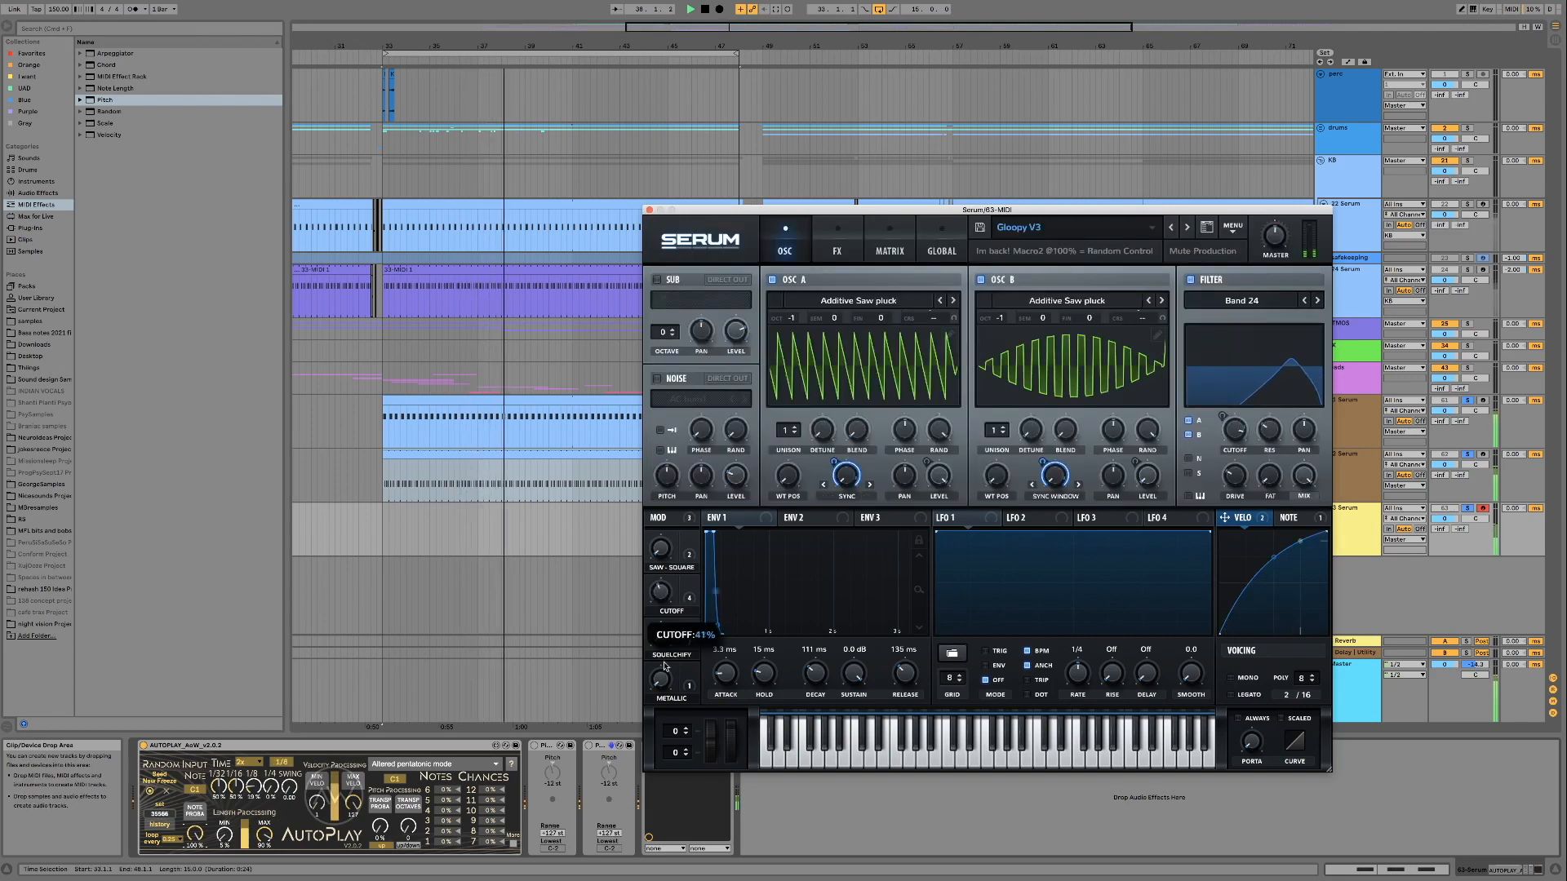
drag(667, 615, 665, 710)
drag(664, 604, 654, 724)
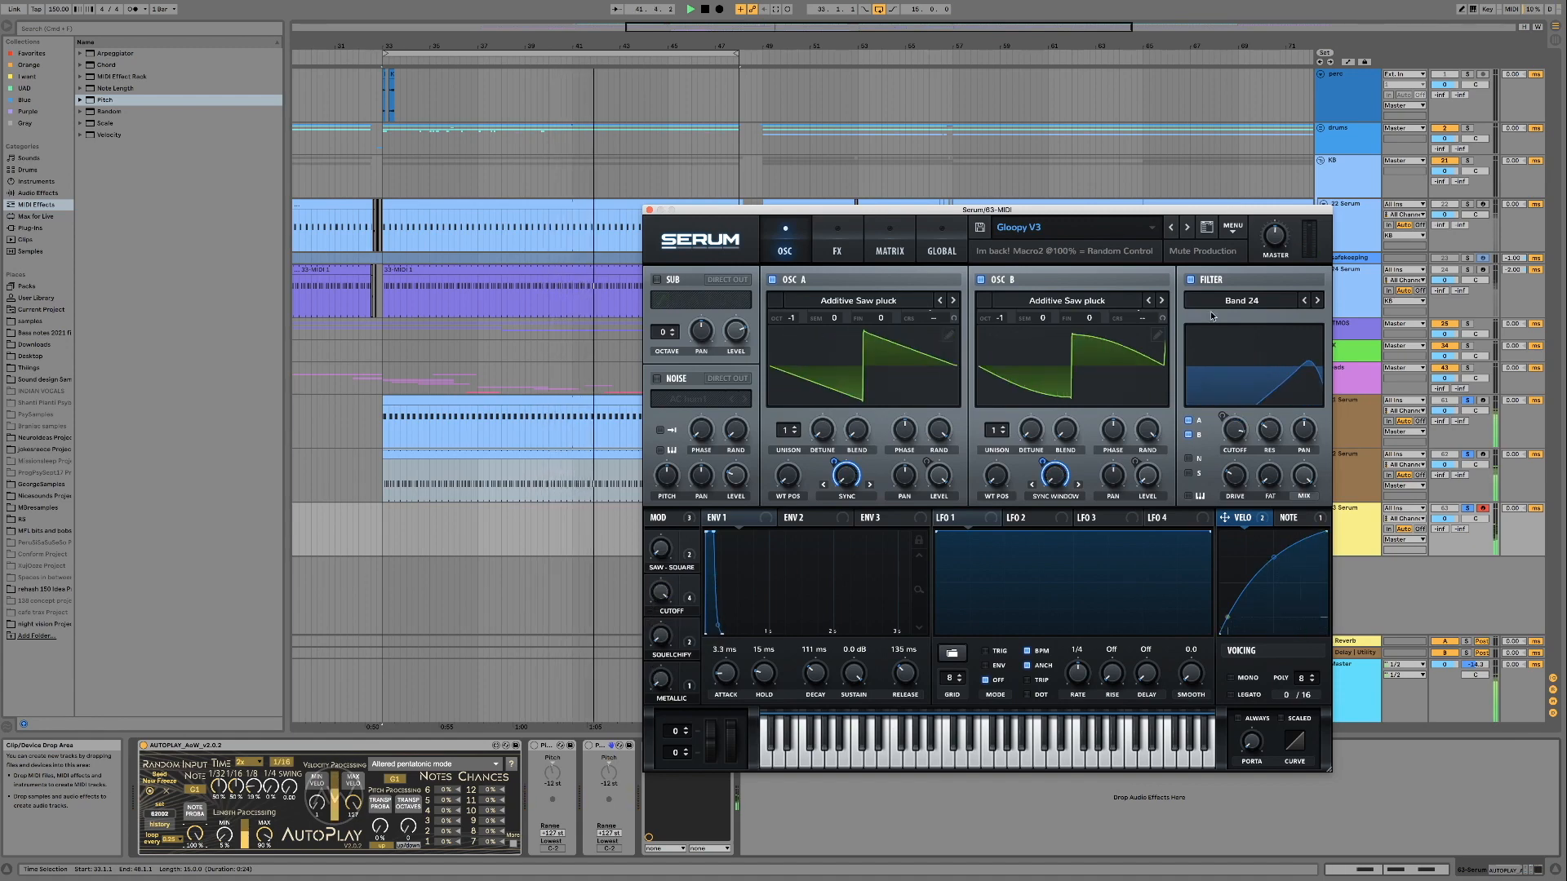
Load the Ping PWM preset and audition the modulation wheel and the PWM macro
click(1188, 234)
click(1197, 462)
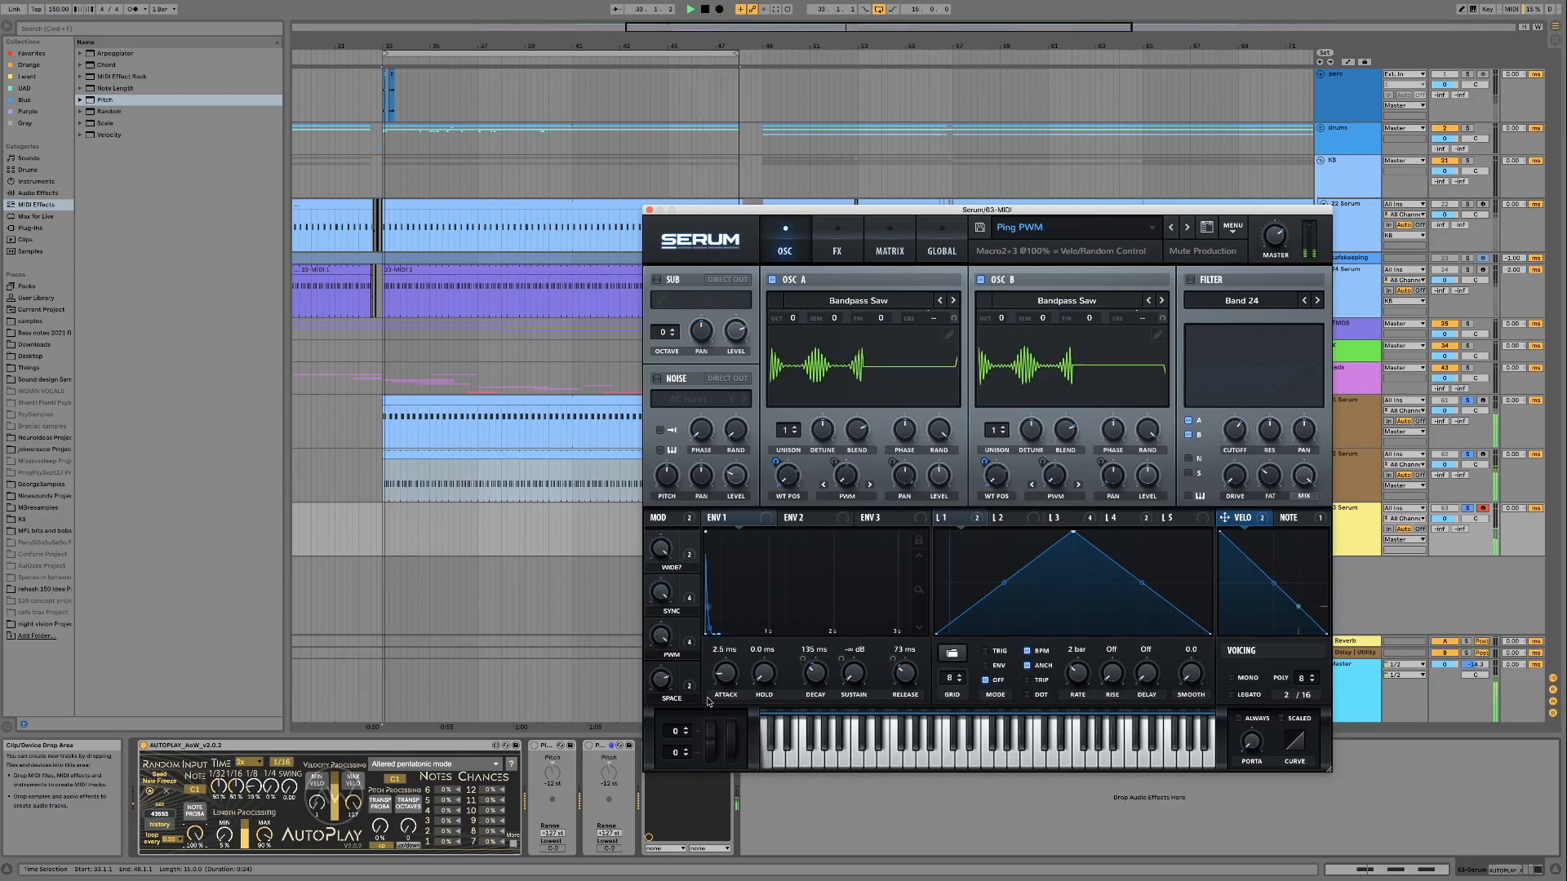
mouse_move(727, 744)
mouse_down()
mouse_move(737, 634)
mouse_move(722, 765)
mouse_up()
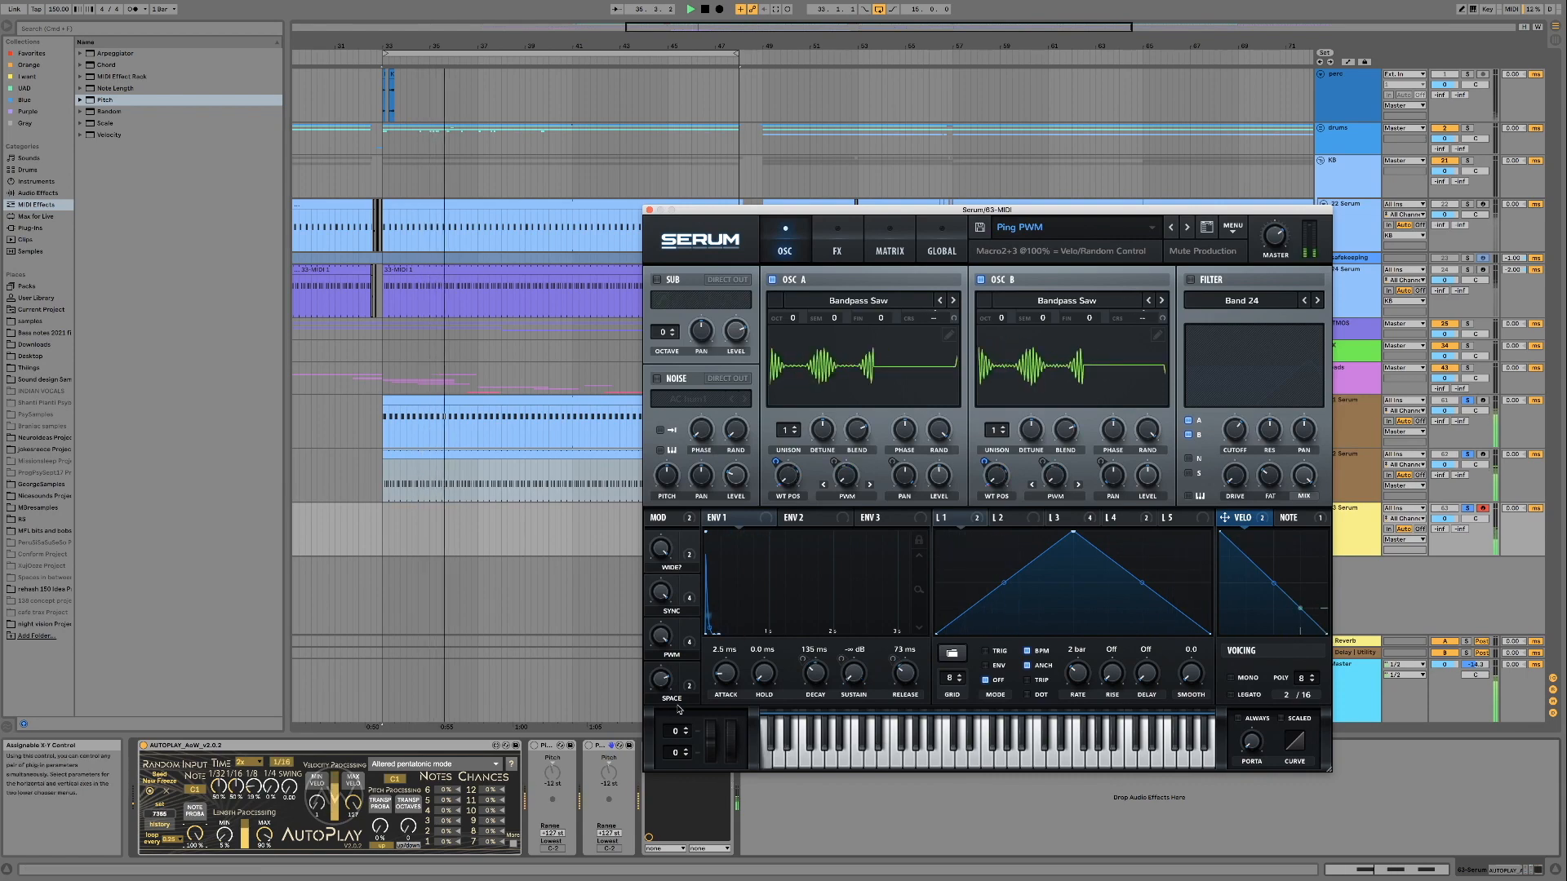
drag(664, 639, 665, 735)
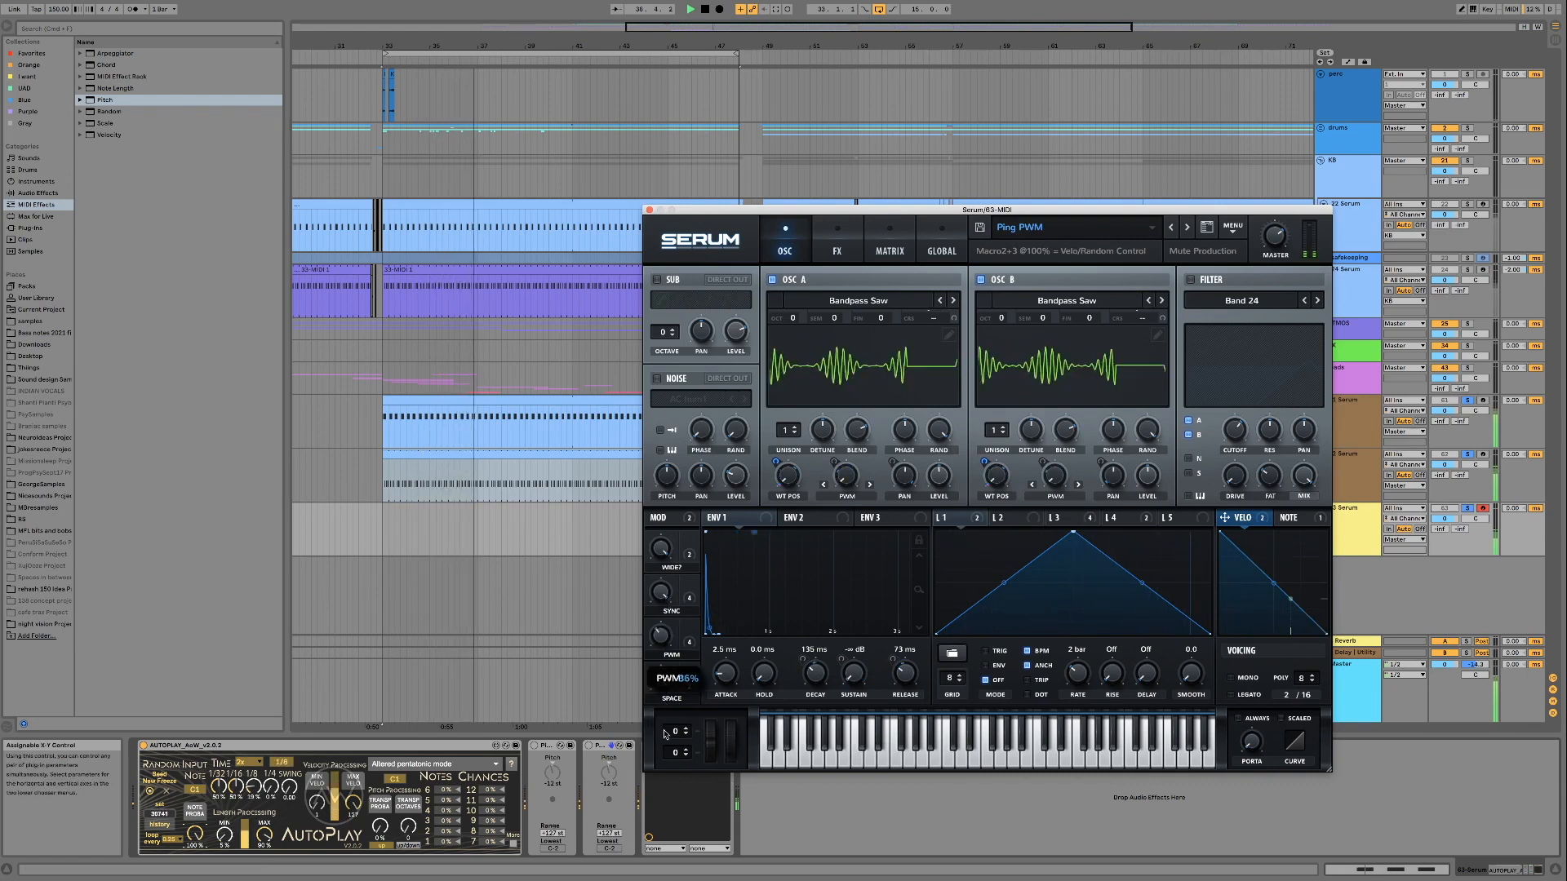
Advance through Ping Quantize to the Rimmer preset and audition its Cutoff and BP/HP macros
click(1183, 227)
click(1195, 469)
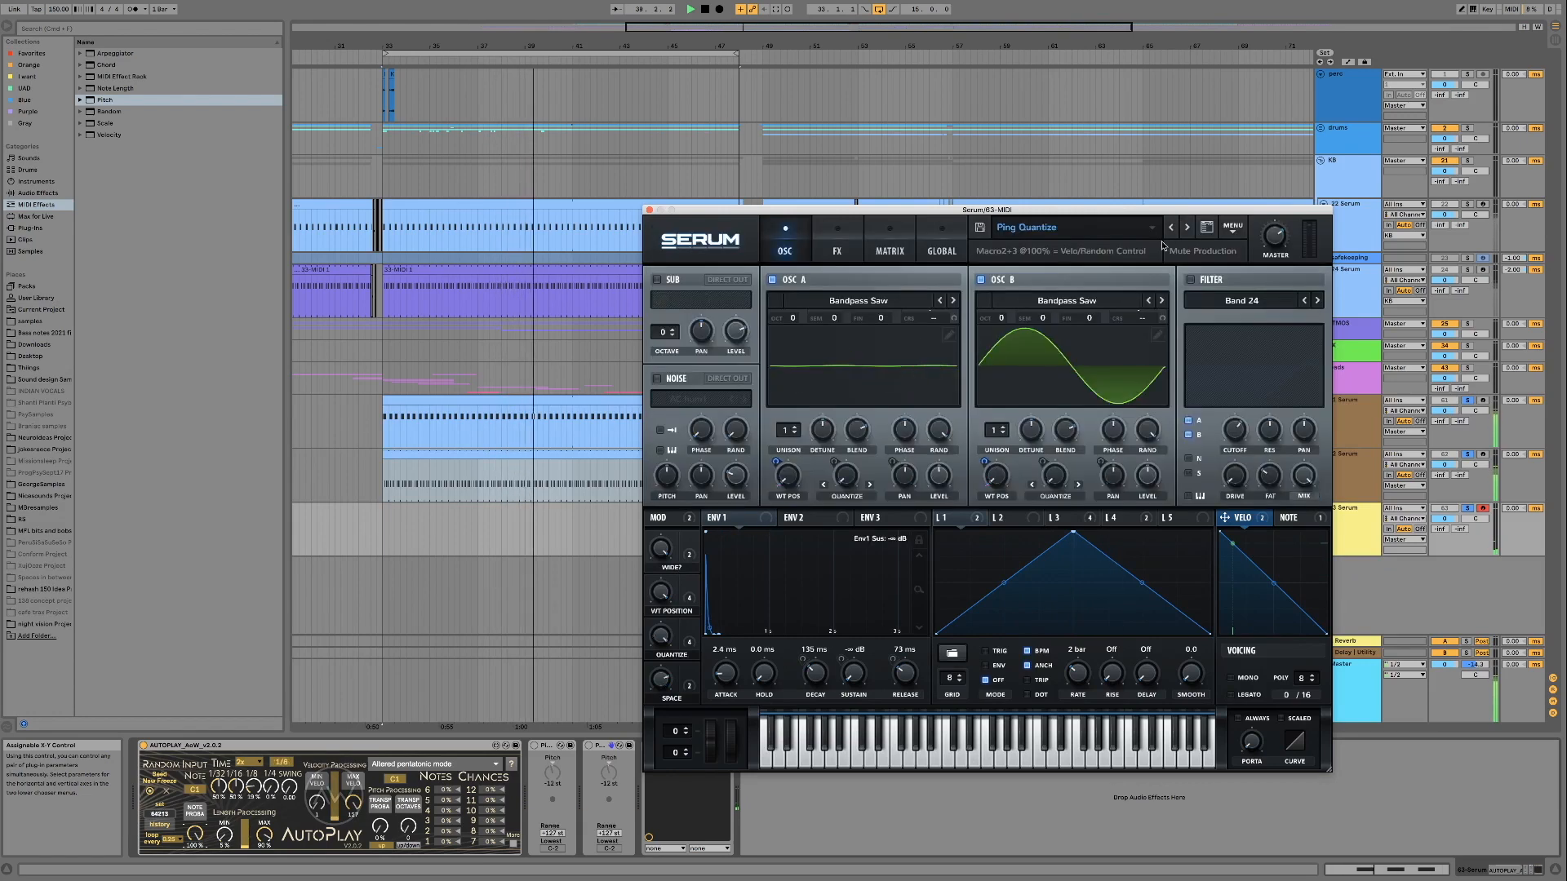
click(1189, 228)
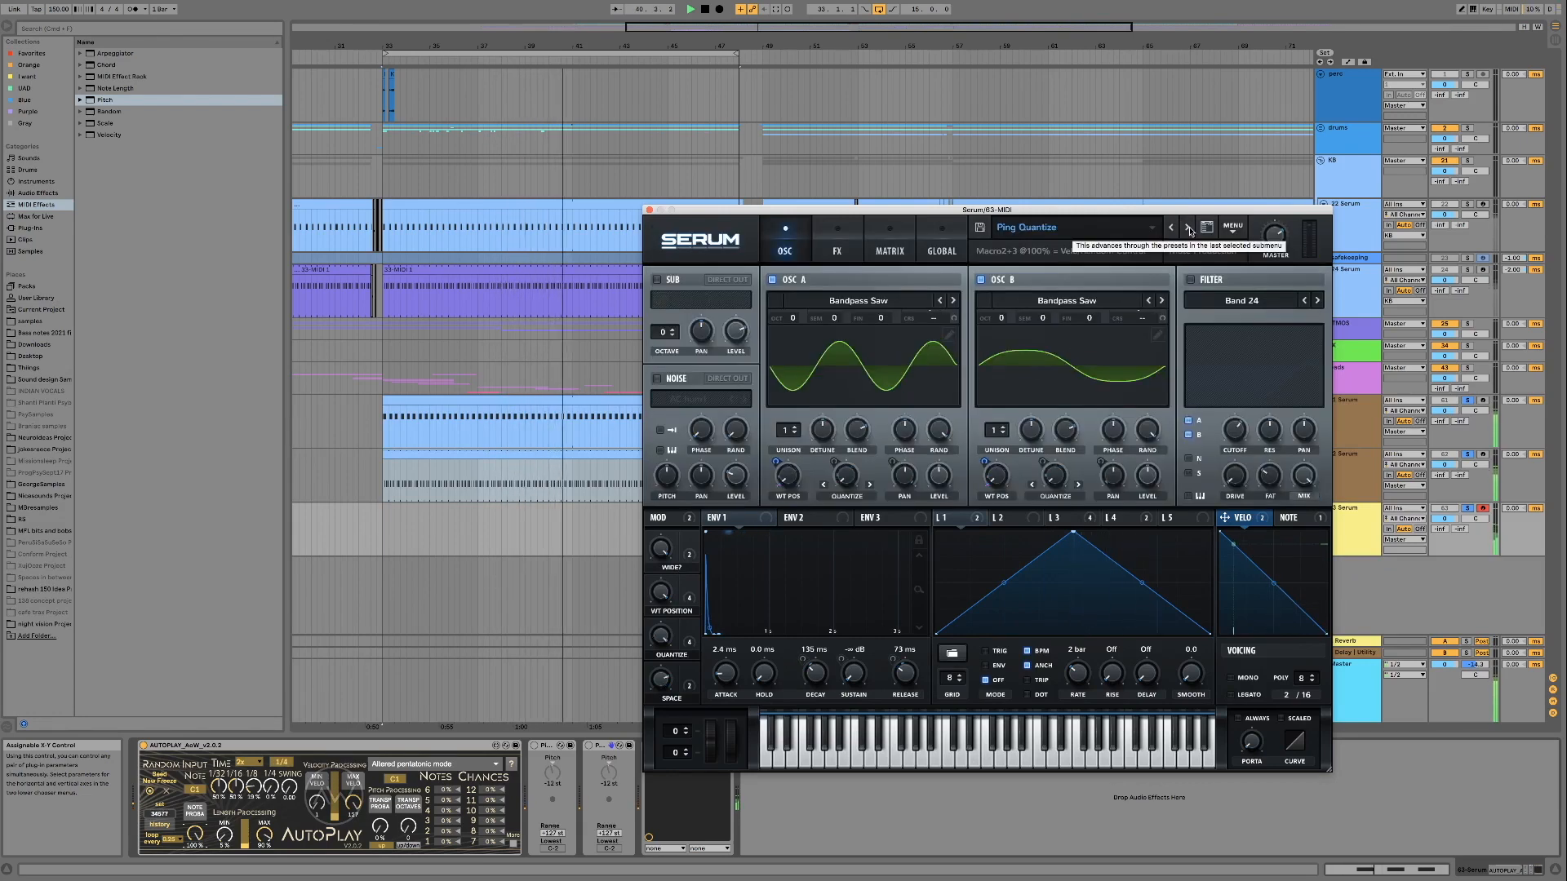
click(1188, 229)
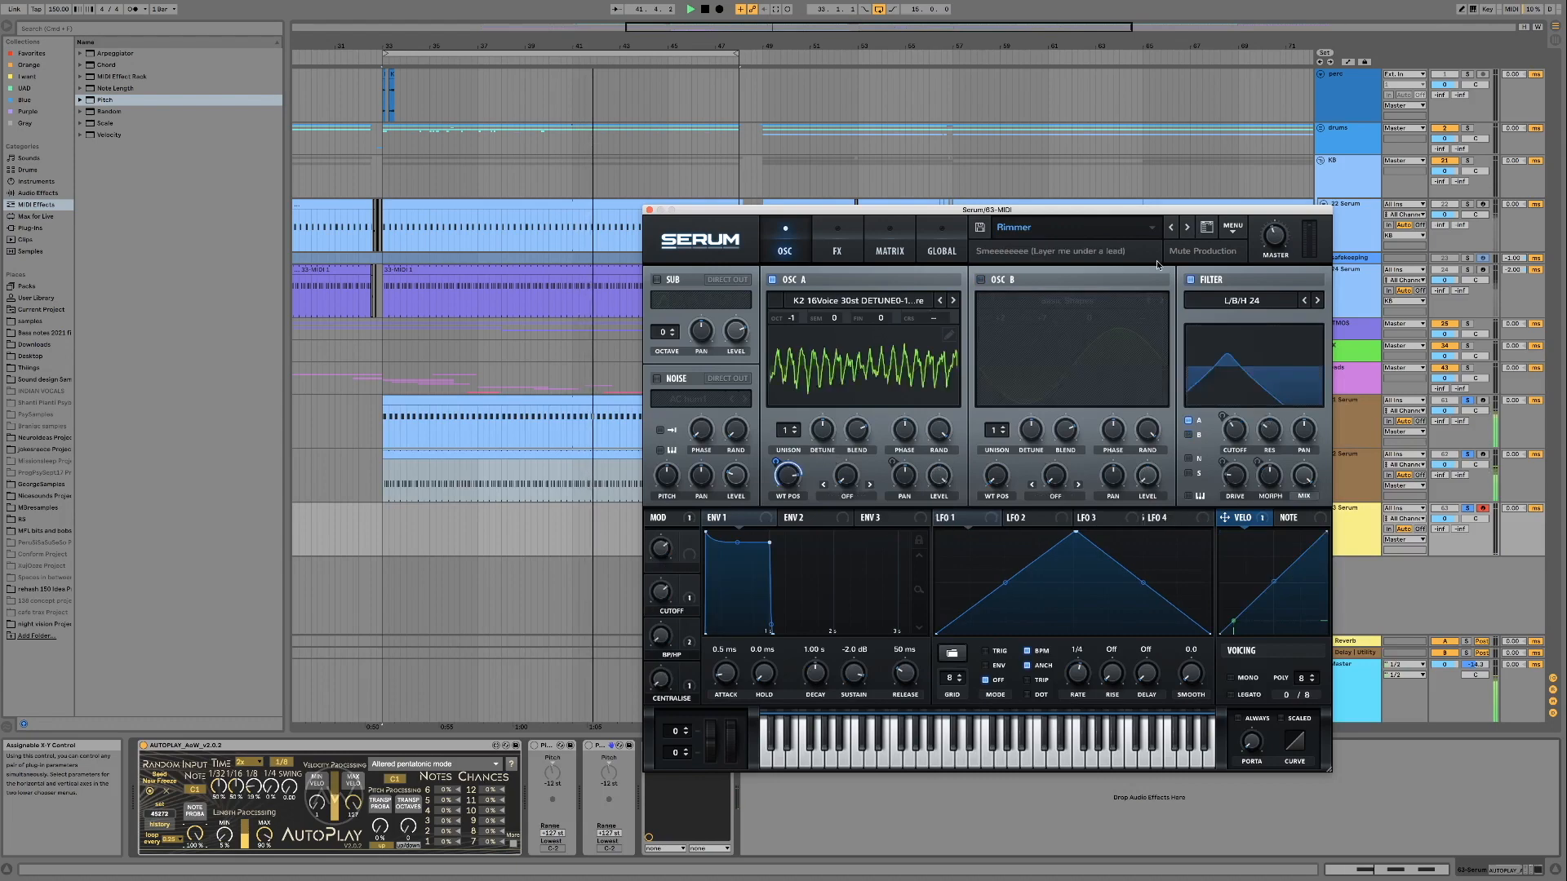
mouse_move(663, 589)
mouse_down()
mouse_move(662, 562)
mouse_move(662, 604)
mouse_up()
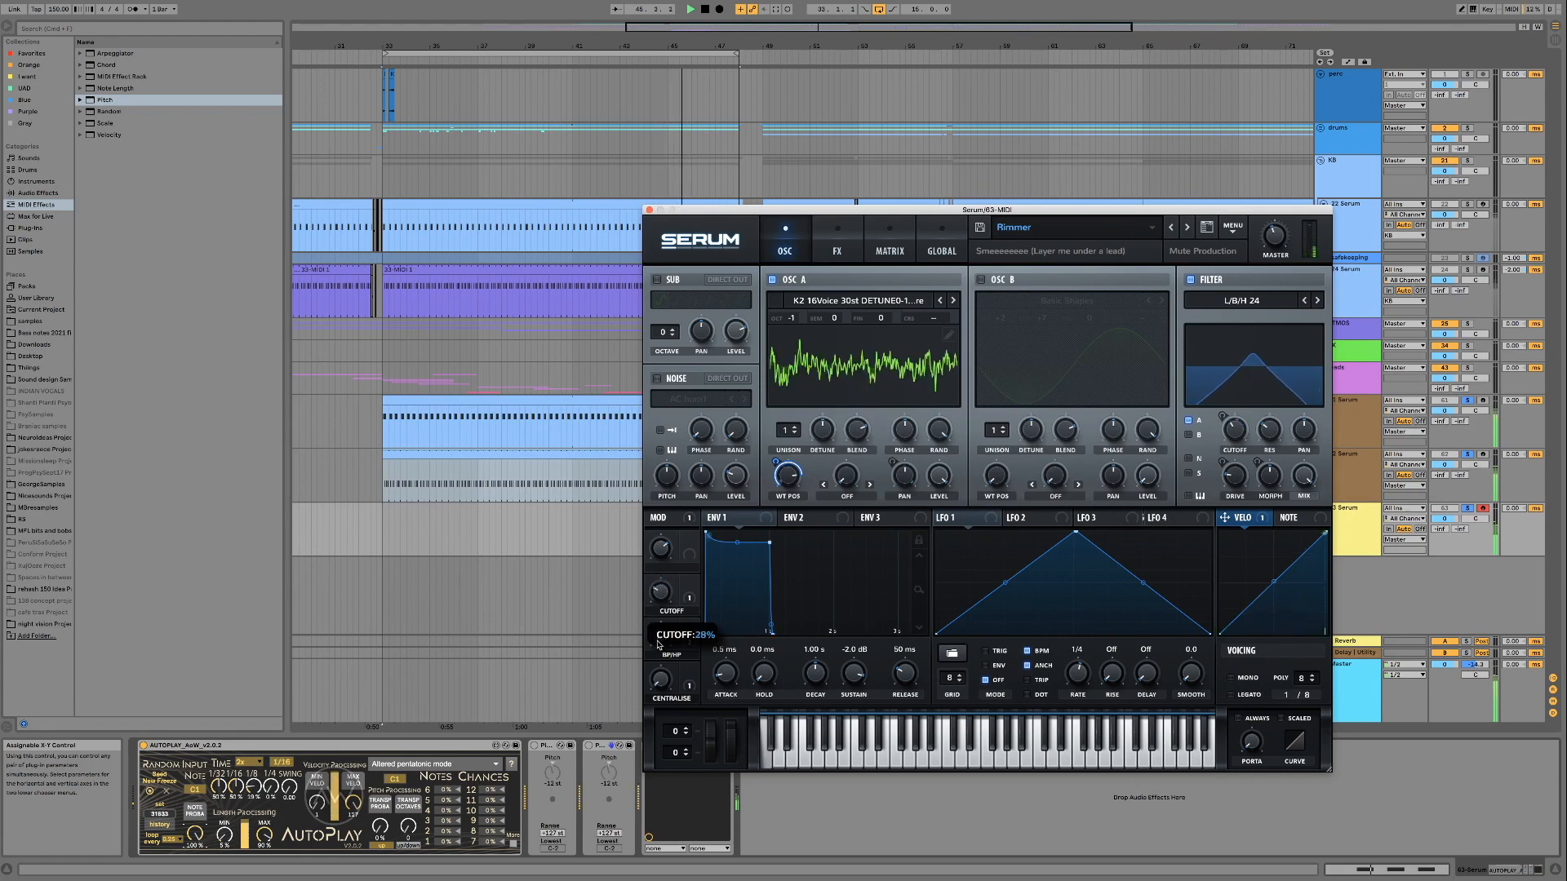
drag(659, 639, 655, 562)
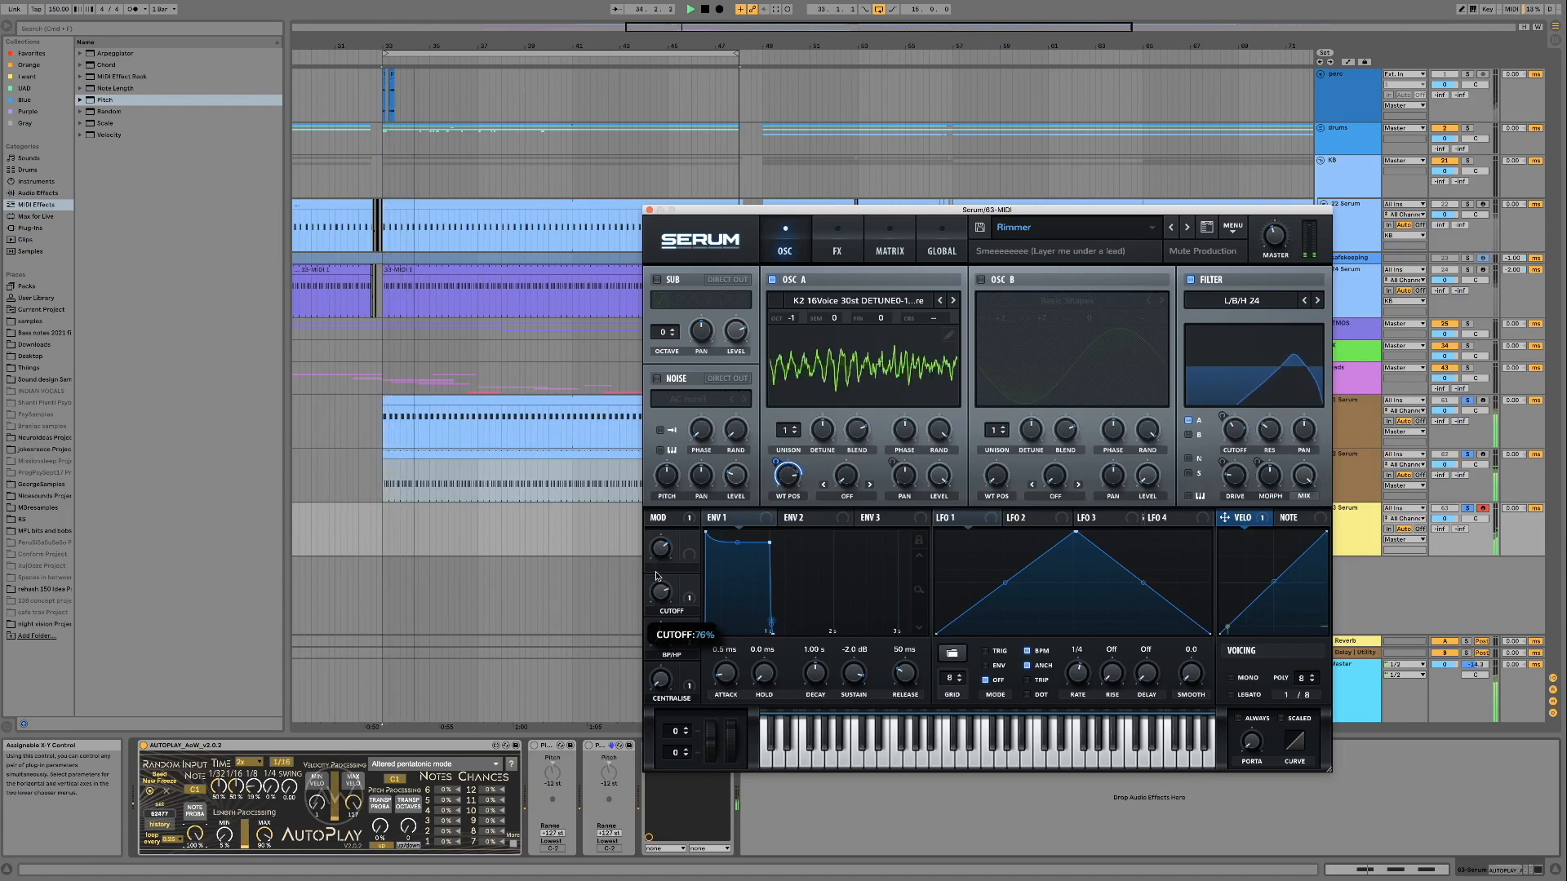
Audition the Squelch0 preset, followed by the SquelchCrack preset
click(1187, 228)
click(1200, 469)
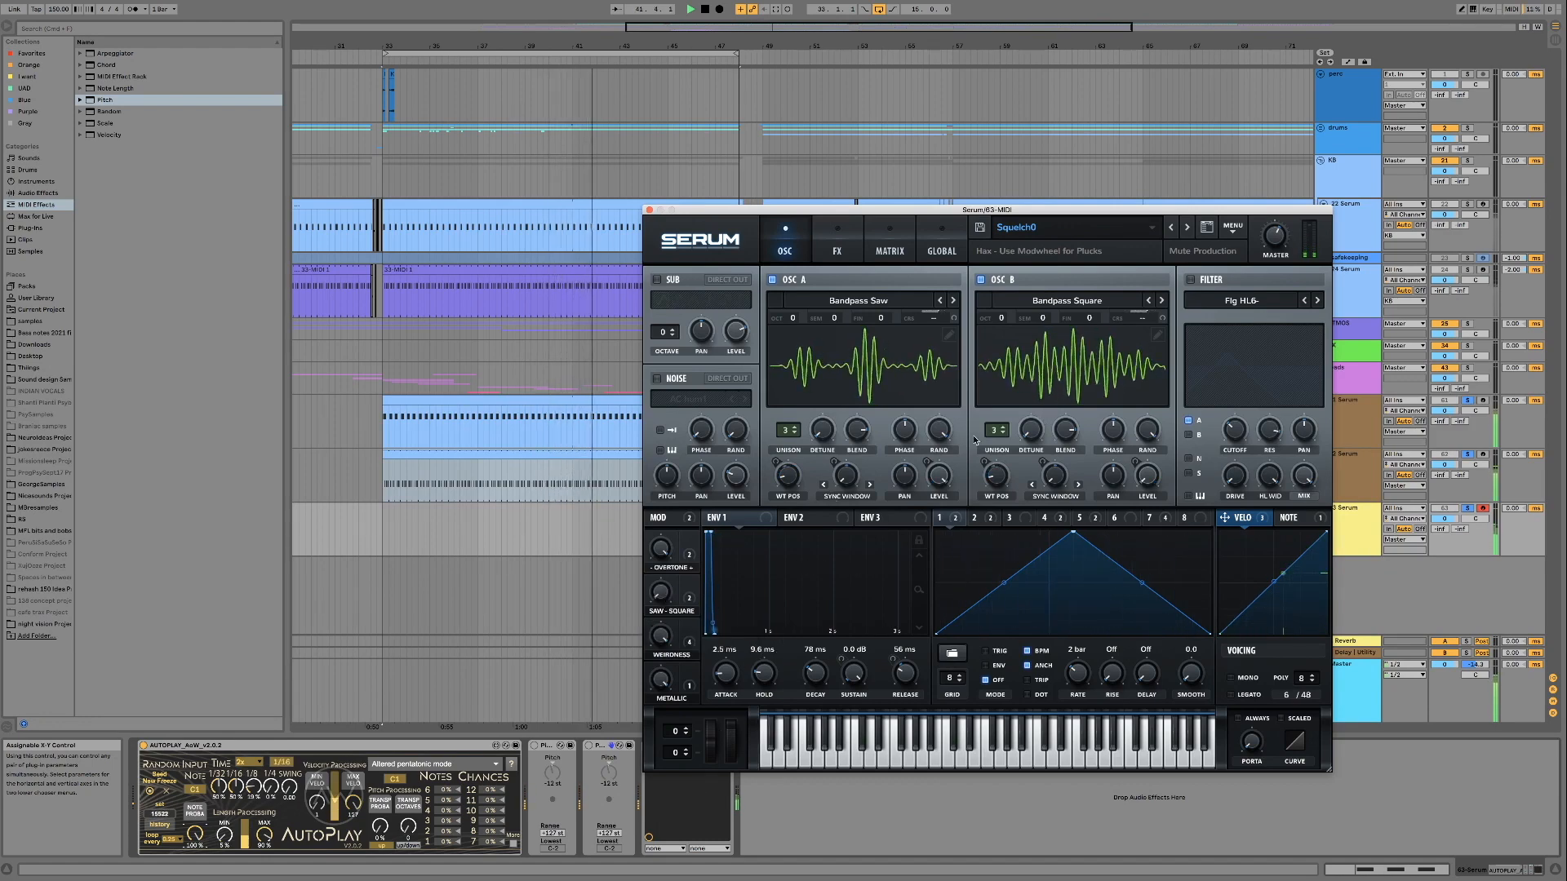
click(1187, 229)
click(1206, 468)
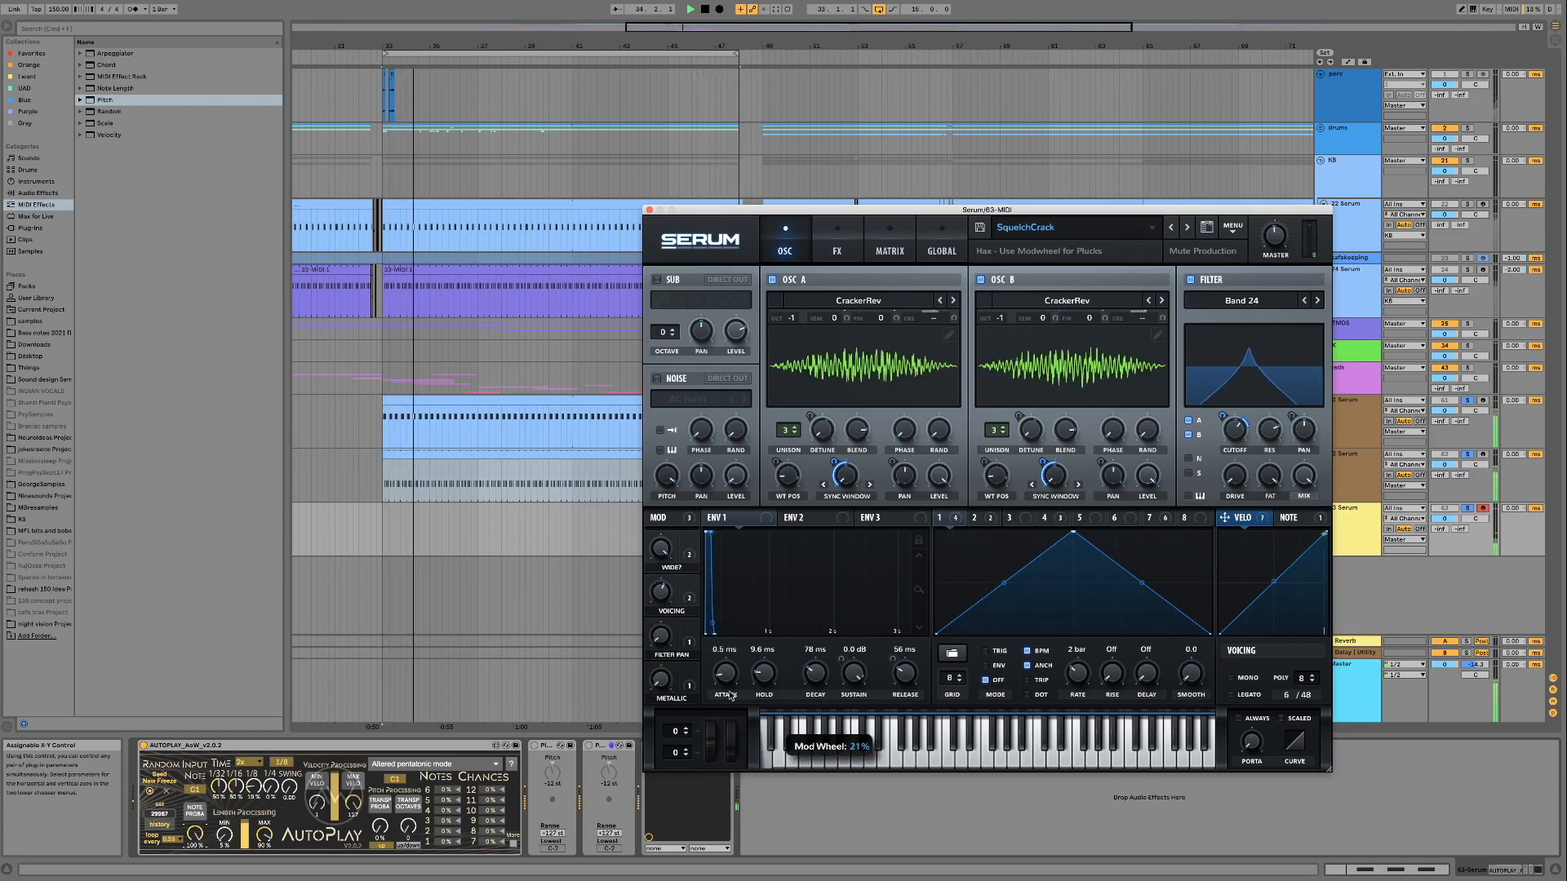
Load the Squelcher Mirror preset and audition its Sync macro
click(1186, 228)
click(1197, 470)
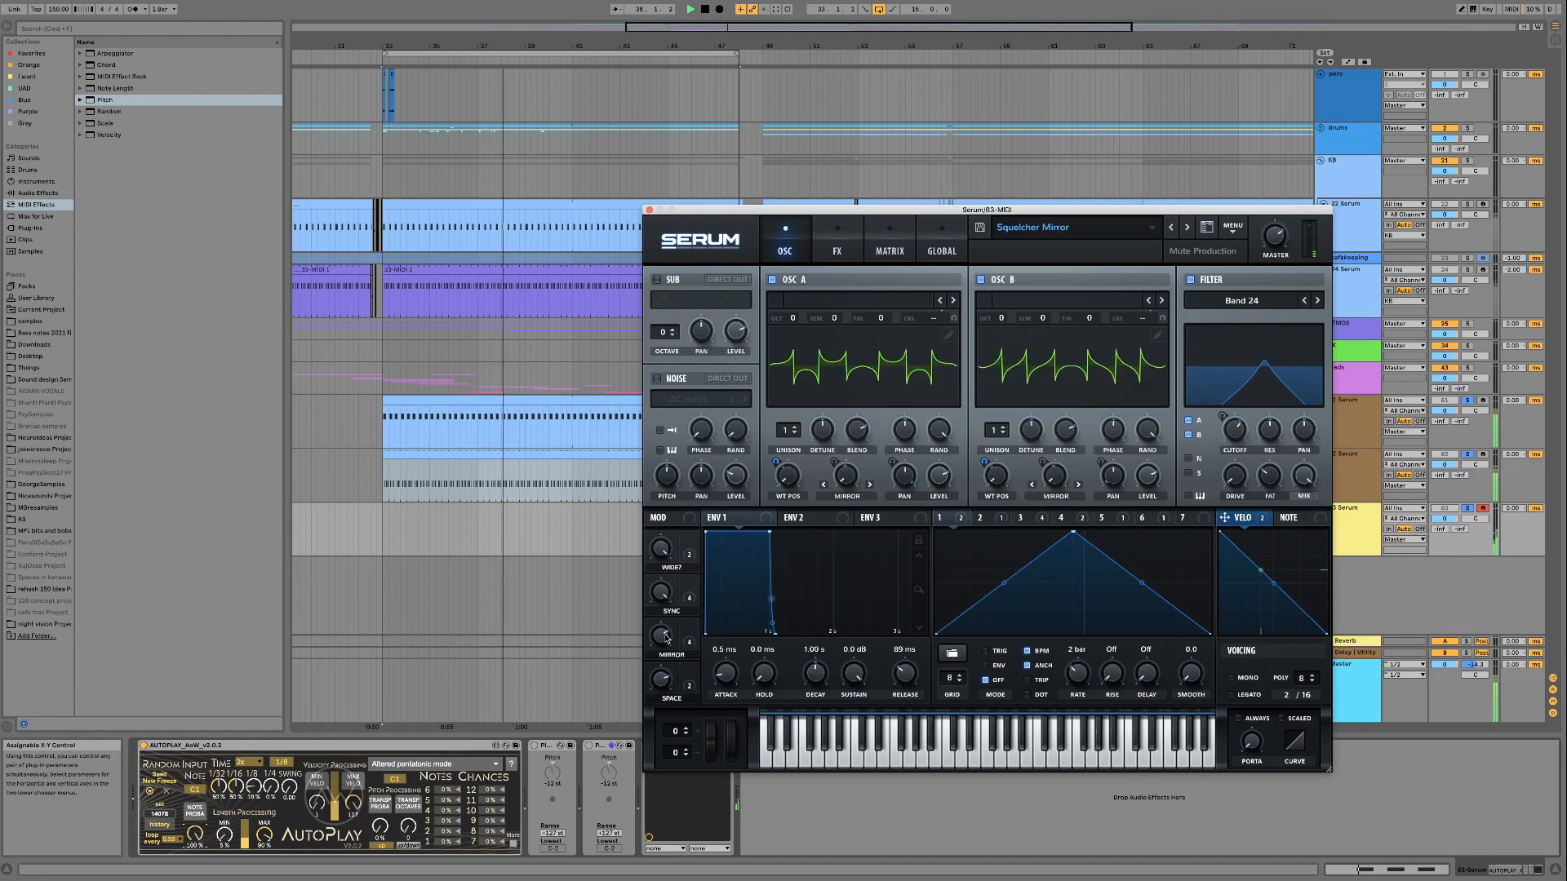
drag(664, 595, 660, 685)
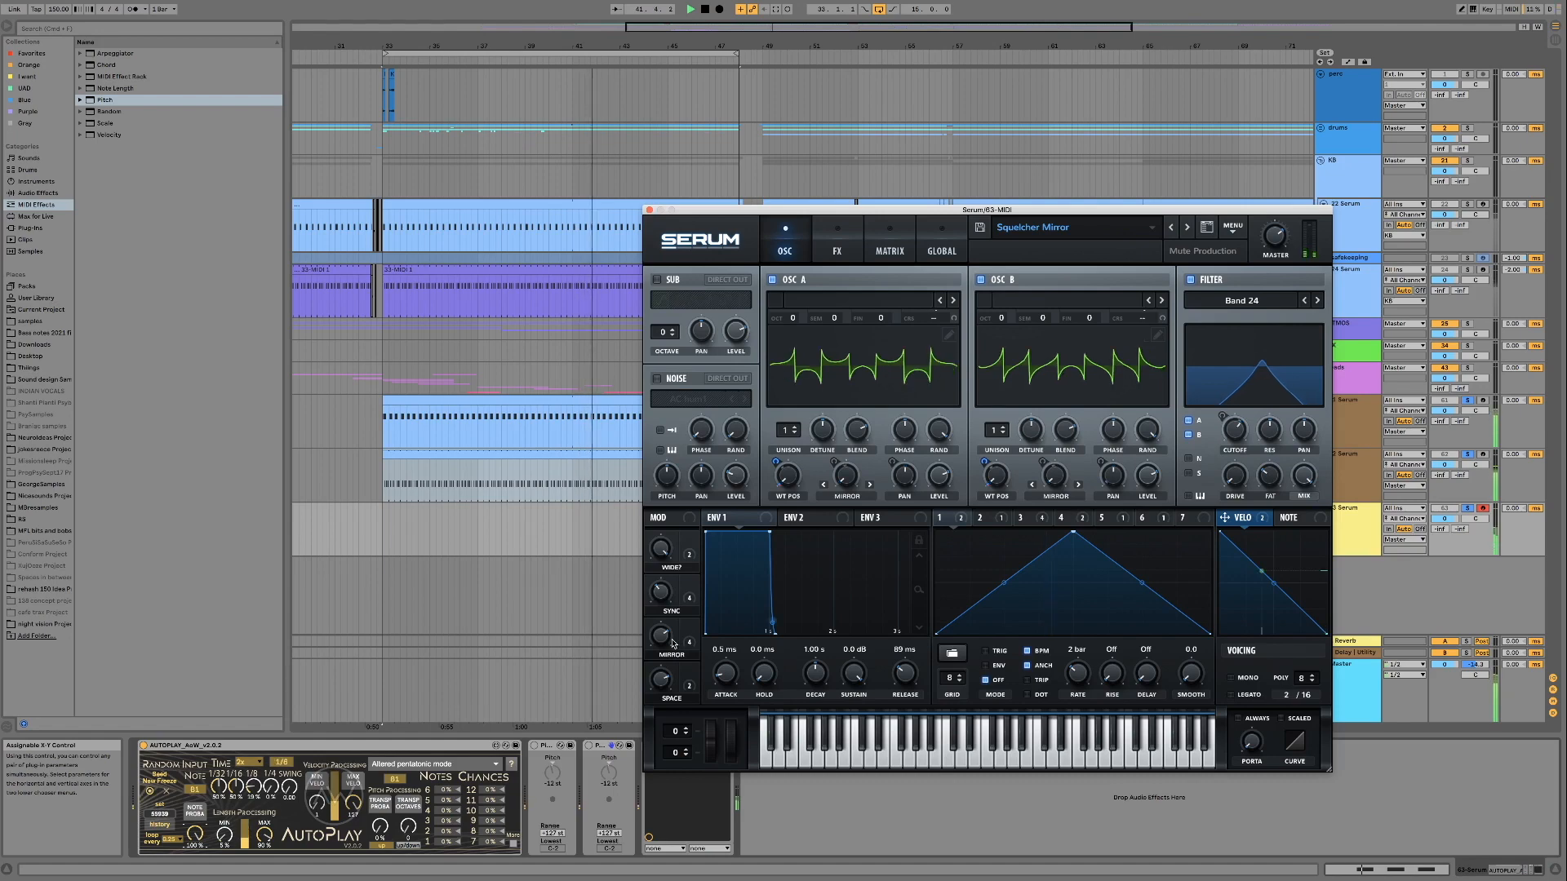
Advance through Squelcher PWM and Squelchtastic to the UpLeft preset and audition its Cutoff macro, sweeping it through 83%
click(1190, 232)
click(1188, 464)
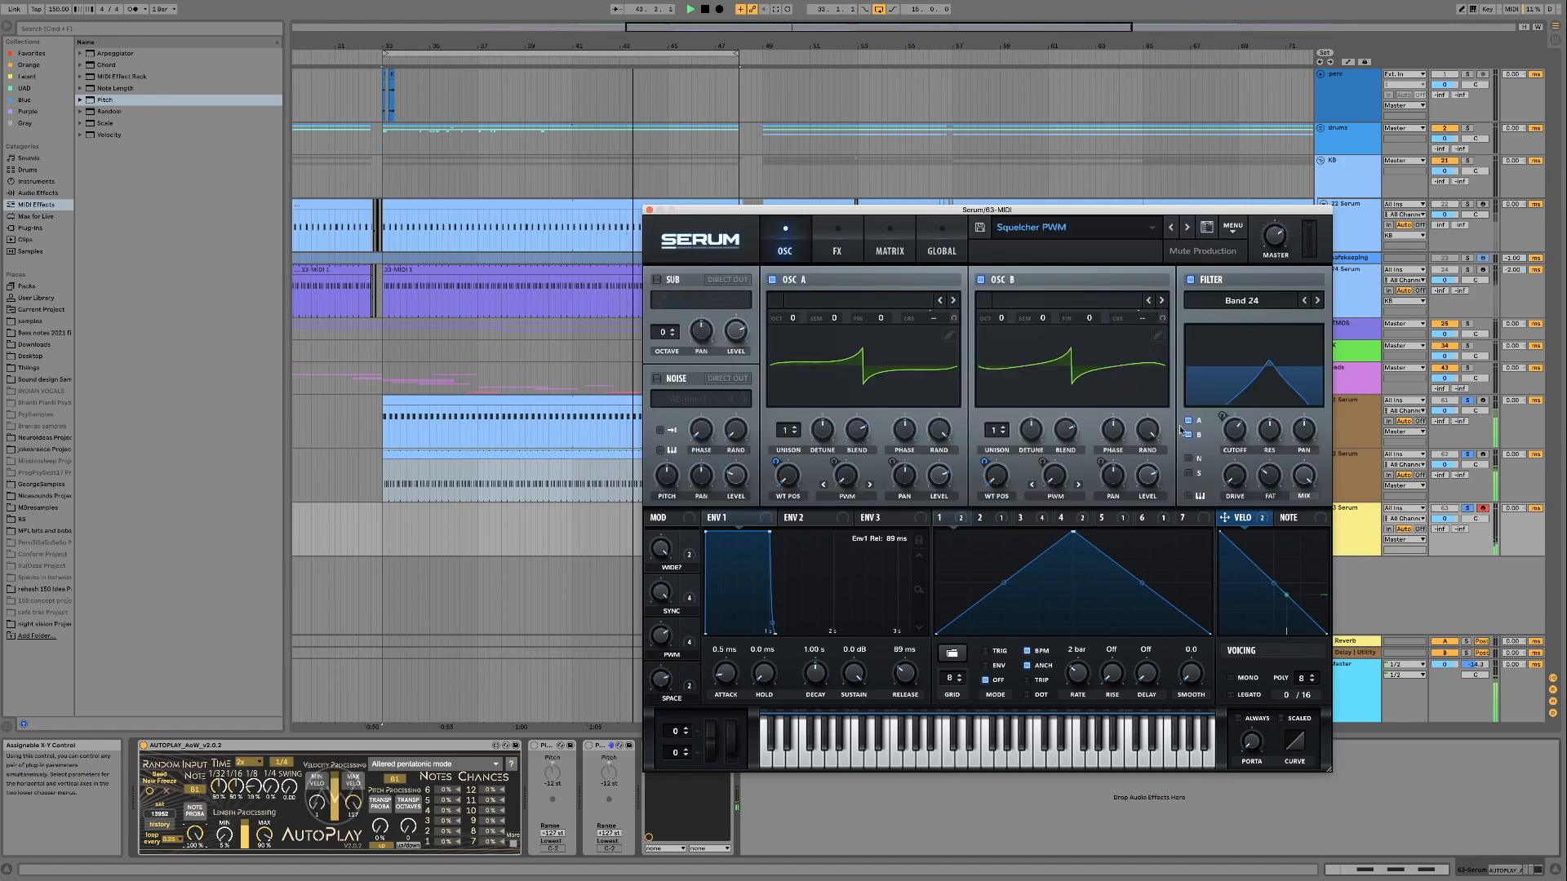
click(1185, 228)
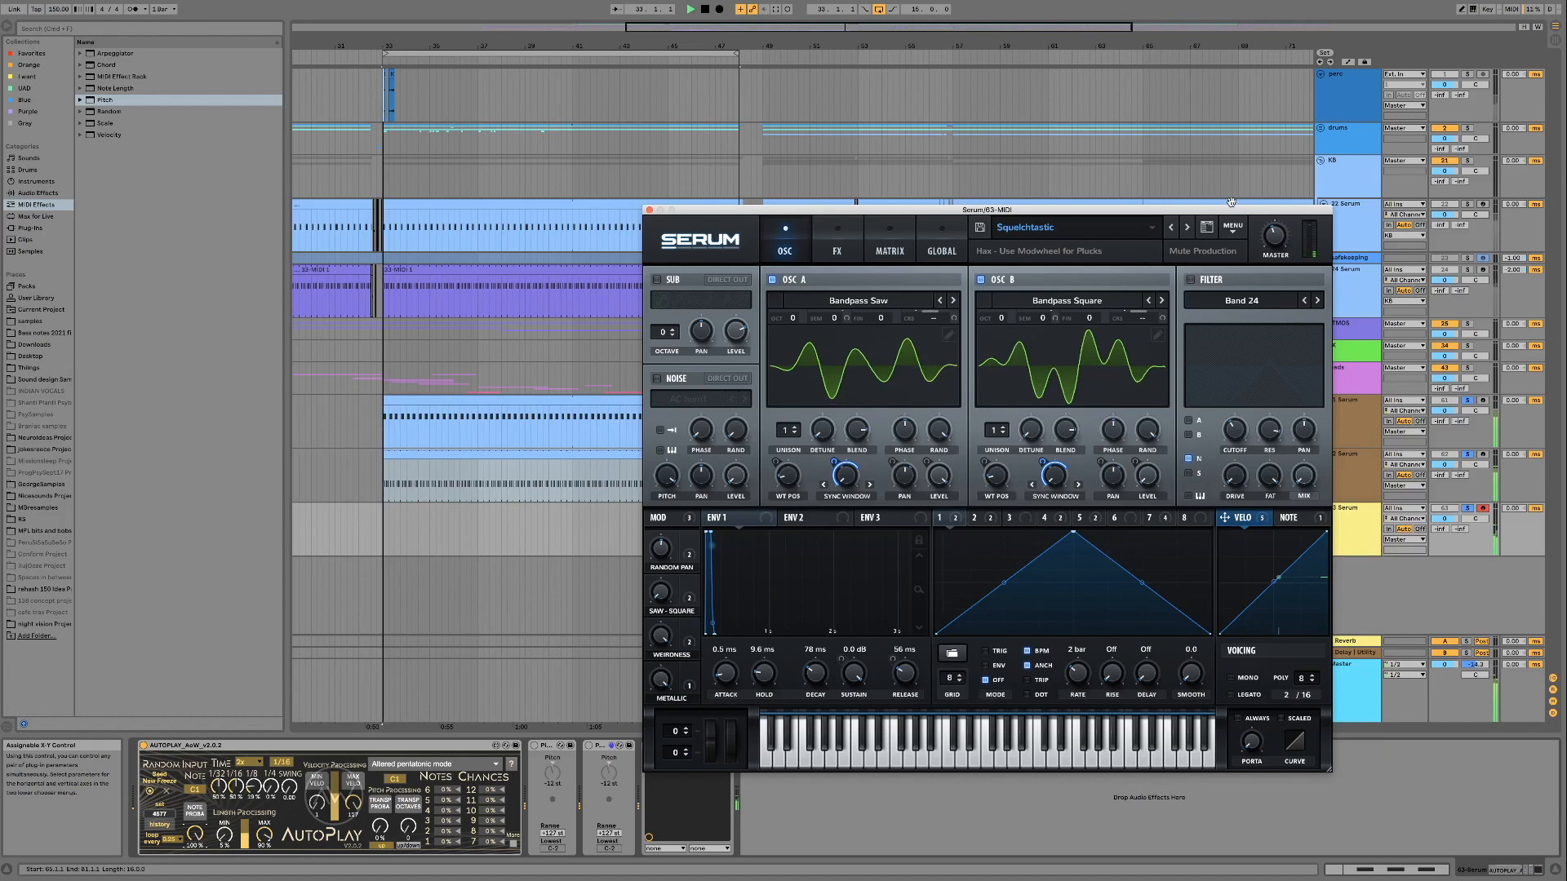
click(1187, 228)
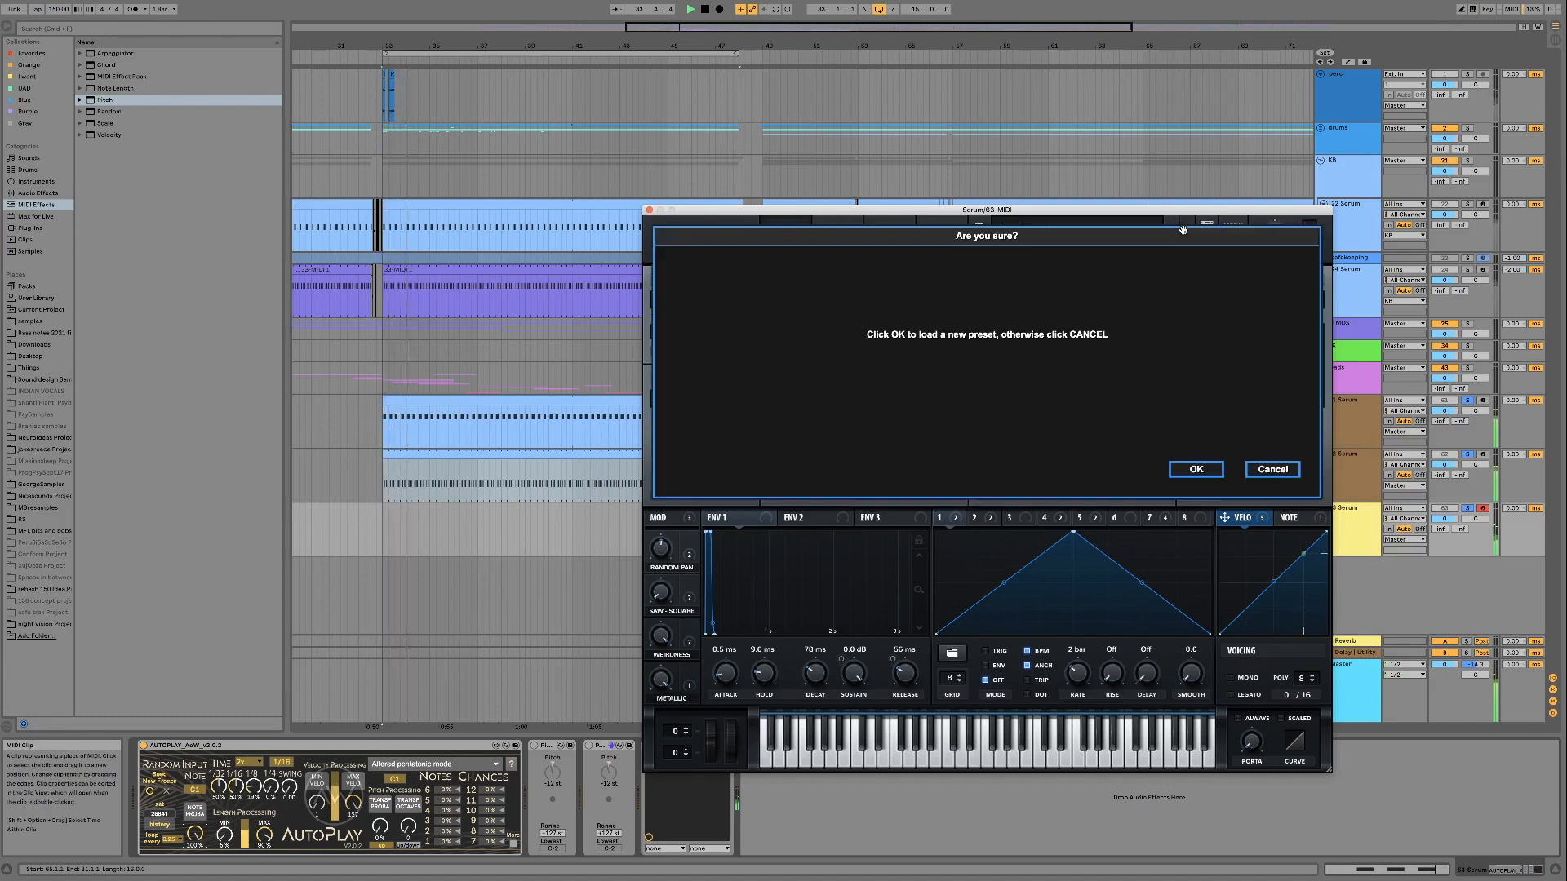
click(1196, 470)
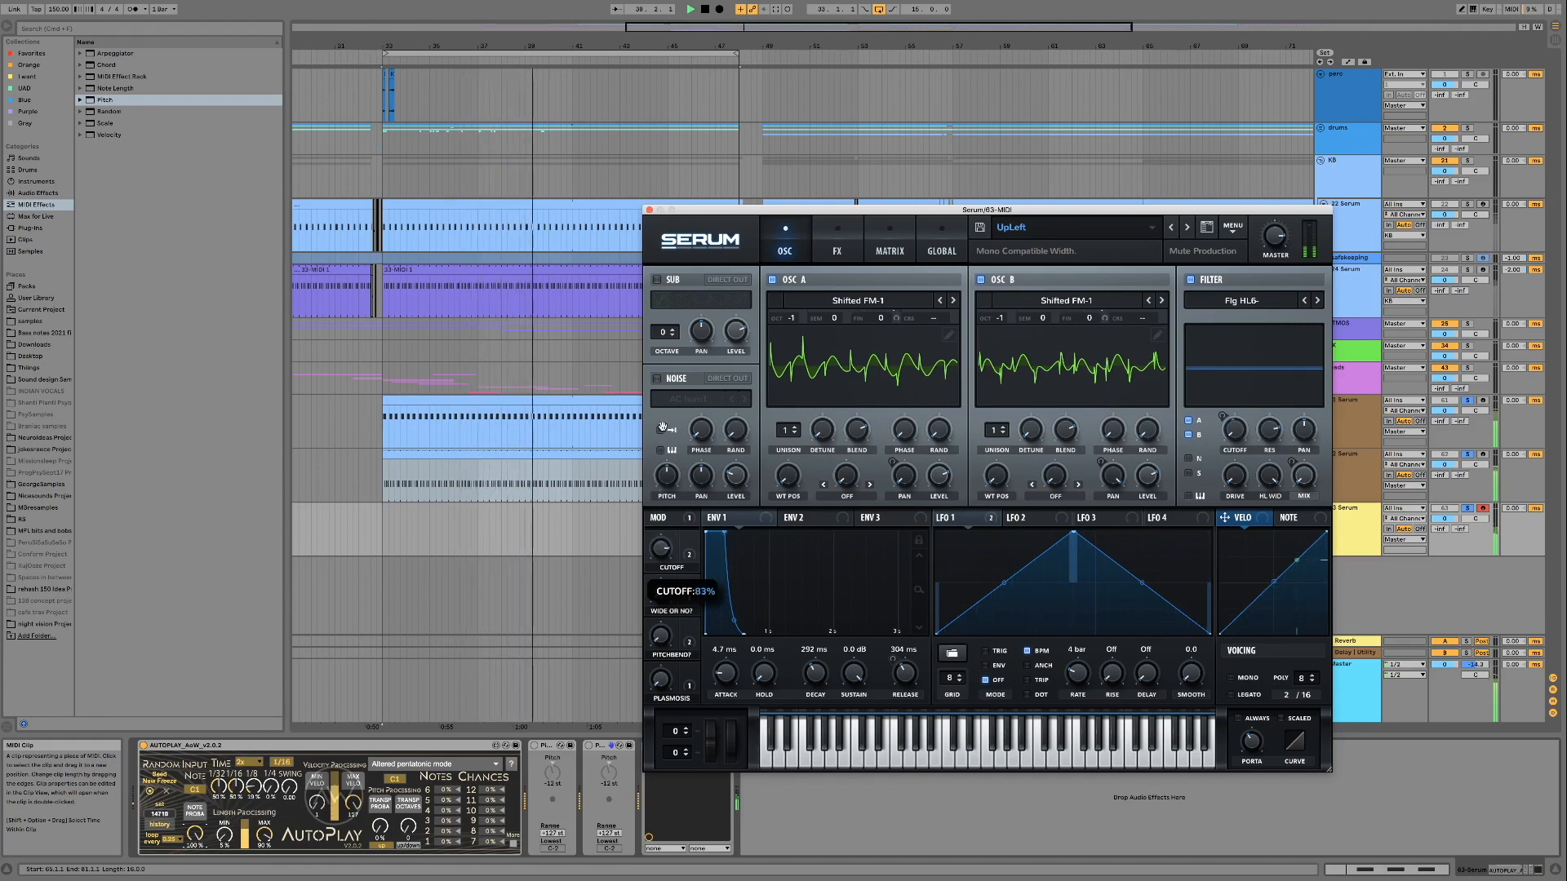
Cycle through the lead presets from UpLeft around to Adaptive Lead
click(1174, 227)
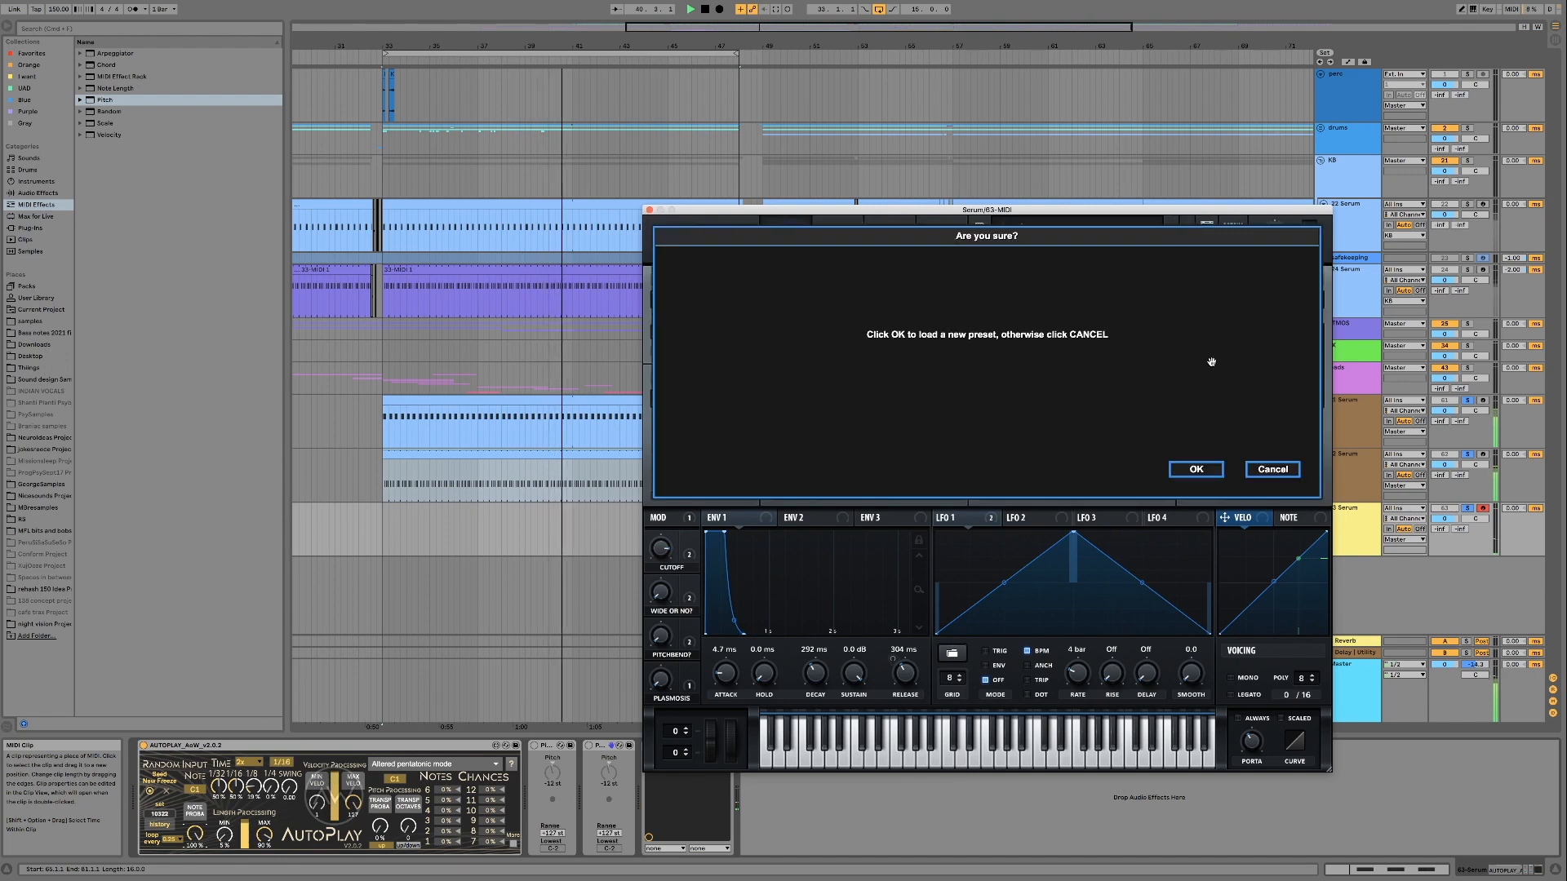
click(1191, 465)
click(1186, 227)
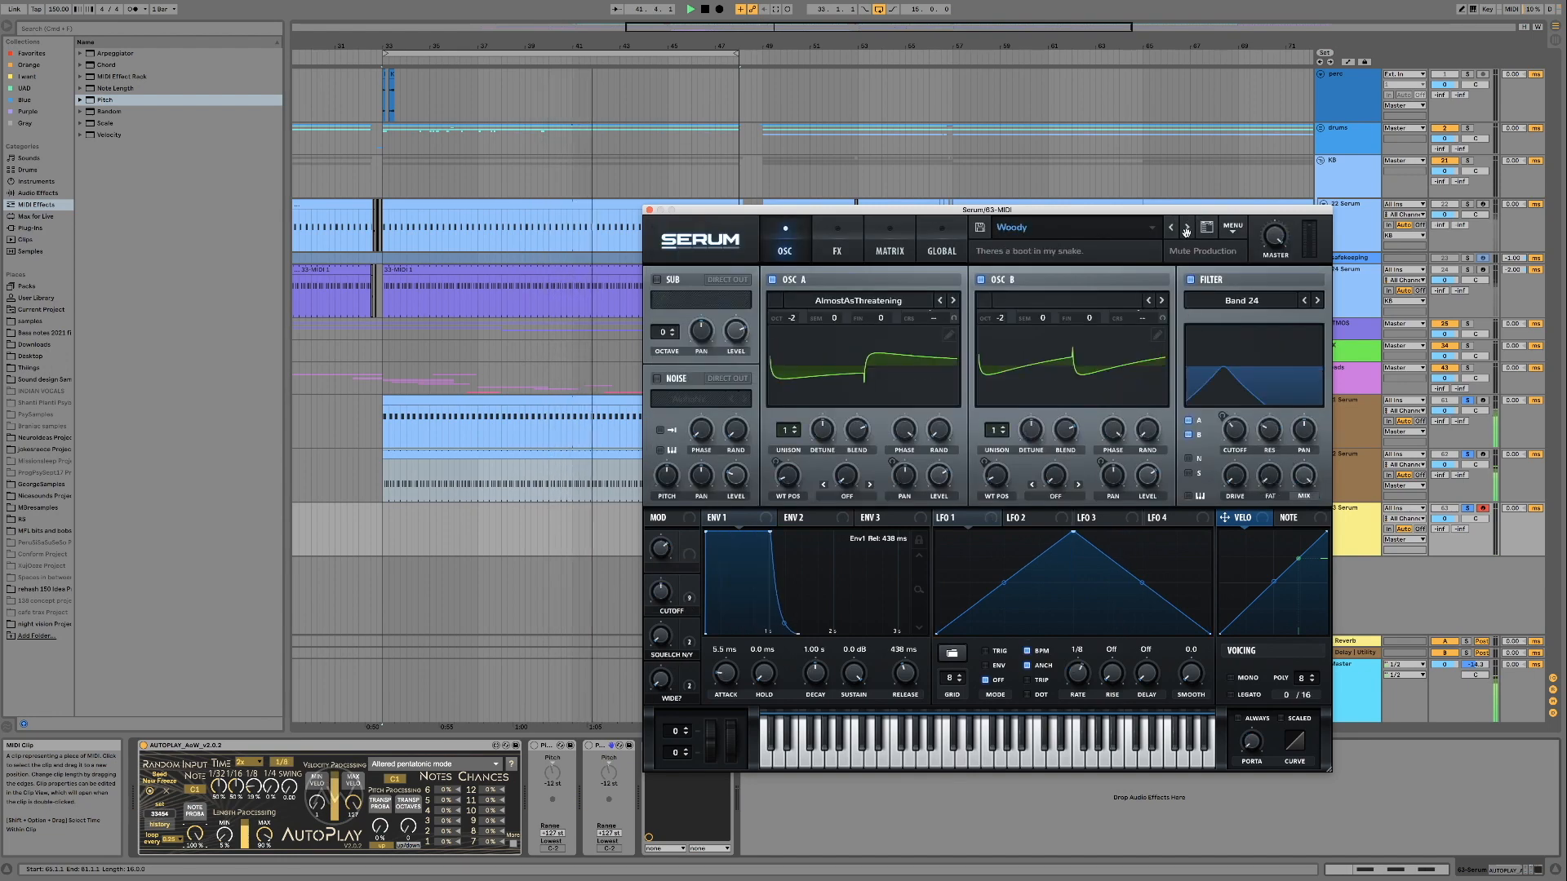
Load the Vitrolite preset from the Forest Psy pack's Flow elements category and start the loop
click(1104, 237)
mouse_move(1073, 254)
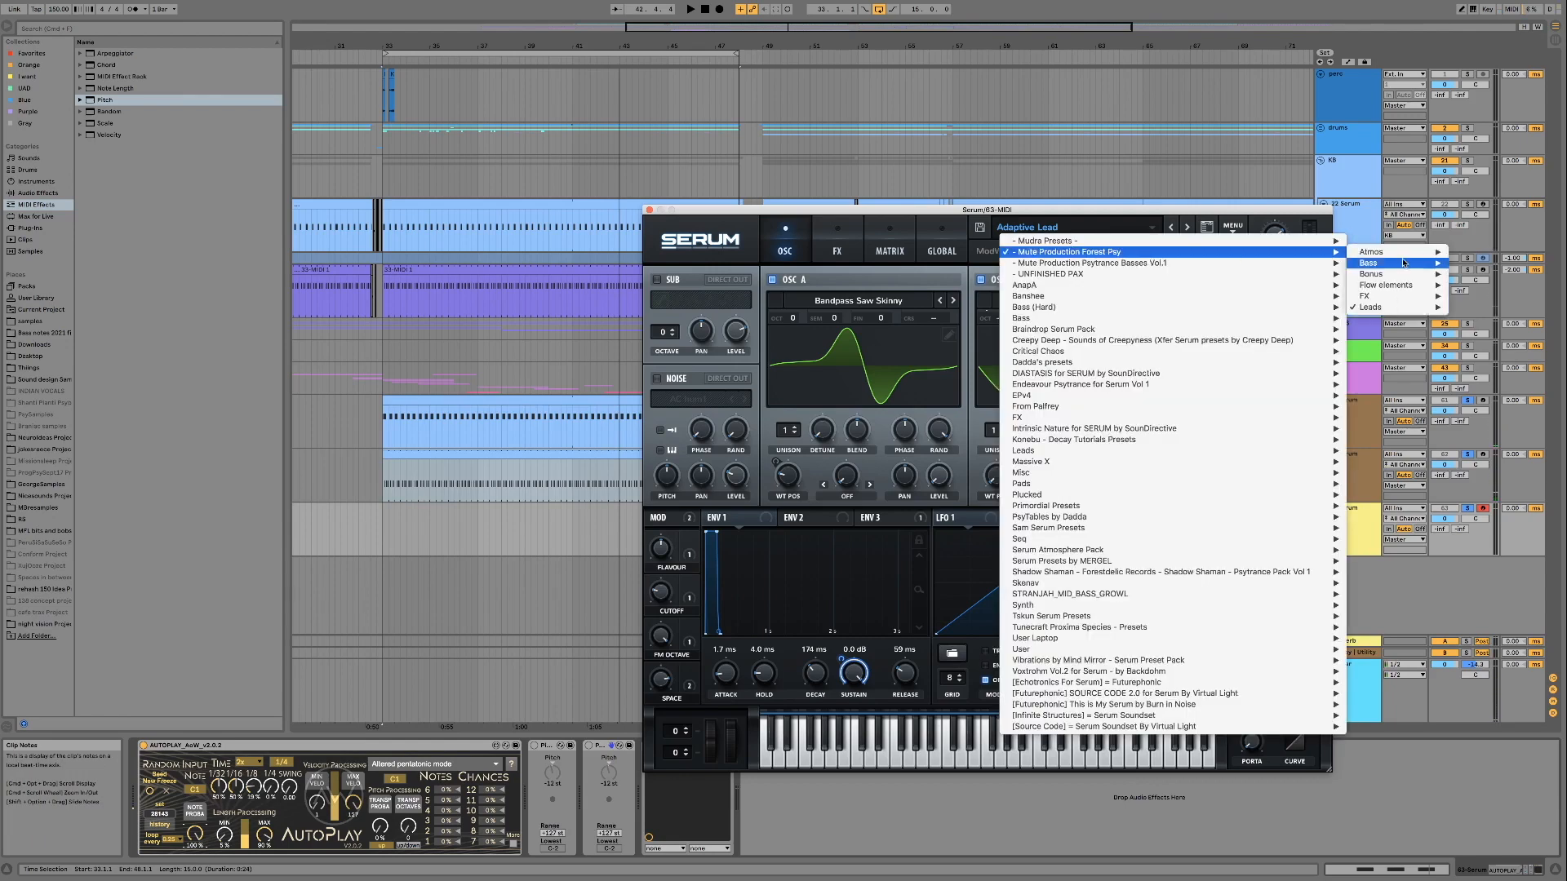
mouse_move(1385, 299)
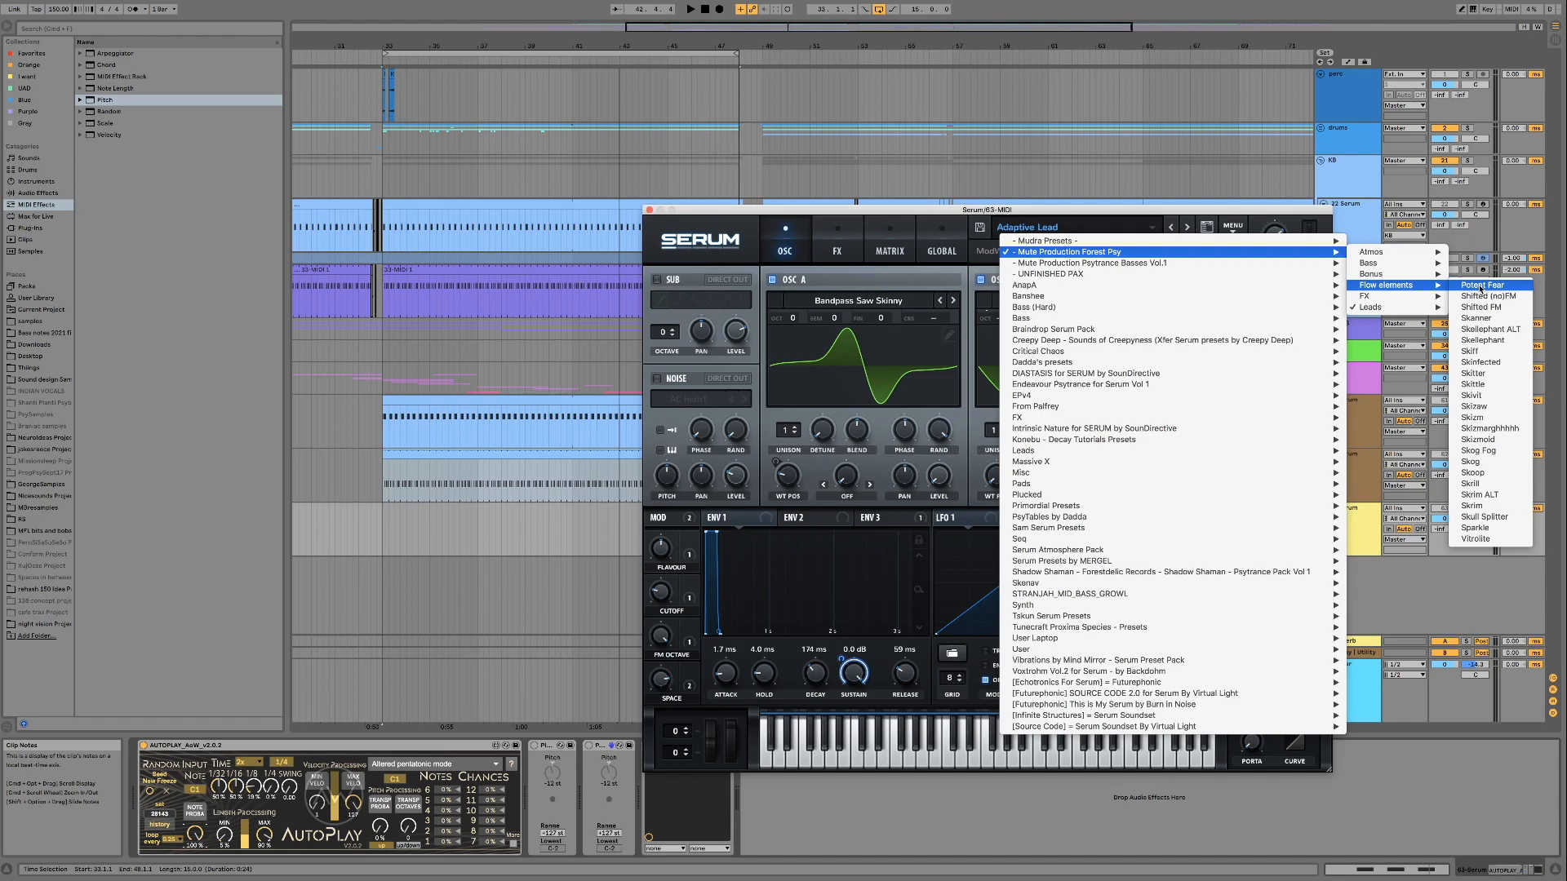
click(1488, 539)
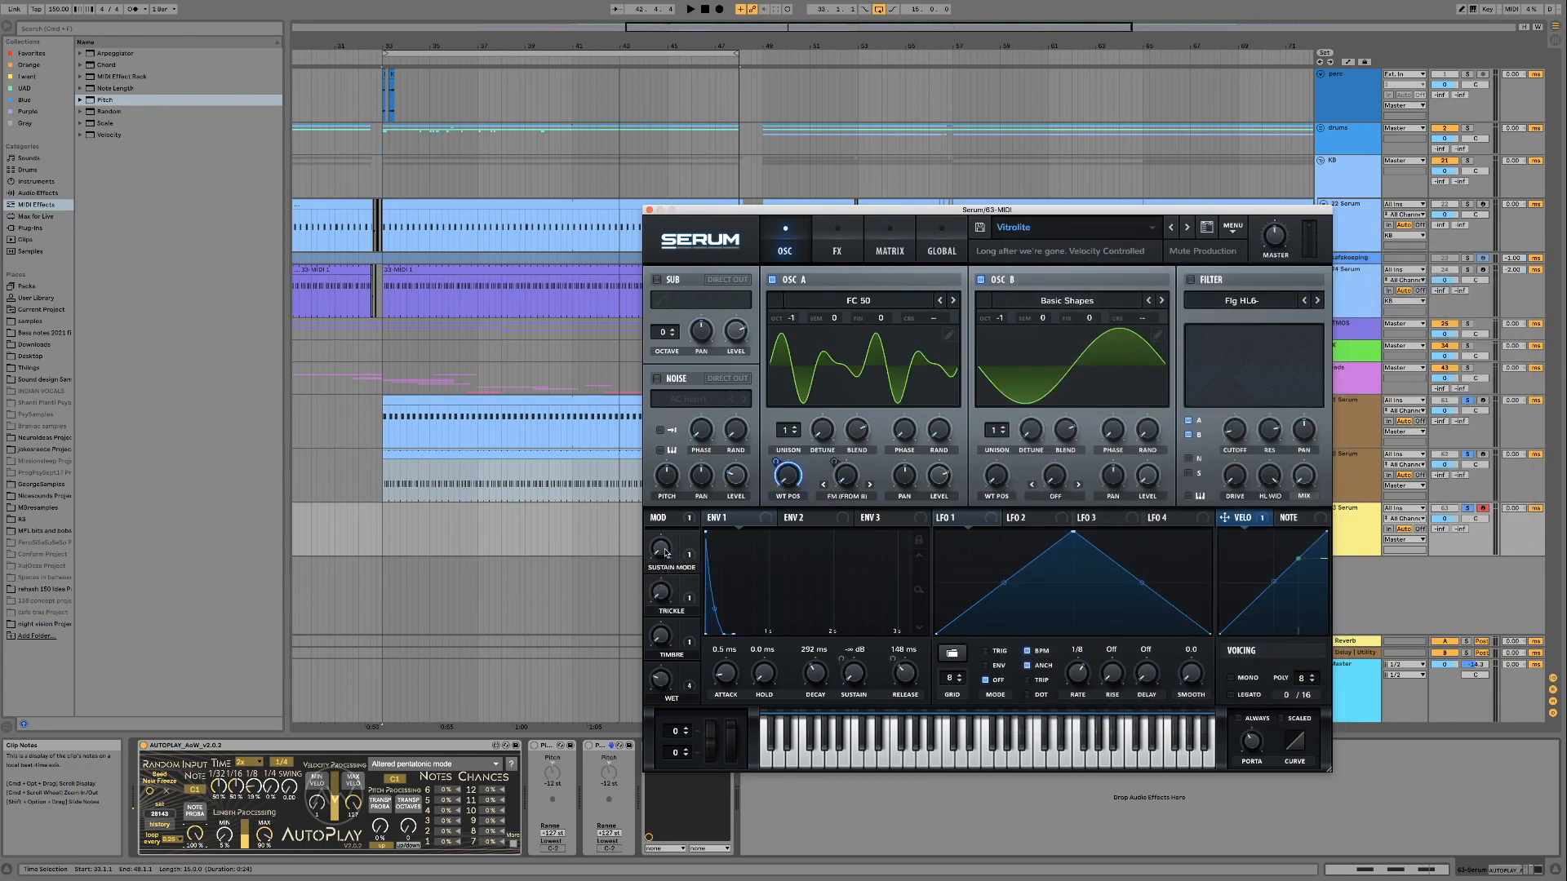
key(space)
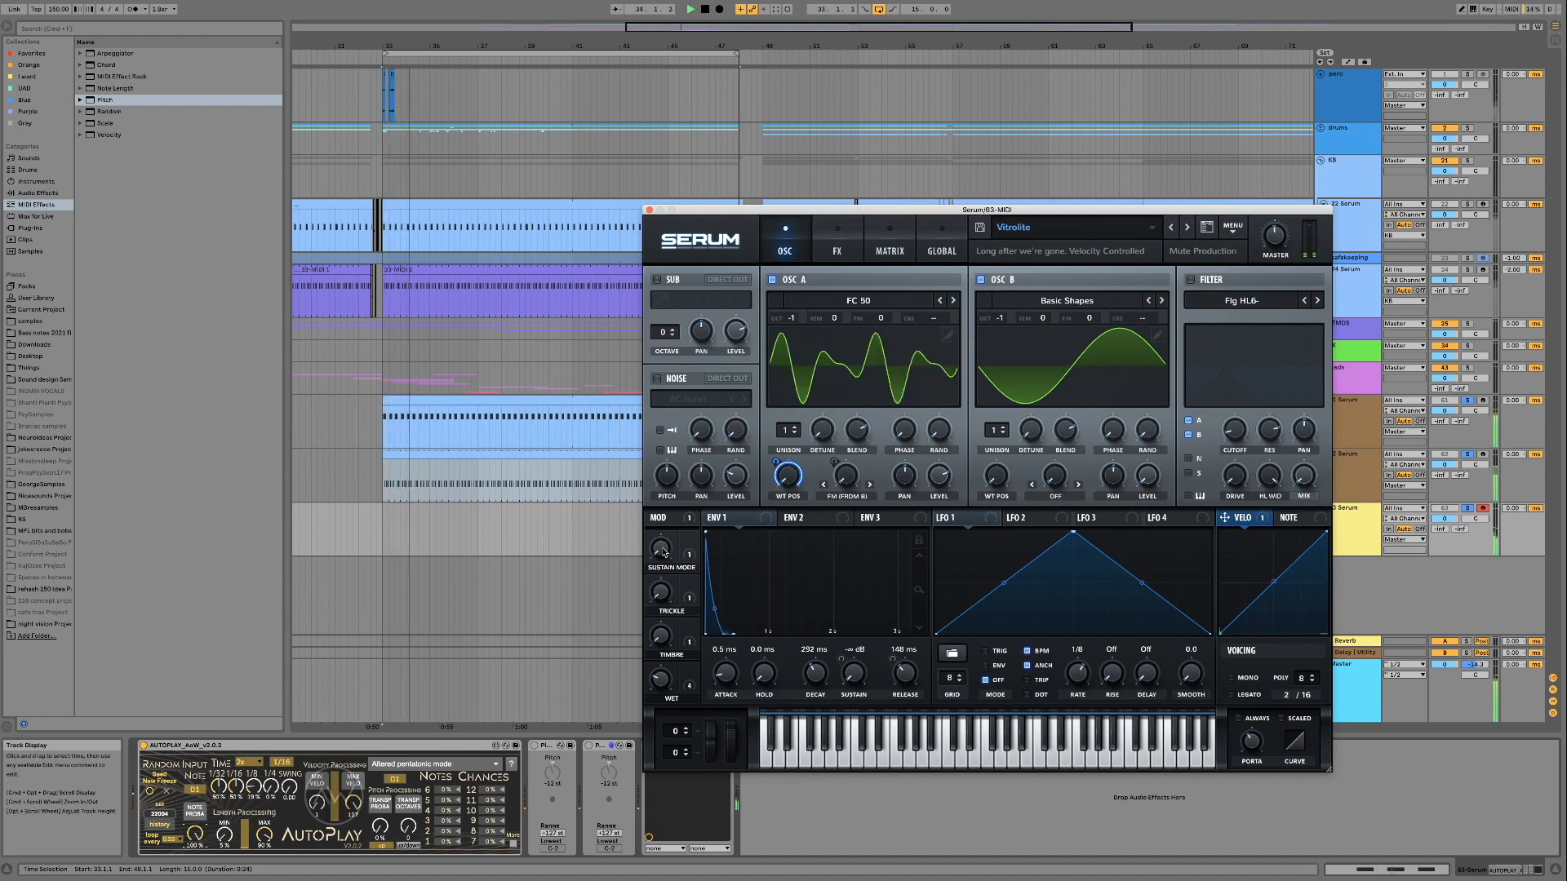
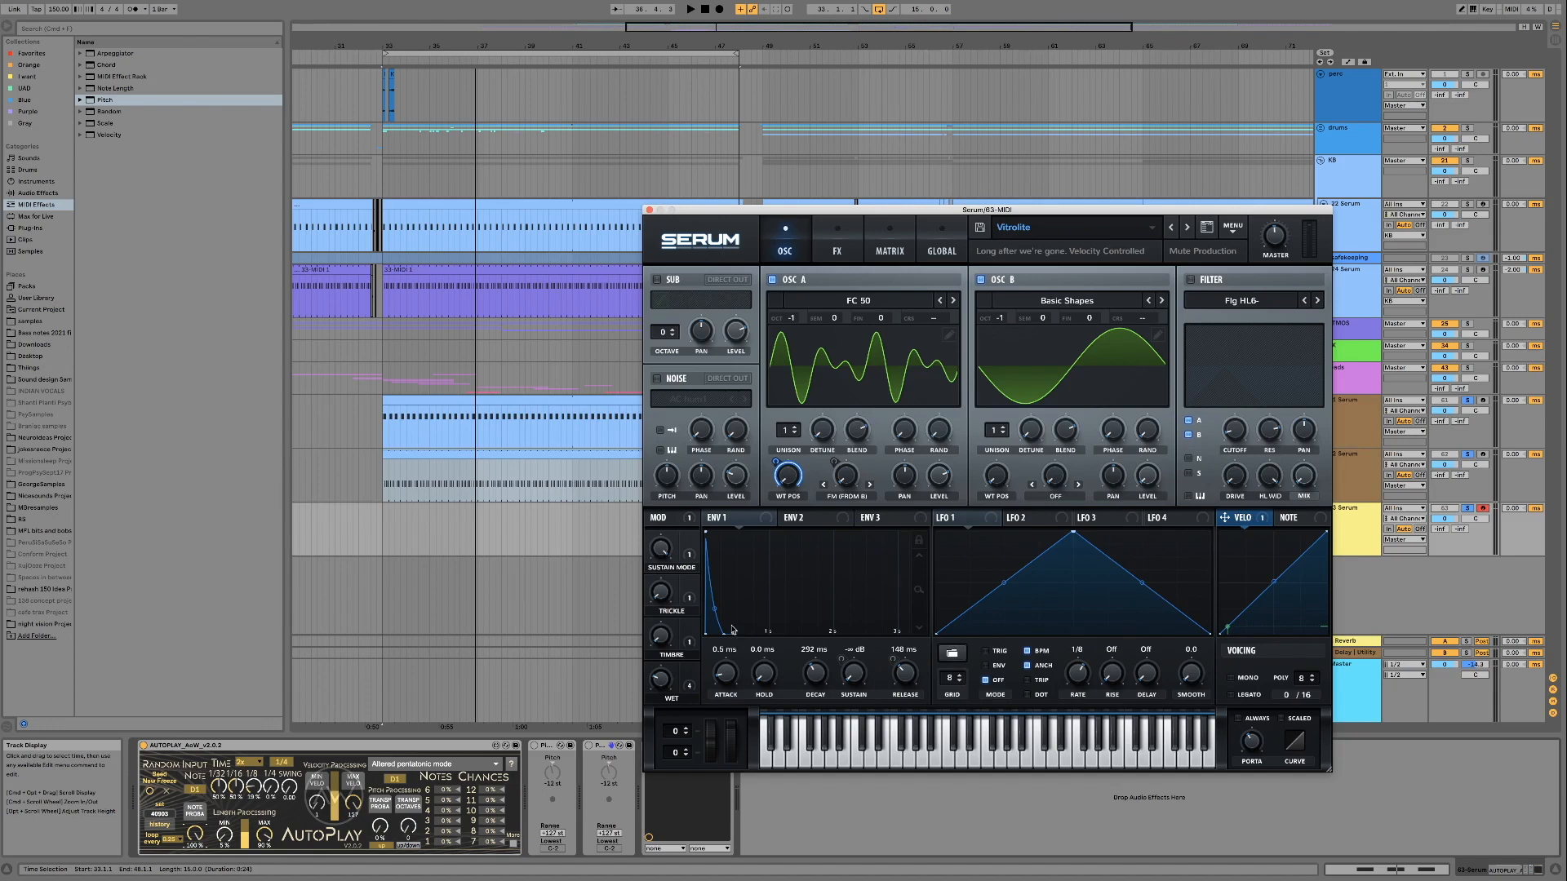
Play the loop, adjust AutoPlay's Length 3 probability, and audition Vitrolite's Wet, Timbre and Trickle macros
key(space)
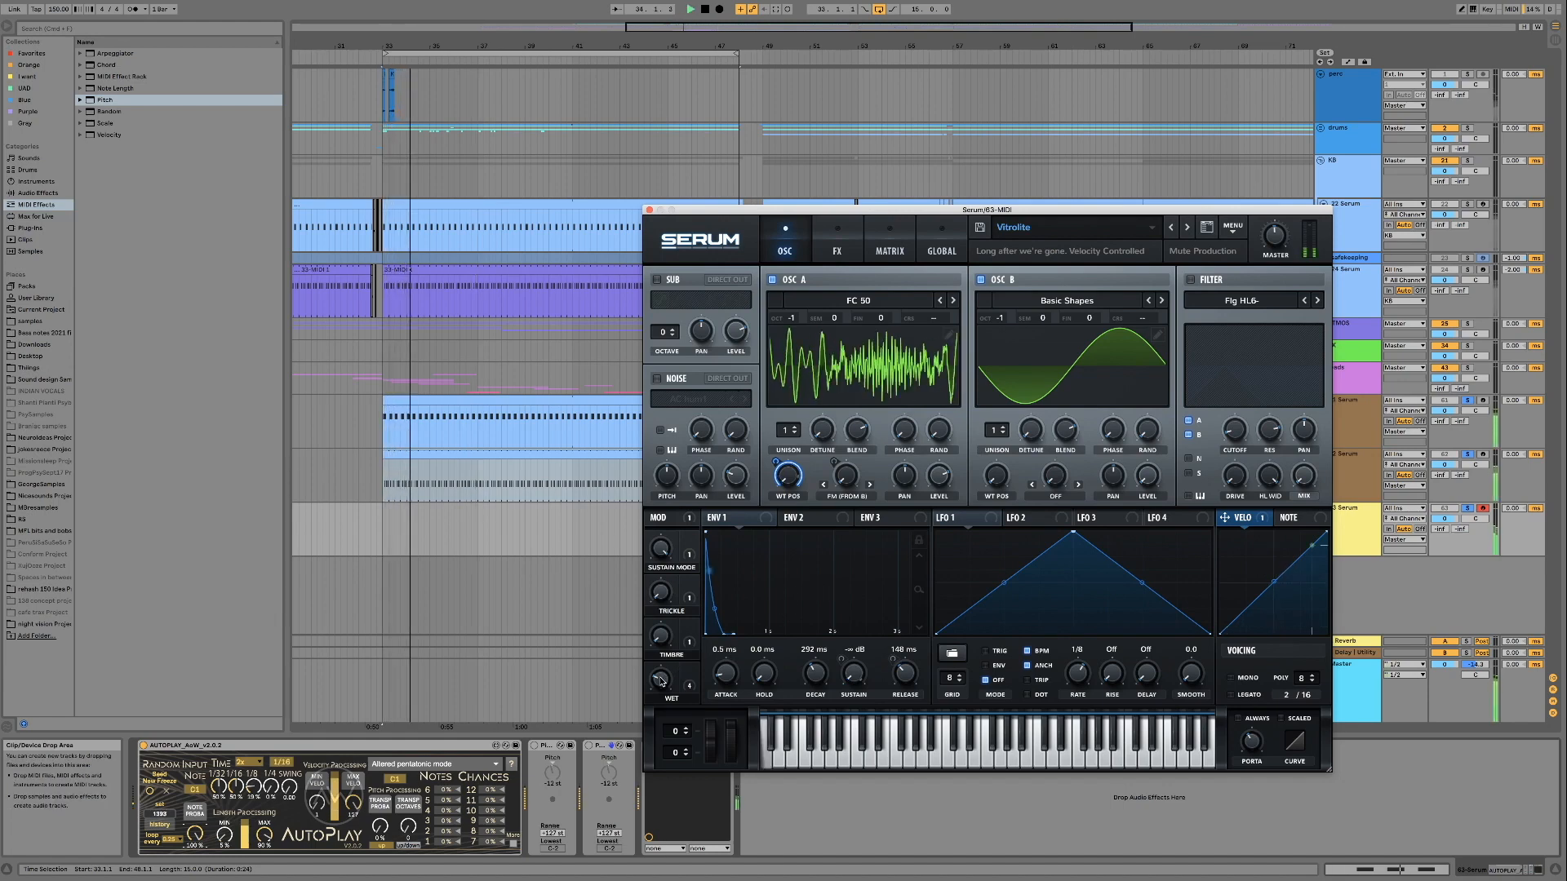
drag(254, 787, 254, 770)
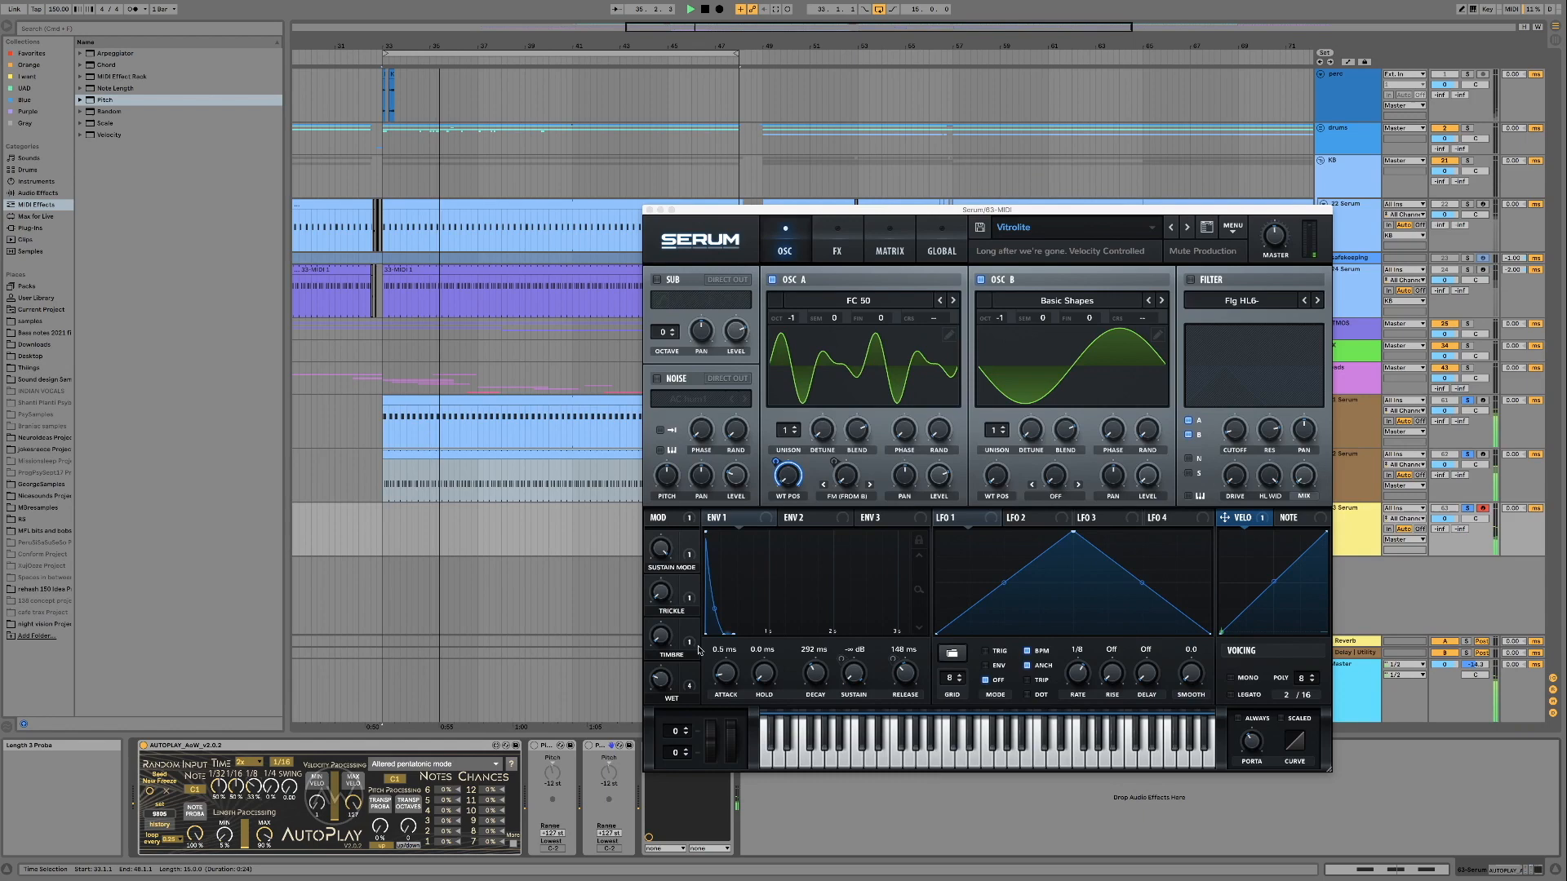
drag(659, 681, 656, 572)
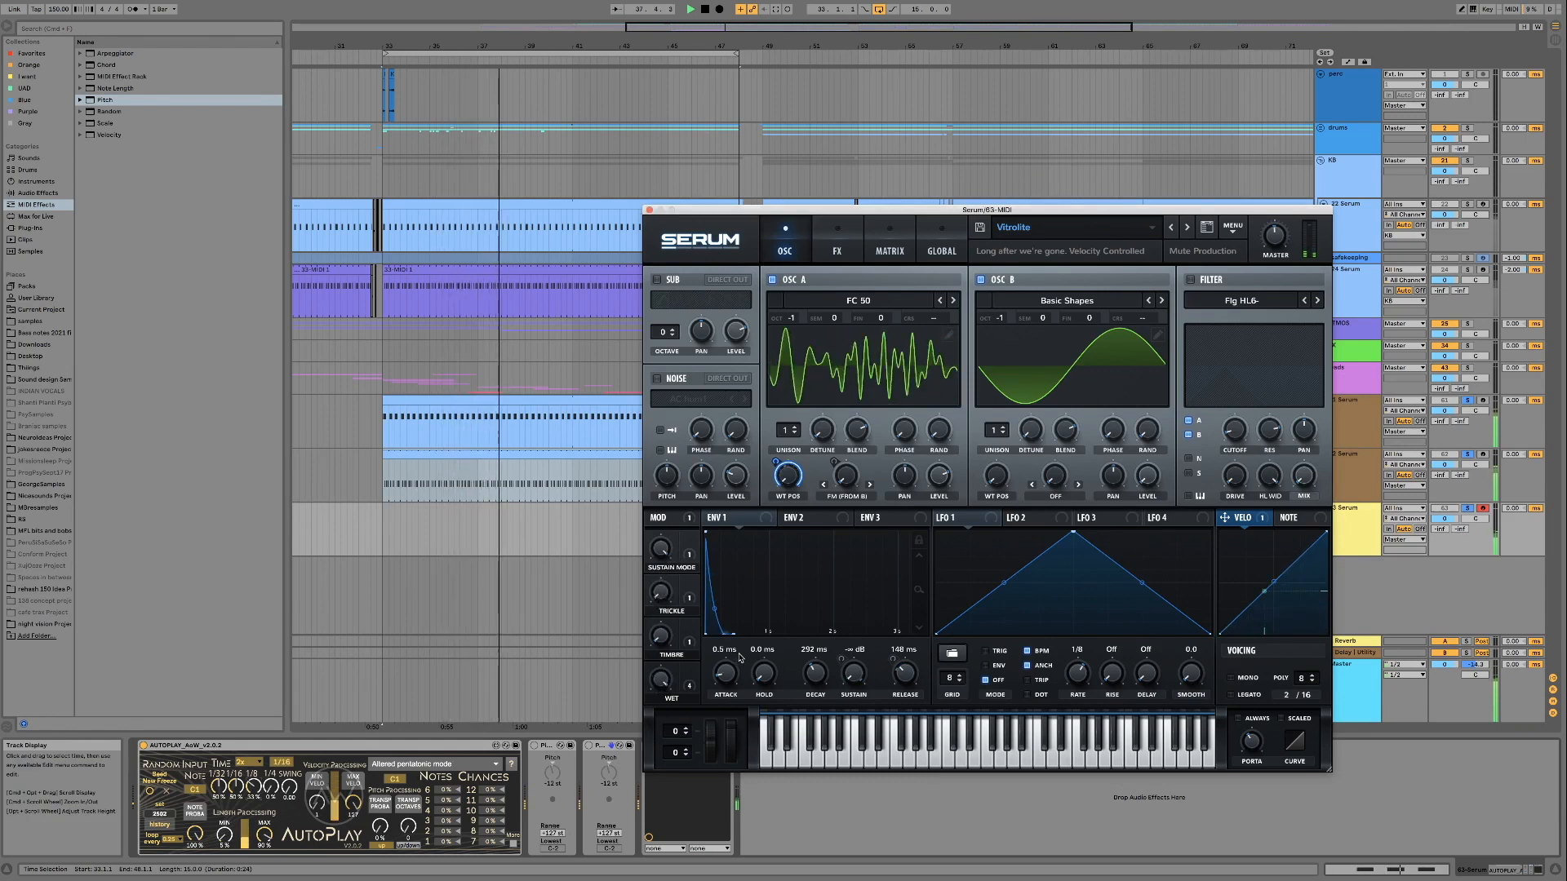
drag(662, 637, 668, 553)
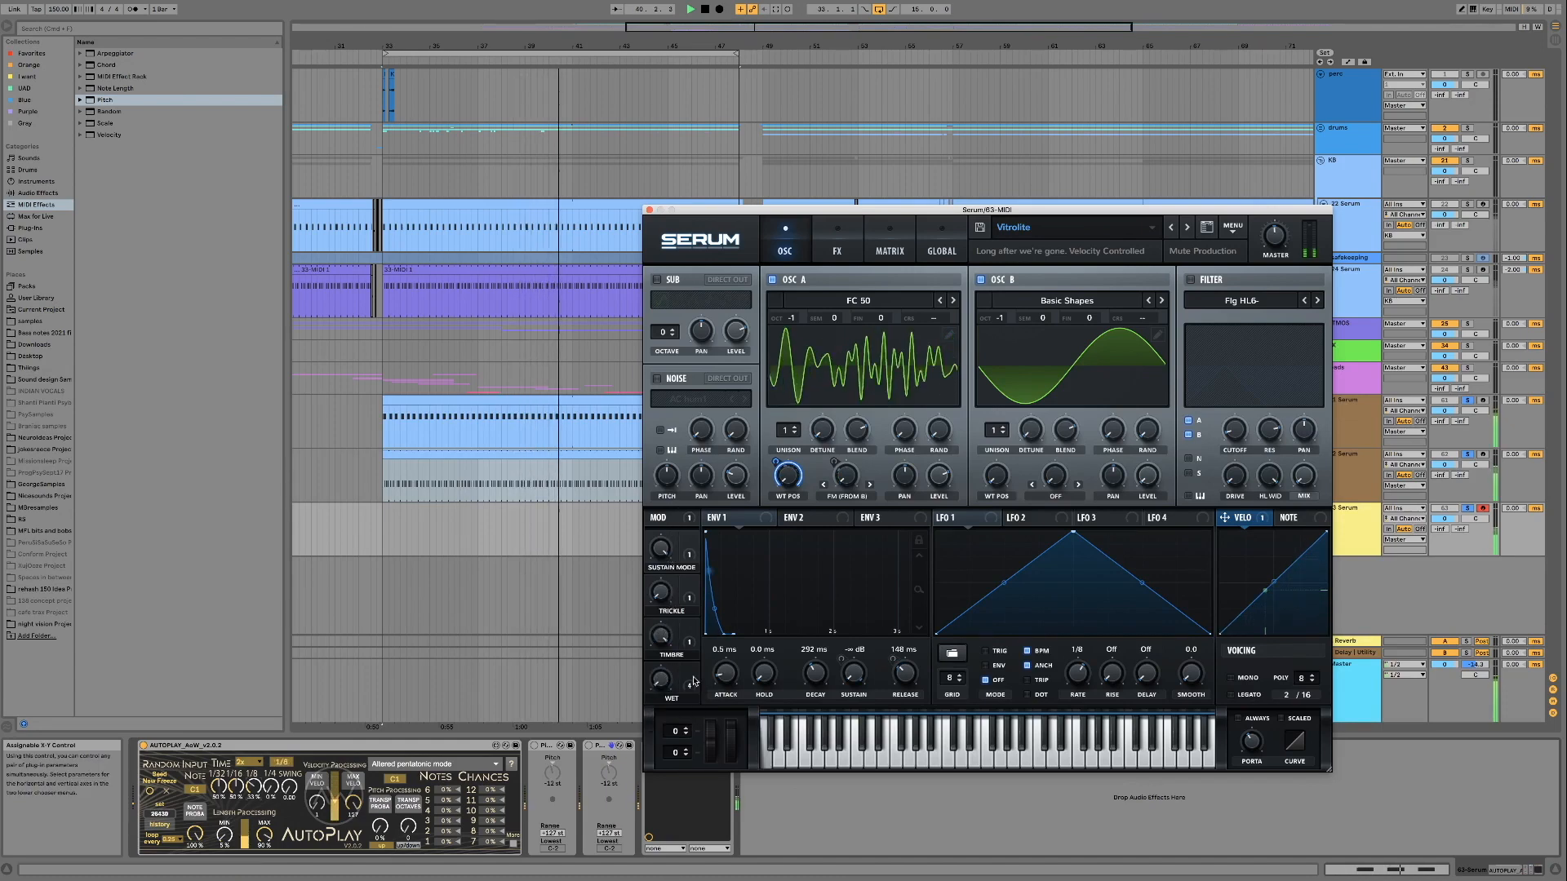
drag(659, 601, 662, 519)
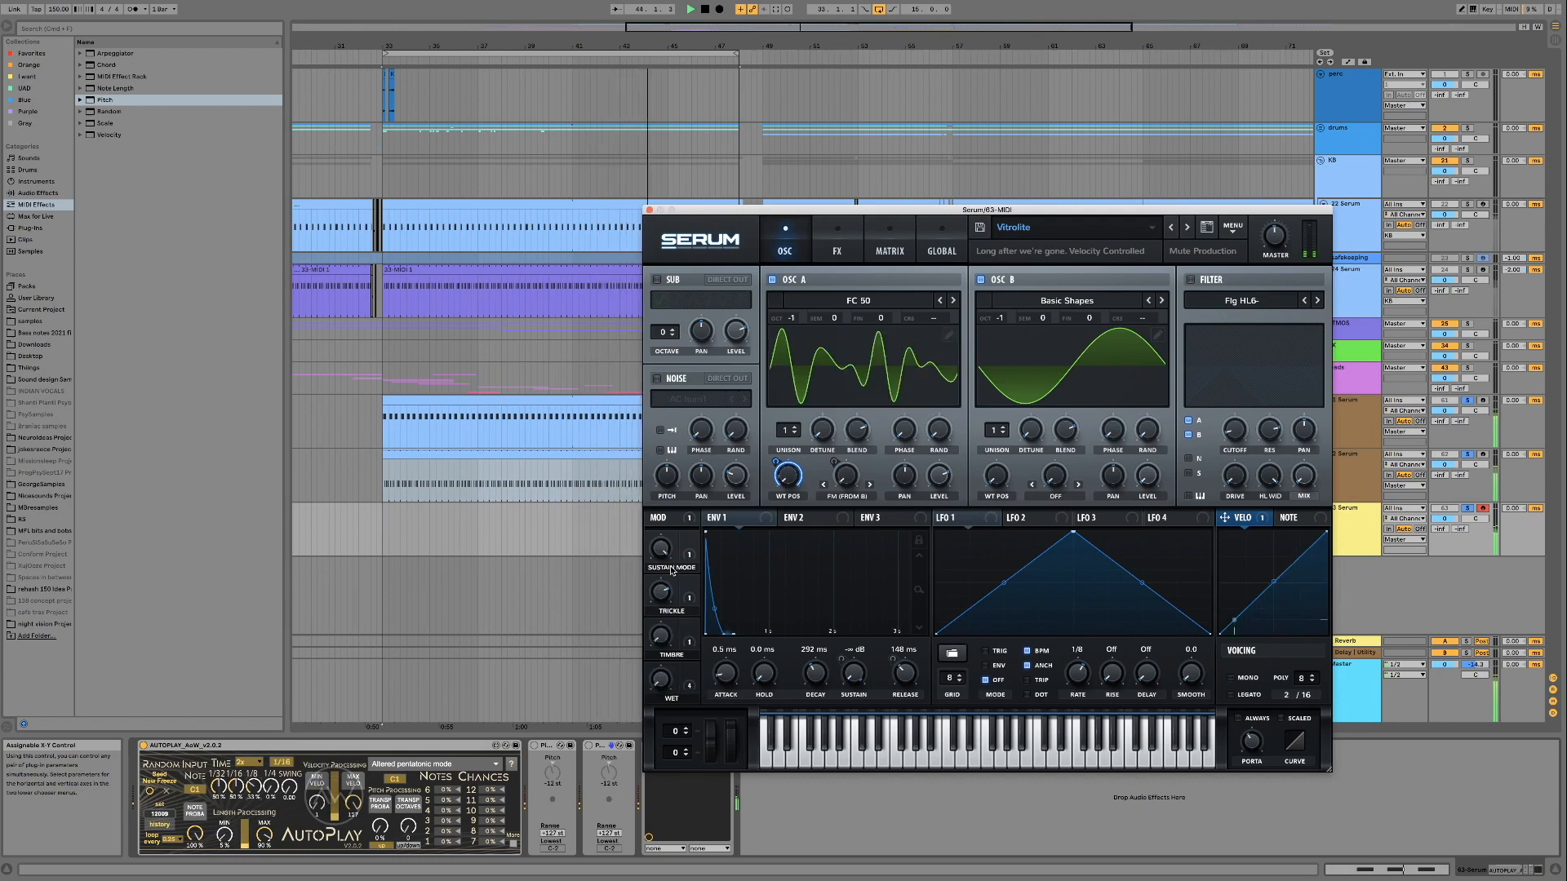
Load the Sparkle preset and audition its macros, sweeping Ice Cave through 91% and Timbre through 78%
click(1172, 230)
click(1197, 470)
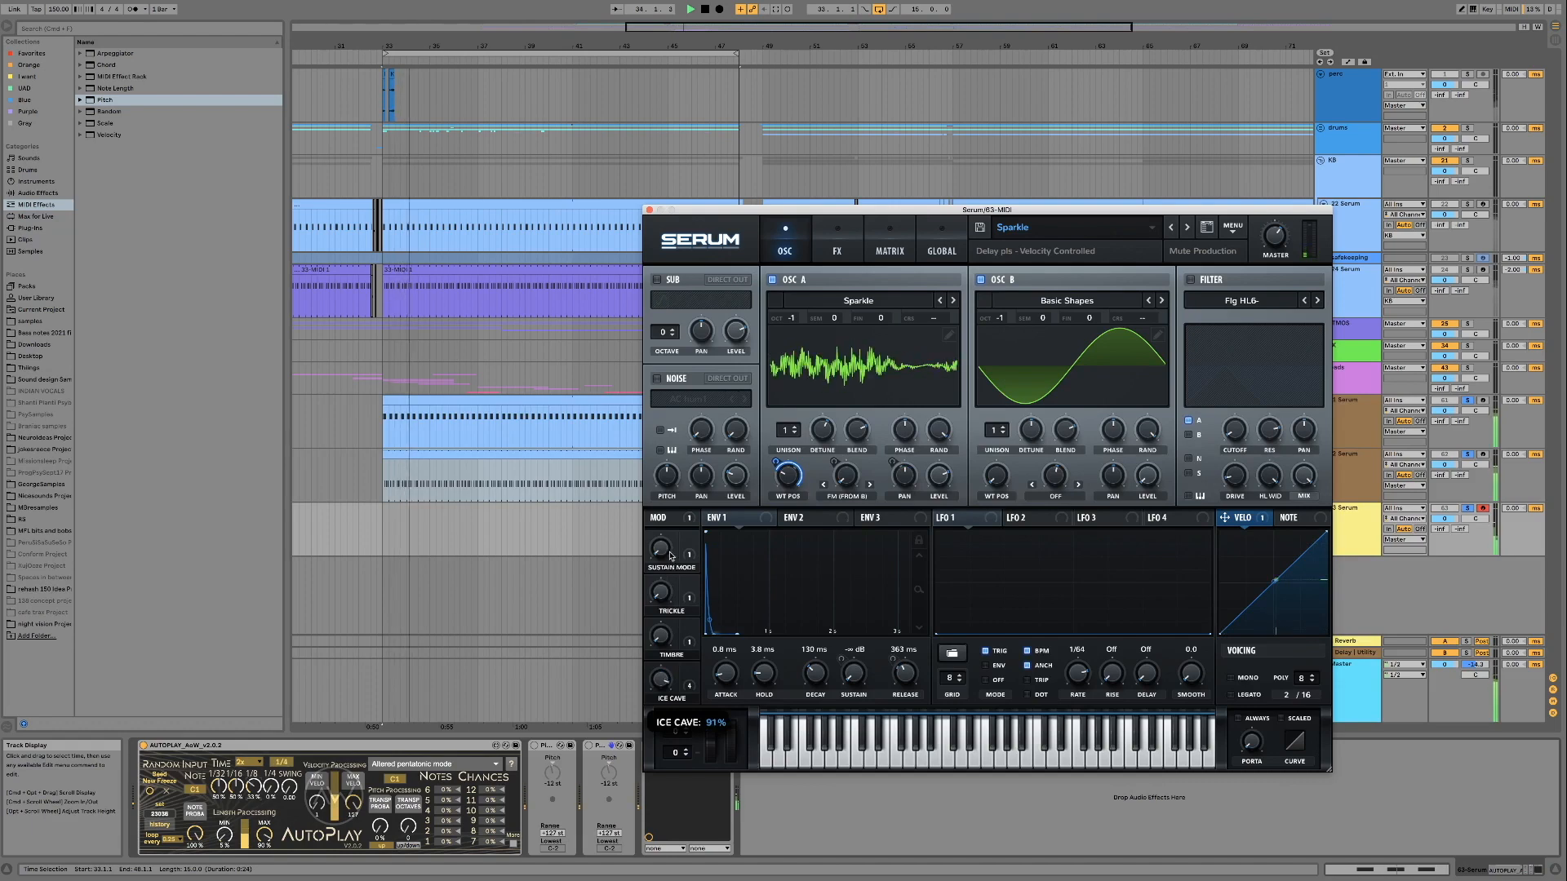
mouse_move(663, 679)
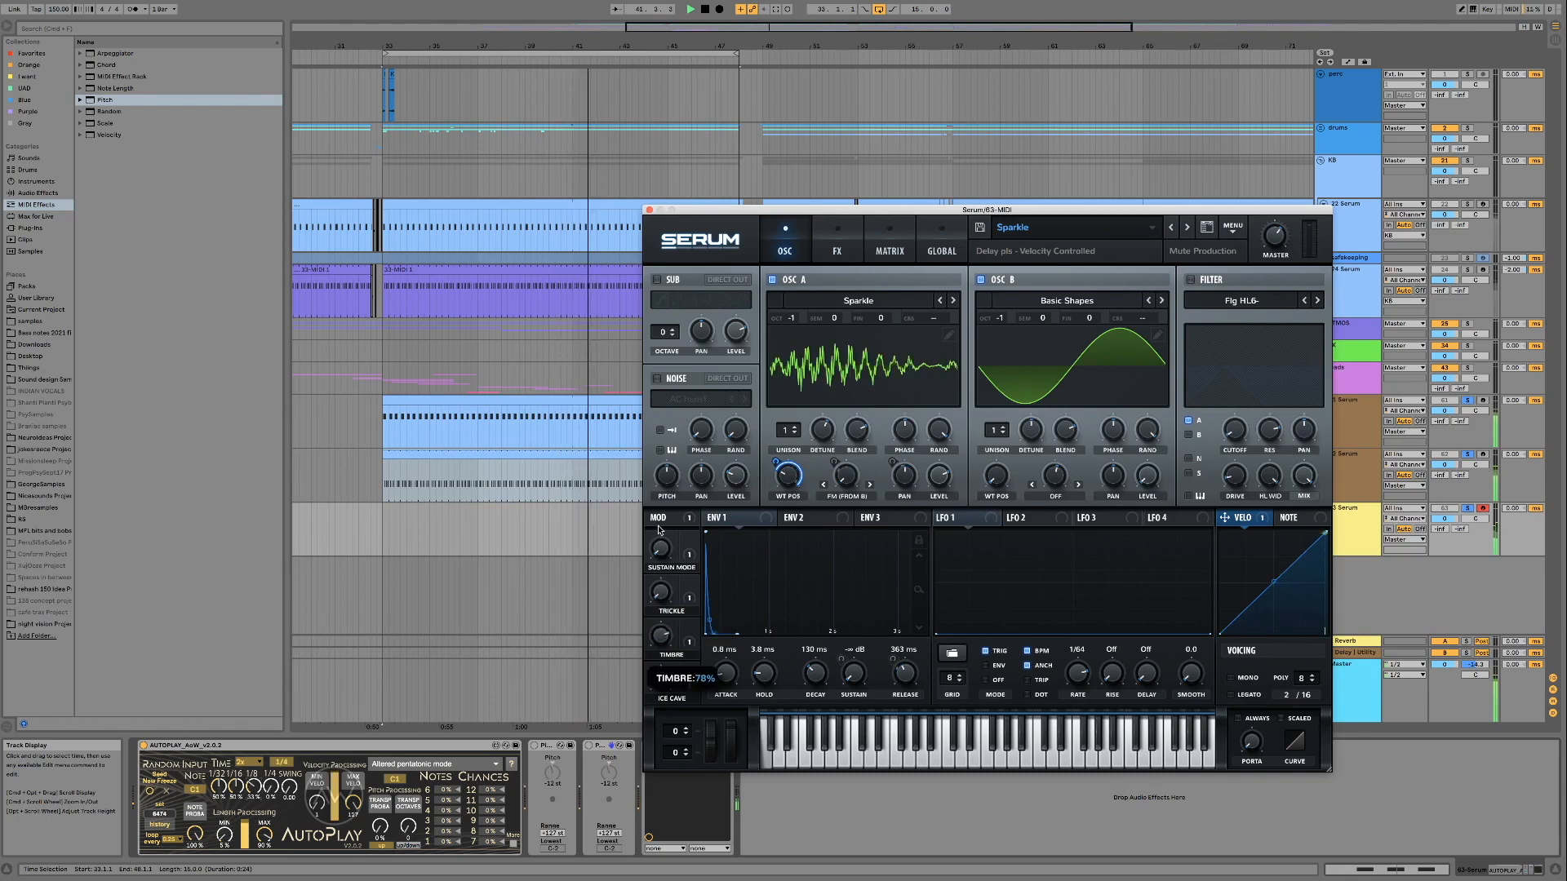
Load the Skull Splitter preset and audition its Cutoff macro with repeated sweeps, going down to 15% and back up through 60%
click(1167, 227)
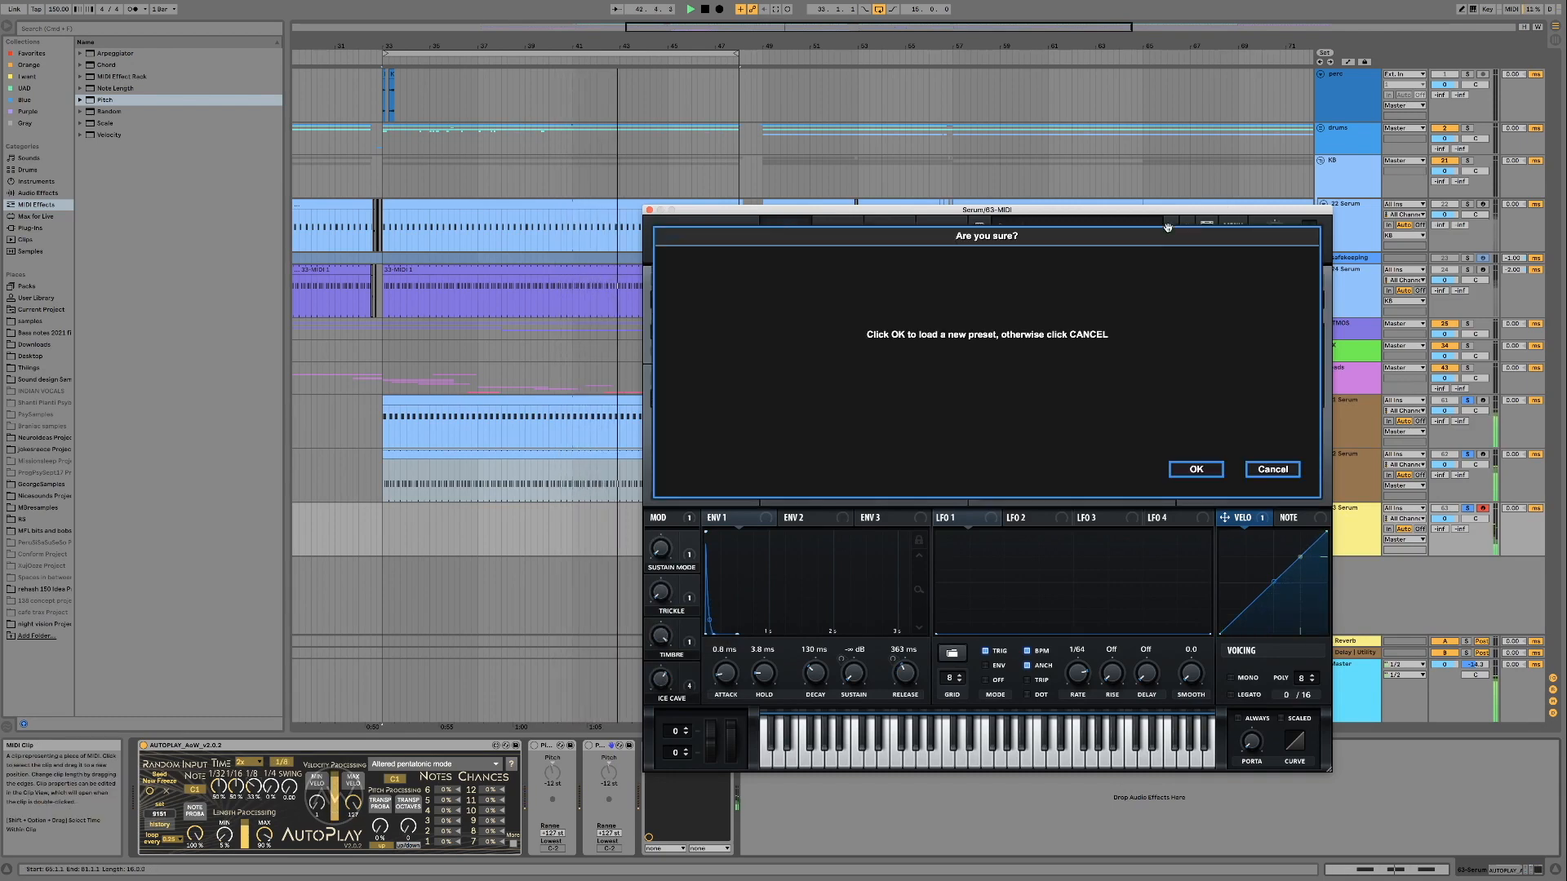
click(1182, 470)
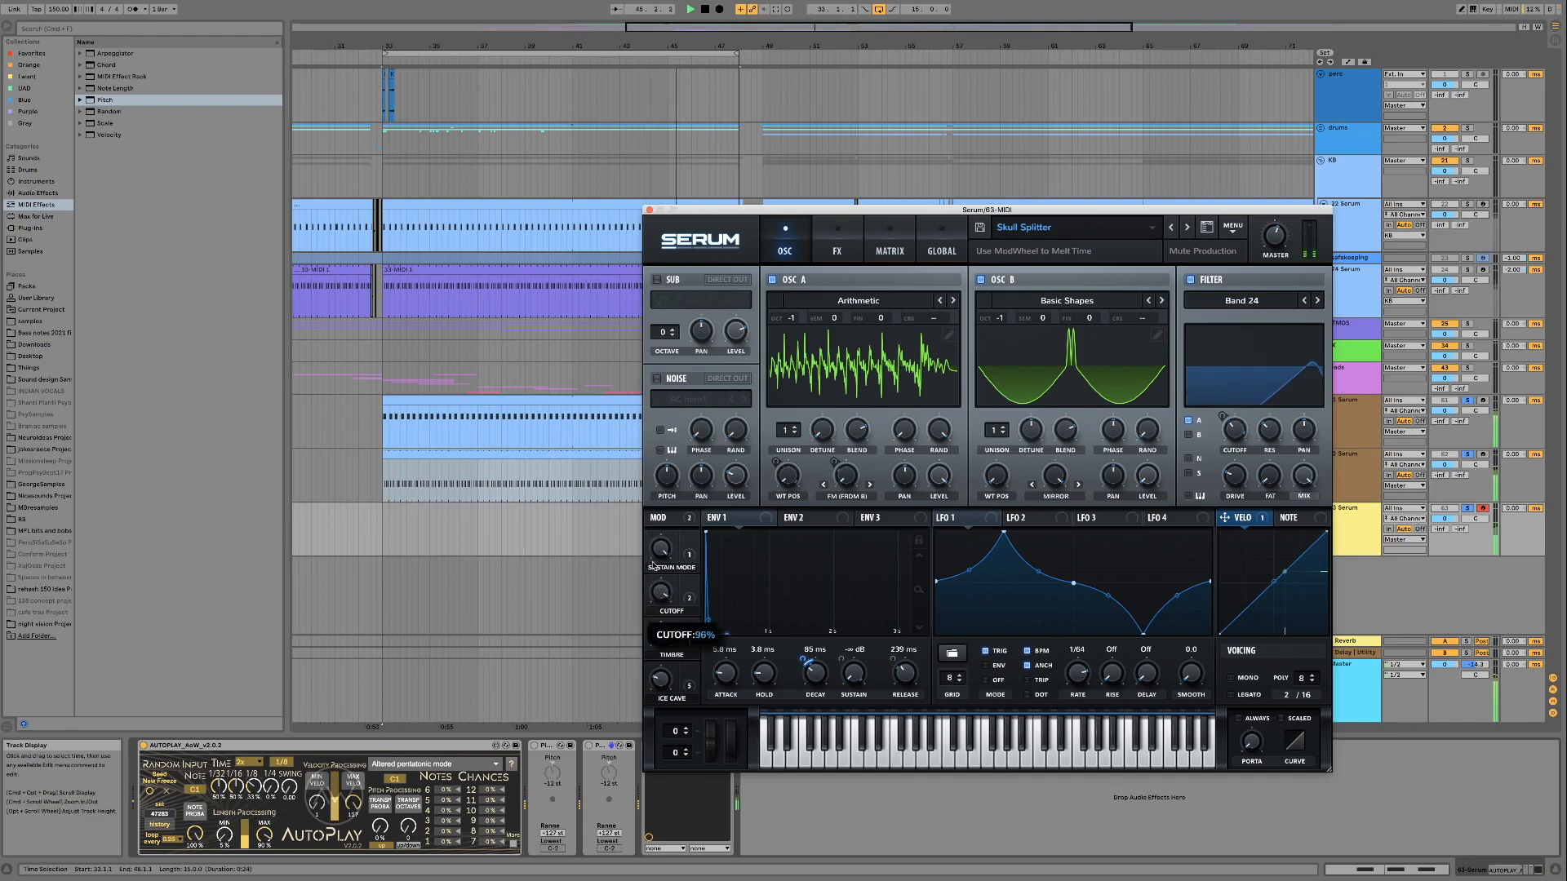
drag(653, 604, 654, 659)
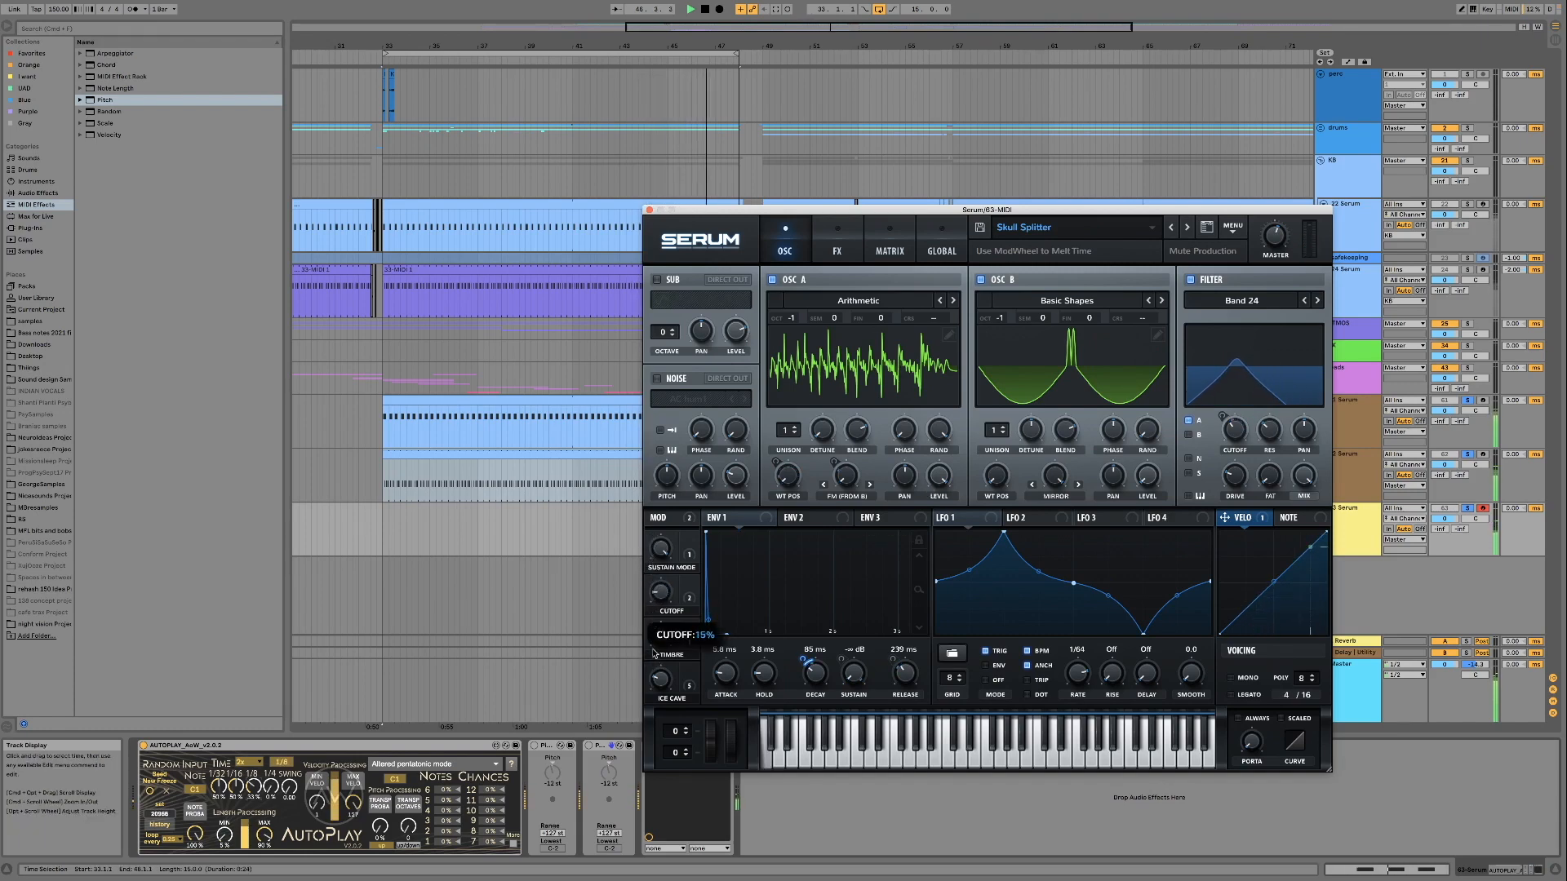
drag(653, 593, 652, 653)
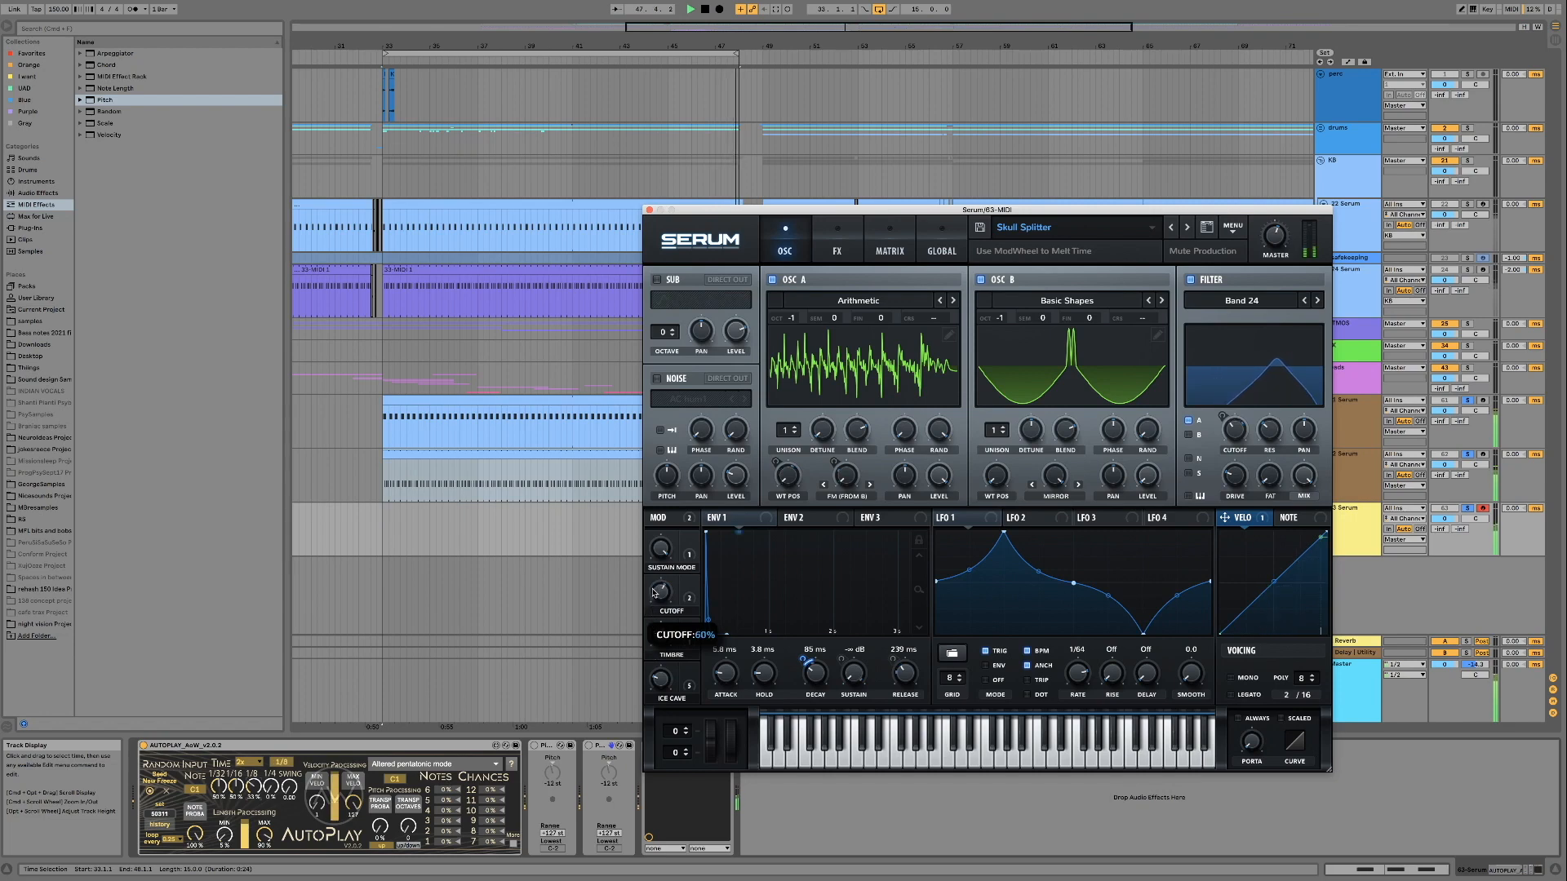
Load the Skrim preset and audition its Table Pos and Timbre macros, sweeping Timbre through 20%
click(1171, 228)
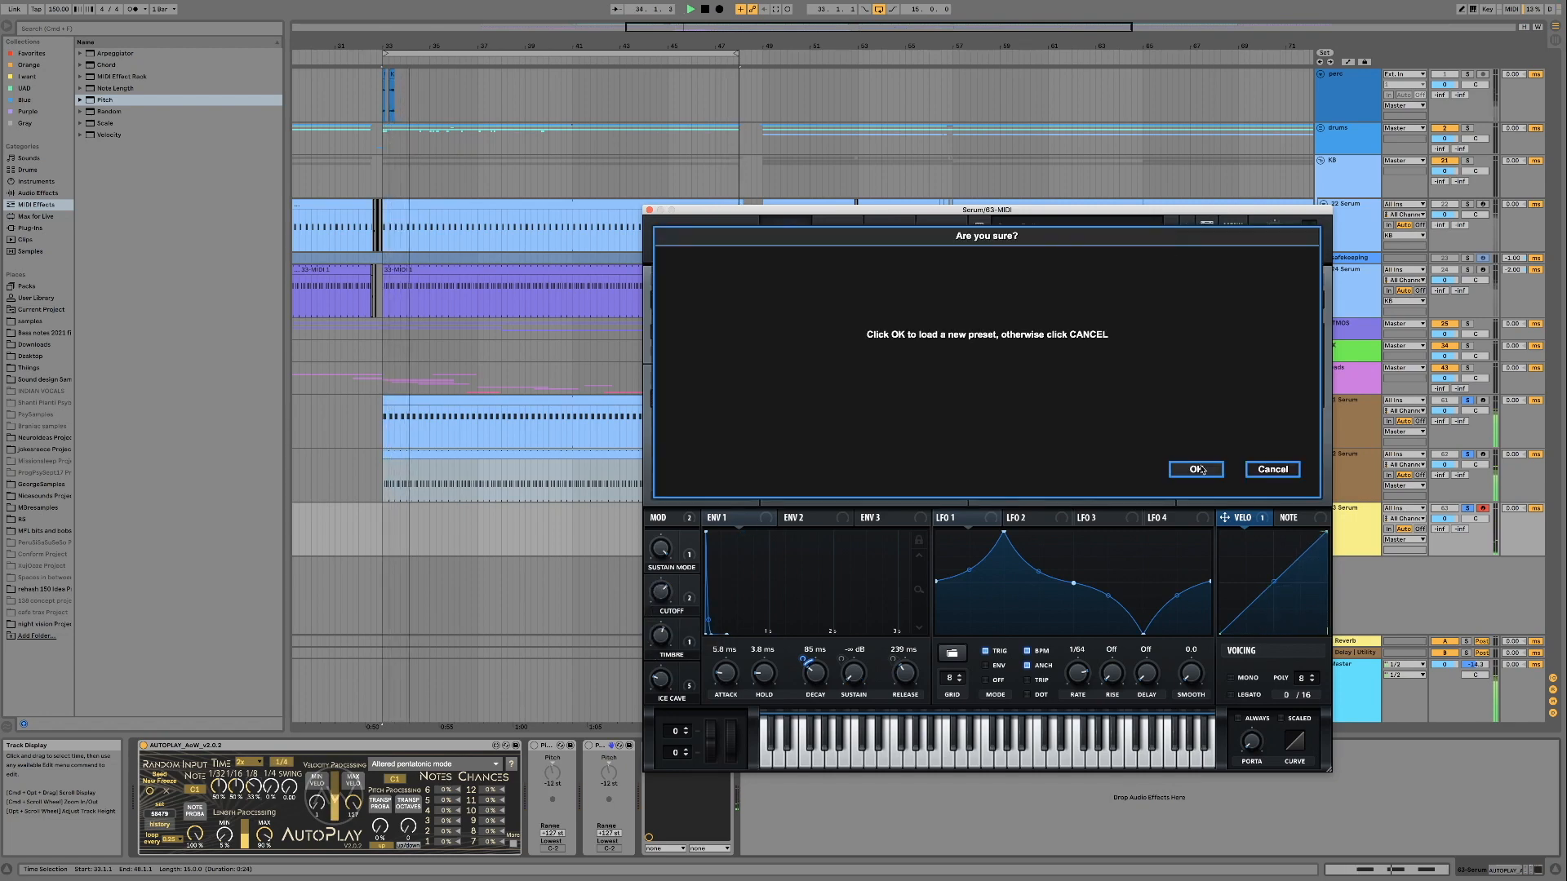
click(1196, 469)
mouse_move(650, 616)
mouse_down()
mouse_move(660, 519)
mouse_move(655, 605)
mouse_up()
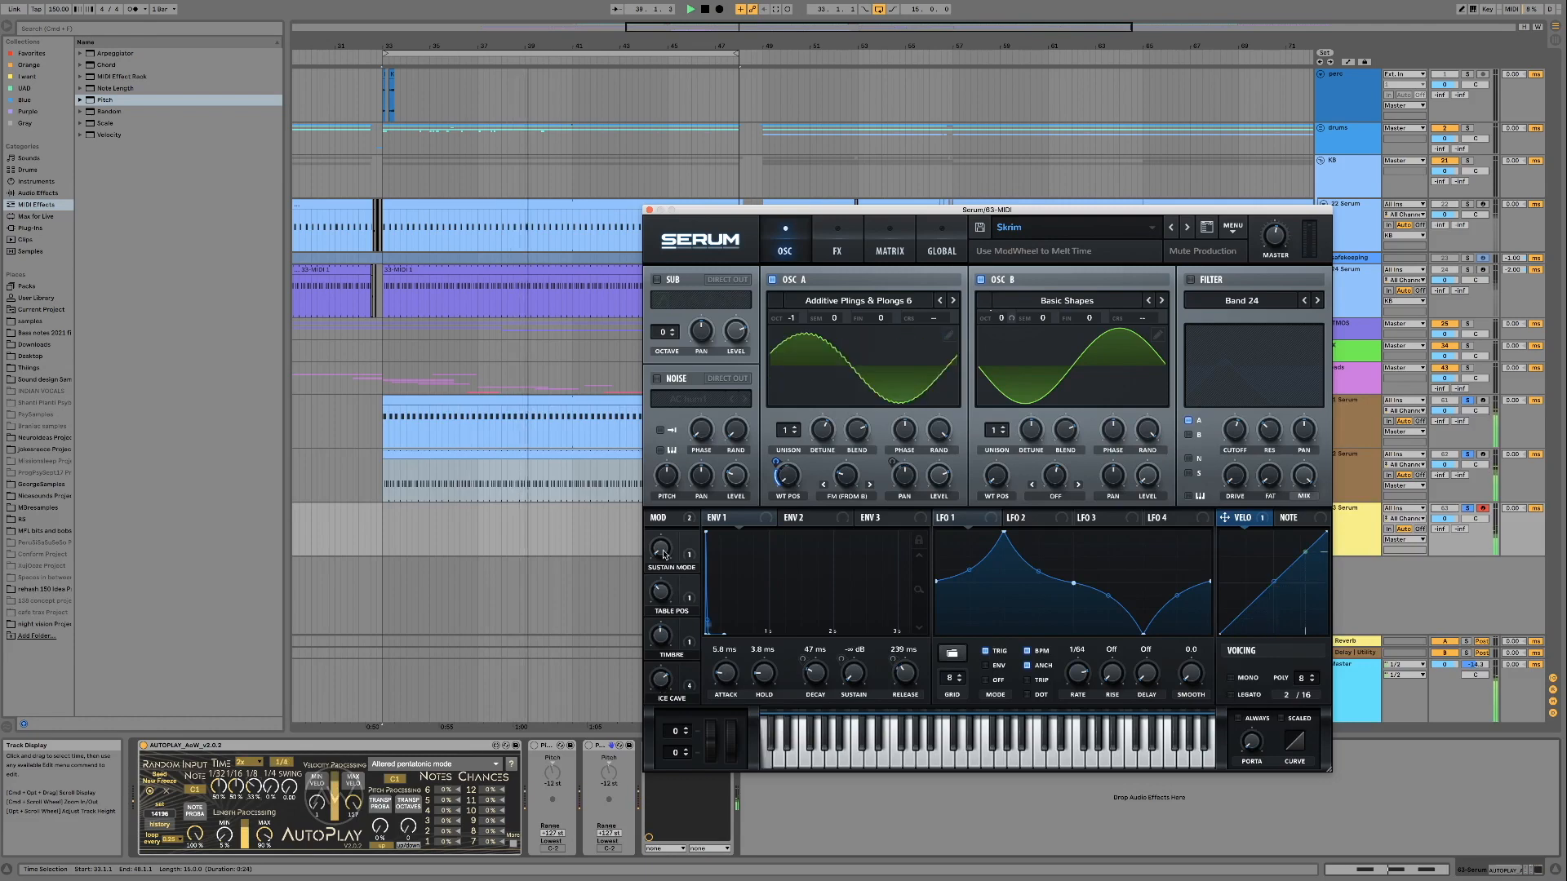
mouse_move(657, 633)
drag(658, 633, 658, 724)
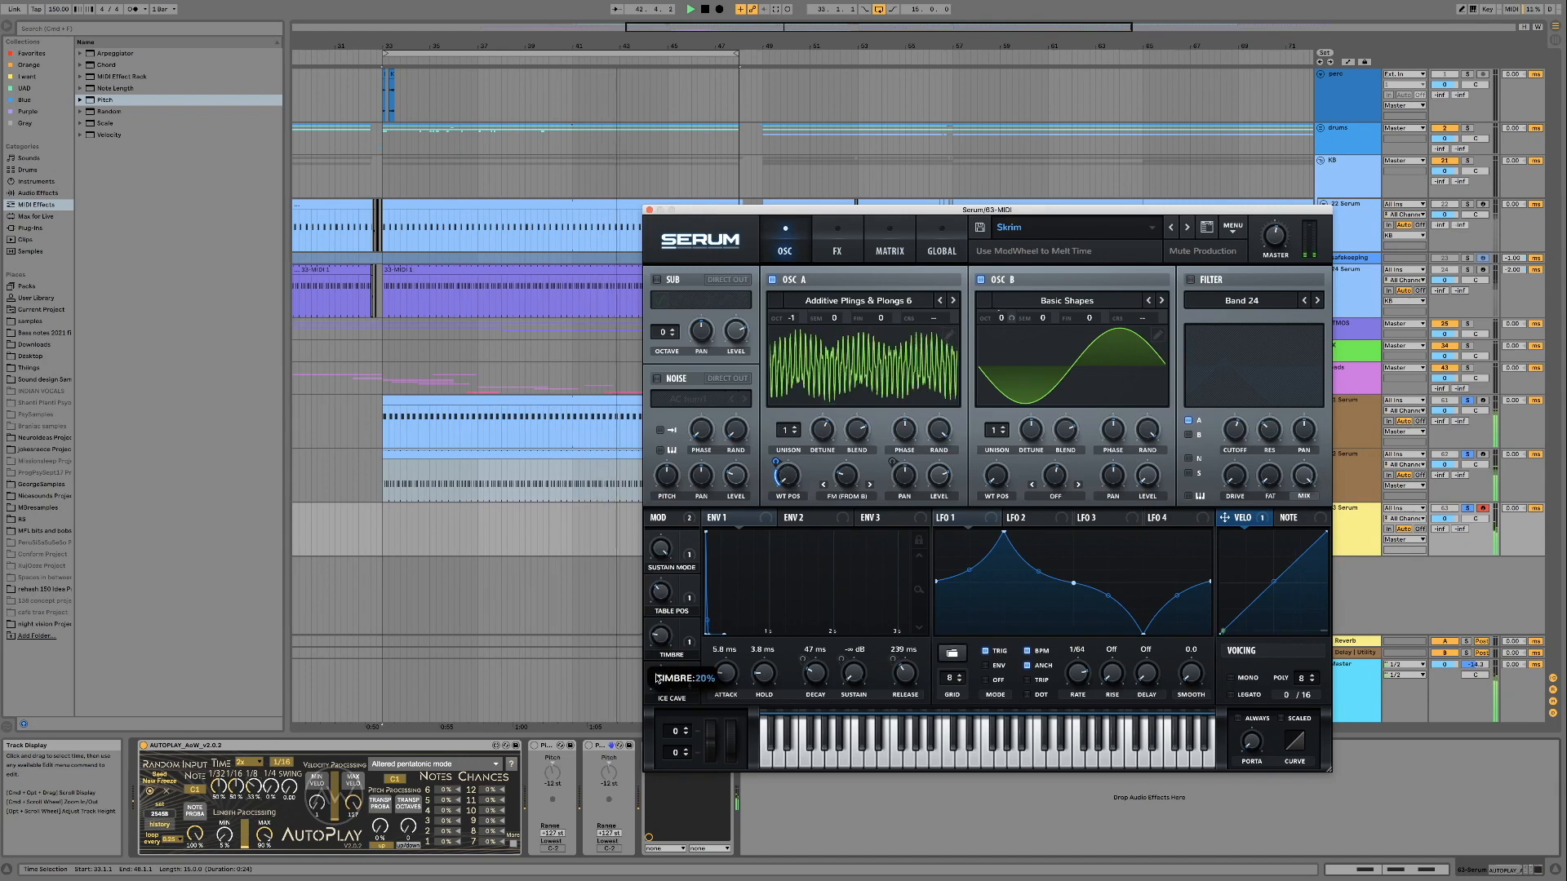
Load the Skrim ALT preset and audition its mod wheel and the Ice Cave, Timbre and Table Pos macros
click(1169, 229)
click(1196, 467)
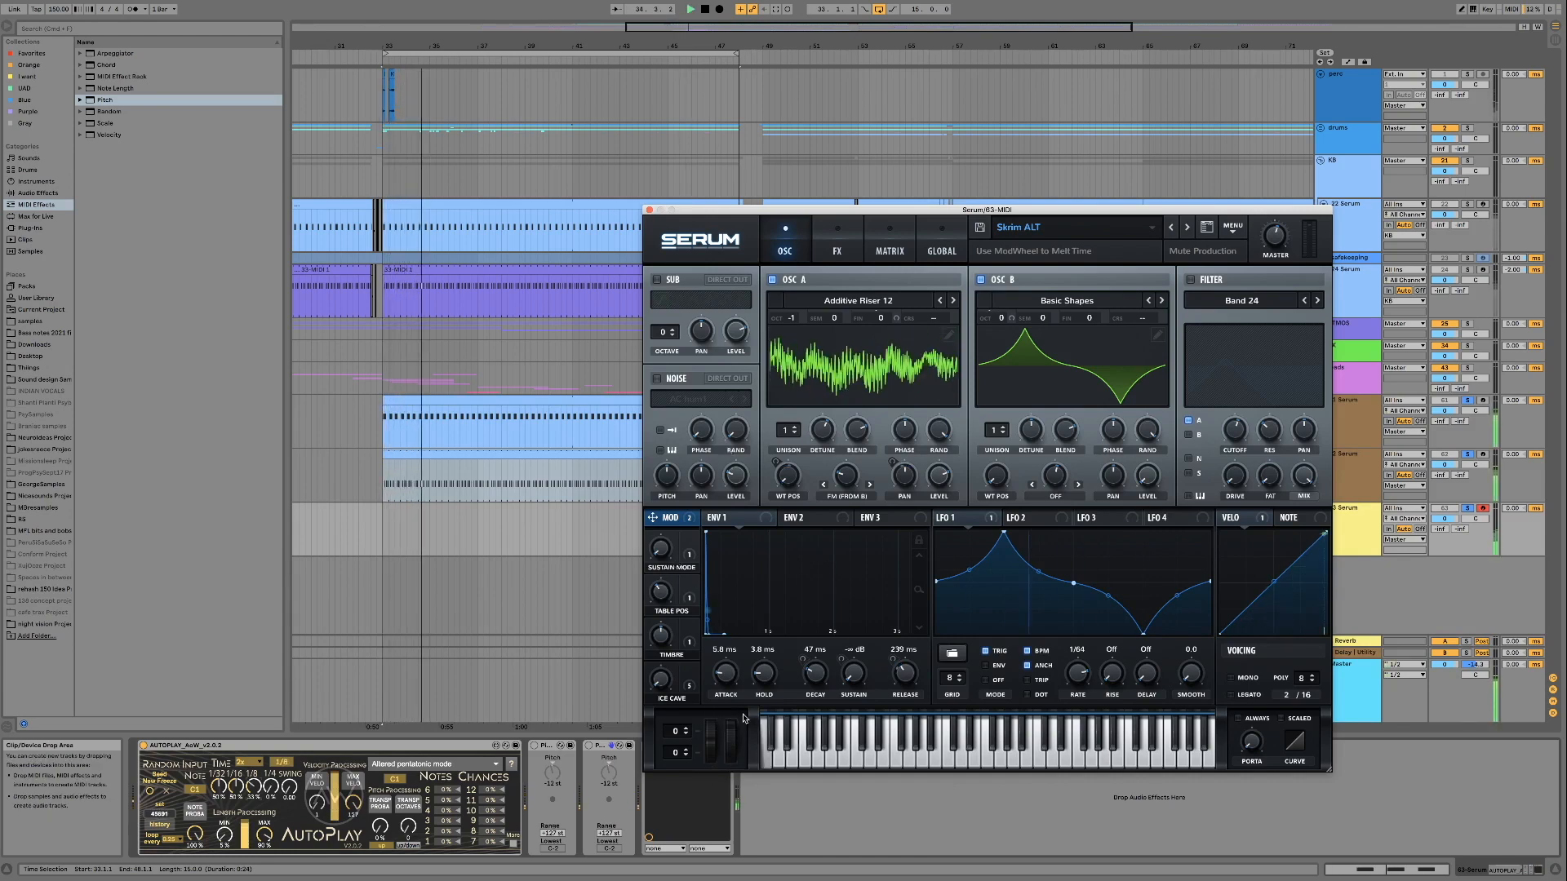
drag(730, 726, 735, 826)
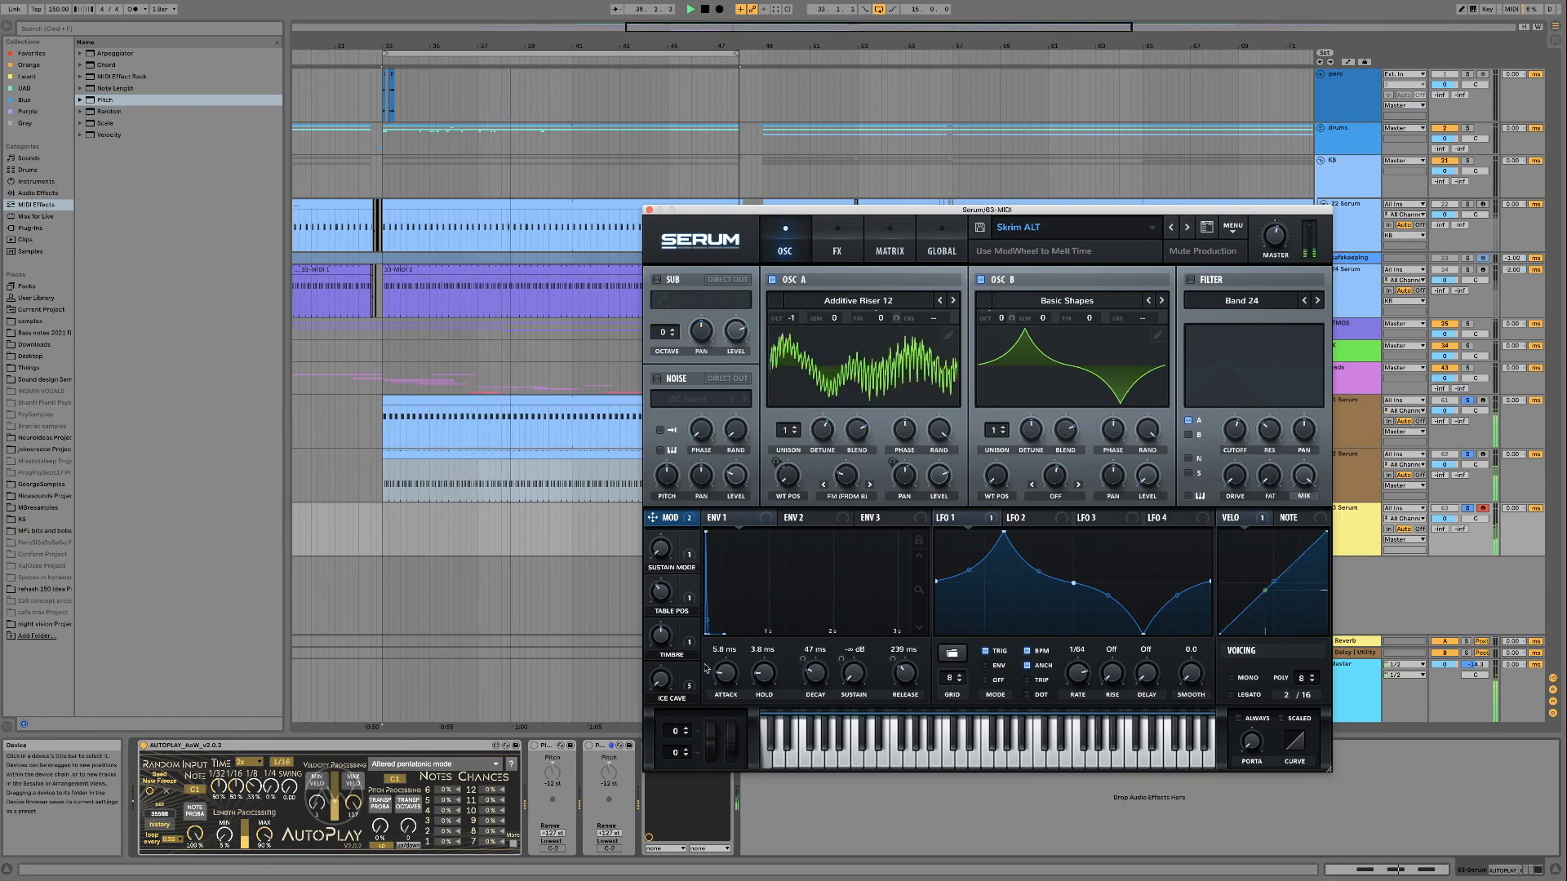
drag(672, 699, 666, 651)
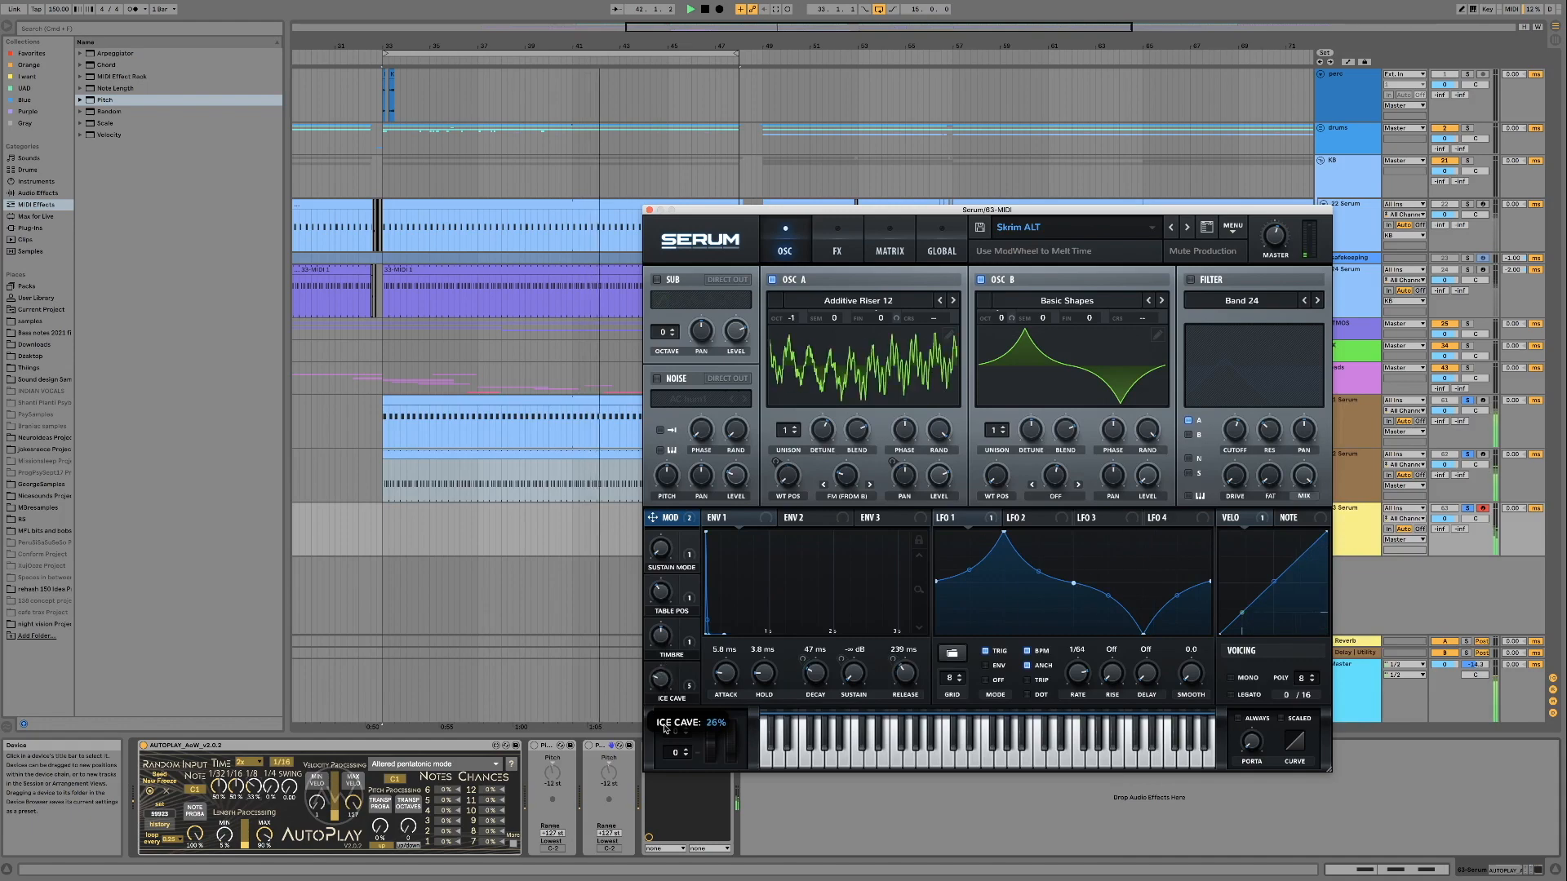
drag(661, 638, 661, 657)
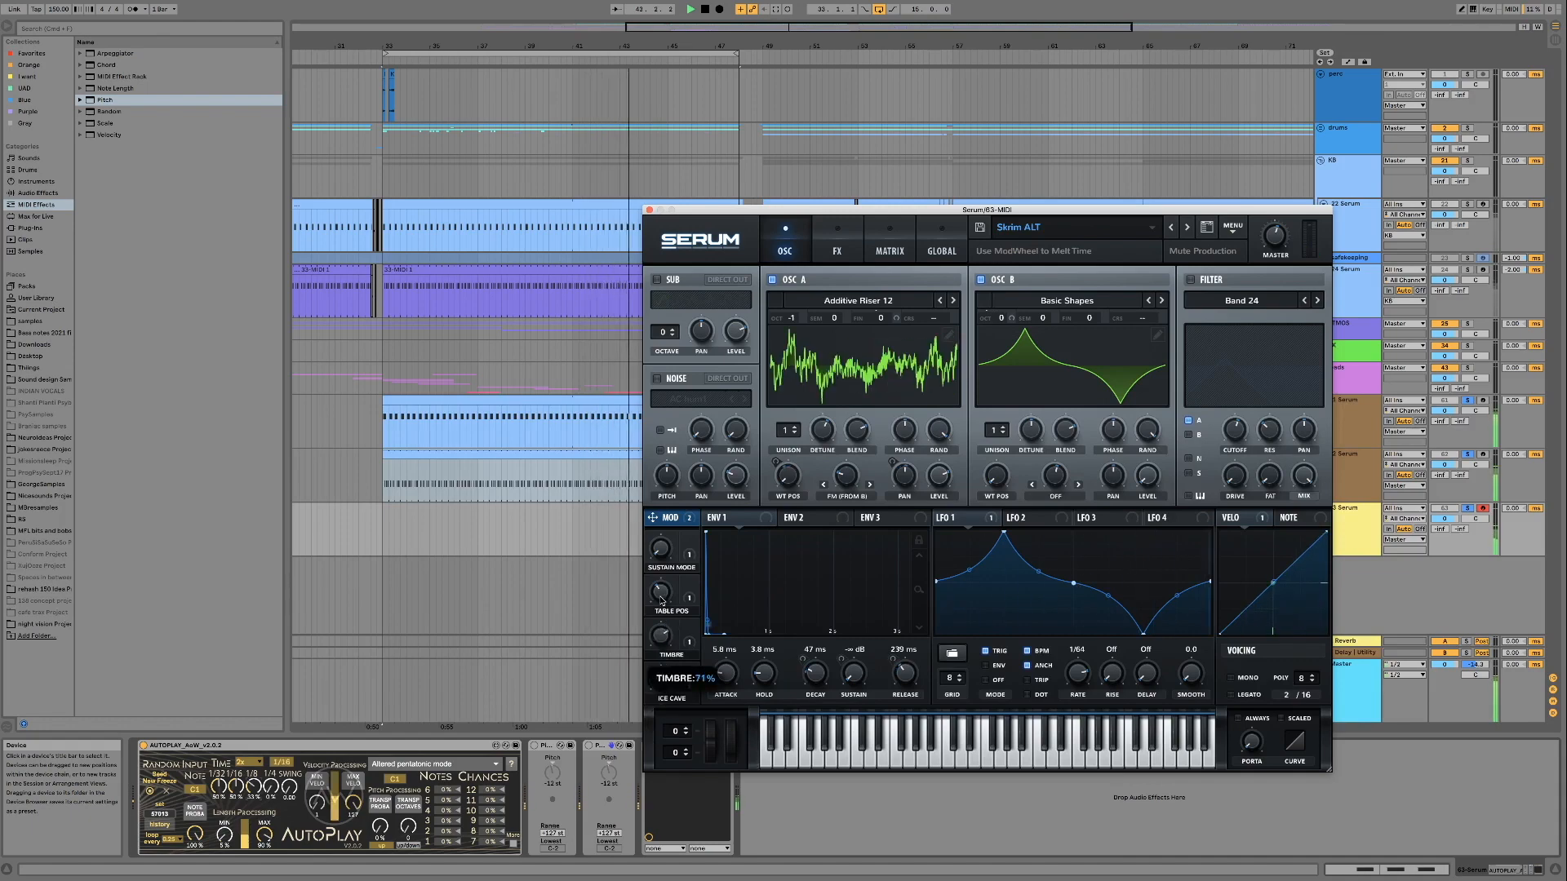
drag(661, 591, 662, 523)
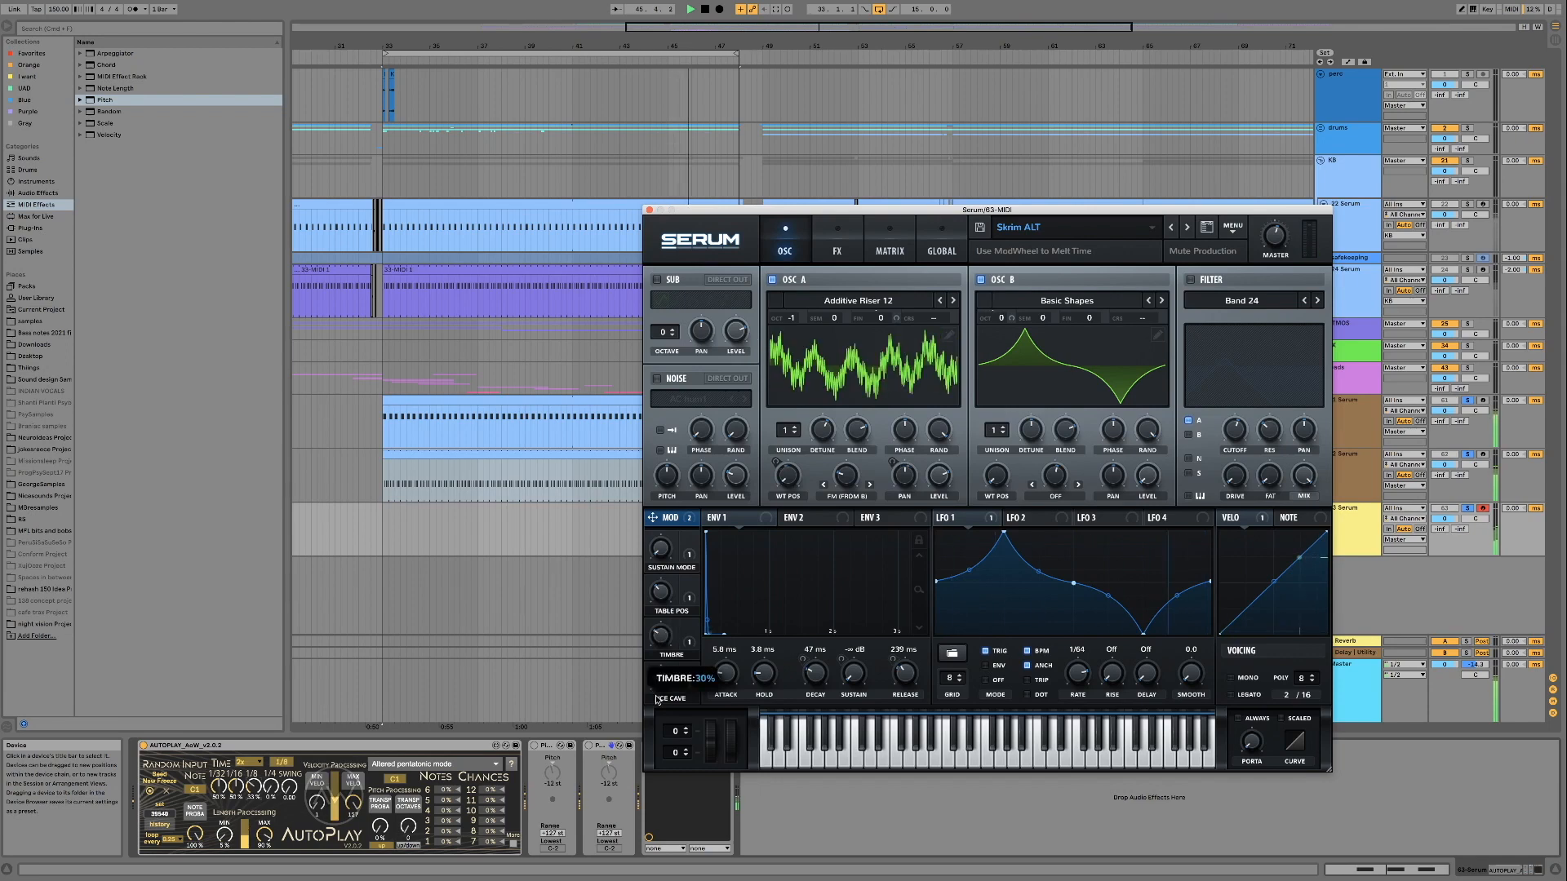
Add the parallel Delay rack from the Purple collection's My Racks folder after Serum and audition Skrim ALT's Table Pos macro through it
click(29, 111)
double_click(101, 77)
click(101, 112)
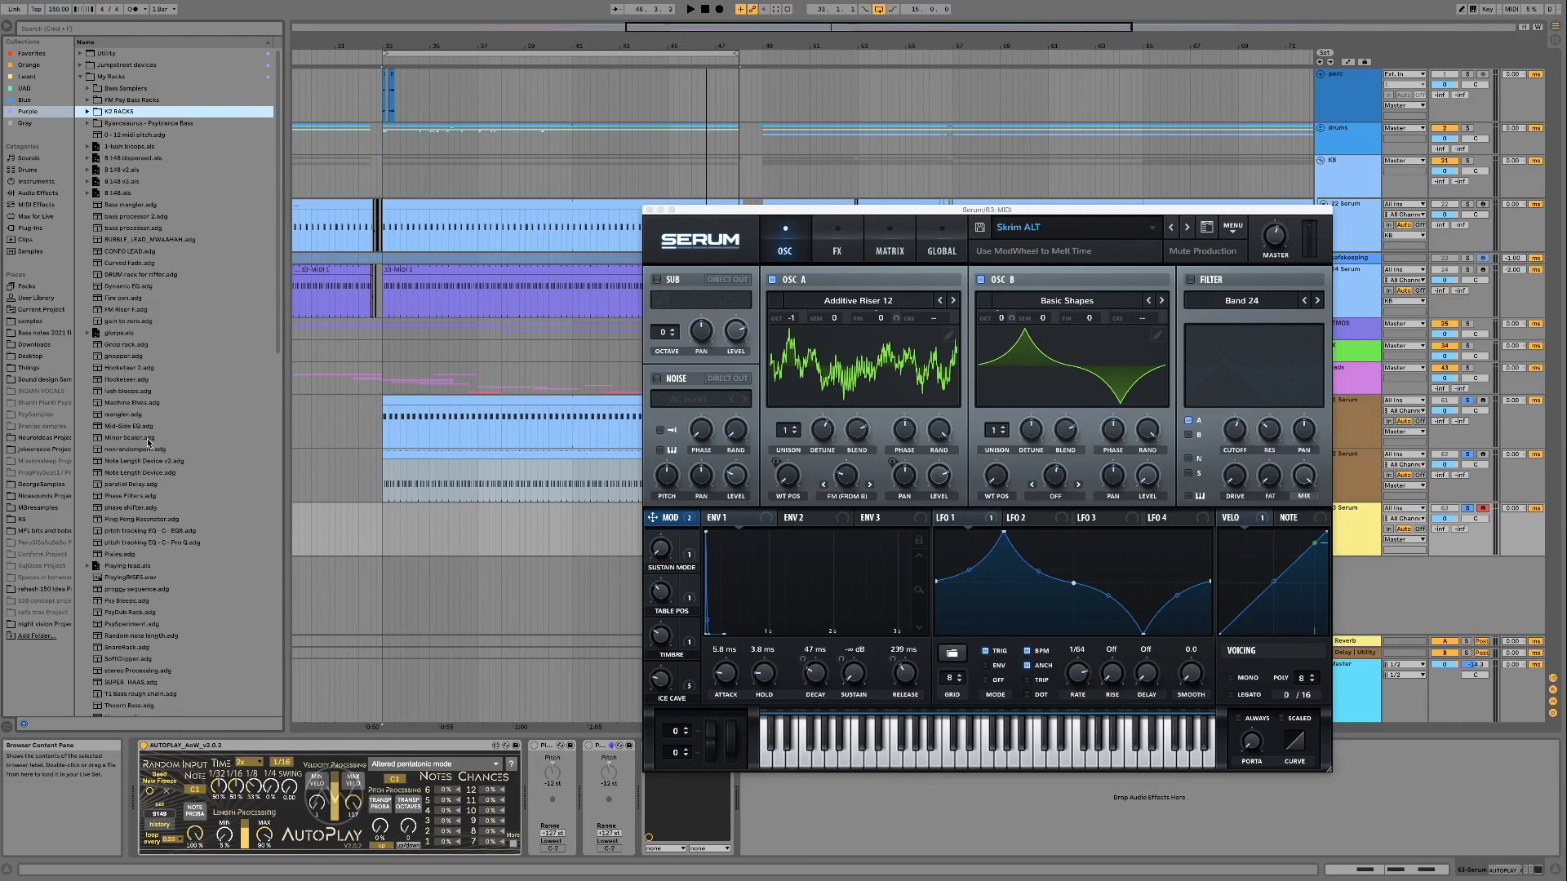
double_click(130, 484)
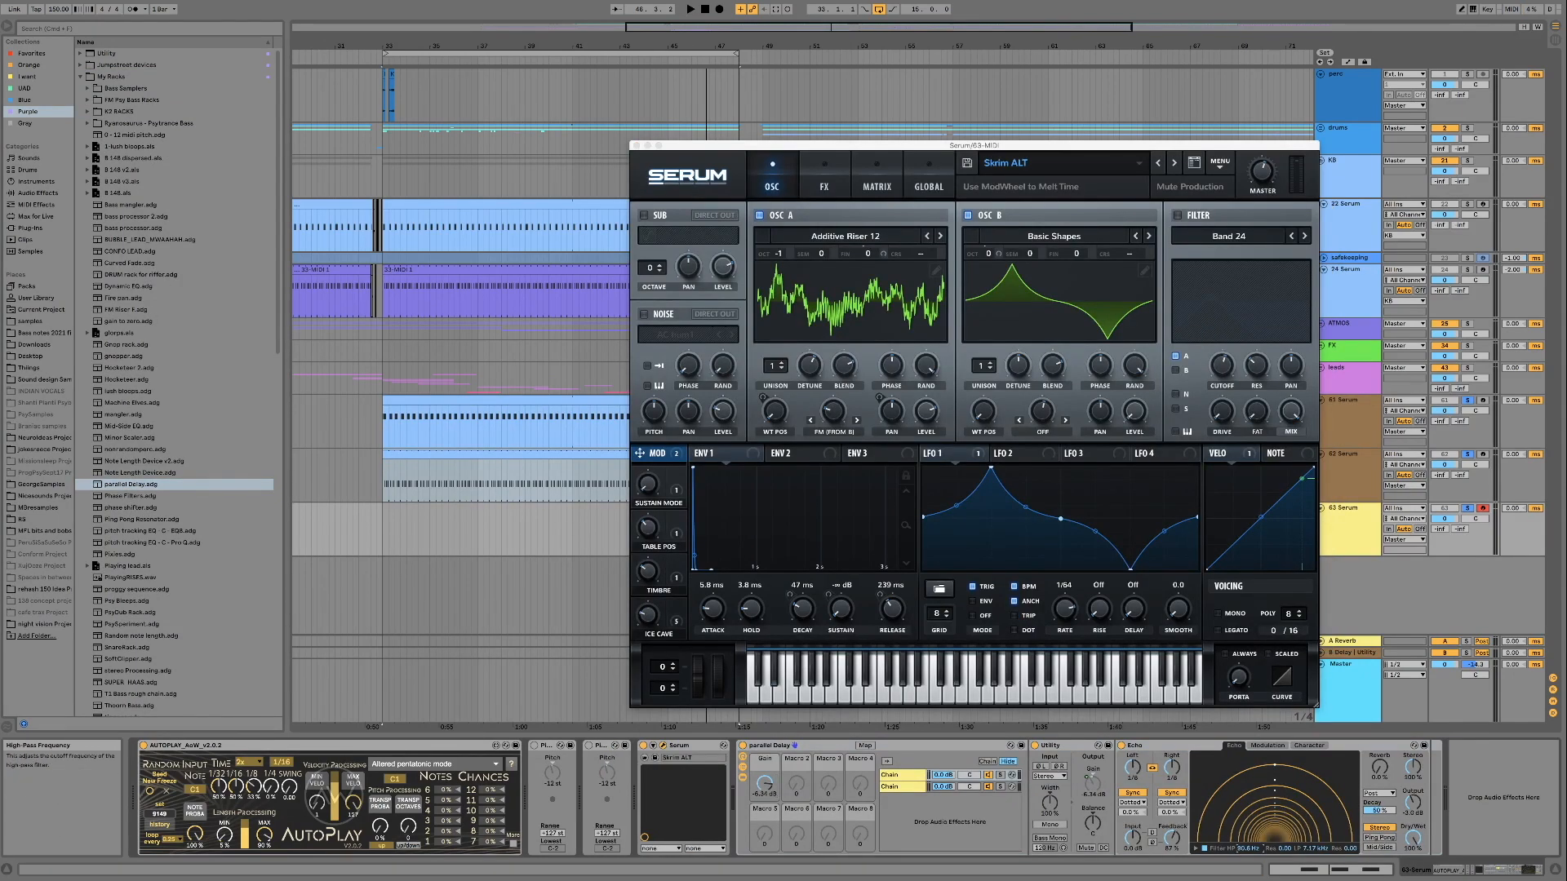
key(space)
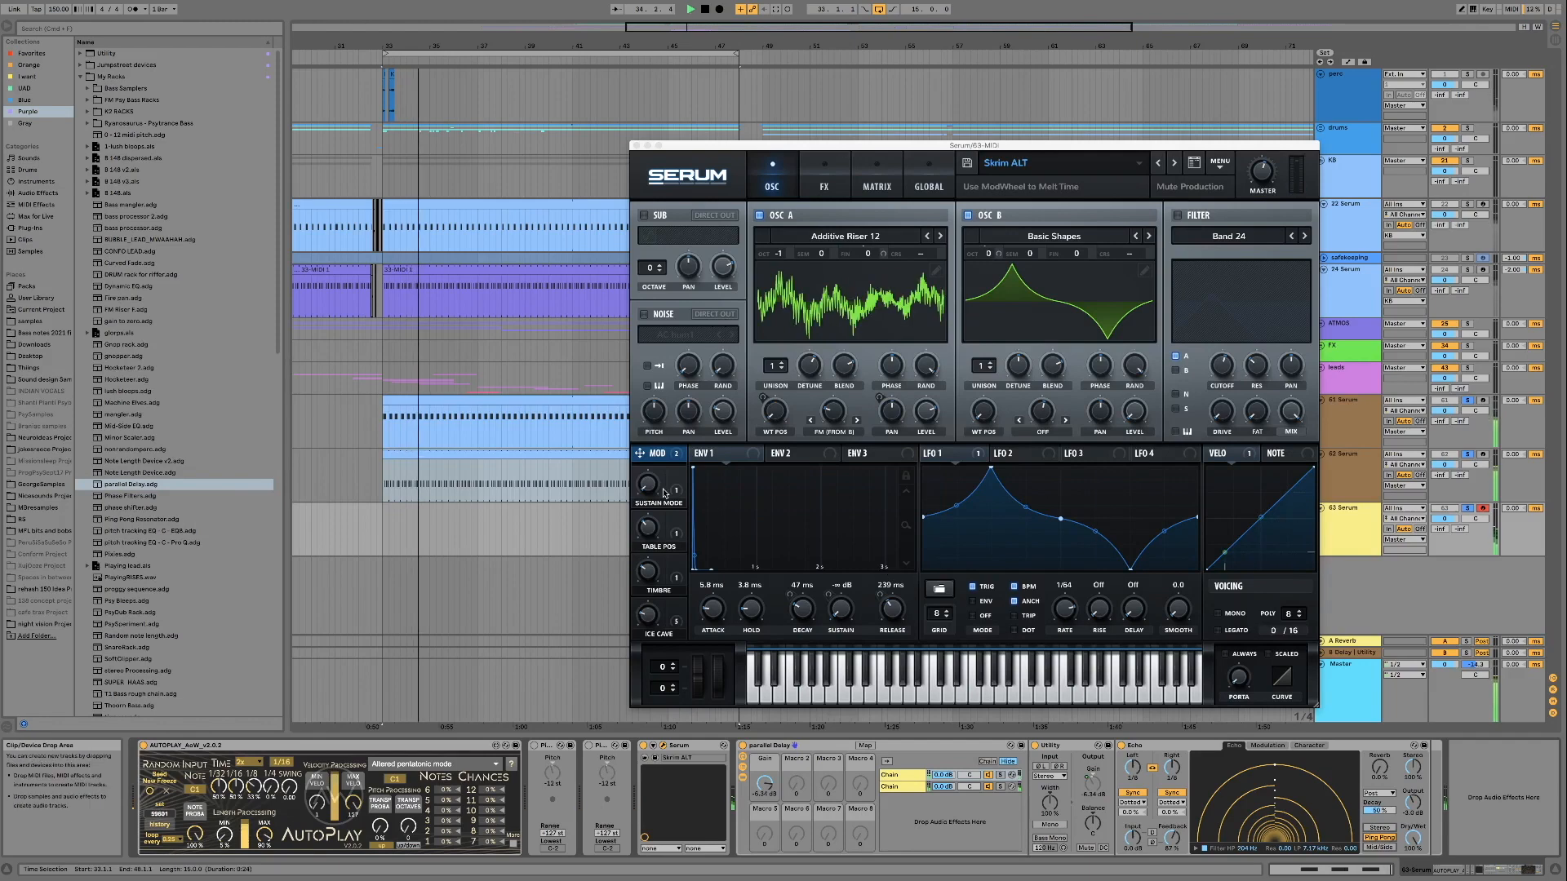
drag(650, 529, 652, 496)
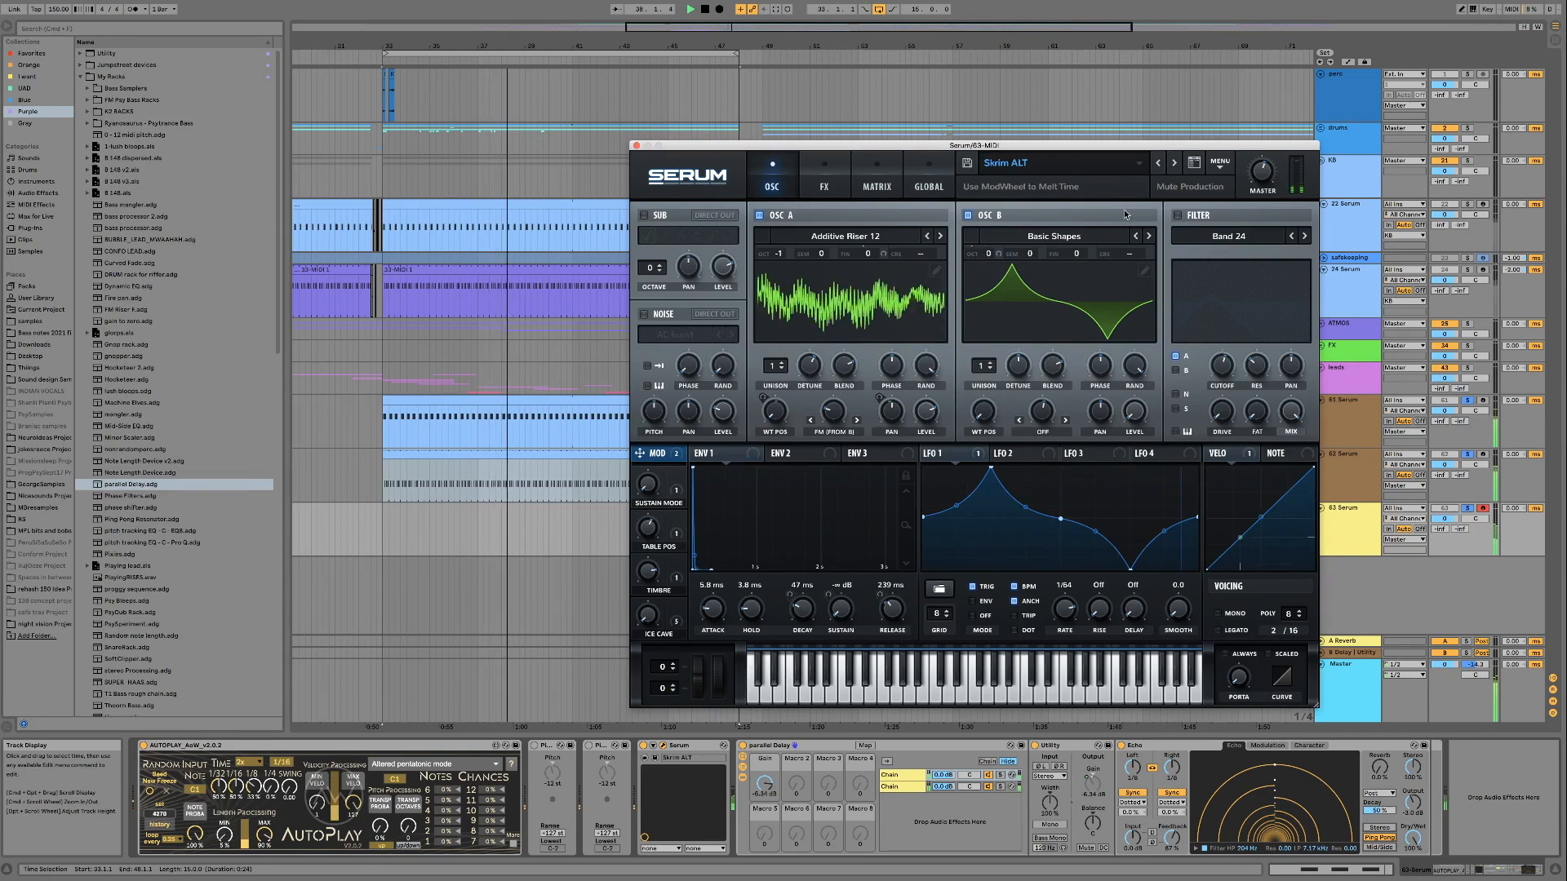
Audition the Skrill preset with its Timbre macro swept through 88%, and the Skoop preset with the mod wheel
click(1175, 163)
click(1183, 405)
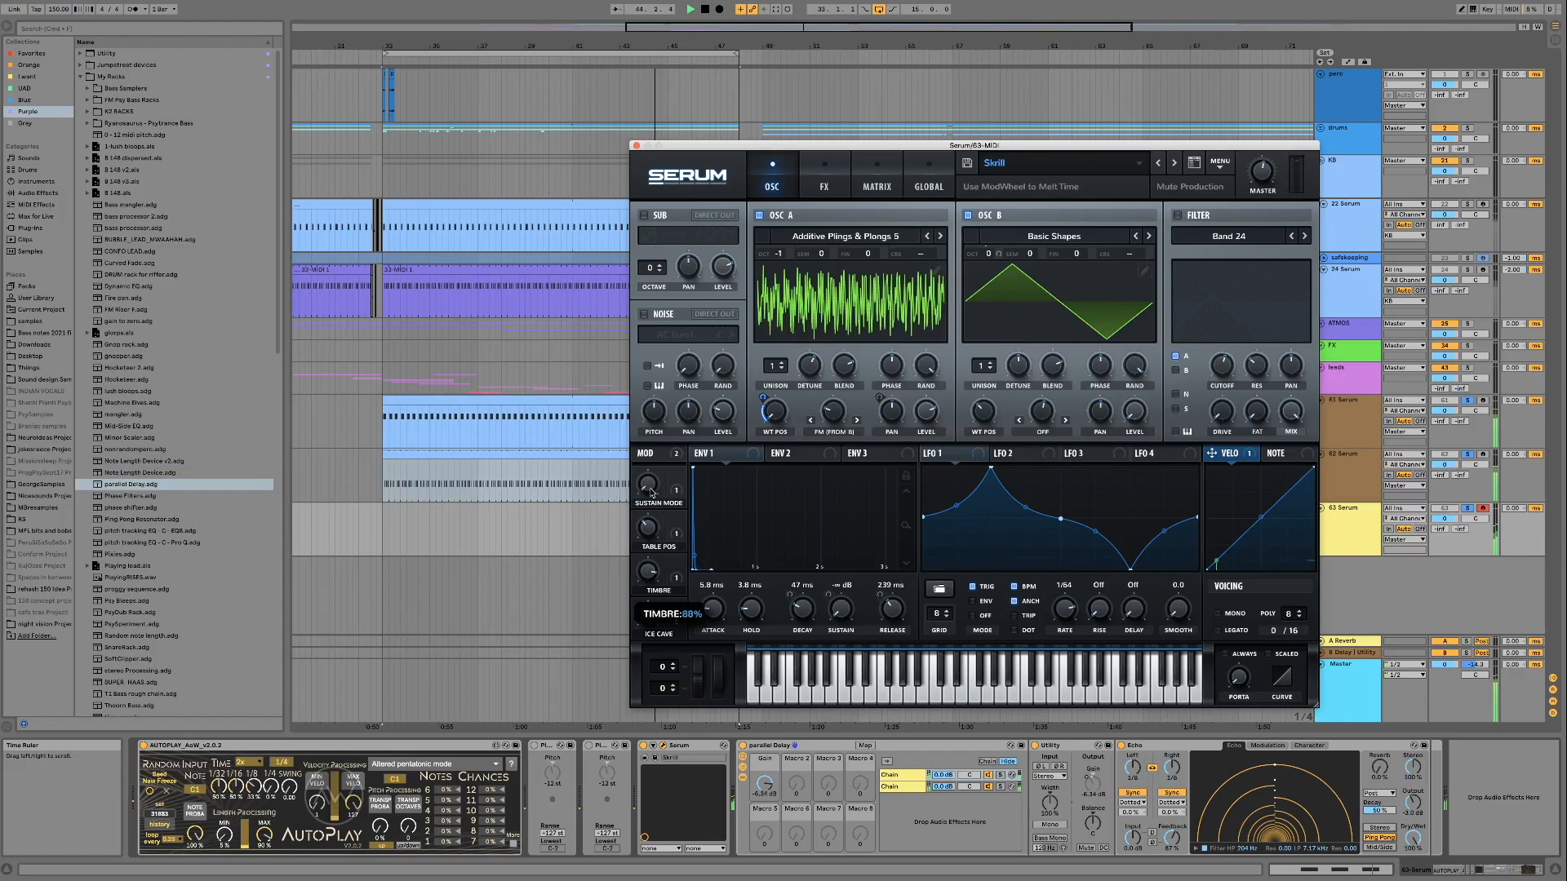
click(1155, 164)
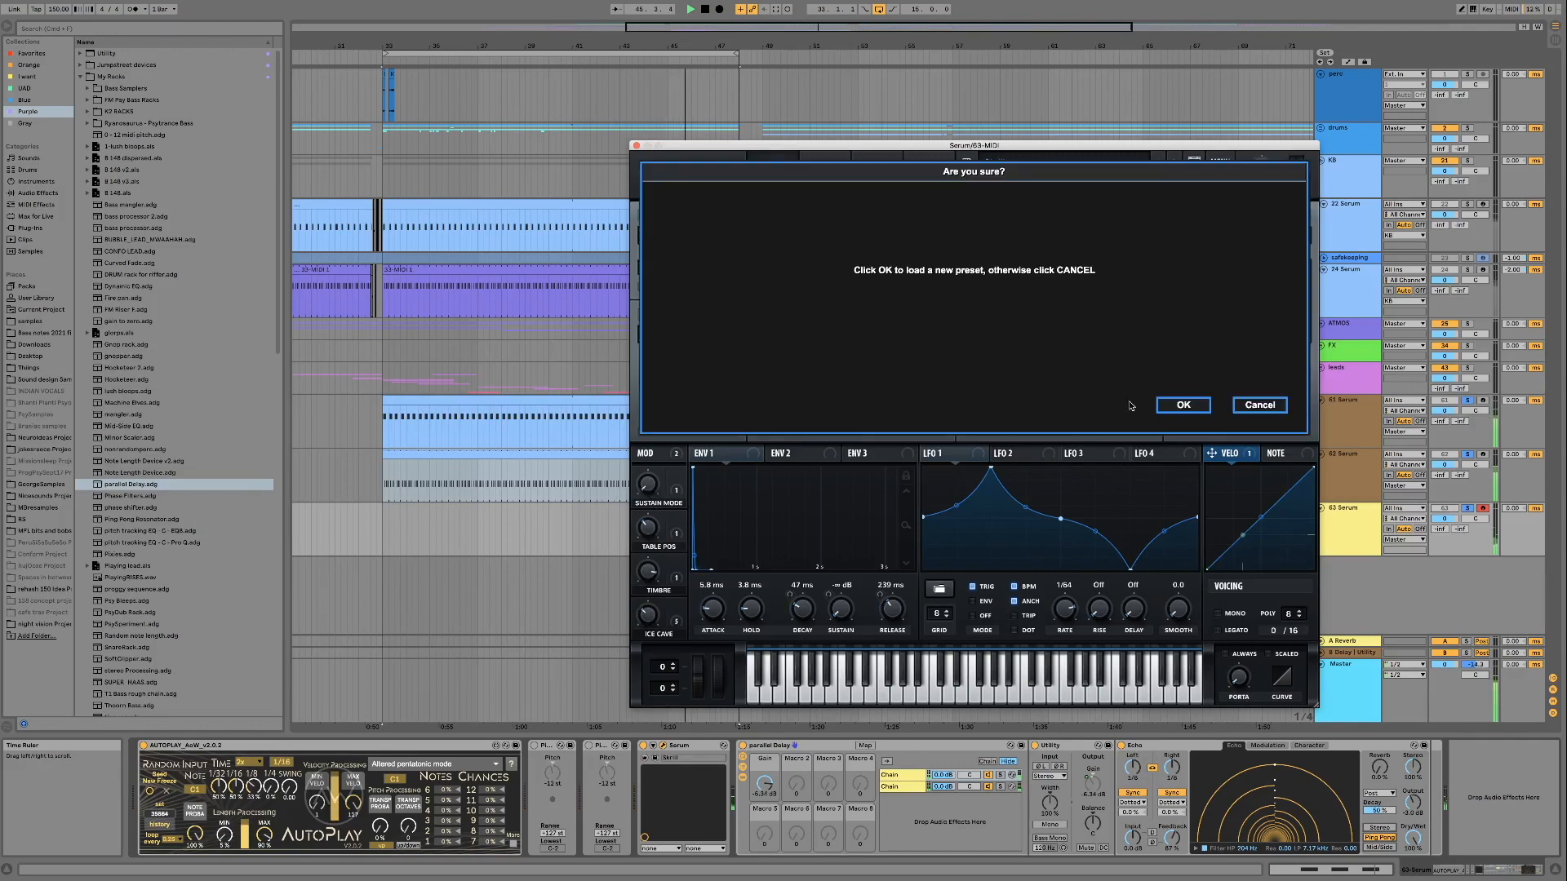
click(1190, 412)
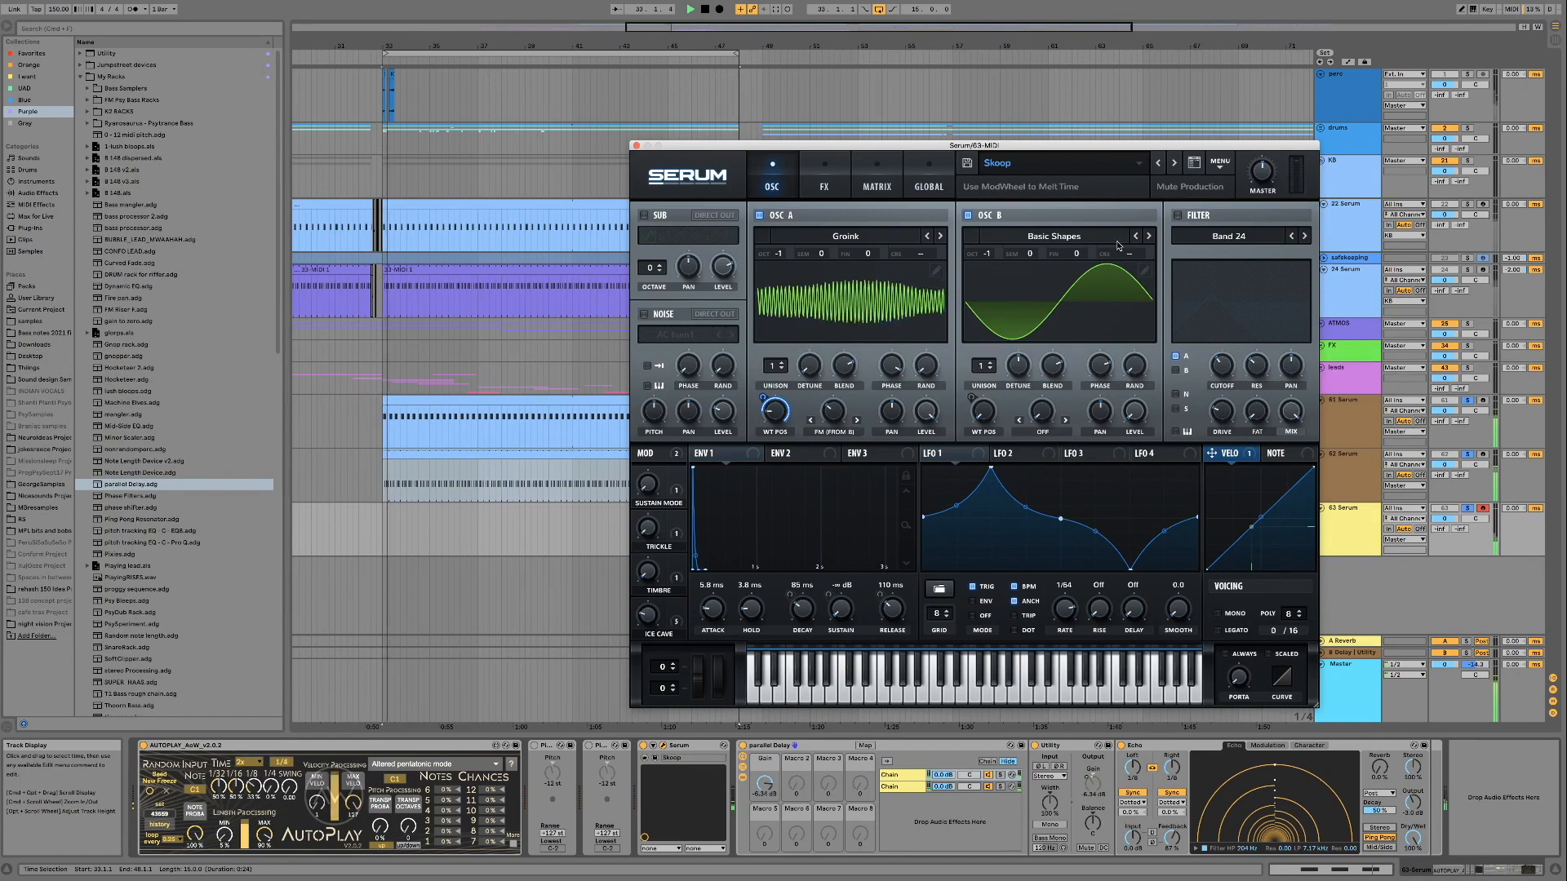
drag(718, 681, 718, 586)
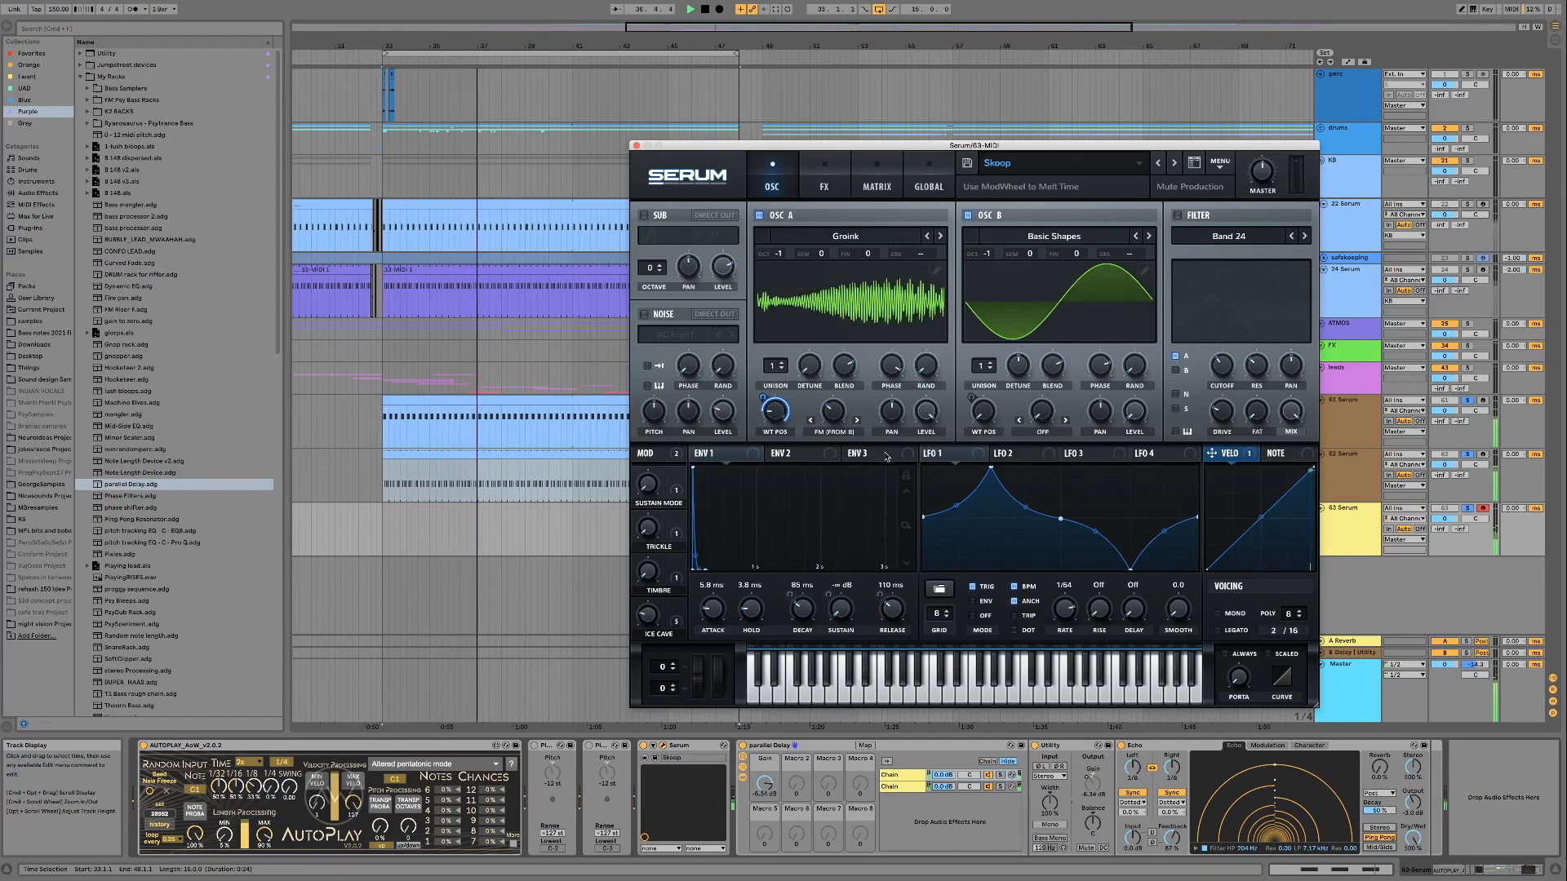
Step through the Skog preset to Skog Fog and audition Skog Fog with the mod wheel, sweeping it through 53%
click(1172, 163)
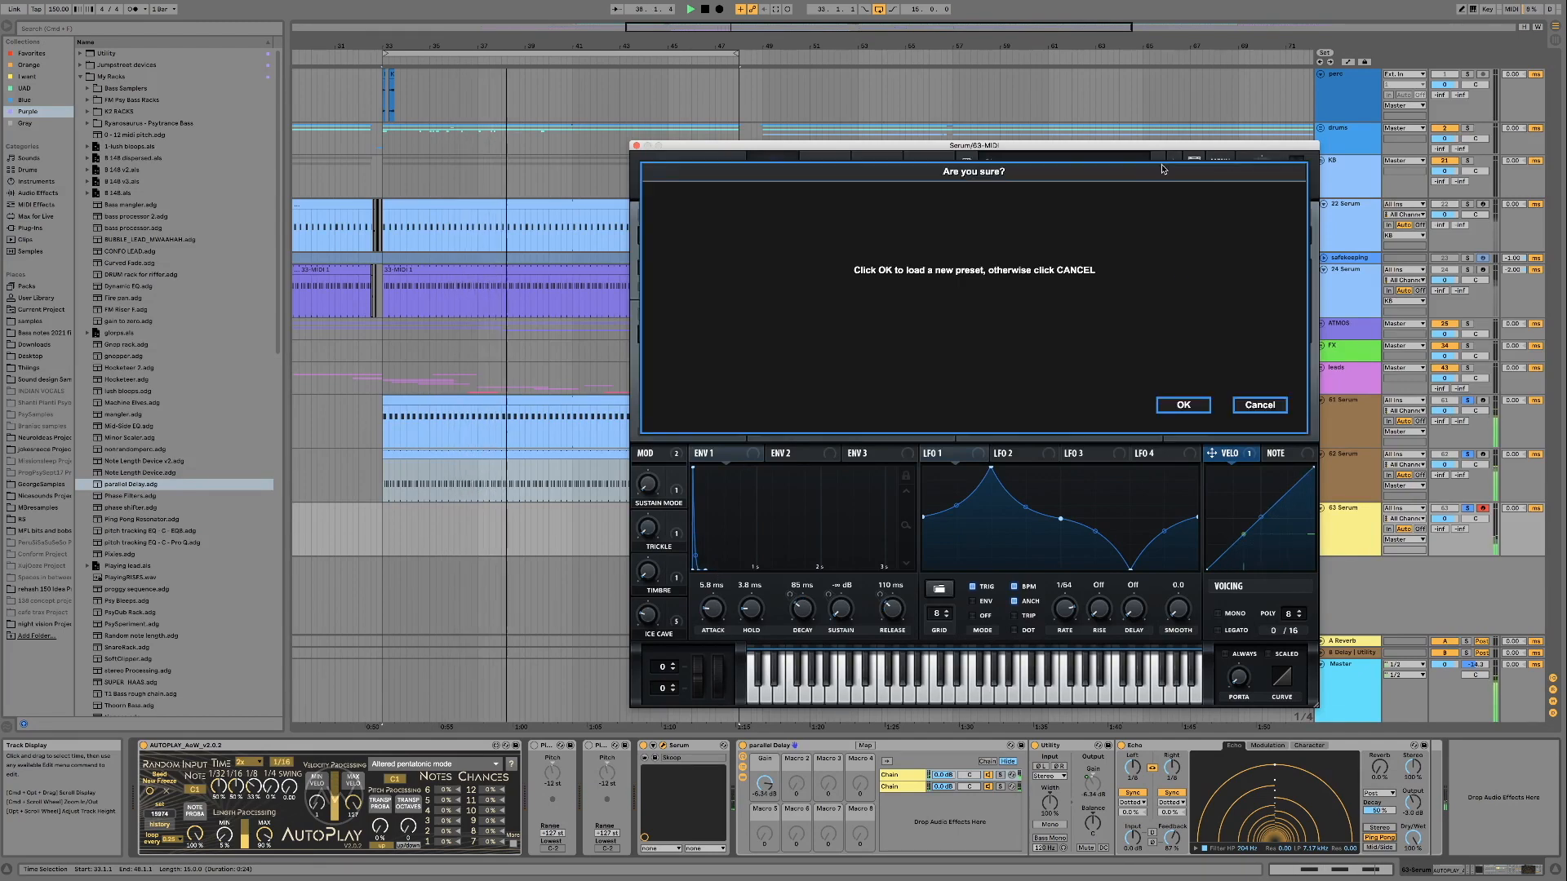
click(1198, 409)
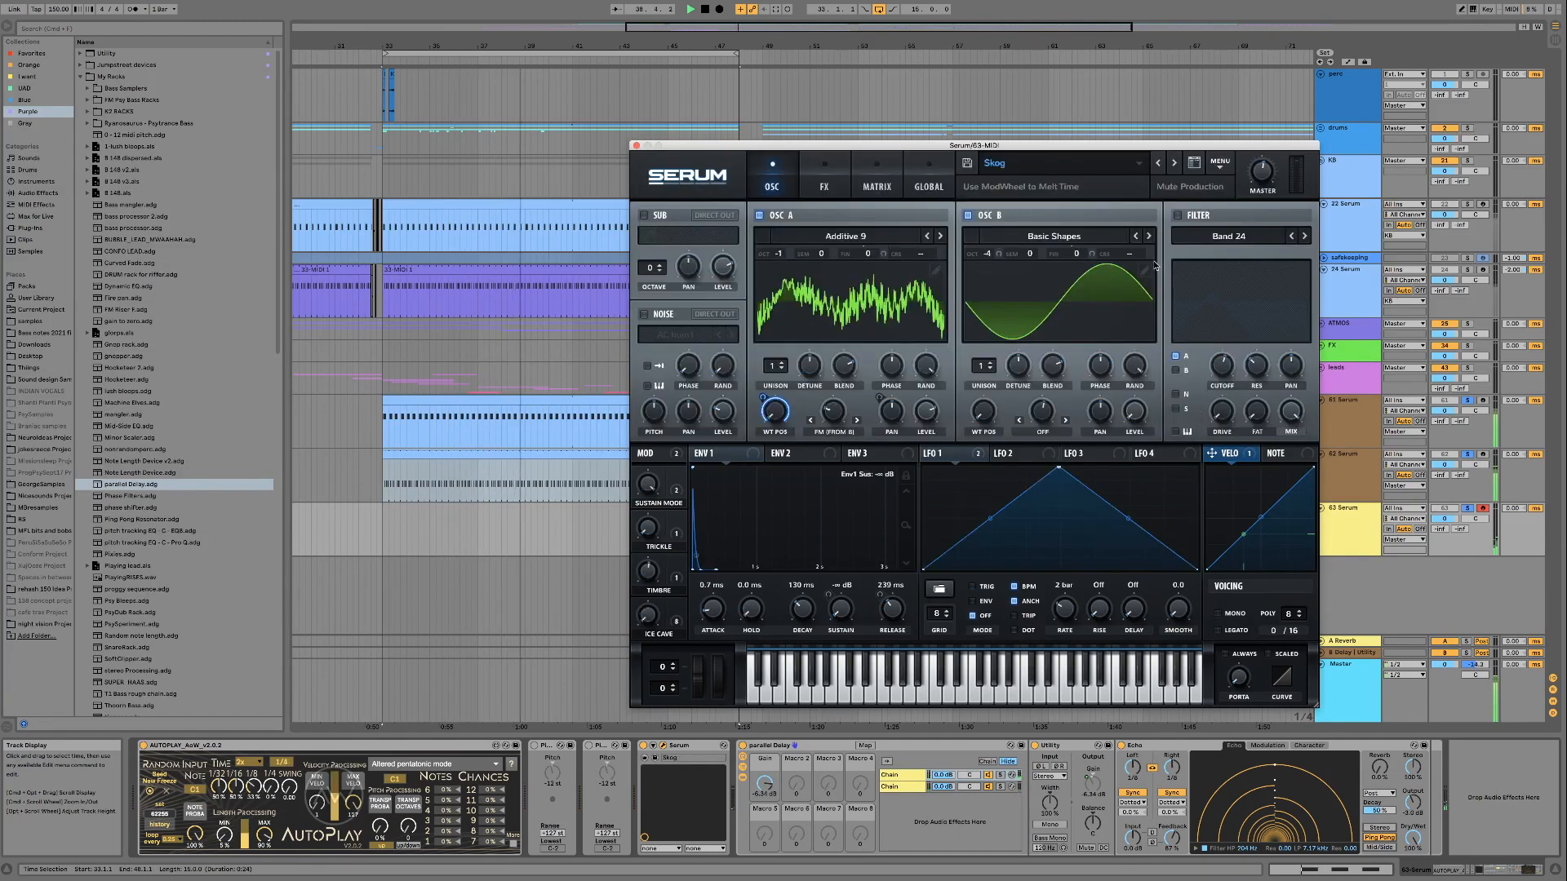
click(1158, 163)
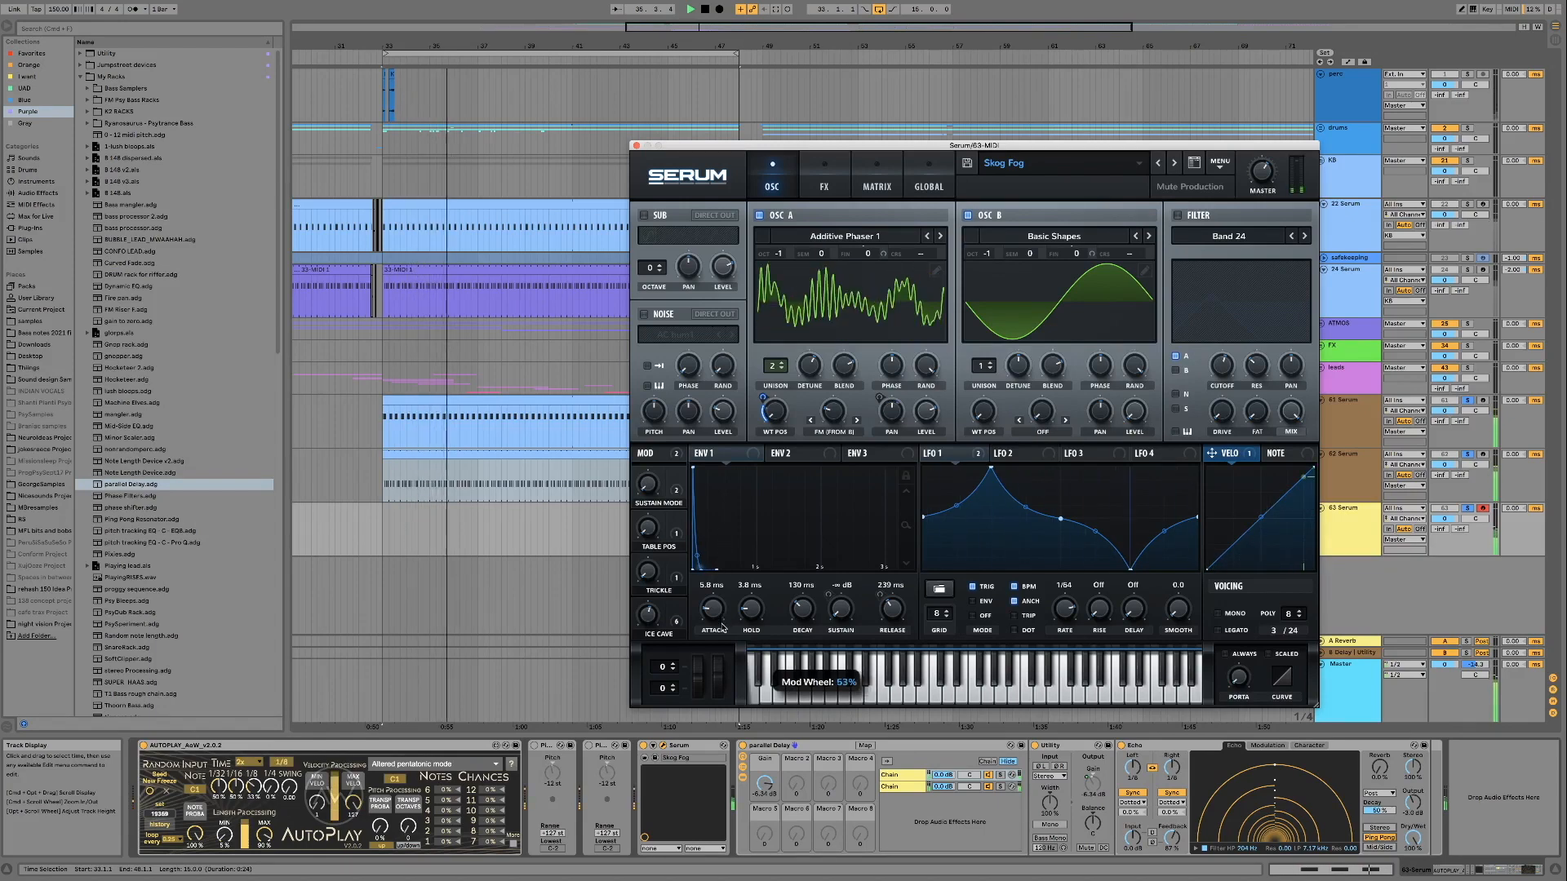
Audition the Skizmoid preset, and load Skizmarghhhhh to try its Table Pos macro
click(1173, 164)
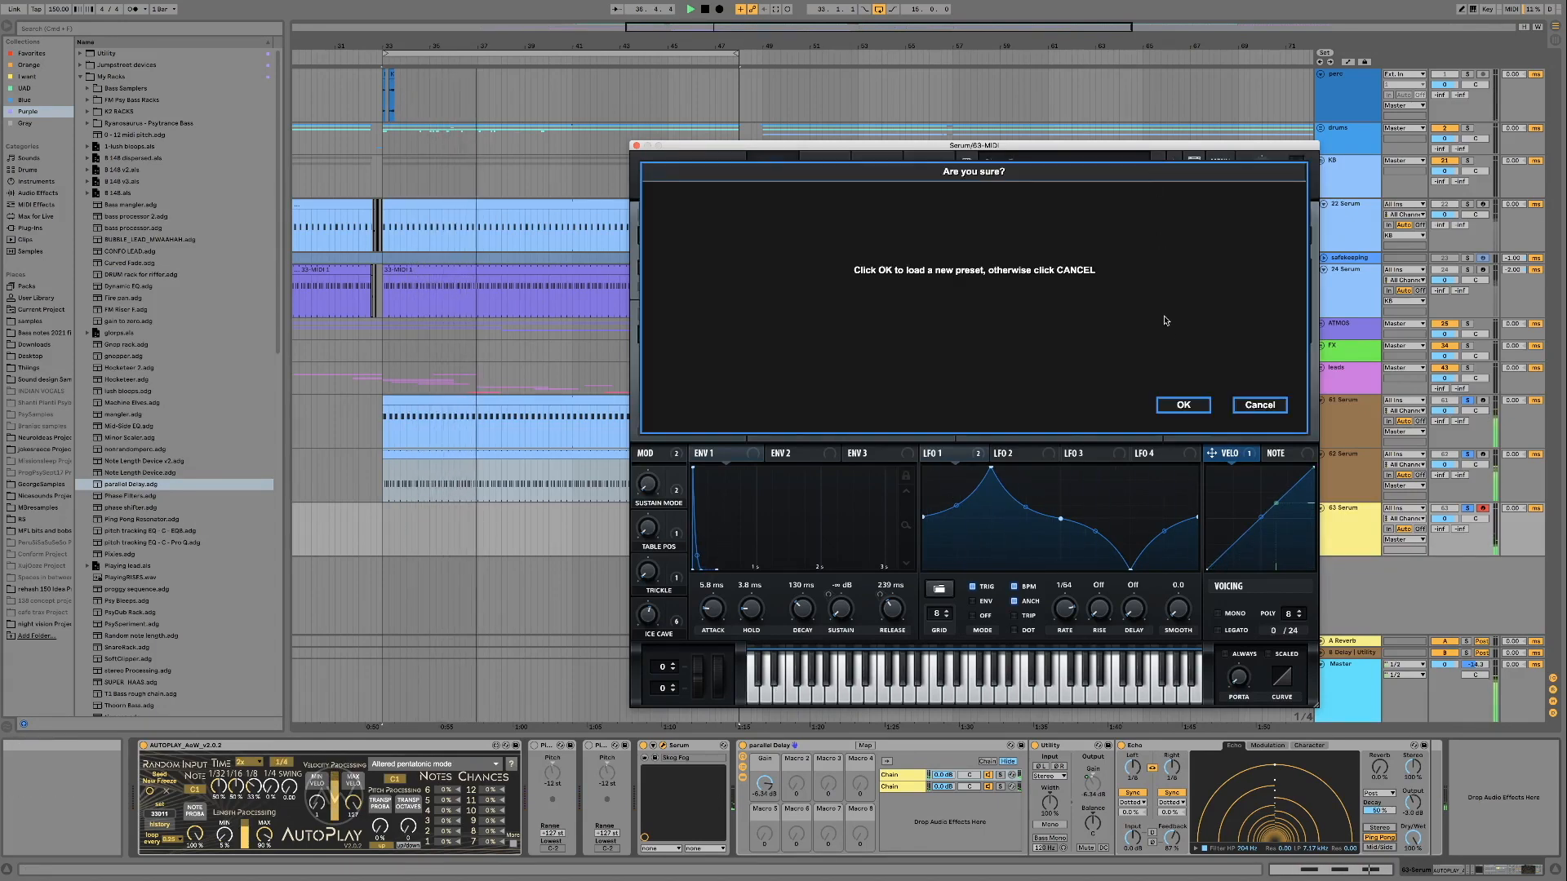
click(1182, 402)
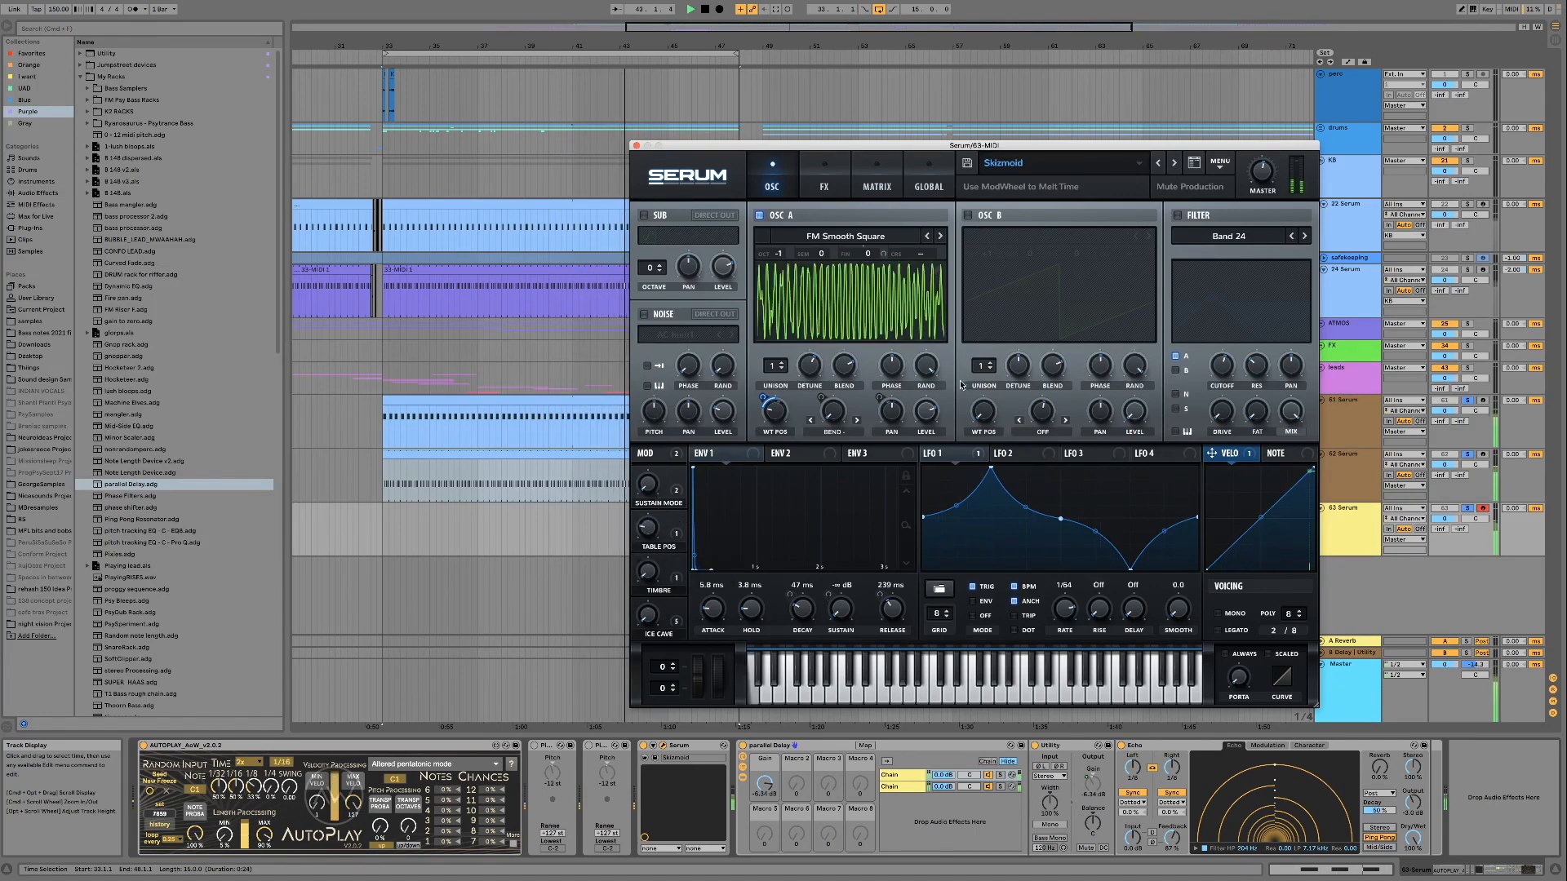
click(1155, 165)
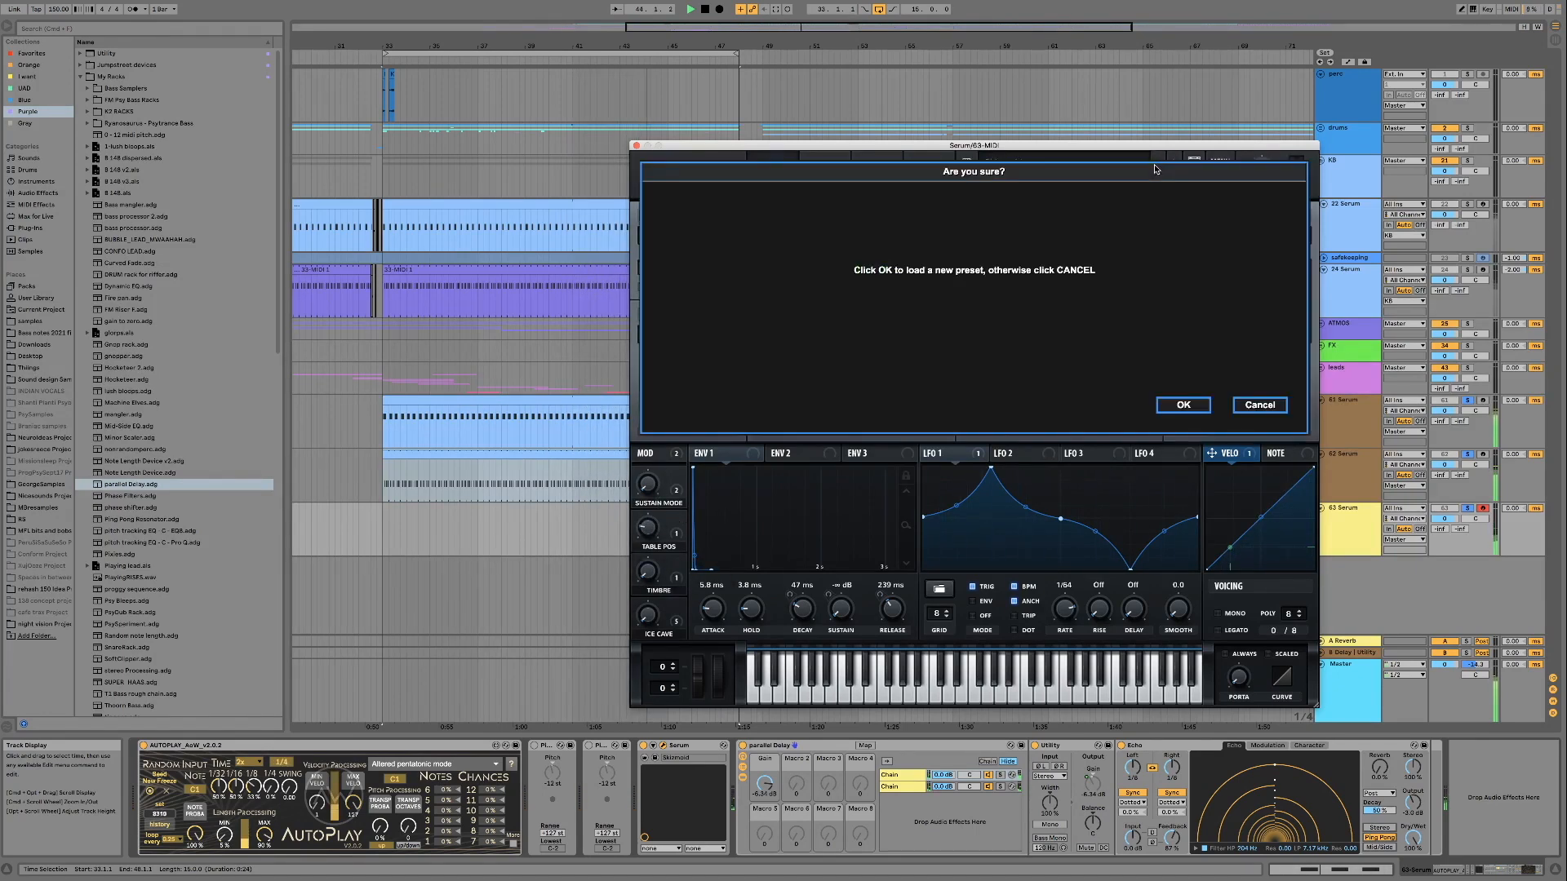
click(1183, 405)
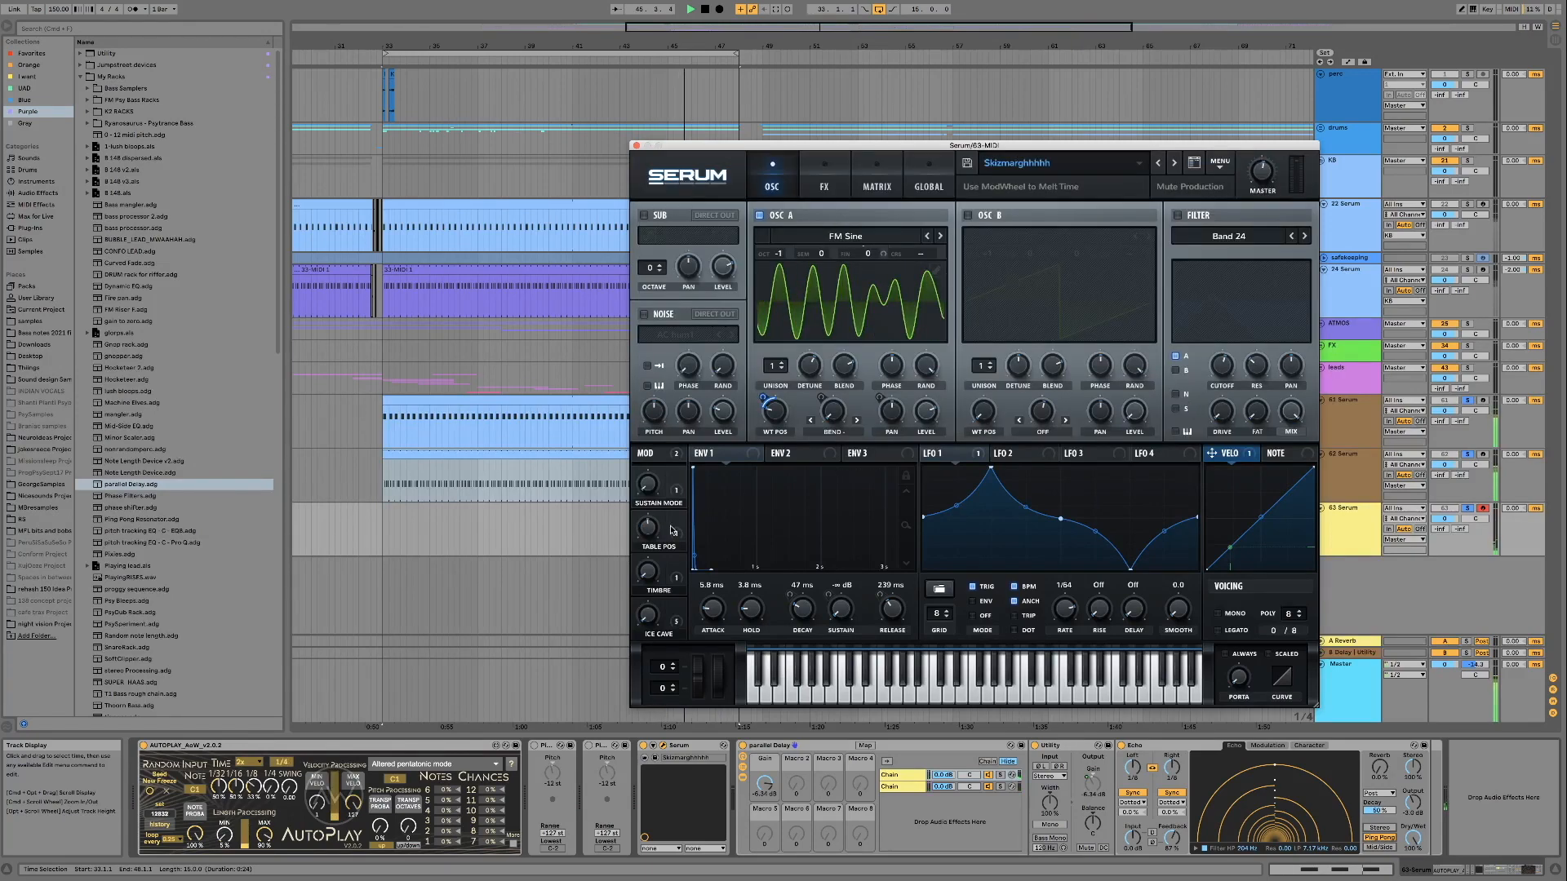
drag(651, 531, 647, 563)
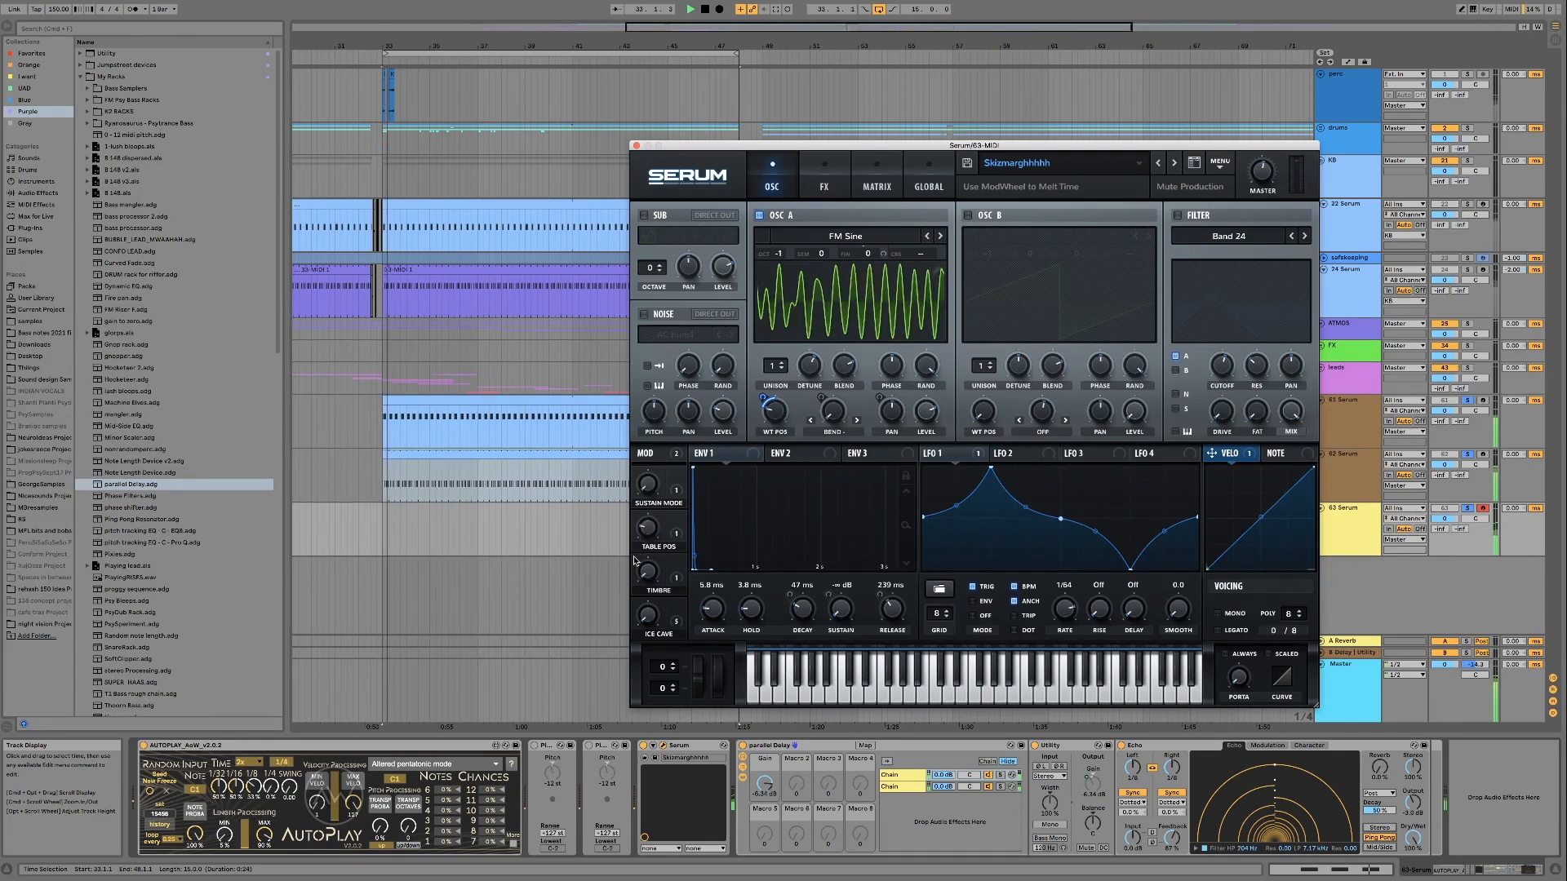
Load the Skizm preset and audition its Table Pos macro, sweeping it through 25%
click(1158, 165)
click(1184, 407)
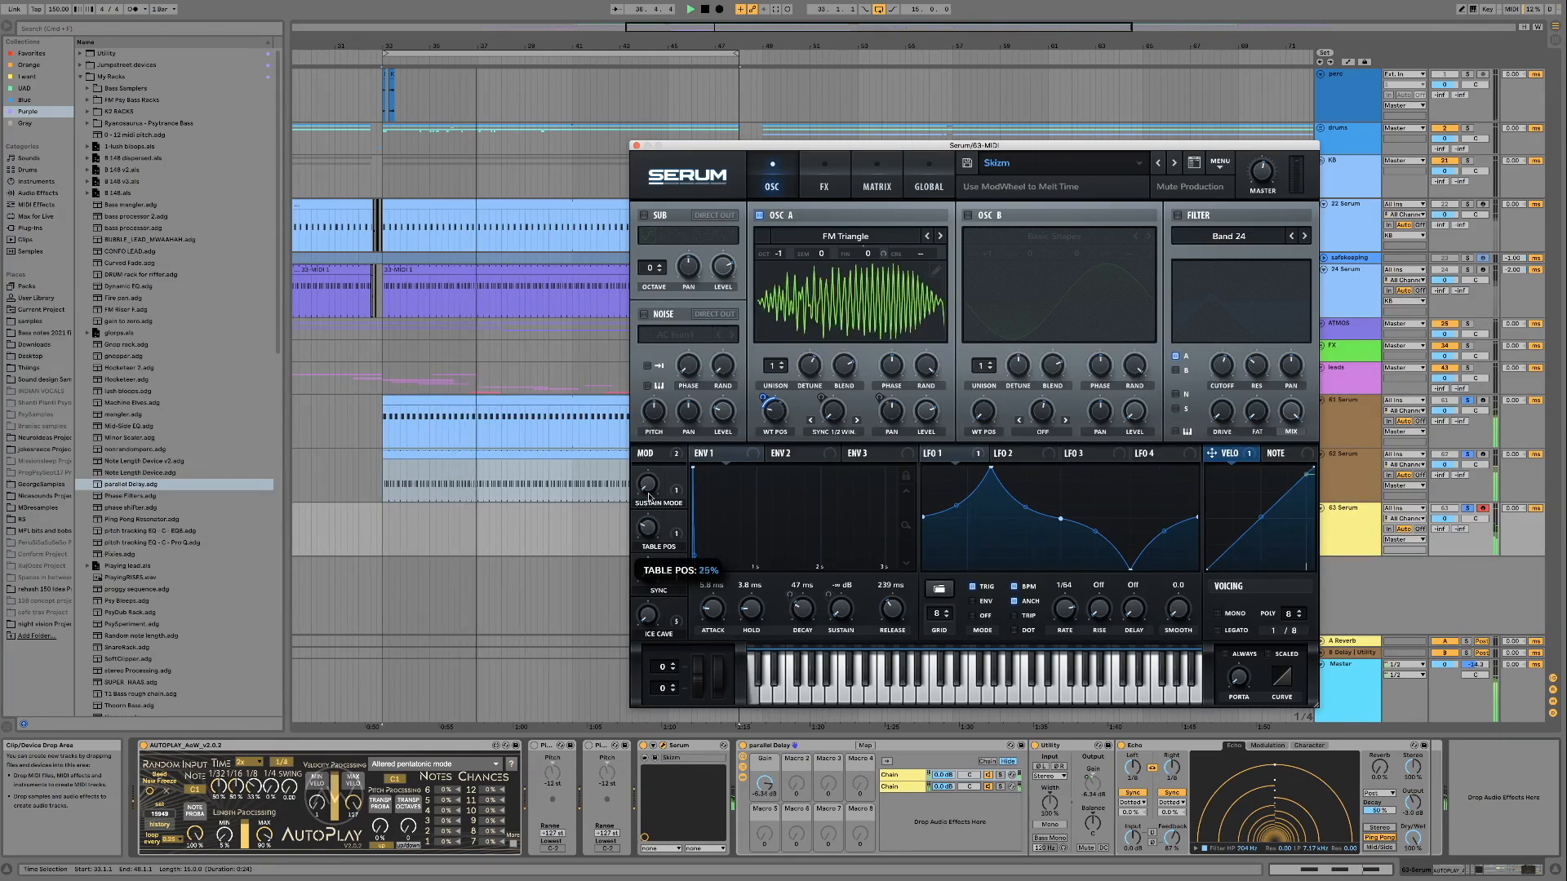
Audition the Skizaw preset with its Table Pos macro, and load the Skivit preset to hear it
click(1157, 162)
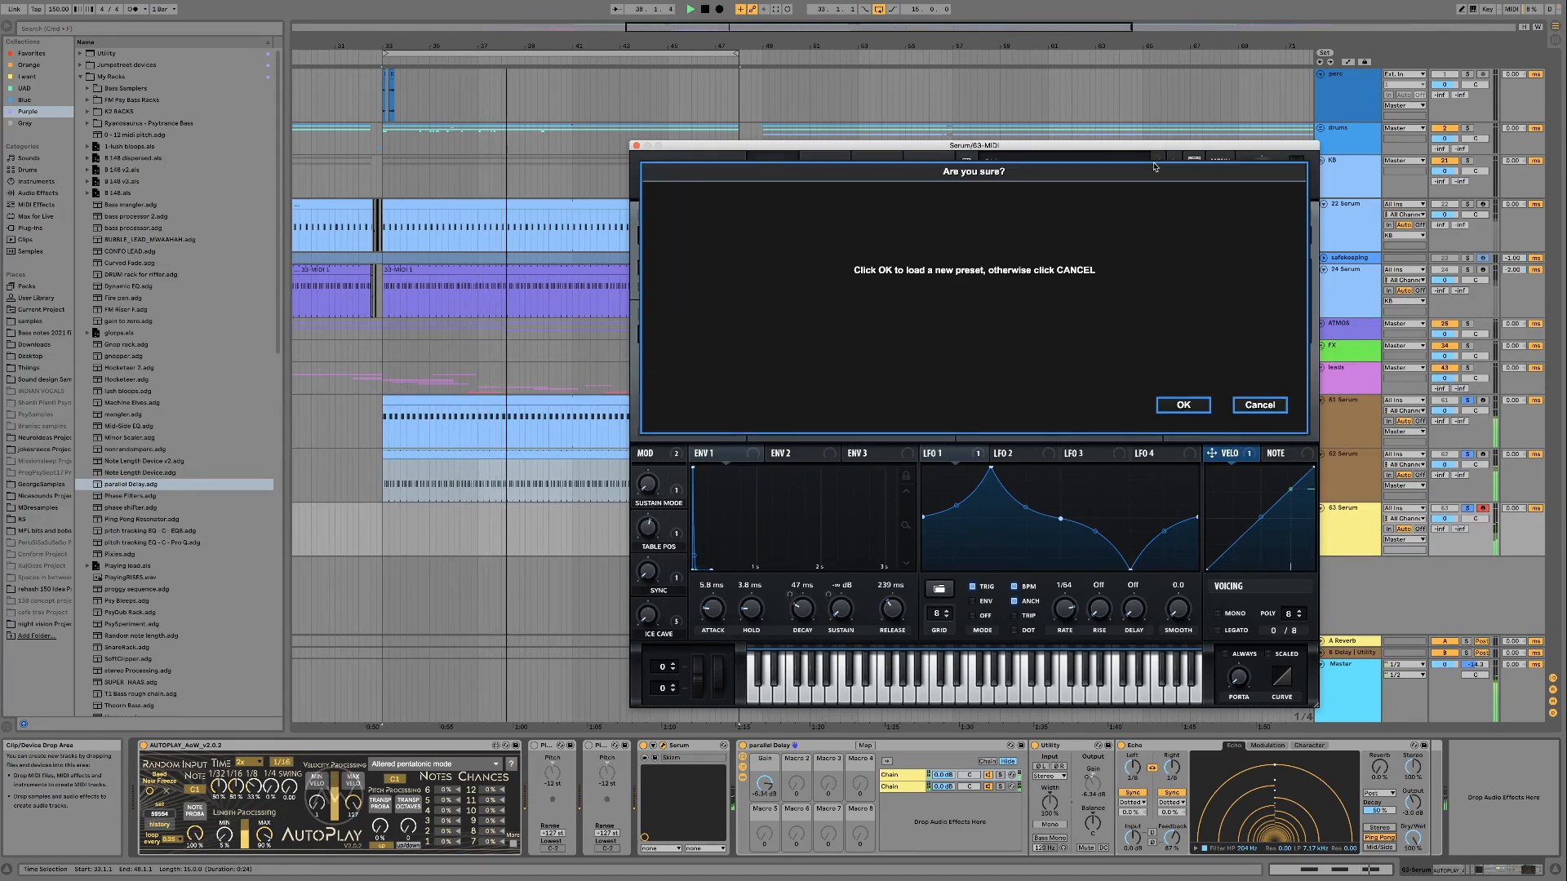
click(1188, 411)
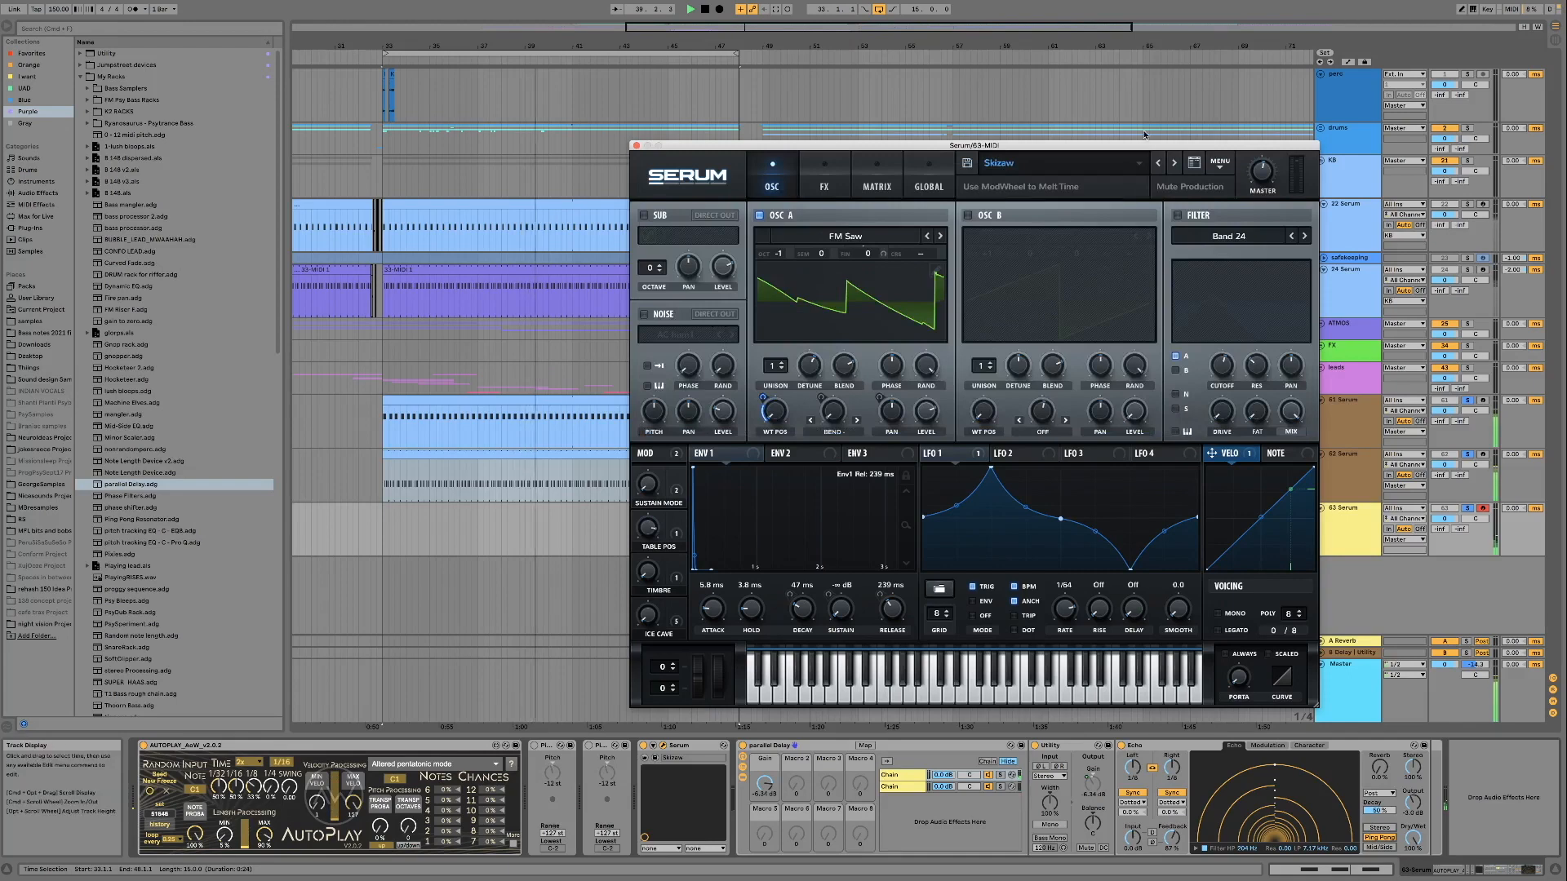
drag(645, 528, 641, 577)
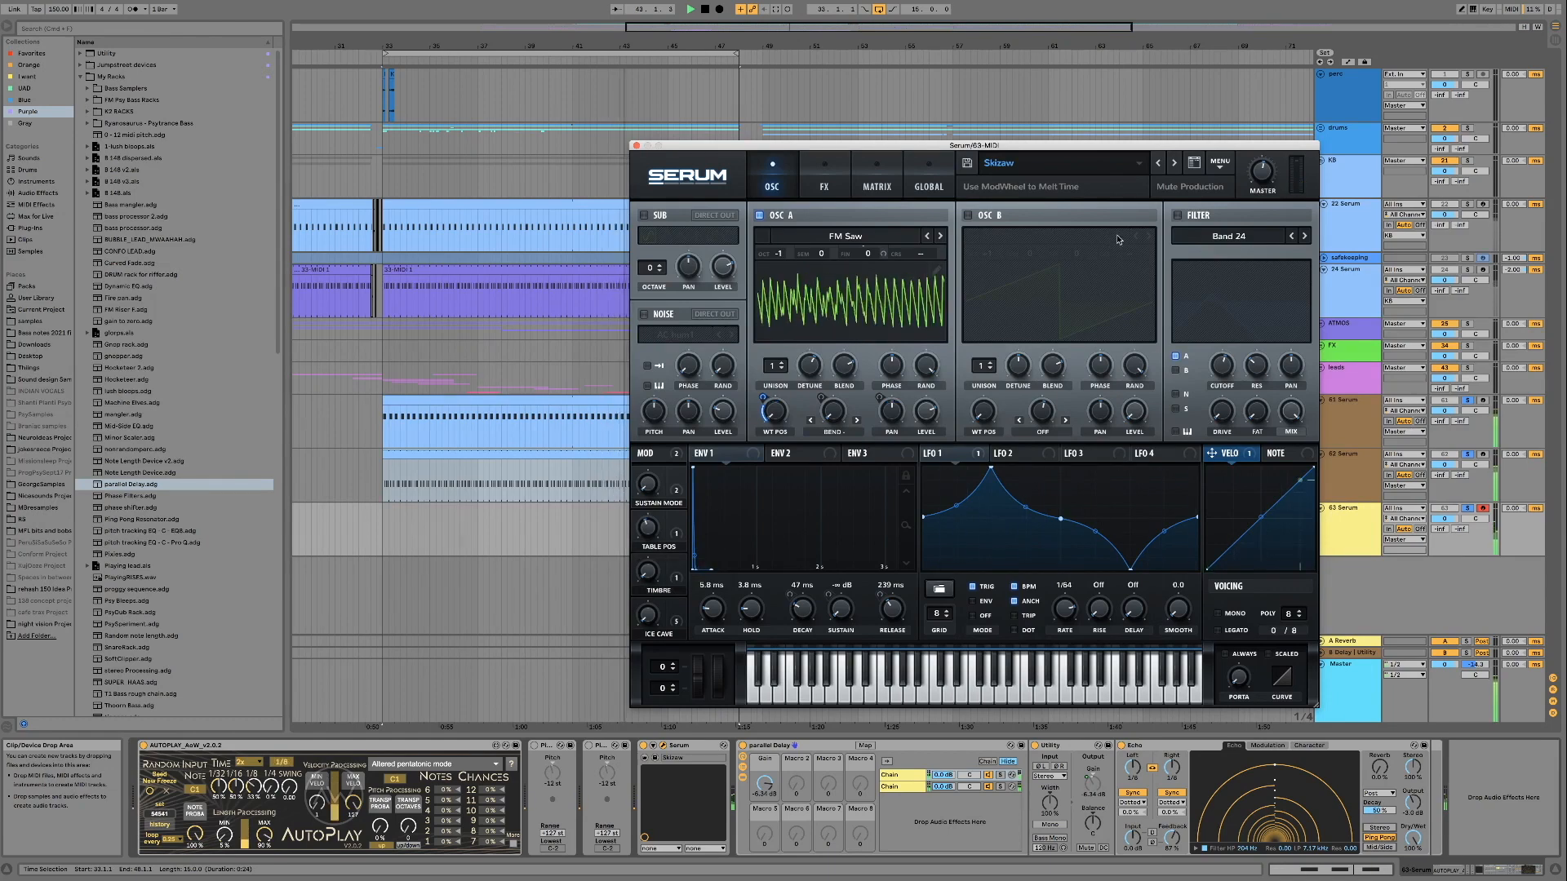
click(1162, 164)
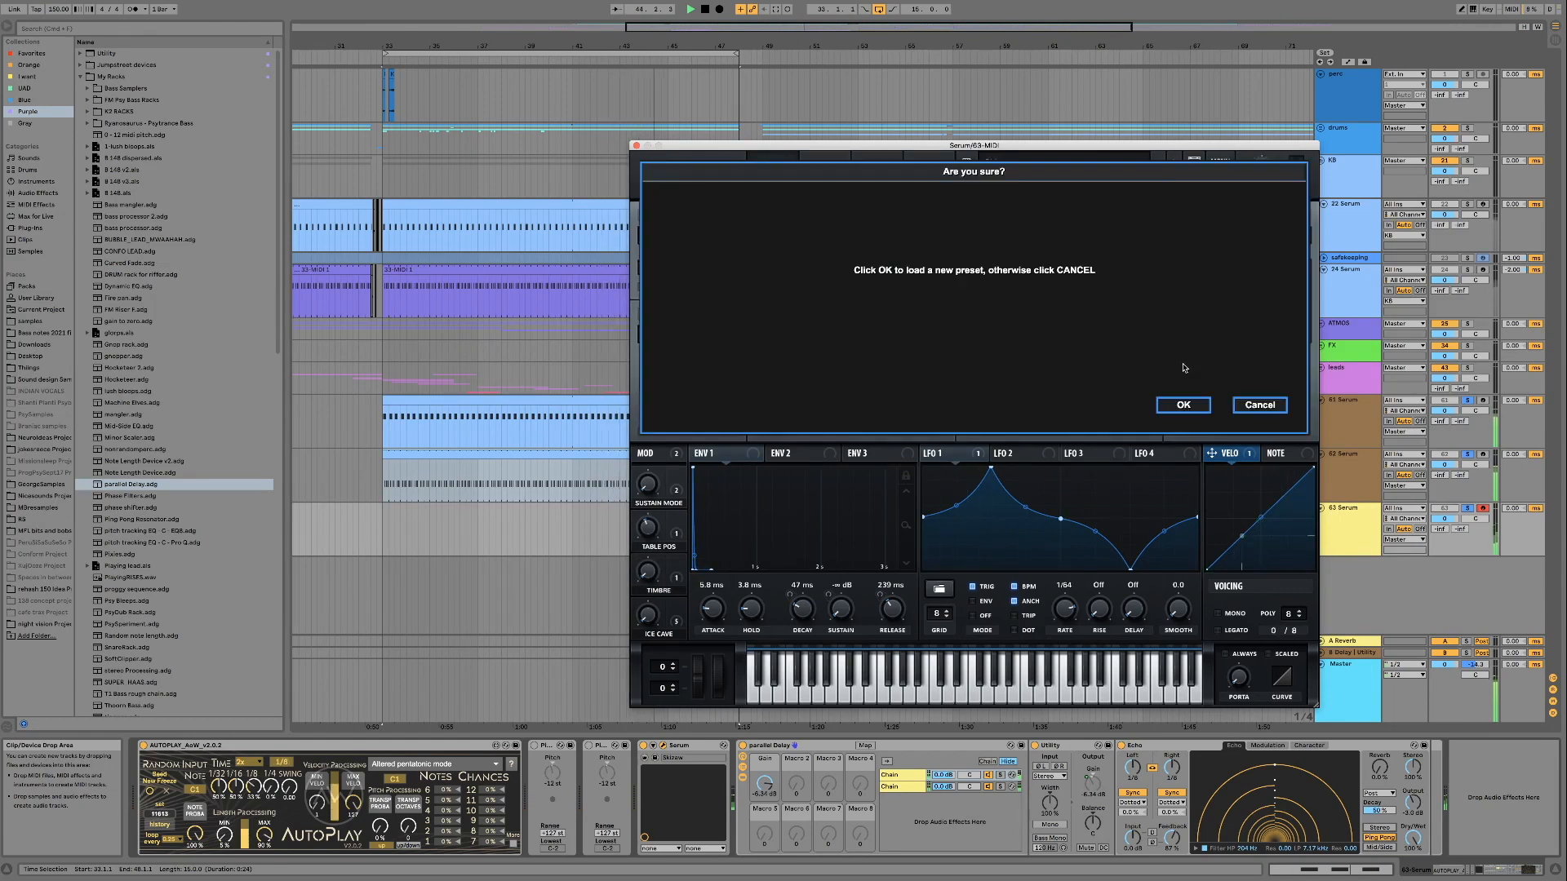
click(1184, 405)
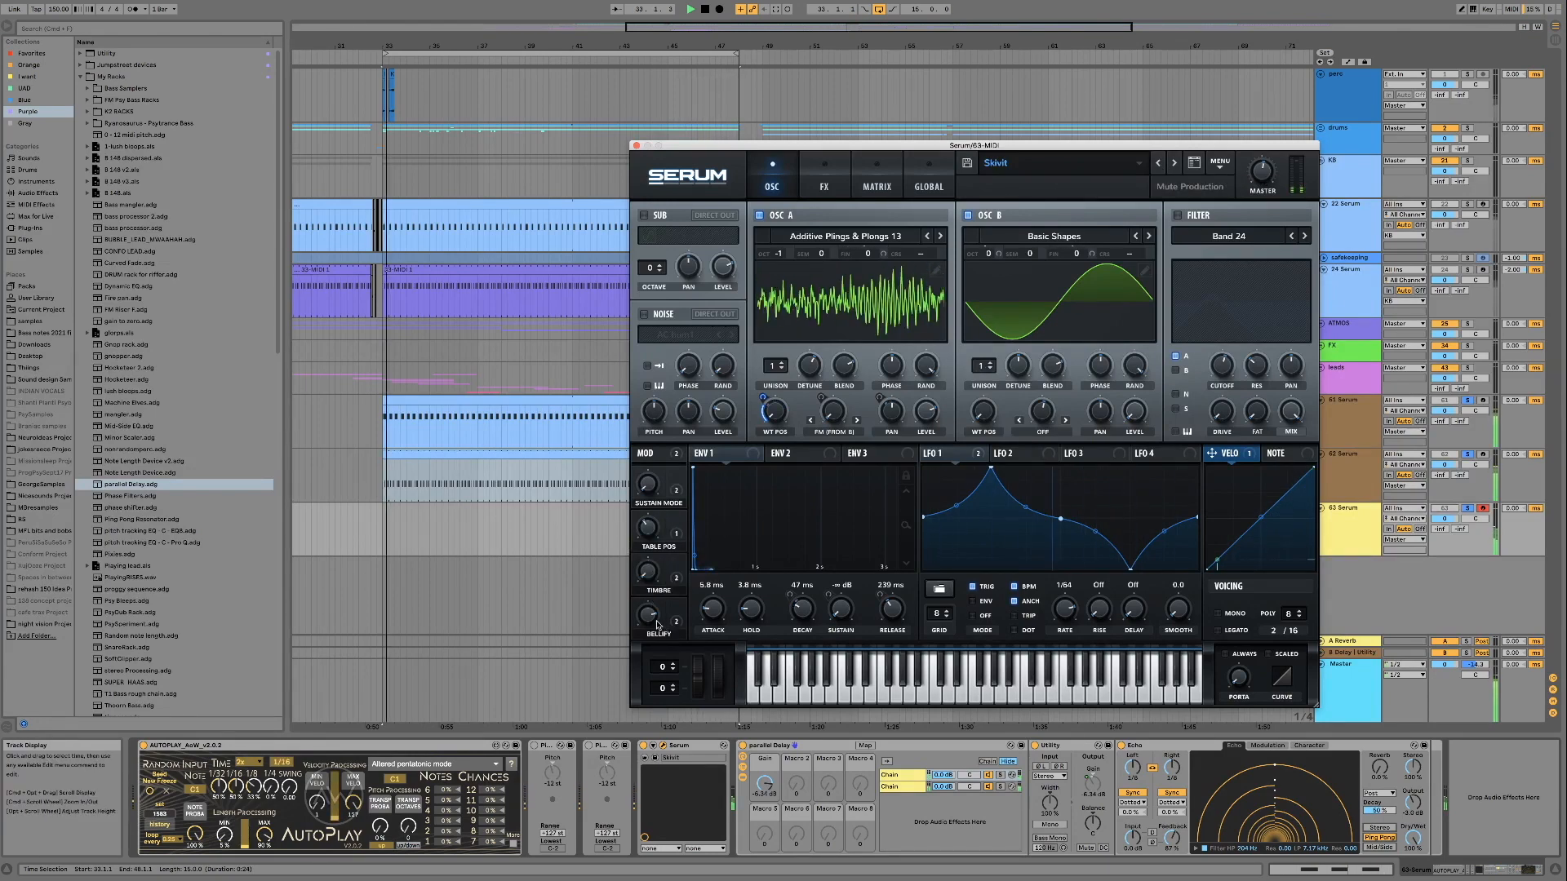
Load the Skittle preset and audition it with its Ping macro and the mod wheel
click(1175, 163)
click(1203, 413)
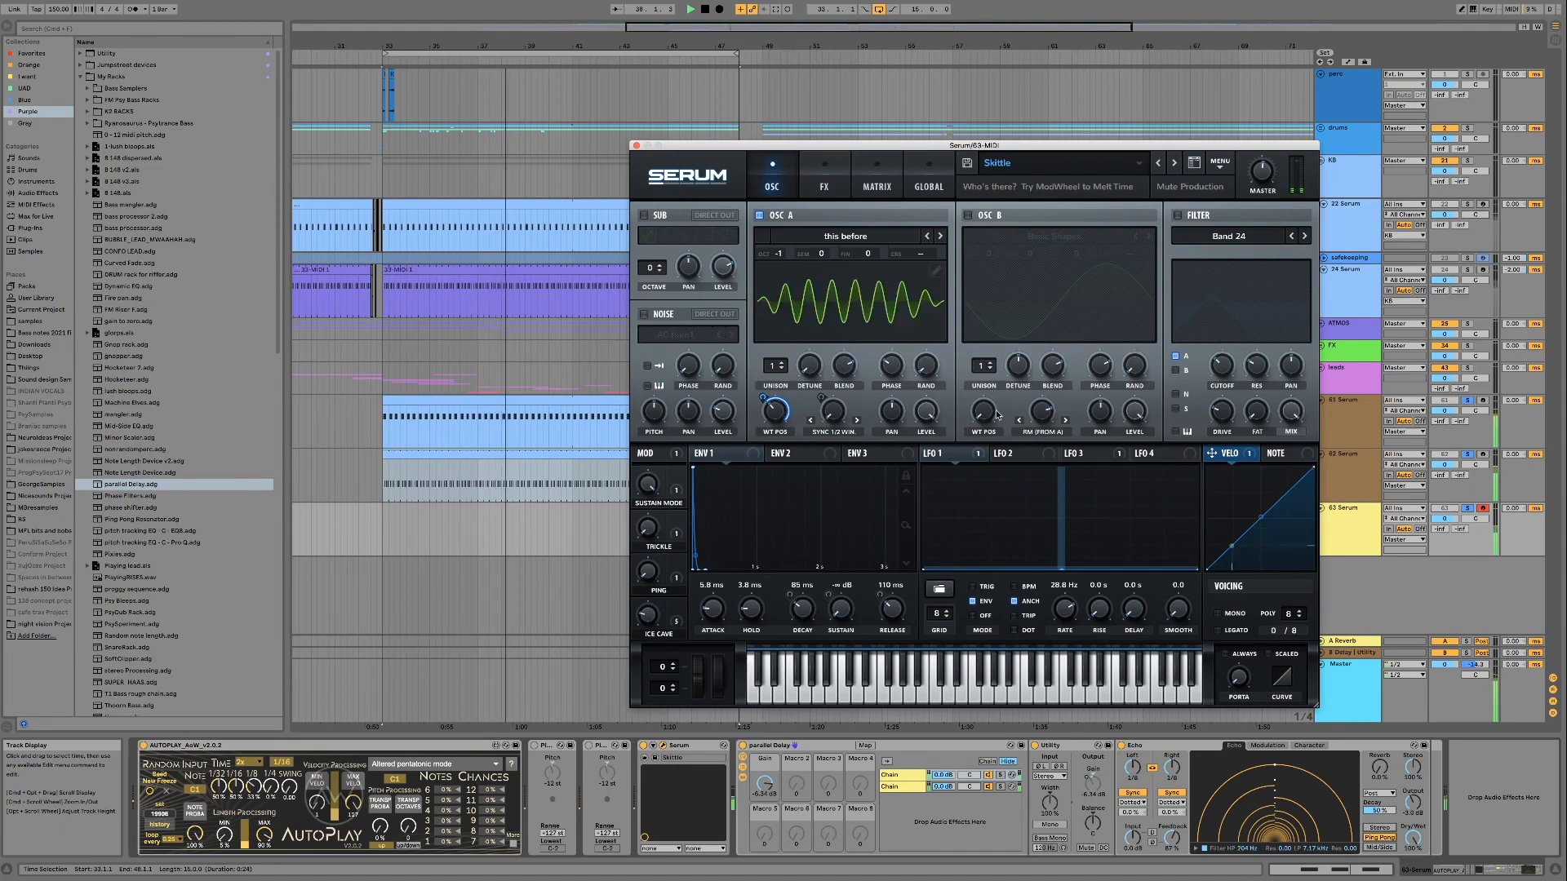
mouse_move(650, 572)
mouse_move(651, 571)
mouse_down()
mouse_move(652, 515)
mouse_move(653, 587)
mouse_move(652, 552)
mouse_move(652, 568)
mouse_up()
drag(717, 684, 713, 562)
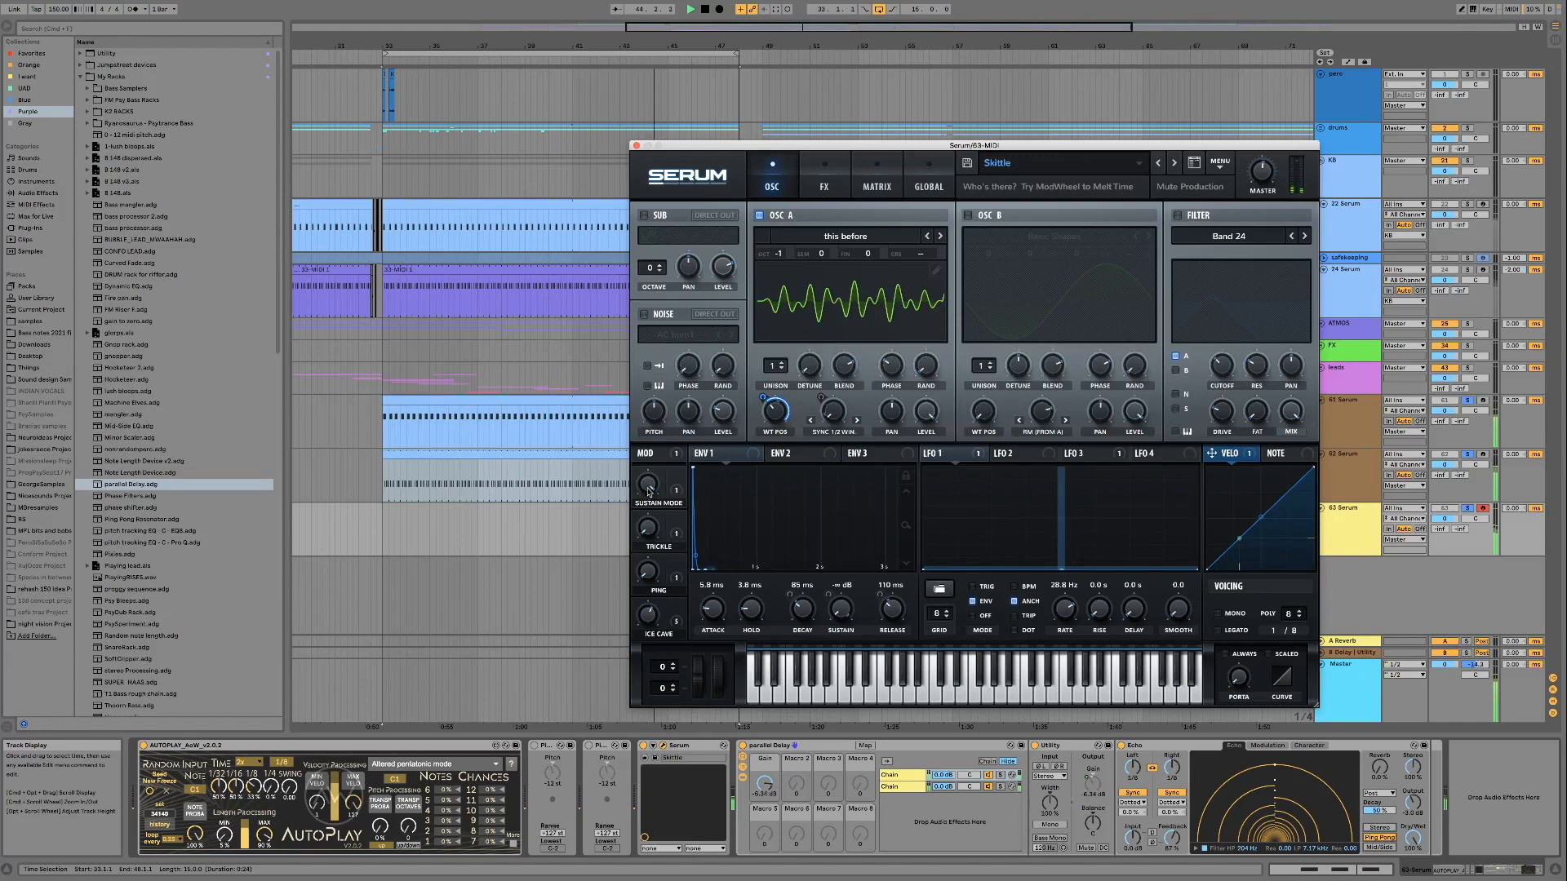
Load the Skitter preset and audition its macros, sweeping Cutoff through 91%
click(1156, 163)
click(1186, 421)
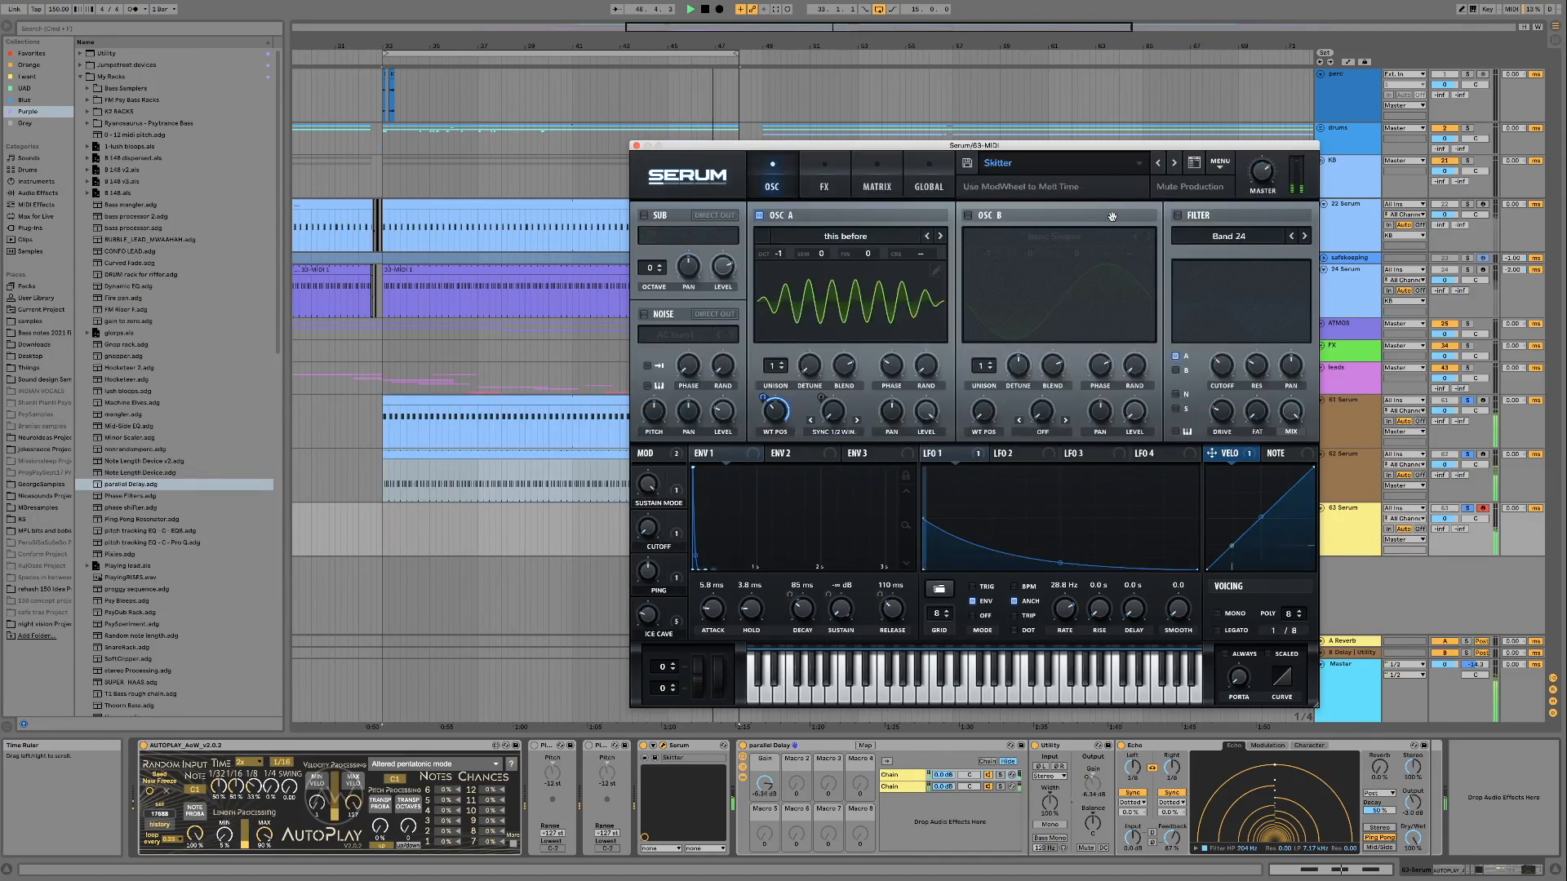
drag(643, 568, 645, 613)
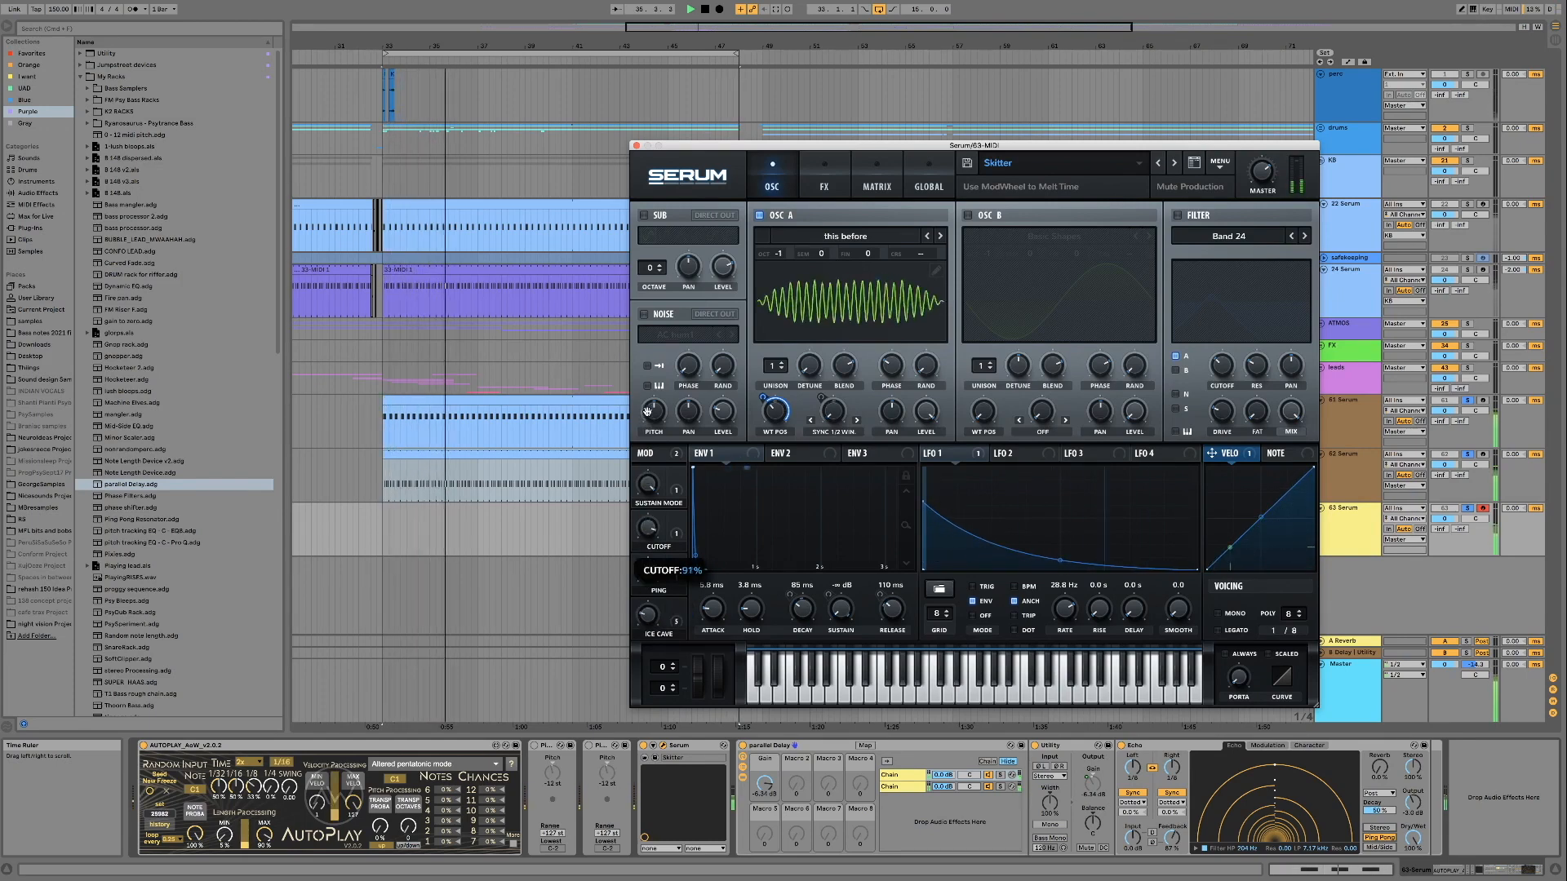
drag(644, 524, 645, 572)
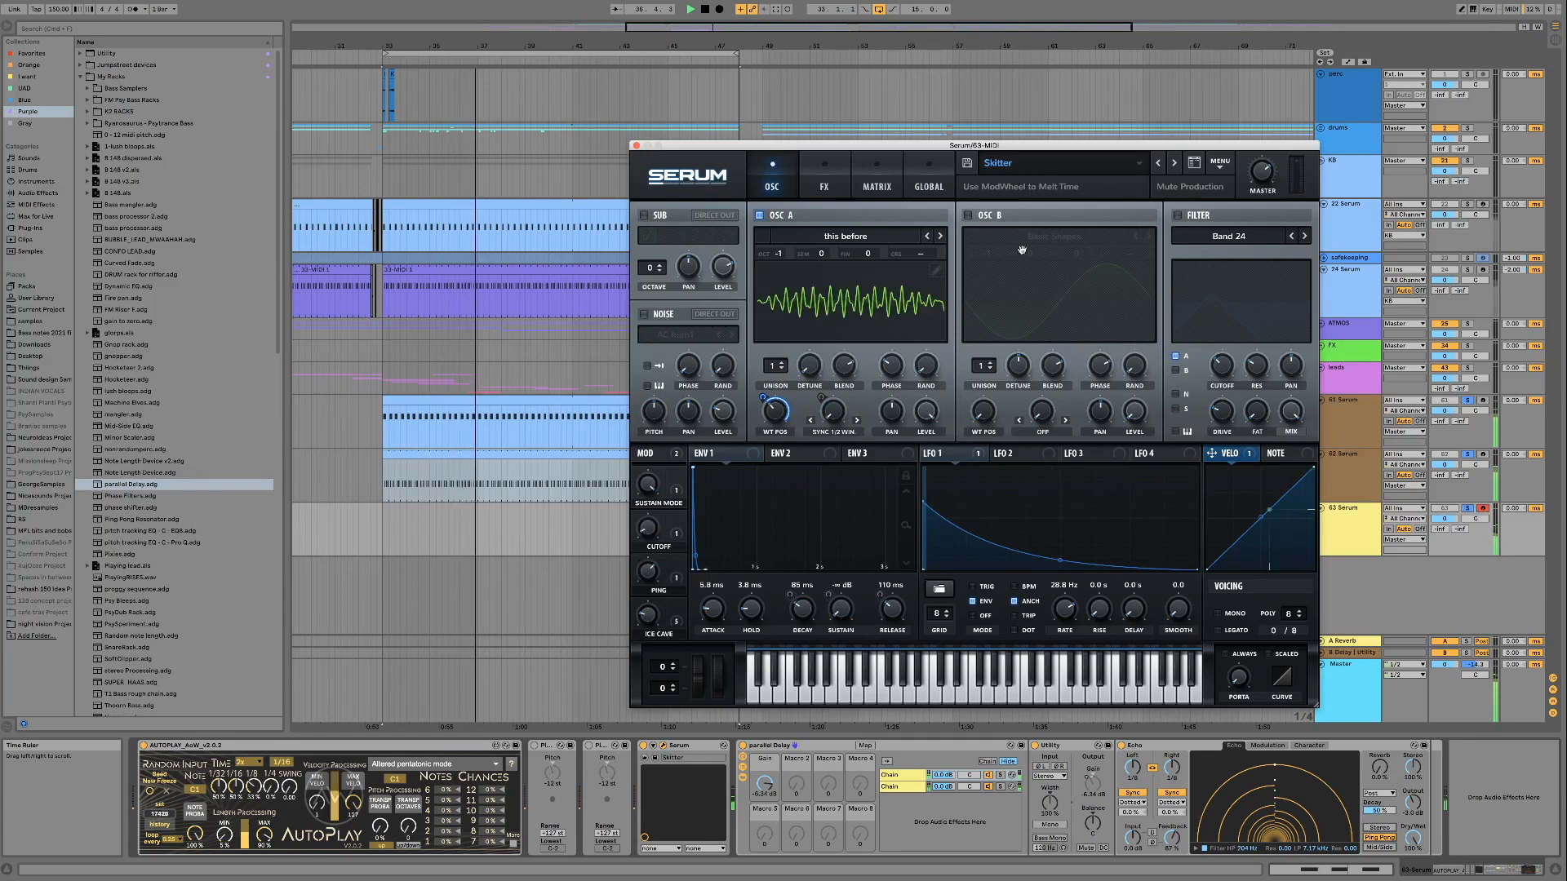
Load the Skinfected preset and audition its Cutoff macro, sweeping it through 89% and 31%
click(1175, 164)
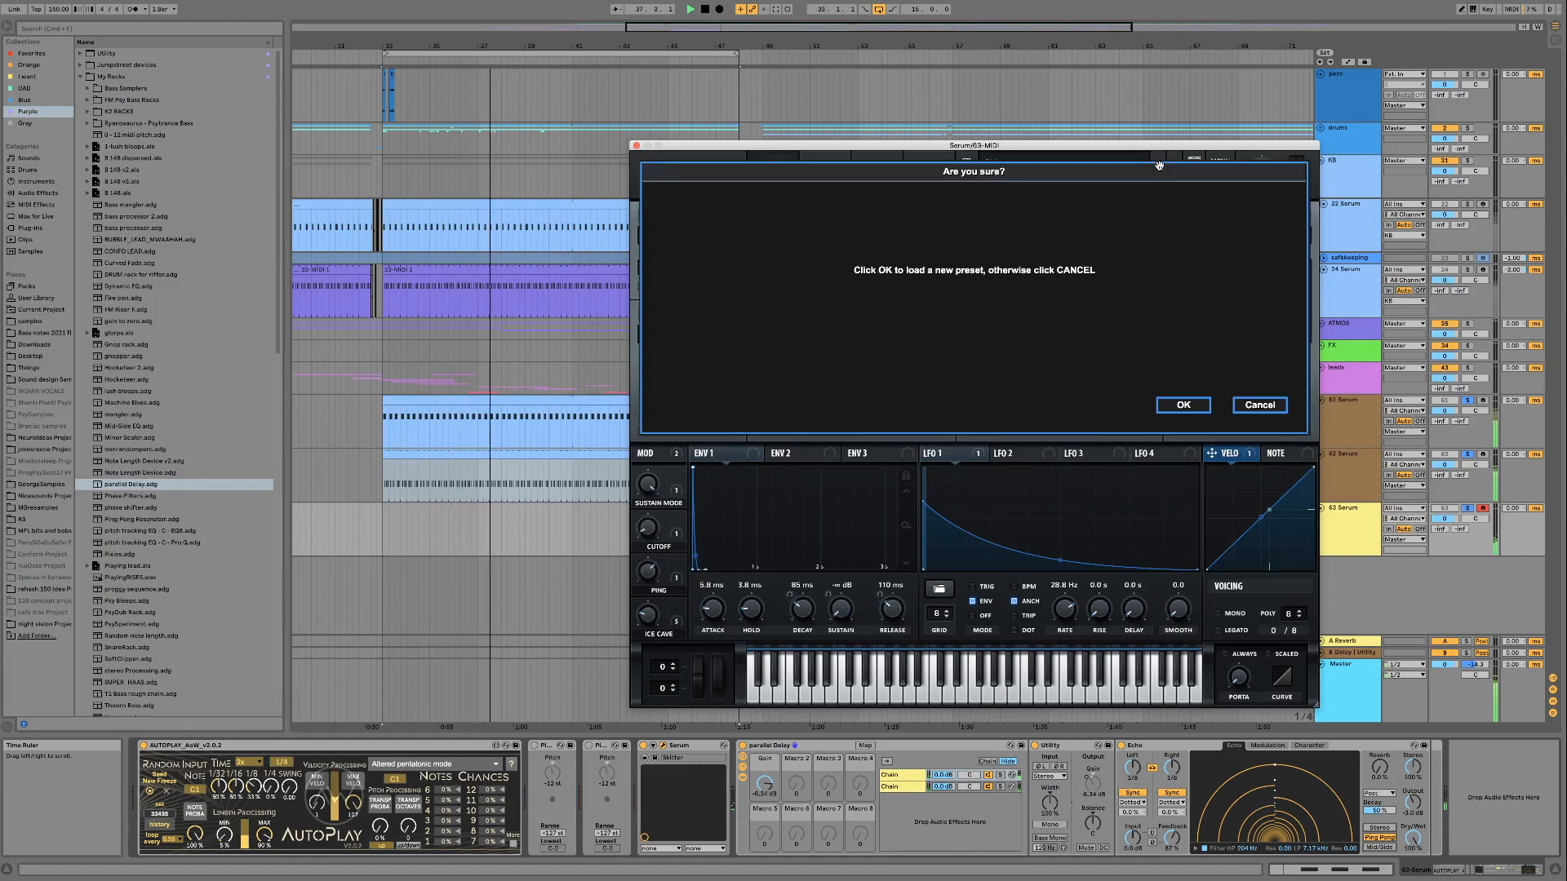
click(1184, 405)
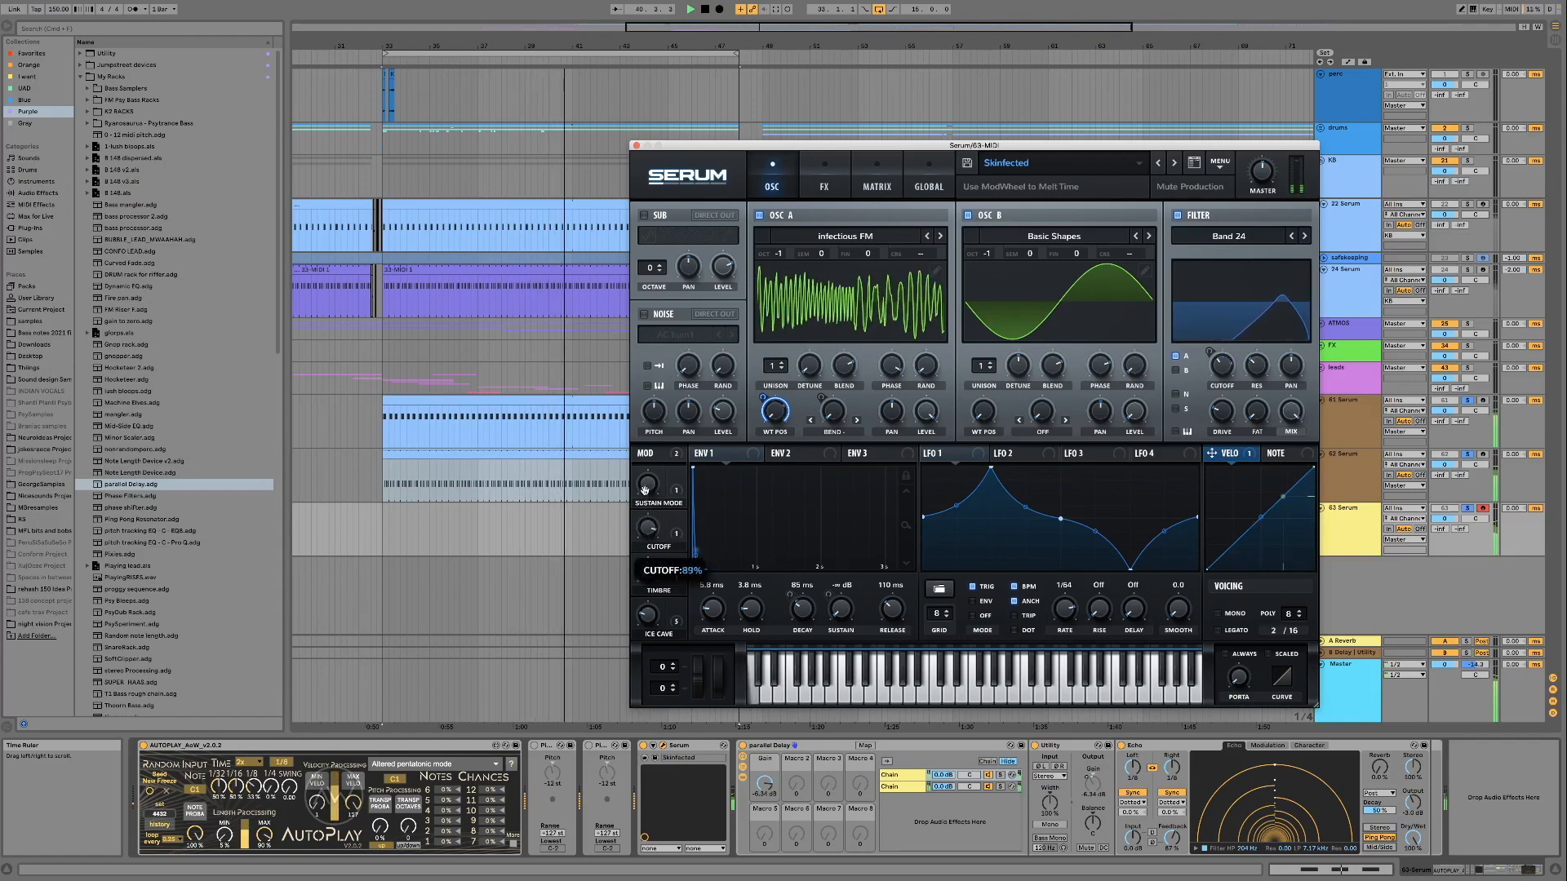
drag(645, 541, 644, 522)
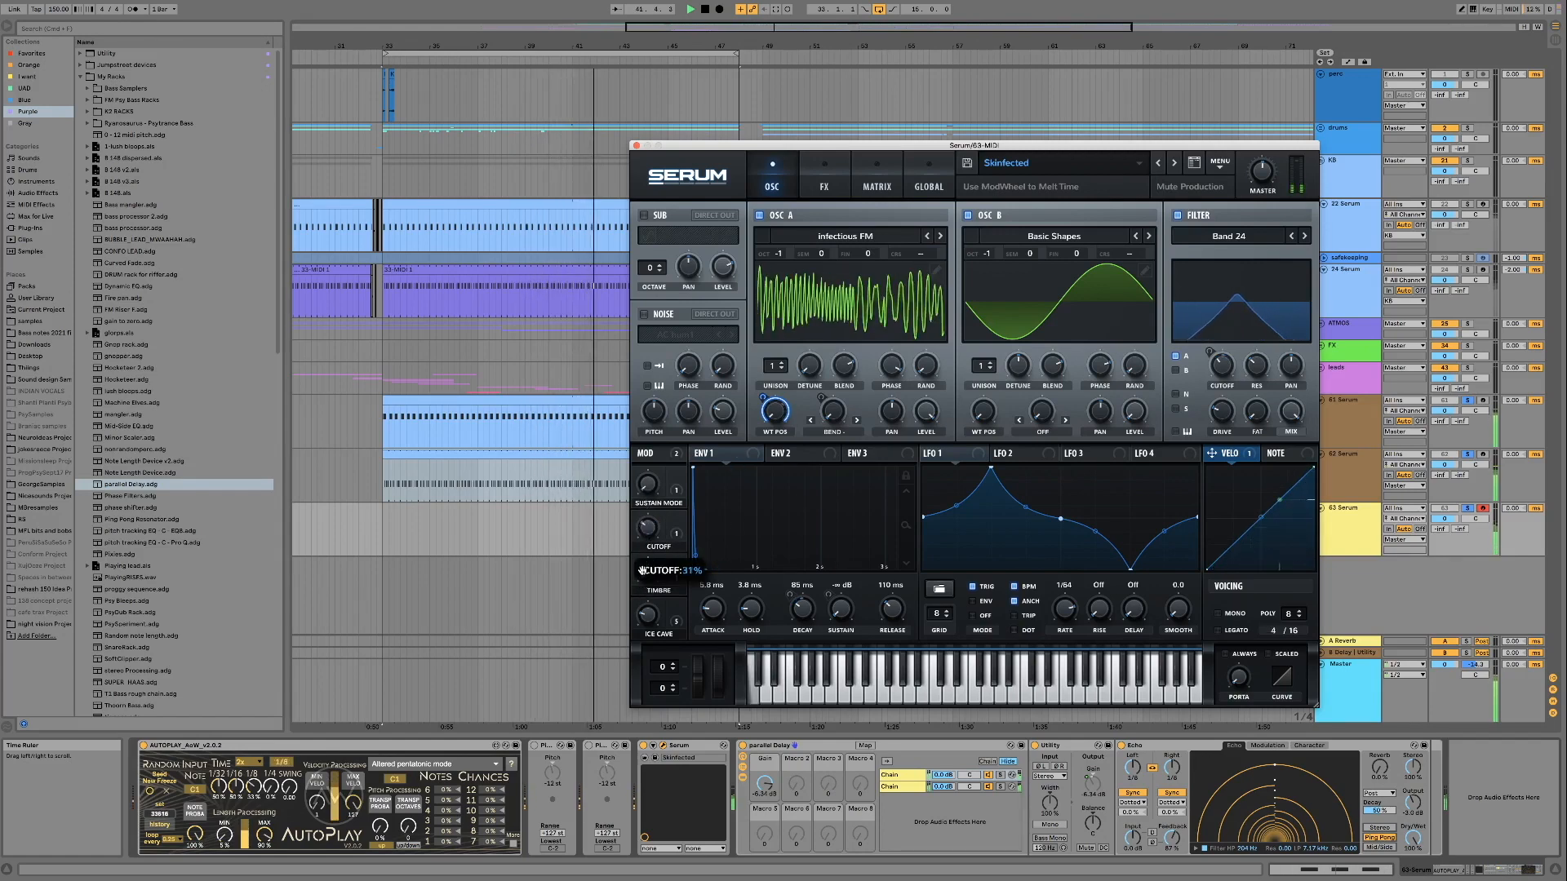
Load the Skiff preset and audition its macros, sweeping Cutoff through 92%
click(1172, 159)
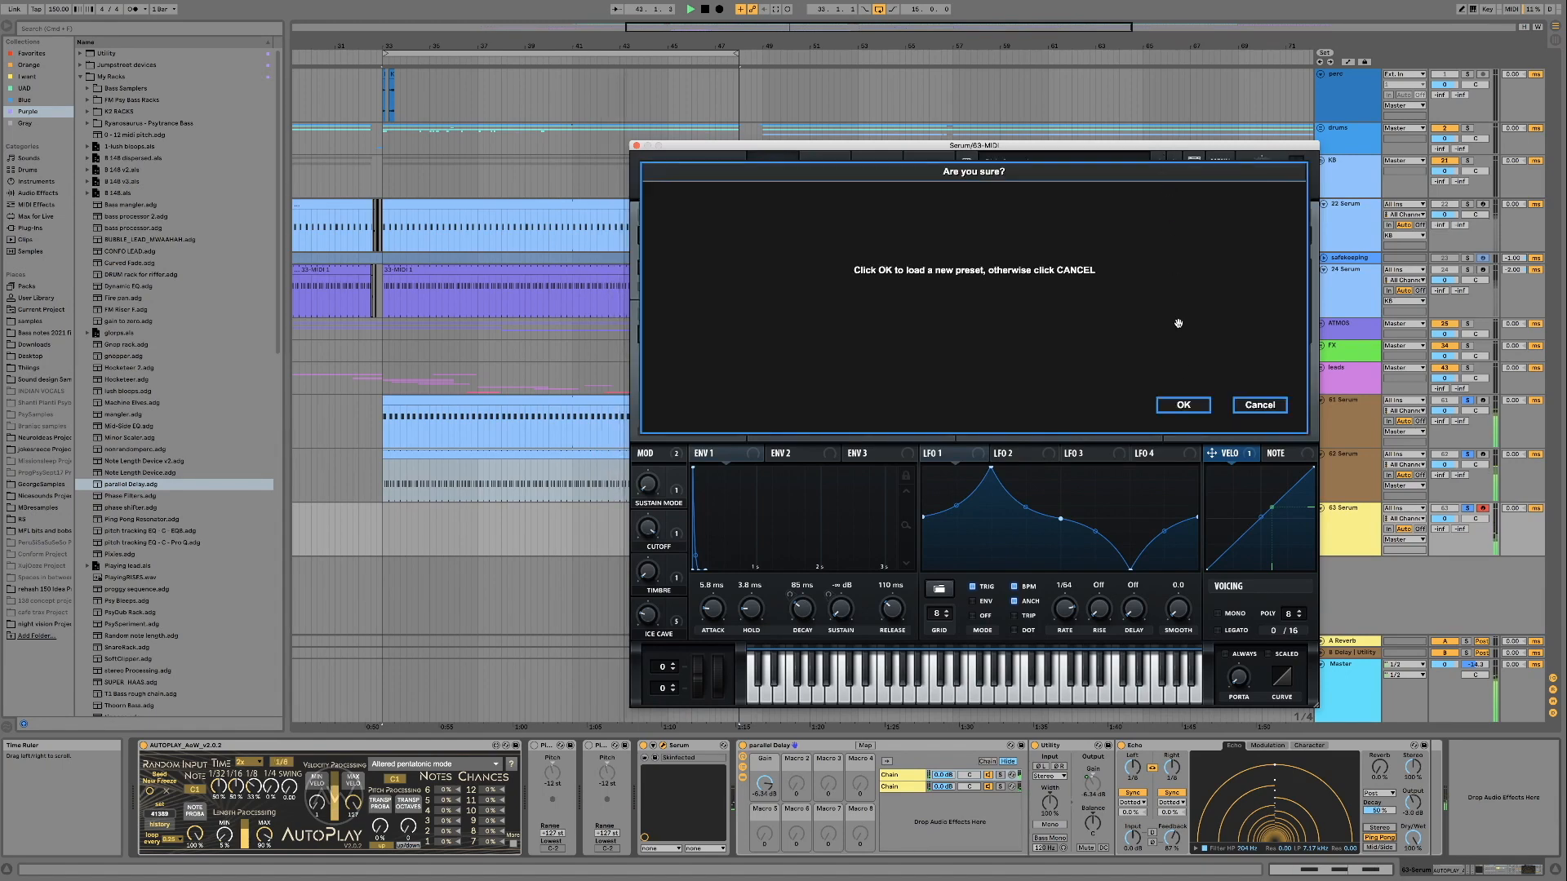
click(1183, 406)
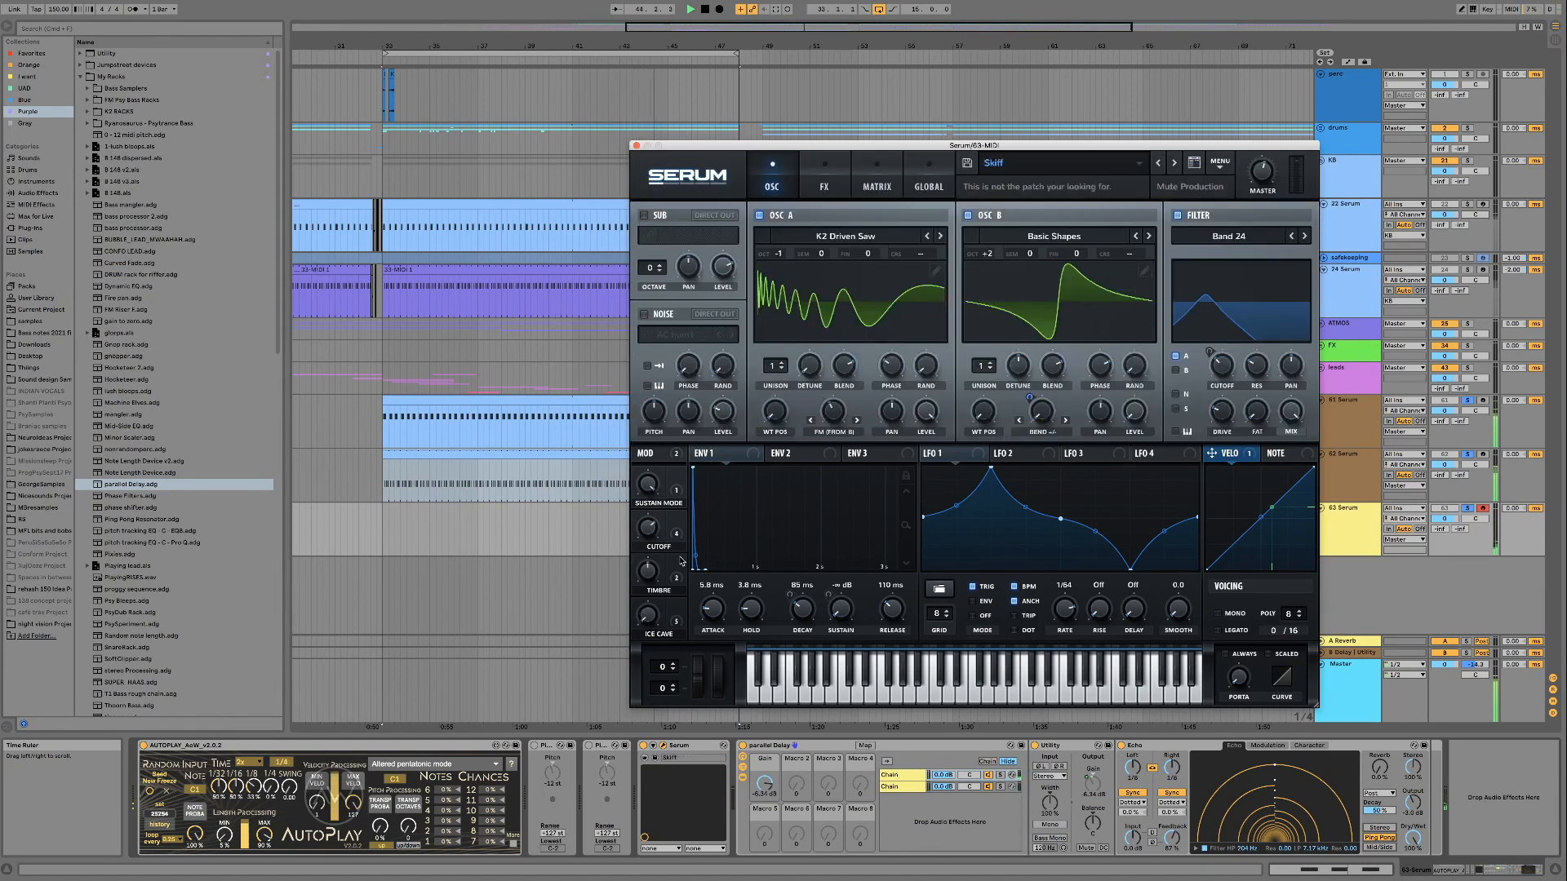
drag(645, 540, 644, 487)
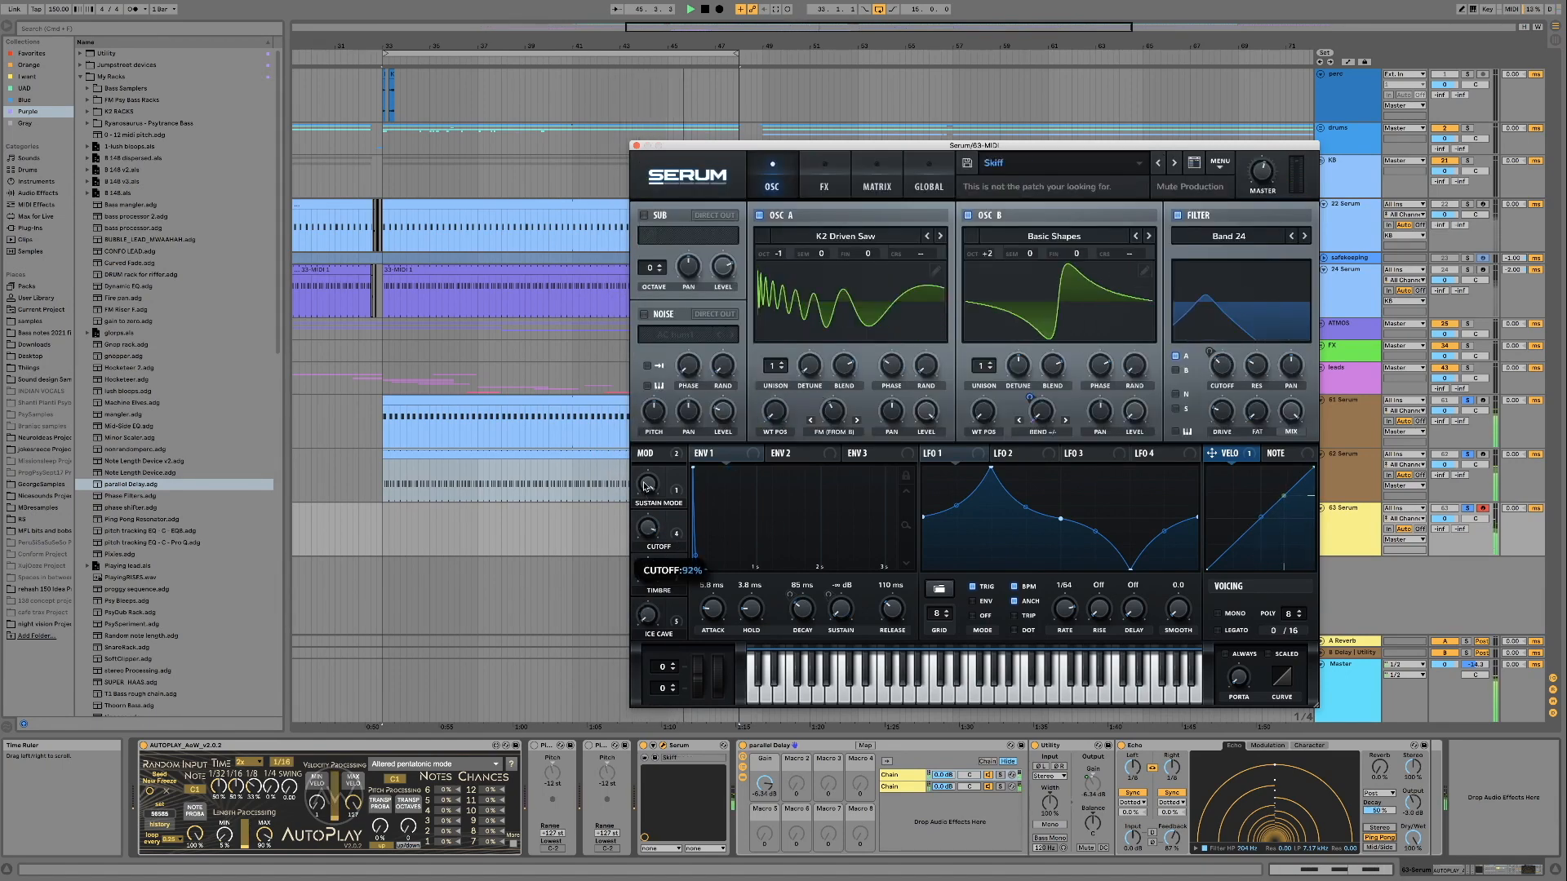
drag(653, 635, 647, 563)
drag(645, 475, 650, 575)
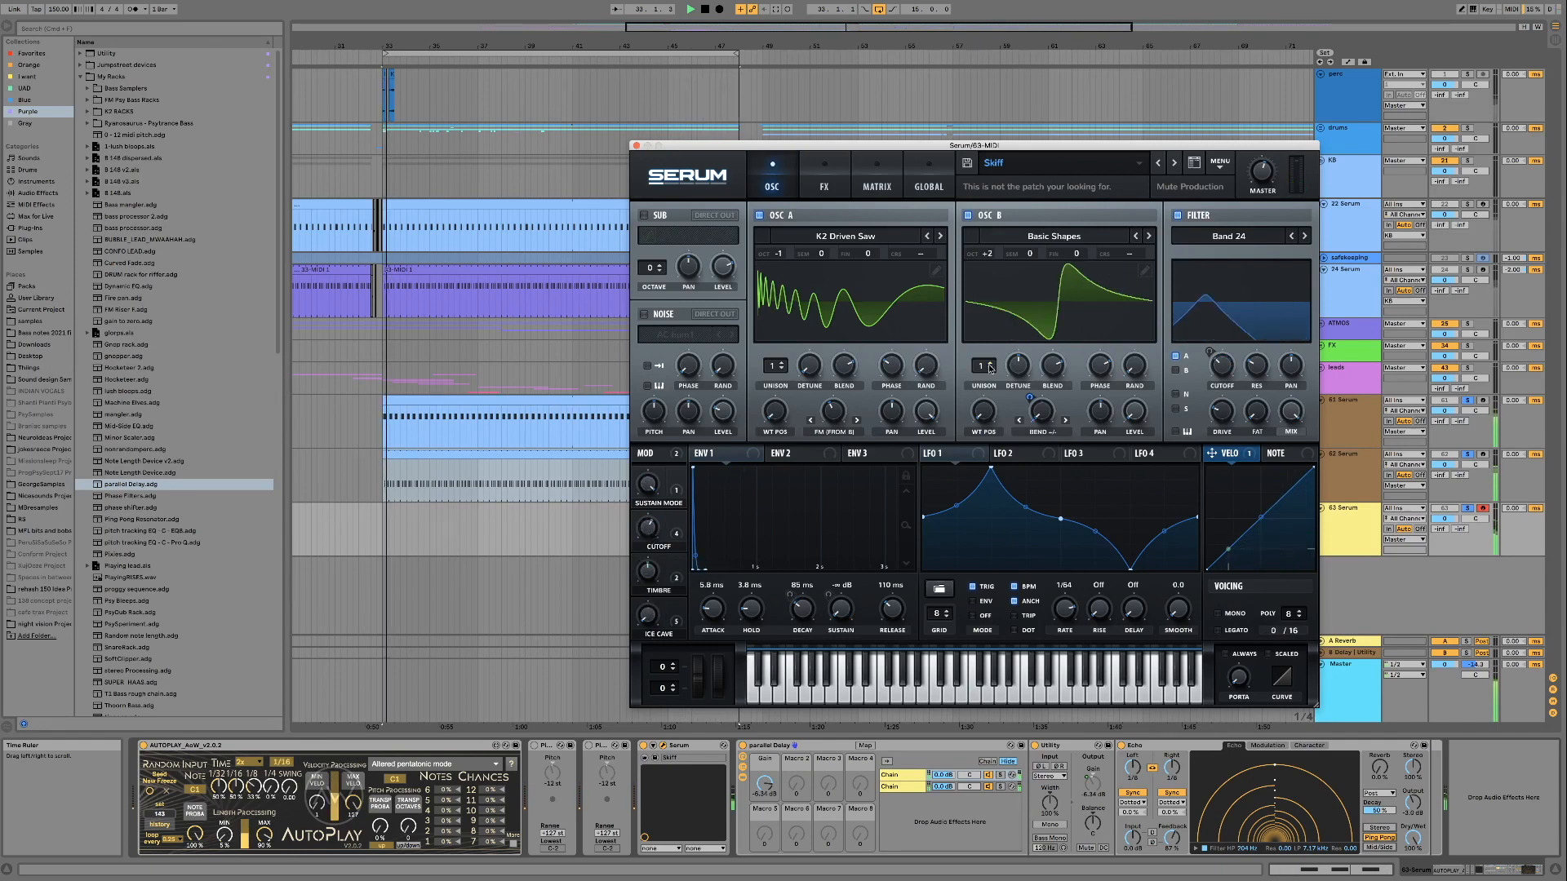
Audition the Skellephant preset with its Table Pos and Timbre macros, and Skellephant ALT with Timbre swept through 96%
click(1160, 167)
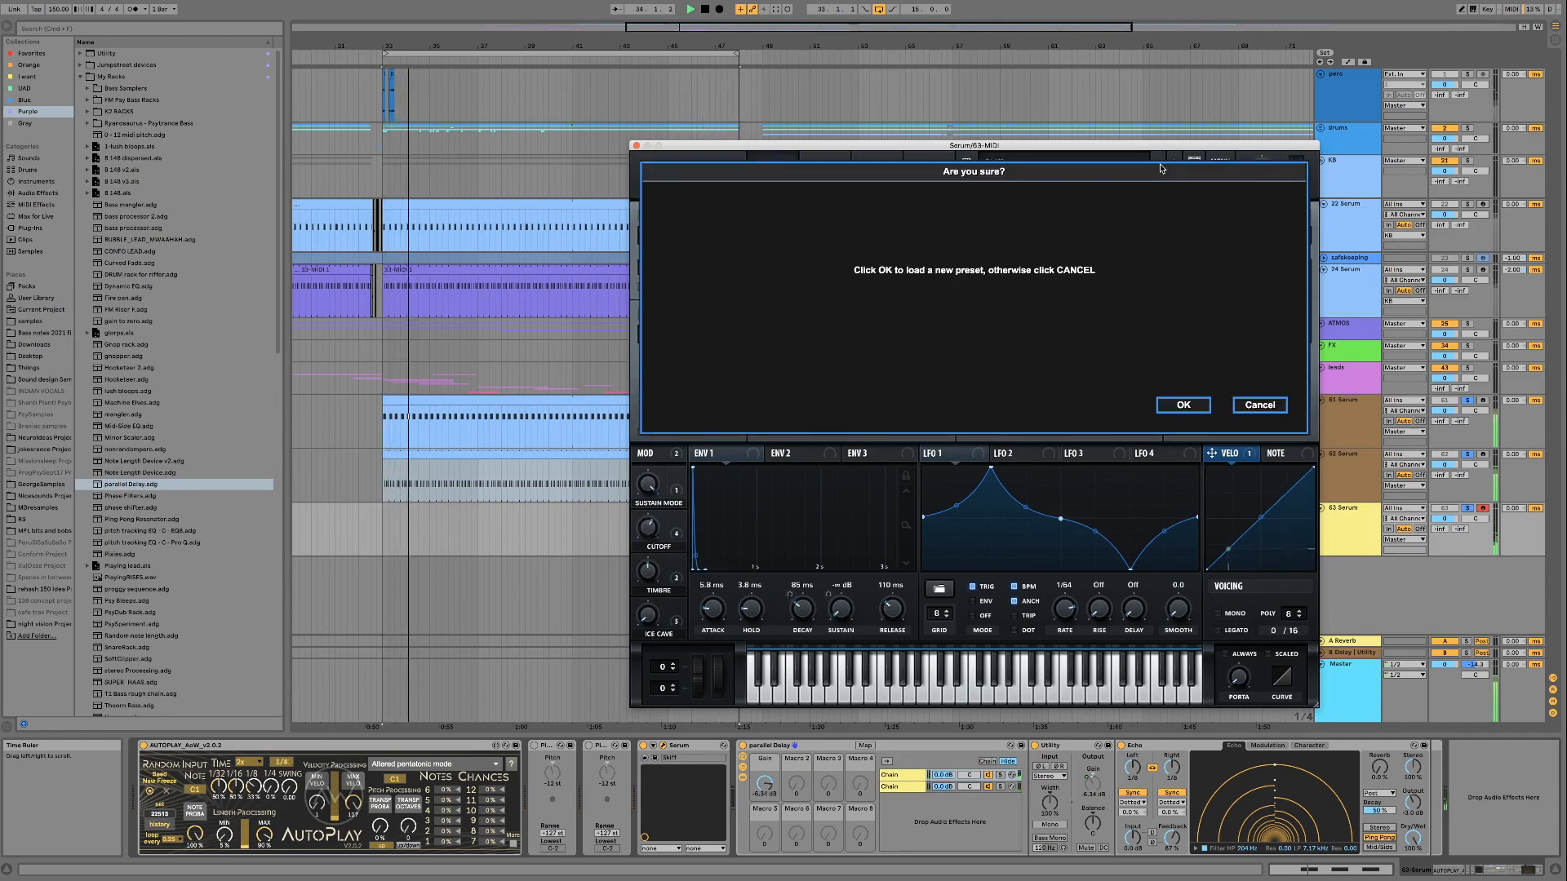
click(1190, 407)
drag(648, 529, 647, 576)
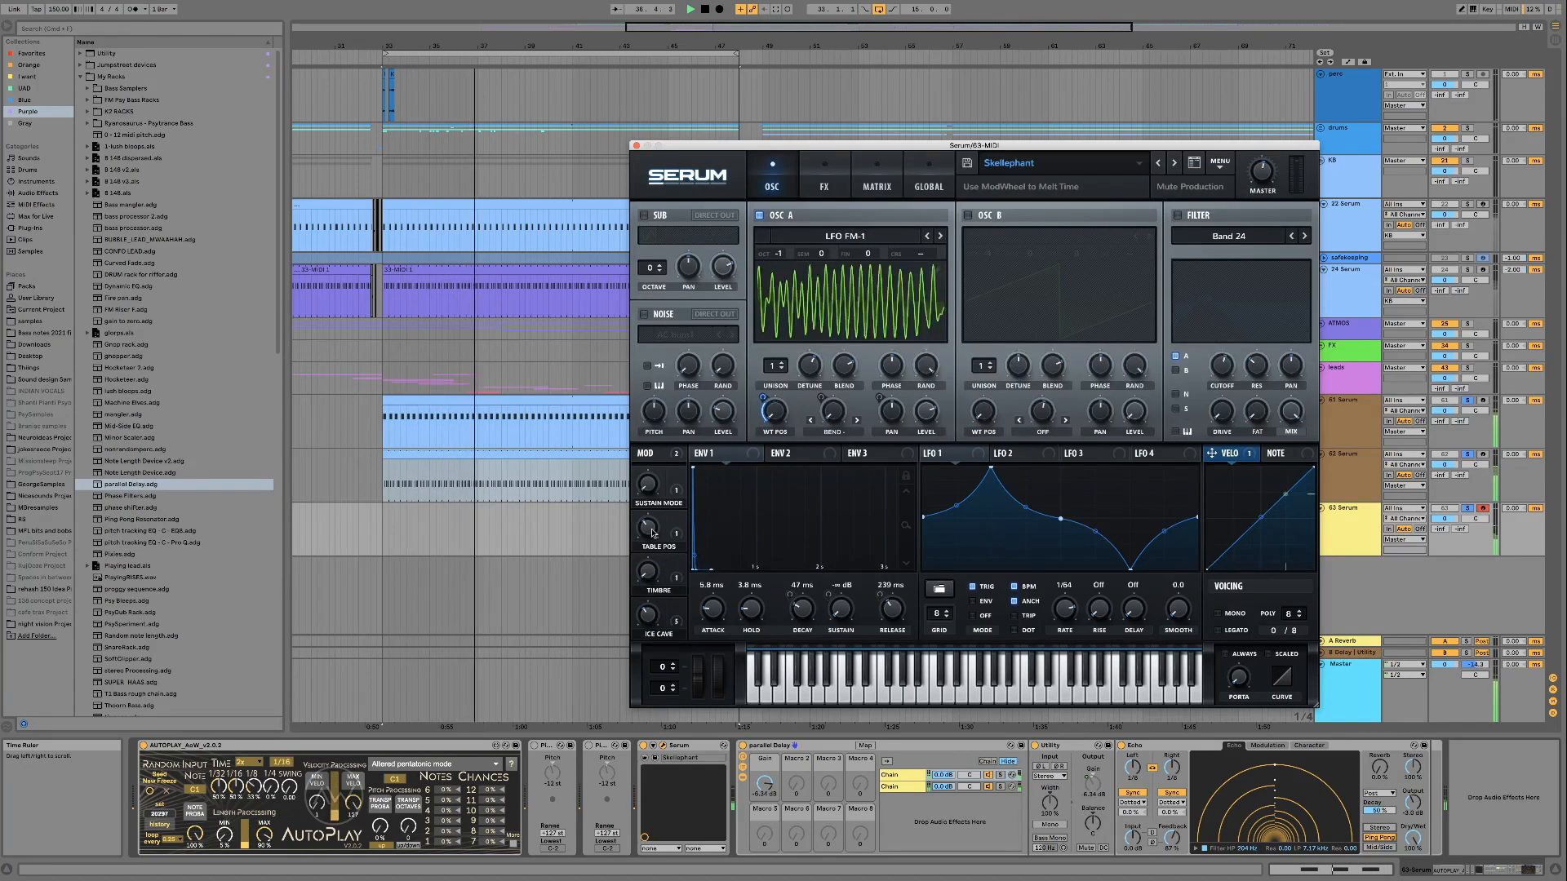
drag(649, 574, 648, 529)
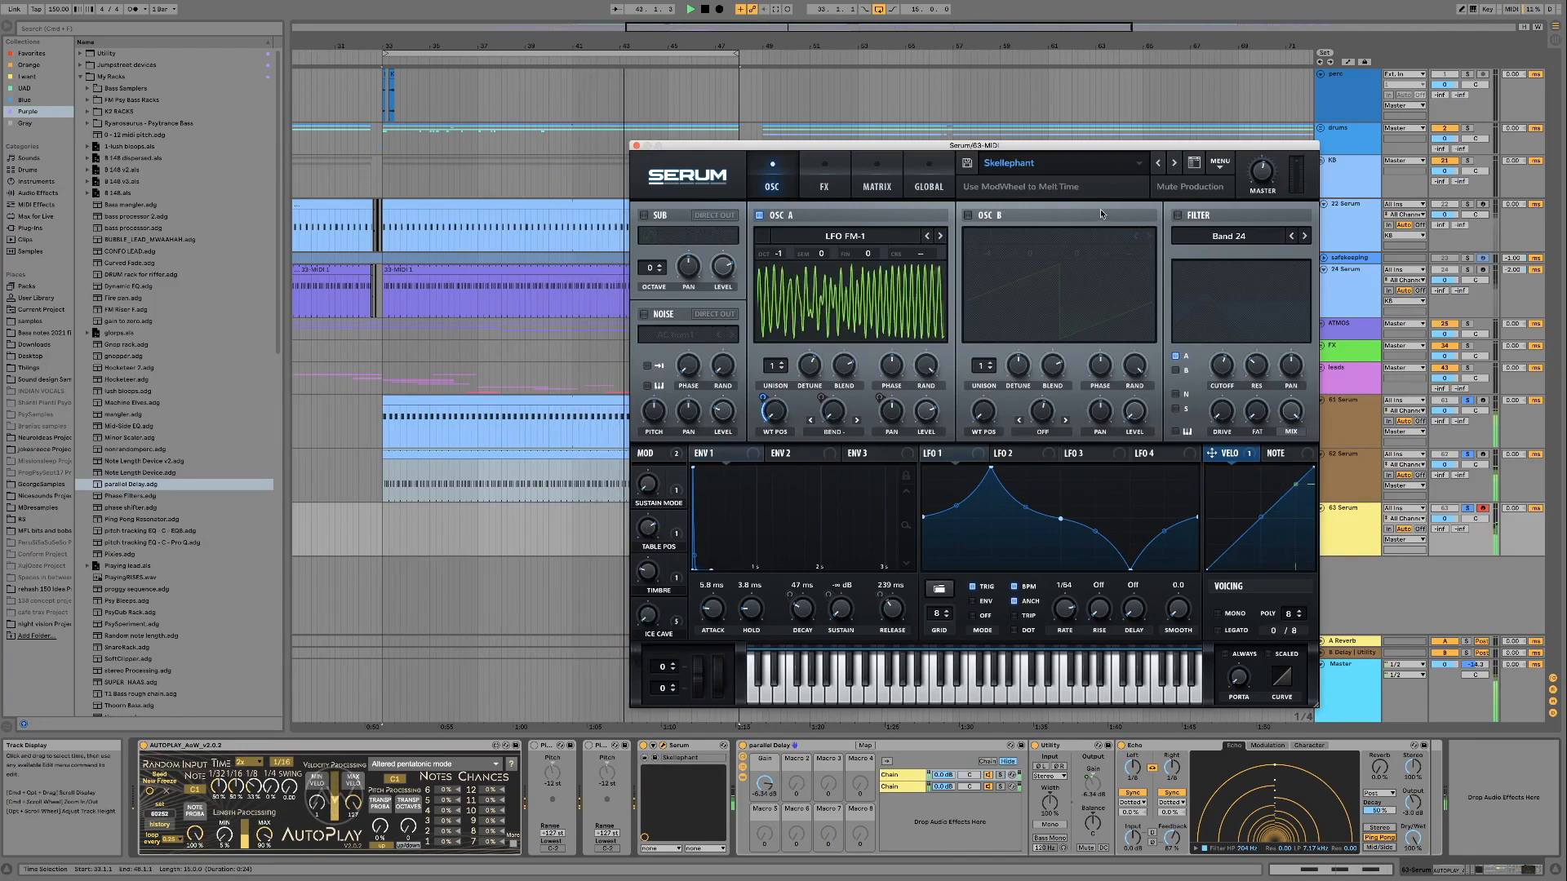
click(1158, 163)
click(1197, 405)
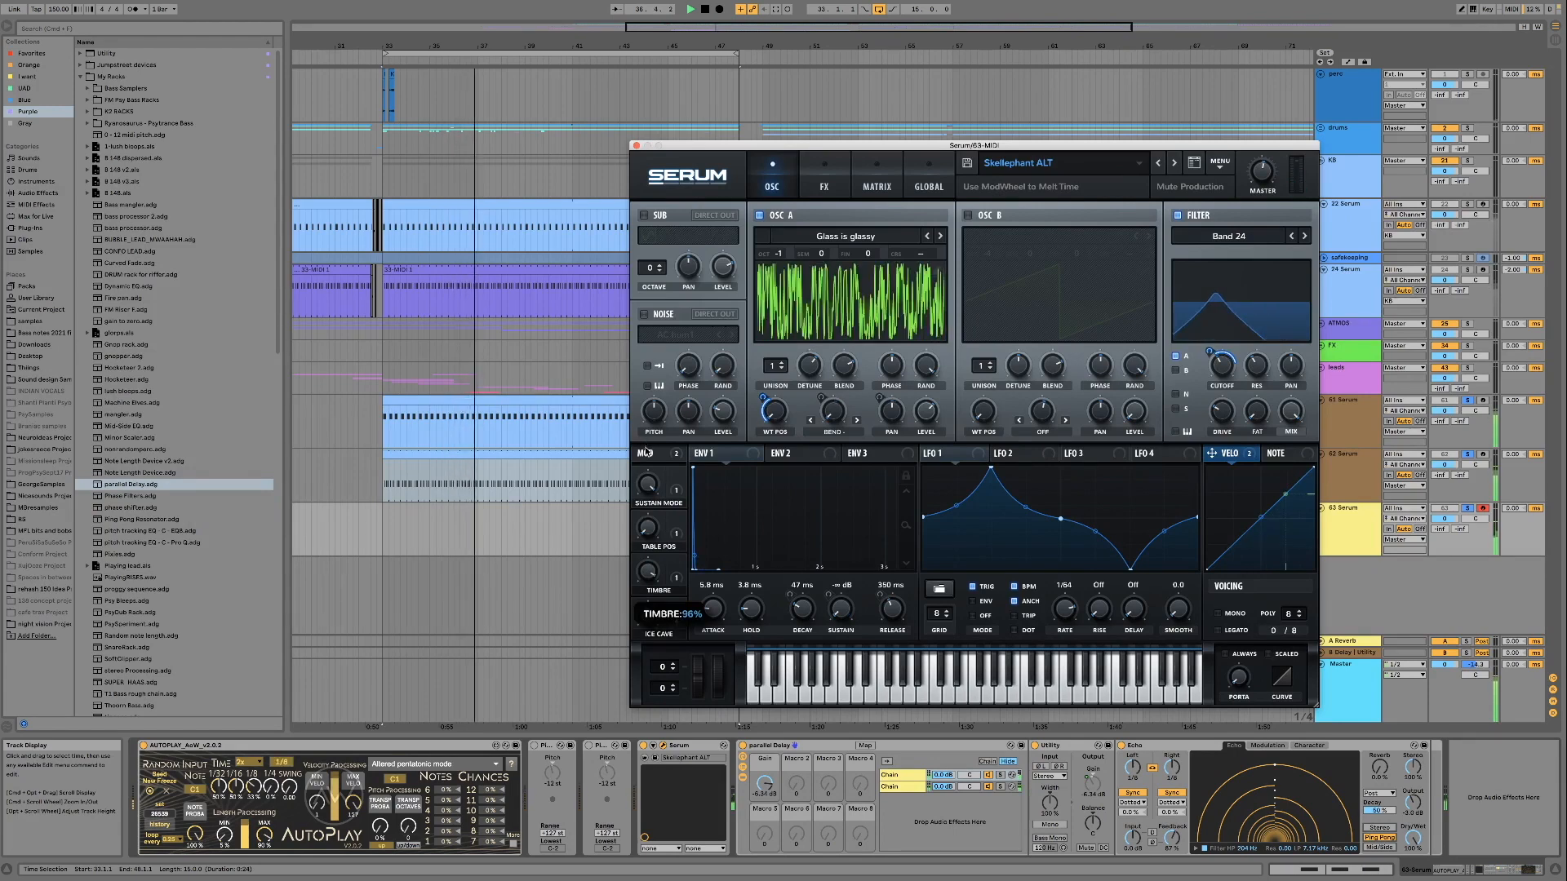
Load the Skanner preset and audition it while sweeping its macros
click(1158, 162)
click(1187, 405)
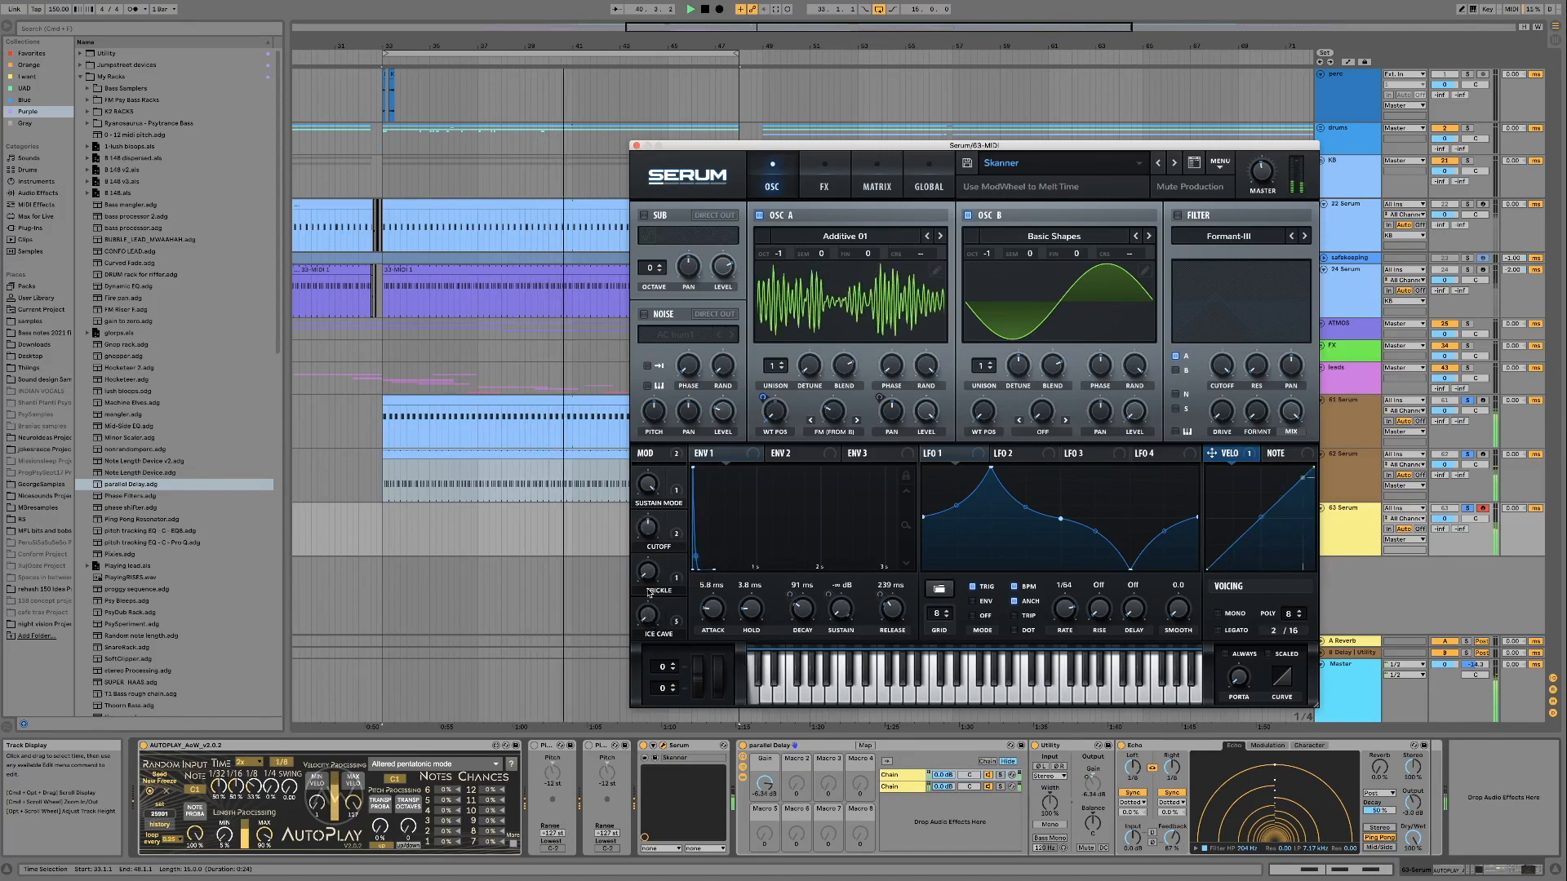
drag(651, 616, 642, 524)
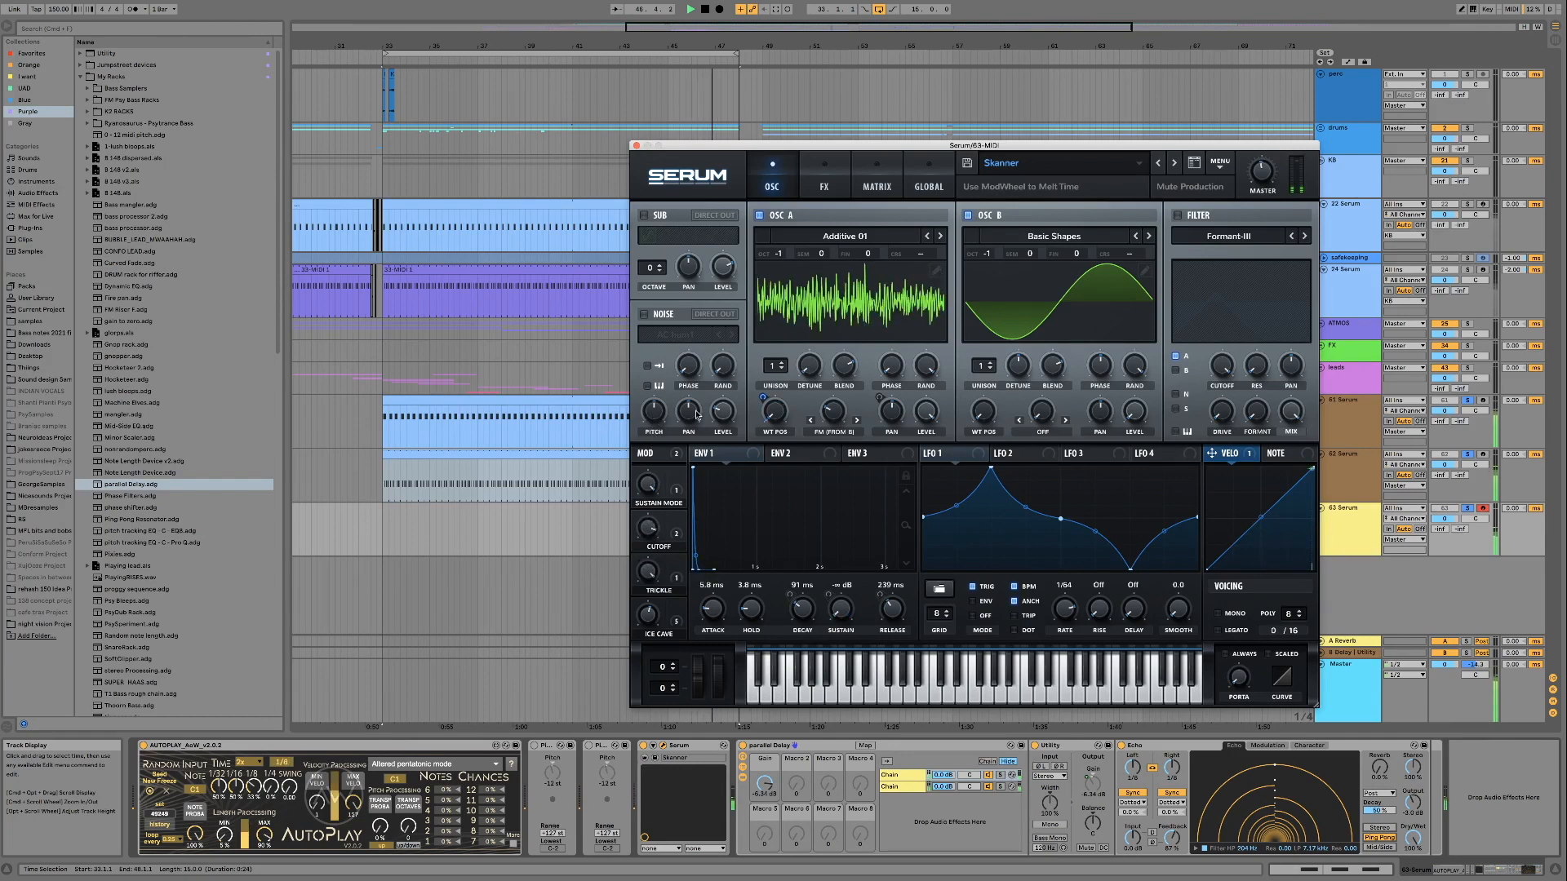
Load the Shifted FM preset to hear it, and step on to its Shifted (no)FM variant
click(1159, 166)
key(Return)
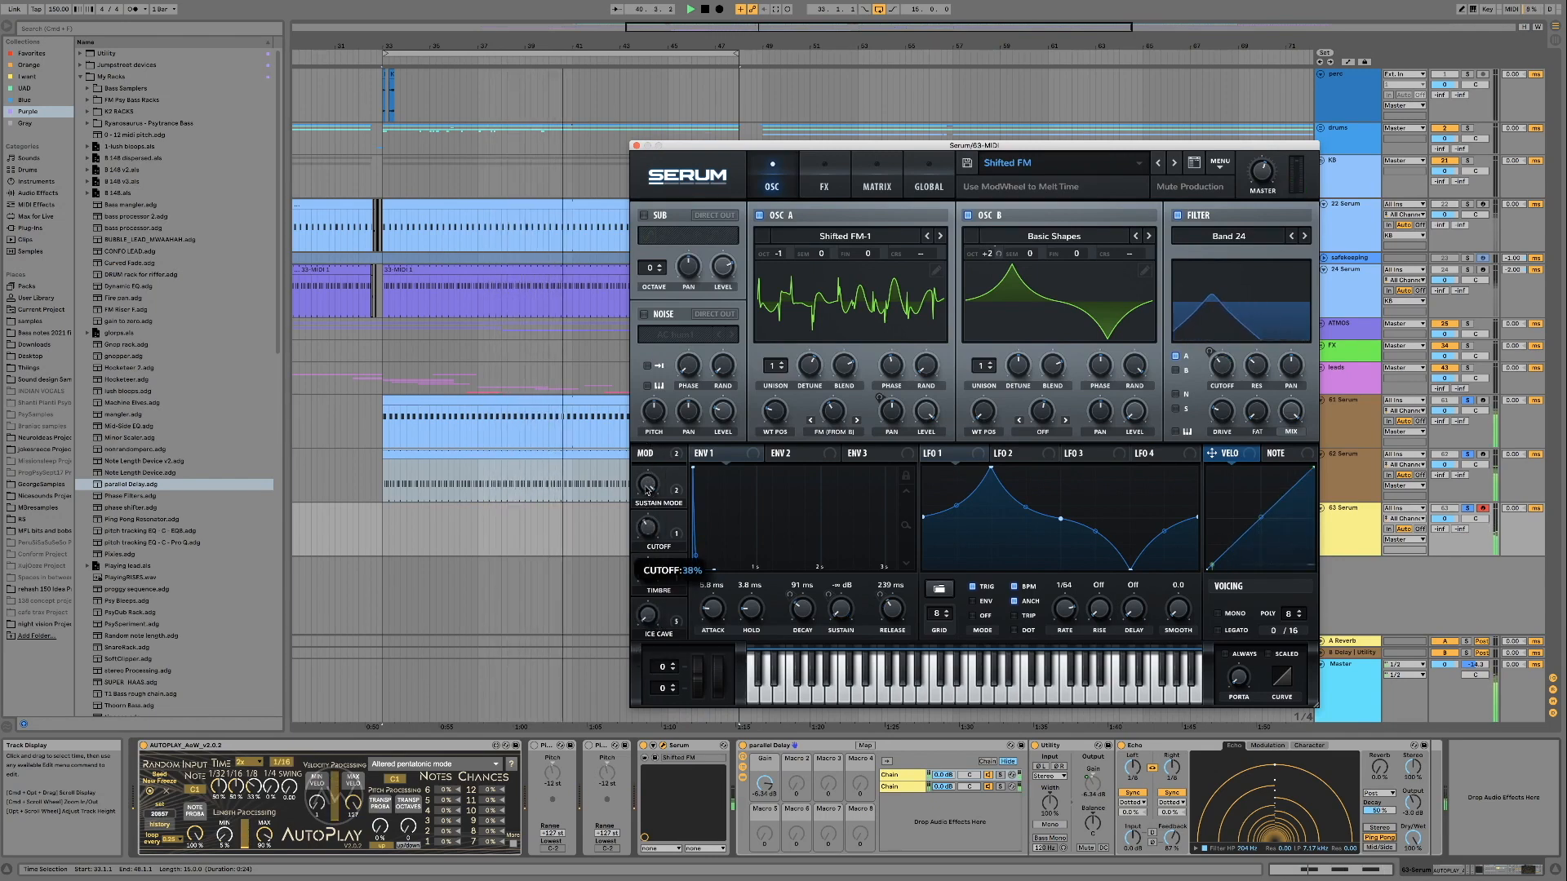
click(1172, 166)
click(1185, 404)
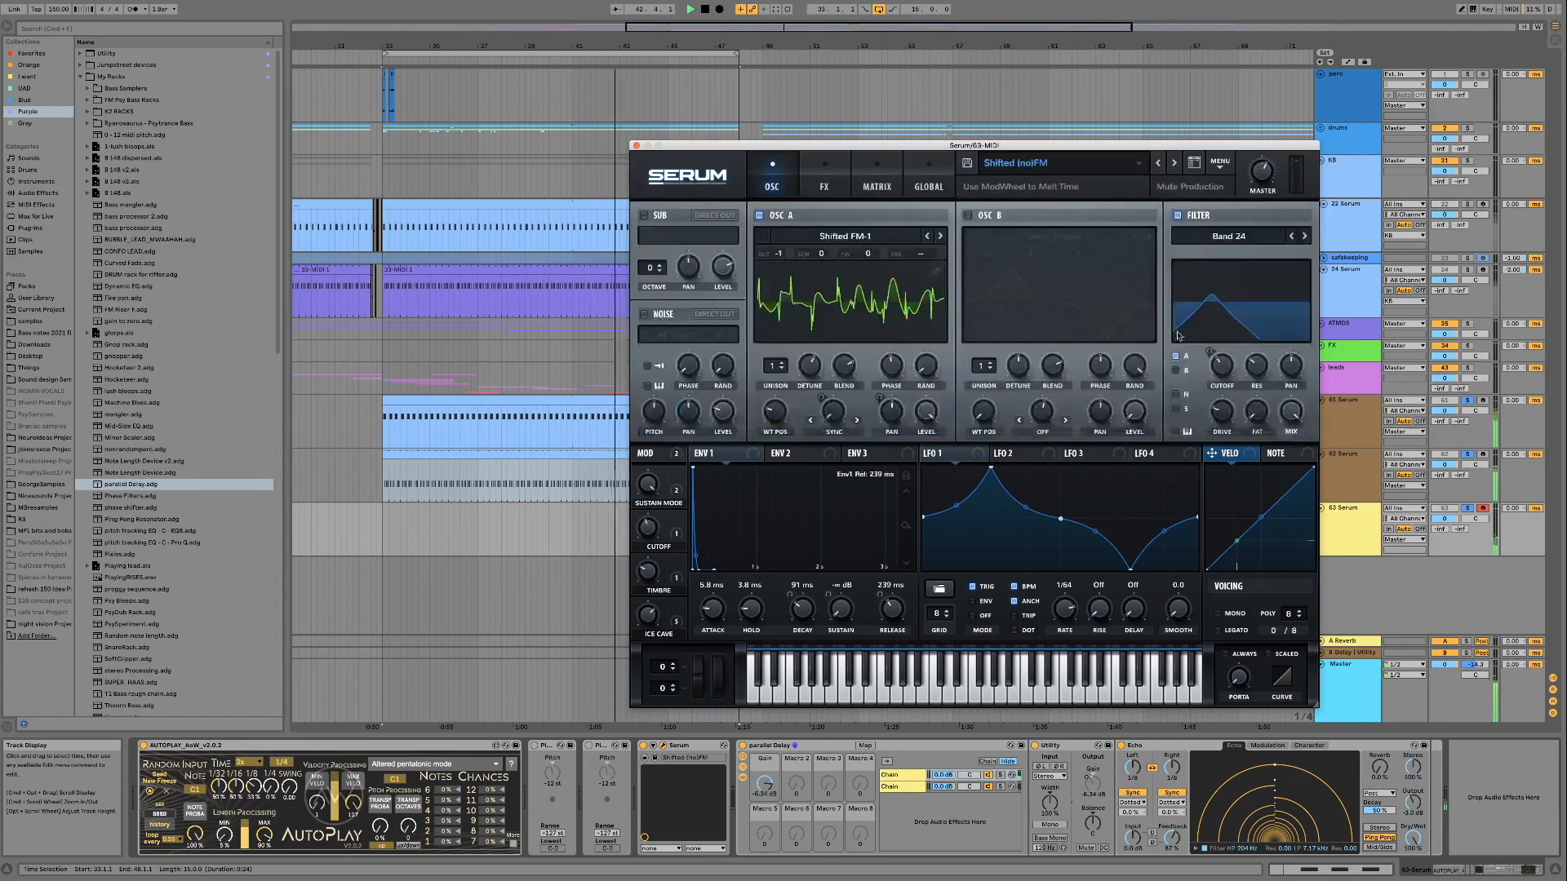
Load the Wave Machine preset and browse to the FX category of the Mute Production Forest Psy pack
click(1158, 165)
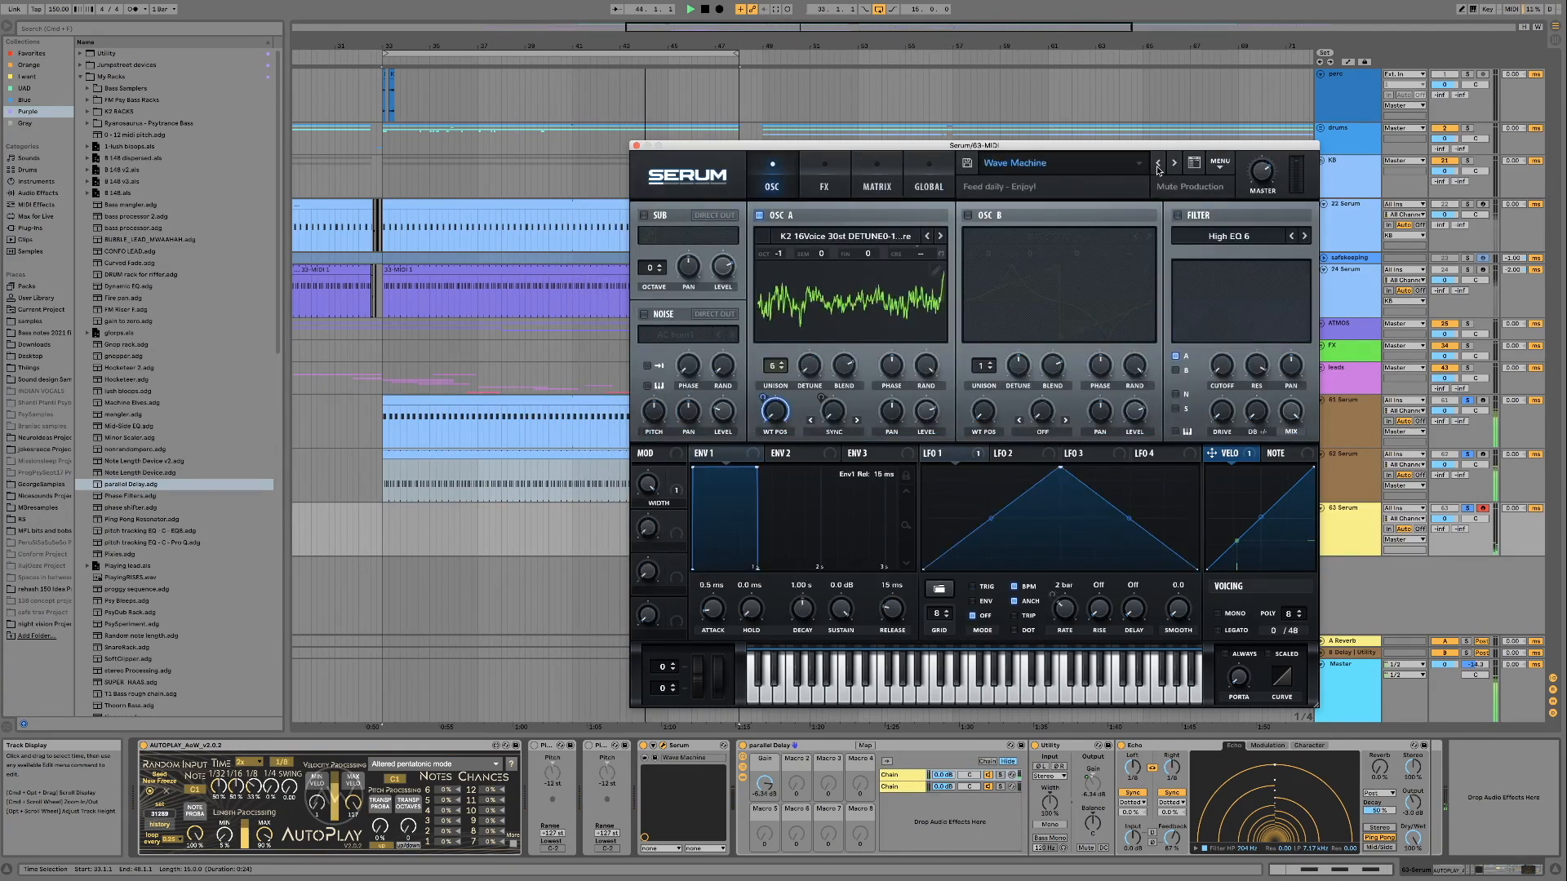
click(1075, 173)
mouse_move(1378, 235)
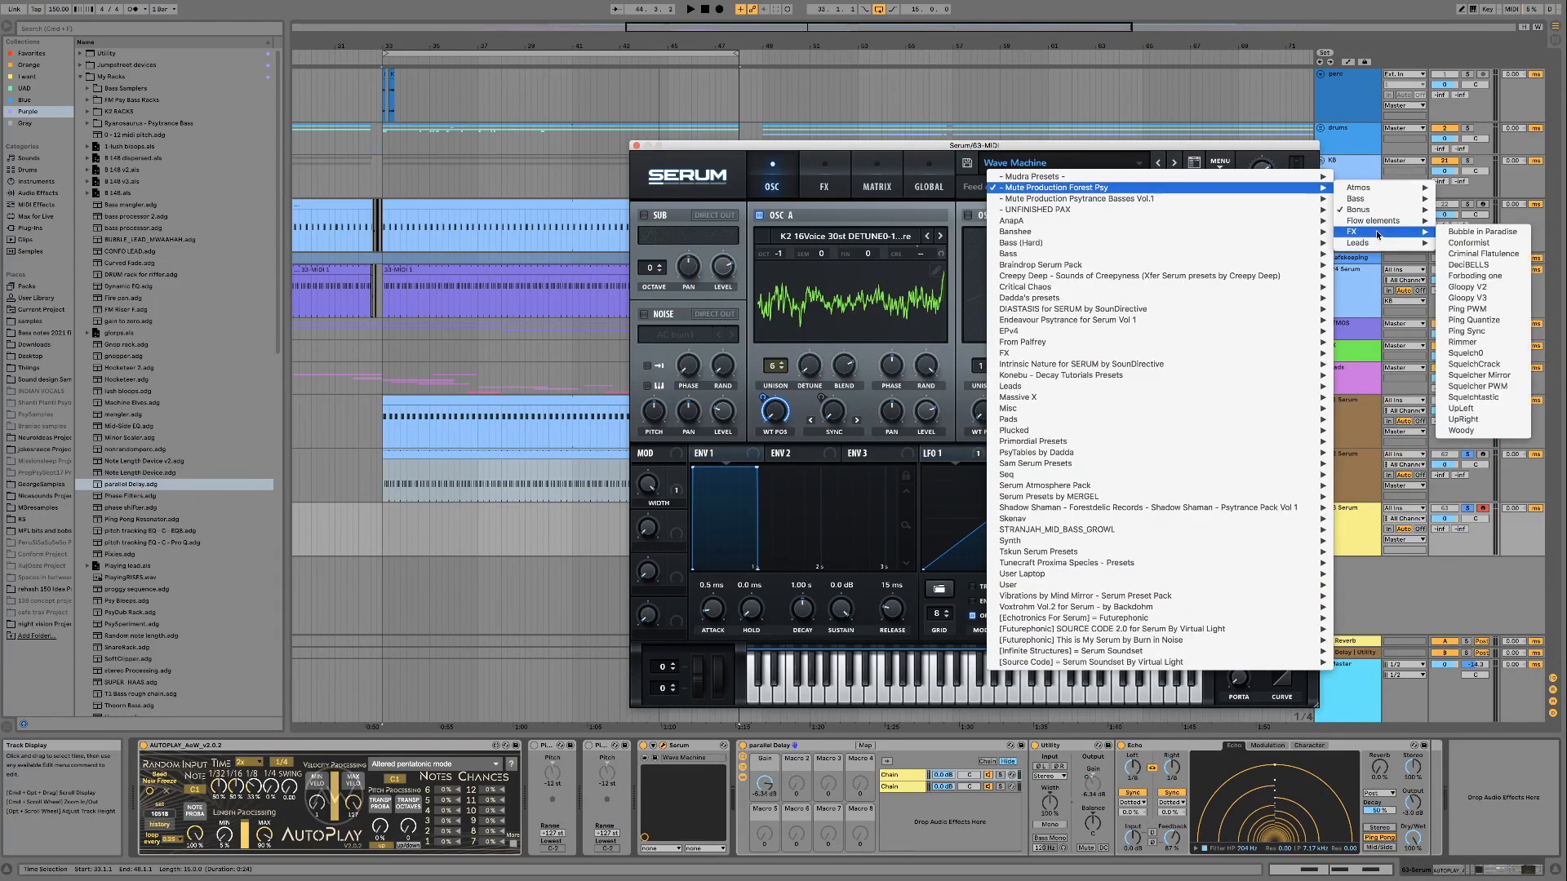